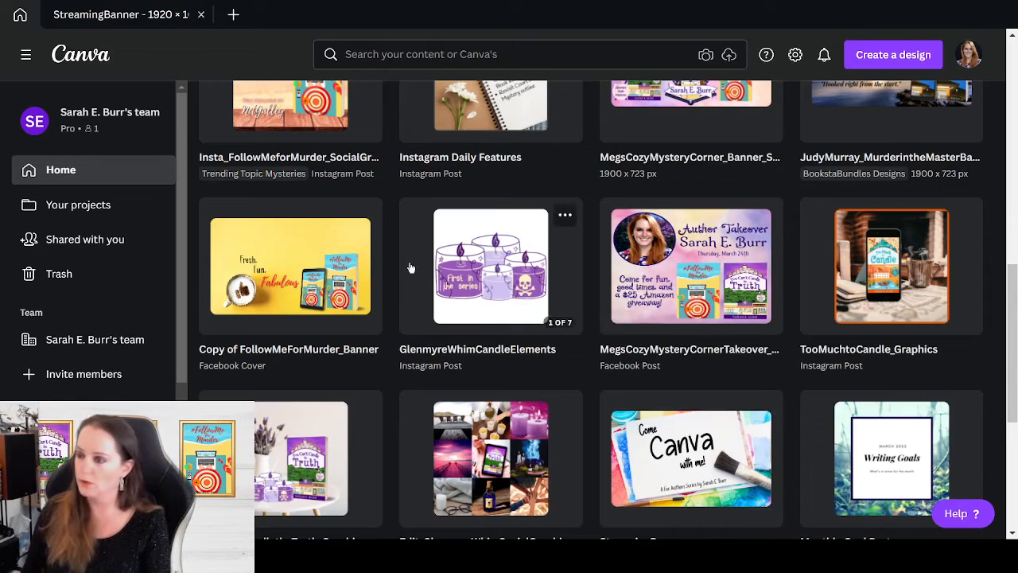
- Create a blank Instagram Reels Video design, searching the design types for "reels"
scroll(644, 359, up, 10)
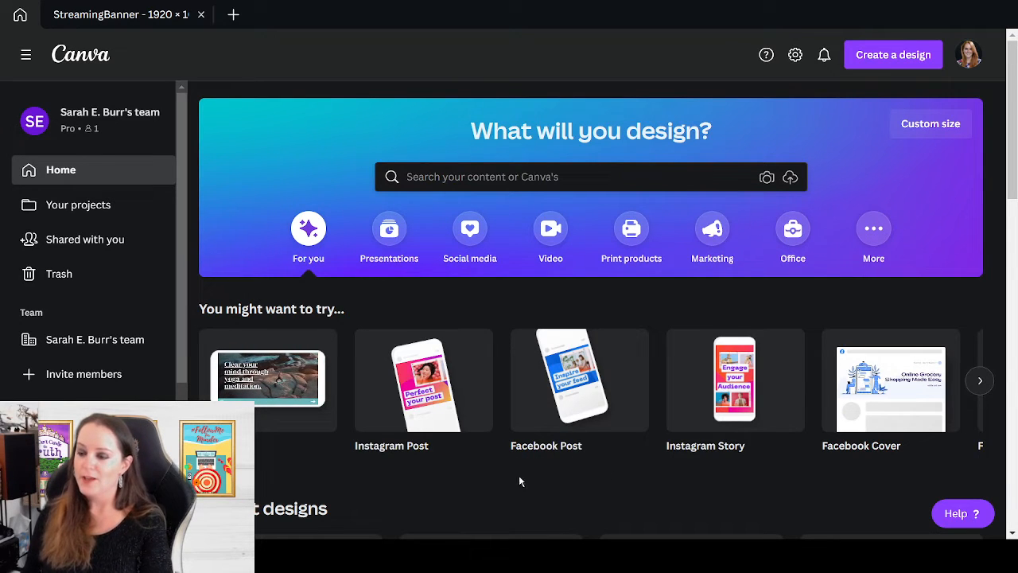
mouse_move(508, 461)
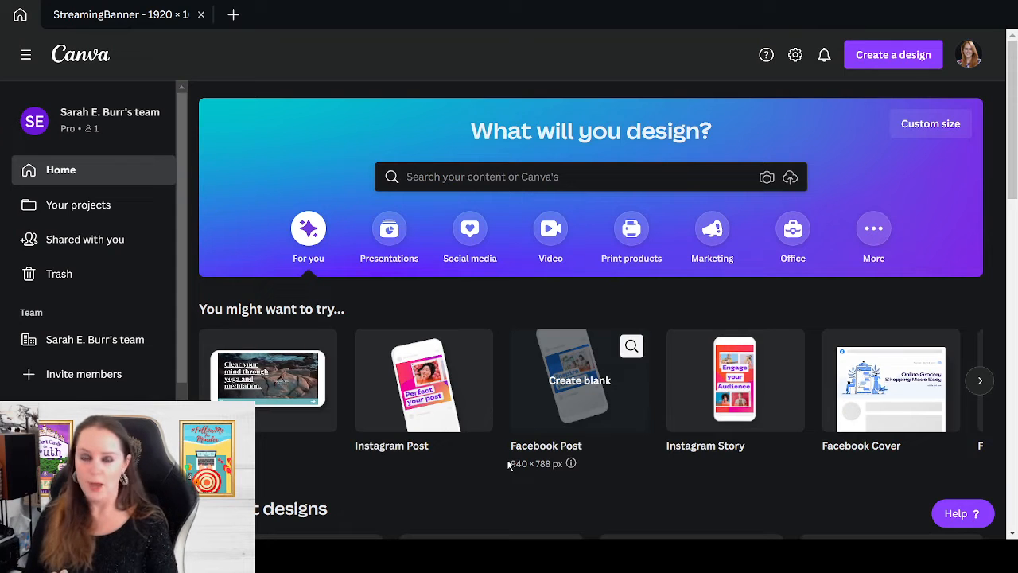
click(899, 54)
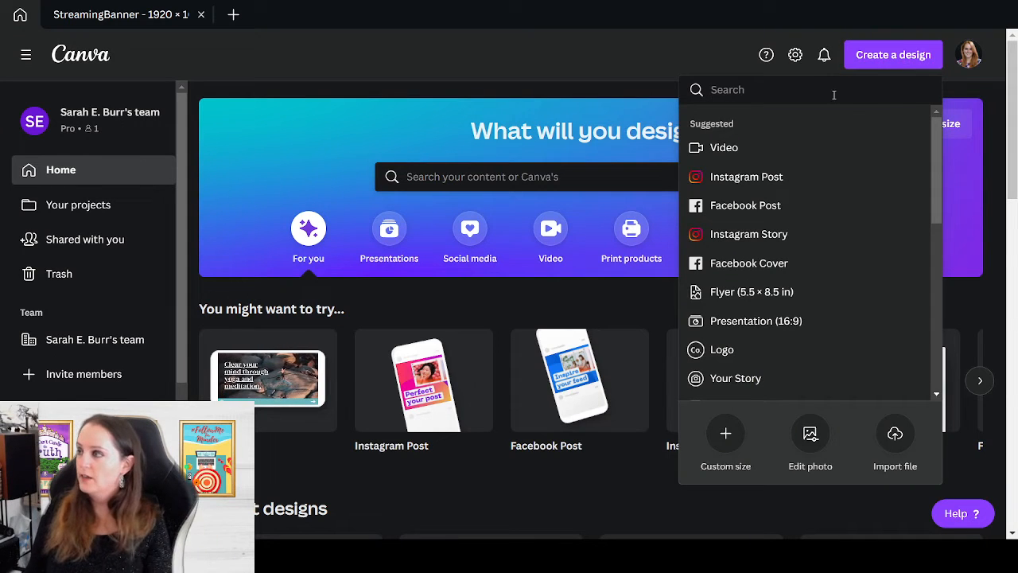
scroll(802, 191, down, 3)
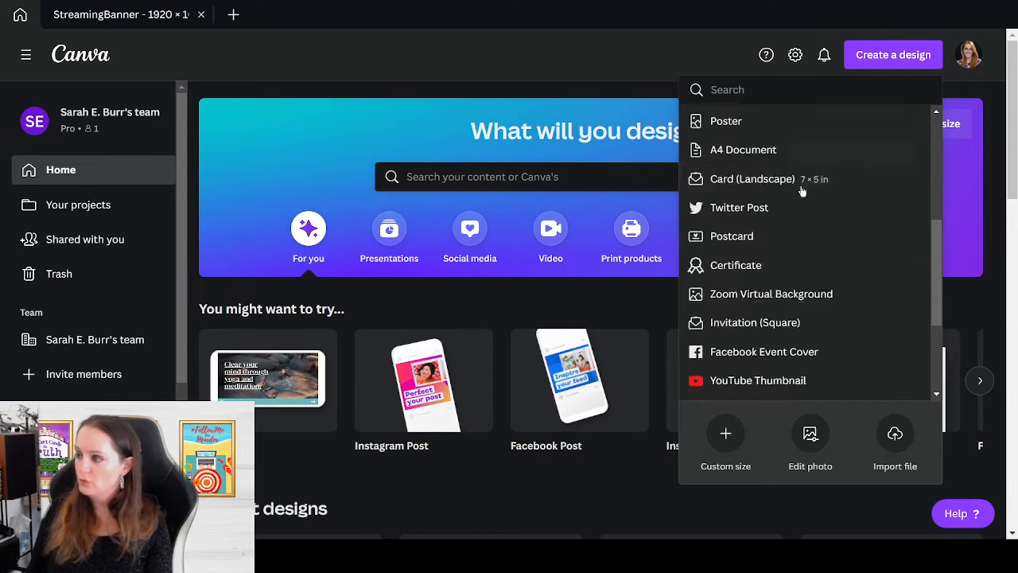
scroll(802, 189, down, 2)
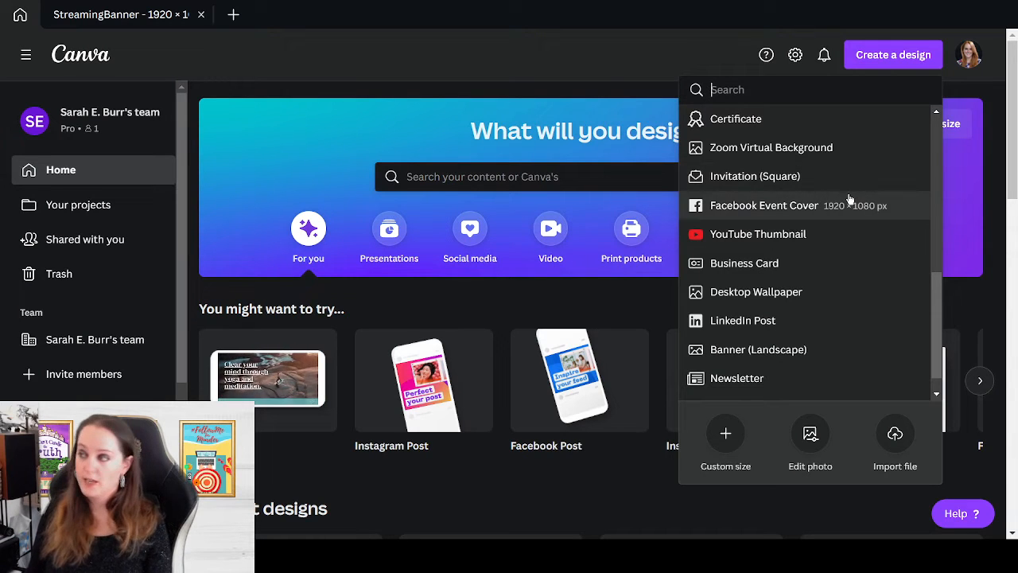
scroll(835, 198, up, 5)
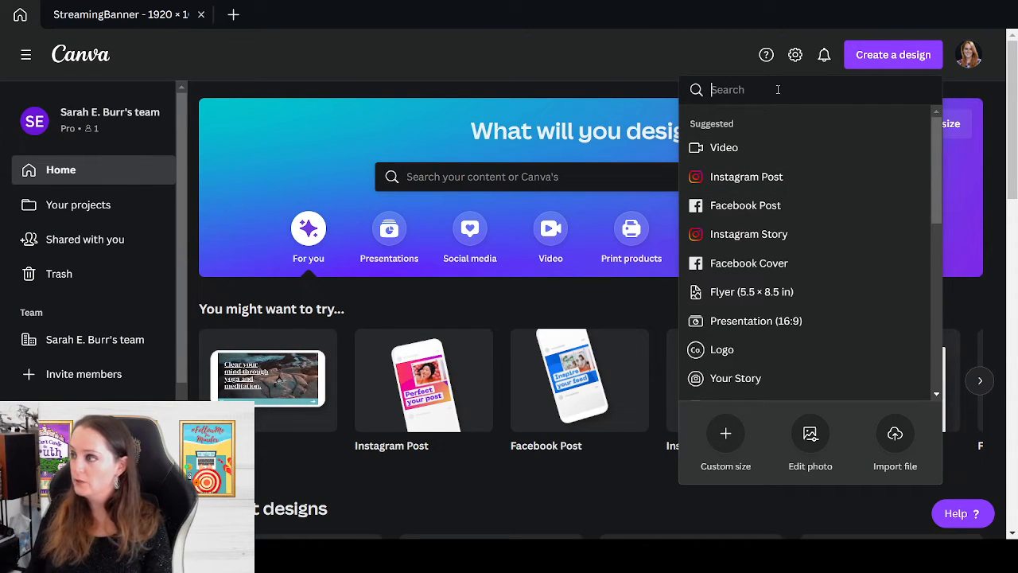
text(reels)
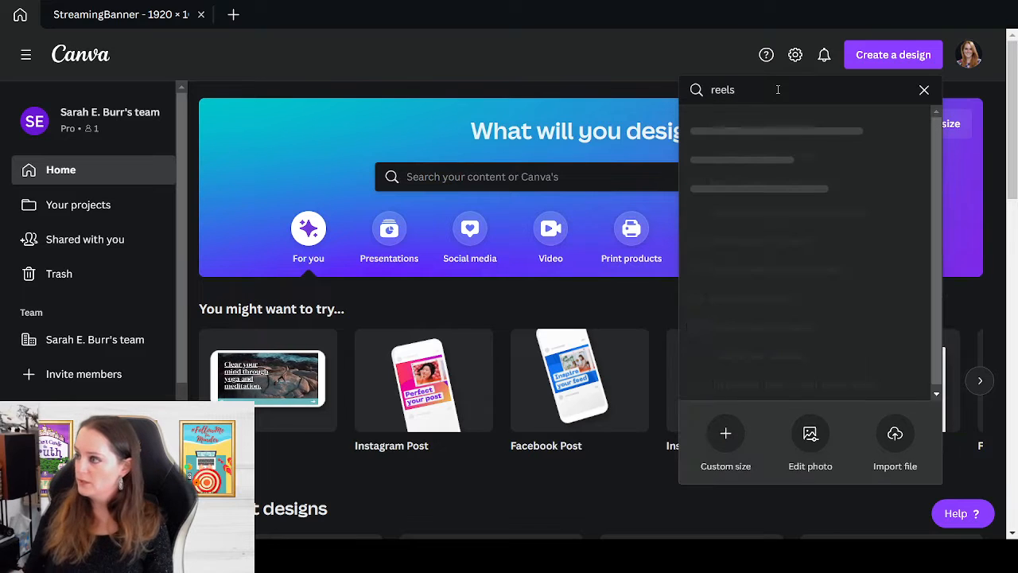
click(808, 125)
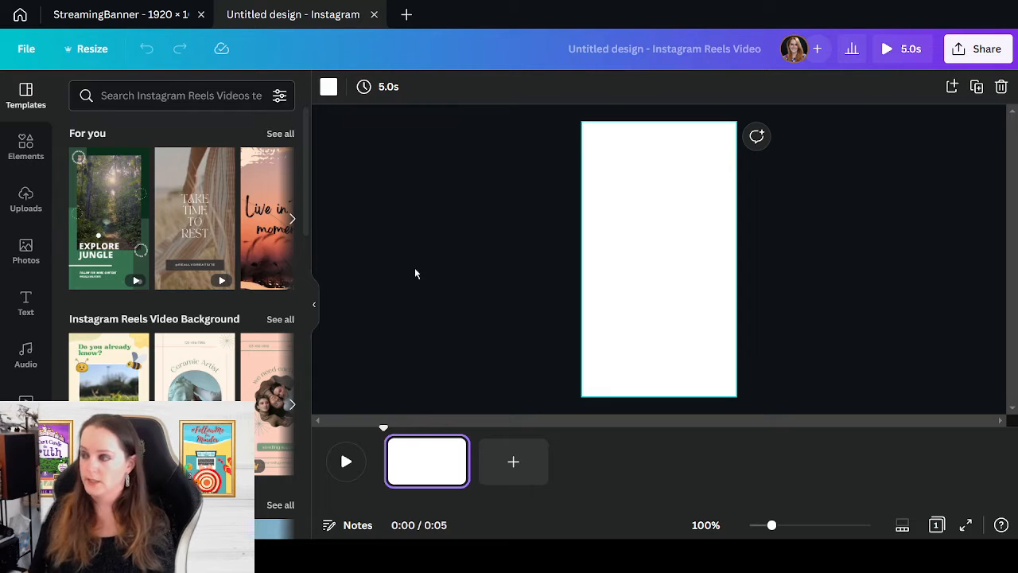
- Browse the stock video categories and examine the price filter options
click(25, 407)
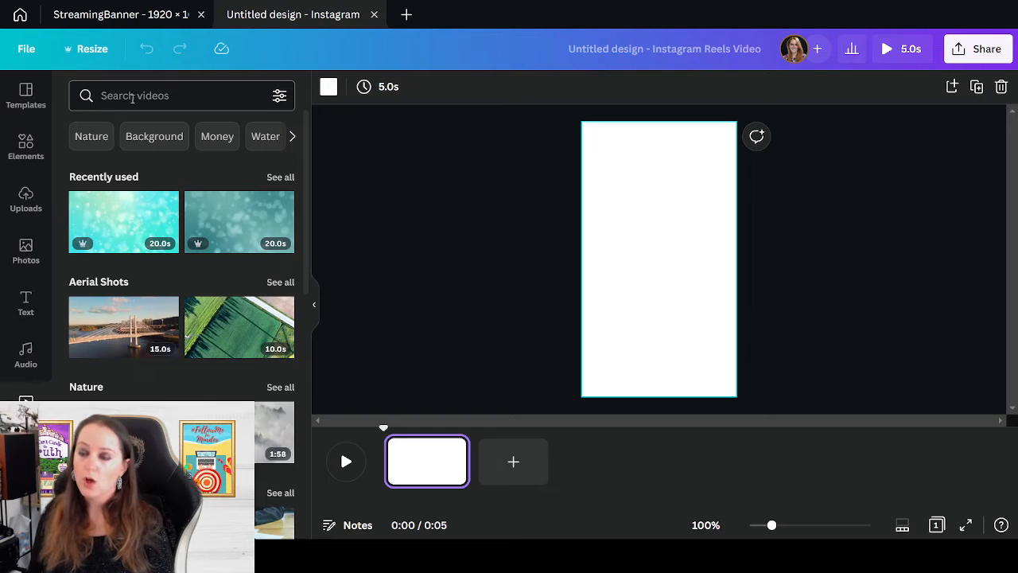
scroll(223, 255, down, 1)
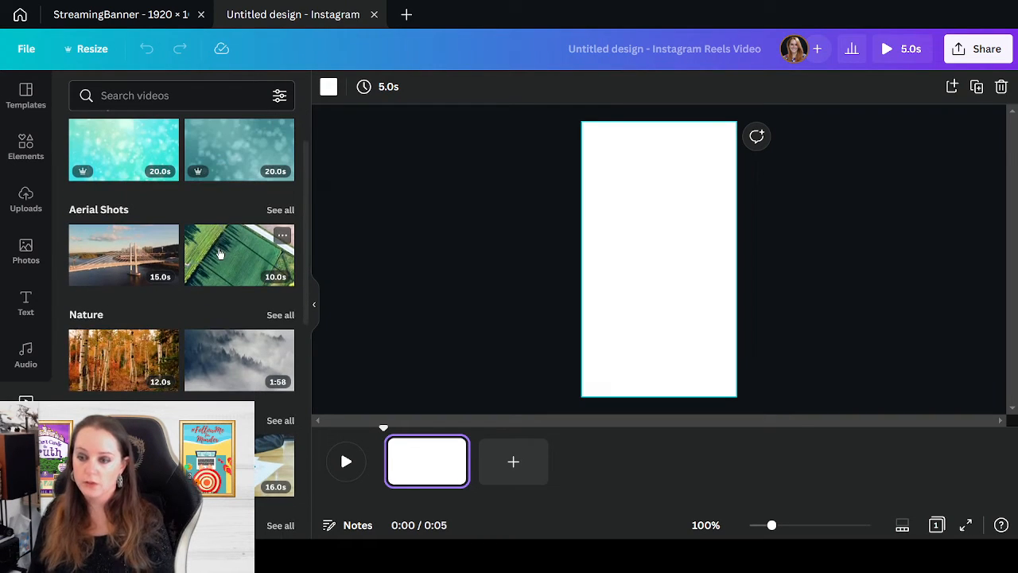
scroll(229, 256, down, 1)
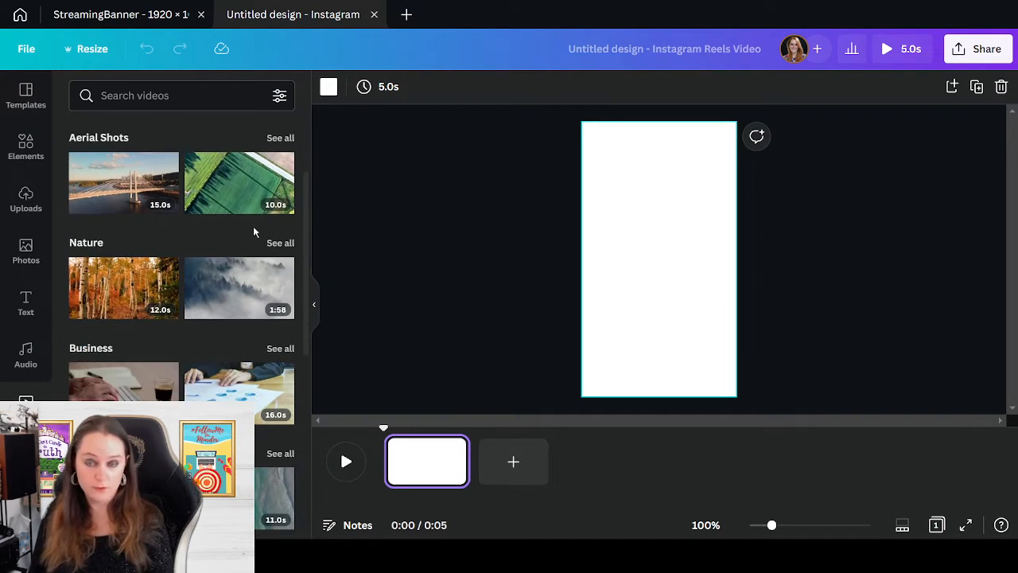
scroll(253, 231, down, 5)
scroll(252, 301, up, 6)
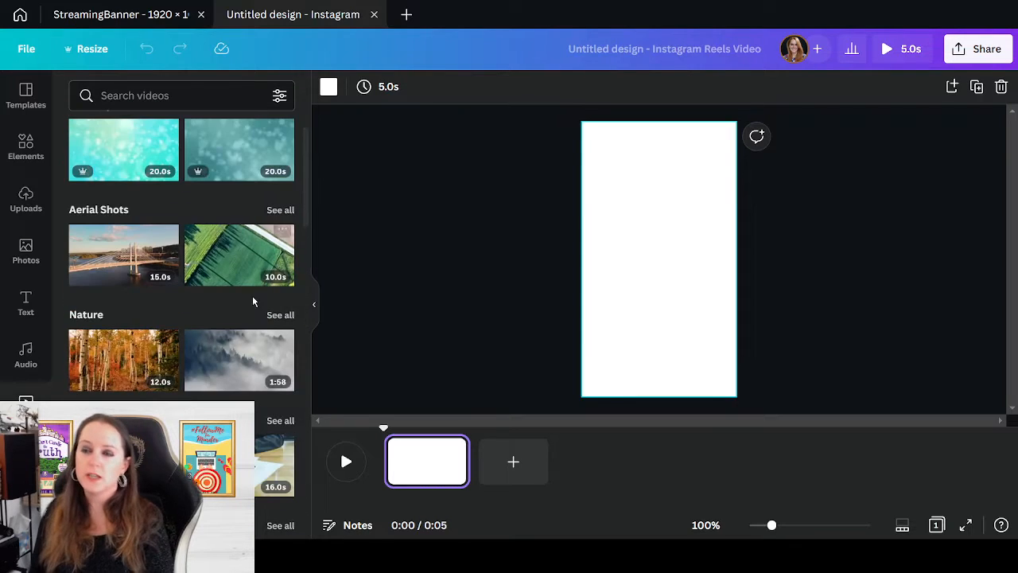
scroll(253, 300, up, 1)
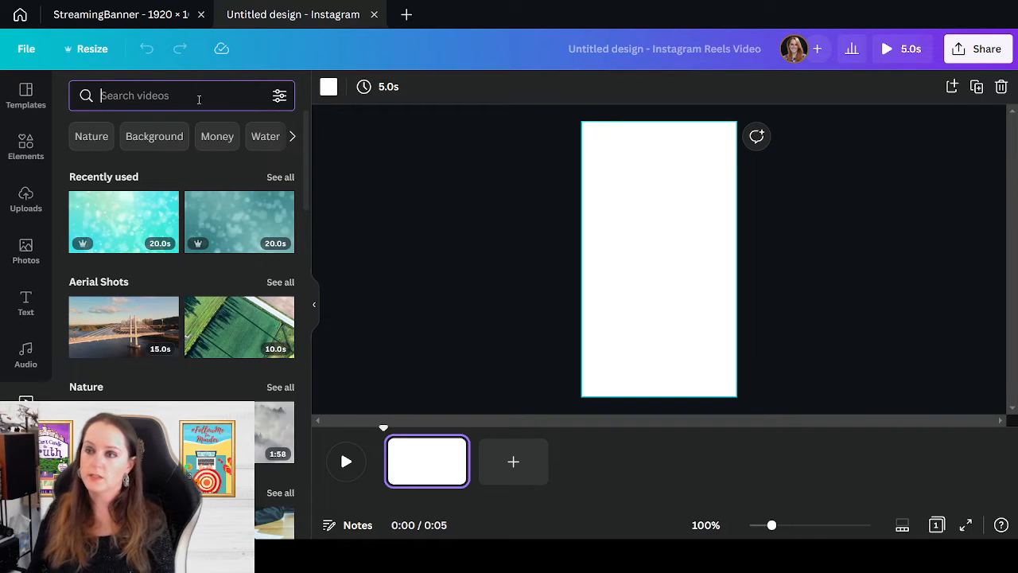
click(279, 95)
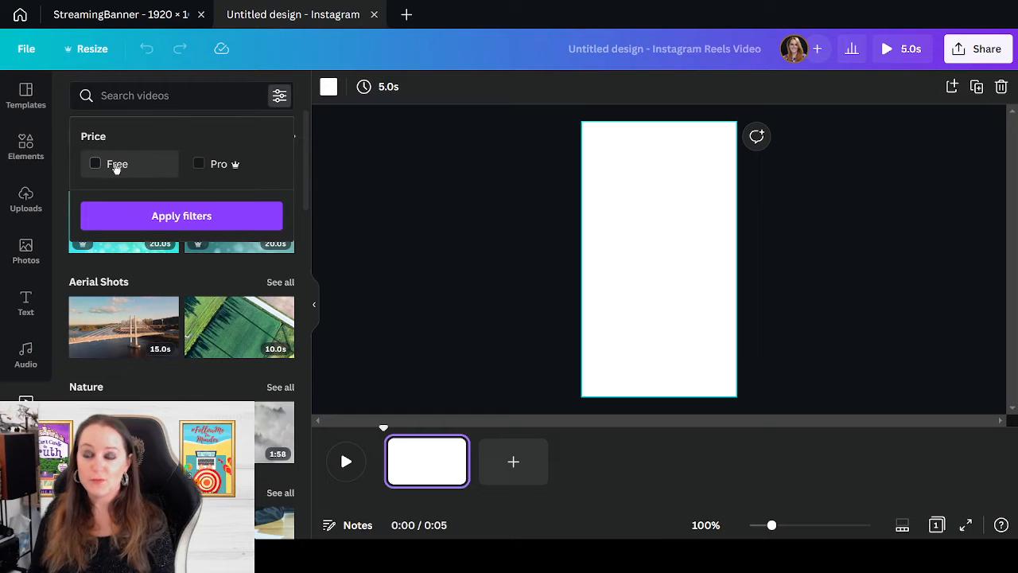
- Search the stock videos for "princess" and place the dark clip of a jewelled crown on the blank page
click(161, 95)
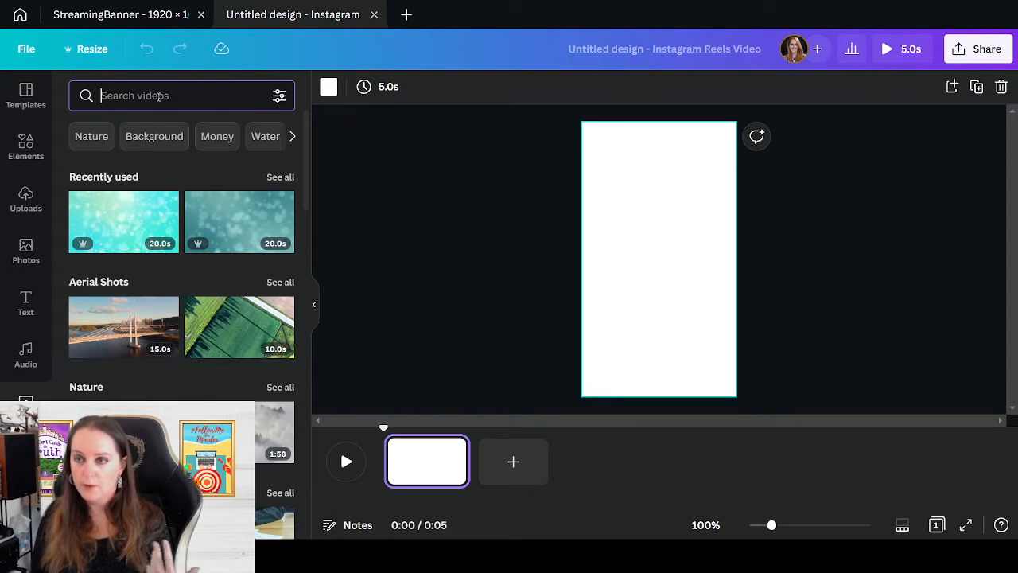
text(princess)
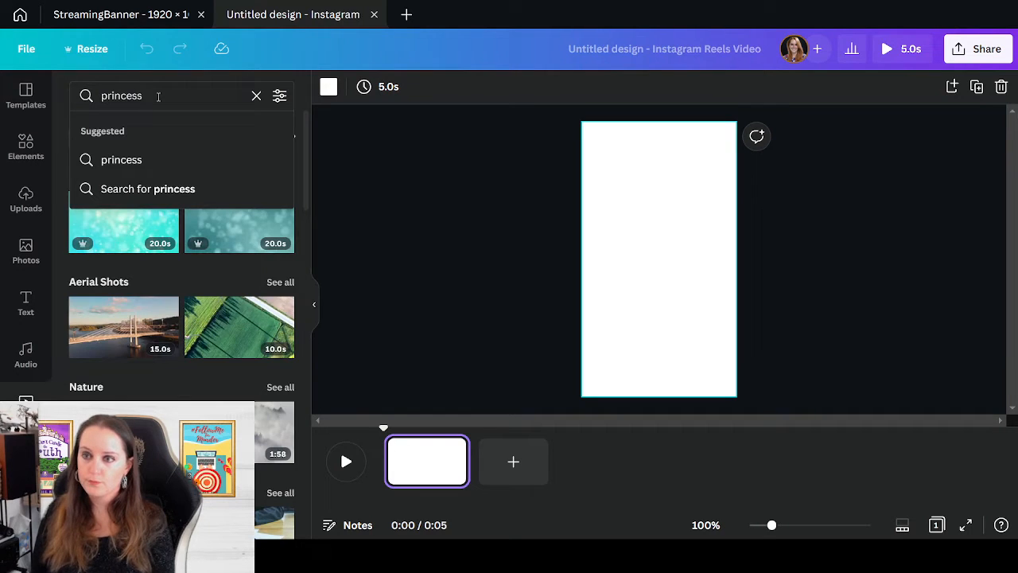
key(Return)
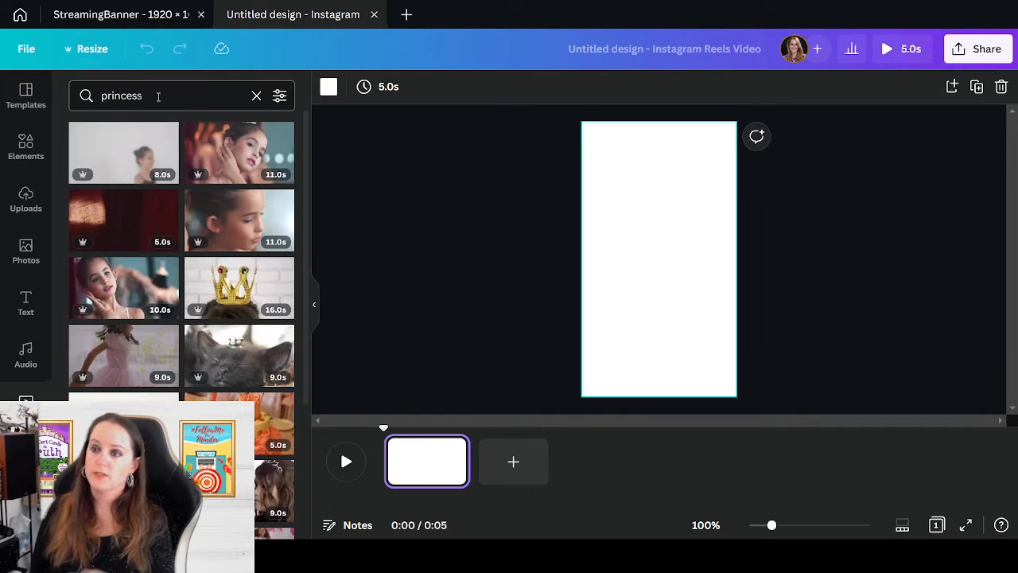
scroll(161, 267, down, 3)
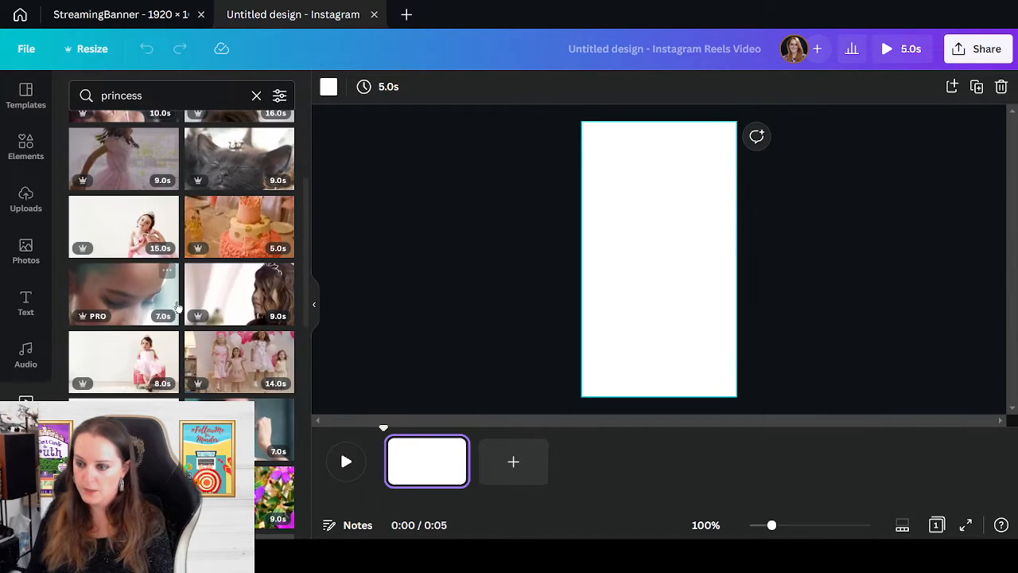
scroll(160, 254, down, 8)
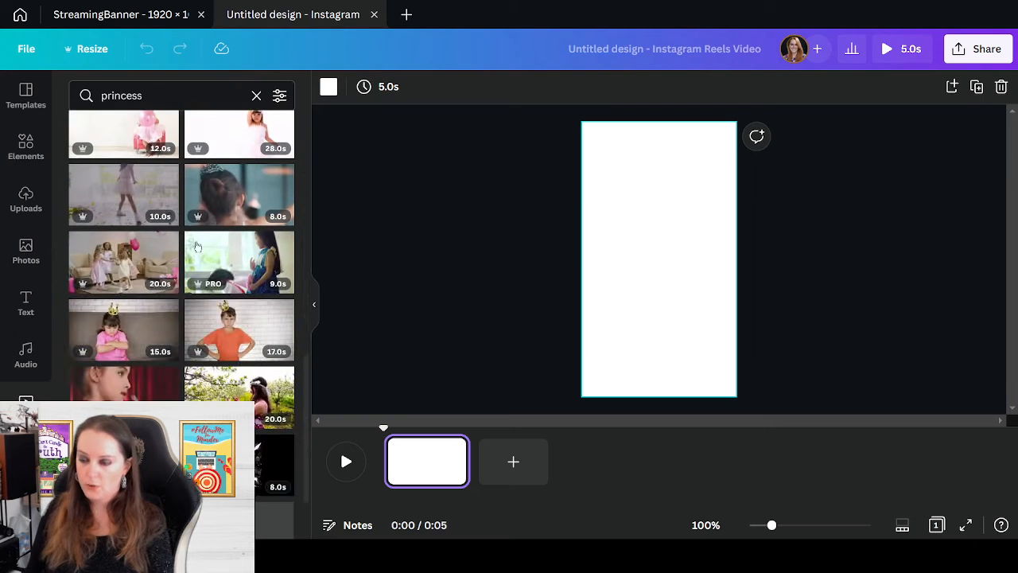
scroll(225, 251, down, 3)
scroll(238, 252, down, 3)
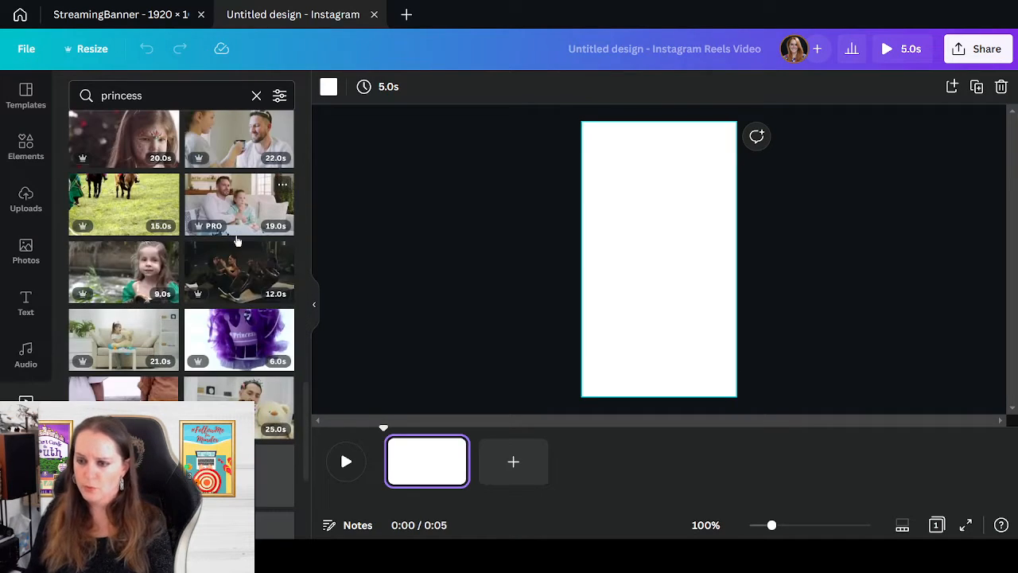
scroll(239, 252, down, 3)
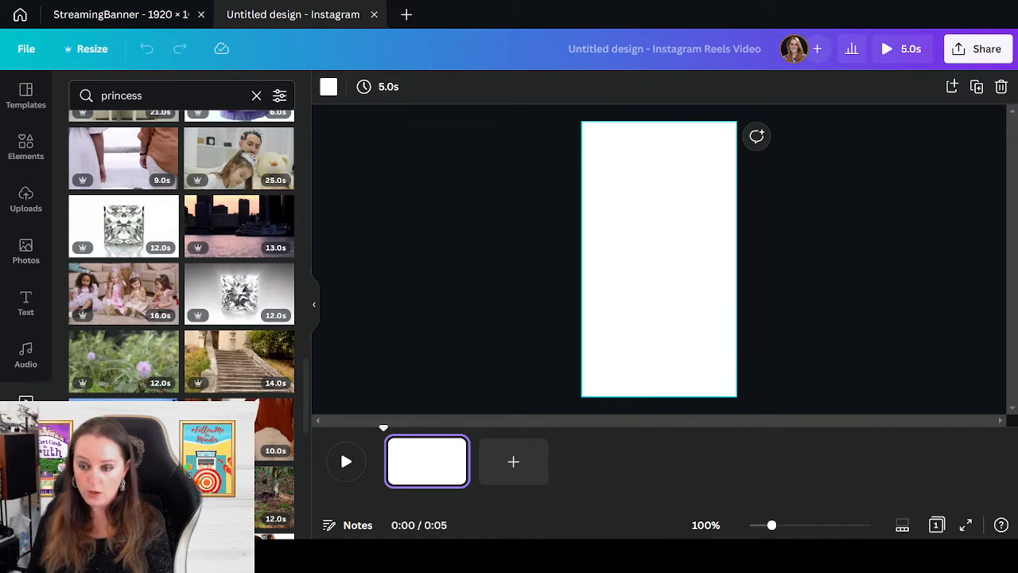
drag(238, 429, 652, 238)
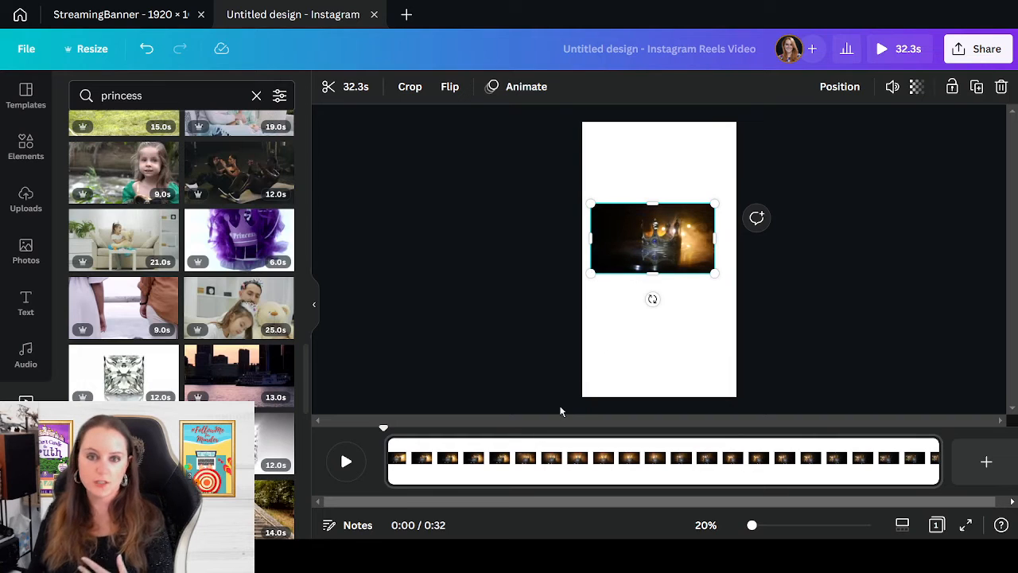
- Look through more "princess" clips, and search the videos for "queen" to review those clips as well
scroll(203, 371, down, 5)
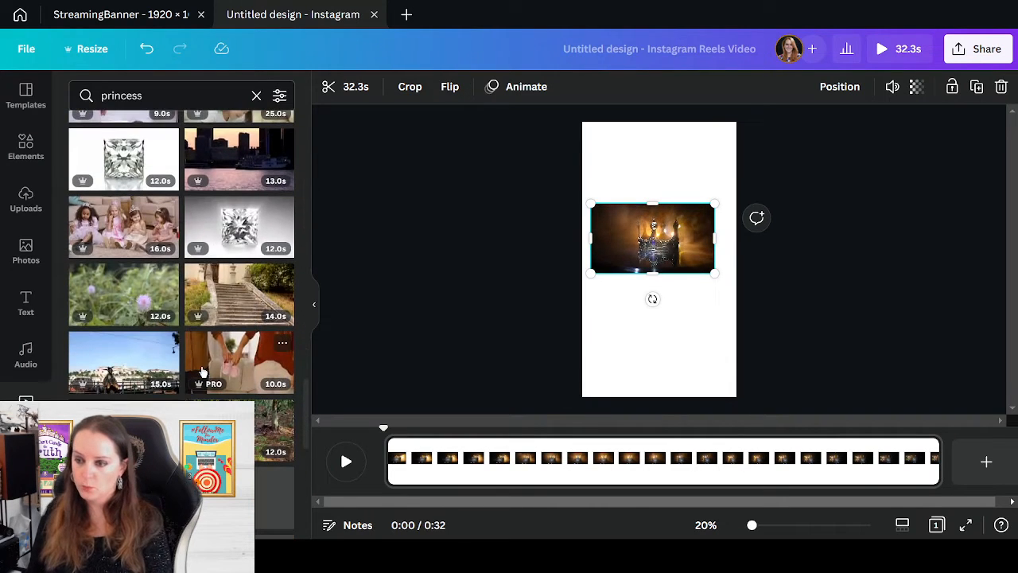
scroll(203, 371, down, 3)
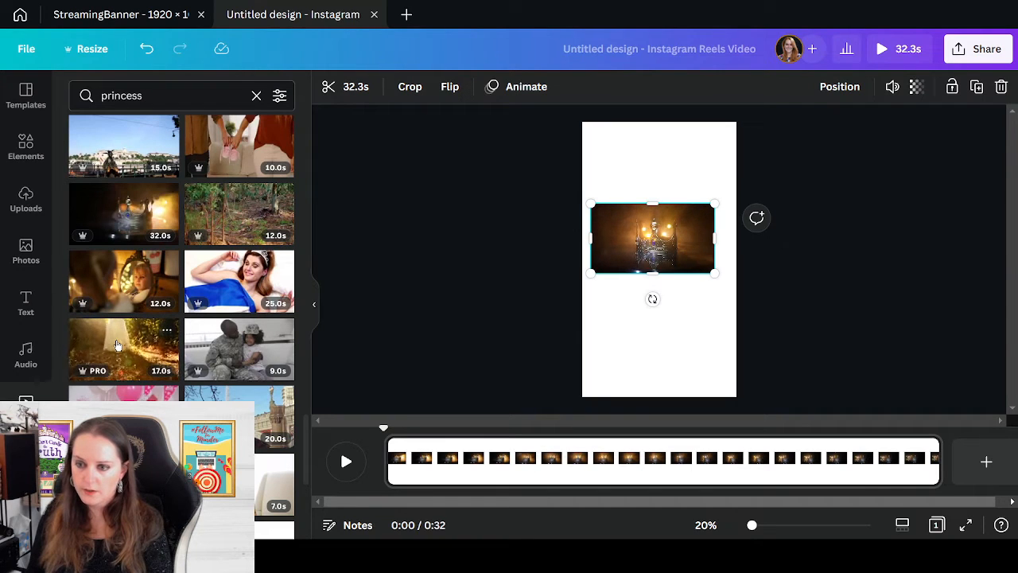
scroll(119, 342, down, 4)
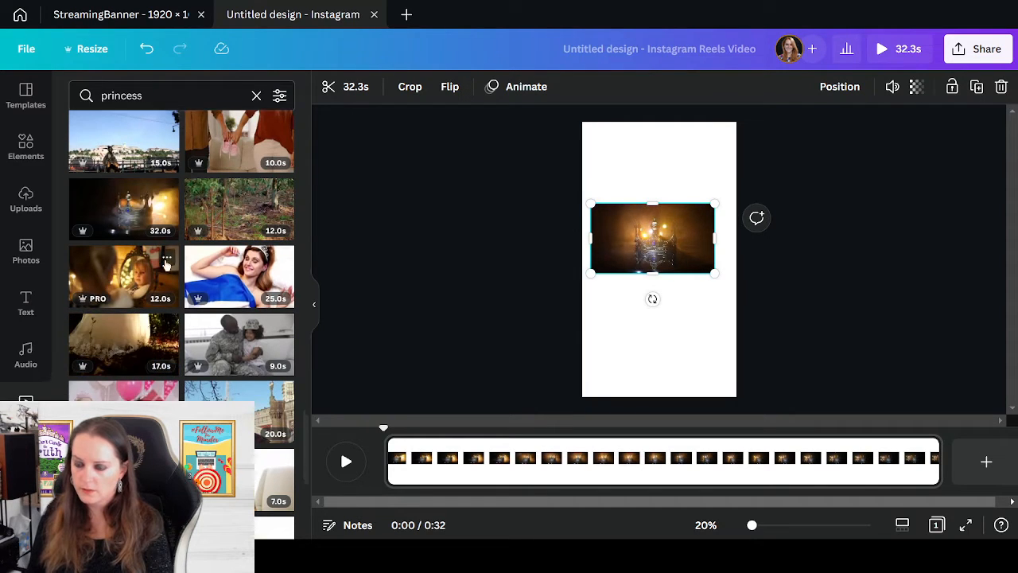
scroll(166, 265, down, 2)
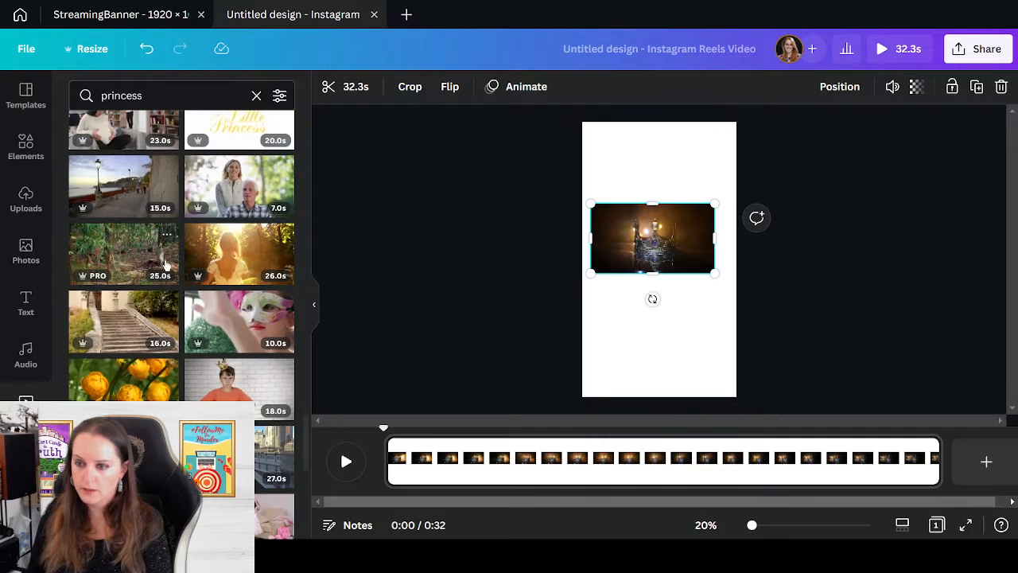
click(175, 97)
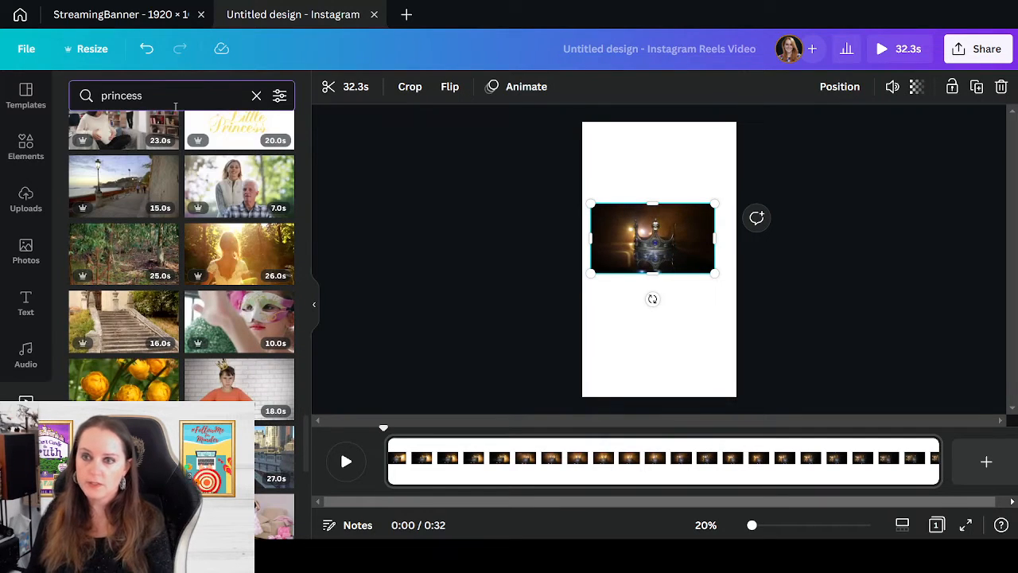
double_click(175, 104)
text(queen)
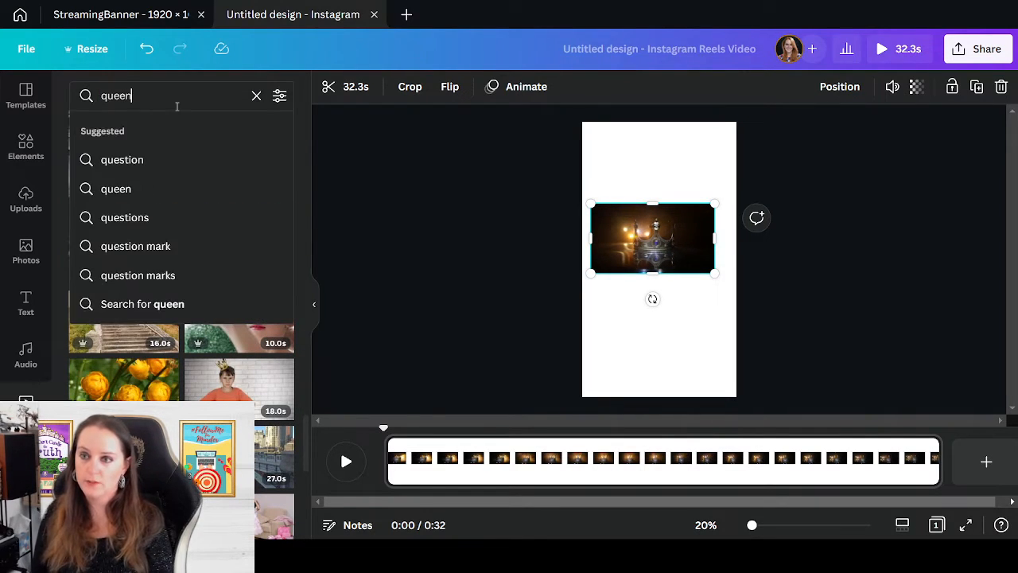
key(Return)
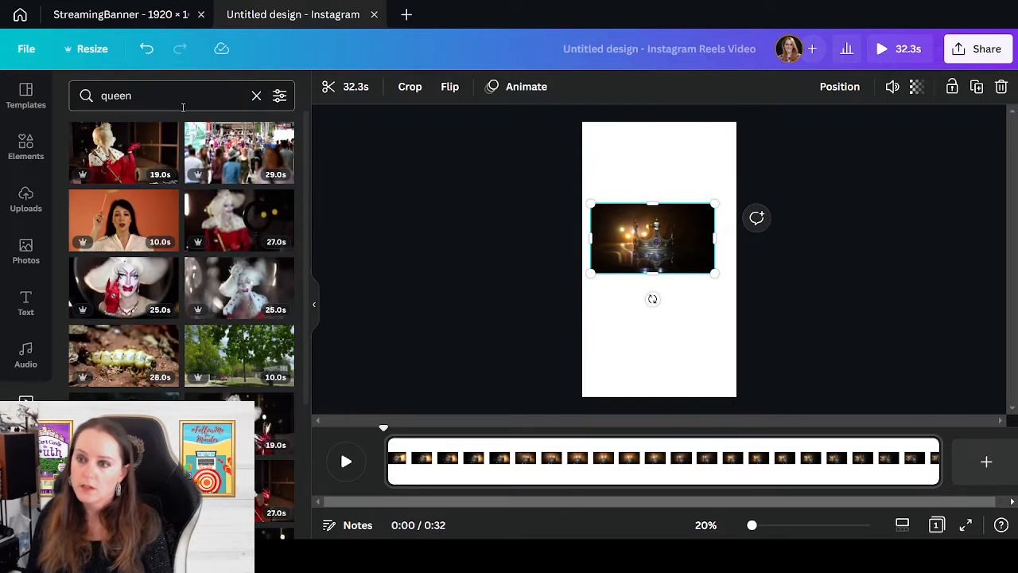
scroll(198, 227, down, 2)
scroll(198, 228, down, 5)
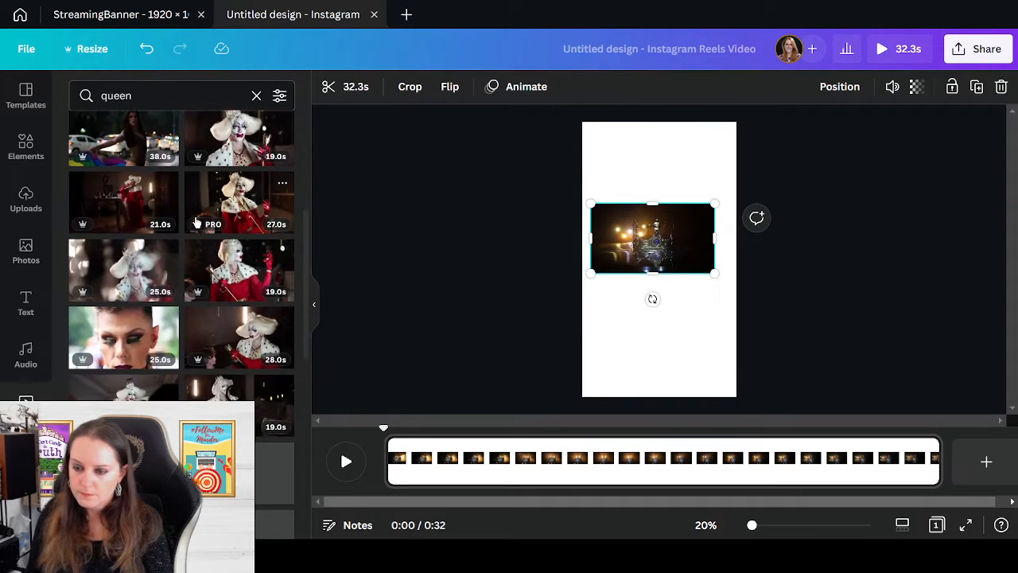
scroll(196, 232, down, 10)
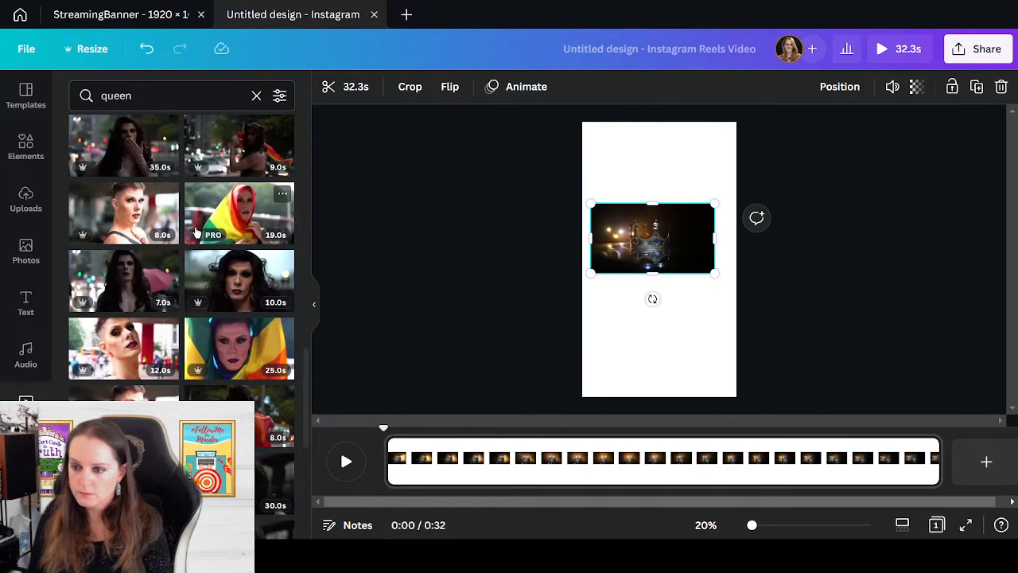
scroll(197, 230, down, 4)
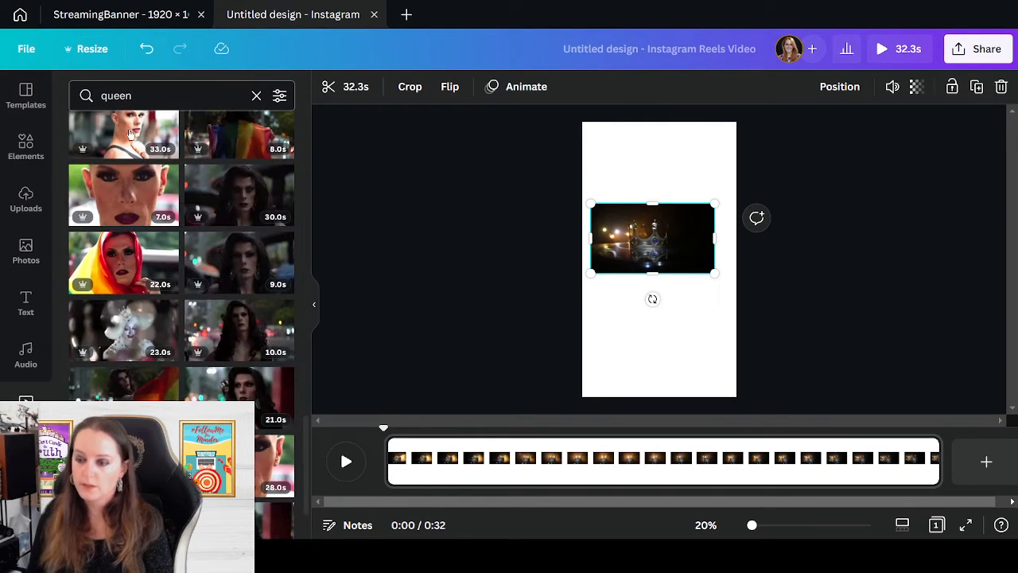
- Search the stock videos for "medieval"
double_click(140, 94)
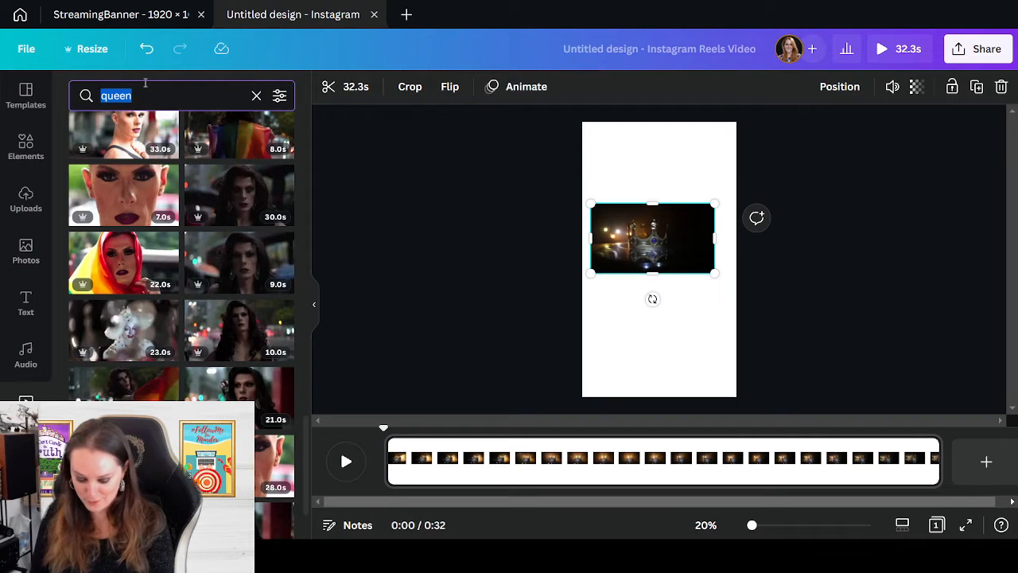
text(medieval)
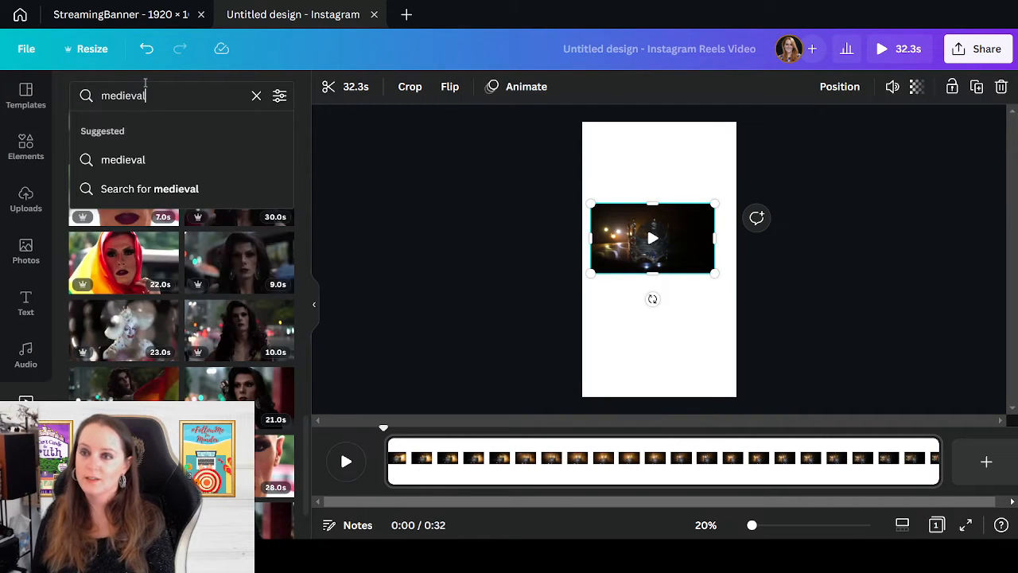
key(Return)
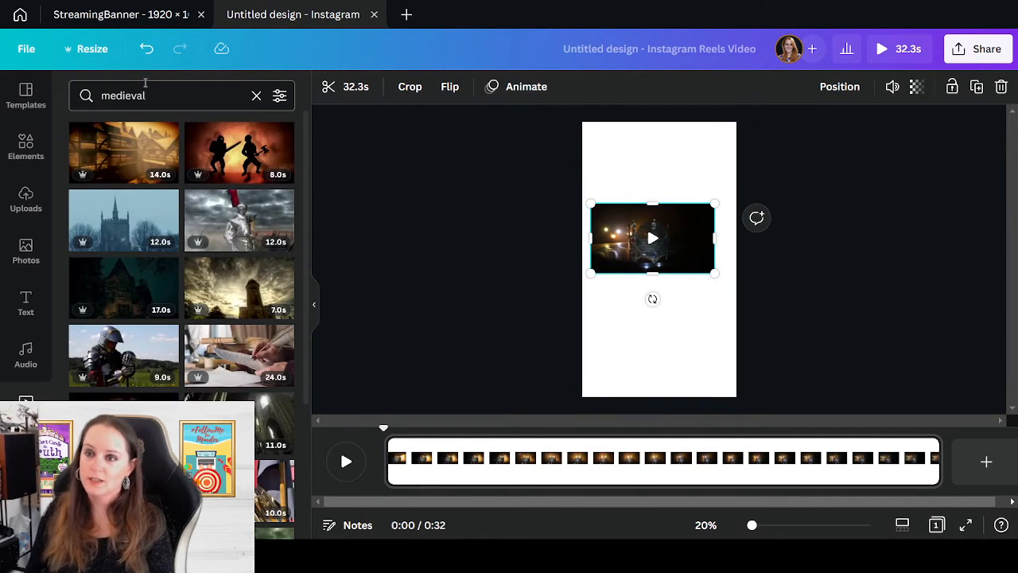
- Look through the "medieval" clips, and search the stock videos for "medieval woman" to review those clips as well
scroll(151, 119, down, 3)
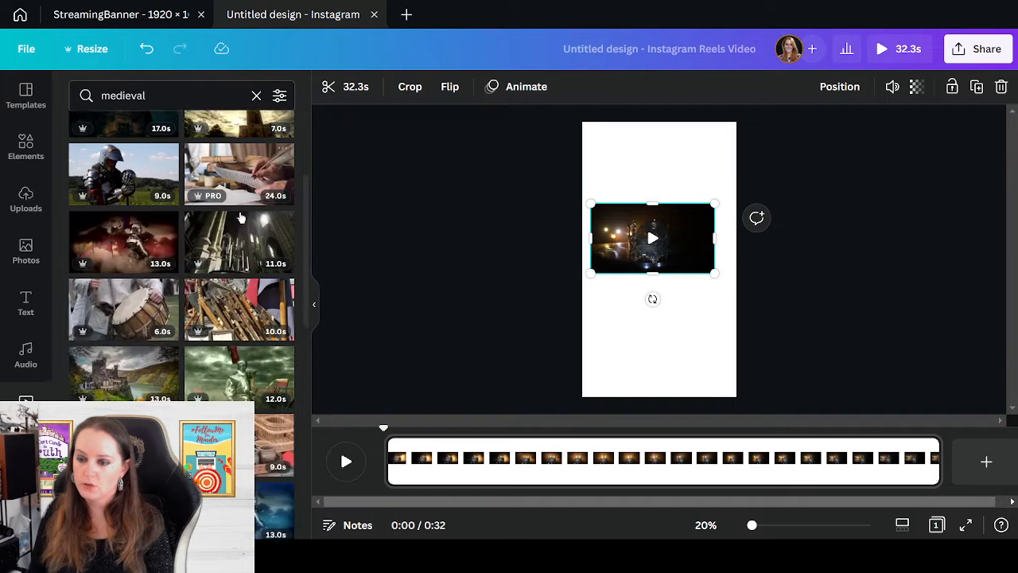
click(162, 94)
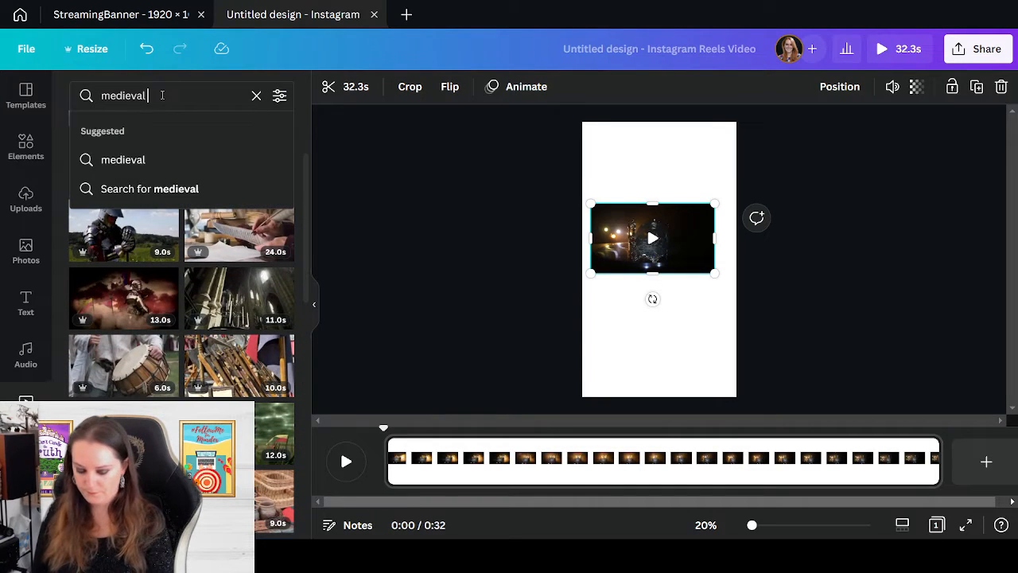
text(woman)
key(Return)
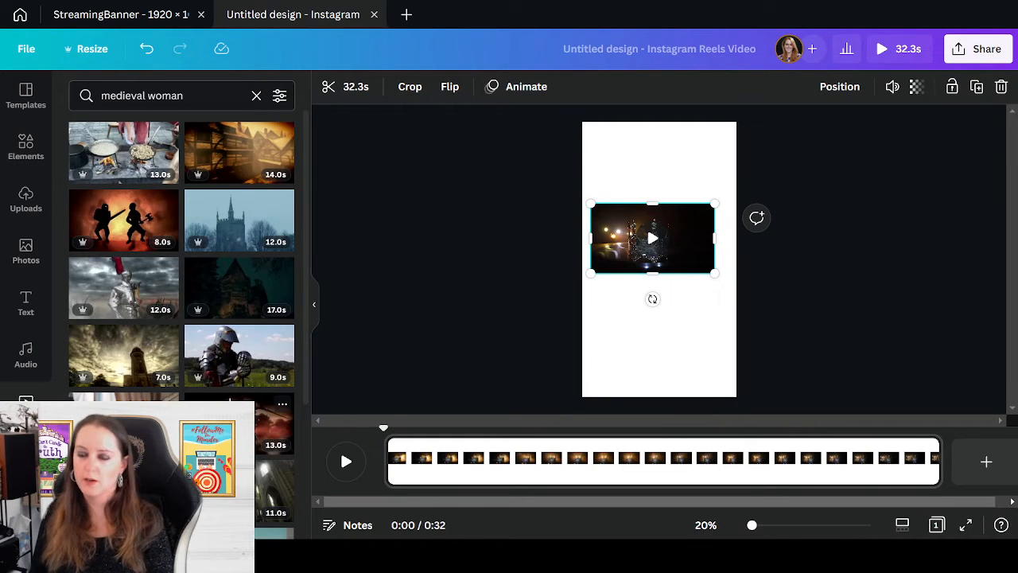
scroll(193, 157, down, 1)
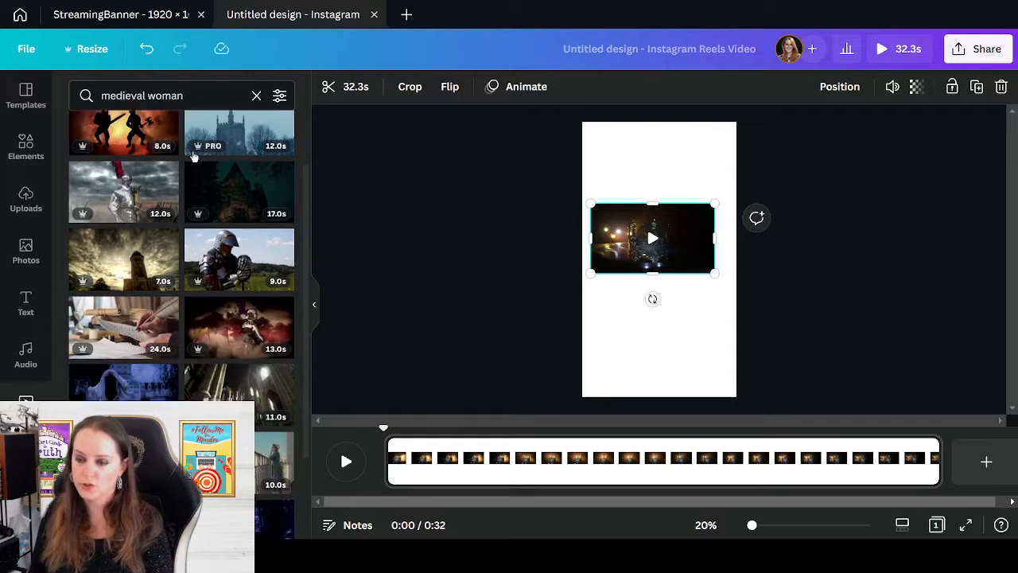
scroll(193, 157, down, 5)
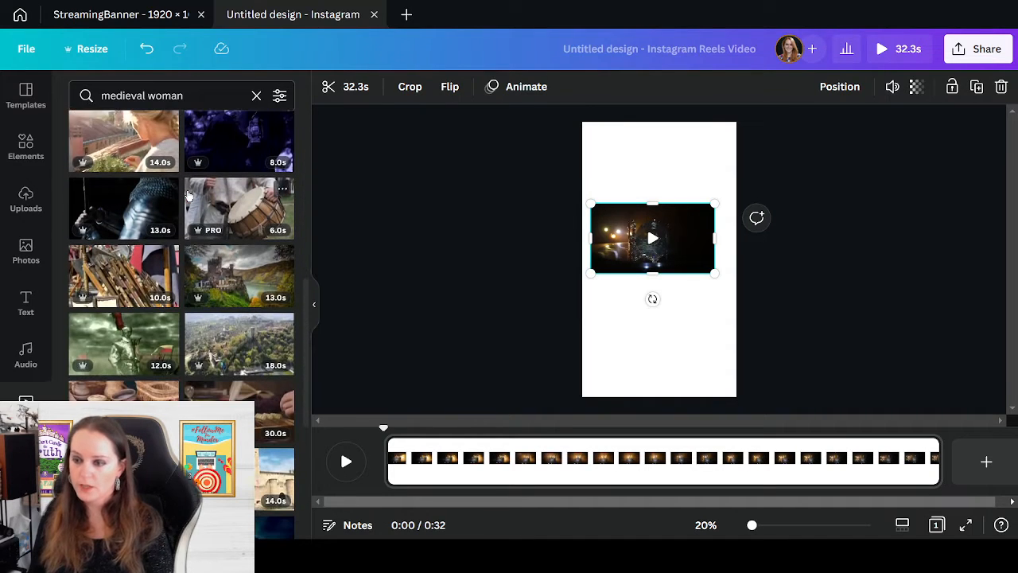
scroll(188, 196, down, 3)
scroll(167, 231, down, 3)
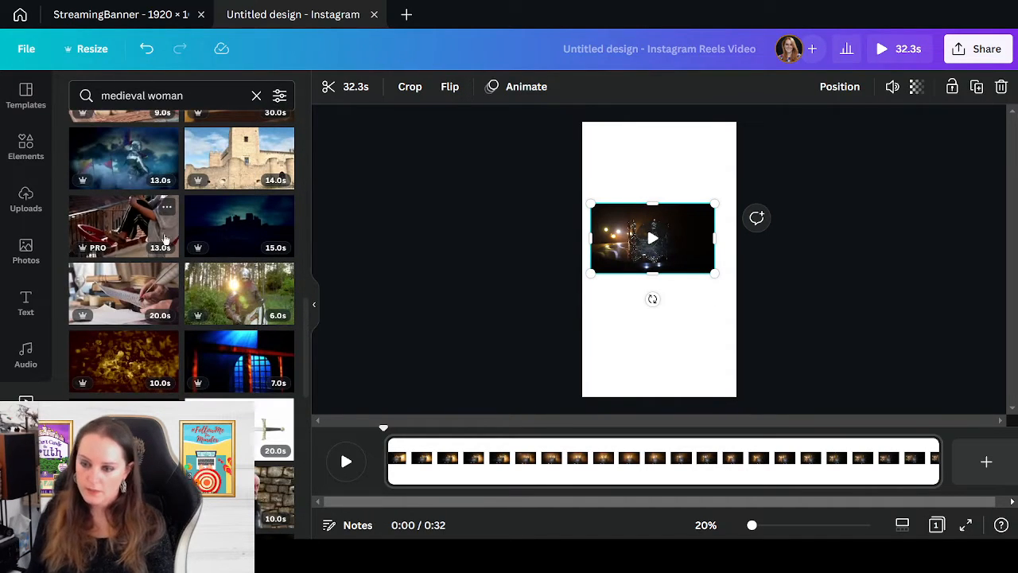
scroll(165, 238, down, 8)
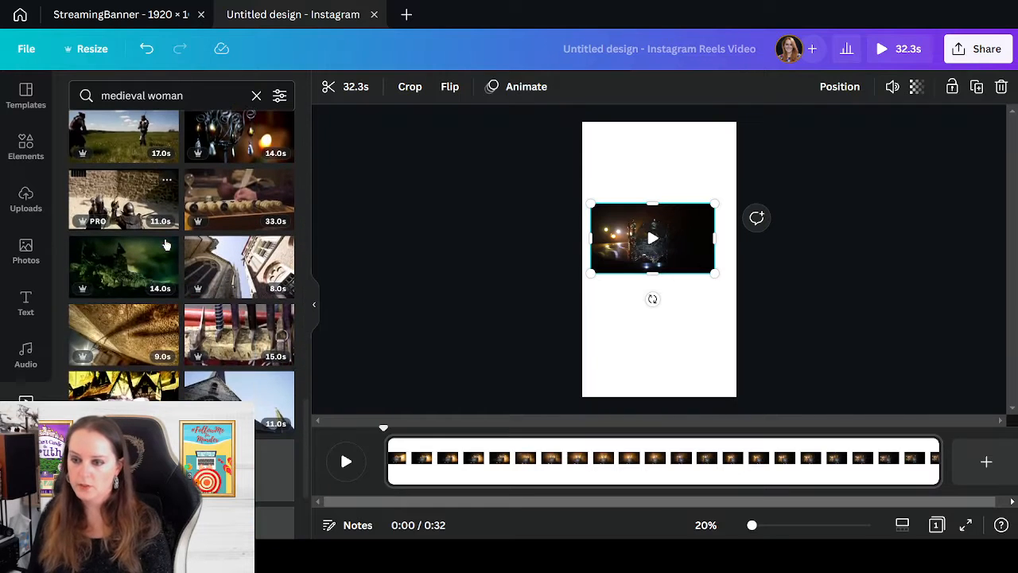
scroll(167, 305, down, 2)
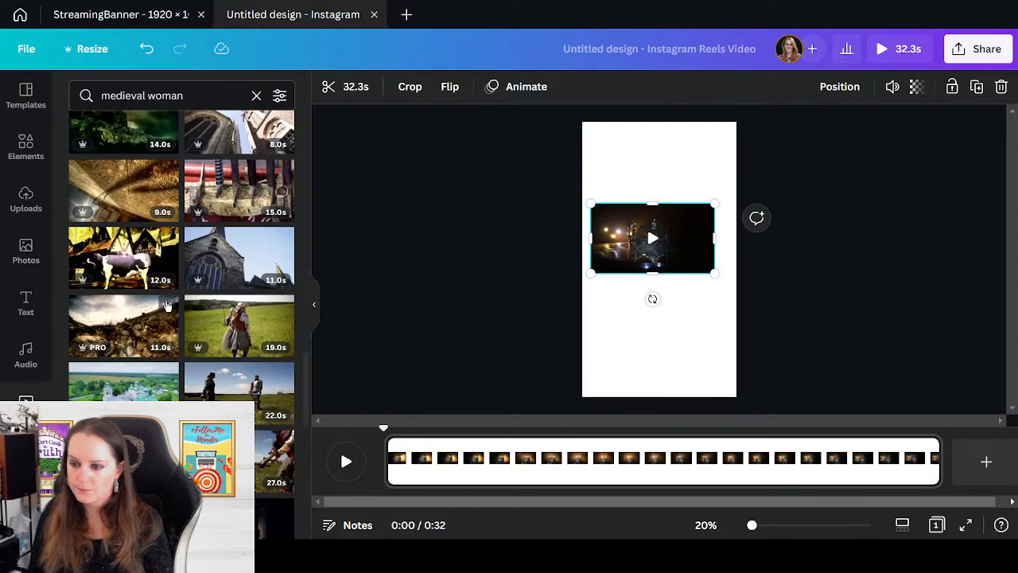
scroll(167, 304, down, 10)
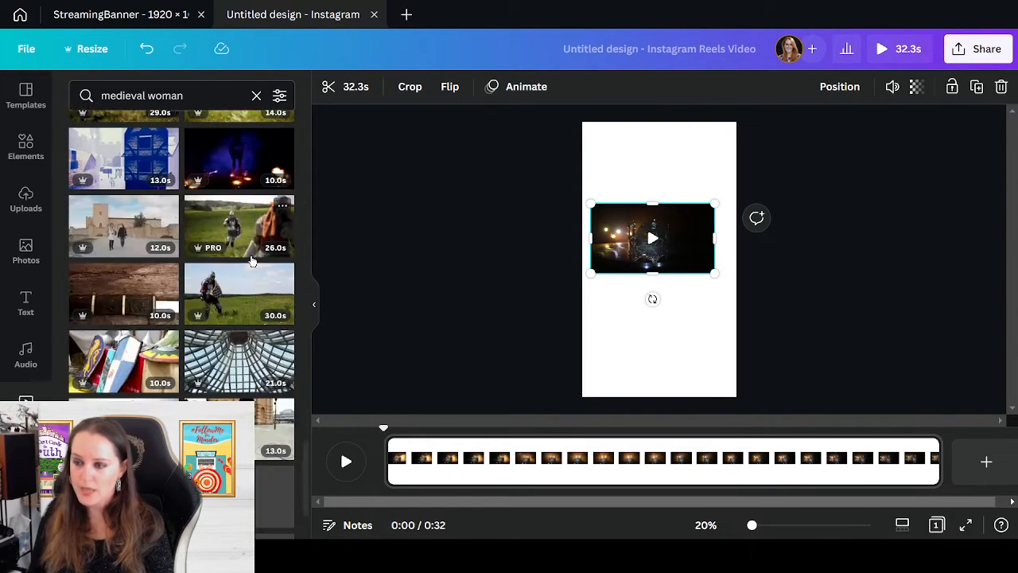
scroll(251, 261, down, 2)
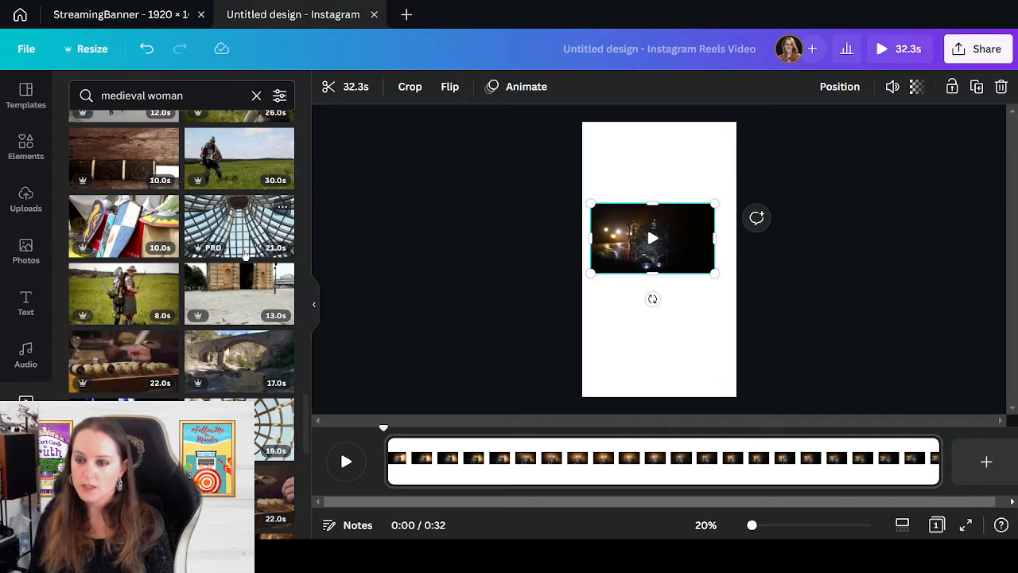
- Search the stock videos for "medieval queen" and place the clip of the woman in a red dress below the crown clip
double_click(168, 94)
text(queen)
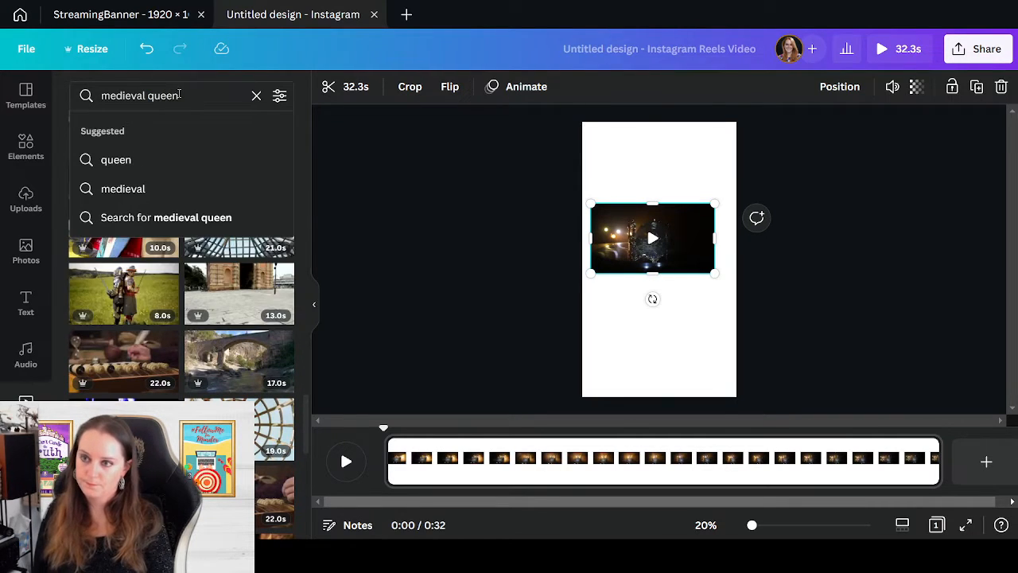
key(Return)
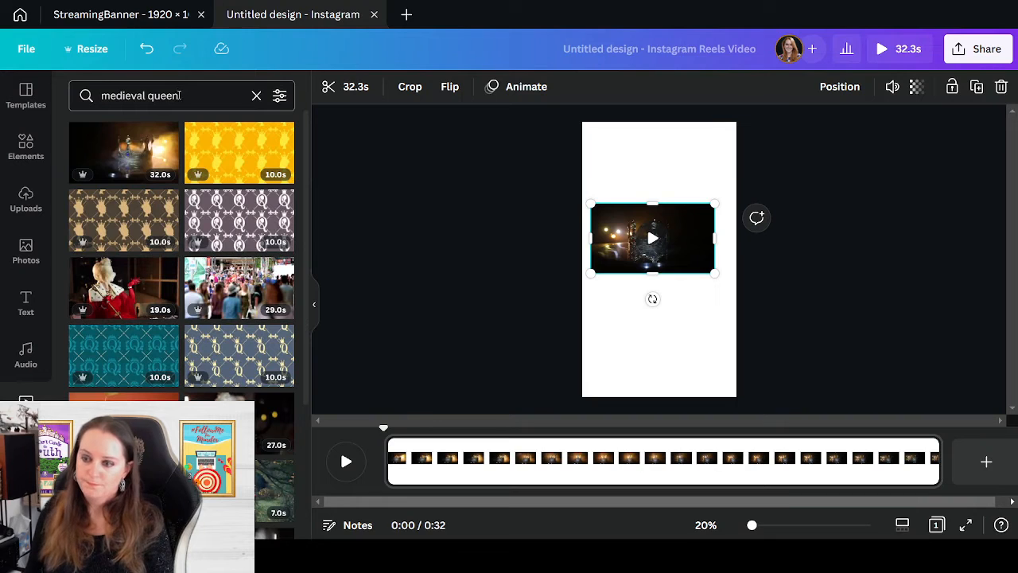
scroll(242, 262, down, 3)
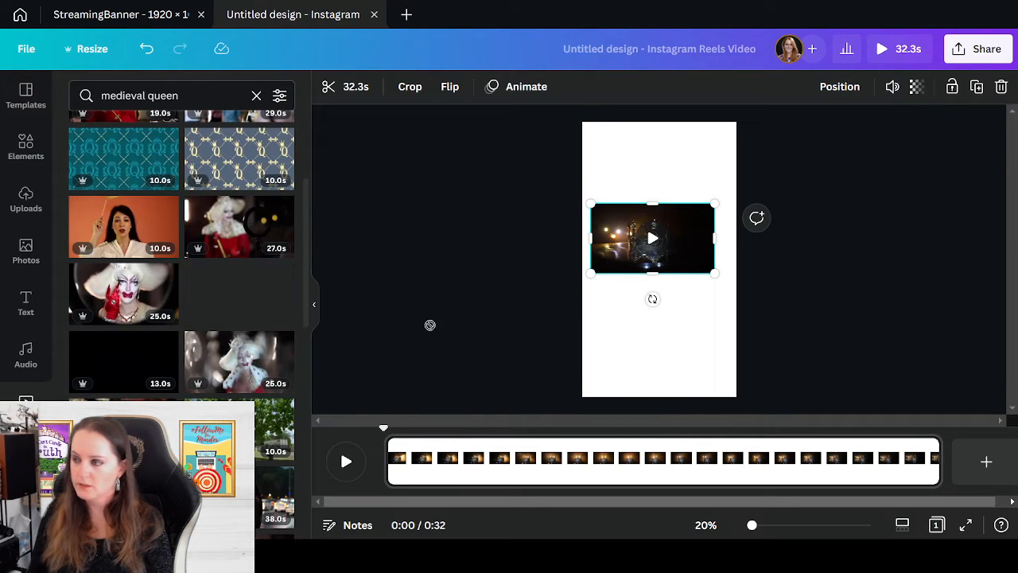
drag(429, 324, 646, 324)
- Look through more of the "medieval queen" clips for further suitable footage
scroll(208, 276, down, 4)
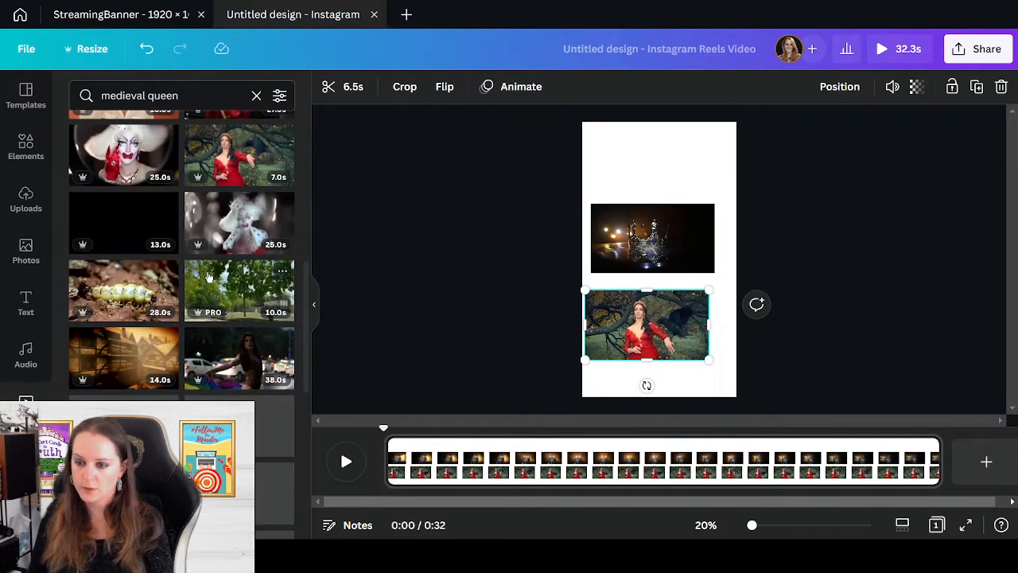
scroll(208, 276, down, 3)
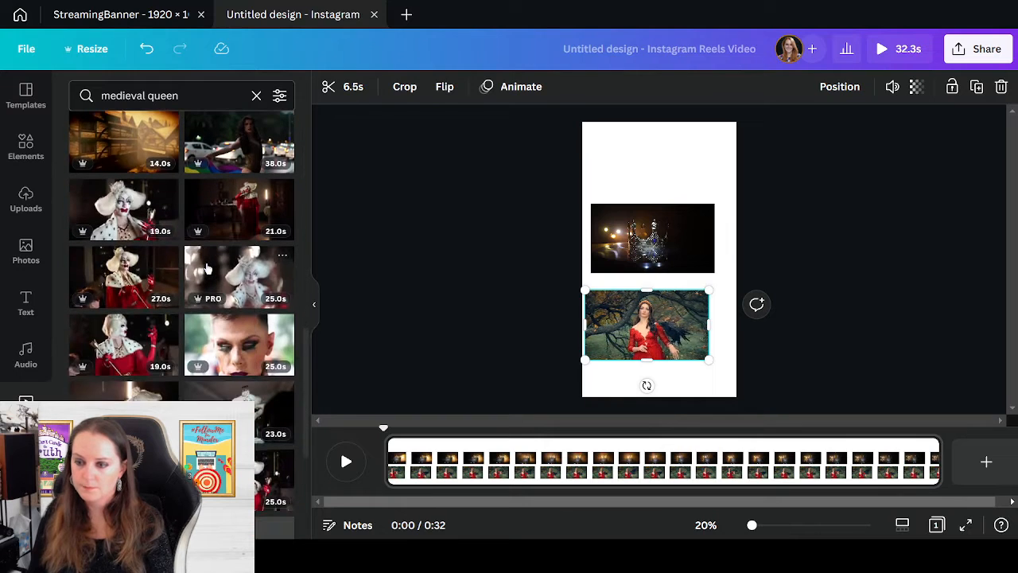
scroll(127, 374, up, 3)
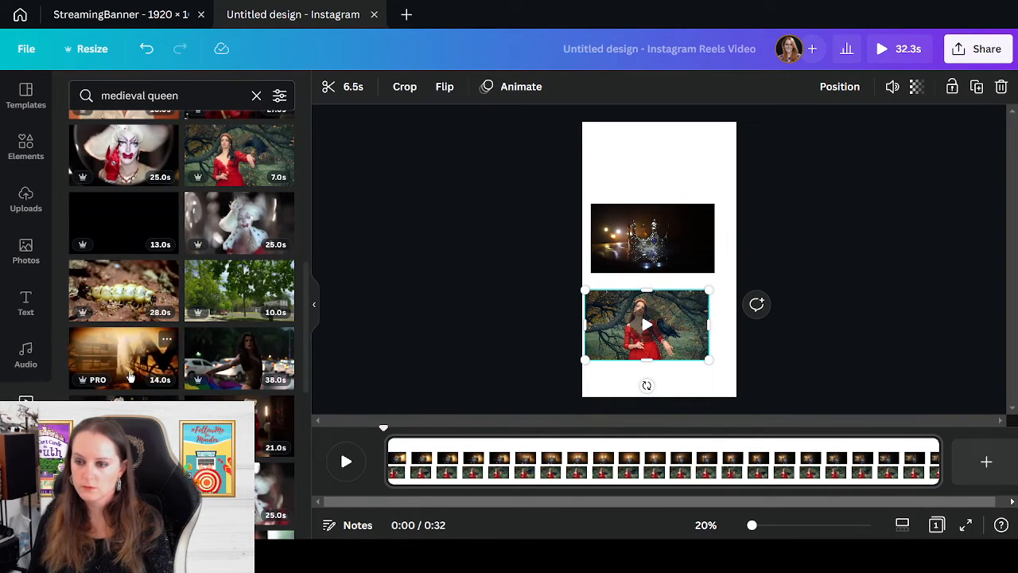
scroll(130, 376, down, 2)
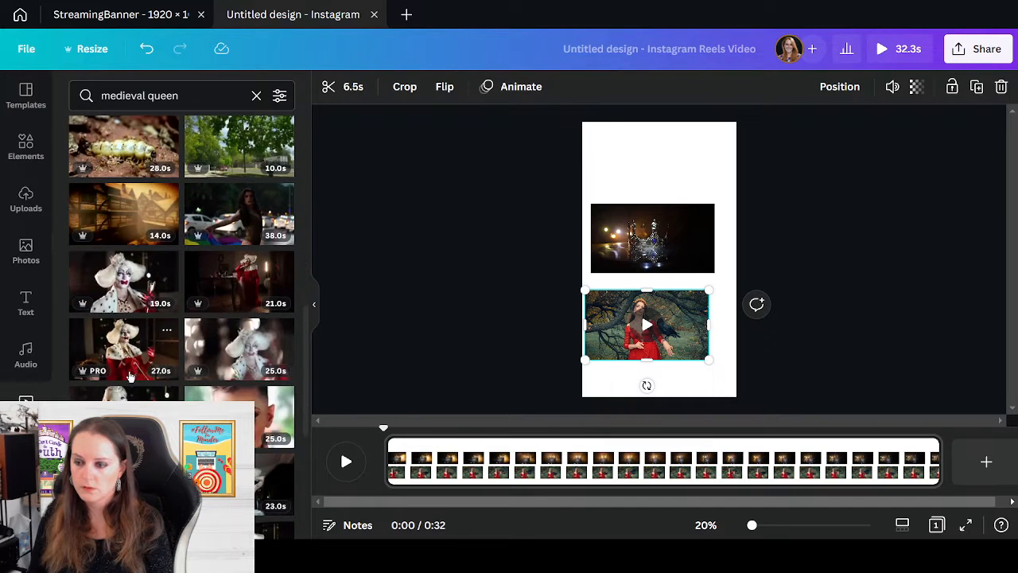
scroll(130, 375, down, 5)
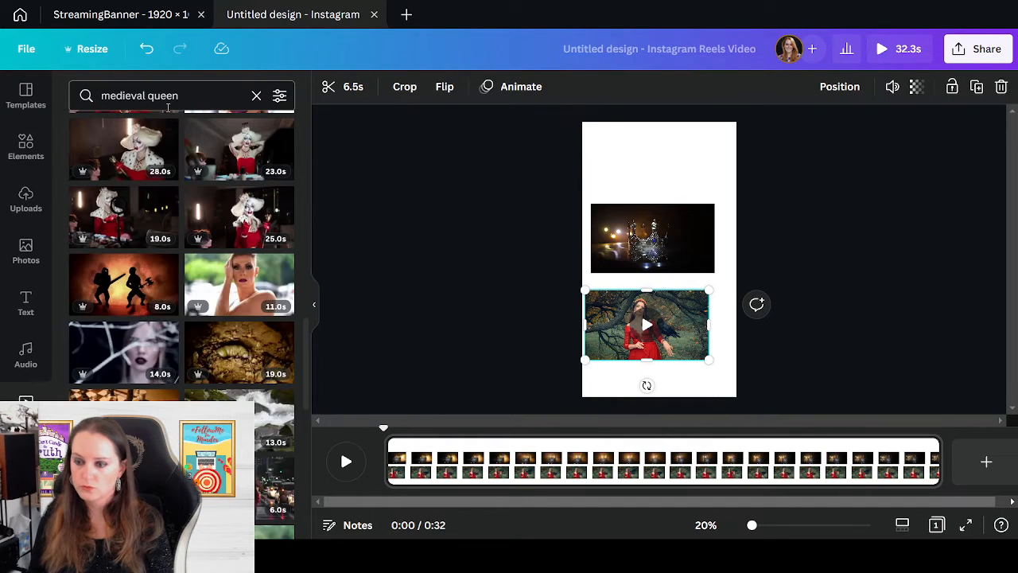
- Search the stock videos for "castle" and look through the clips
click(196, 89)
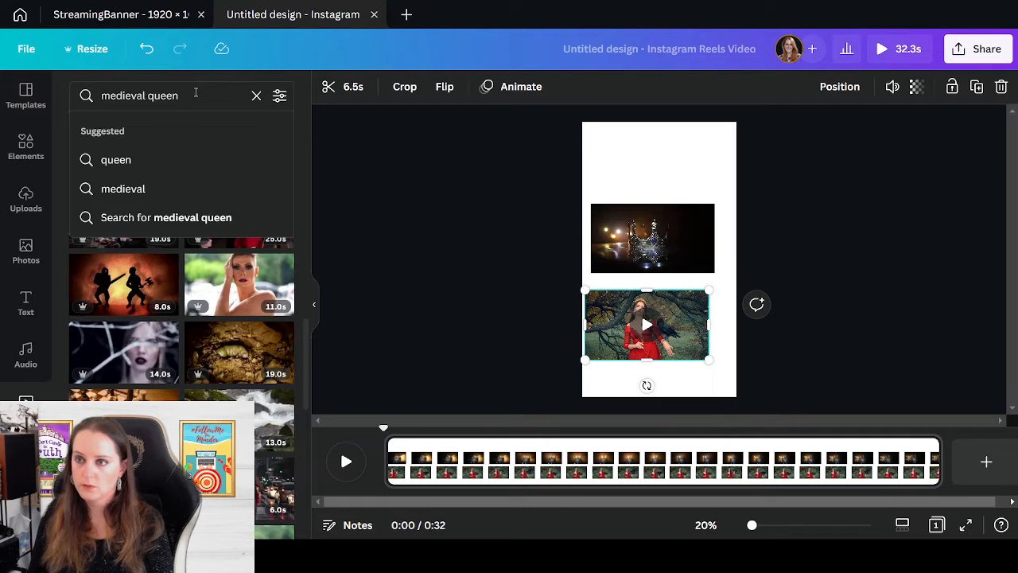
click(196, 93)
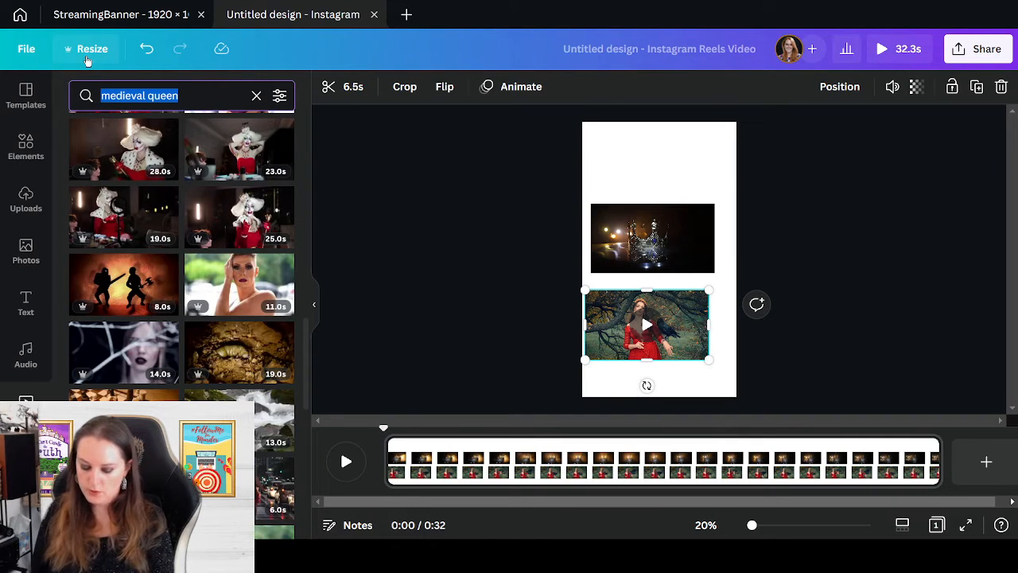
text(castle)
key(Return)
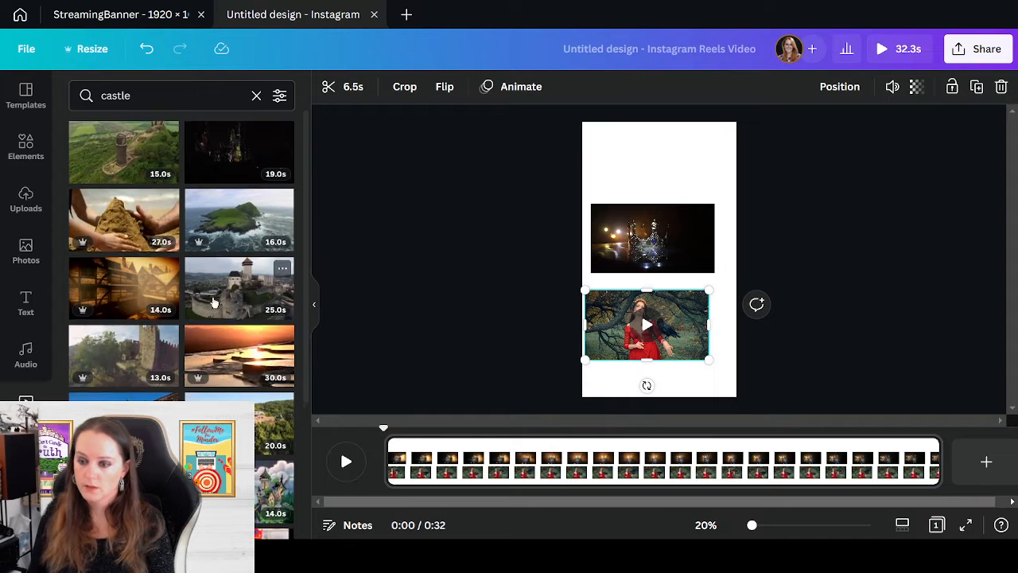
scroll(212, 300, down, 5)
scroll(213, 301, down, 5)
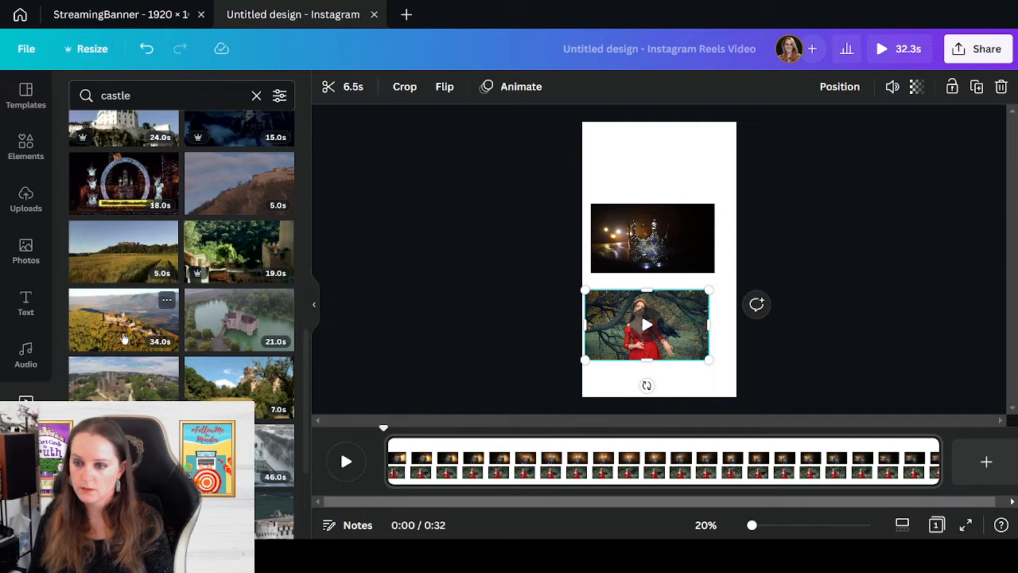
scroll(121, 336, down, 4)
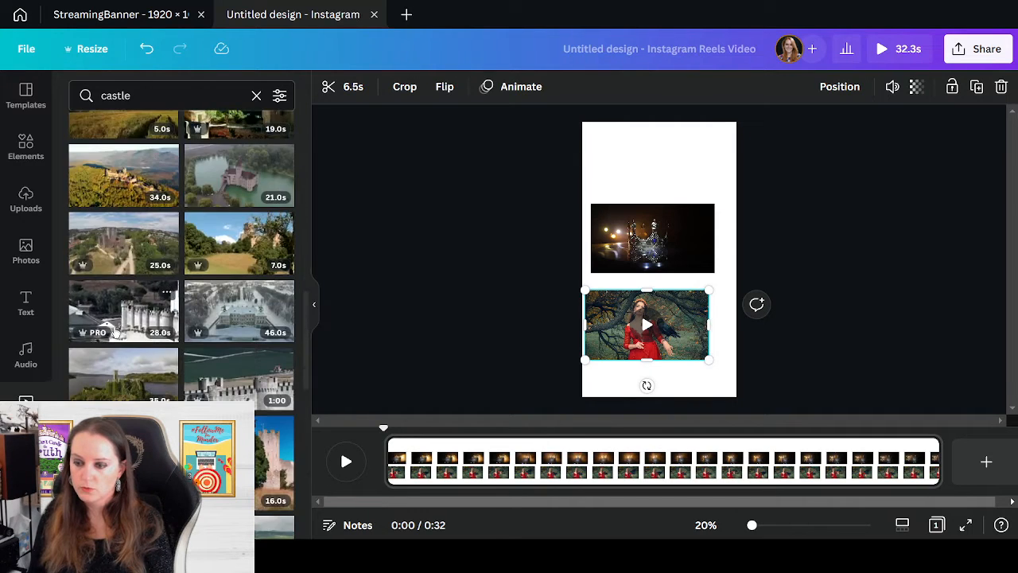
scroll(115, 333, down, 8)
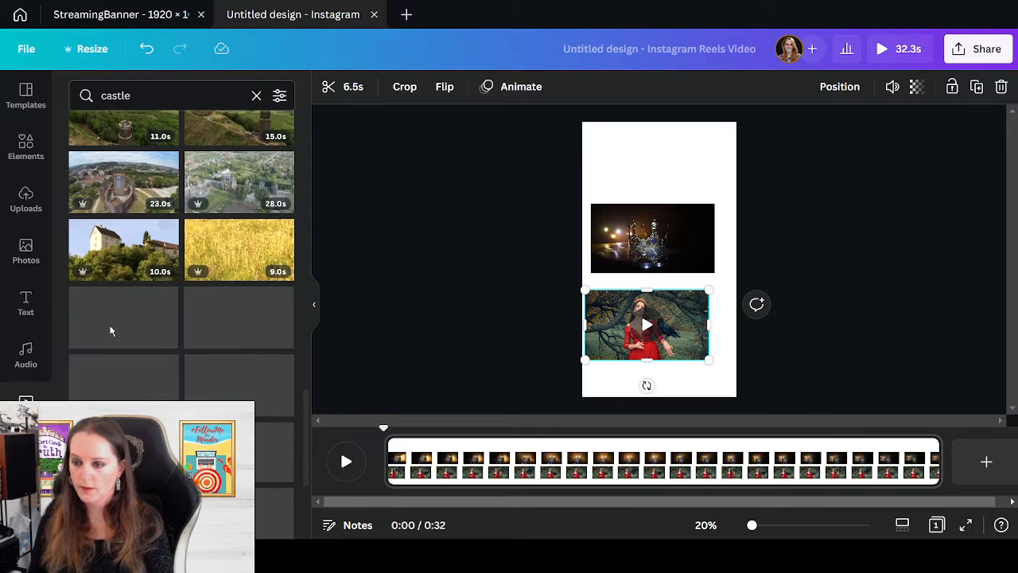
scroll(205, 356, down, 8)
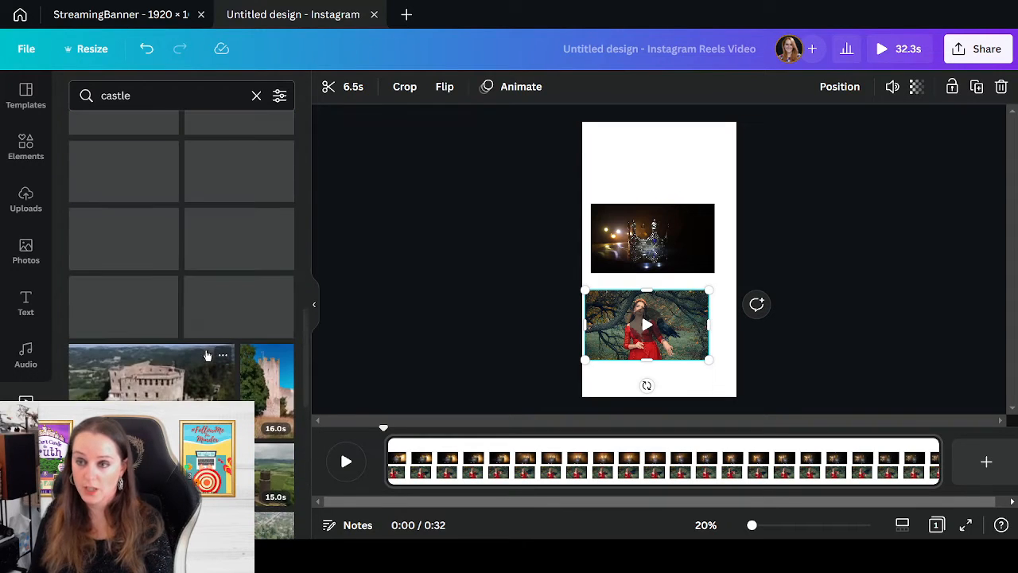
scroll(146, 274, down, 5)
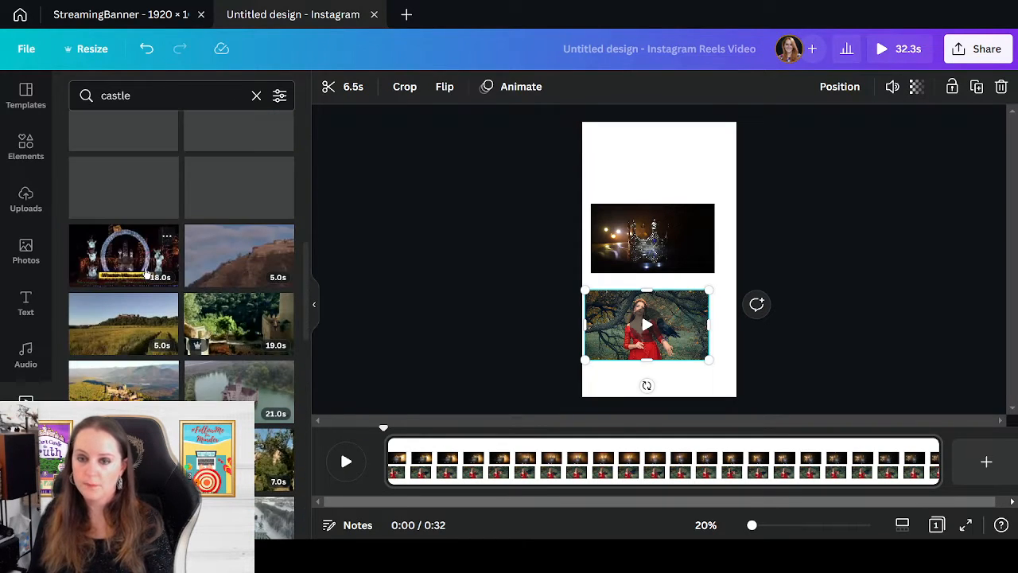
- Go back to the earlier "castle" clips and place the illustrated fairytale castle clip above the crown clip on the page
scroll(128, 239, up, 2)
scroll(138, 297, up, 4)
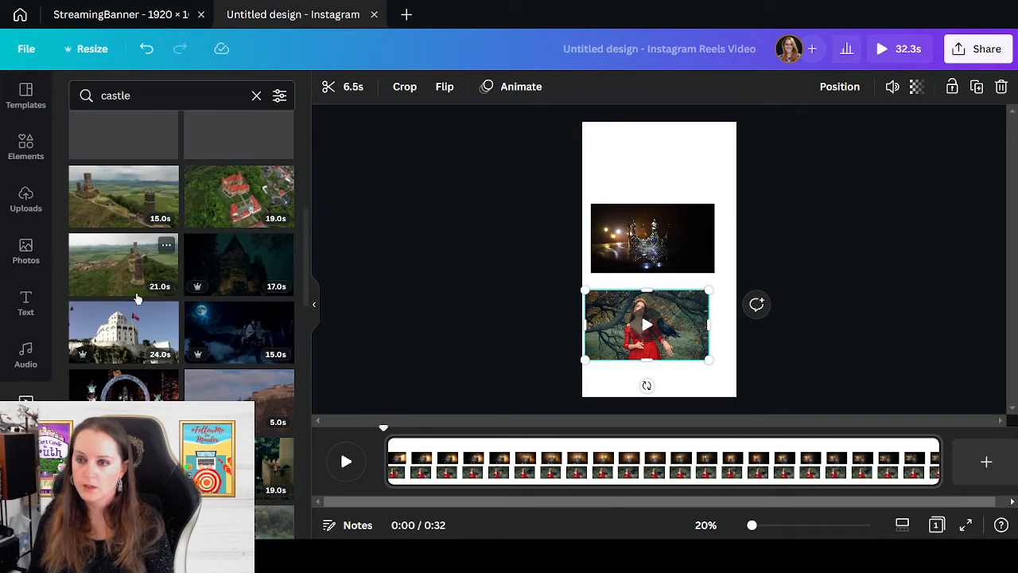
scroll(136, 300, up, 3)
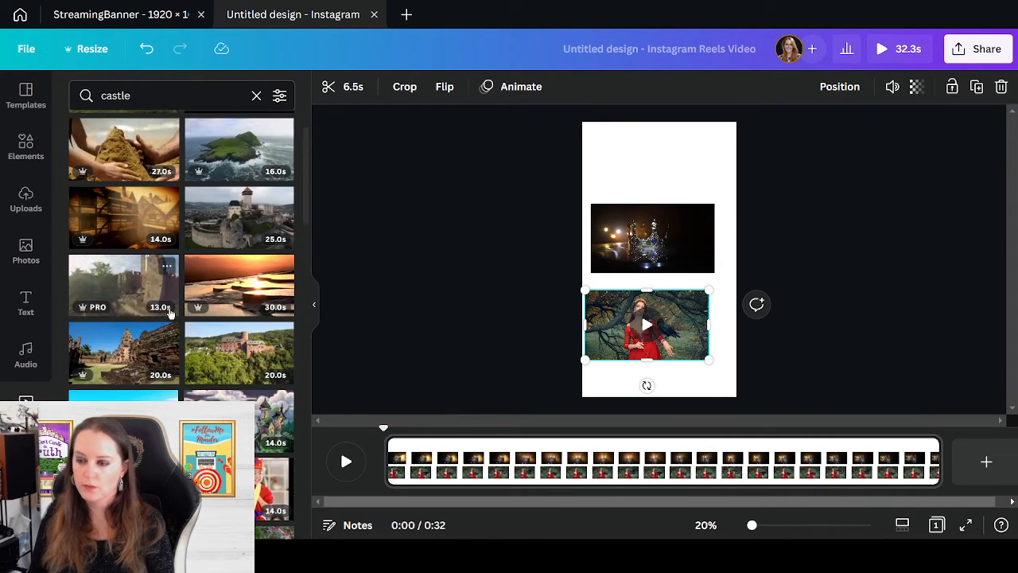
scroll(191, 302, down, 3)
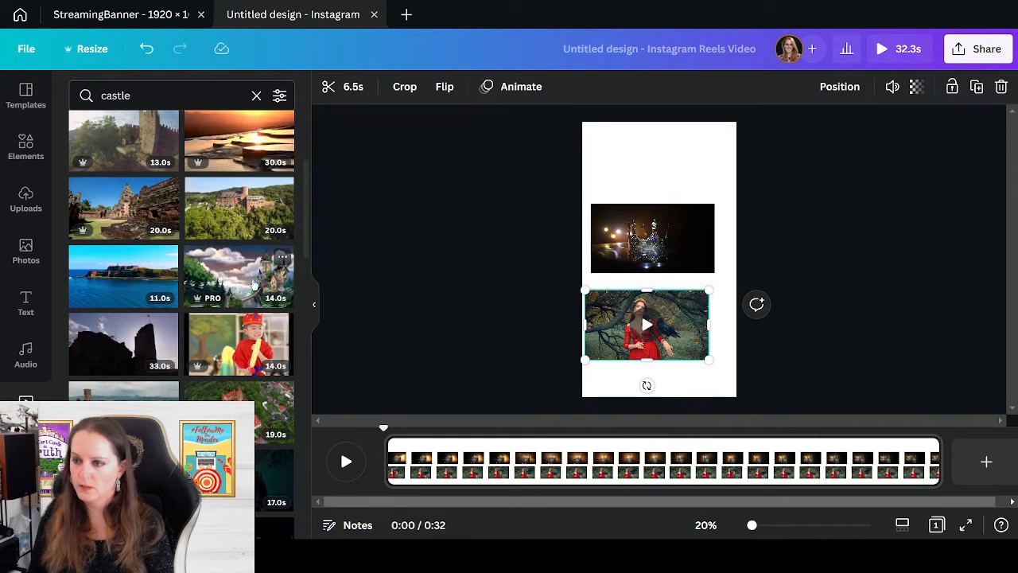
drag(255, 282, 636, 164)
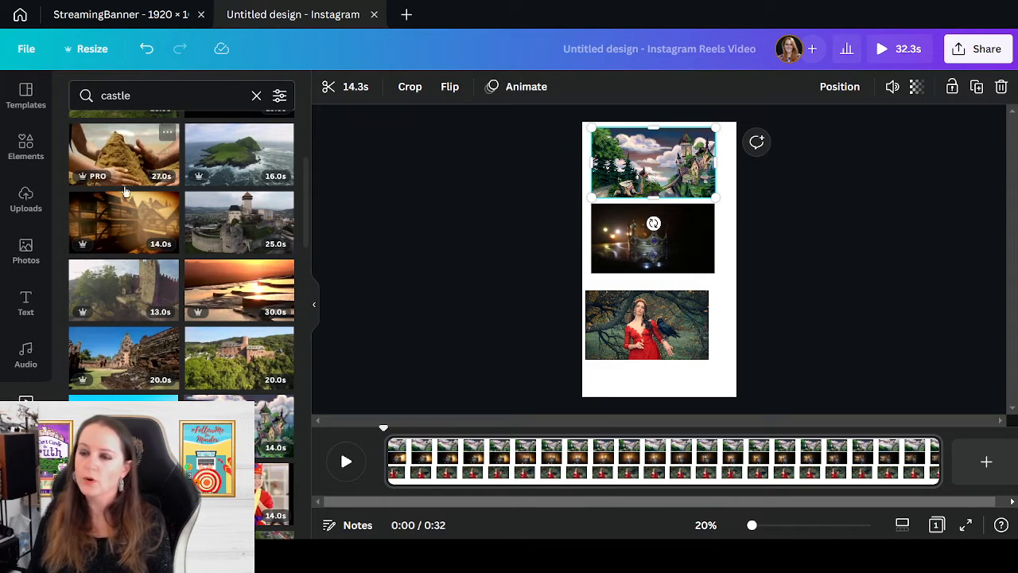
- Look through more "castle" clips, and search the stock videos for "woman in ballgown"
scroll(225, 293, down, 5)
scroll(225, 293, down, 5)
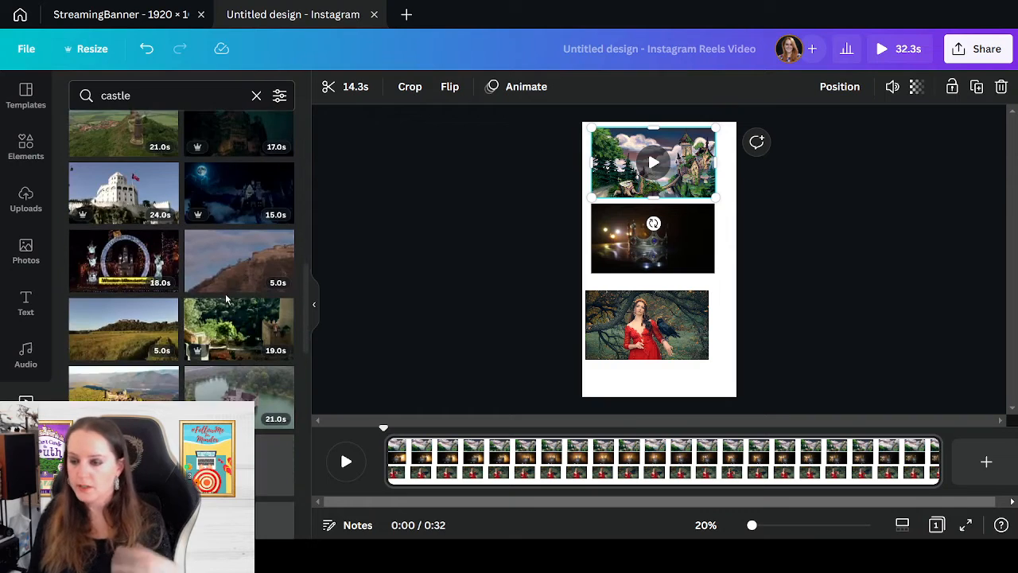
click(145, 94)
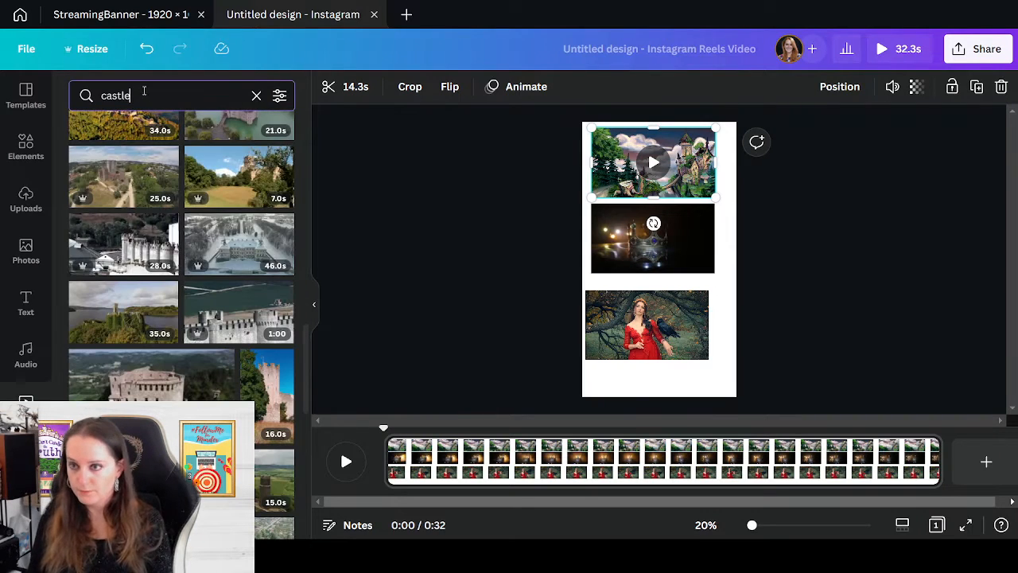
text(wo)
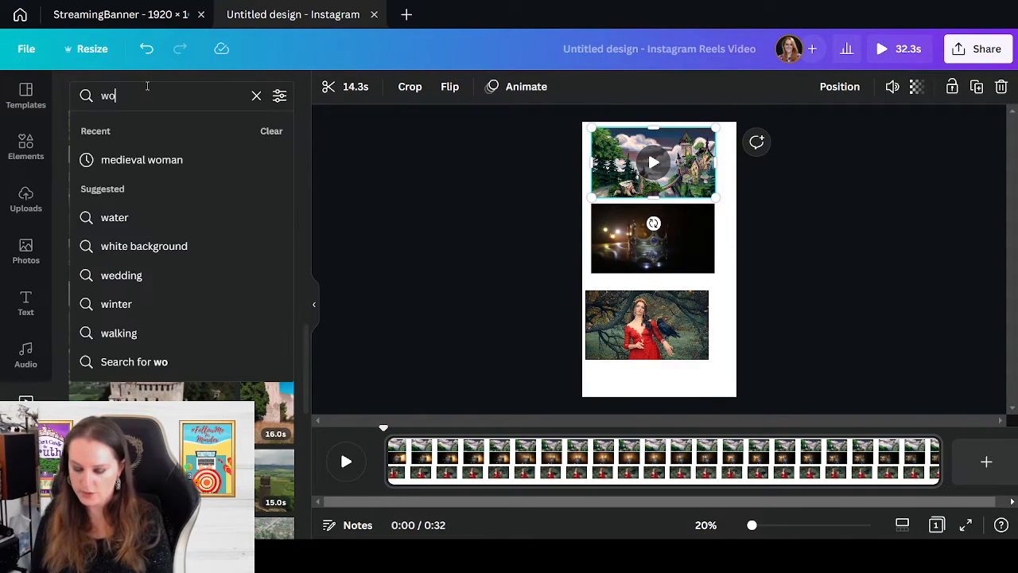
text(man in ball)
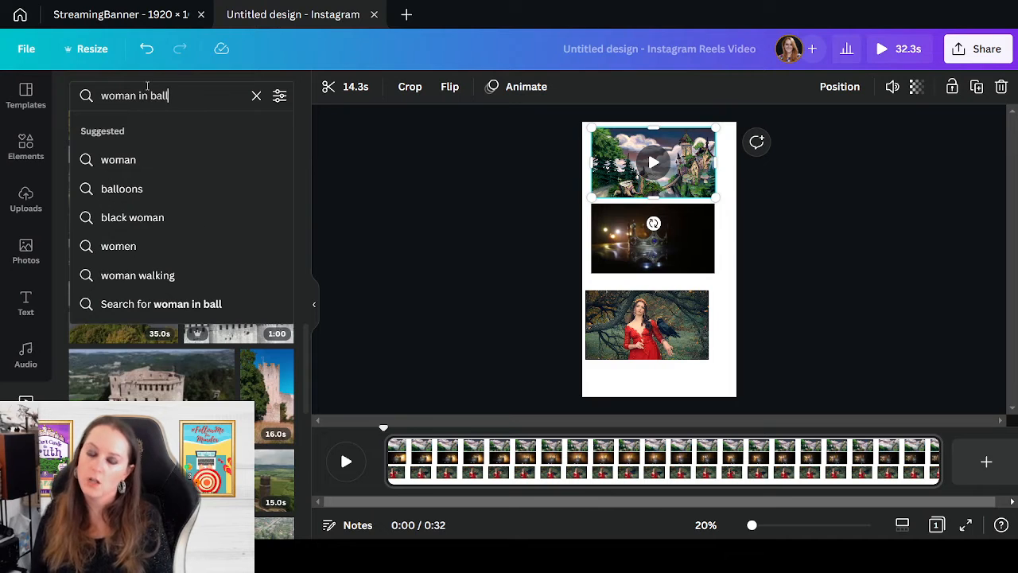
text(gown)
key(Return)
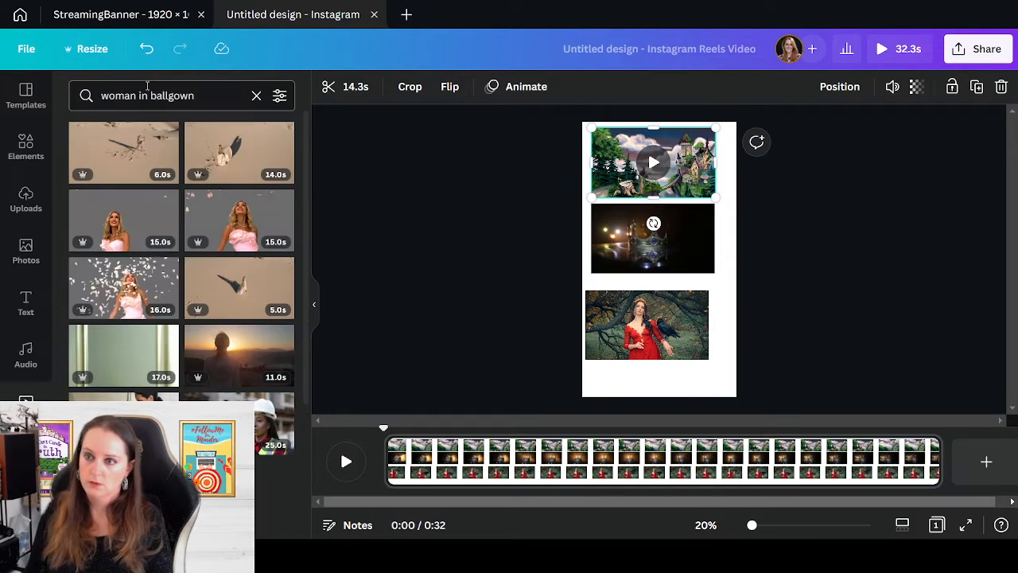
- Look through the "woman in ballgown" clips, and change the stock video search to "woman in ball gown"
scroll(247, 234, down, 3)
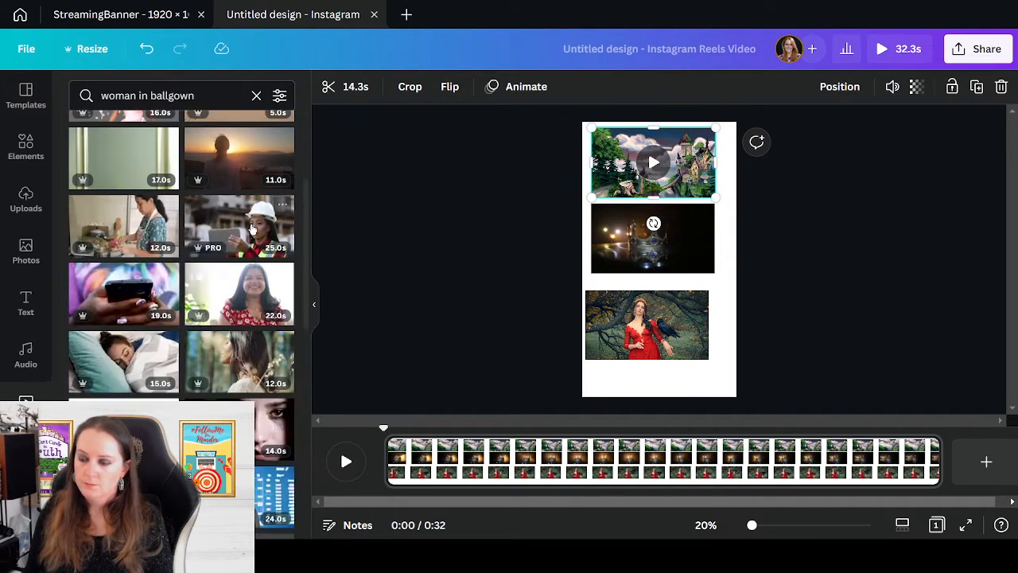
scroll(251, 158, down, 3)
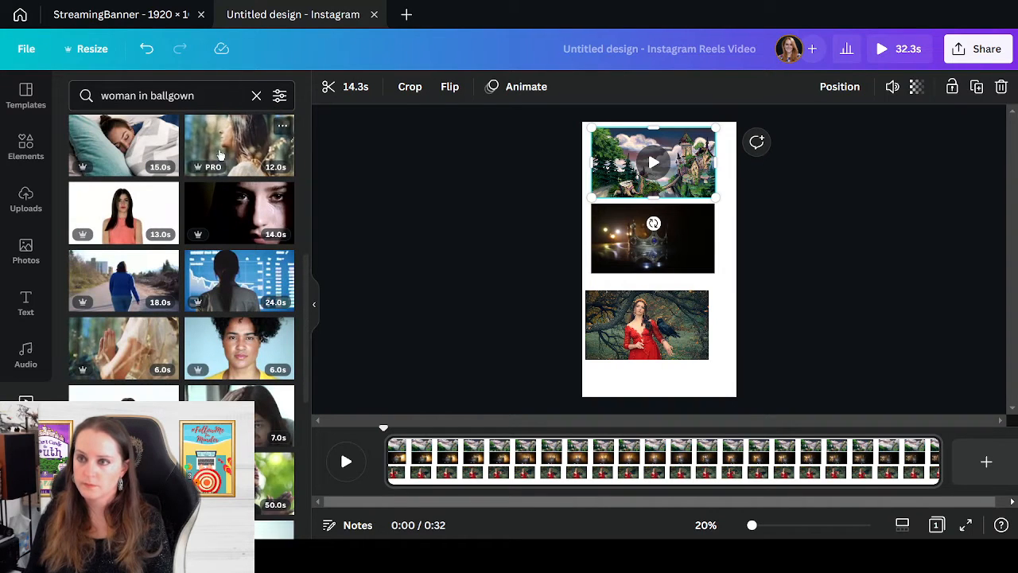
click(170, 95)
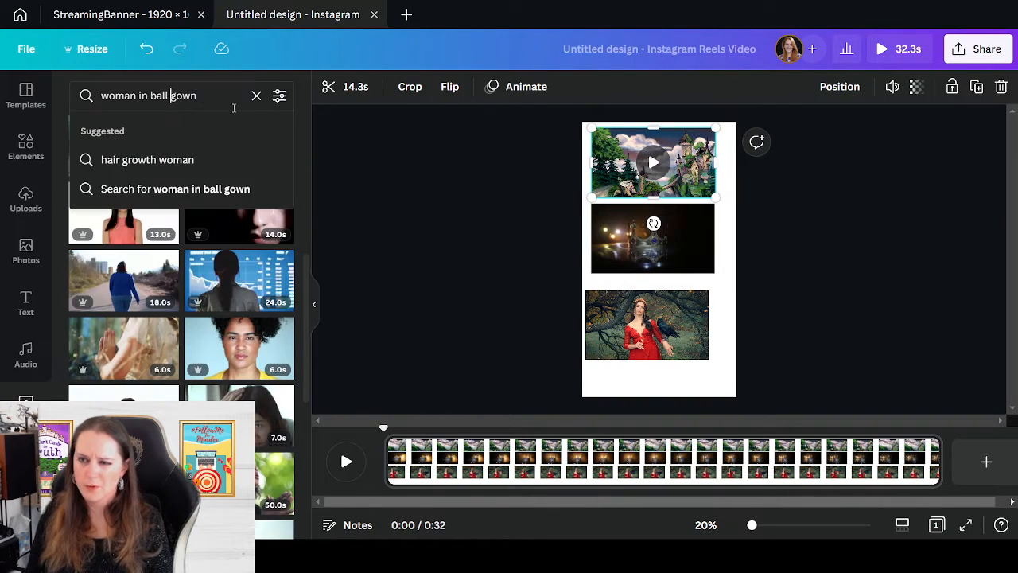
key(Return)
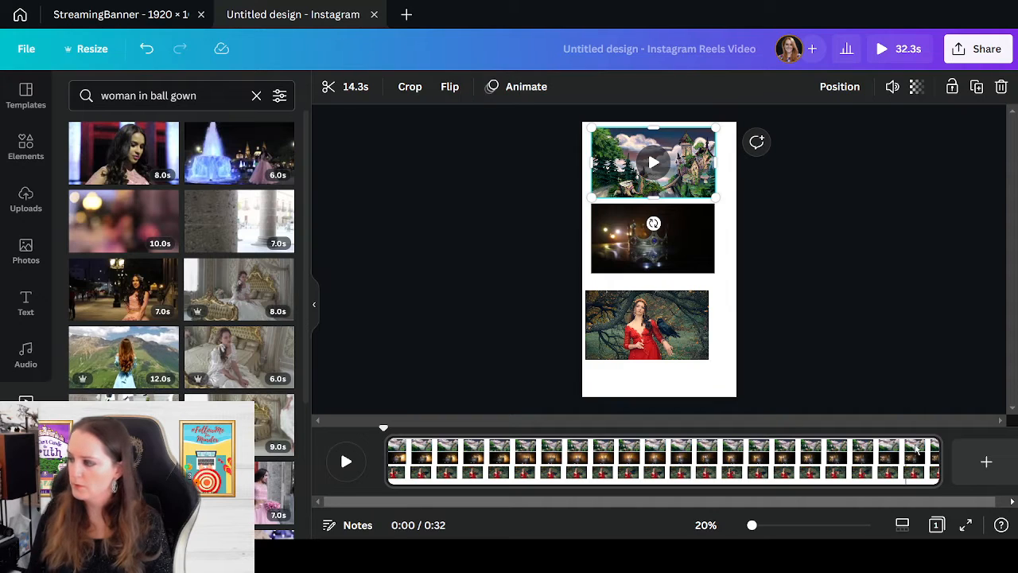
- Replace the red-dressed queen clip below the crown with the 12-second clip of the woman in a blue gown facing the mountains
drag(646, 326, 652, 309)
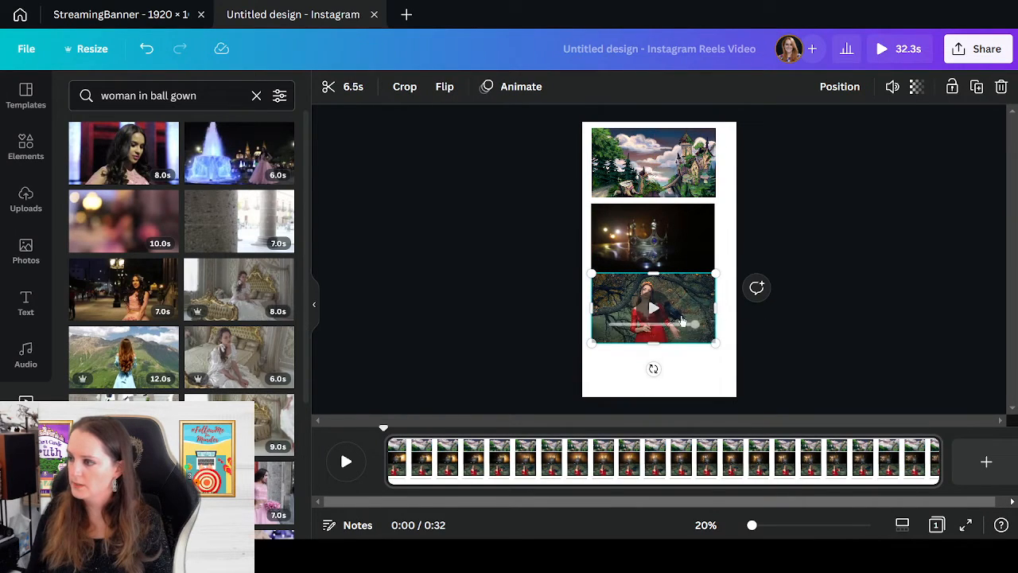
click(1002, 88)
drag(119, 354, 665, 334)
- Look through more of the "woman in ball gown" clips for further suitable footage
scroll(202, 328, down, 3)
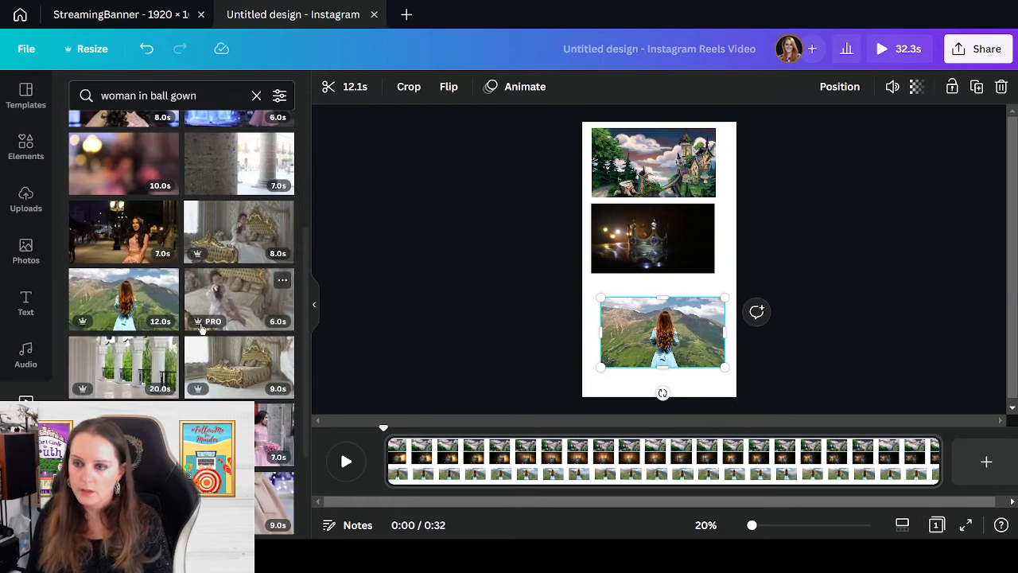
scroll(201, 329, down, 3)
scroll(242, 364, down, 3)
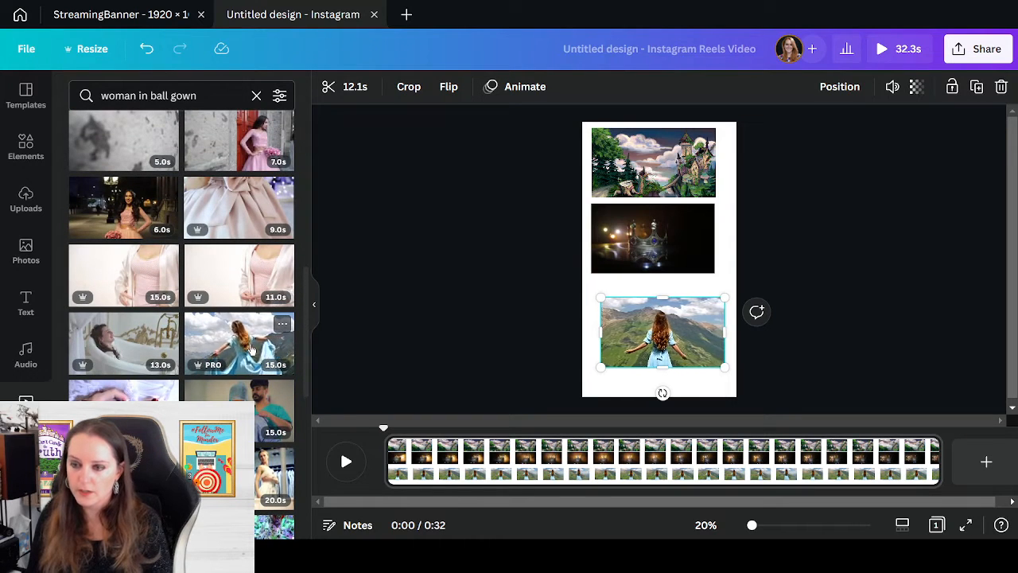
scroll(251, 349, down, 3)
scroll(241, 342, down, 3)
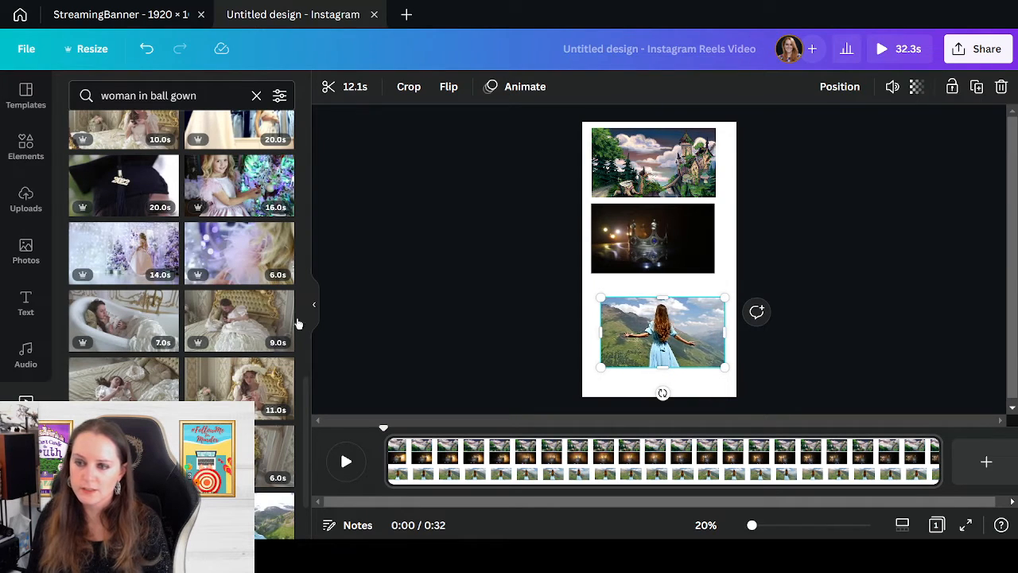
scroll(239, 322, down, 2)
scroll(236, 327, down, 3)
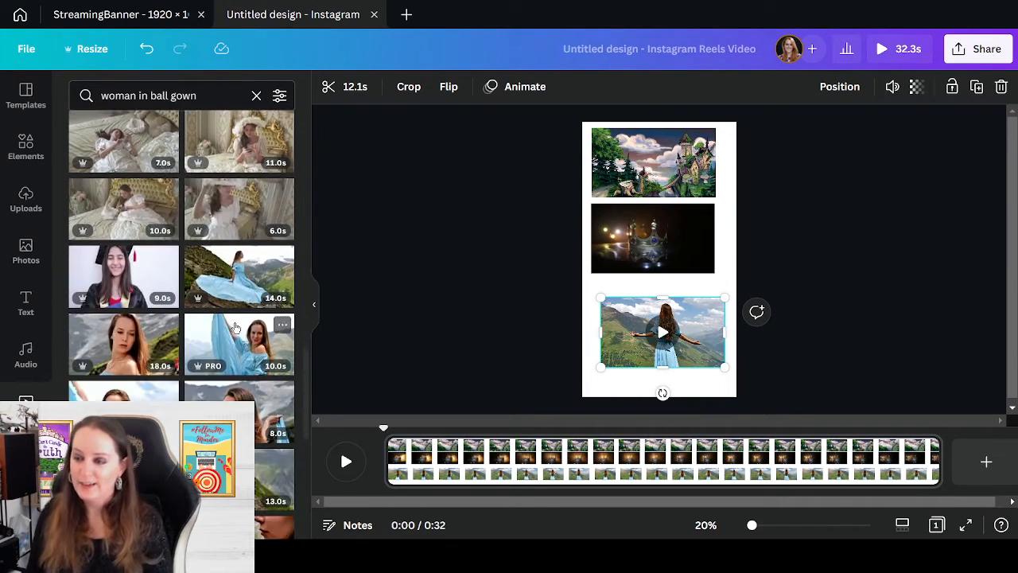
scroll(230, 274, down, 3)
scroll(231, 277, down, 1)
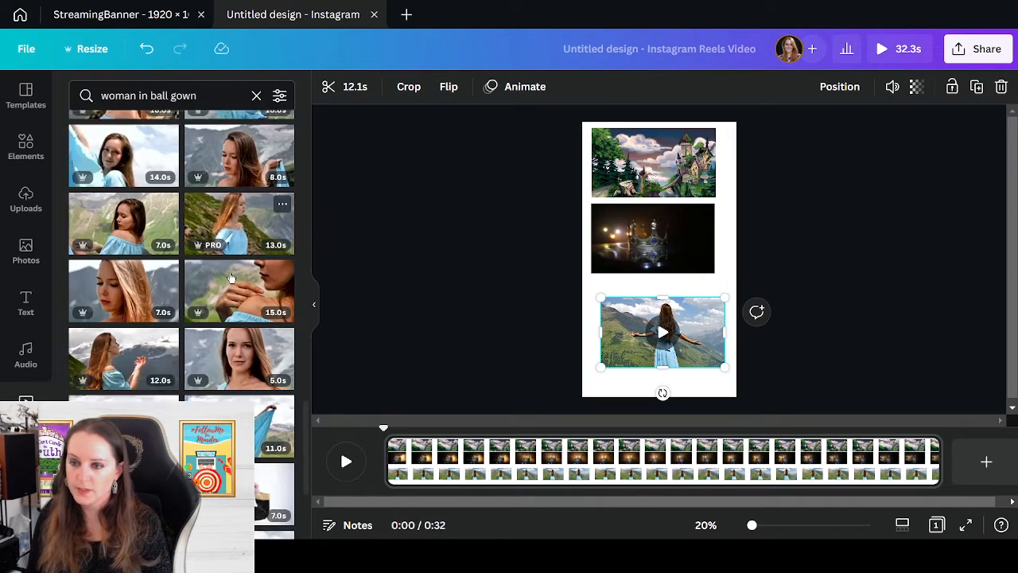
scroll(230, 276, down, 2)
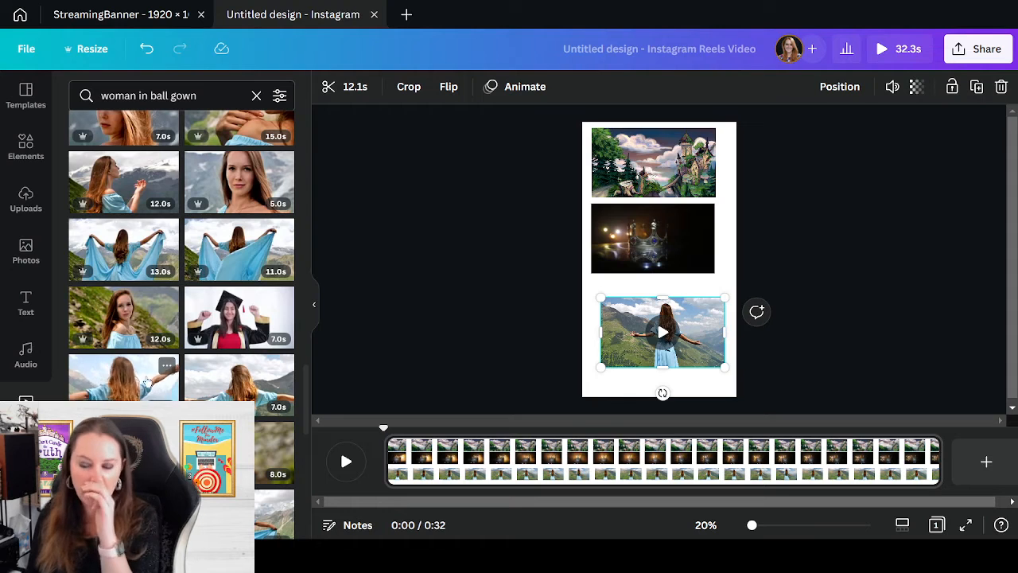
scroll(227, 374, down, 1)
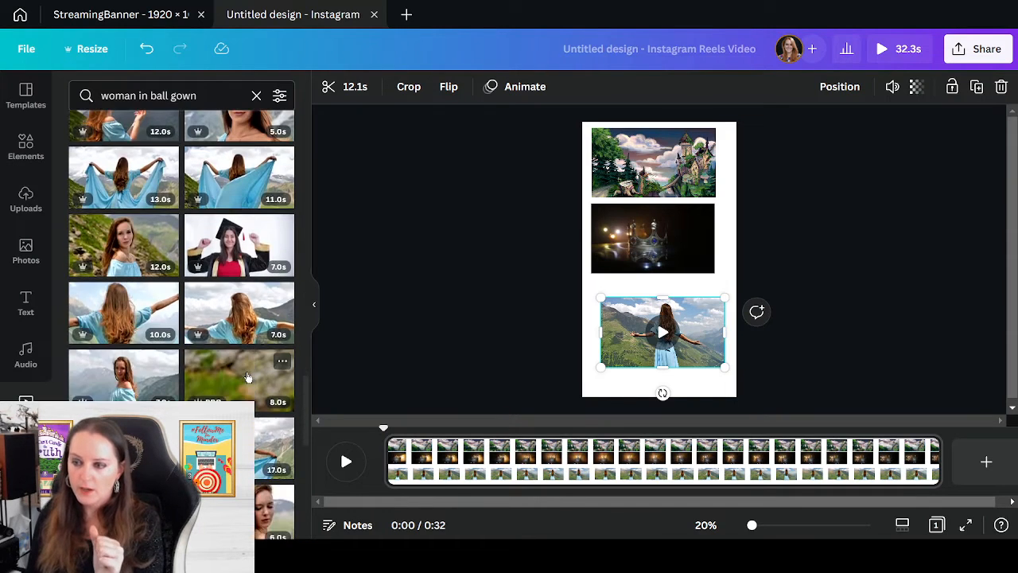
scroll(228, 336, down, 1)
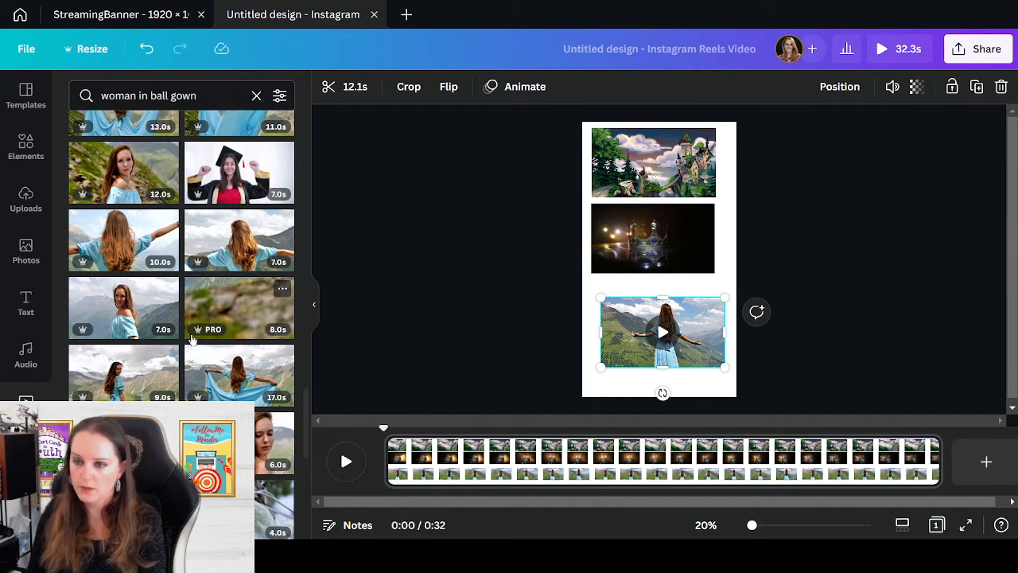
- Go back to the earlier gown clips and check the details of the 18-second clip of the woman in the mountains
scroll(204, 351, up, 6)
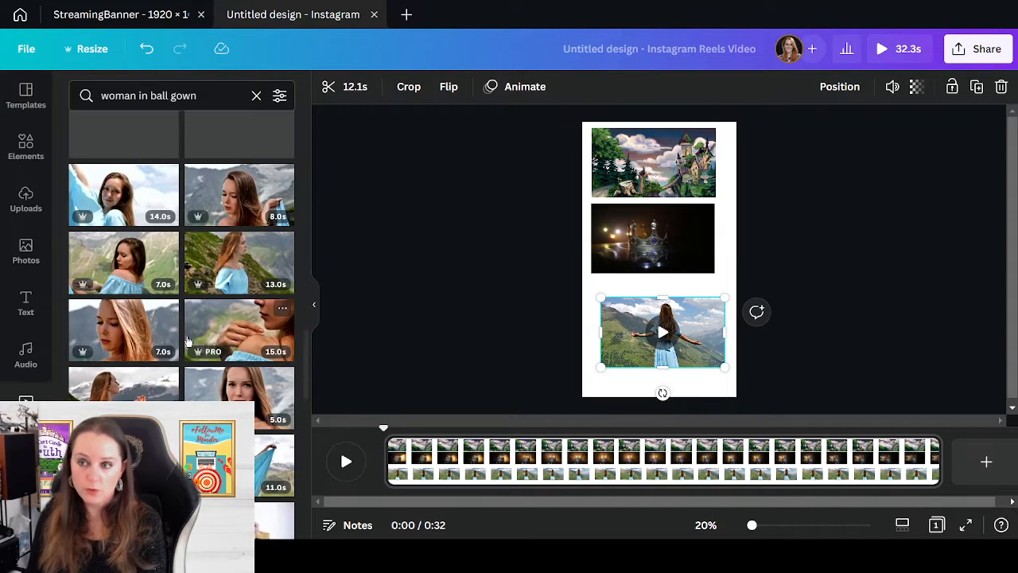
scroll(187, 342, up, 3)
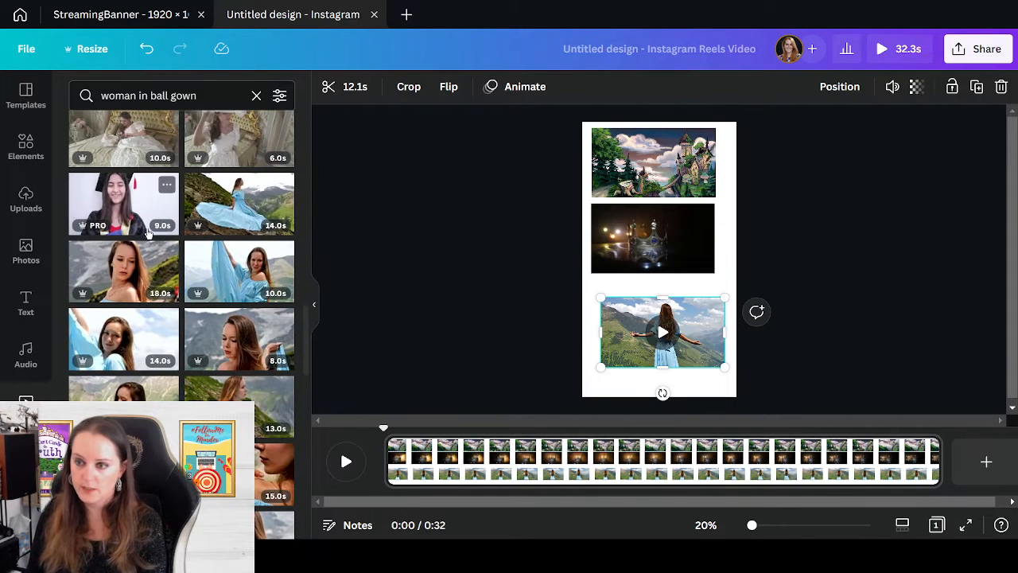
click(167, 254)
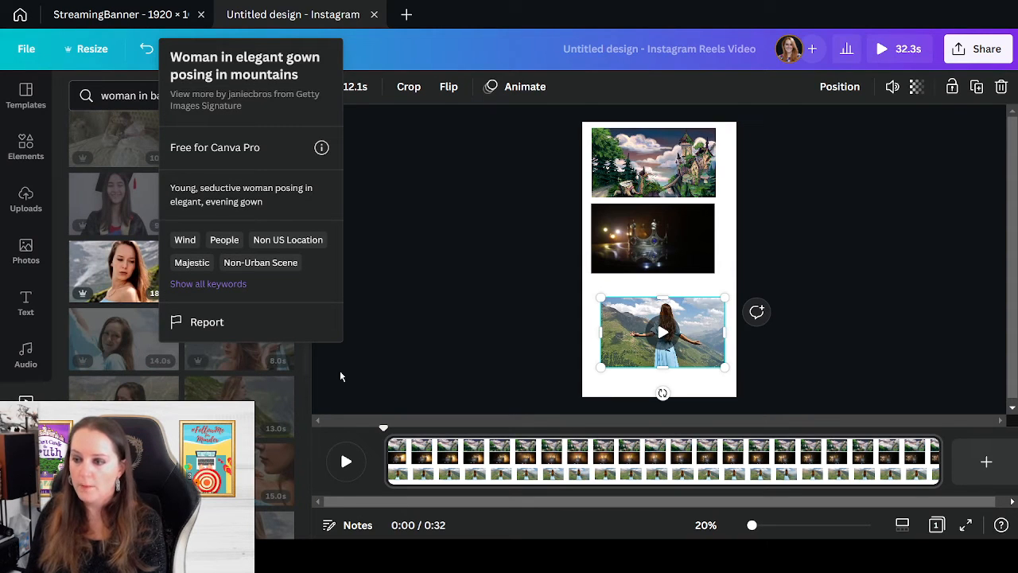
click(303, 363)
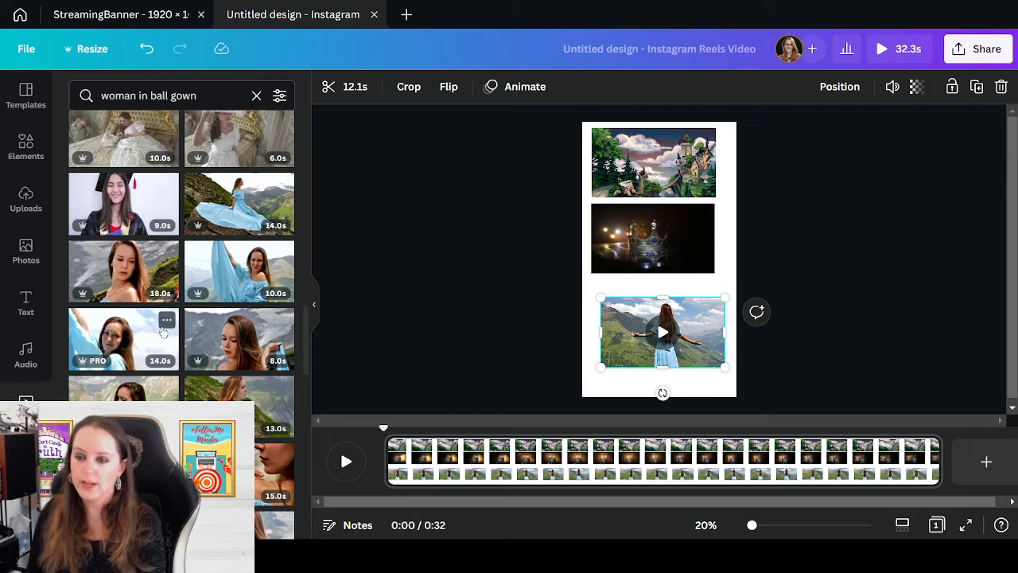
- View the details and full keyword list of the 14-second clip of the woman in the blue gown
click(167, 322)
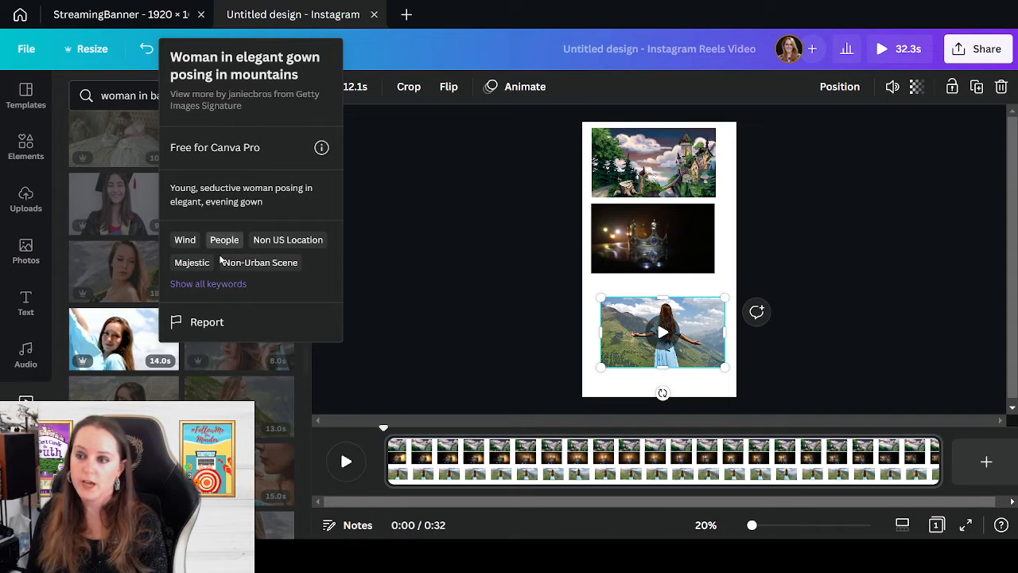
click(219, 283)
scroll(267, 263, down, 2)
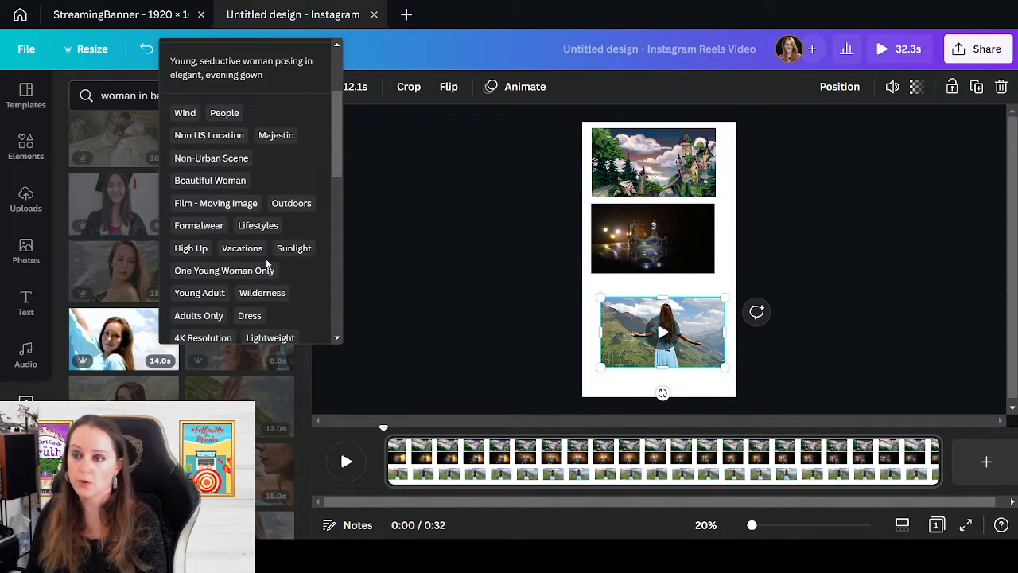
scroll(275, 186, down, 8)
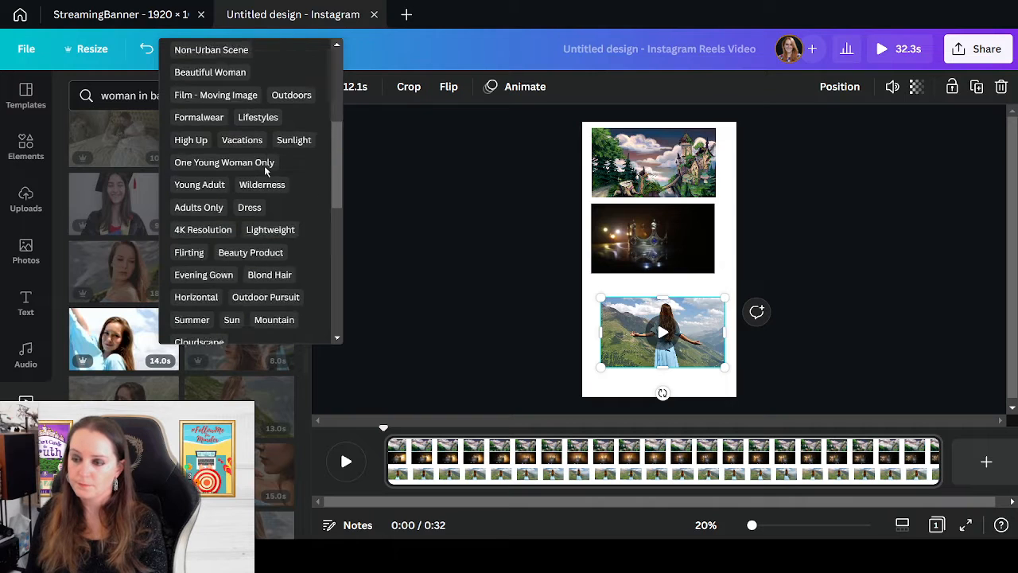
scroll(273, 191, down, 2)
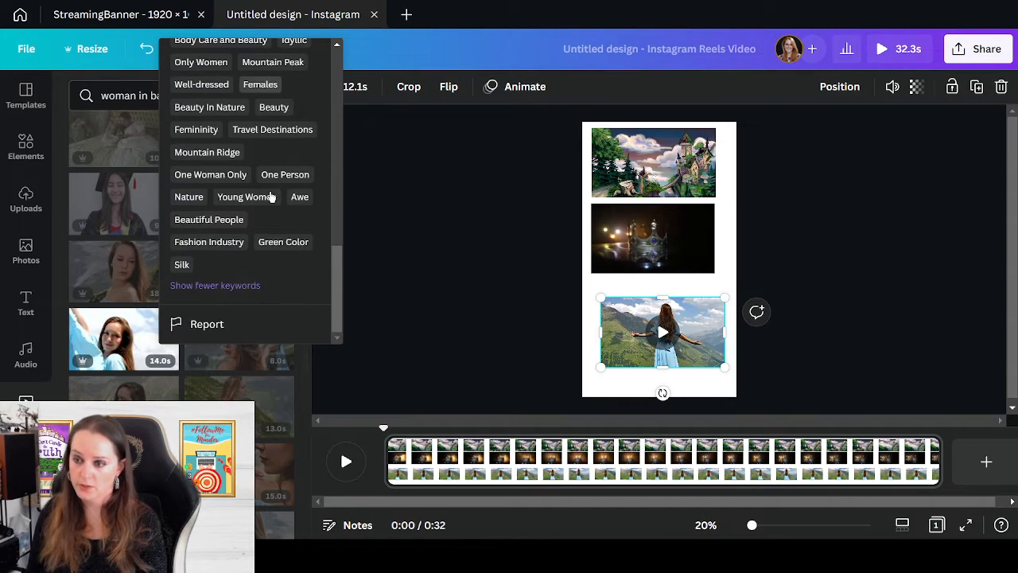
scroll(262, 175, up, 10)
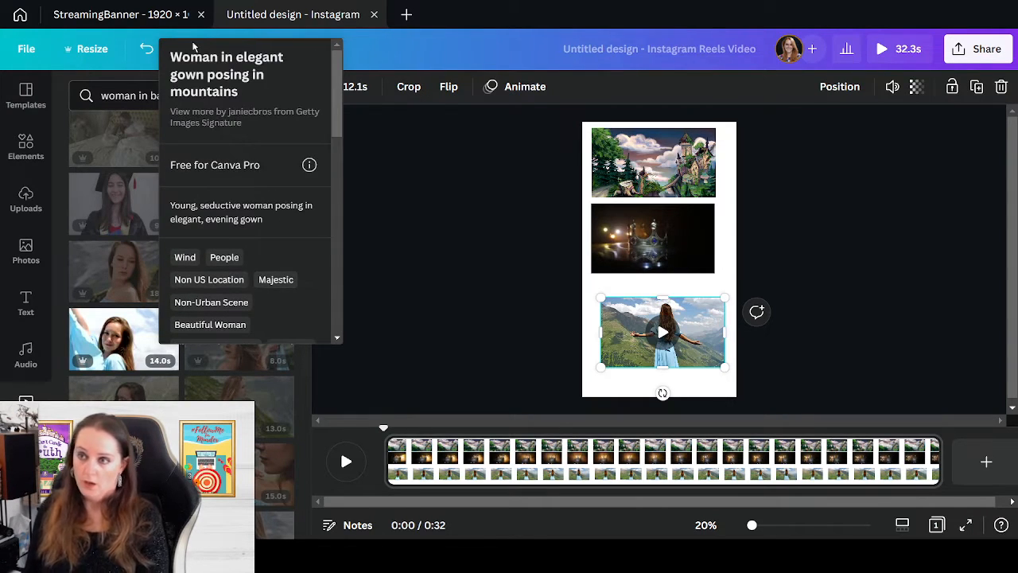
- Show more videos by the same clip's creator and look through them for matching footage
click(241, 115)
scroll(224, 308, down, 1)
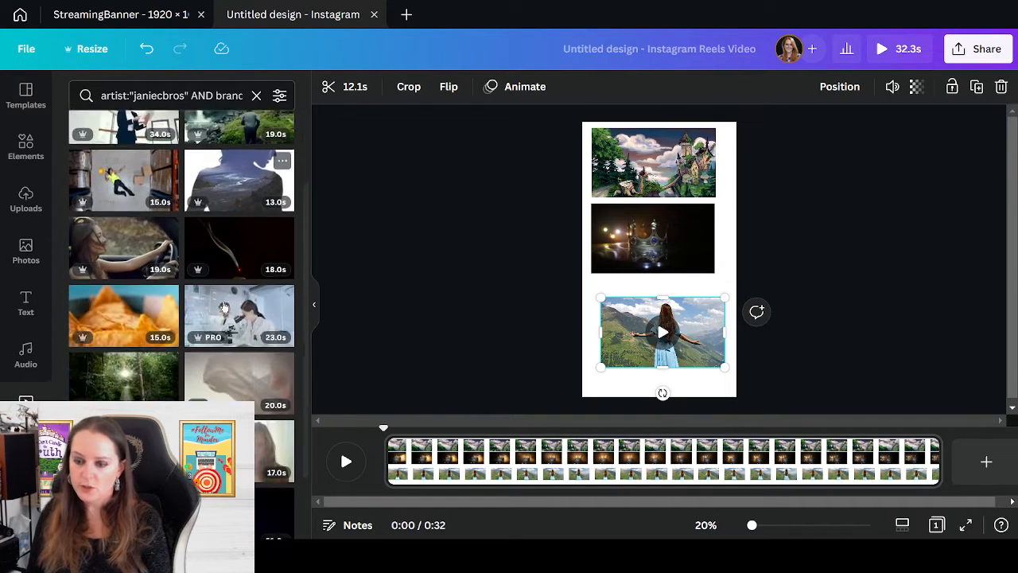
scroll(224, 308, down, 3)
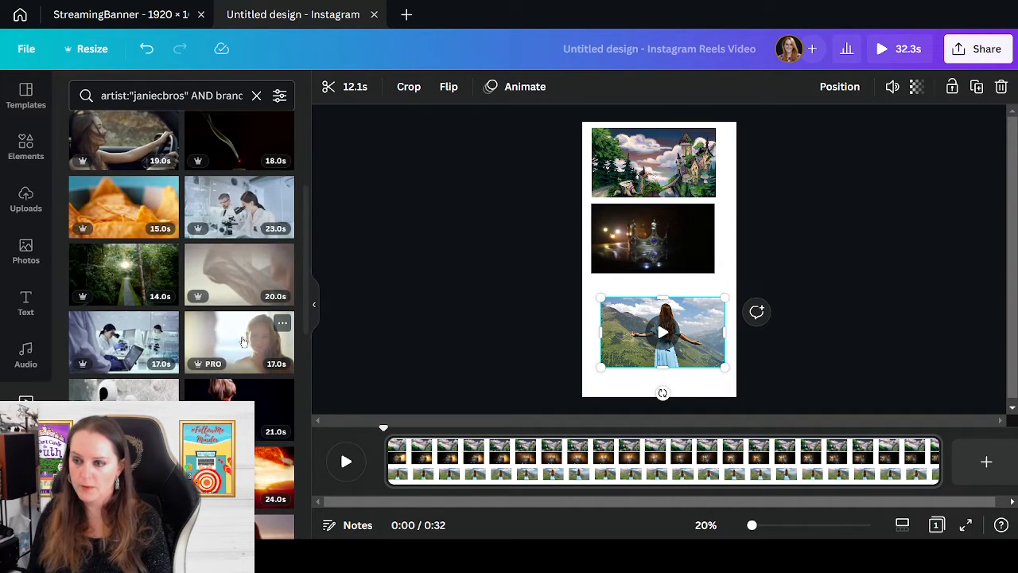
scroll(243, 340, down, 5)
scroll(243, 322, down, 2)
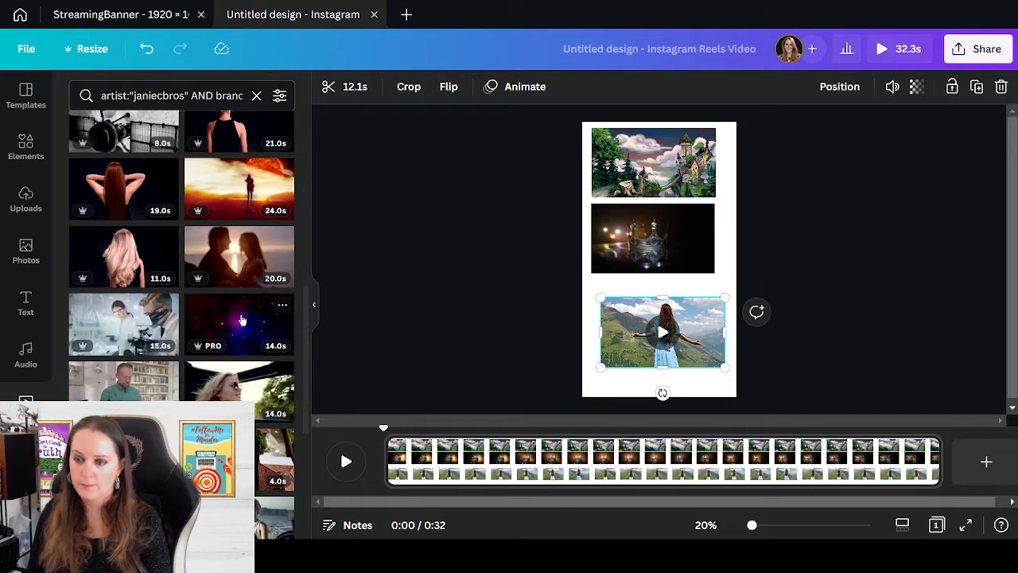
scroll(243, 320, down, 10)
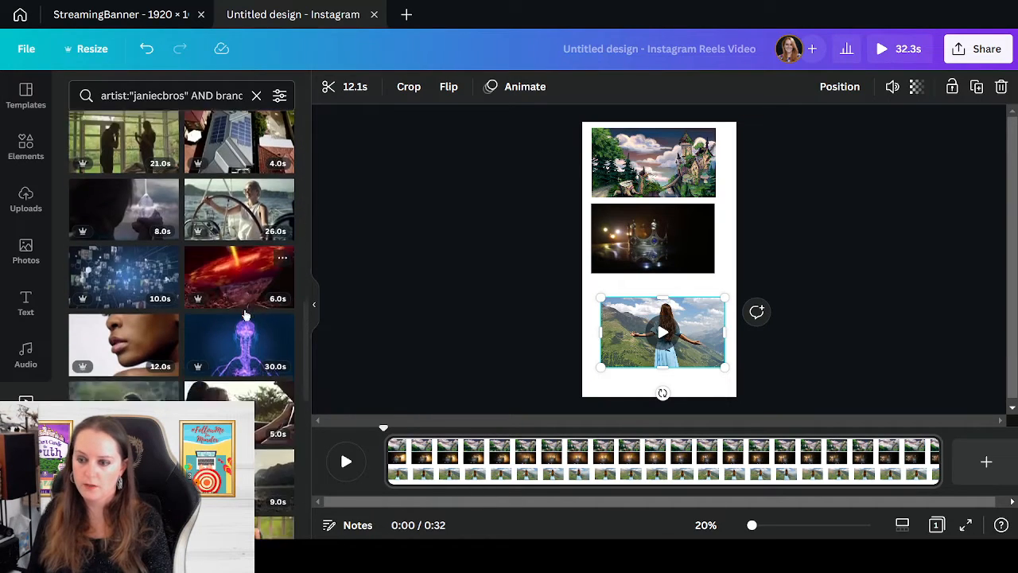
scroll(238, 318, down, 4)
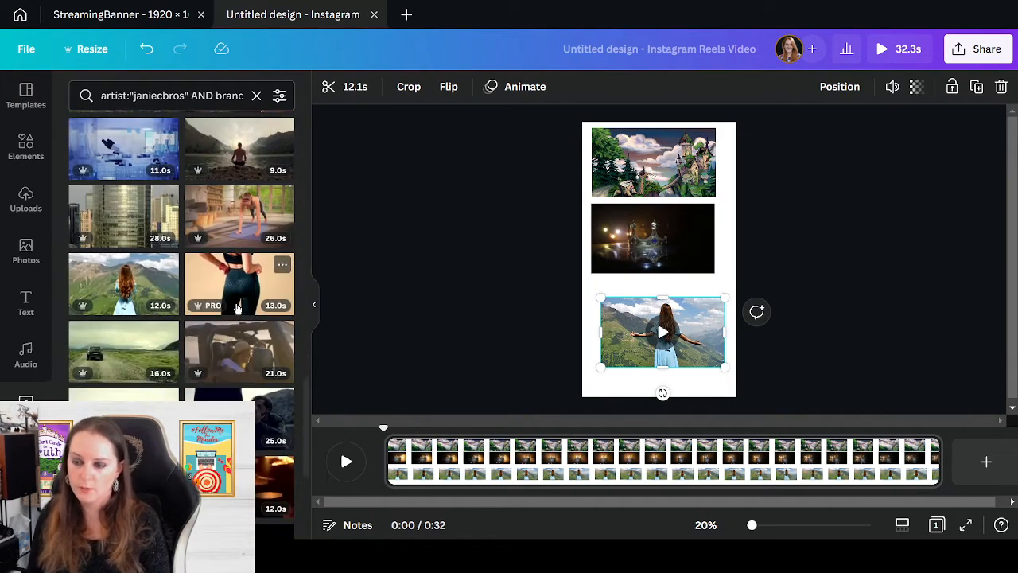
triple_click(205, 95)
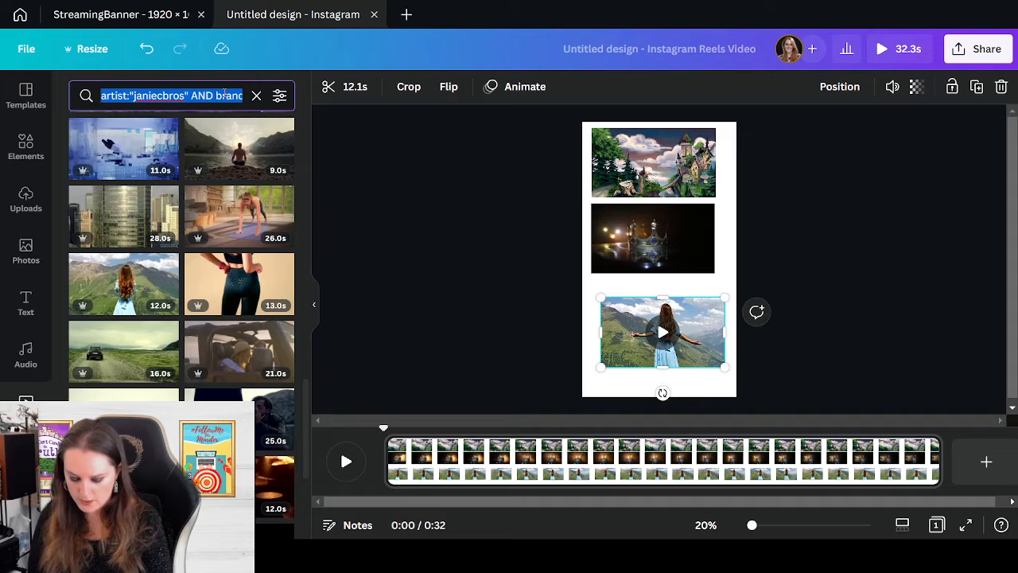
text(elegant woman)
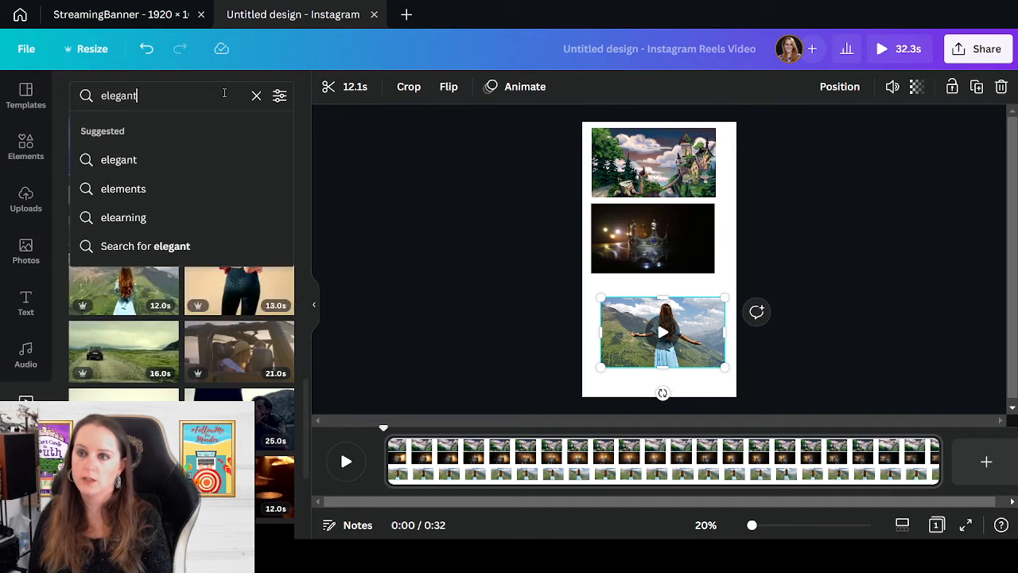
key(BackSpace)
key(BackSpace)
key(BackSpace)
key(BackSpace)
key(BackSpace)
key(BackSpace)
key(BackSpace)
key(BackSpace)
key(BackSpace)
key(BackSpace)
key(BackSpace)
key(BackSpace)
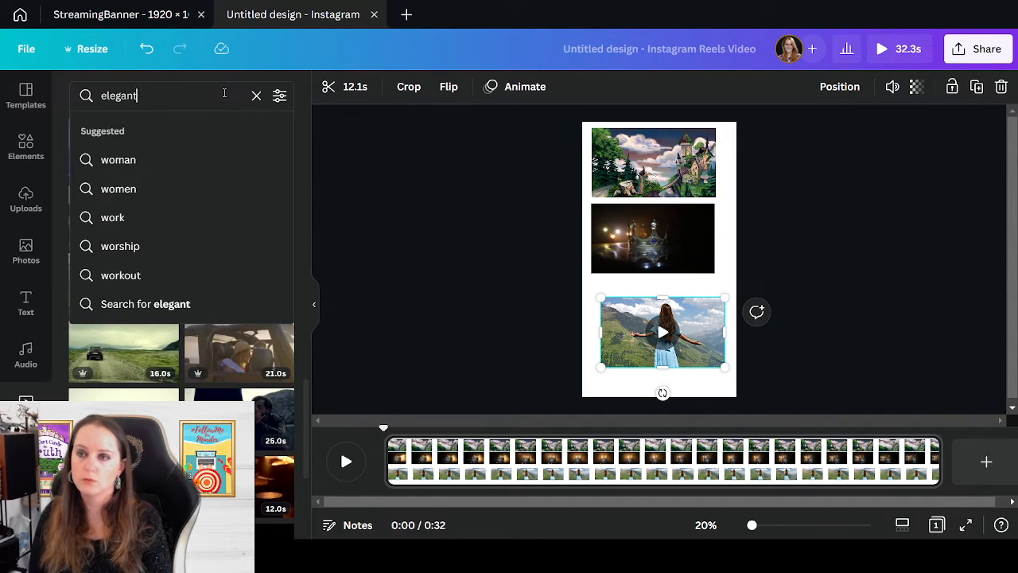
- Search the stock videos for "woman in elegant gown" and look through the clips
text(woman in e)
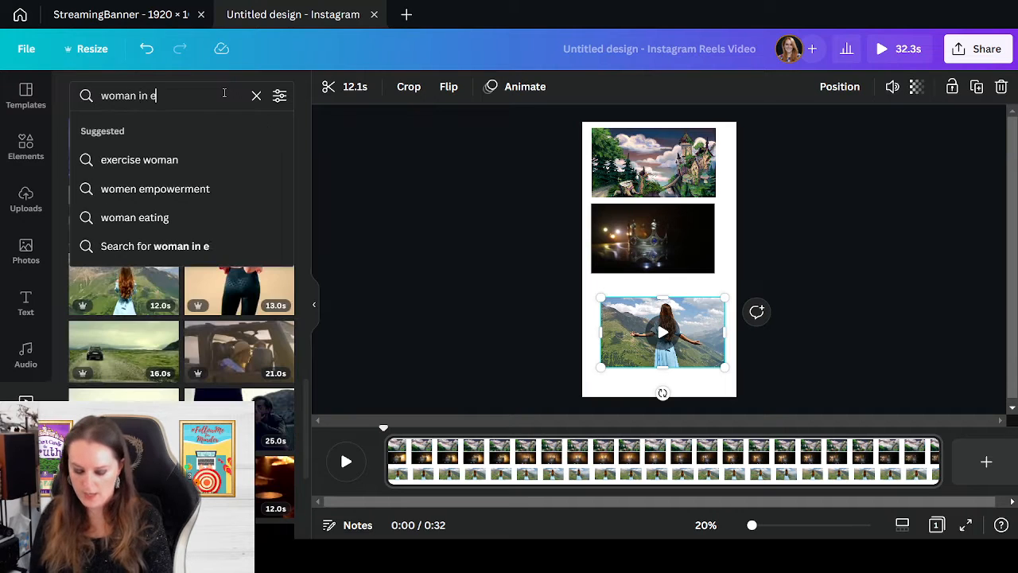
text(legant gown)
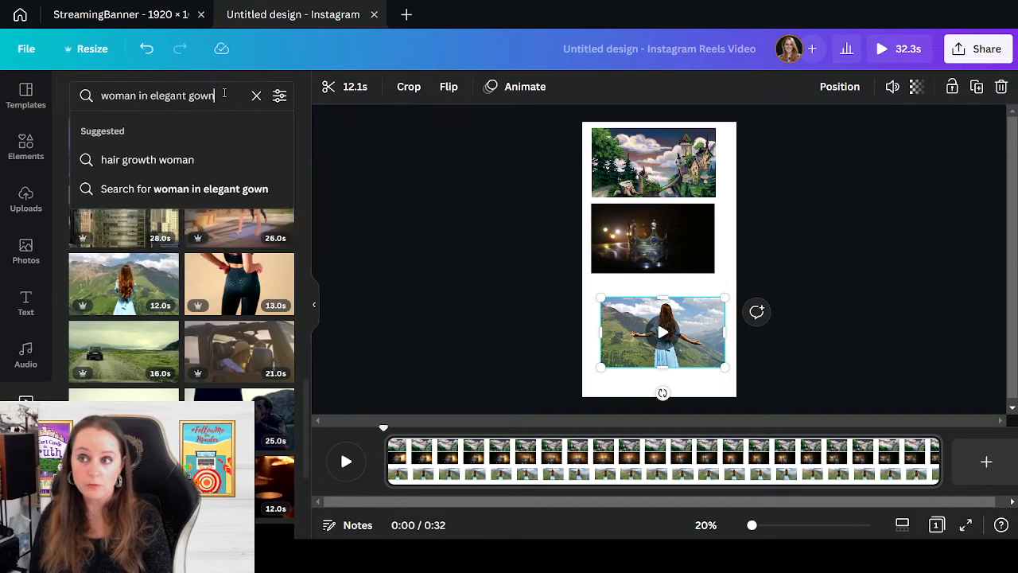
key(Return)
scroll(238, 334, down, 9)
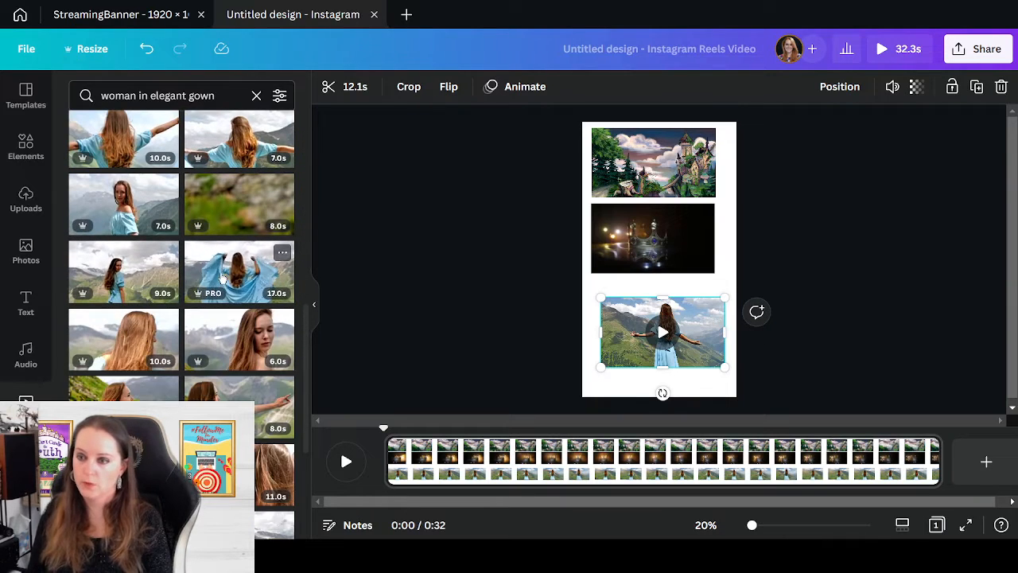
scroll(175, 280, down, 5)
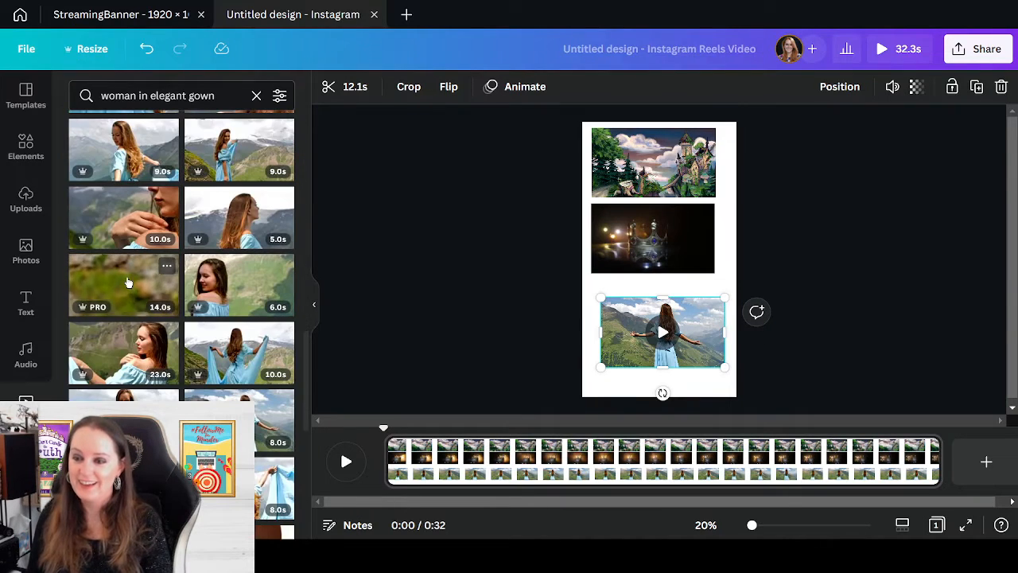
scroll(128, 284, down, 5)
scroll(134, 373, down, 4)
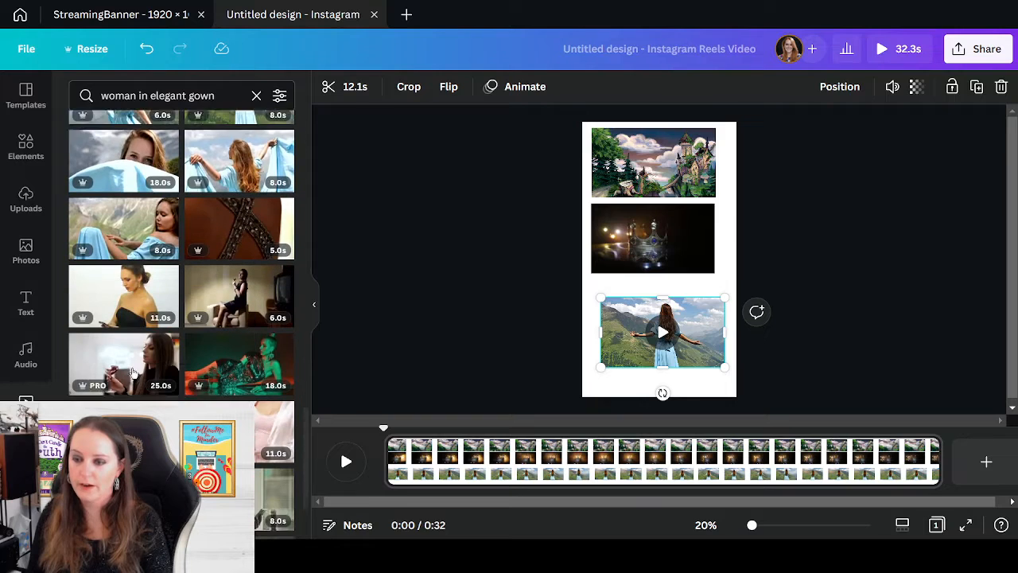
- Look through the remaining elegant gown clips, clear the video search and hide the stock video library
scroll(134, 373, down, 5)
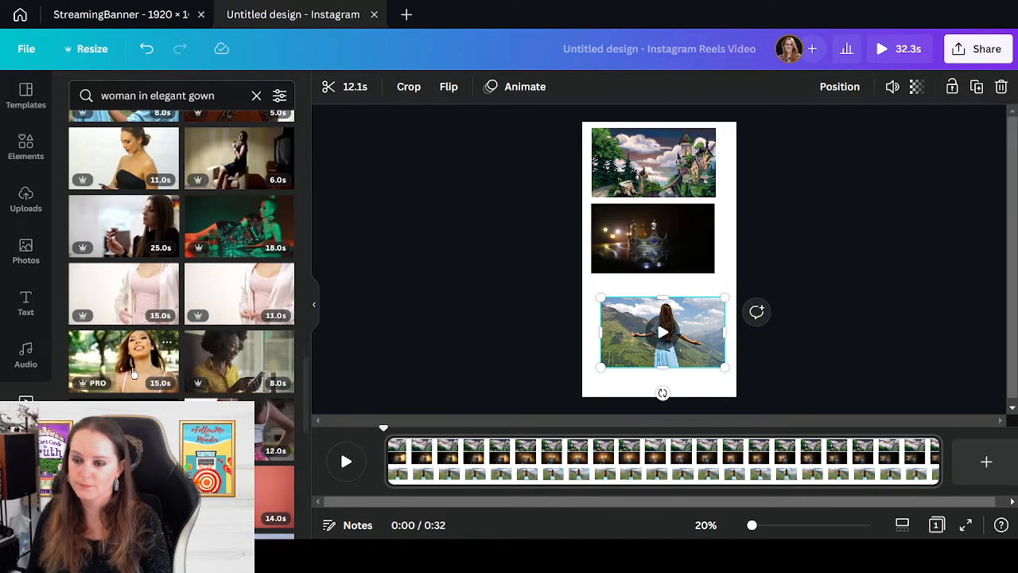
scroll(127, 334, down, 5)
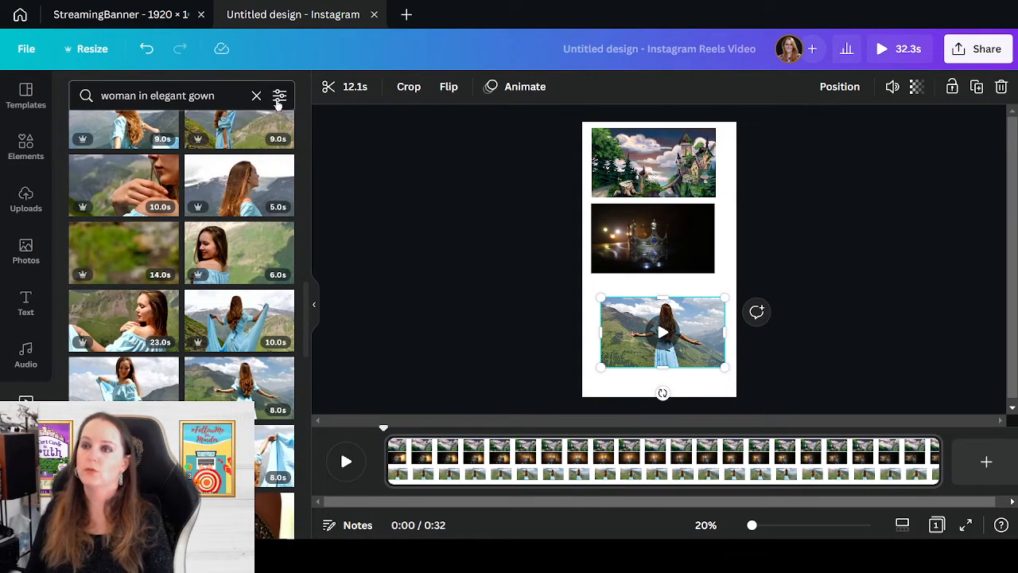
click(256, 95)
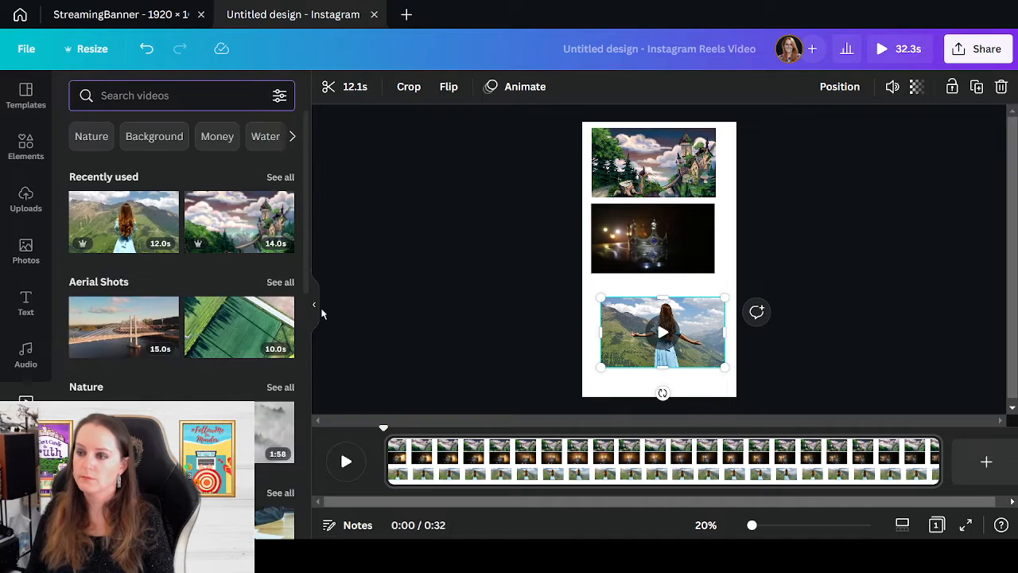
click(315, 309)
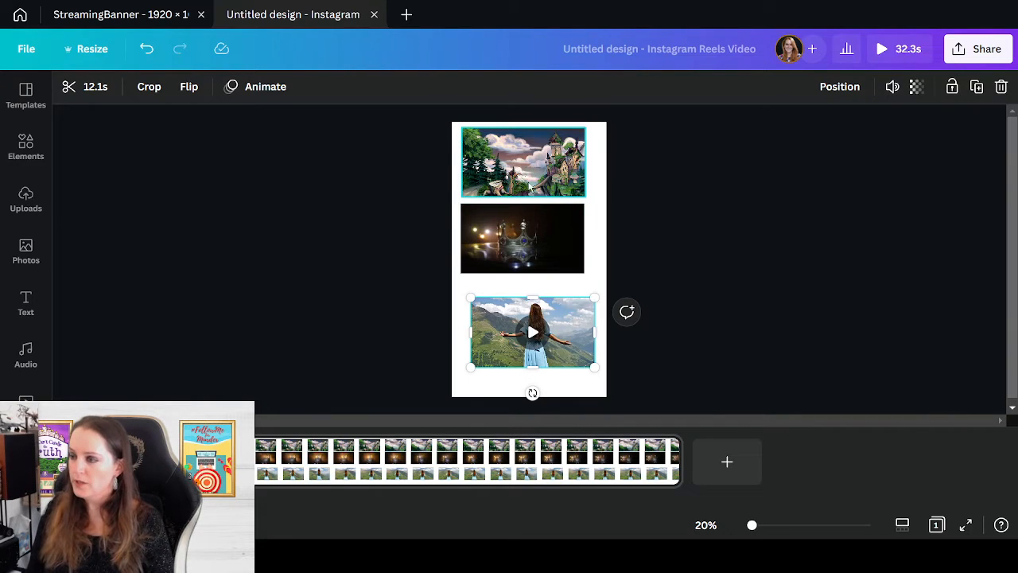
- Duplicate the page that holds the castle, crown and woman clips
click(979, 89)
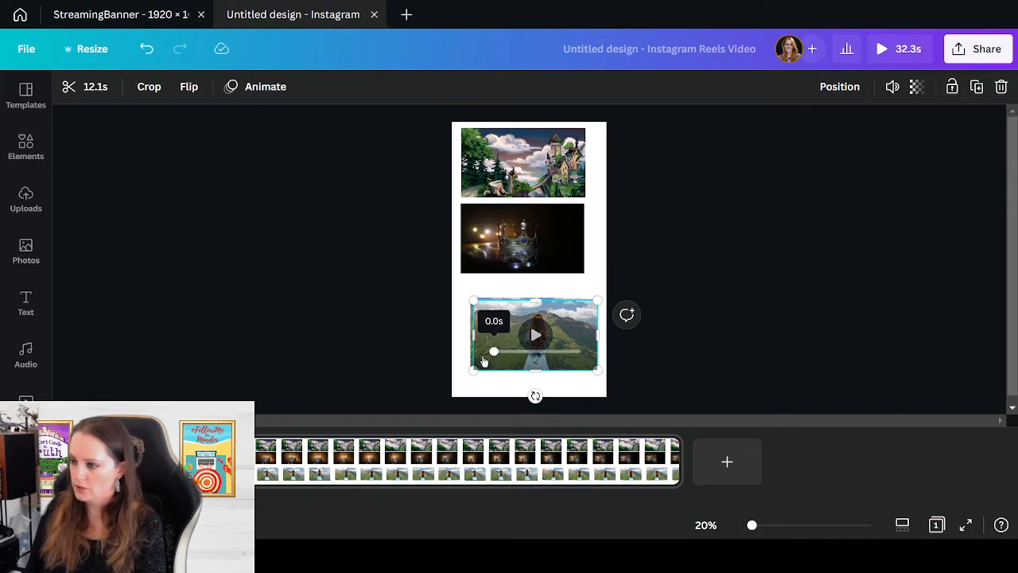
key(Delete)
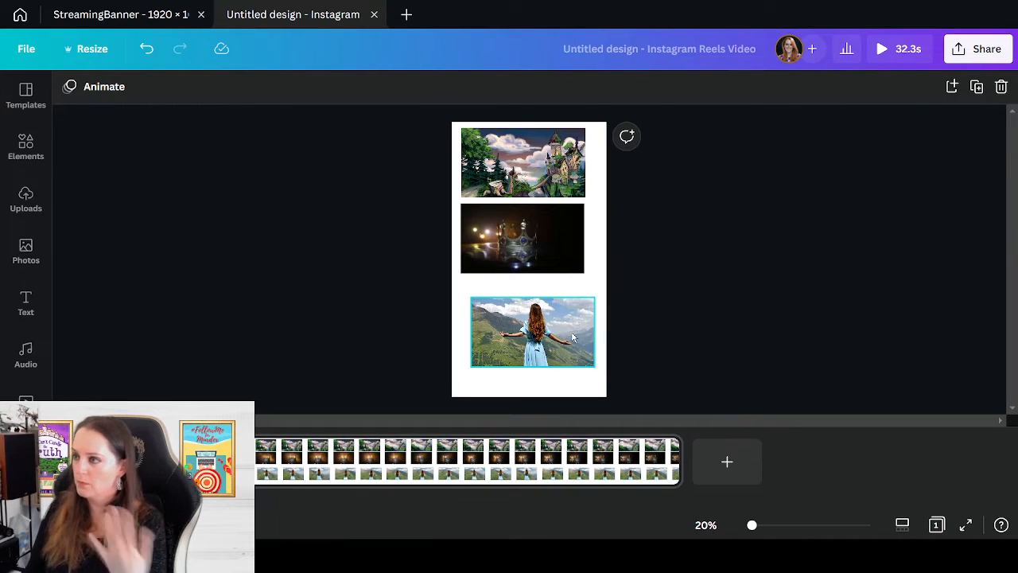
click(561, 380)
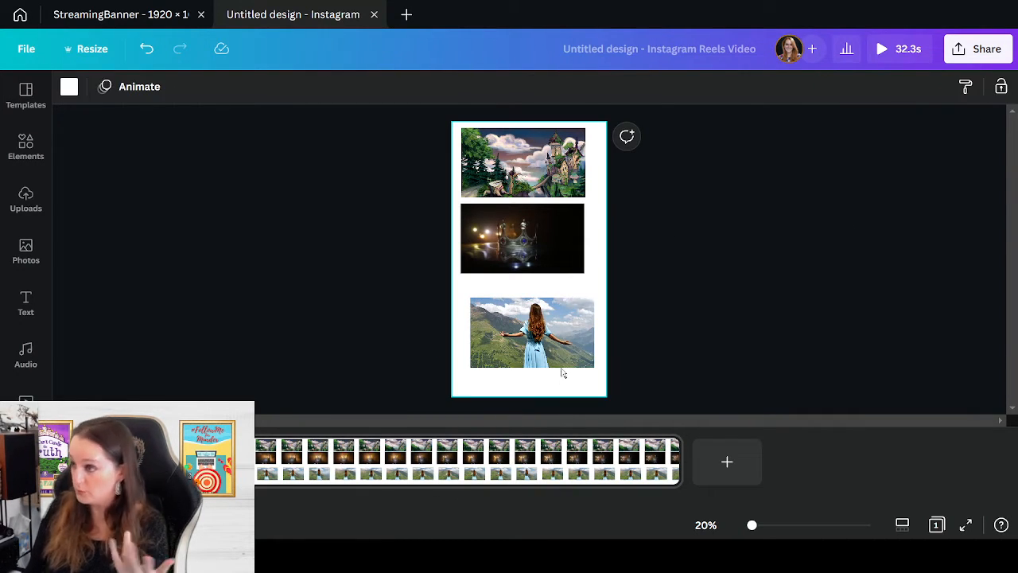
right_click(598, 475)
click(675, 302)
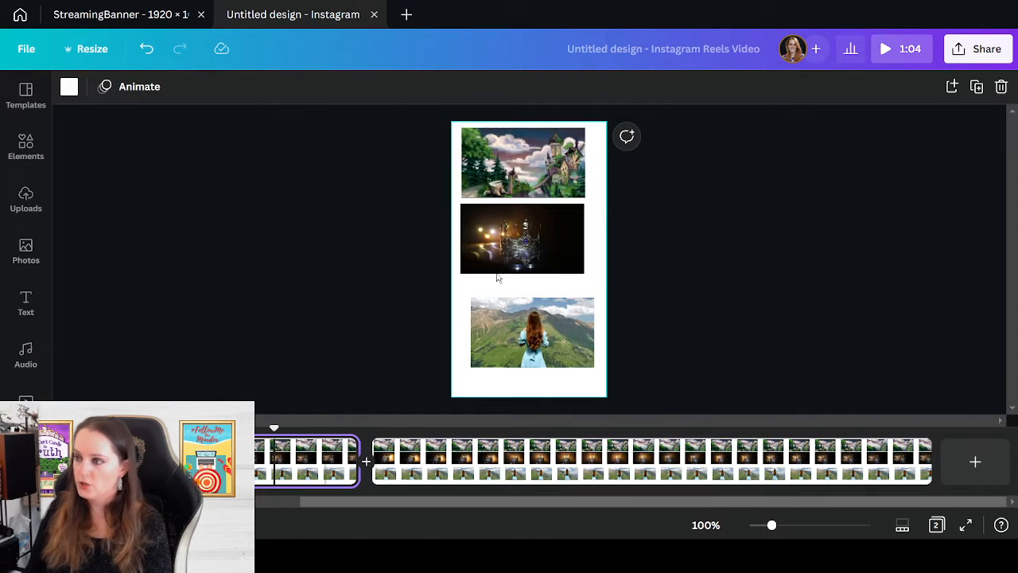
- Delete the woman and crown clips from the first page, keeping only the castle clip
click(532, 330)
key(Delete)
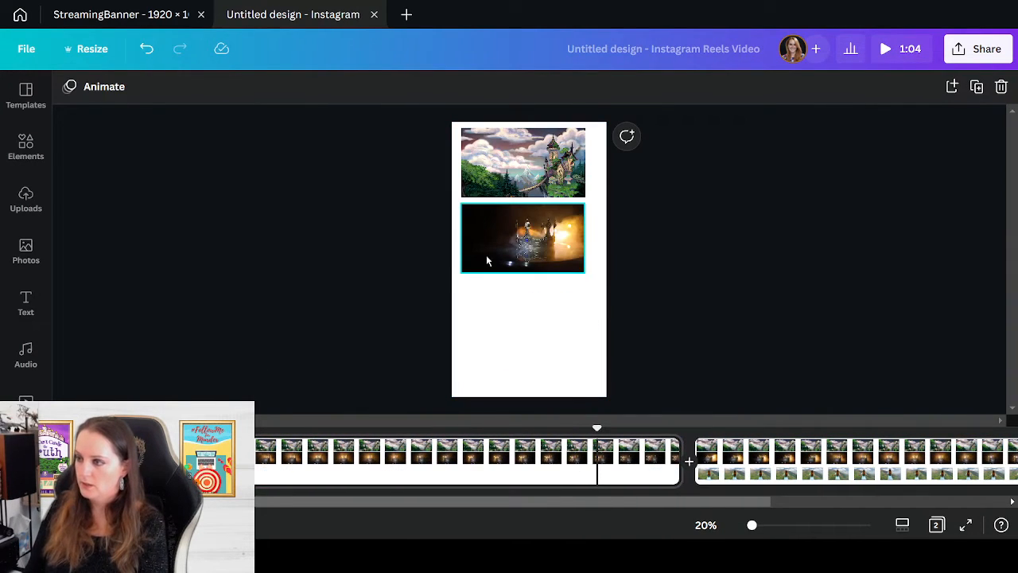
key(Delete)
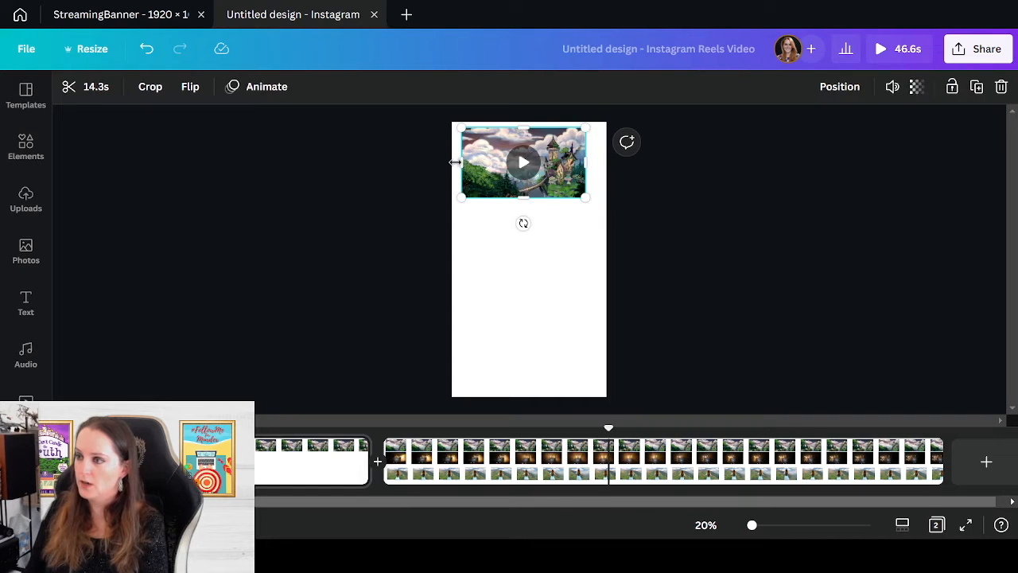
- Crop the castle clip from its left side, then enlarge and reposition it so the castle fills the vertical page
drag(455, 162, 504, 170)
drag(524, 173, 673, 396)
drag(546, 311, 507, 310)
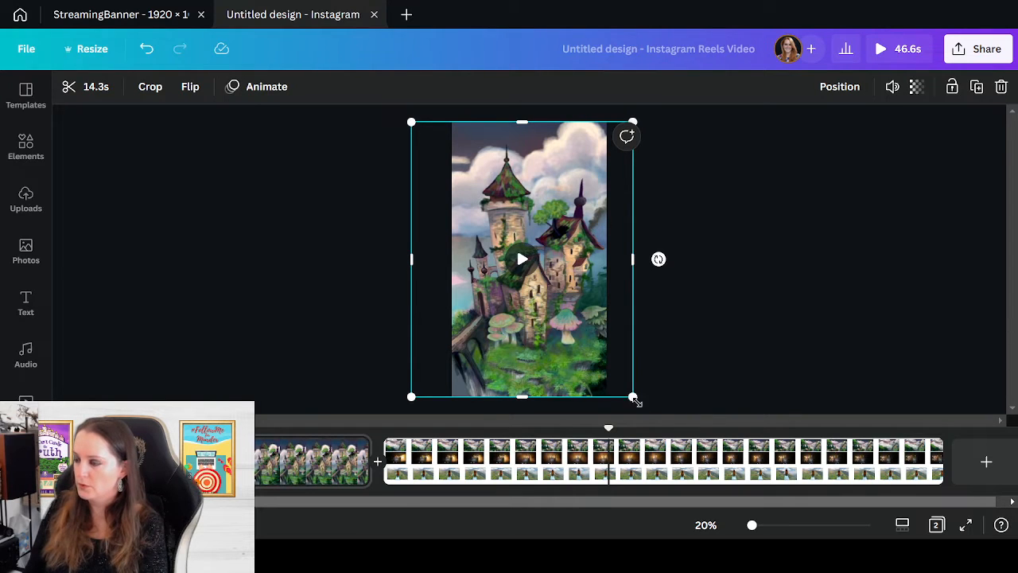
drag(633, 397, 722, 507)
drag(445, 285, 450, 247)
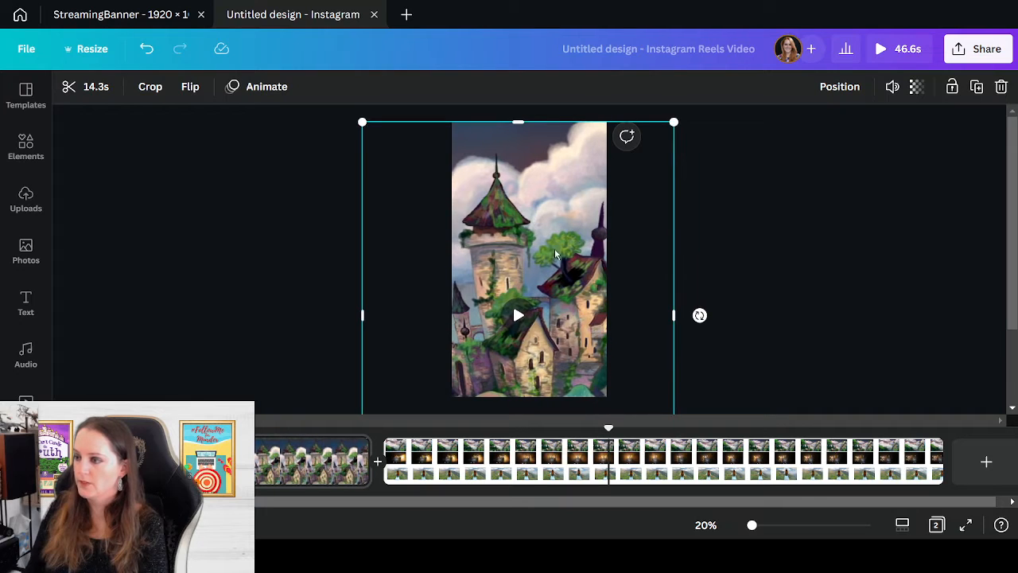
drag(555, 253, 548, 253)
click(774, 232)
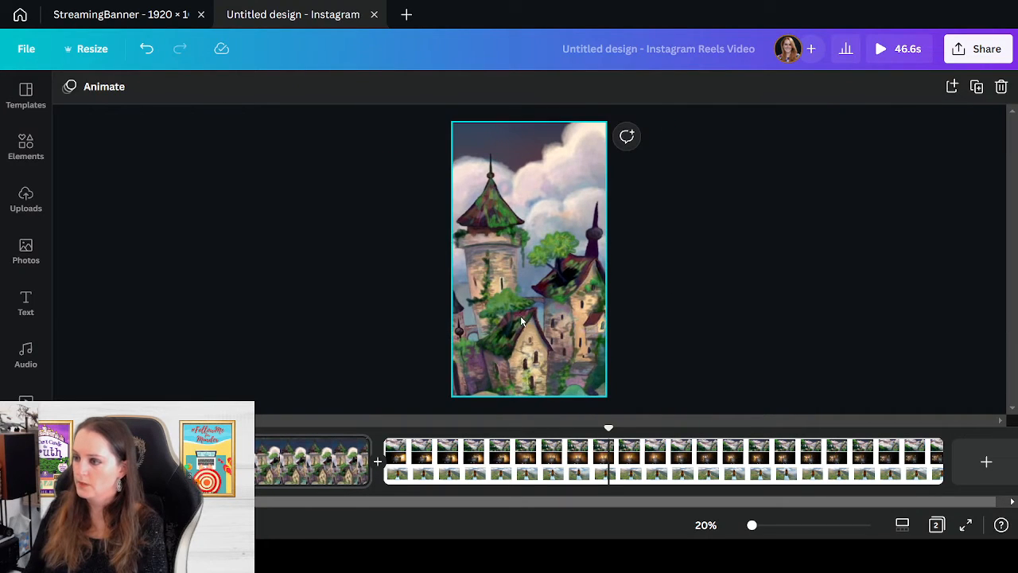
- Duplicate the full-page castle scene
key(ctrl+z)
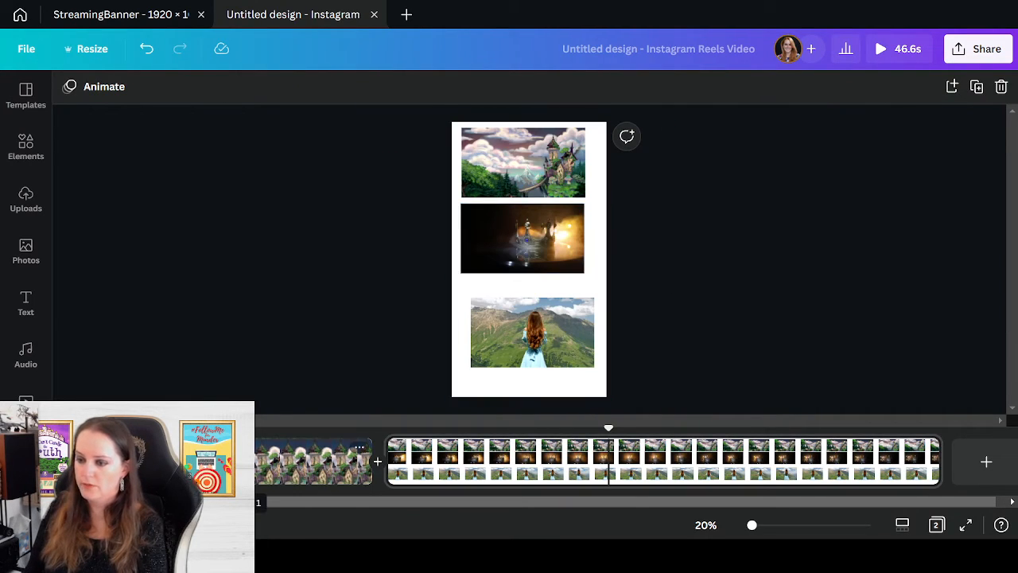
key(ctrl+z)
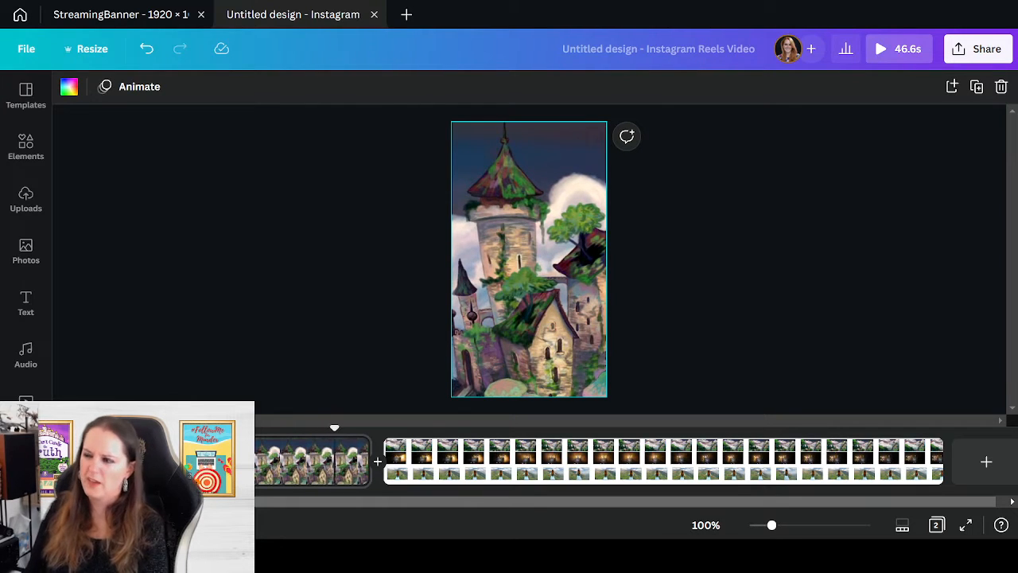
right_click(320, 479)
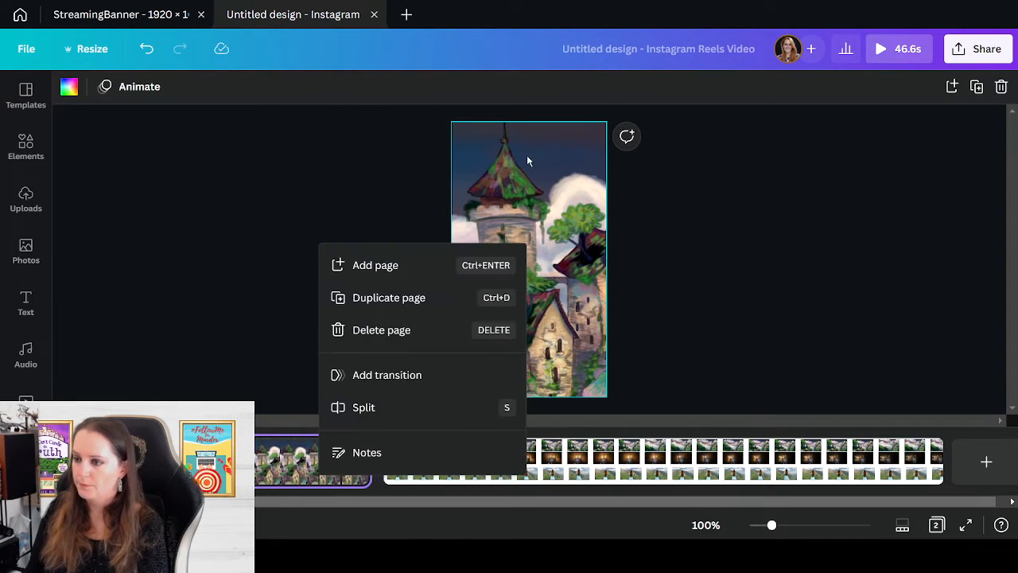
click(364, 309)
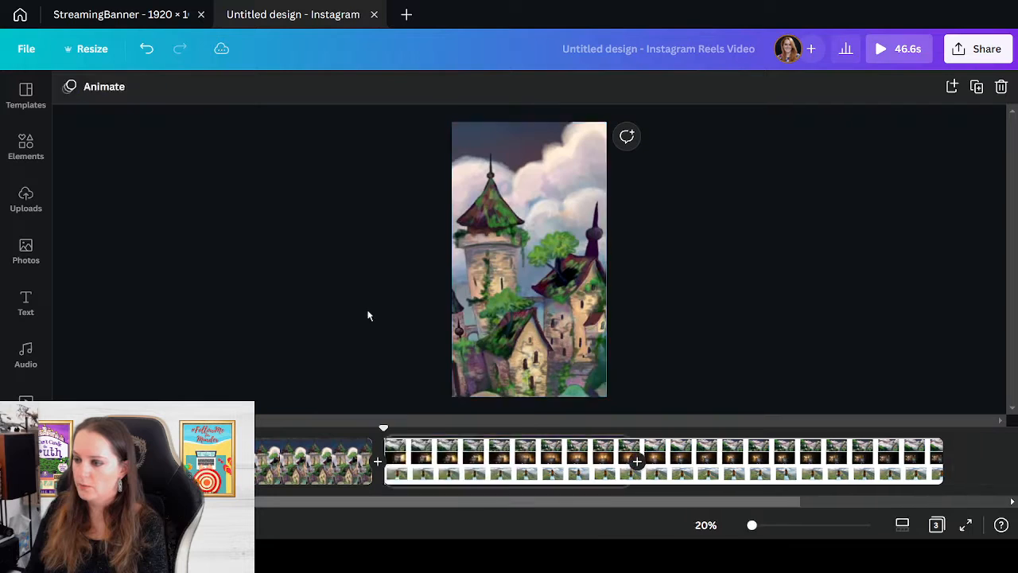
- Move the crown clip from the page of collected clips onto the duplicated castle page and set it as the page background
click(847, 477)
click(551, 246)
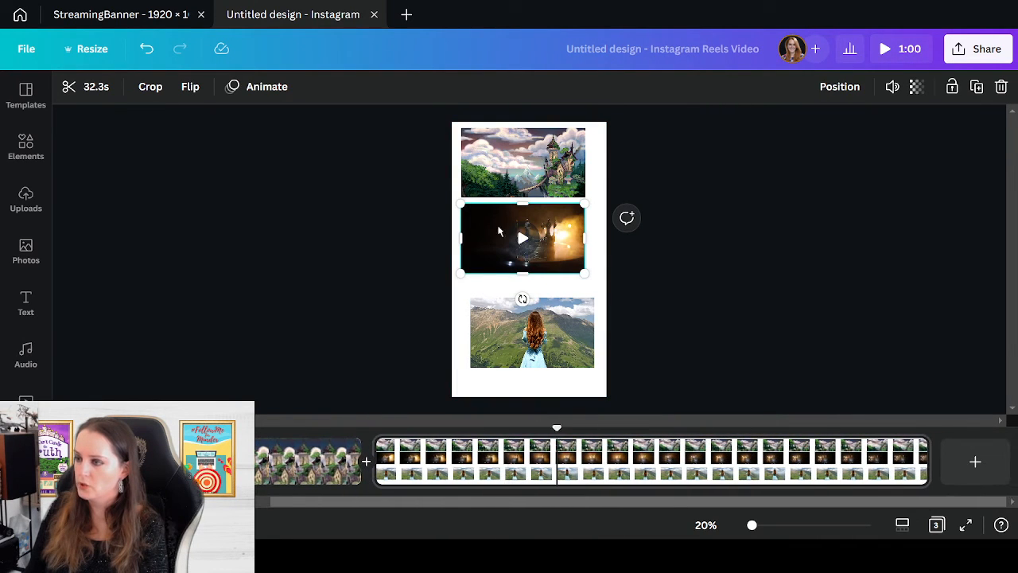
drag(506, 227, 373, 465)
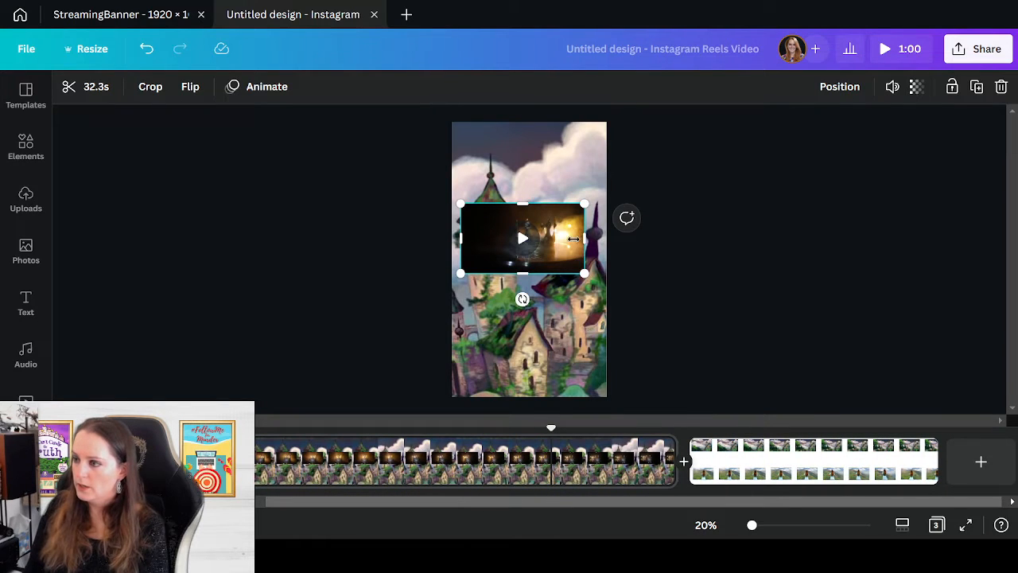
right_click(572, 238)
click(659, 442)
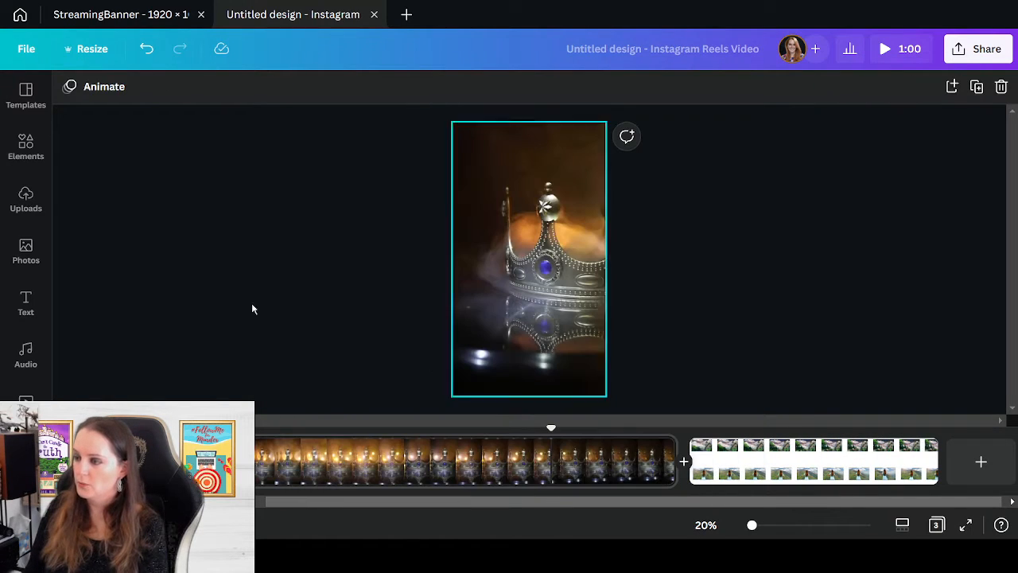
- Shift the crown background clip to the left within the vertical frame and play it to check the framing
click(500, 230)
double_click(529, 258)
drag(588, 272, 540, 270)
click(811, 313)
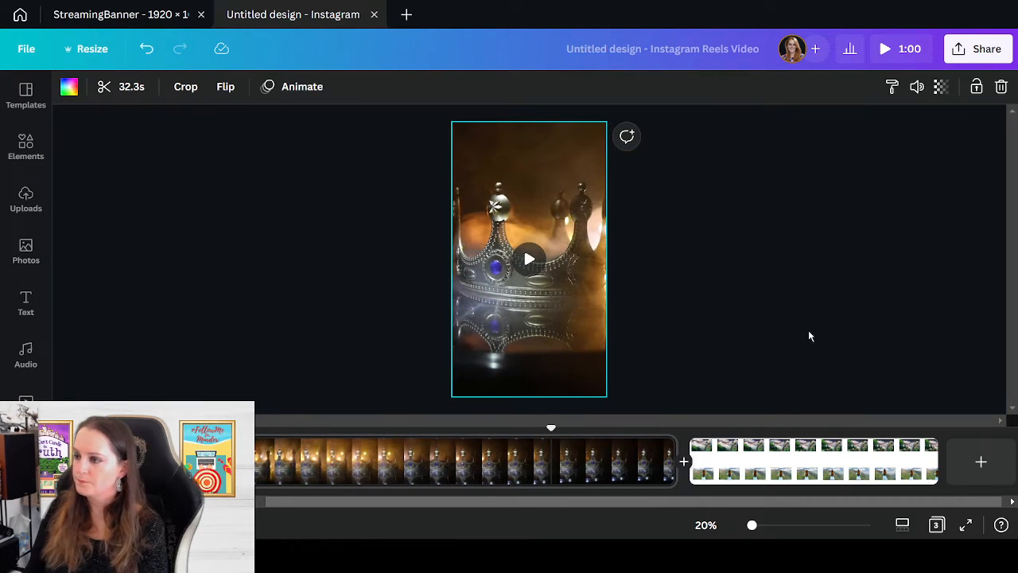
click(528, 262)
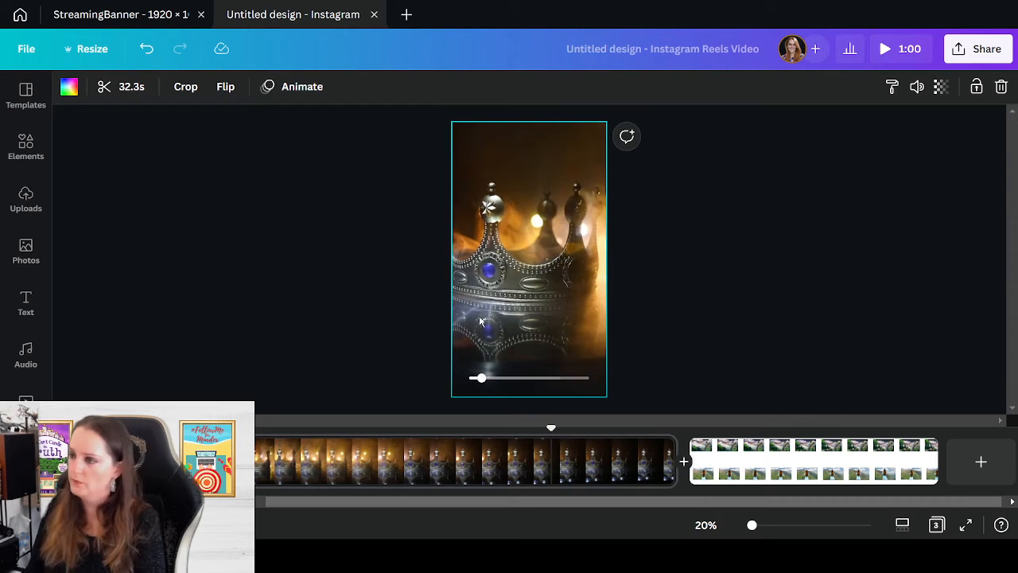
mouse_move(528, 253)
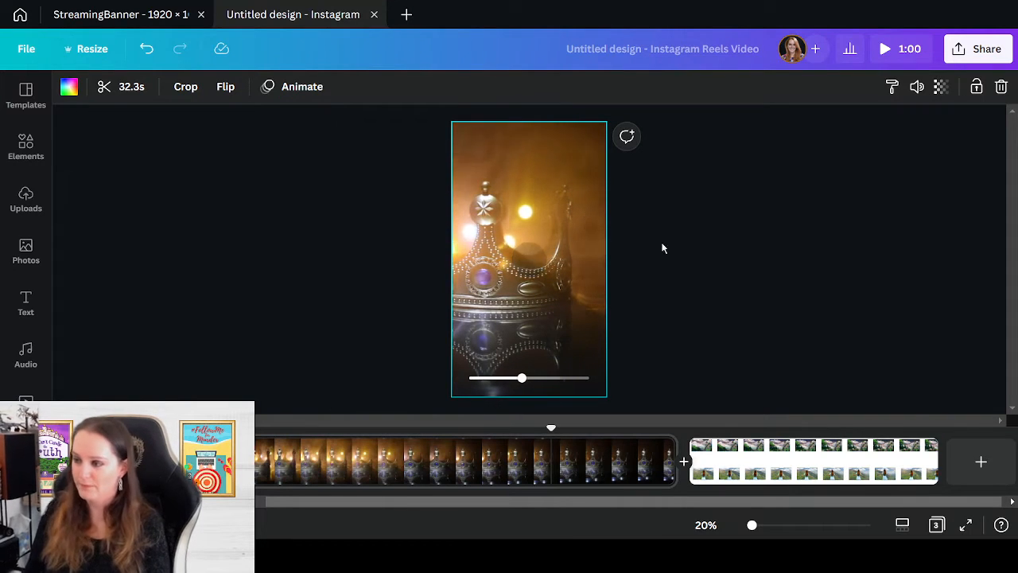
click(722, 212)
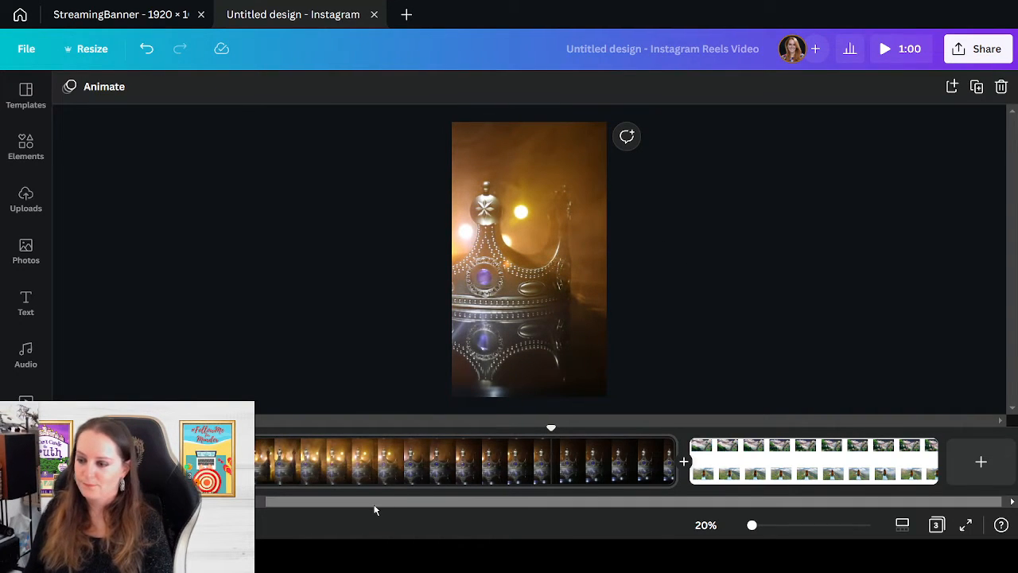
- Delete the full-page castle scene that precedes the crown page
drag(374, 506, 235, 509)
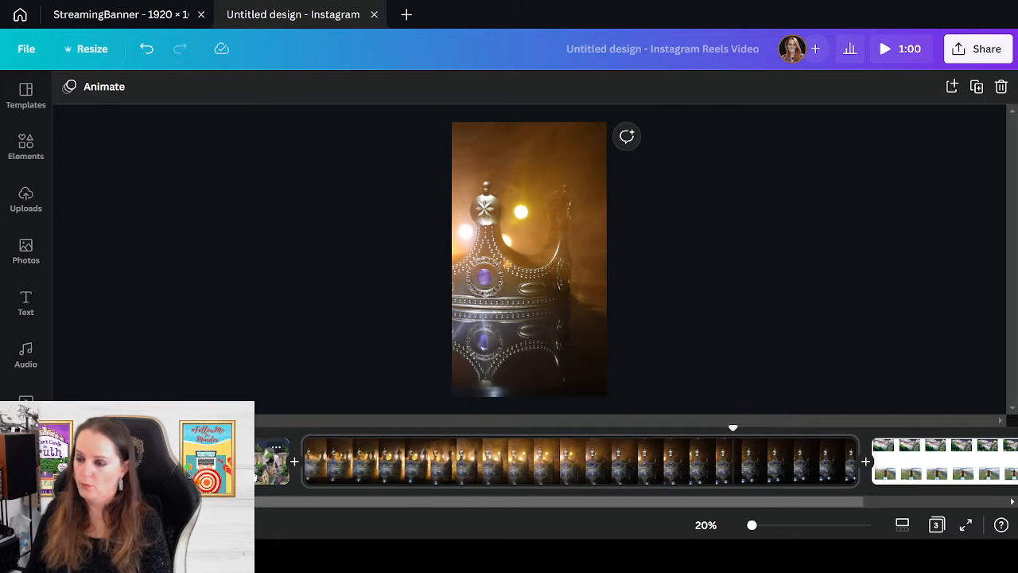
click(270, 461)
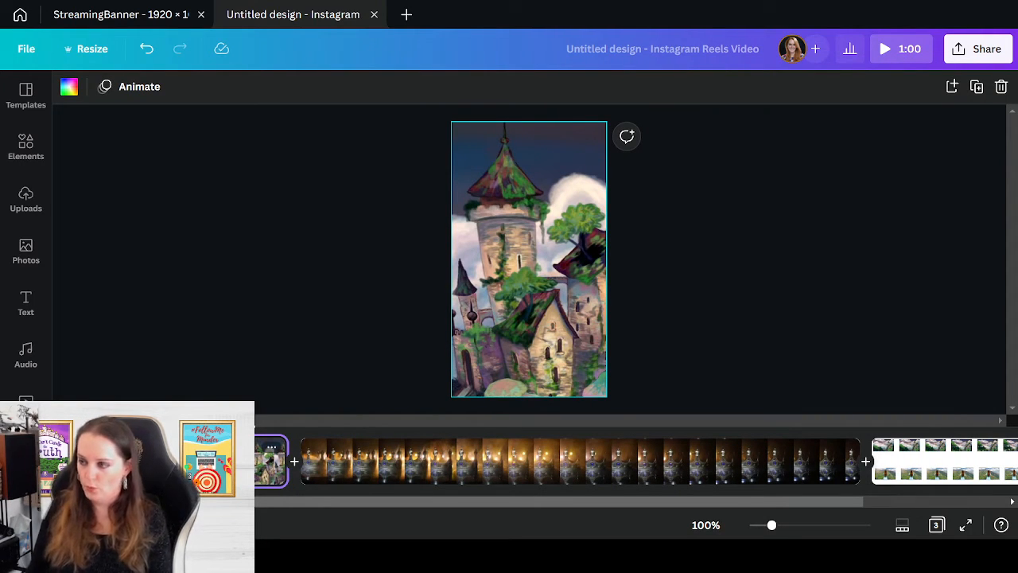
scroll(256, 477, left, 1)
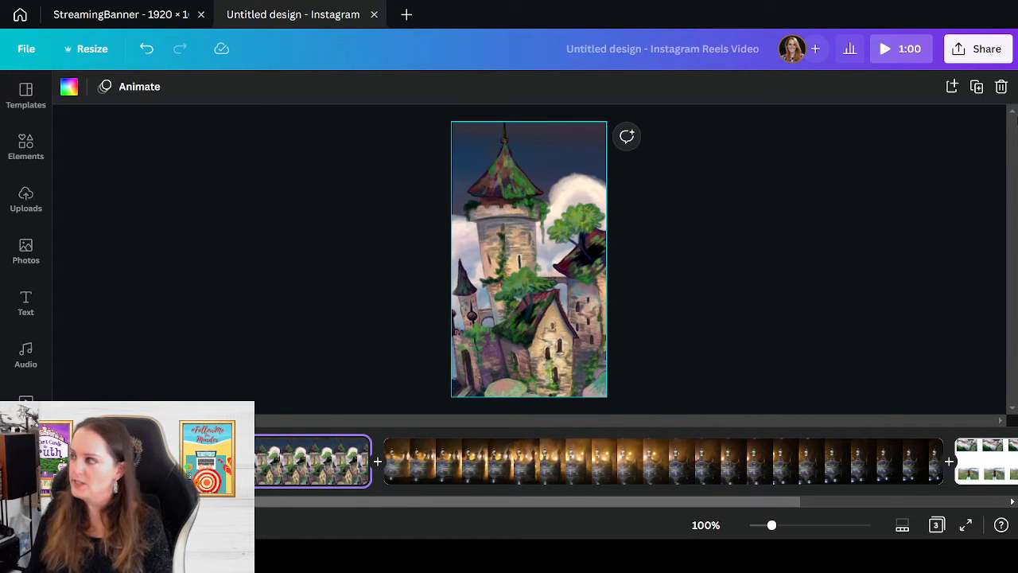
click(1001, 94)
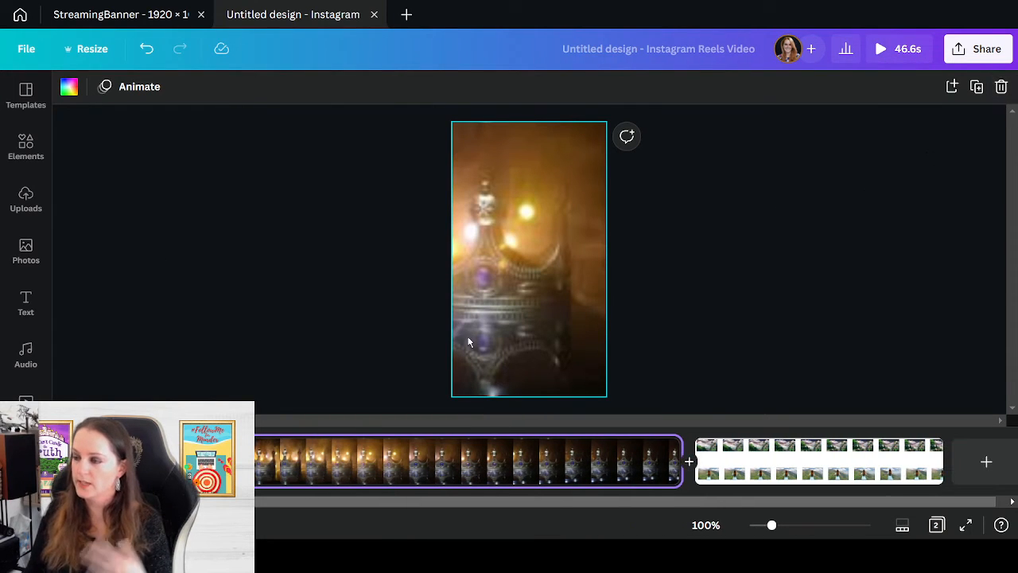
- Shift the crown clip to the right within the frame and preview the new framing
key(space)
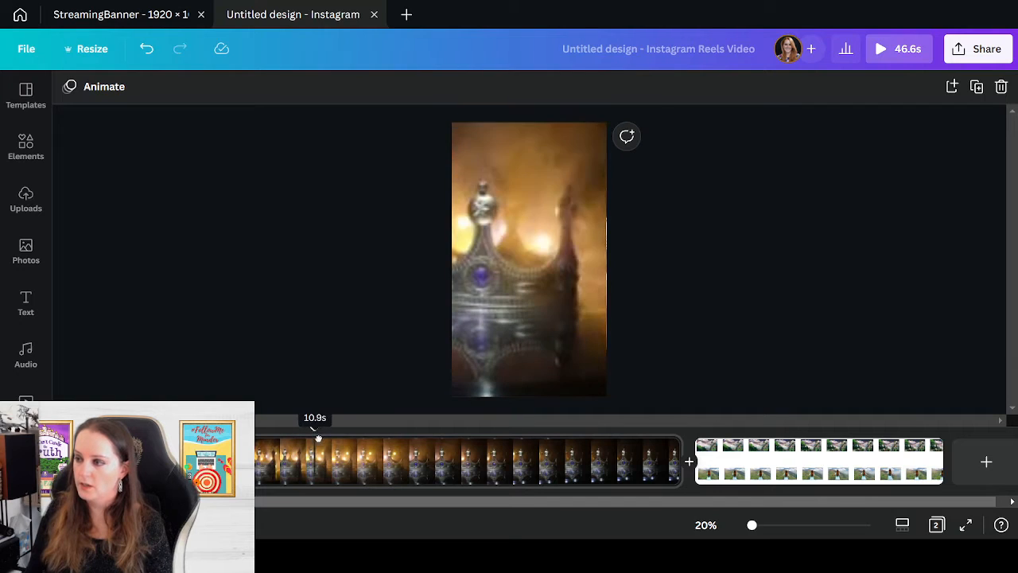
double_click(499, 342)
drag(500, 341, 530, 346)
click(142, 375)
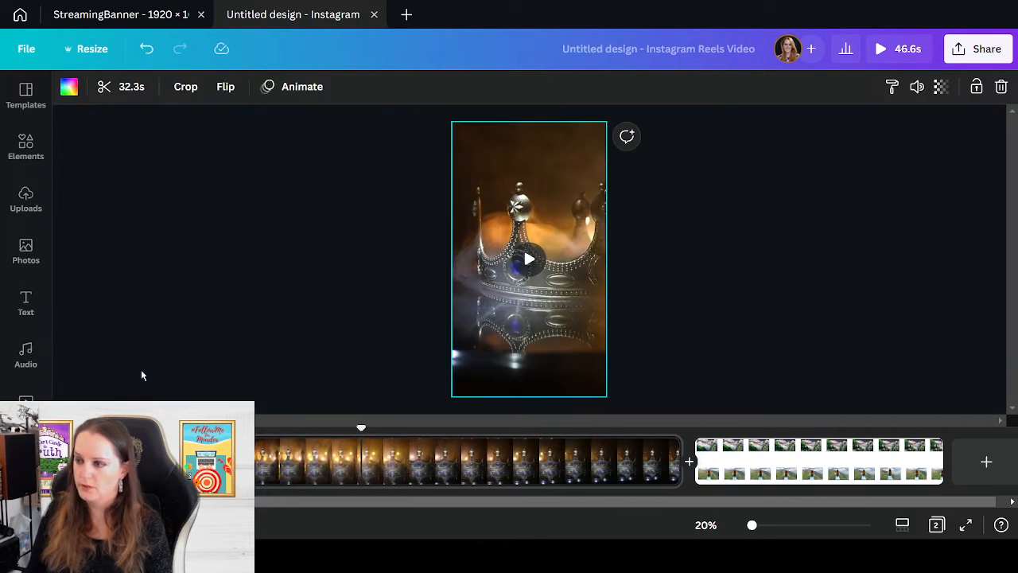
click(529, 258)
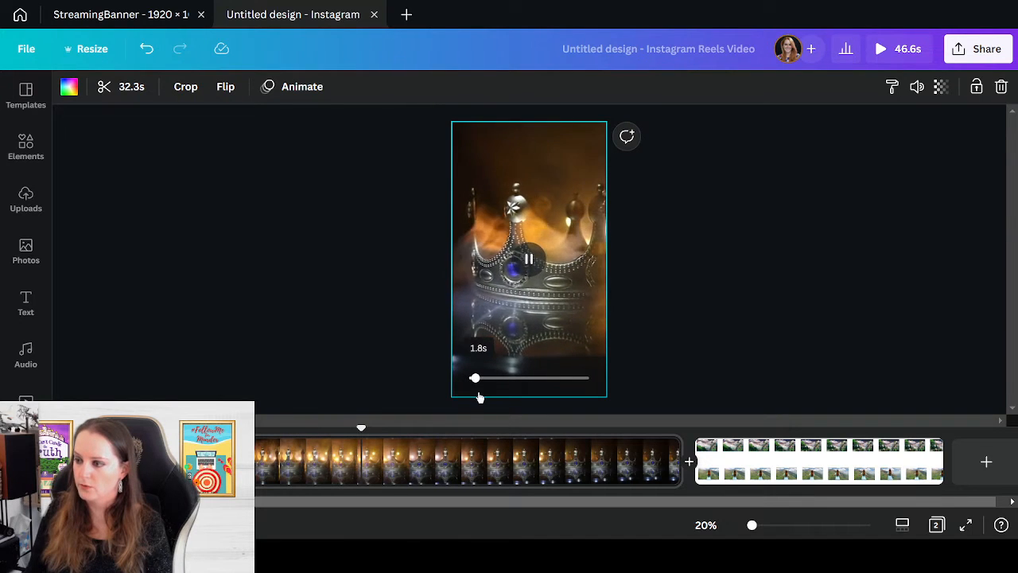
drag(480, 385, 586, 378)
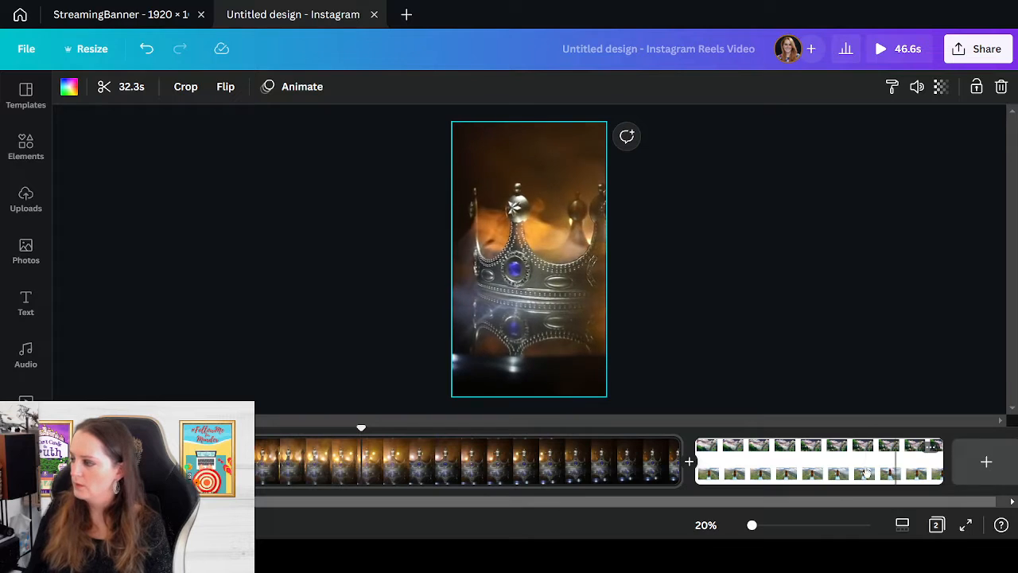
- Delete the page with the small castle and woman clips, and move the playhead back toward the start of the crown clip
click(861, 461)
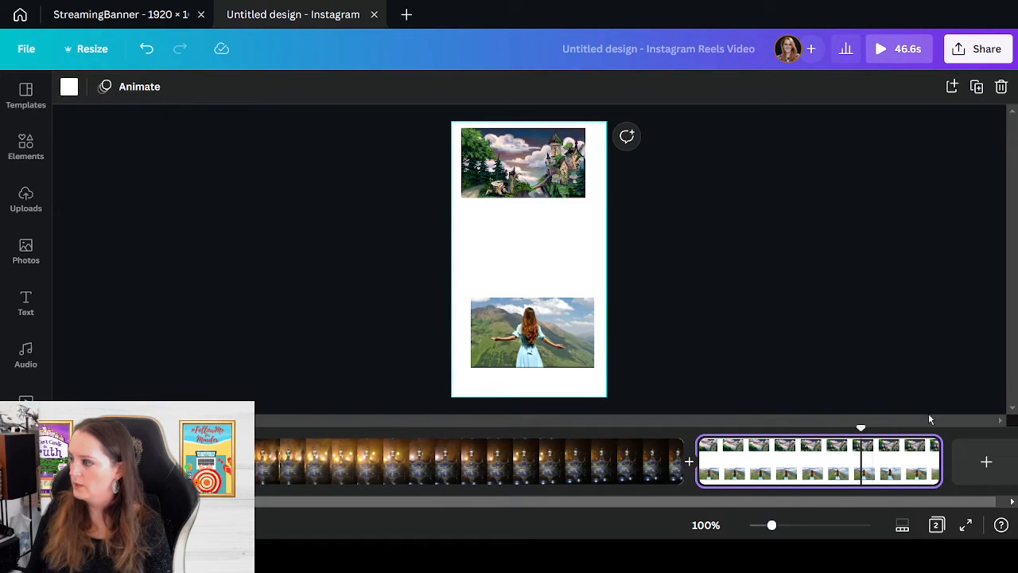
click(1001, 86)
click(749, 320)
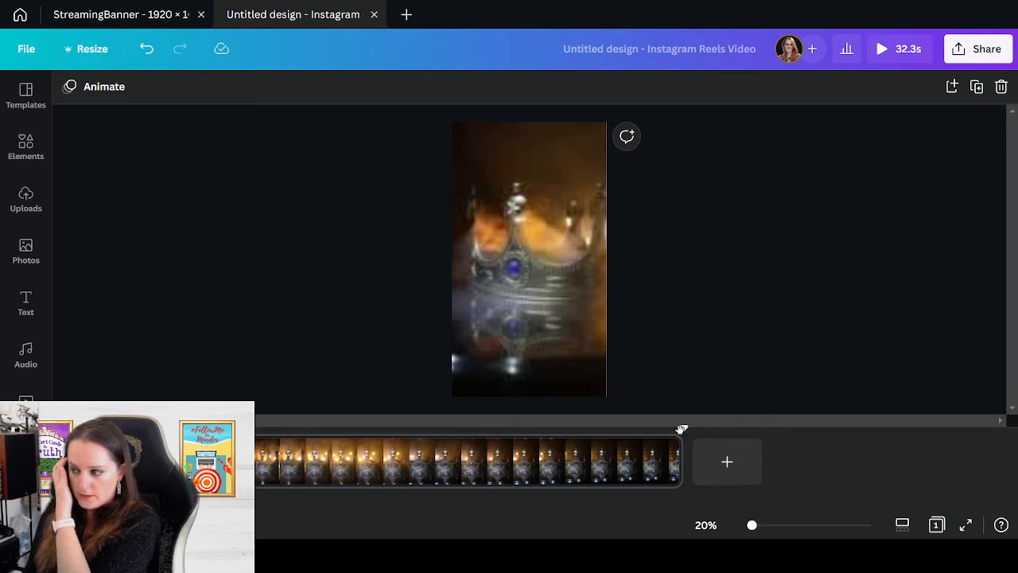
drag(682, 429, 270, 431)
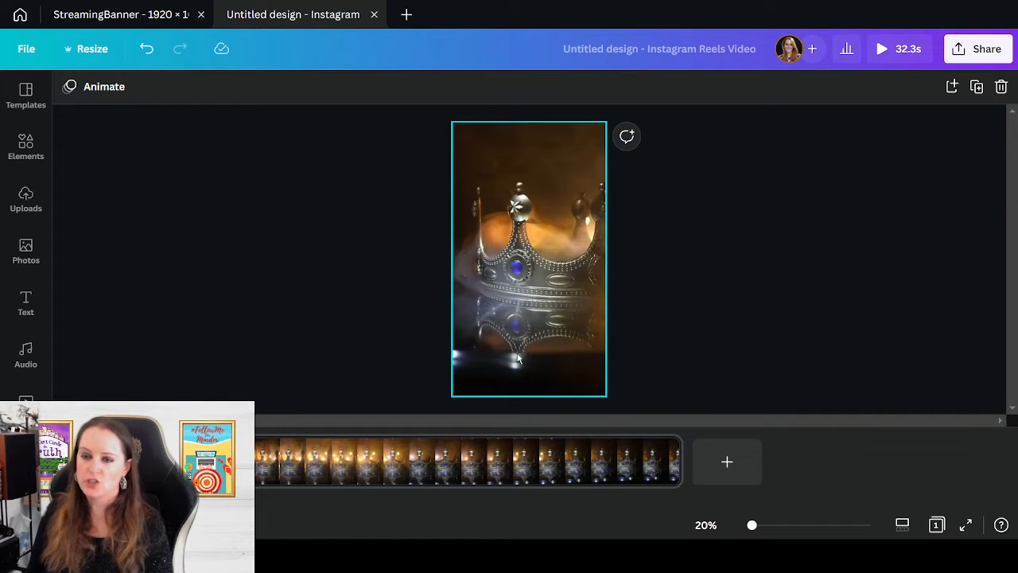
- Add a square shape over the crown clip, then enlarge and centre it so it covers the whole vertical page
click(27, 147)
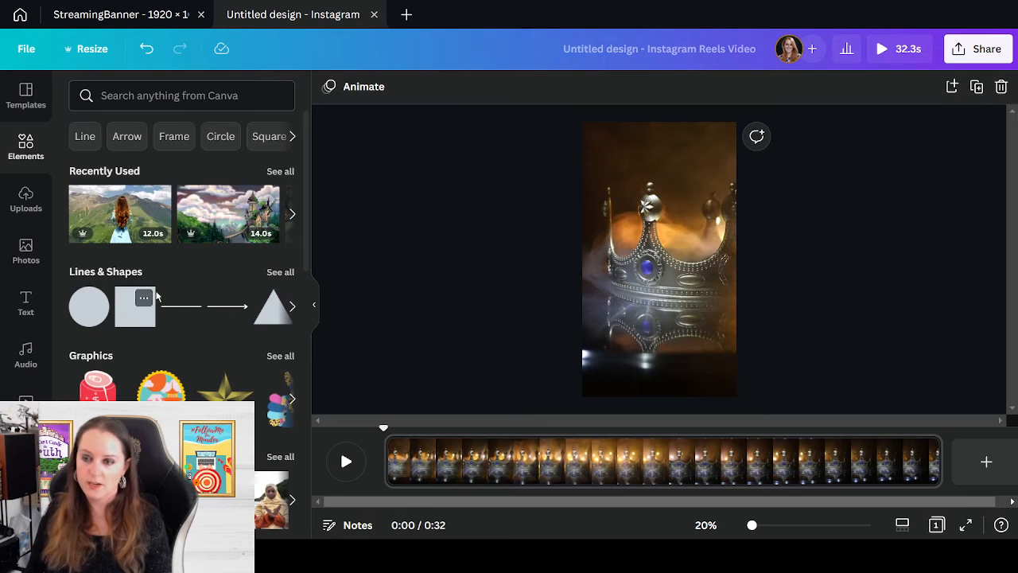
click(125, 321)
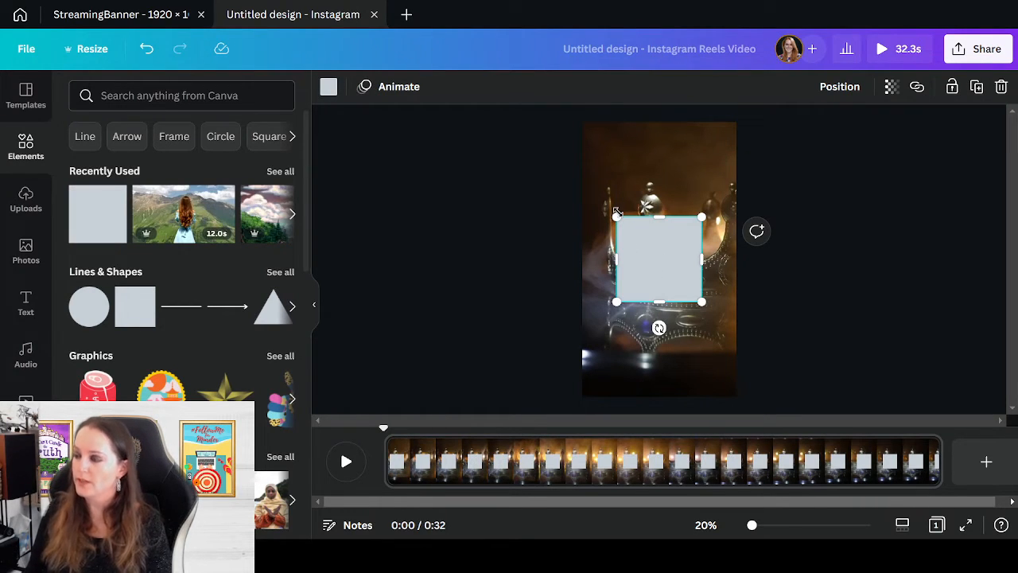
drag(616, 212, 523, 119)
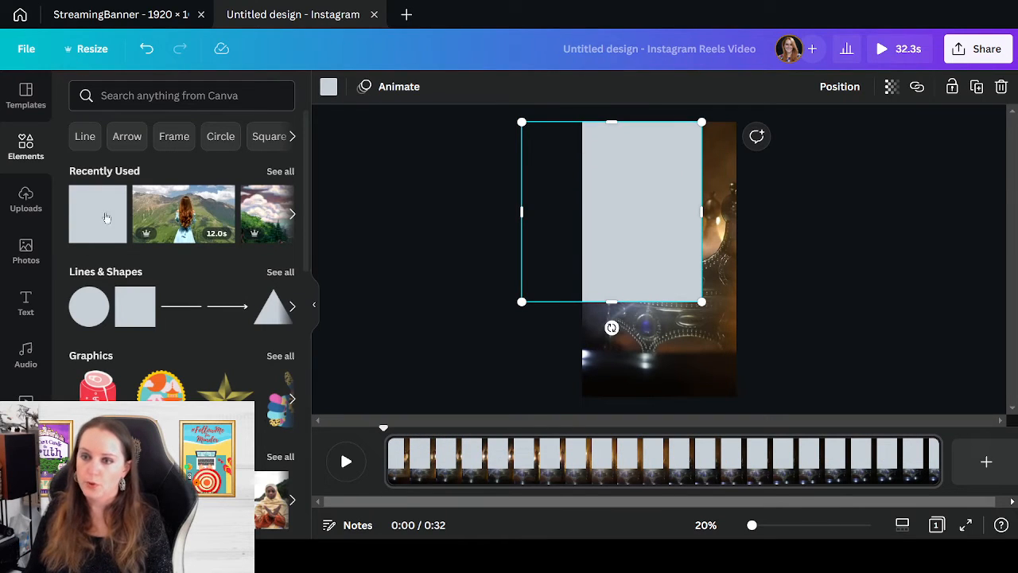
drag(701, 302, 827, 411)
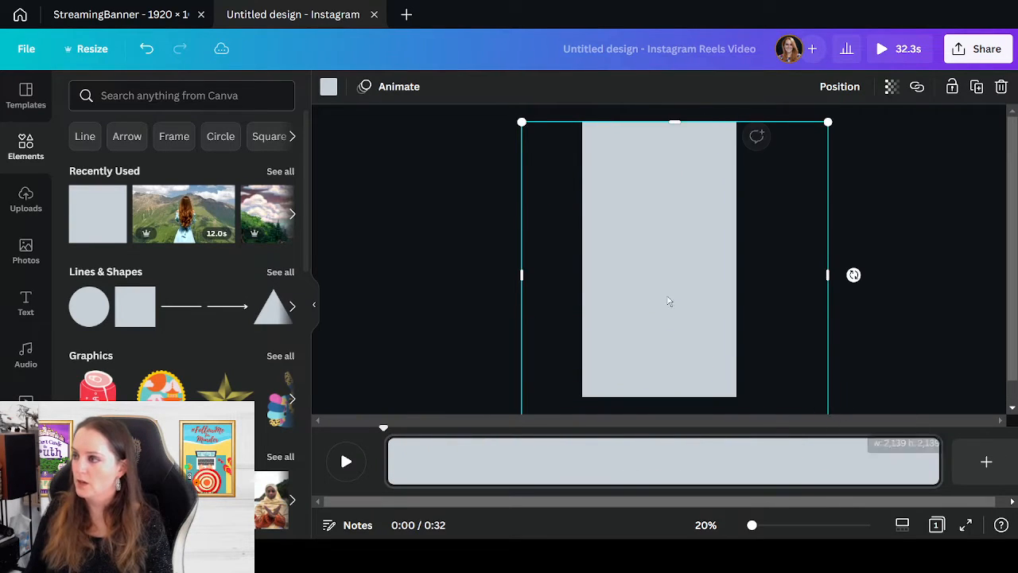
mouse_move(652, 286)
mouse_down()
mouse_move(642, 262)
mouse_move(637, 273)
mouse_up()
- Recolor the square with the first dark purple of the Court of Mystery brand kit's Regal Theme palette
click(328, 87)
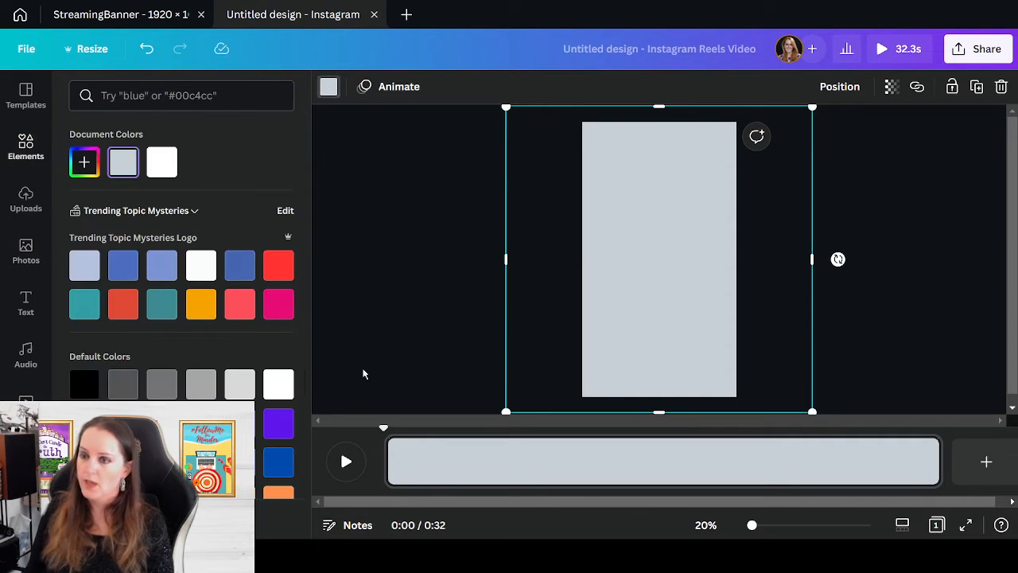
click(167, 211)
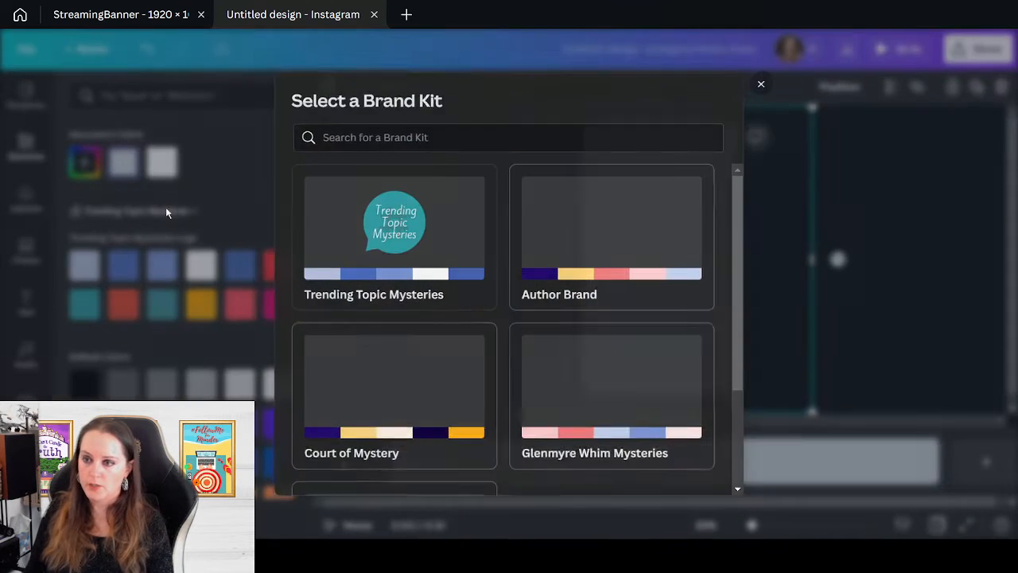
click(404, 410)
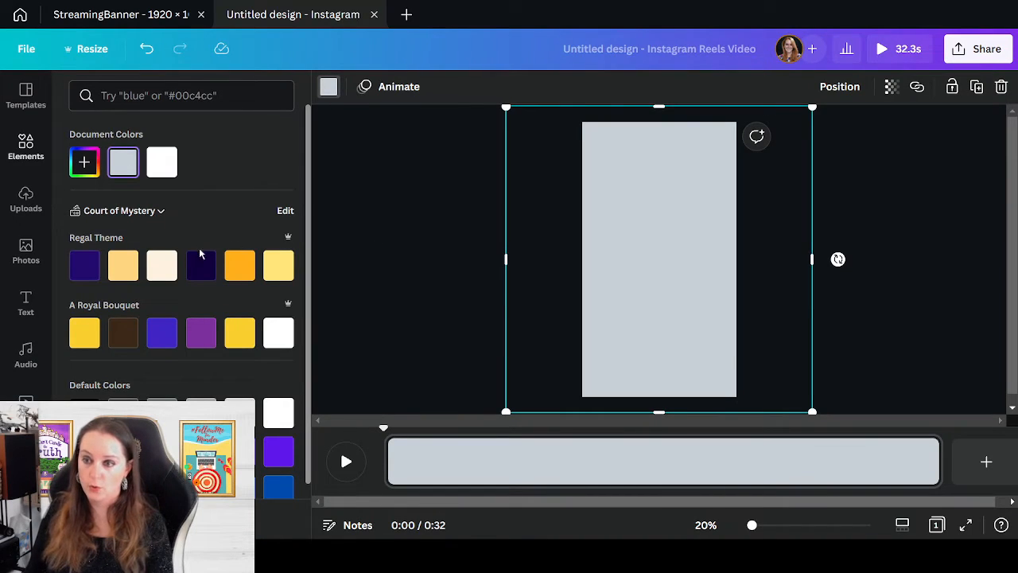
click(82, 271)
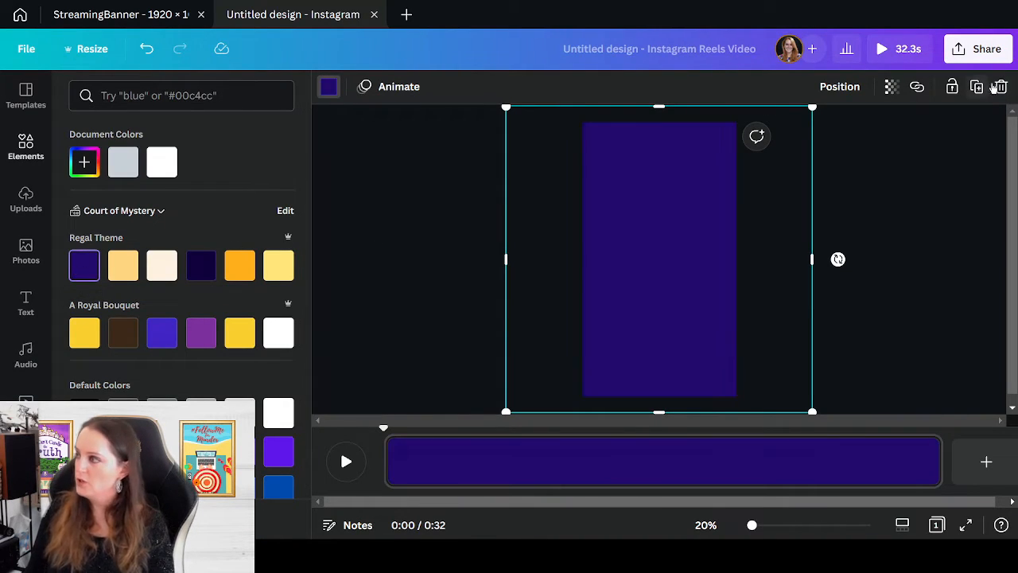
- Set the purple overlay's transparency to 34 and play the video to preview the tinted crown clip
click(890, 89)
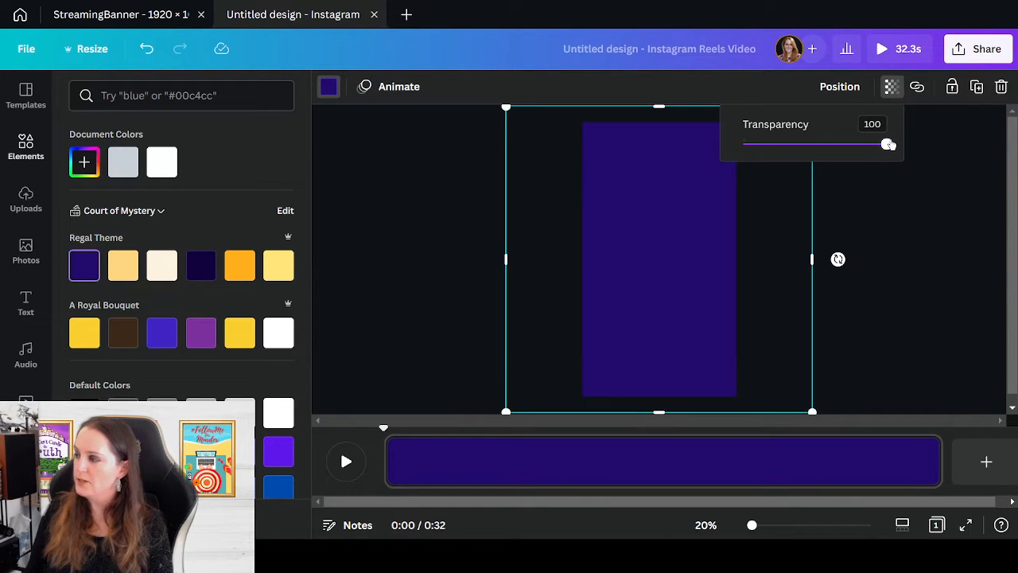
drag(888, 144, 792, 144)
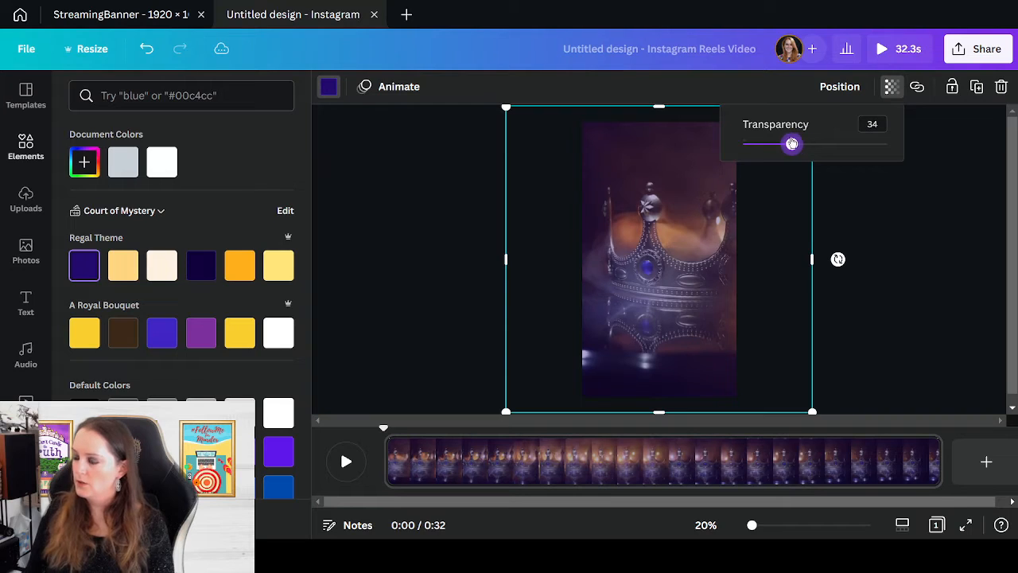
key(Escape)
key(Escape)
key(Escape)
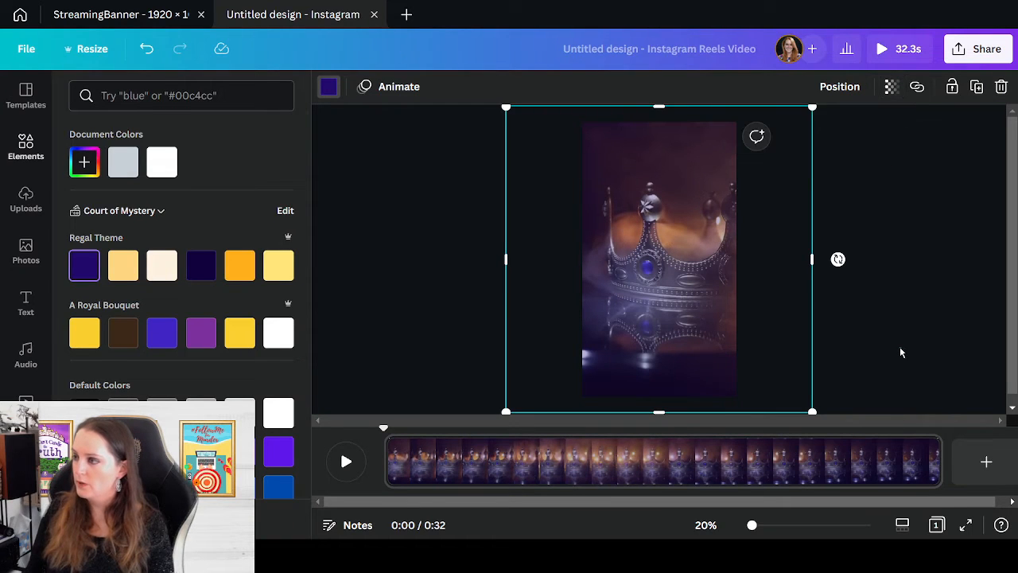
click(344, 462)
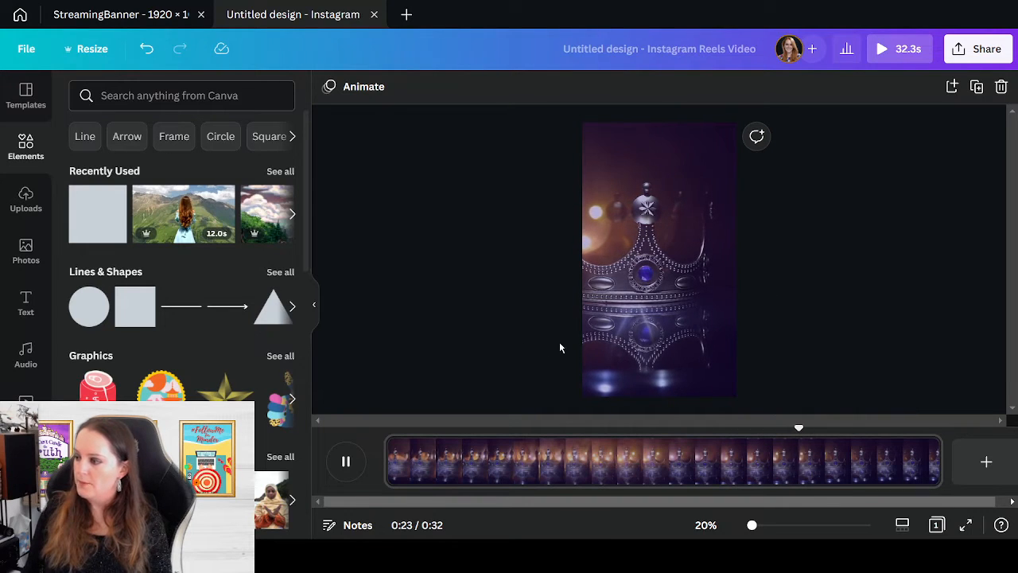
click(355, 481)
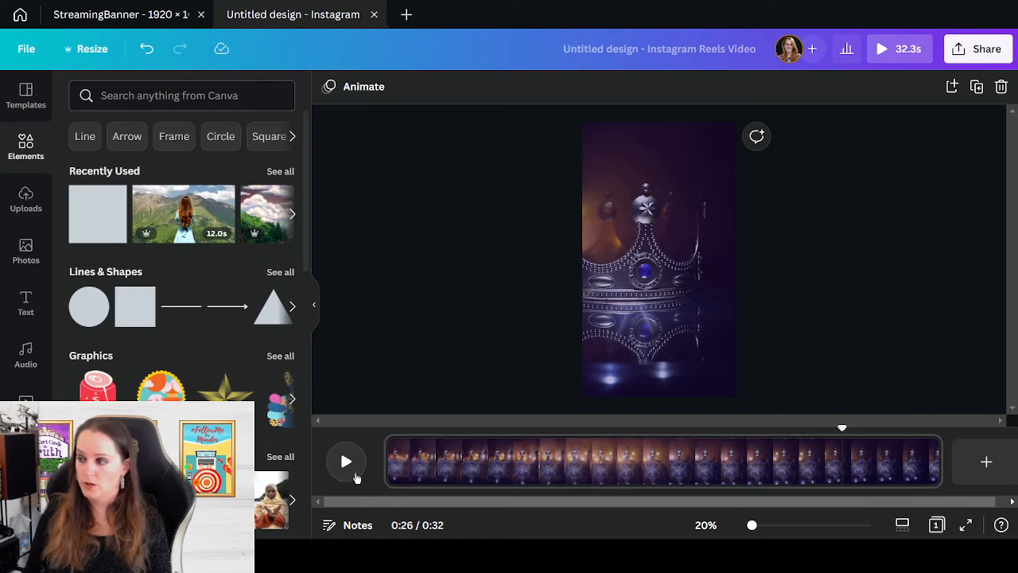
- Search the elements for "texture", limit the results to graphics, and add the speckled grunge texture from the first row
click(164, 100)
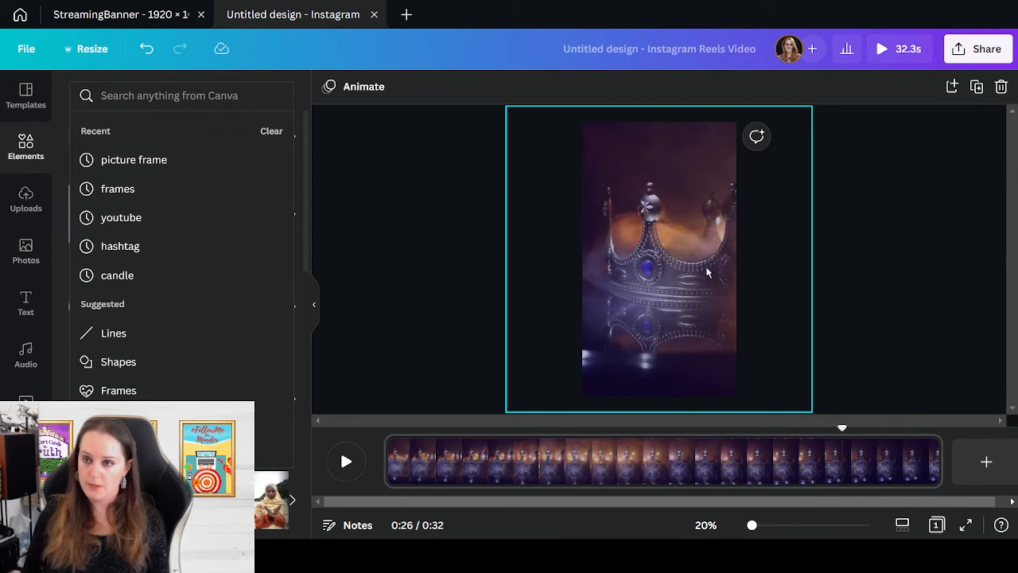
text(texture)
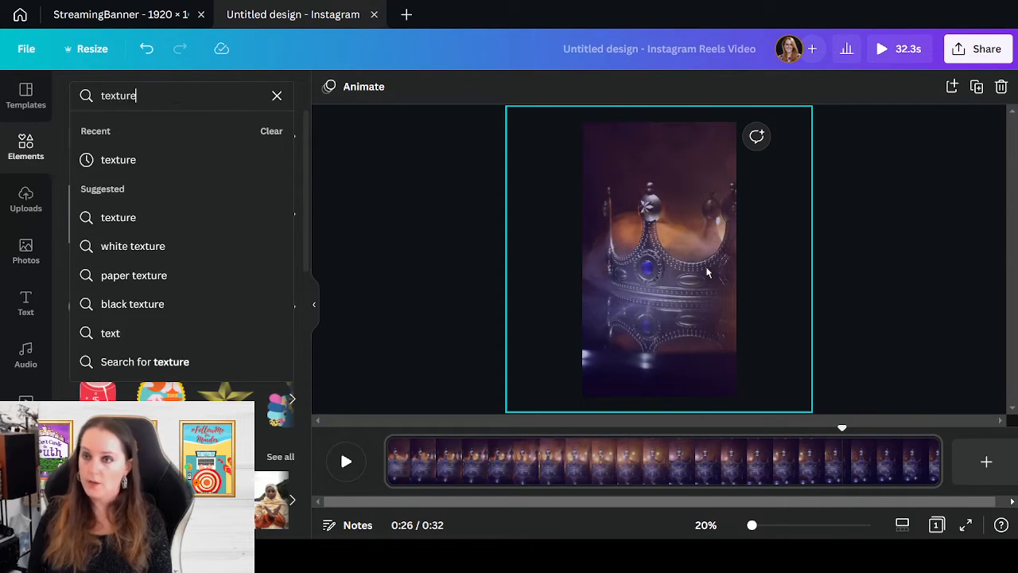
key(Return)
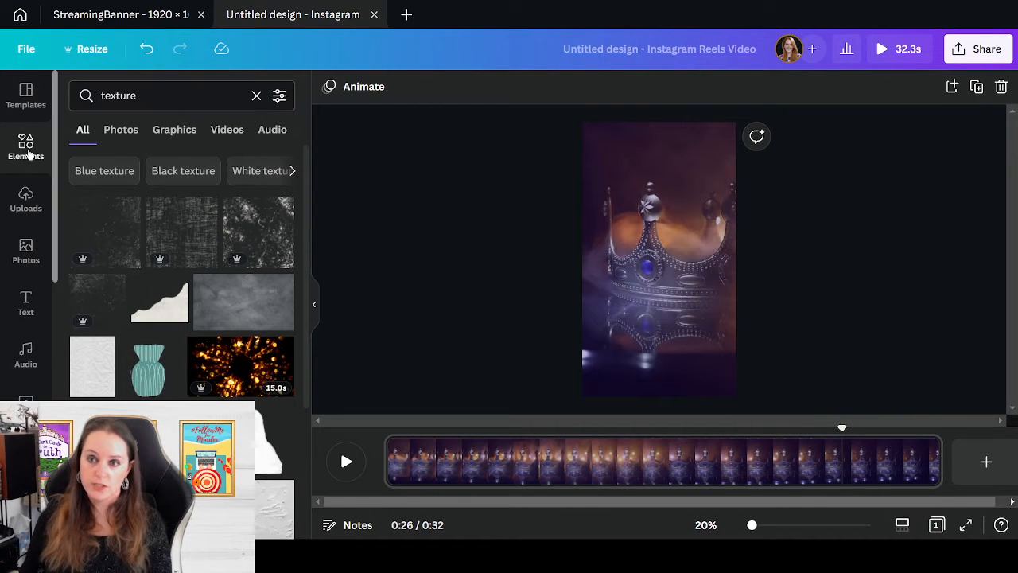
click(173, 132)
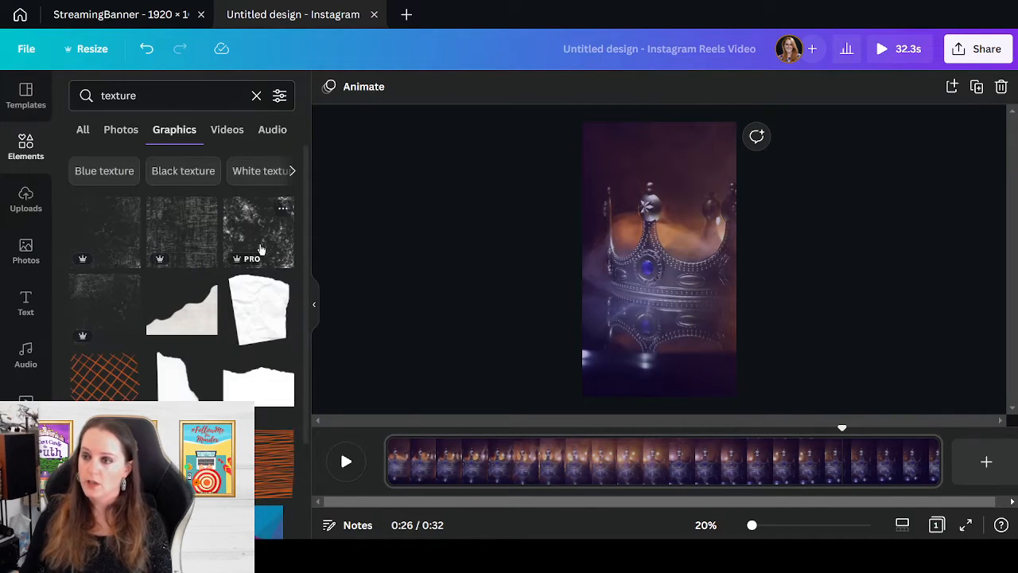
click(258, 237)
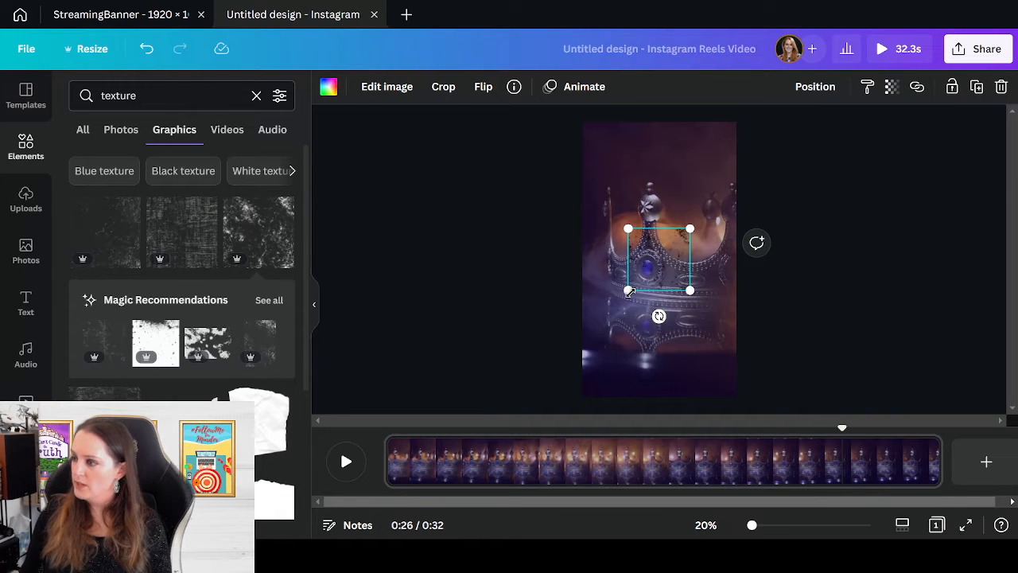
- Enlarge the grunge texture to about 2,113 × 2,113 and position it so it covers the full page
drag(628, 291, 469, 415)
drag(513, 302, 590, 205)
drag(540, 344, 473, 413)
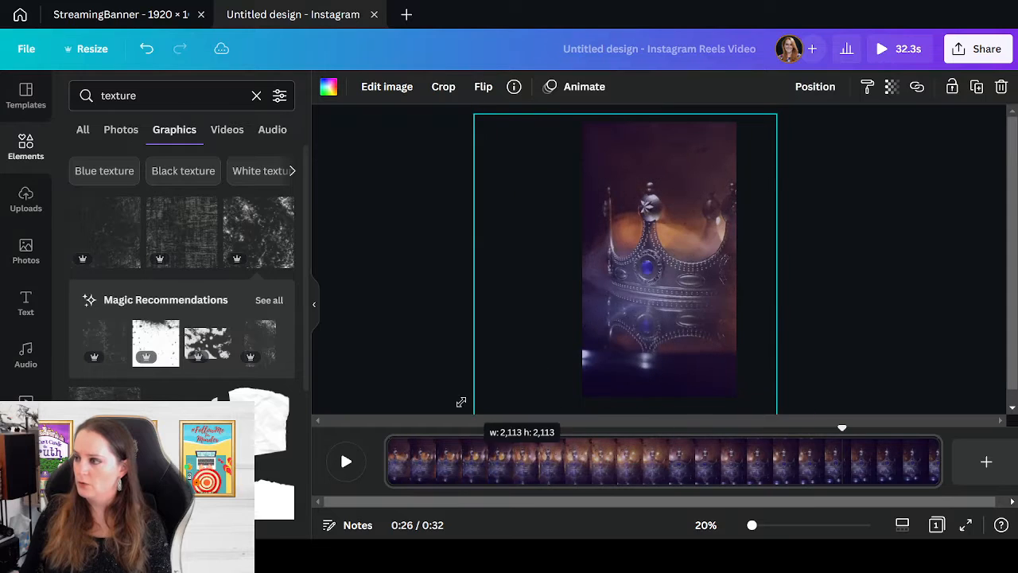
drag(542, 282, 516, 274)
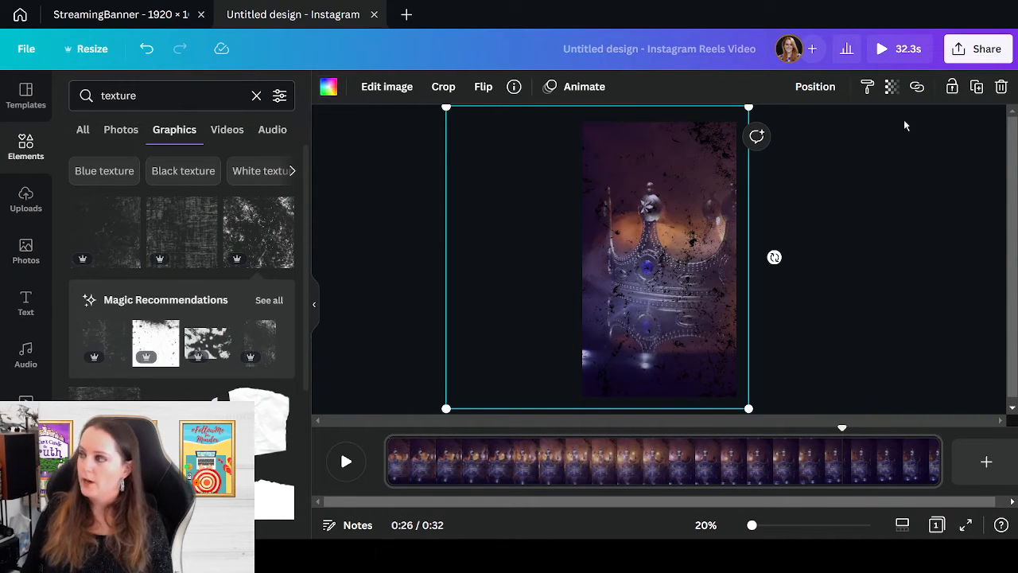
- Recolor the grunge texture from black to the custom dark purple #100334, starting from the darkest Regal Theme color
click(328, 86)
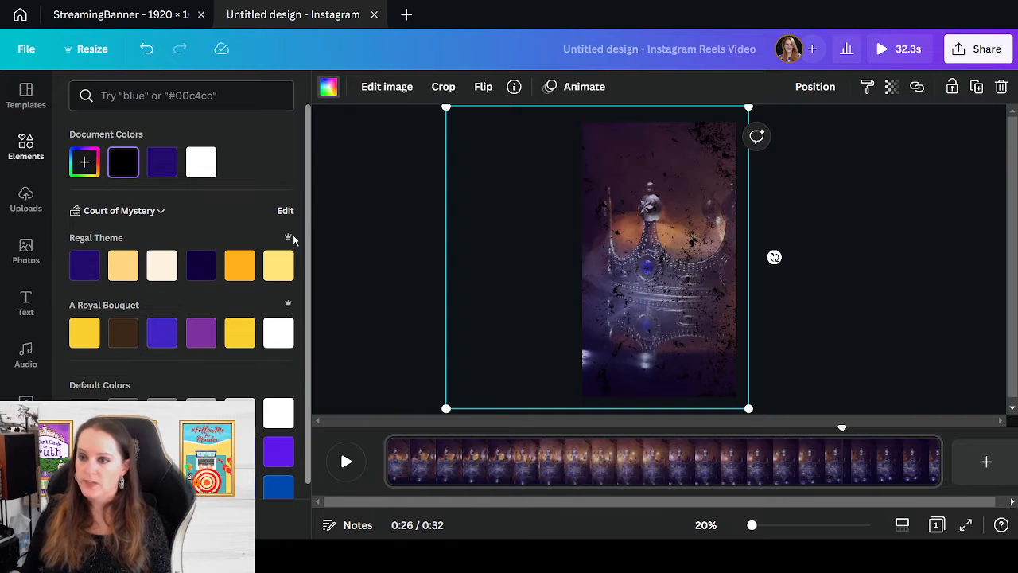
click(209, 270)
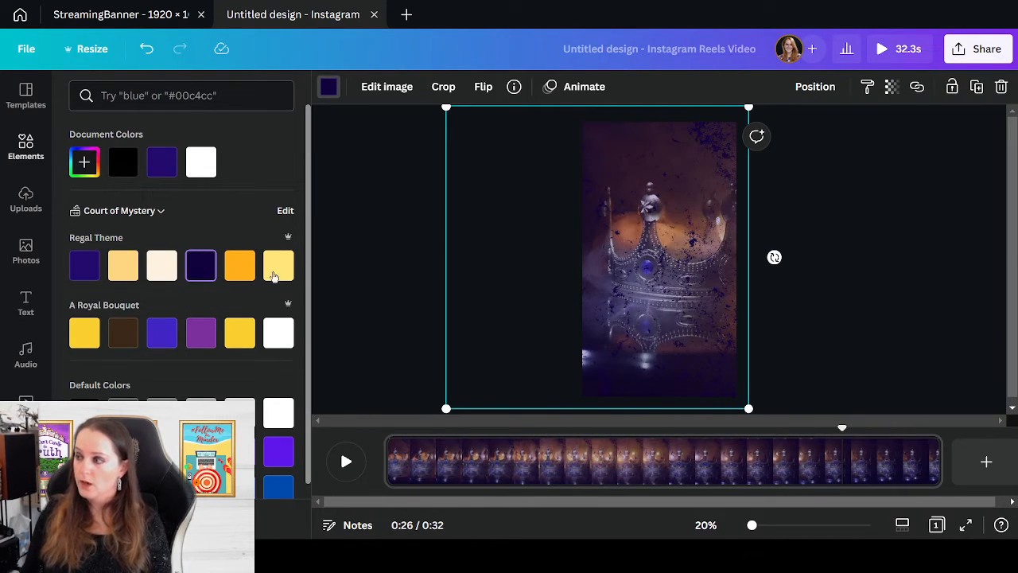
click(84, 162)
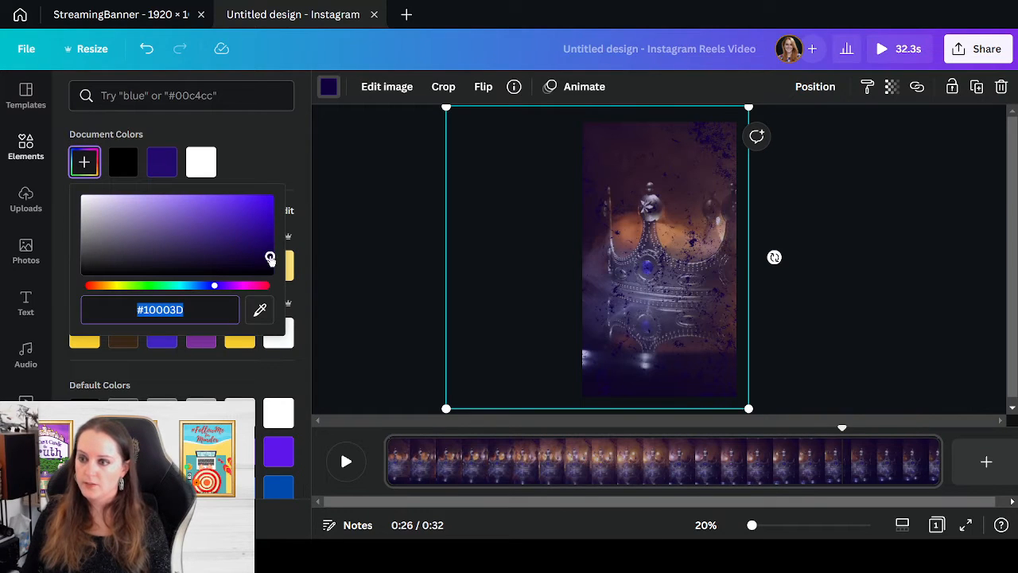
drag(270, 258, 262, 258)
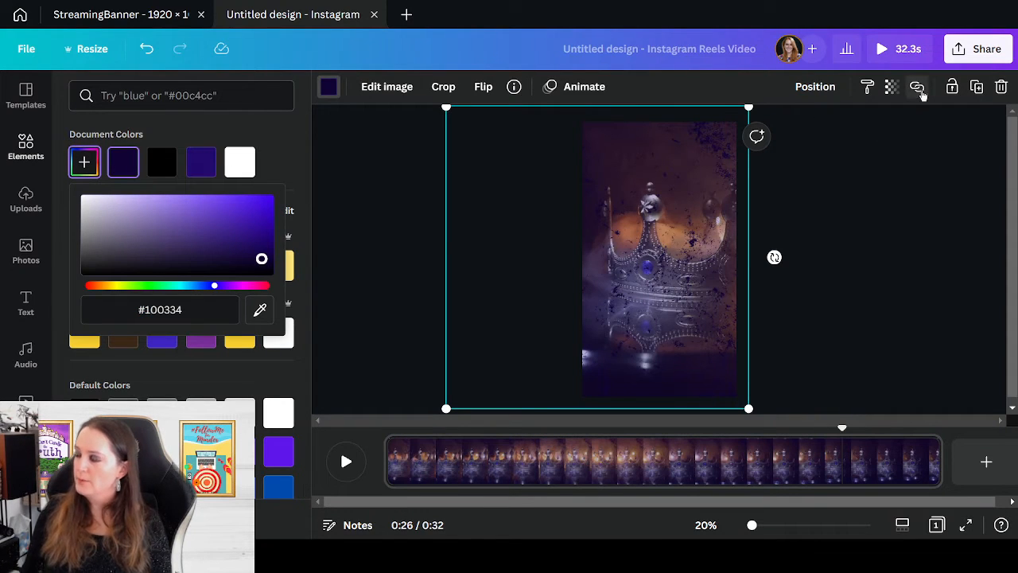
- Set the grunge texture's transparency to 64 and deselect it to check the effect
click(891, 87)
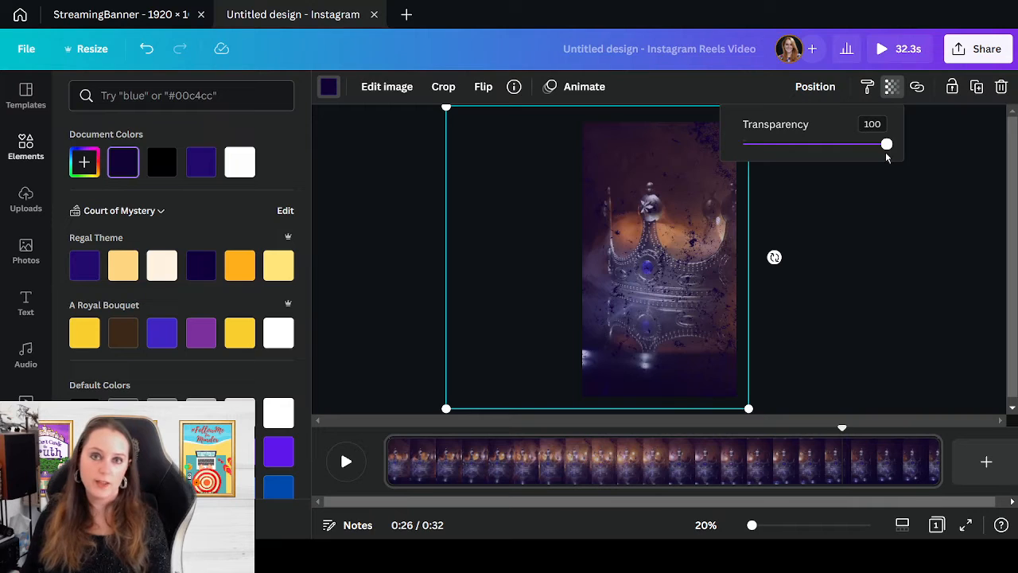
drag(887, 144, 836, 149)
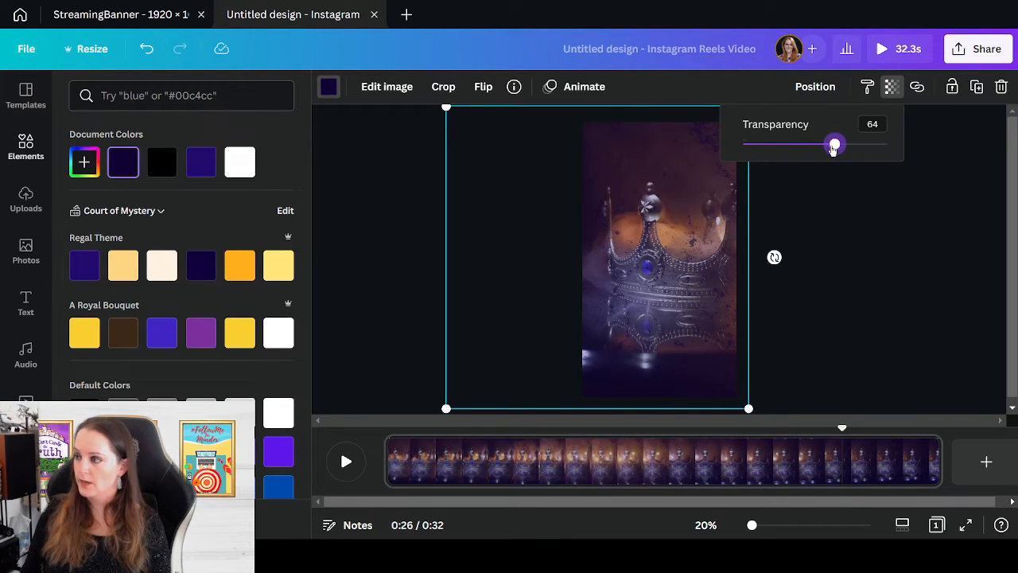
click(936, 372)
click(921, 373)
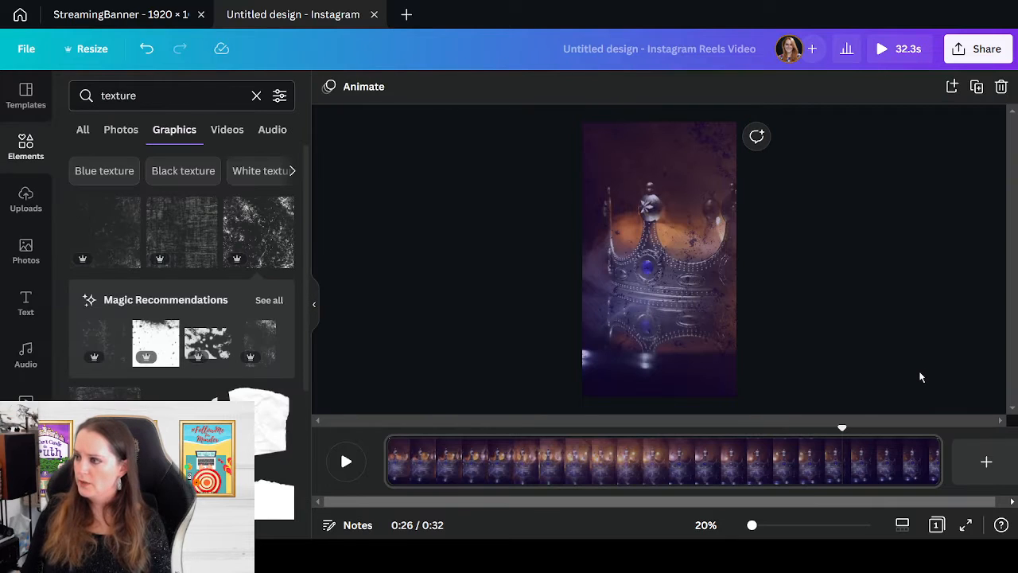
- Move the grunge texture to the right so a different part of it covers the crown clip
click(692, 285)
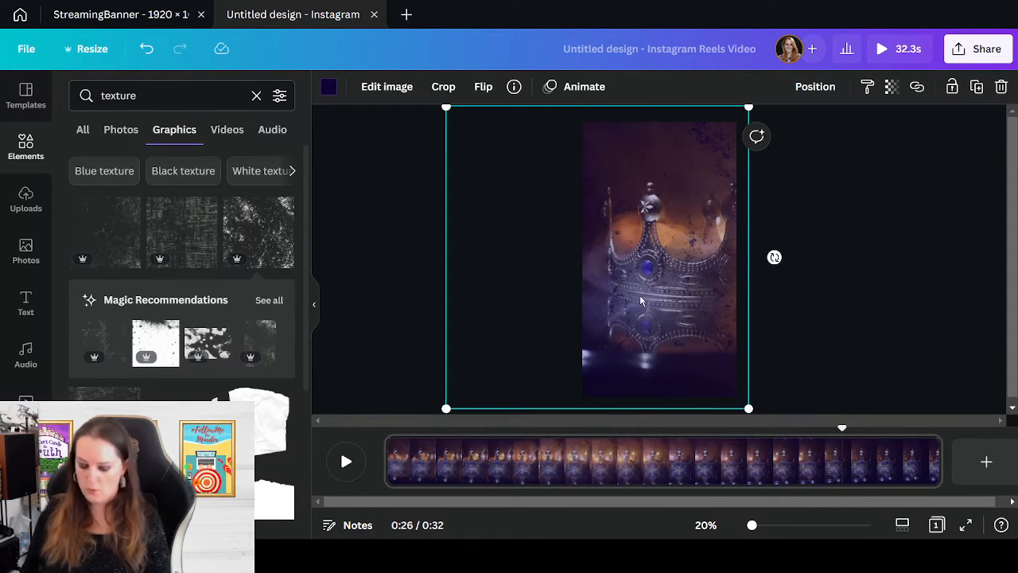
drag(630, 293, 612, 290)
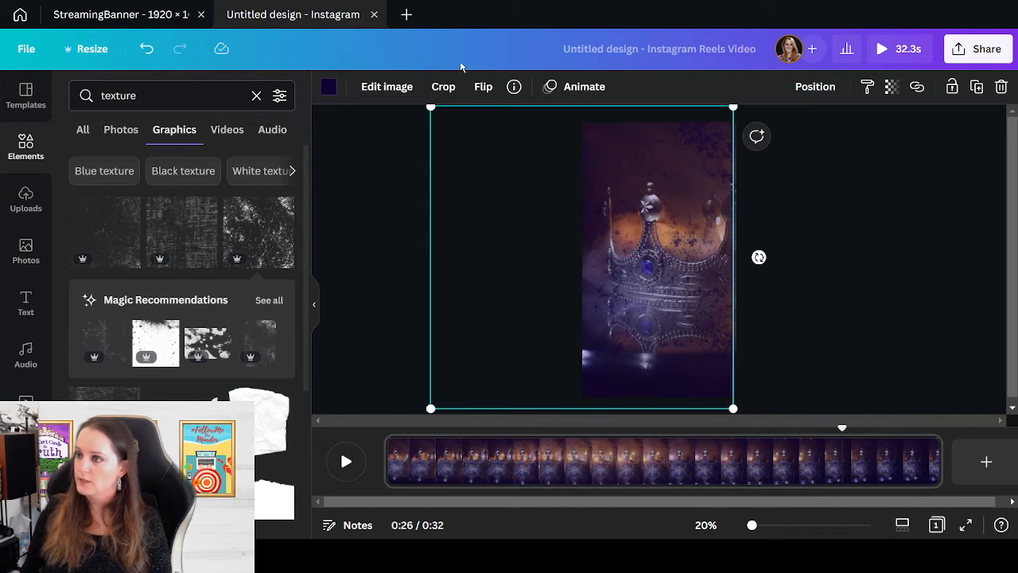
click(484, 87)
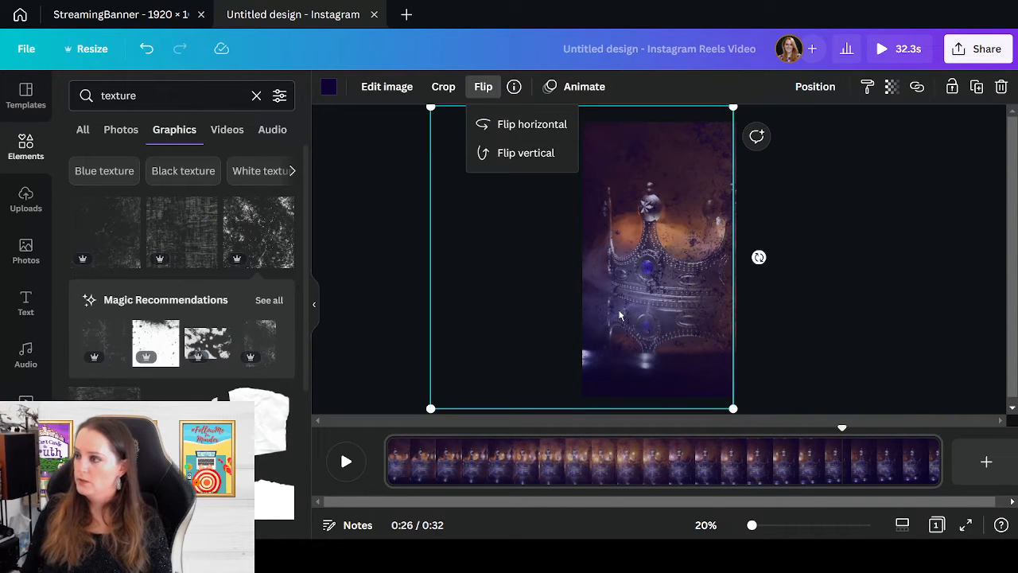
drag(485, 302, 632, 288)
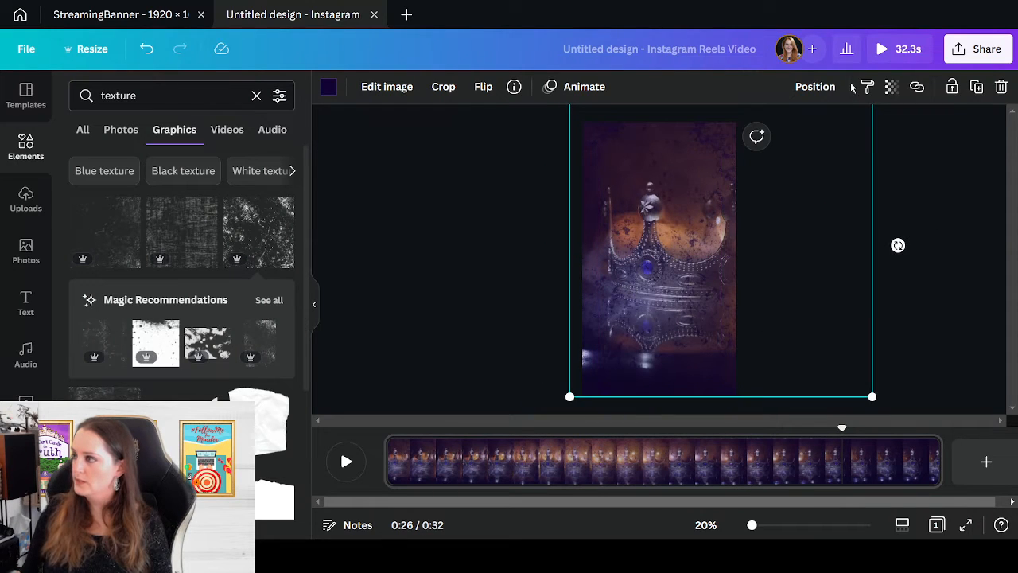
- Set the grunge texture's transparency to 54
click(891, 86)
drag(836, 148, 821, 149)
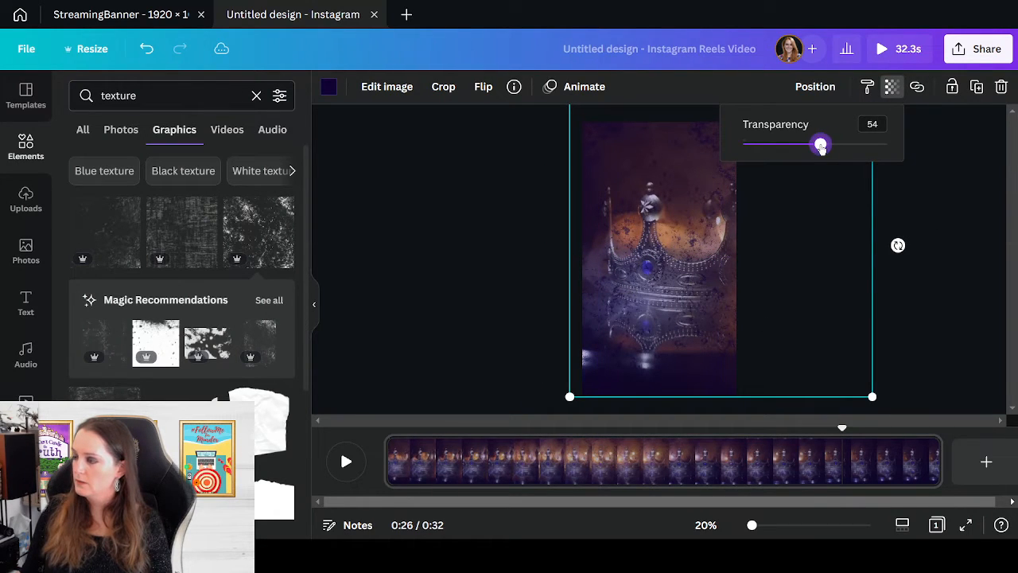
click(954, 362)
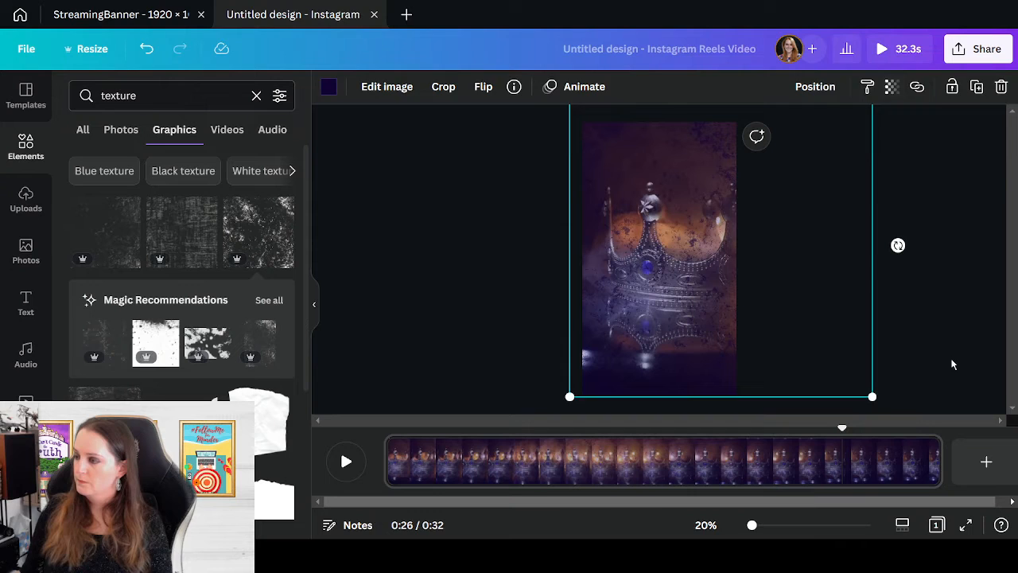
- Play the video from the beginning to preview the crown clip with its purple and texture overlays, then pause it
drag(841, 428, 355, 401)
click(348, 464)
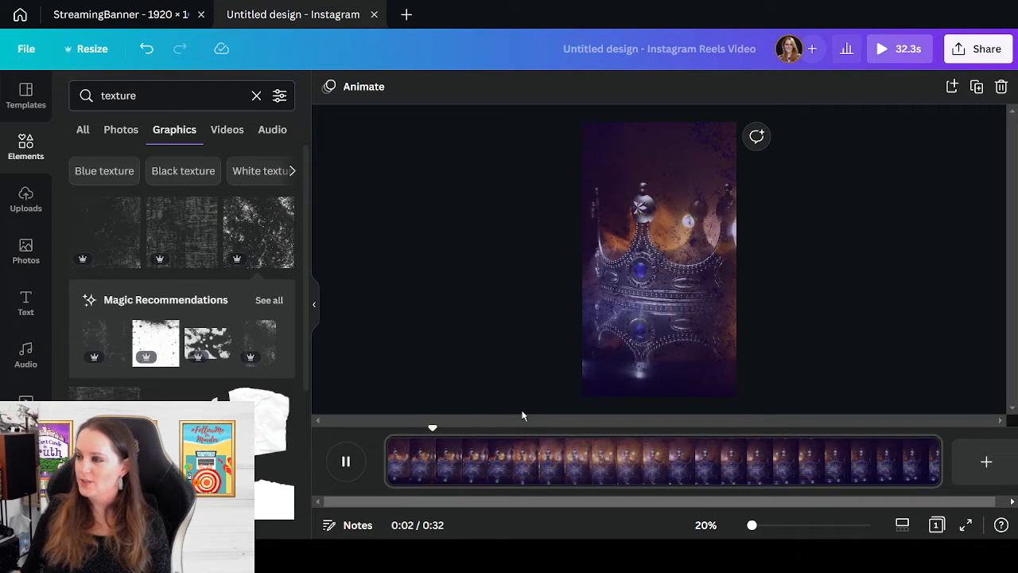
click(353, 473)
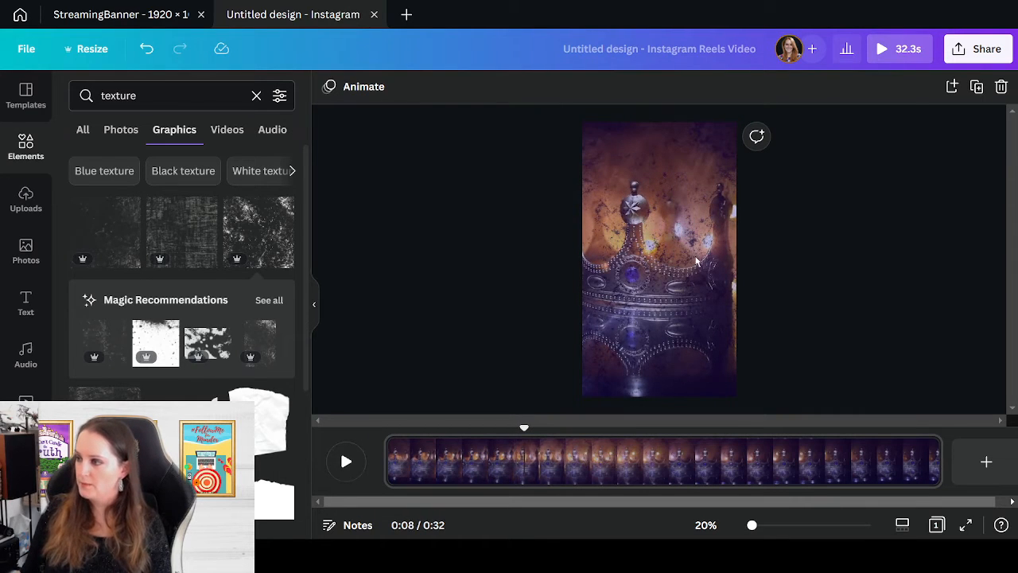
- Set the grunge texture's transparency to 23 and shift the texture left across the crown clip
click(694, 261)
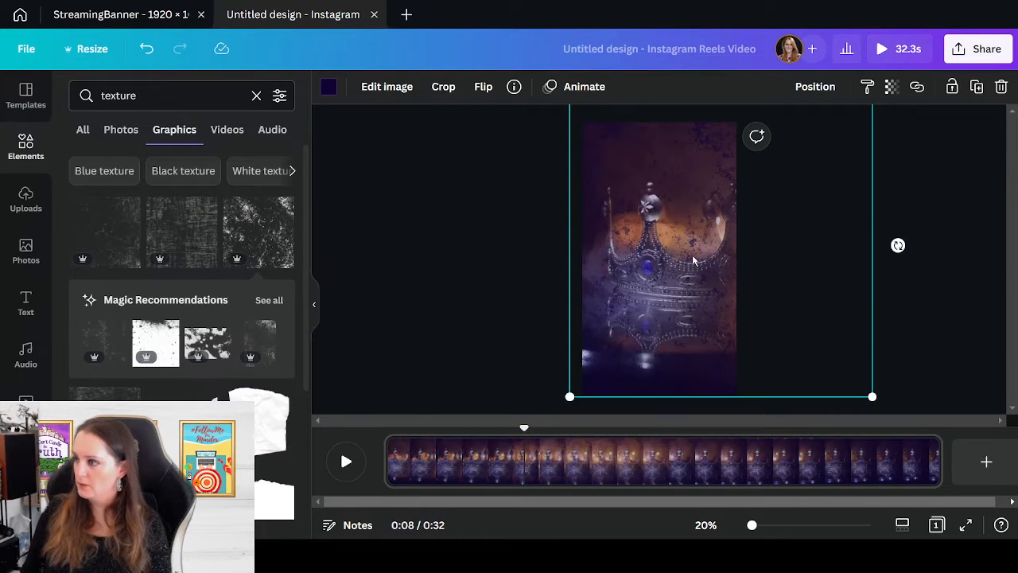
click(891, 86)
drag(820, 147, 776, 144)
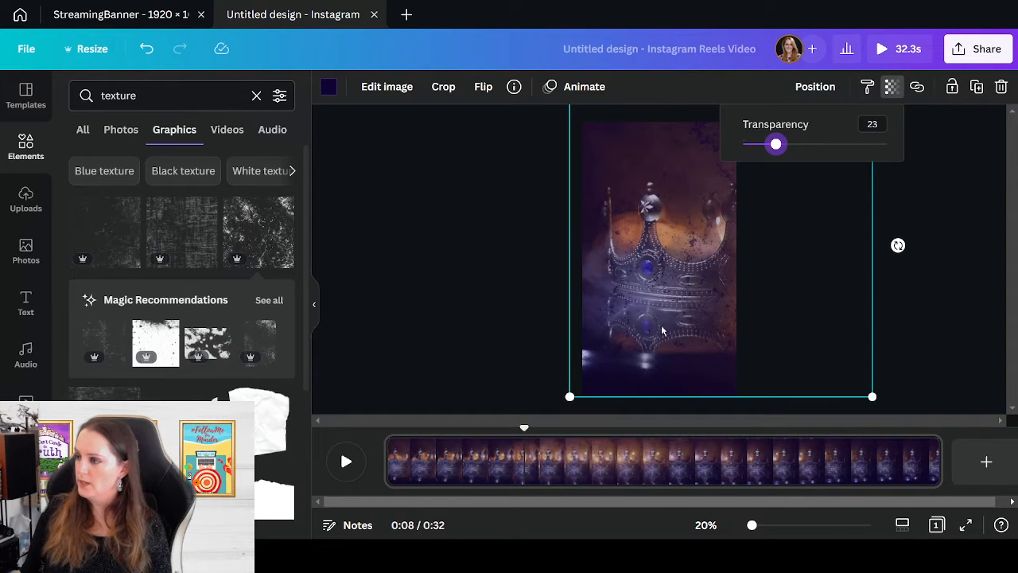
drag(662, 331, 537, 343)
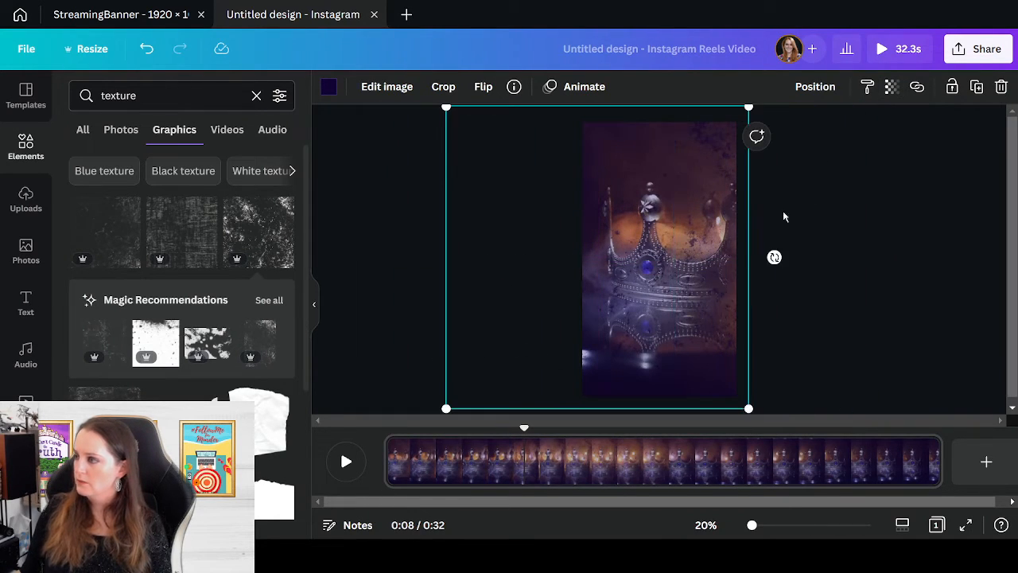
- Lower the grunge texture's transparency, shift it right so it covers the crown clip, and deselect it
click(890, 86)
drag(833, 144, 768, 142)
drag(523, 323, 641, 324)
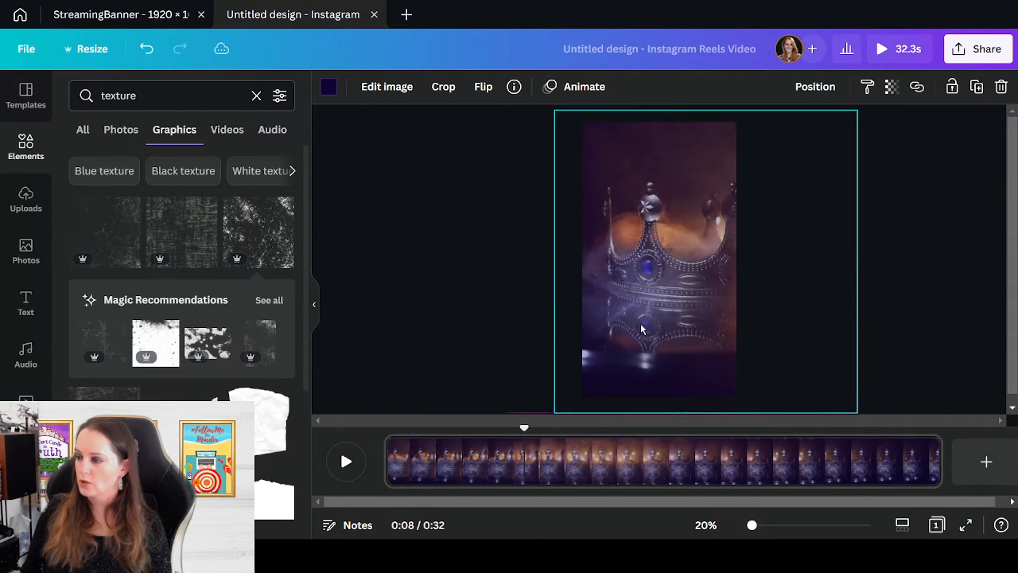
click(961, 312)
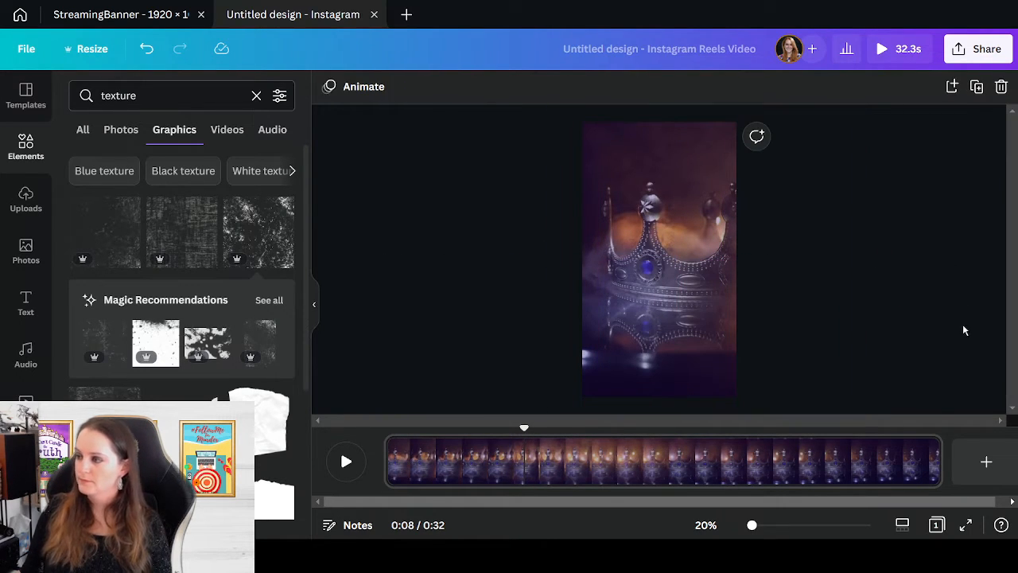
- Play the video for a few seconds to preview the softened textures over the crown, then pause it
click(347, 460)
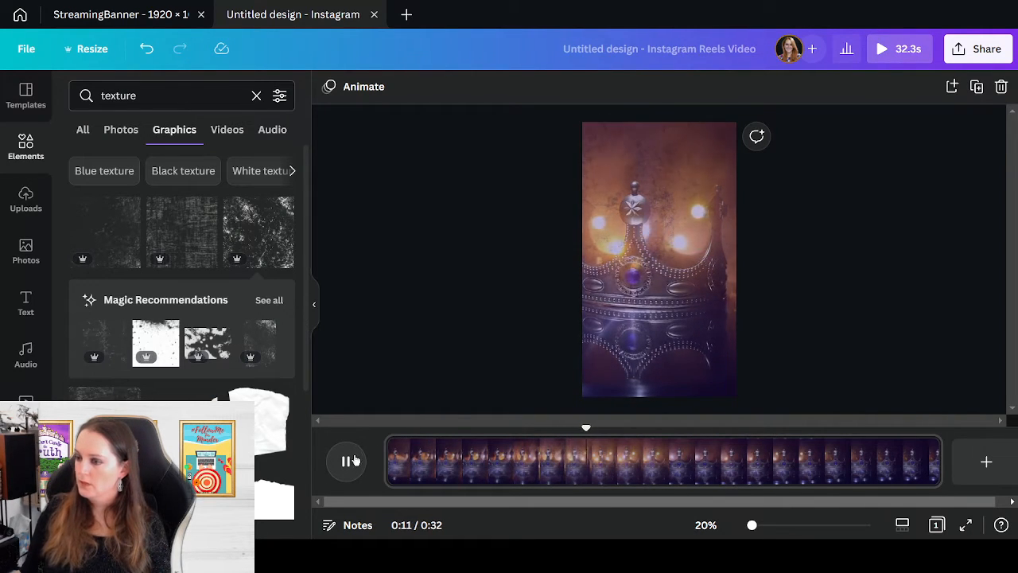
click(350, 461)
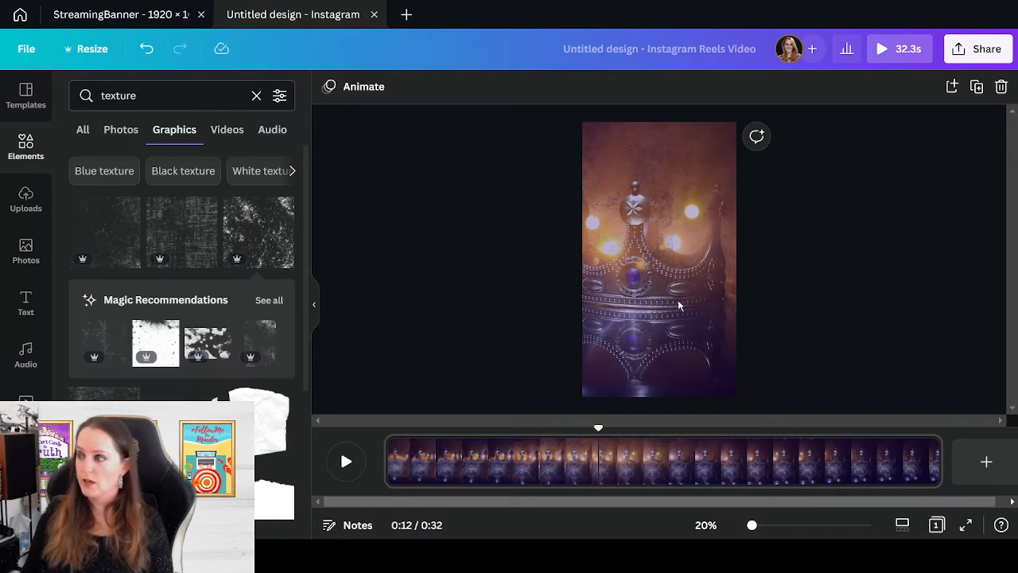
- Move the off-center grunge texture right so it spans the full width of the crown clip, then deselect it
click(634, 183)
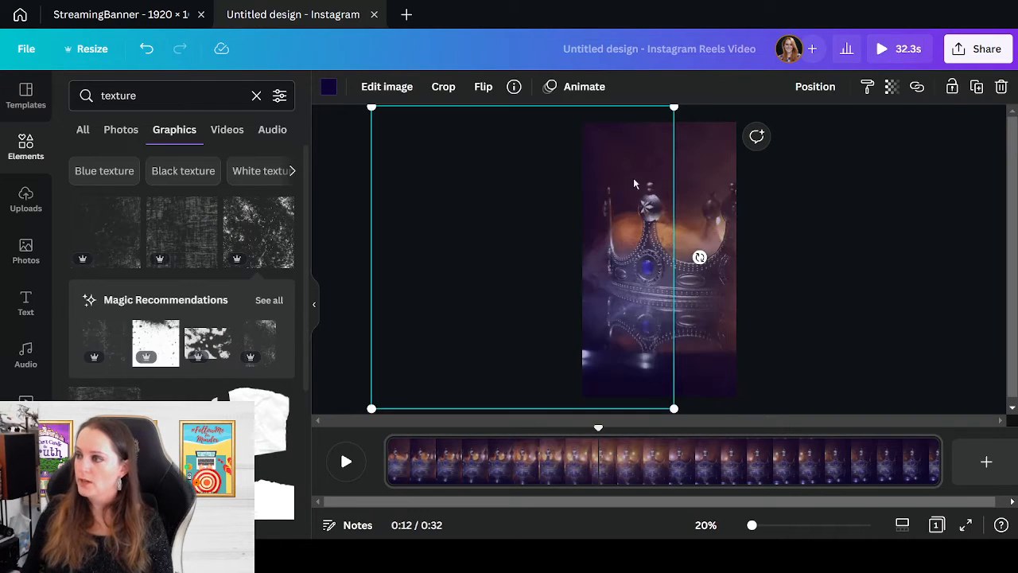
click(852, 323)
drag(598, 426, 668, 425)
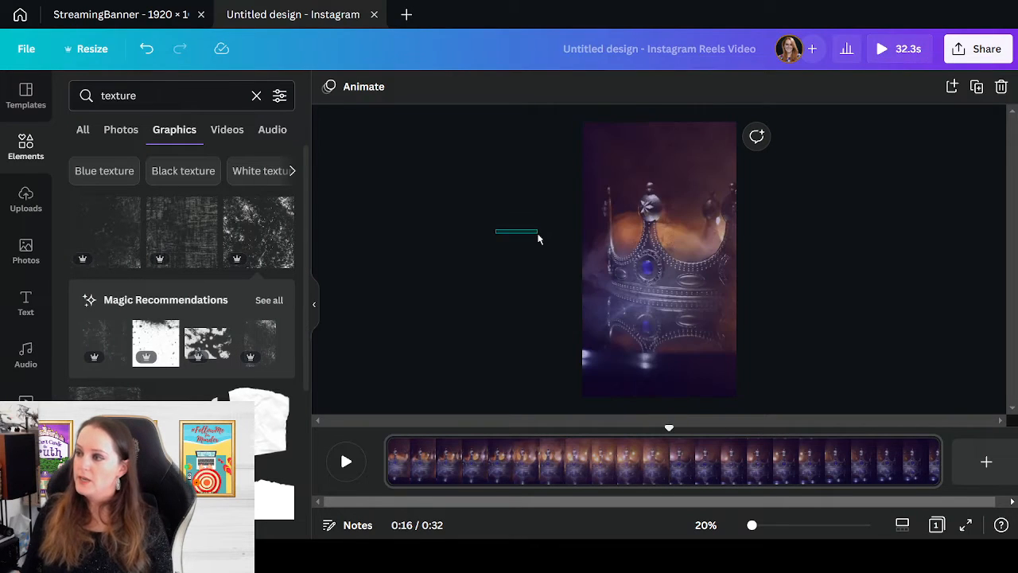
drag(548, 309, 679, 305)
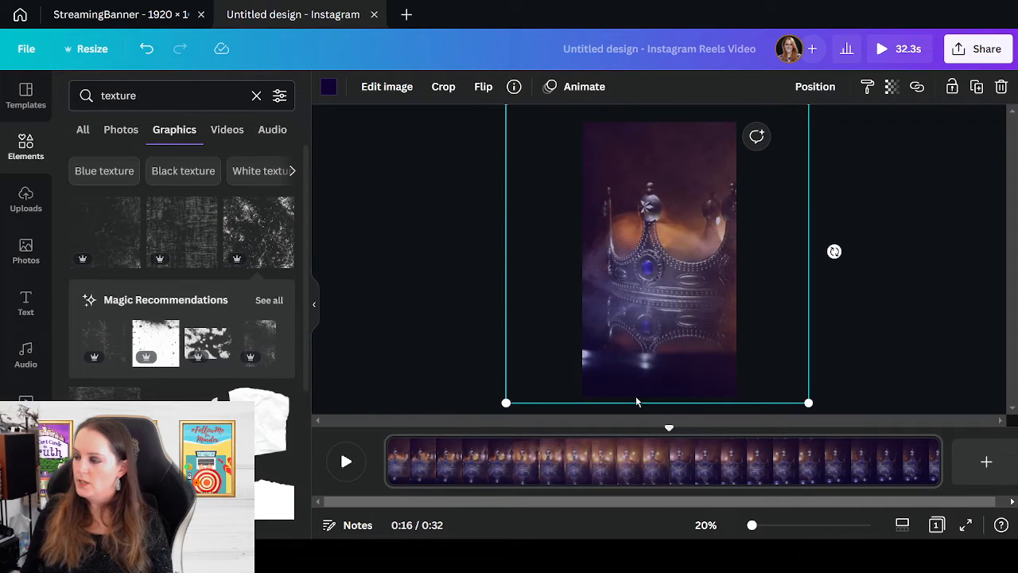
click(954, 365)
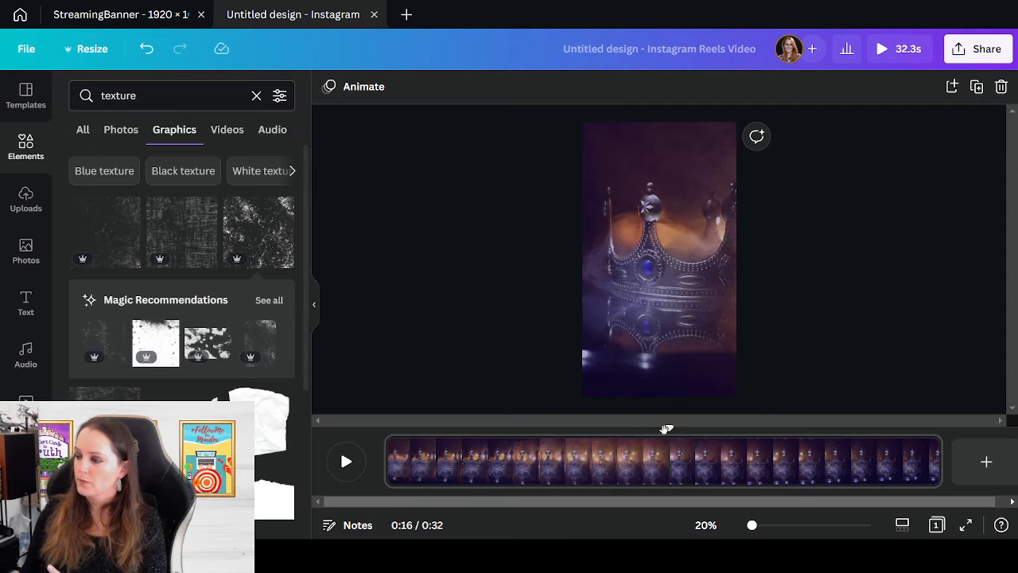
- Trim the crown clip at both ends to 12.8 s and play the shortened video to check it
drag(666, 429, 545, 423)
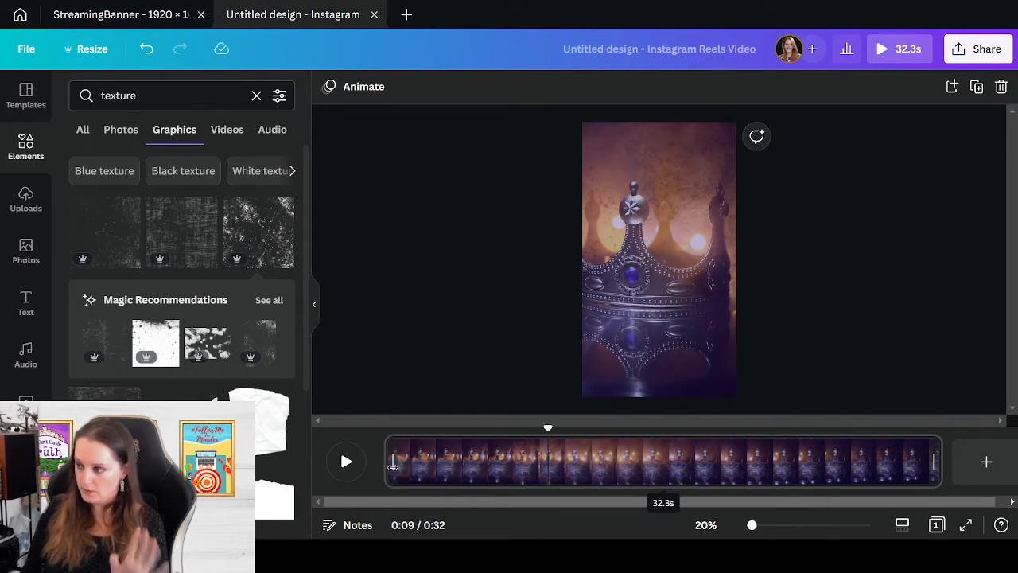
drag(391, 461, 516, 459)
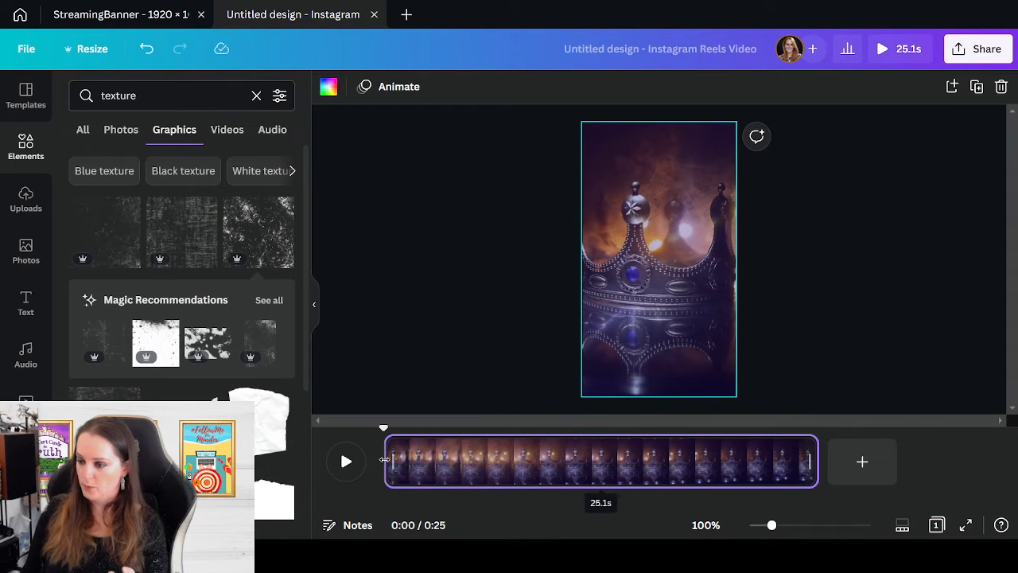
drag(398, 461, 422, 461)
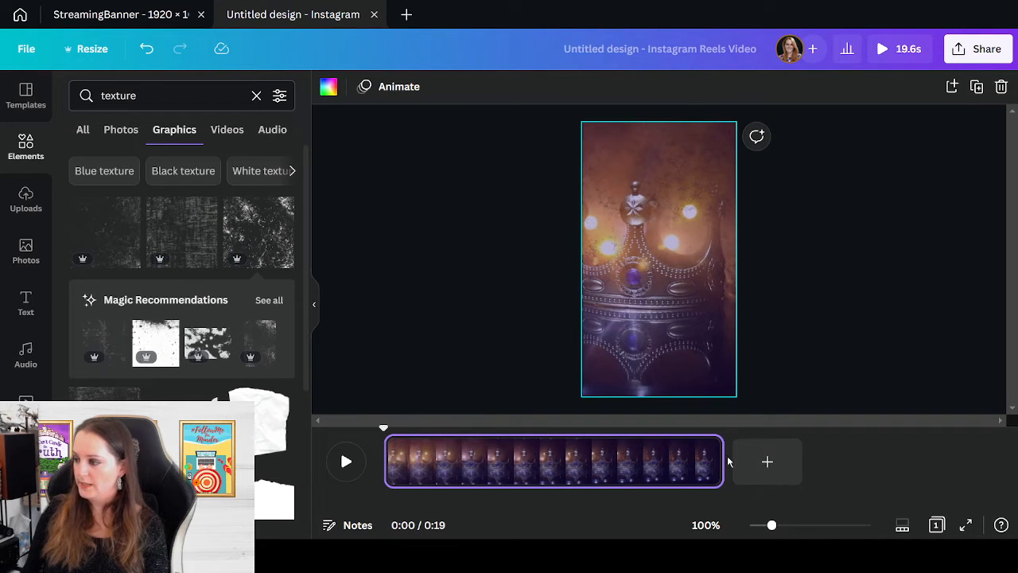
drag(712, 461, 525, 451)
drag(389, 454, 315, 450)
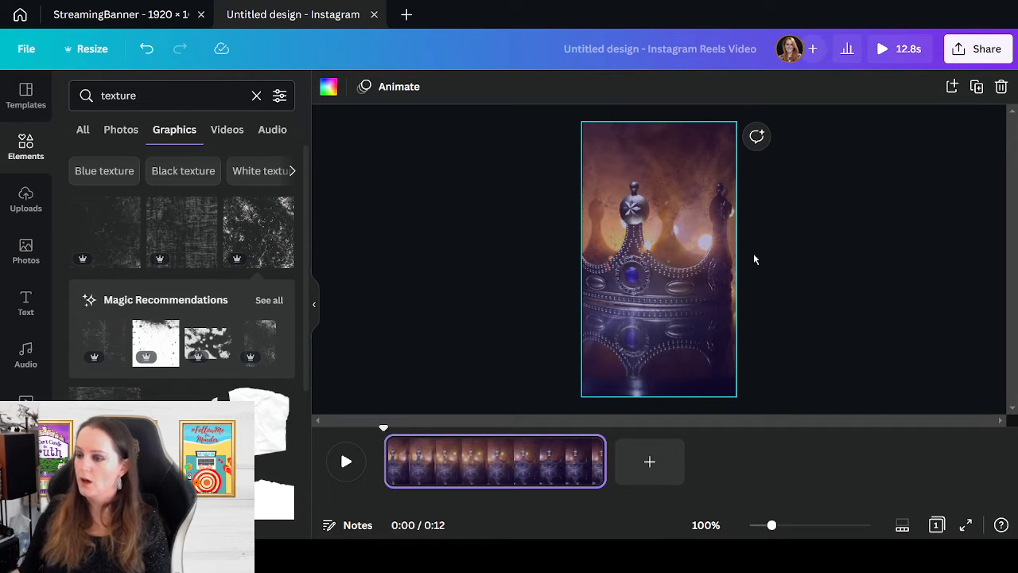
click(348, 462)
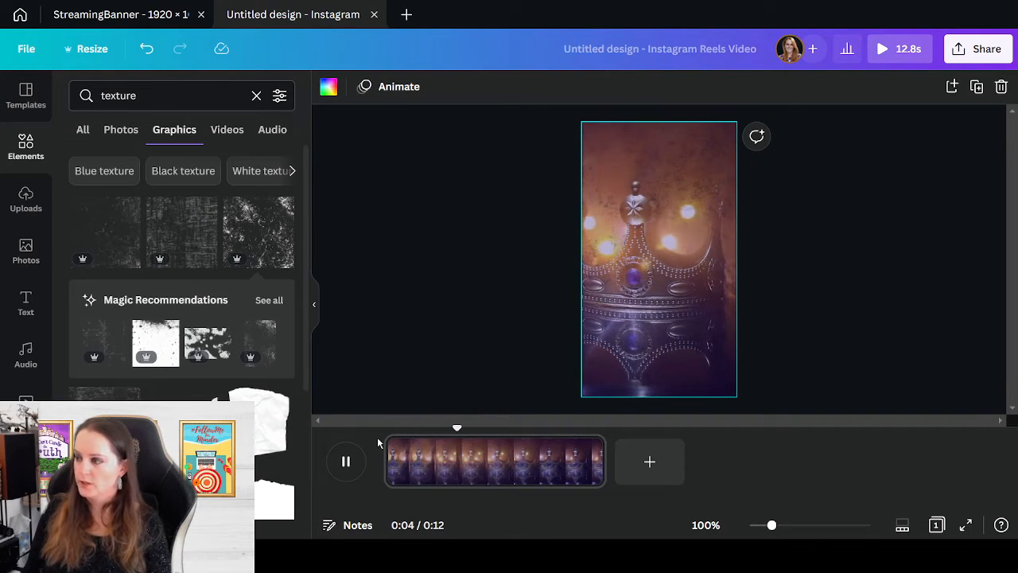
click(351, 469)
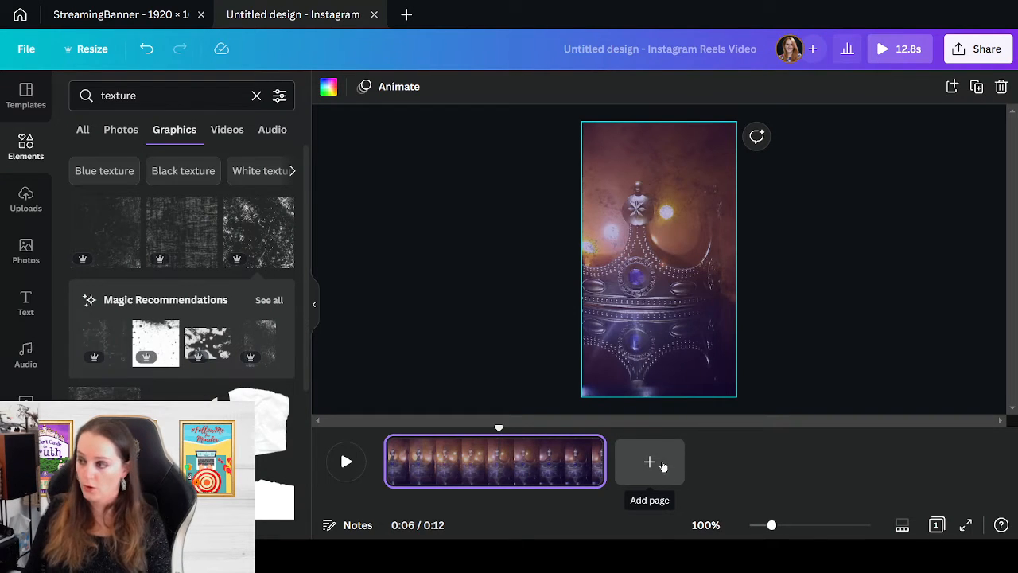
- Add a brand-font heading in the upper part of the video reading "Heavy is the head that wears the crown"
click(26, 310)
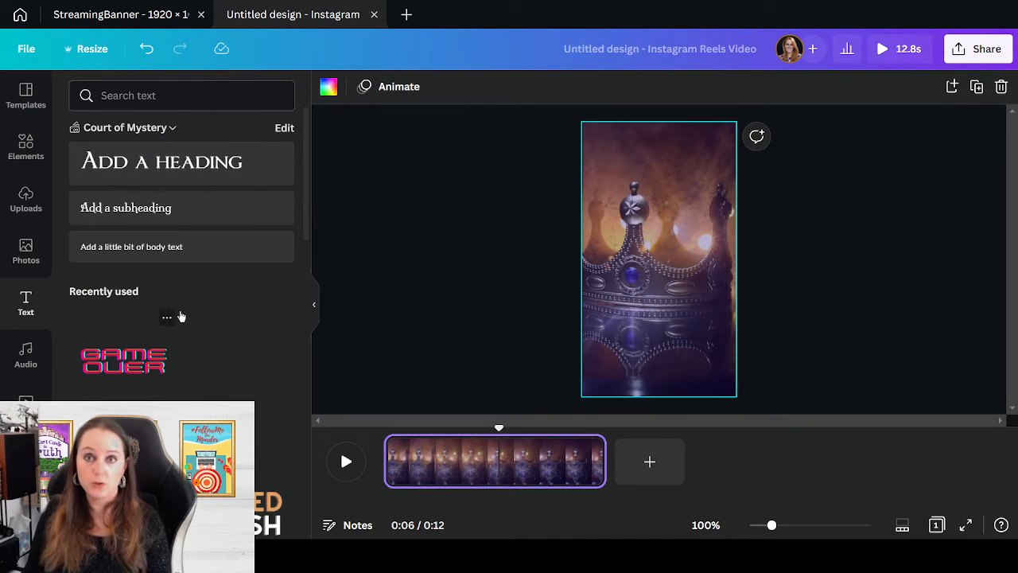
click(155, 171)
drag(628, 256, 582, 249)
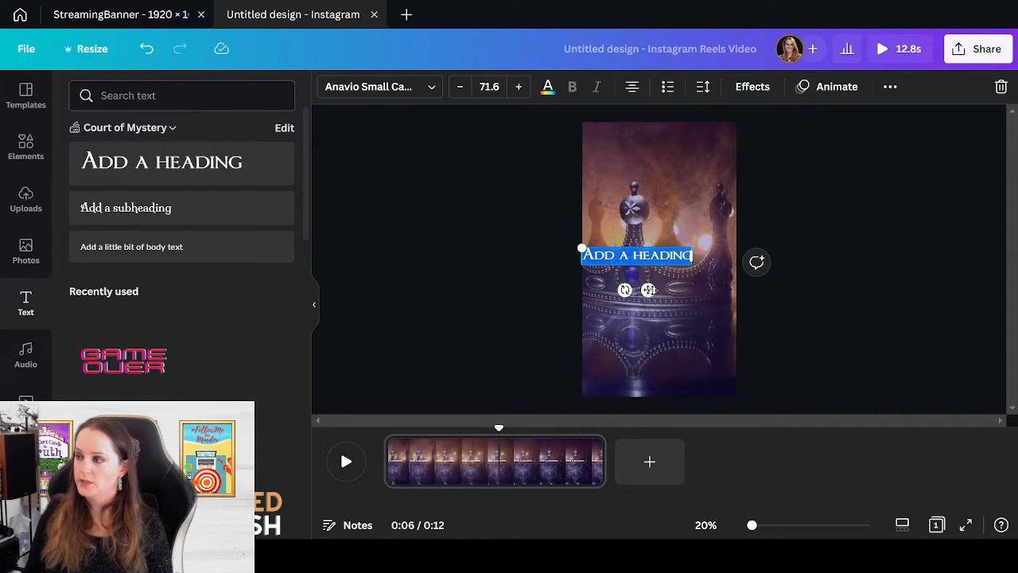
drag(647, 291, 663, 211)
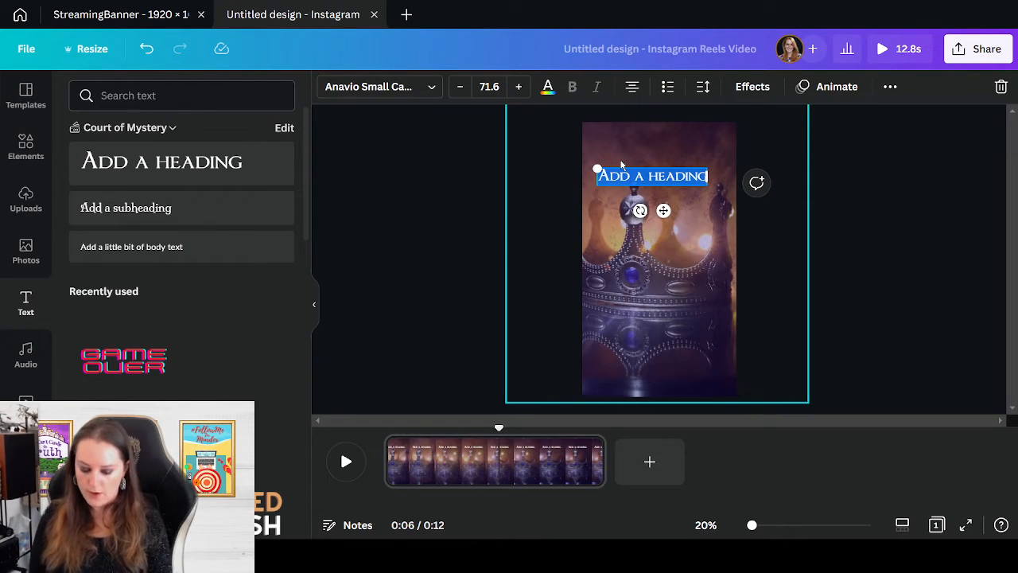
text(Heavy)
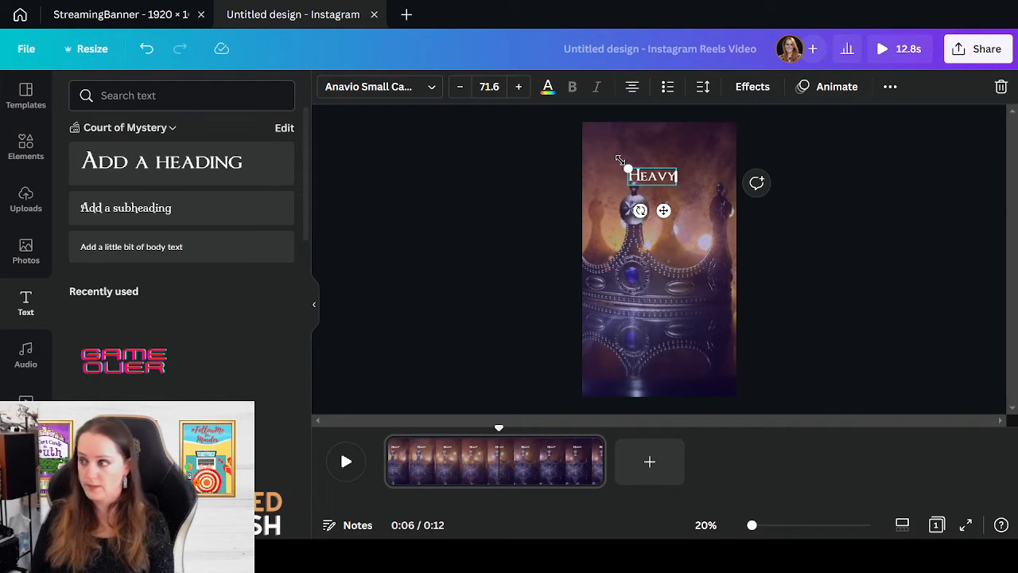
text(is the head that)
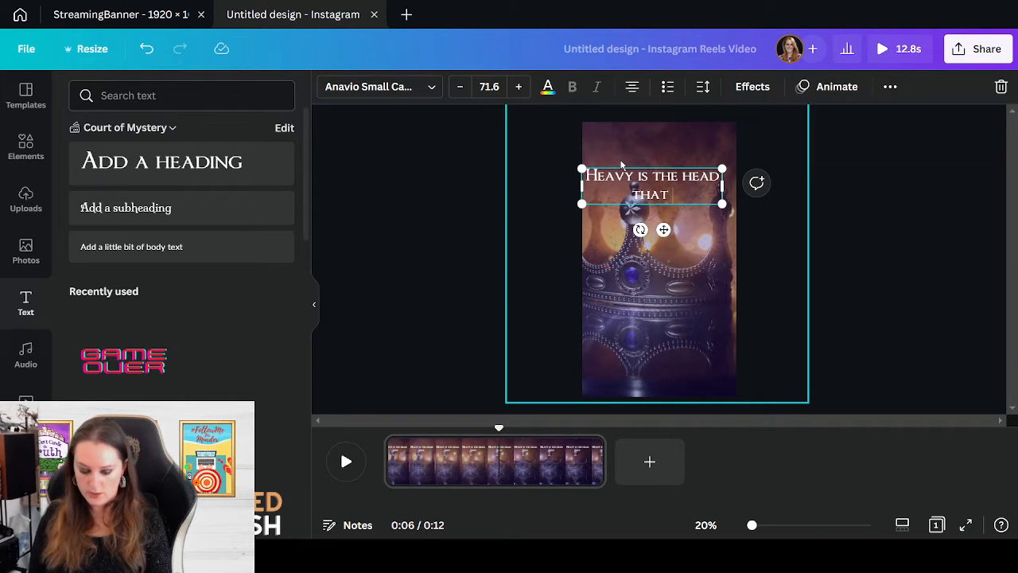
text( wears the crown)
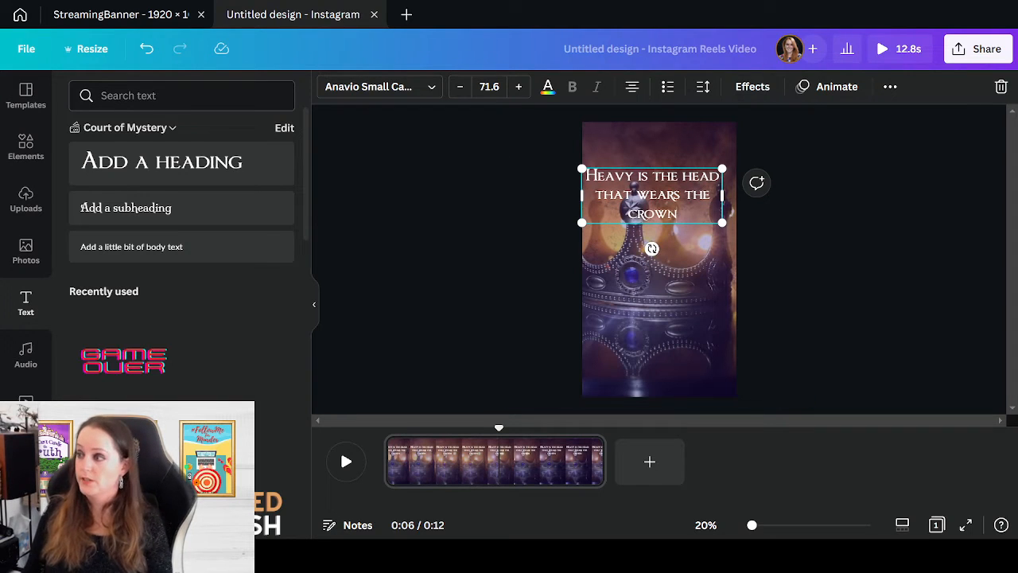
- Narrow the quote's text box to five lines, enlarge the text to size 136, and center it on the page
drag(721, 194, 660, 199)
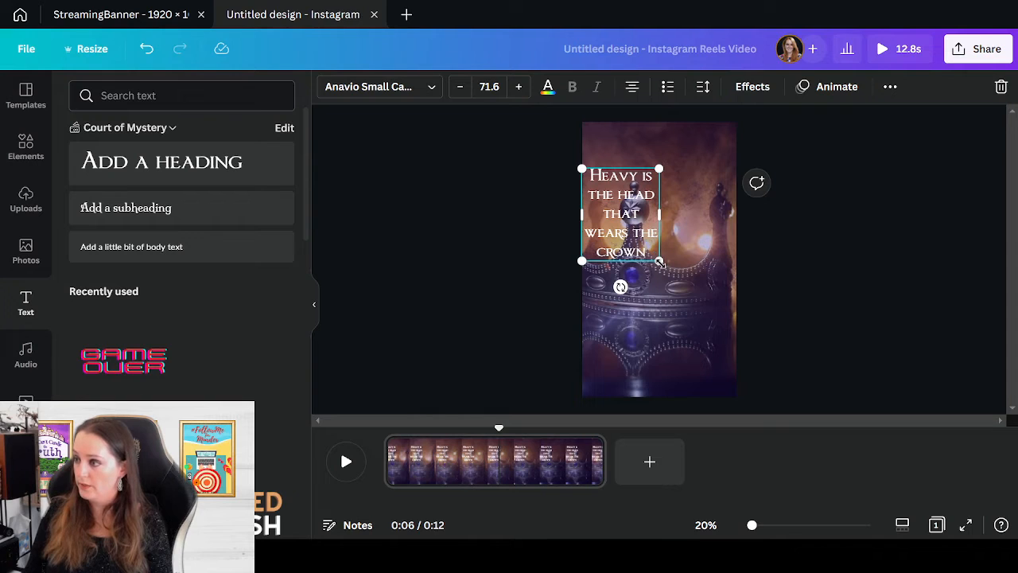
drag(659, 261, 728, 344)
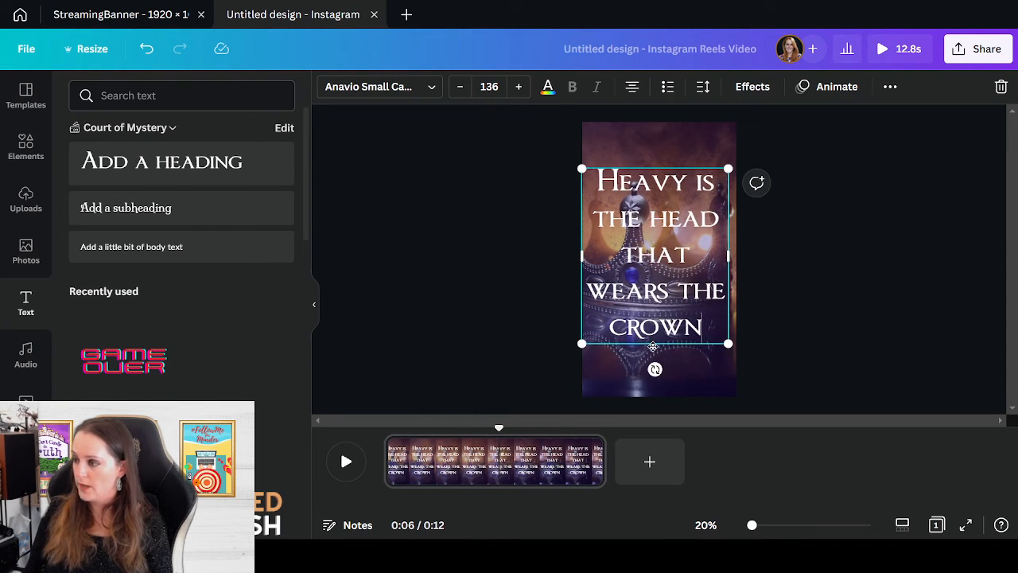
mouse_move(652, 347)
mouse_down()
mouse_move(668, 342)
mouse_move(656, 342)
mouse_up()
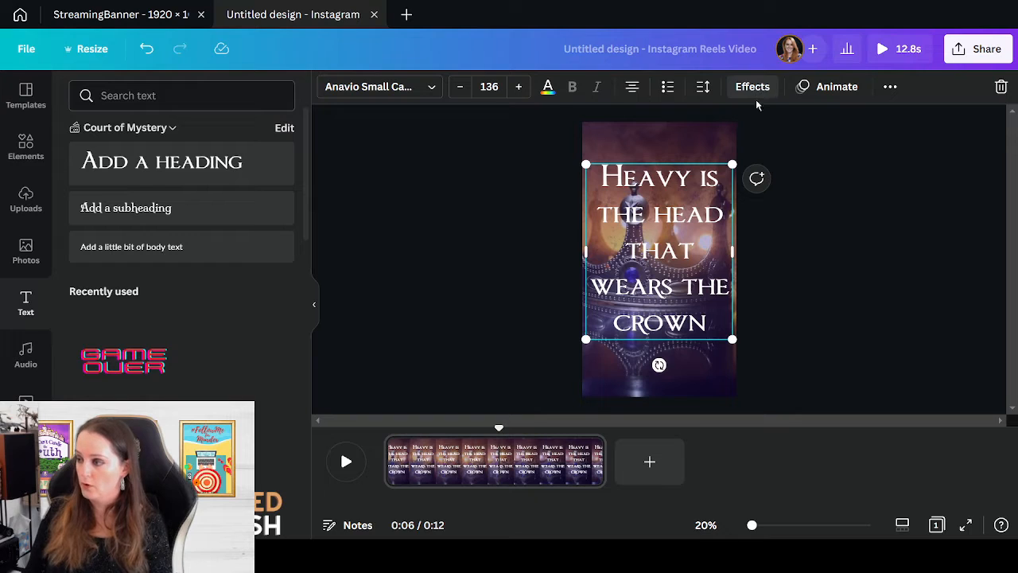
- Color the quote with the Regal Theme orange and apply the glowing Neon effect at intensity 100
click(547, 86)
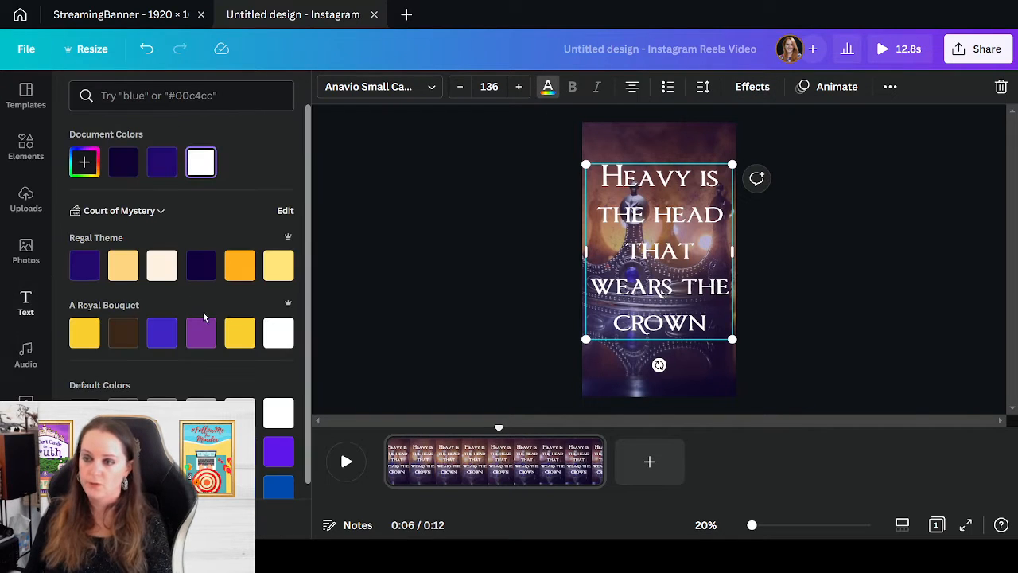
click(241, 267)
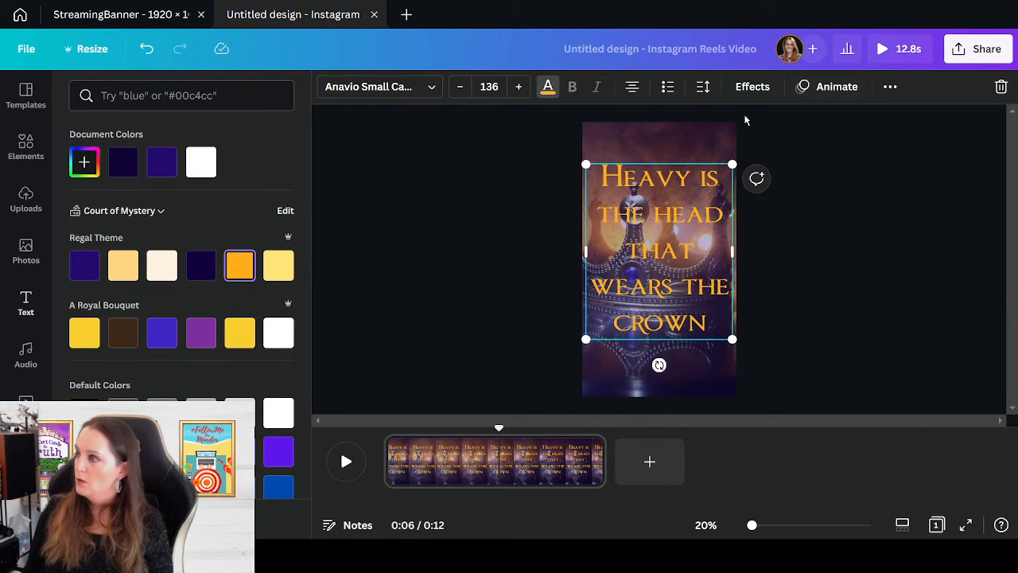
click(741, 88)
click(165, 385)
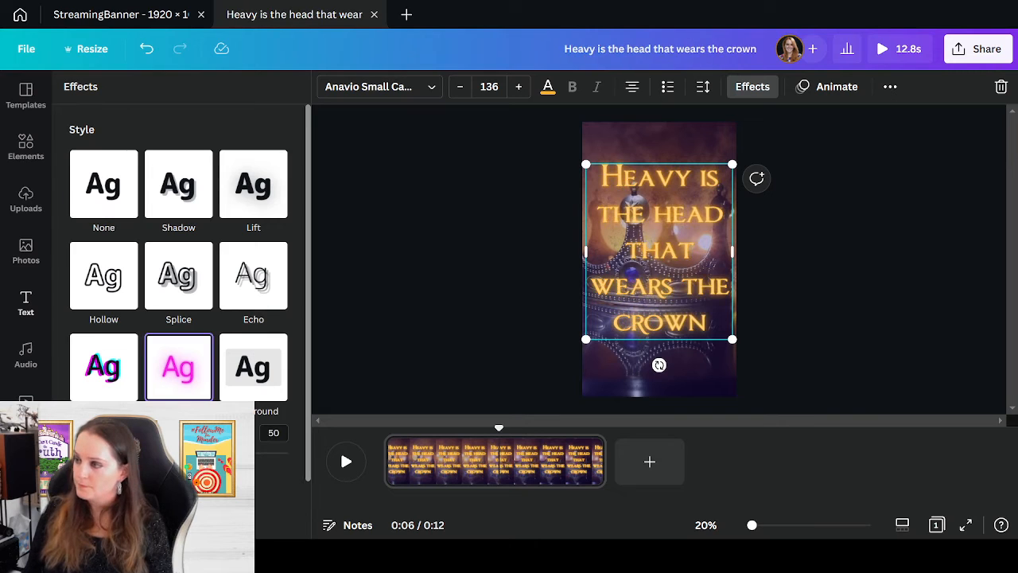
drag(178, 453, 291, 475)
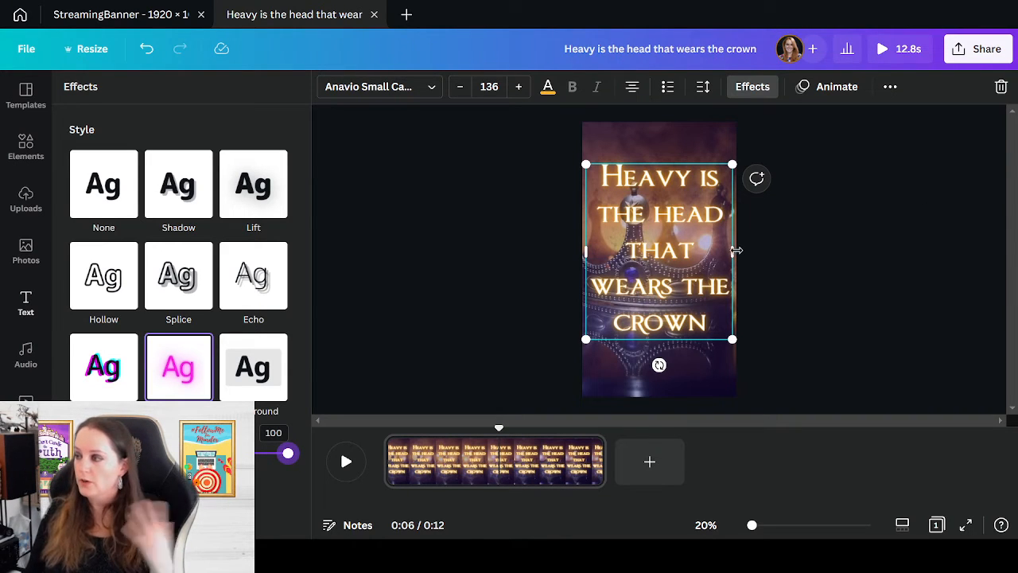
- Reduce the quote's line spacing so its five lines sit closer together
click(702, 87)
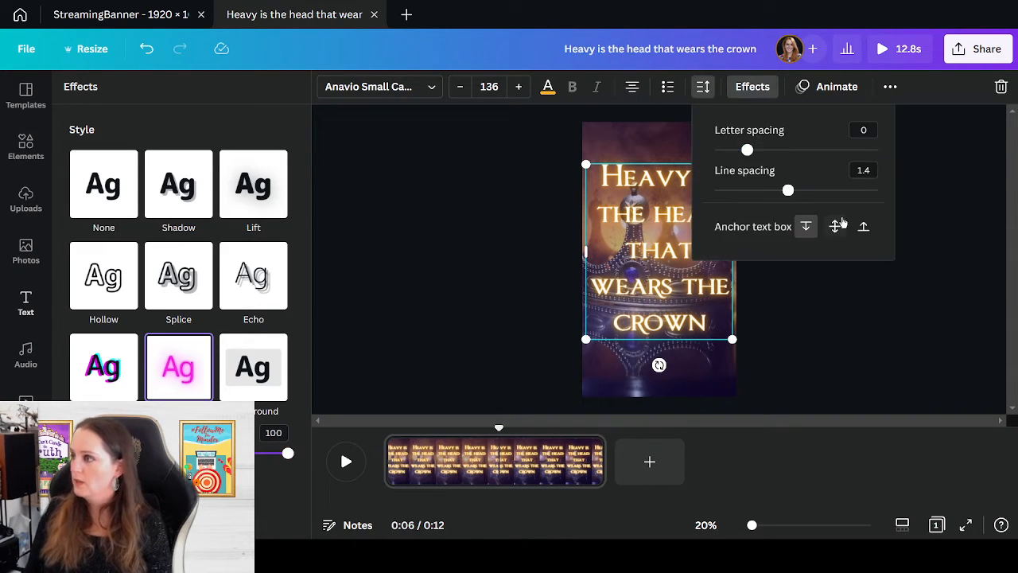
drag(788, 190, 768, 191)
click(845, 343)
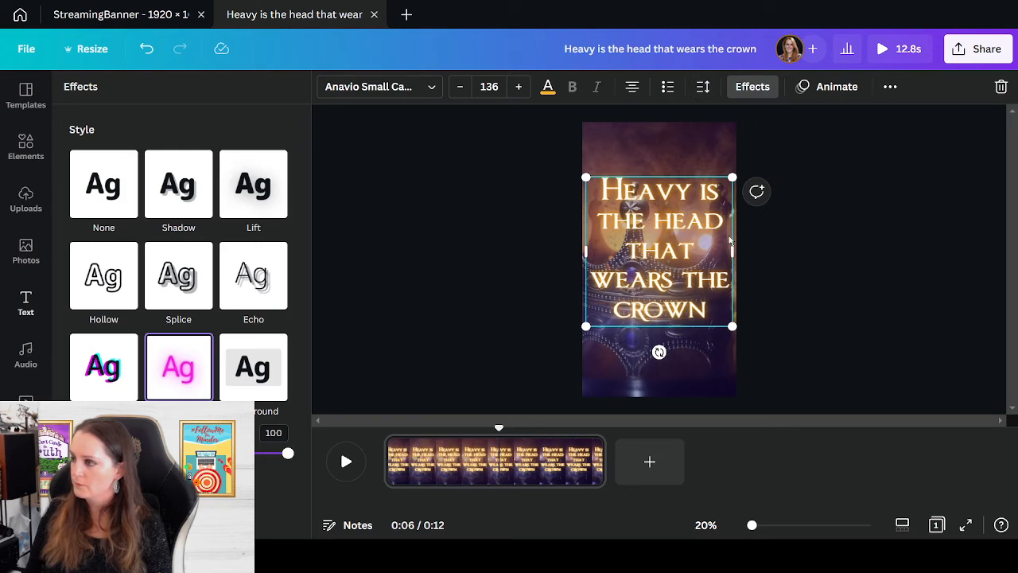
- Narrow the quote to seven lines, enlarge its text to size 151, center it over the crown, and deselect it
drag(730, 253, 696, 256)
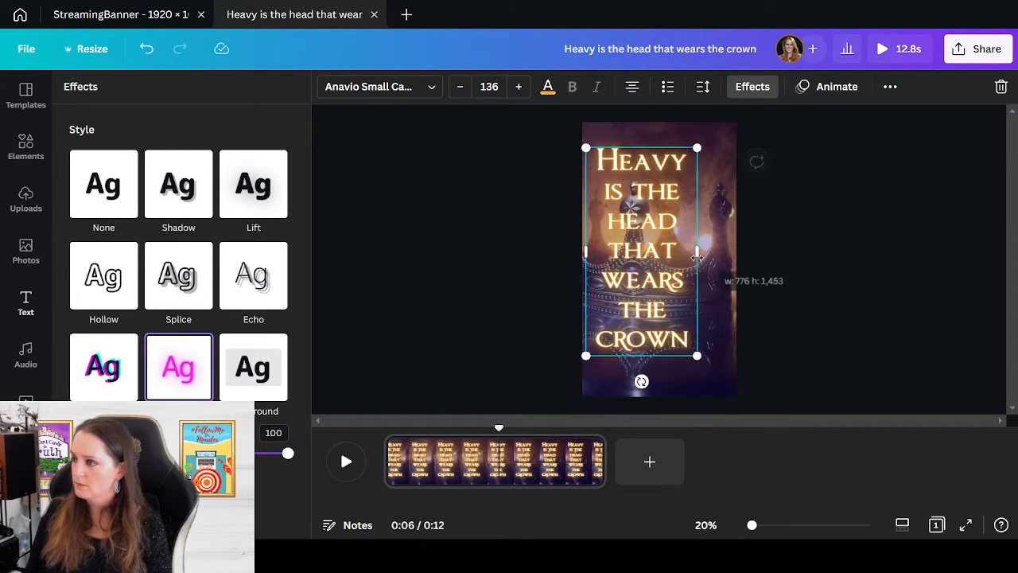
mouse_move(663, 357)
mouse_down()
mouse_move(672, 350)
mouse_move(732, 363)
mouse_move(725, 380)
mouse_move(664, 367)
mouse_up()
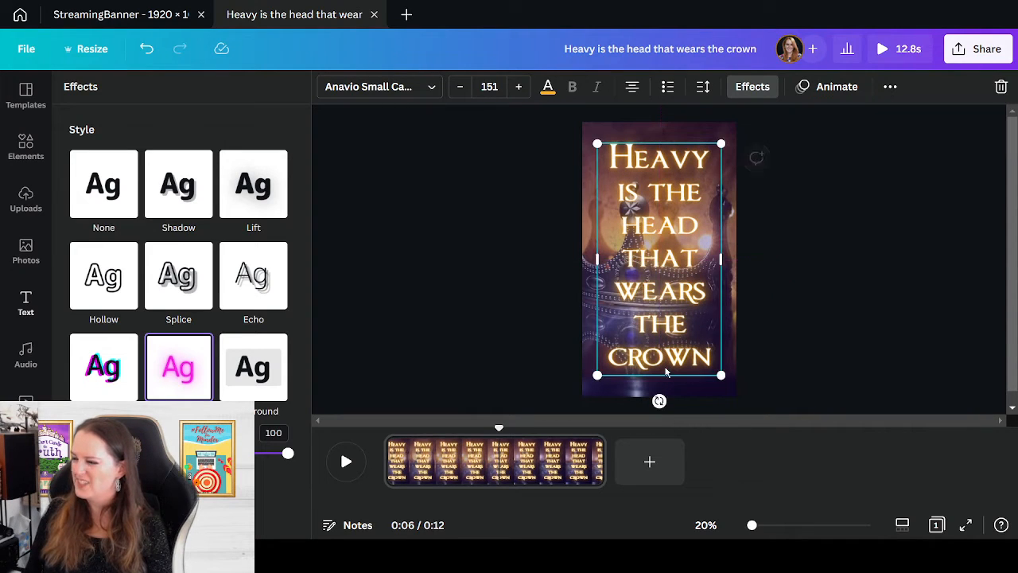
click(878, 359)
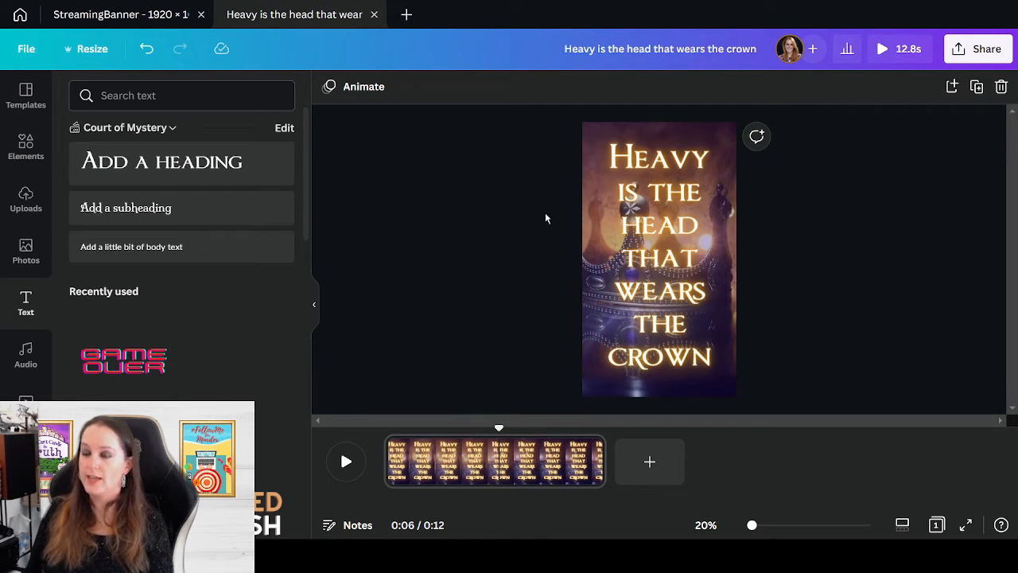
- Reduce the seven-line quote's text to size 143, recenter it on the page, and deselect it
click(629, 293)
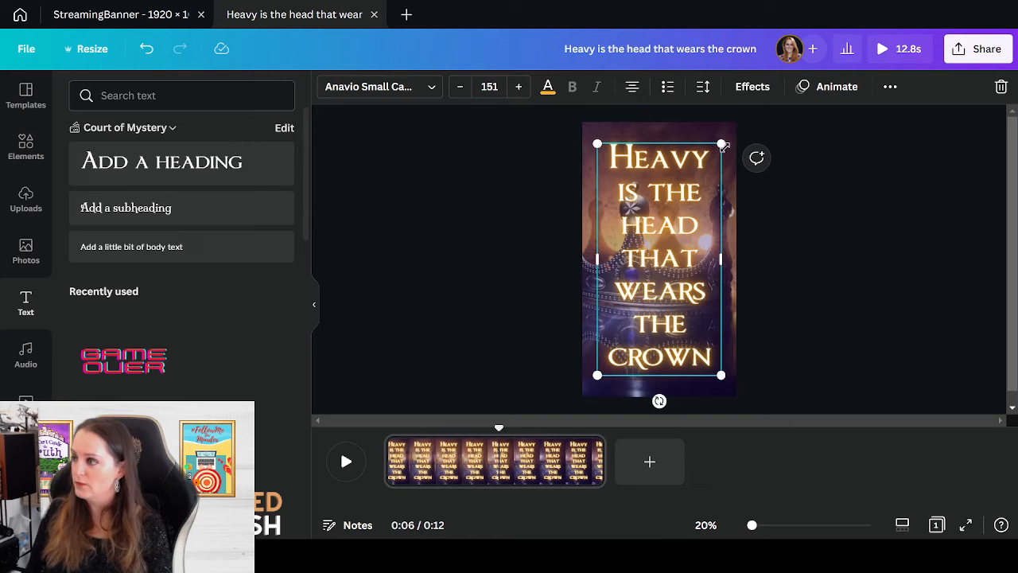
drag(721, 144, 714, 155)
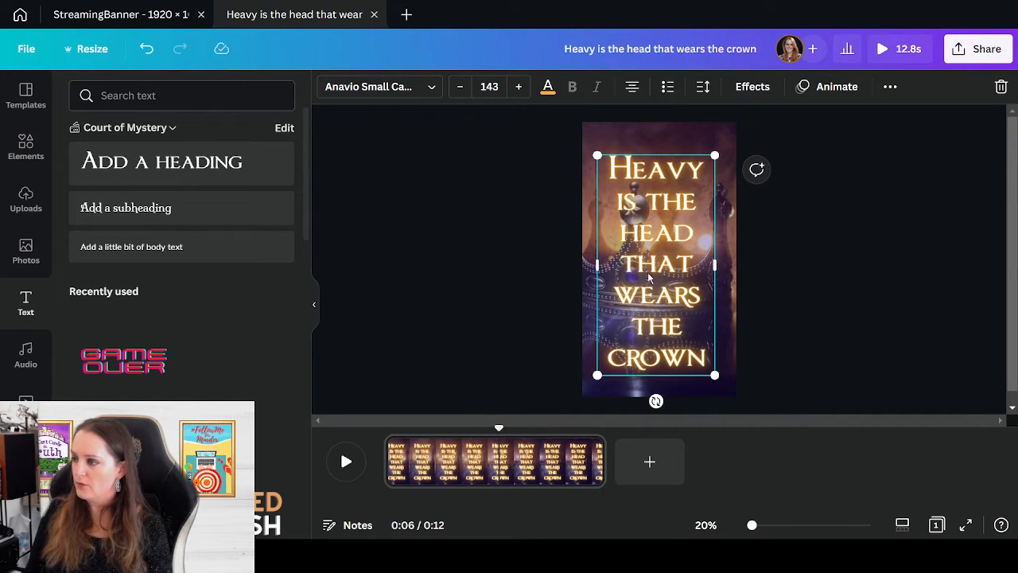
drag(650, 277, 653, 271)
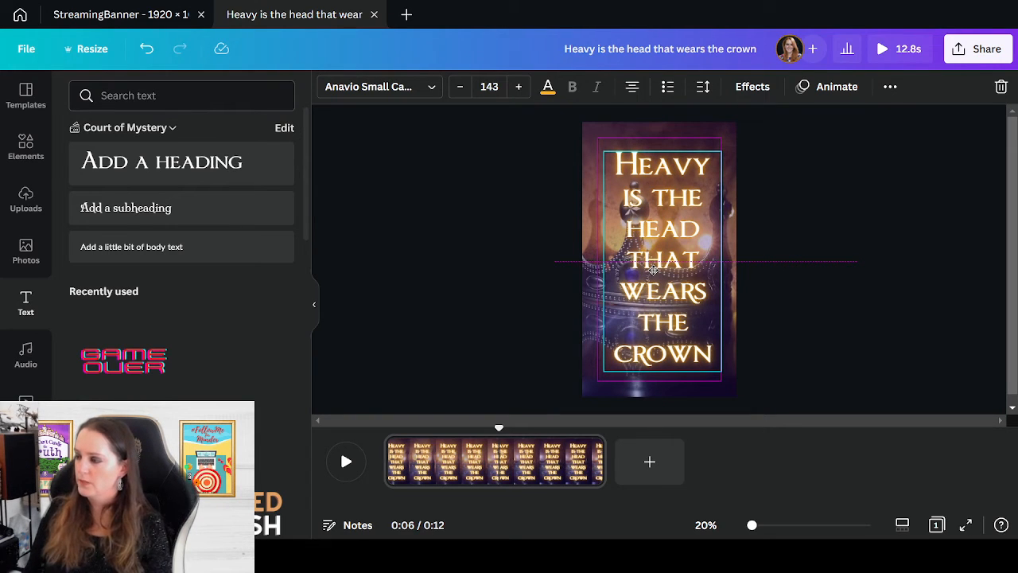
drag(653, 270, 648, 269)
click(846, 307)
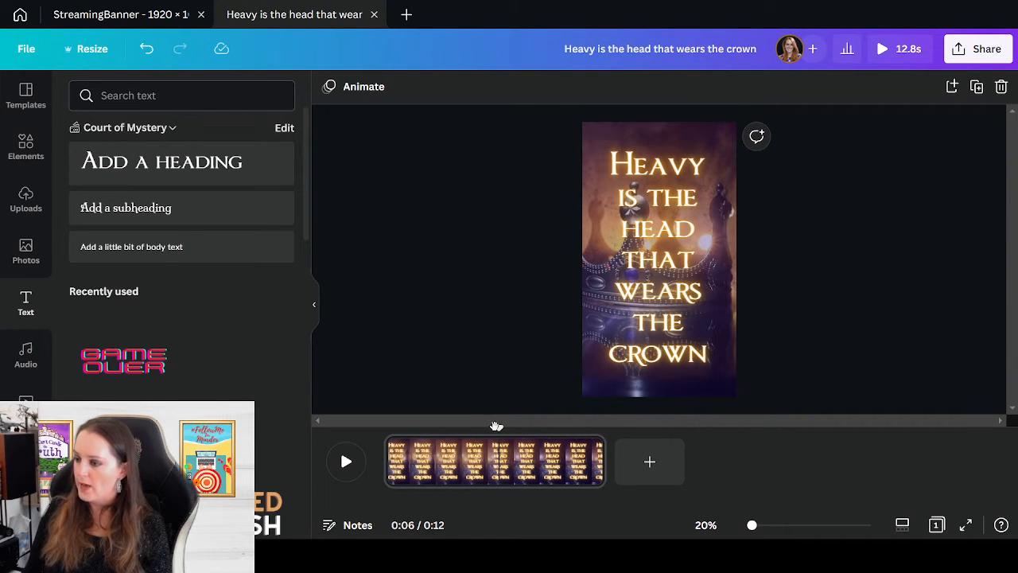
- Trim the start of the crown clip to shorten the page to 7.8 seconds, and preview the playback
drag(498, 422, 385, 418)
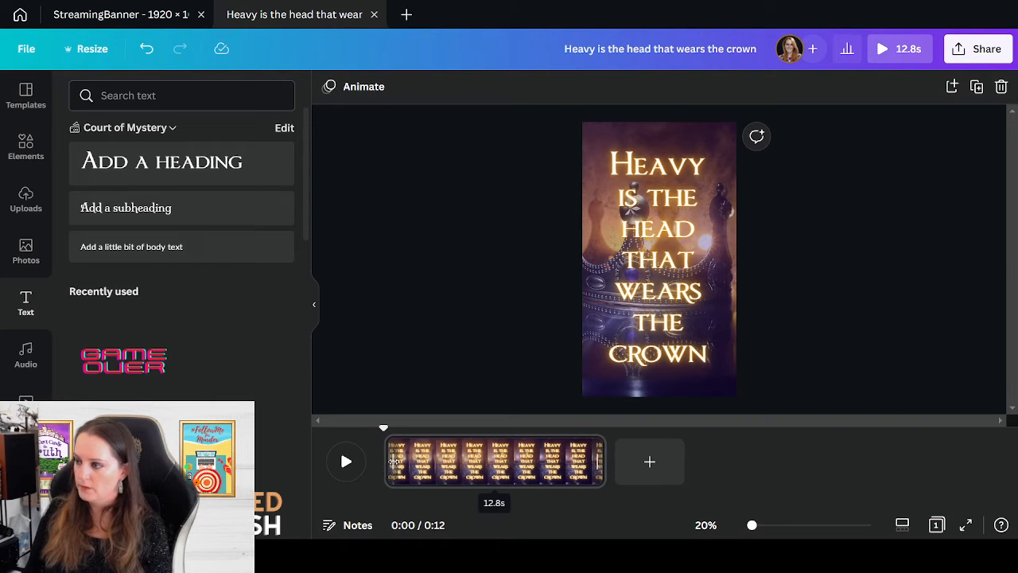
drag(391, 461, 482, 463)
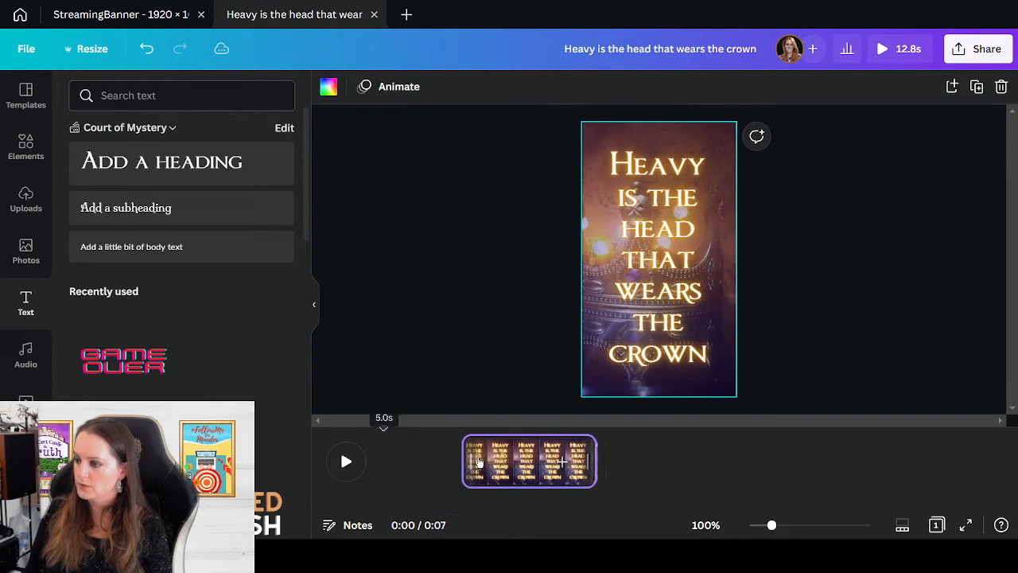
click(351, 467)
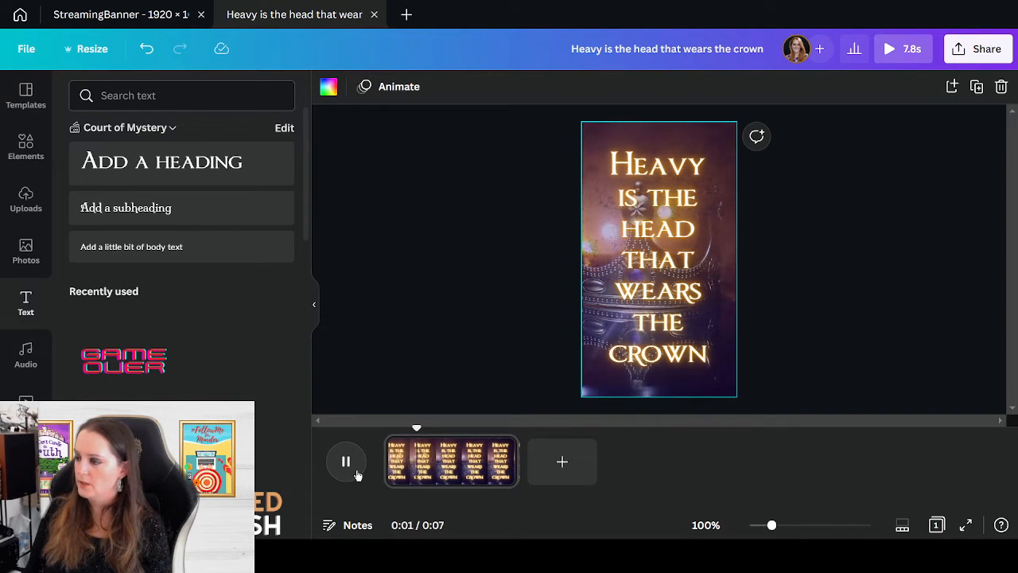
click(357, 475)
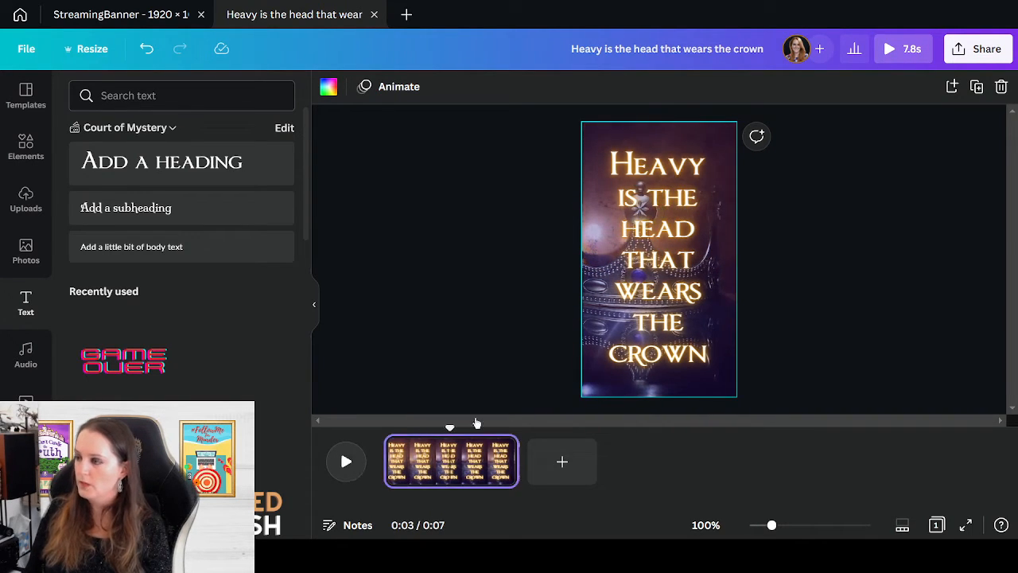
- Apply the Breathe text animation to the quote and deselect it
click(685, 273)
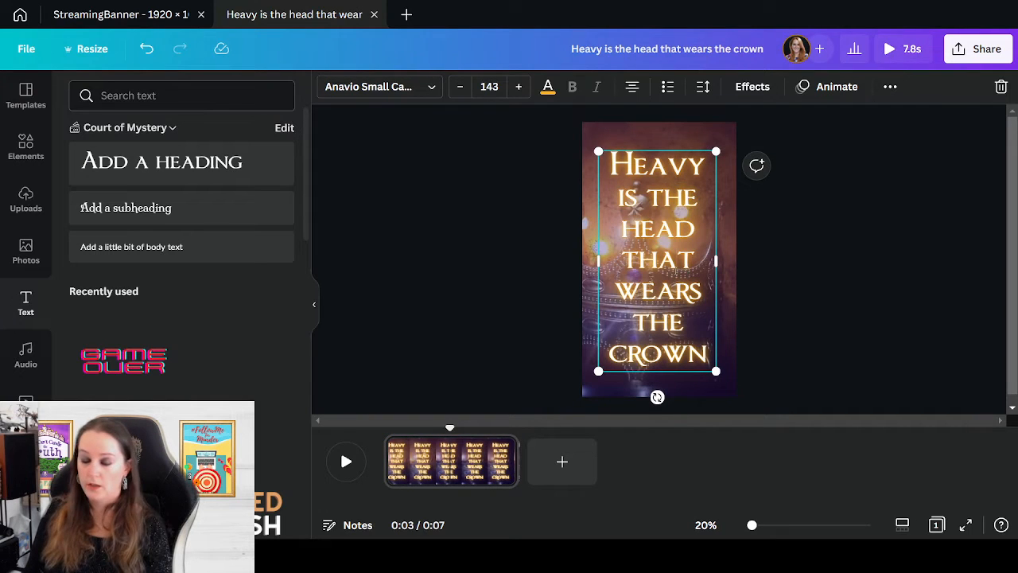
click(835, 91)
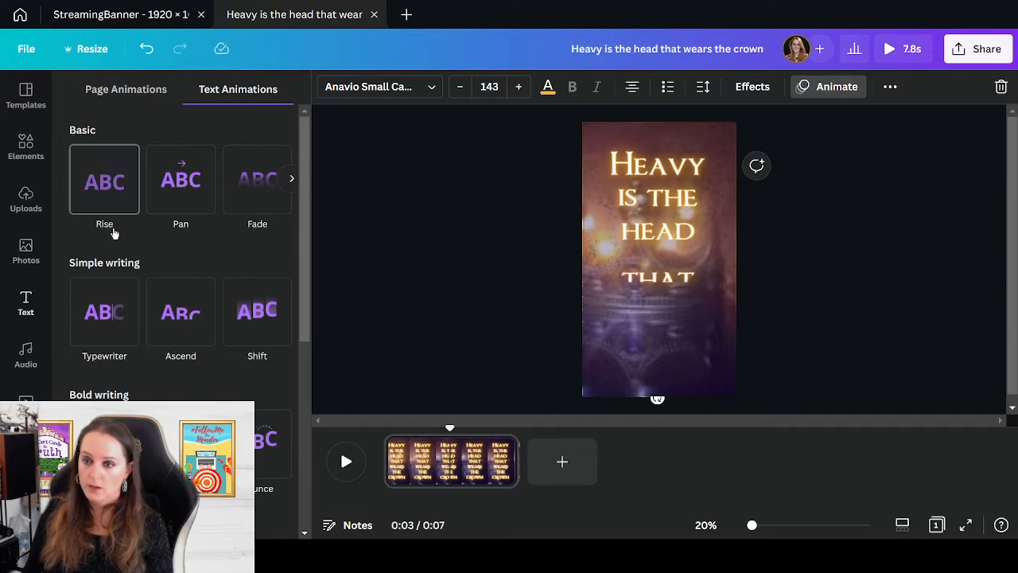
scroll(127, 252, down, 2)
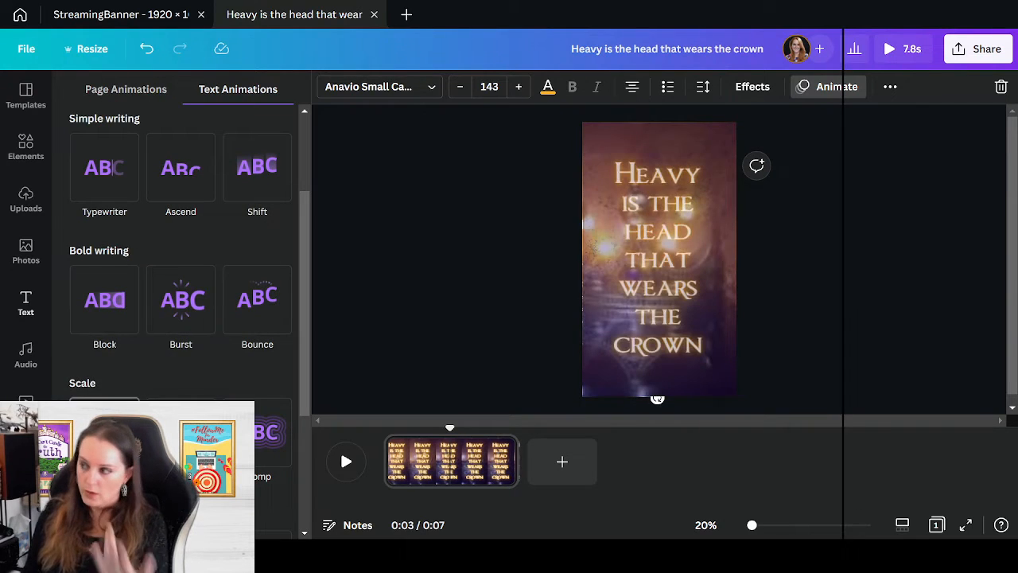
click(105, 429)
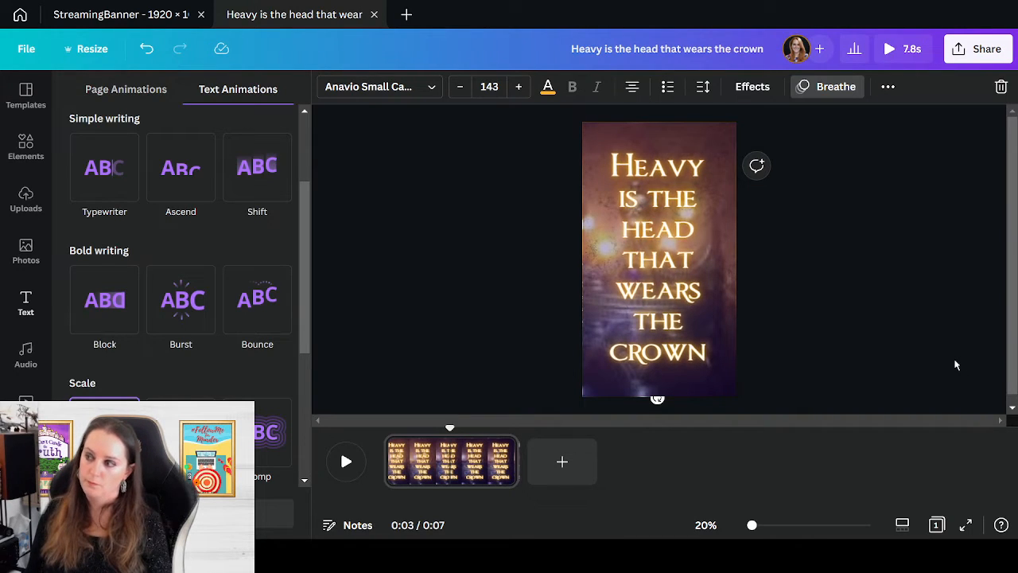
click(857, 350)
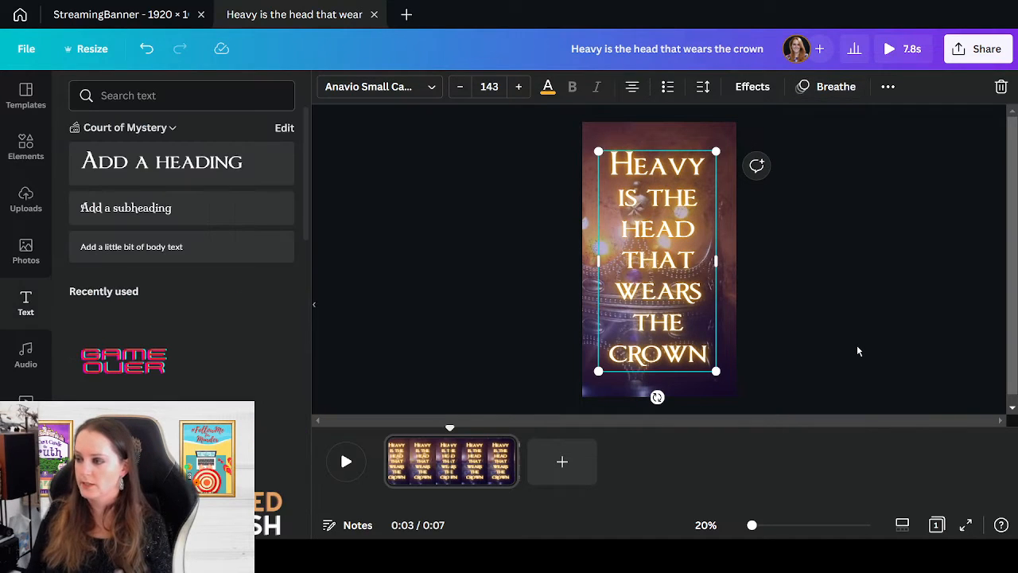
click(856, 351)
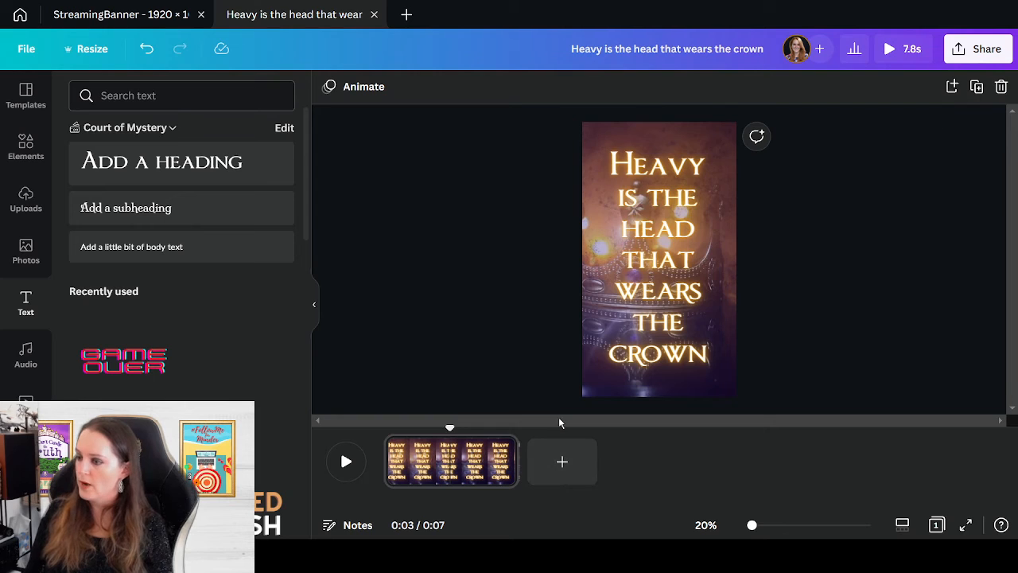
- Duplicate the crown page and replace the copy's quote with "and cracks the case"
click(976, 86)
click(657, 242)
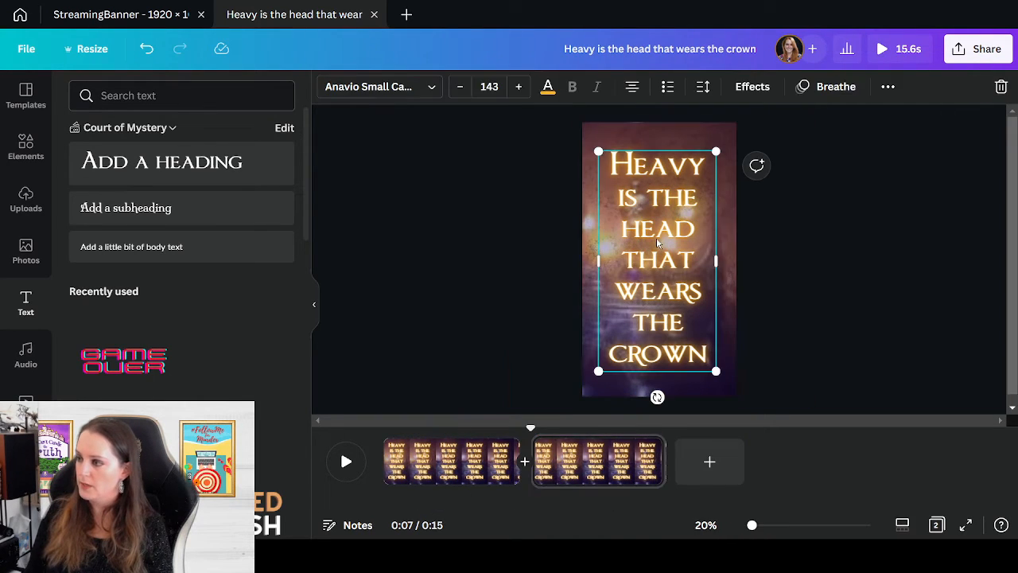
click(657, 237)
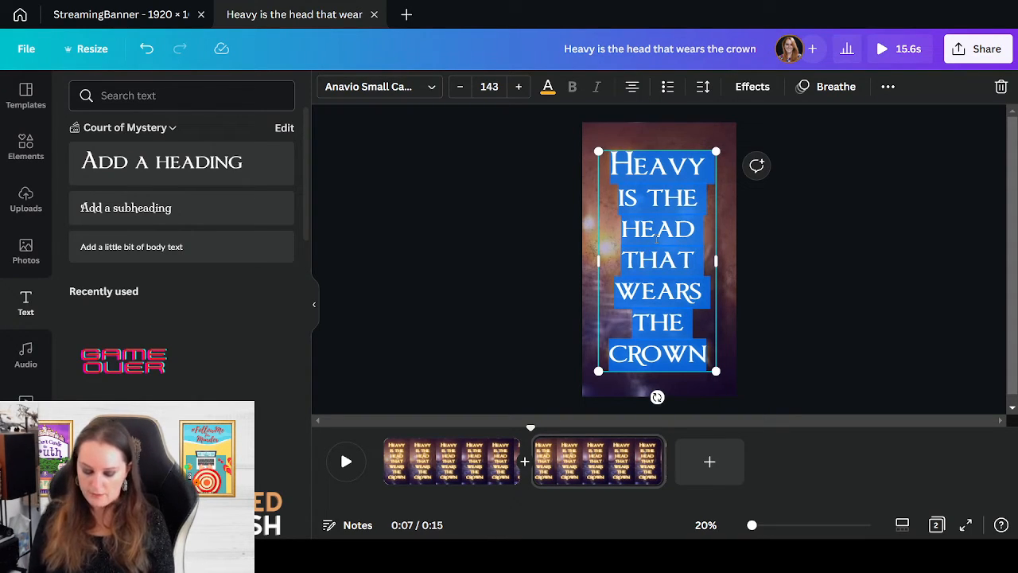
text(and we)
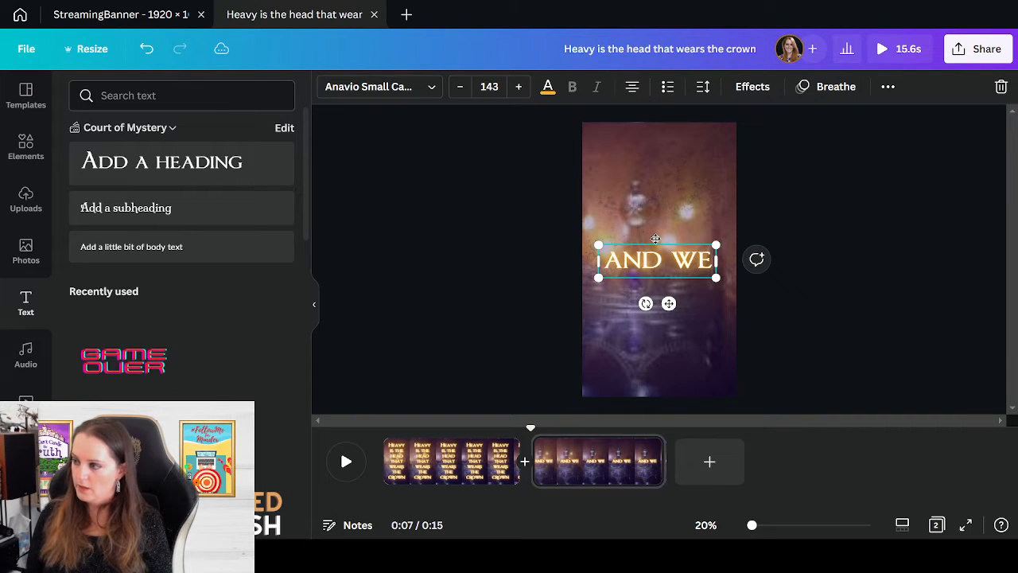
key(BackSpace)
key(BackSpace)
key(BackSpace)
text(cracks the ca)
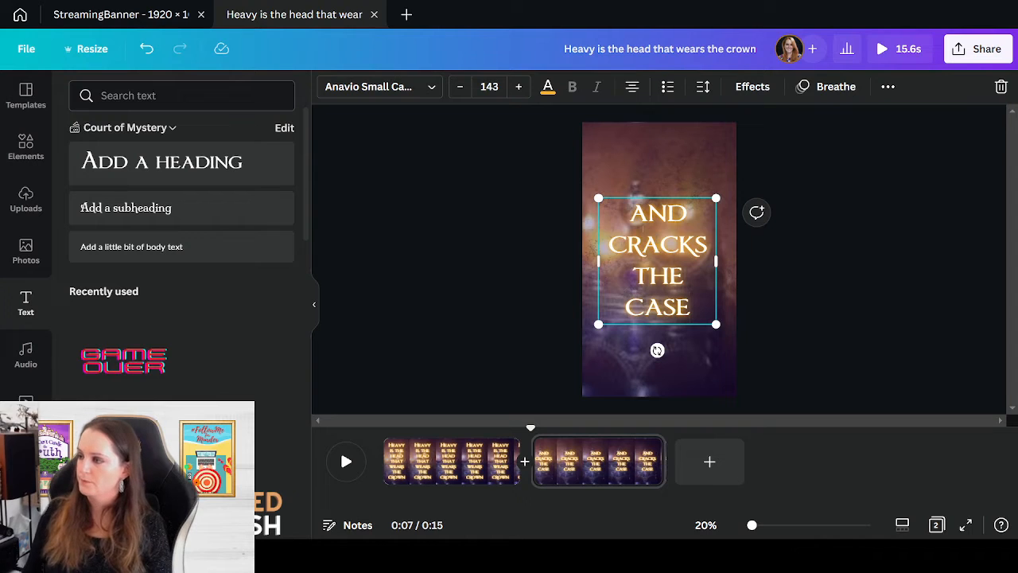
- Delete the texture, purple overlay and crown video from the duplicated page, and move its text slightly upward
click(695, 156)
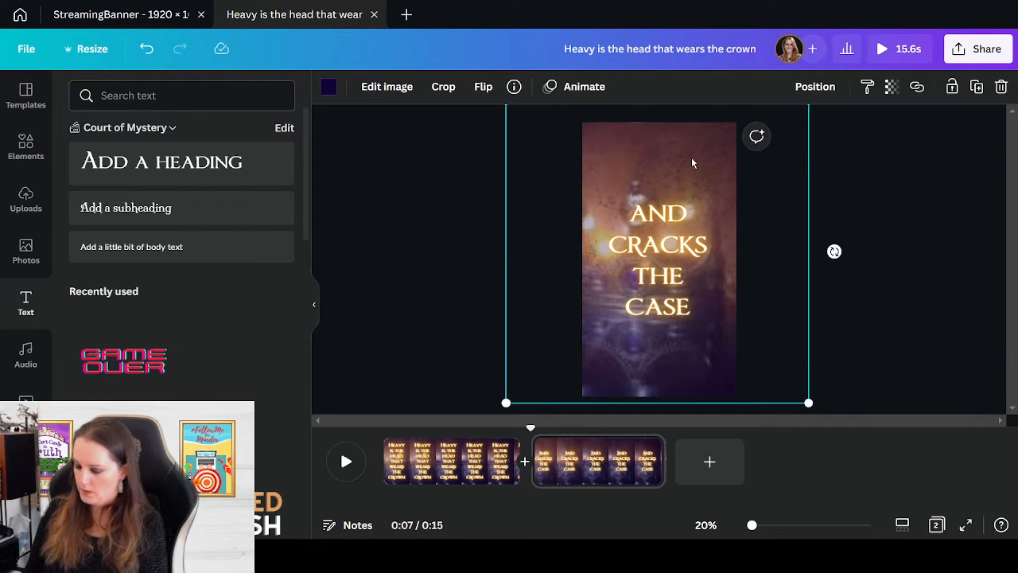
click(690, 157)
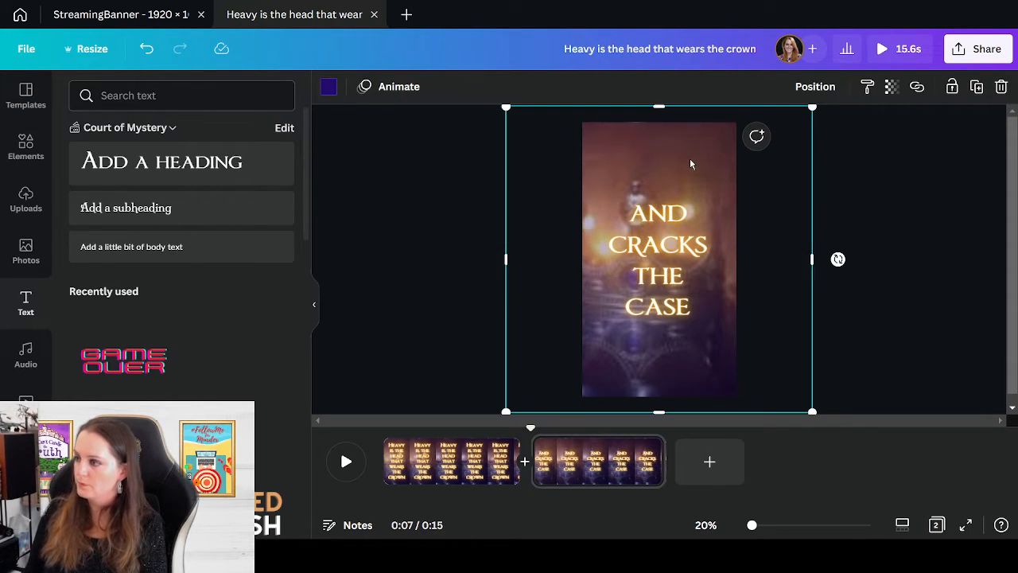
key(Delete)
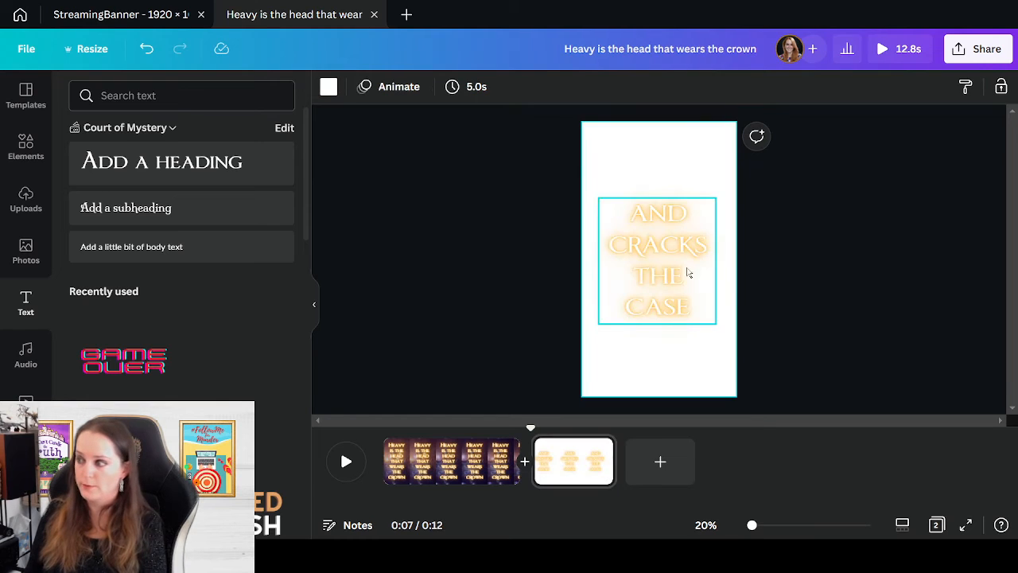
drag(673, 288, 673, 272)
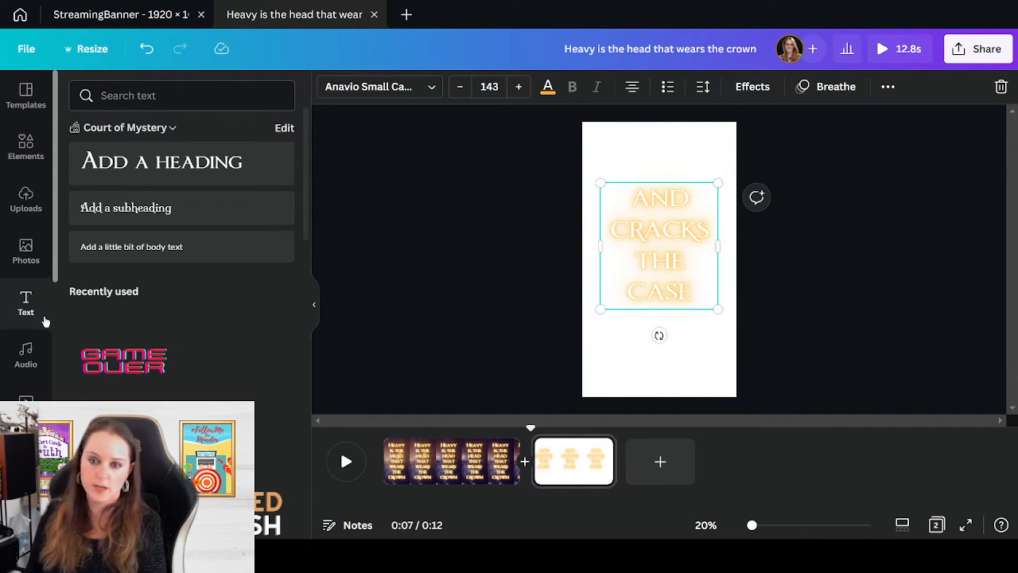
- Insert the Innocence Imprisoned cover from the Court of Mystery Book Covers folder and crop off its lower title area
scroll(32, 318, down, 3)
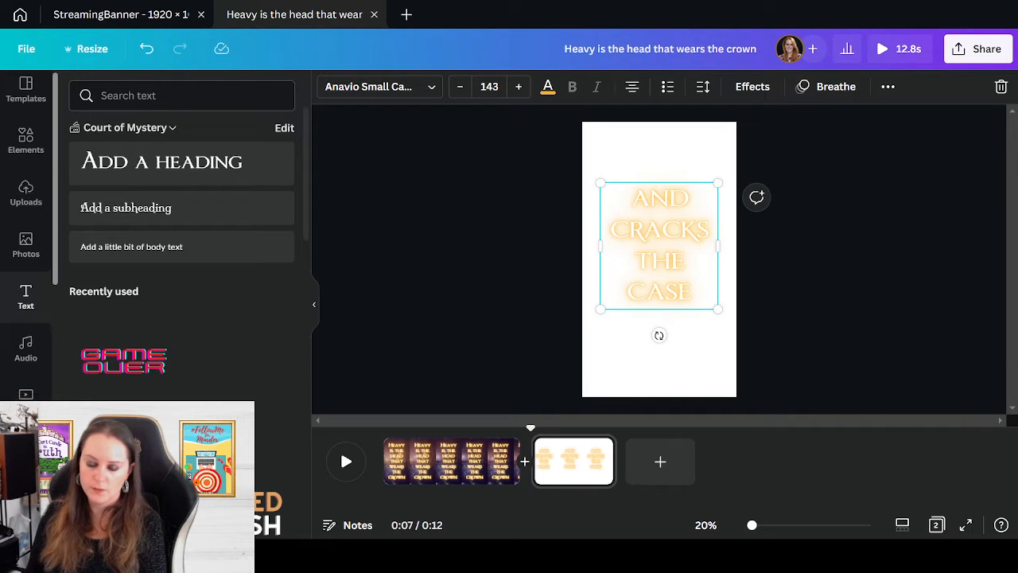
click(25, 391)
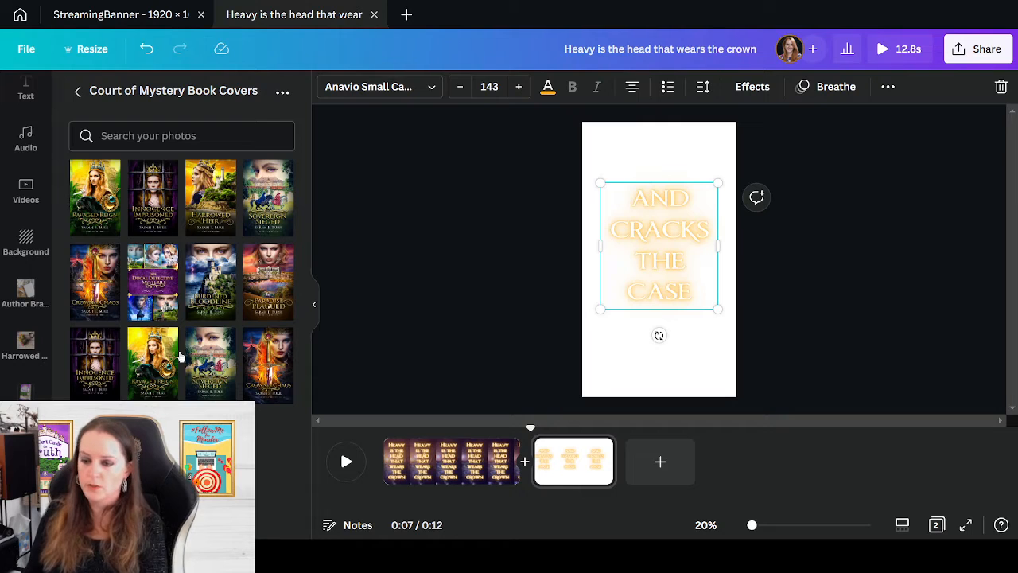
click(153, 199)
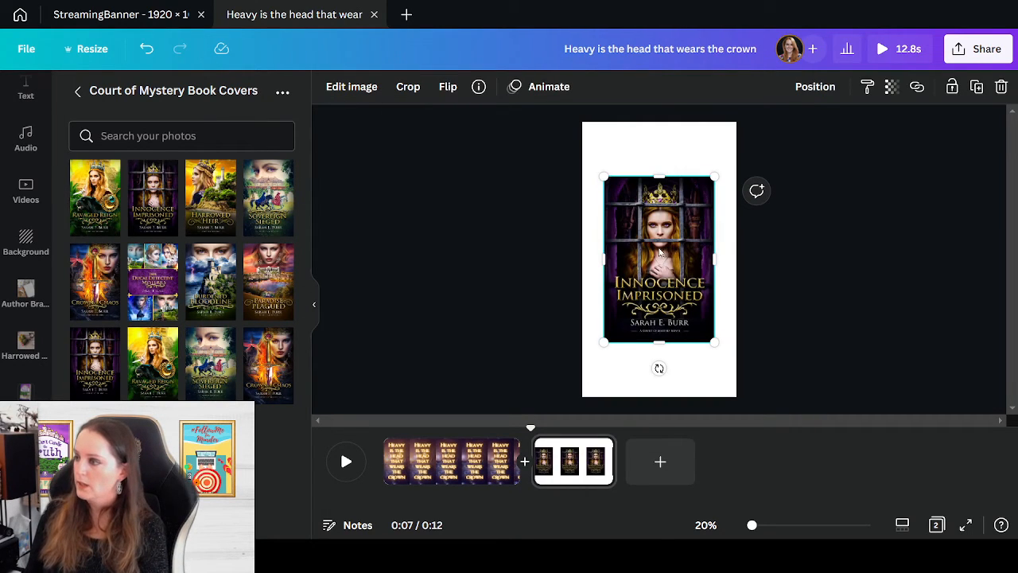
drag(657, 348, 662, 280)
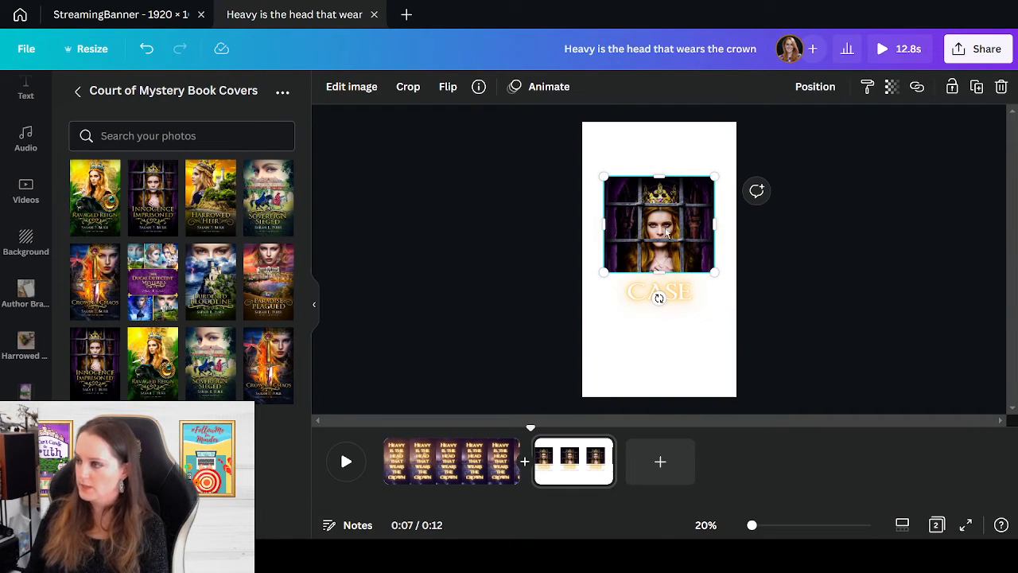
- Enlarge the cropped cover to fill the second page, center the crowned woman, and fit the image to the page height
drag(663, 233, 621, 179)
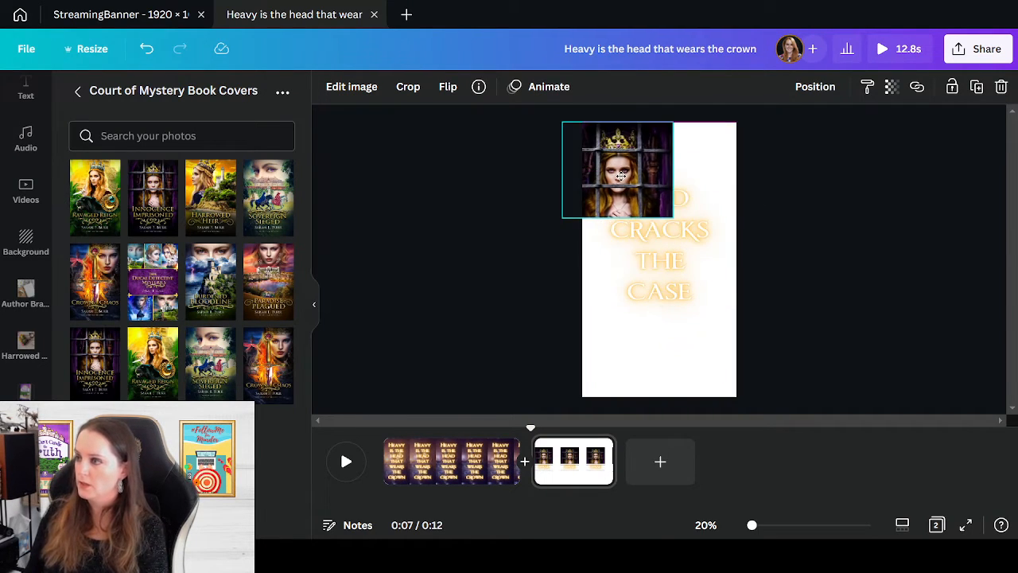
drag(673, 217, 859, 475)
drag(815, 333, 734, 321)
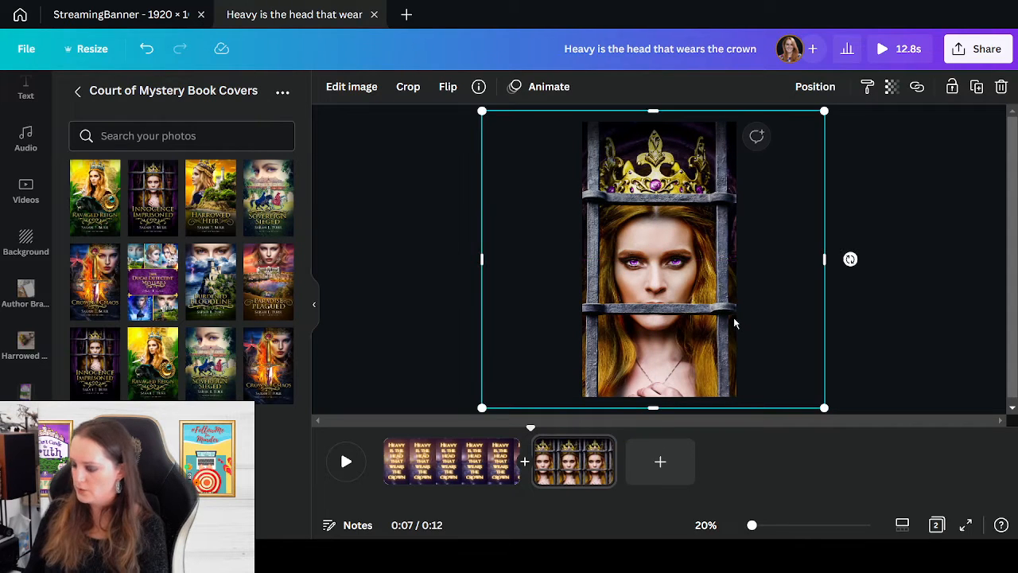
mouse_move(827, 405)
mouse_down()
mouse_move(802, 392)
mouse_move(811, 395)
mouse_up()
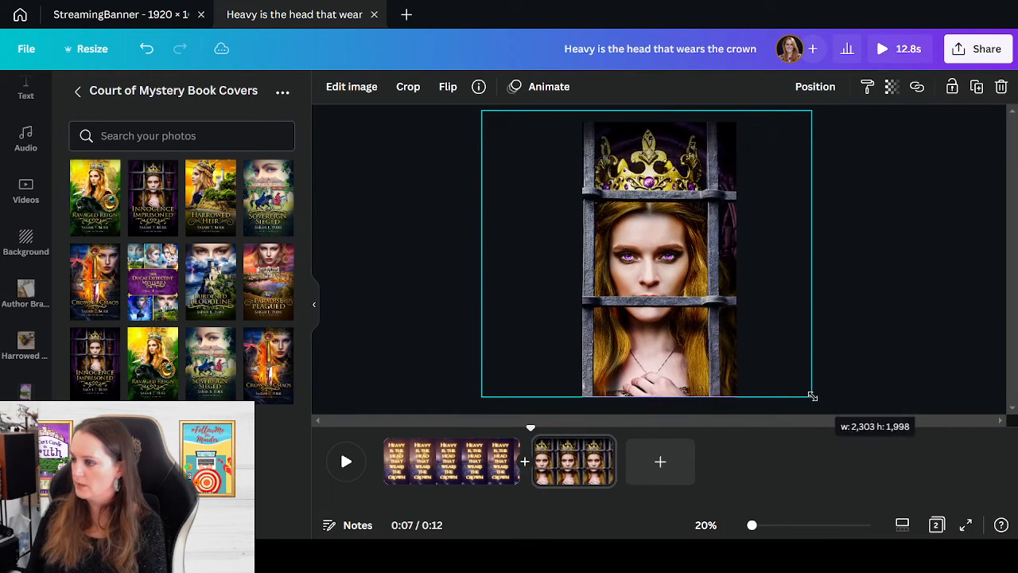
mouse_move(482, 109)
mouse_down()
mouse_move(499, 132)
mouse_move(494, 122)
mouse_up()
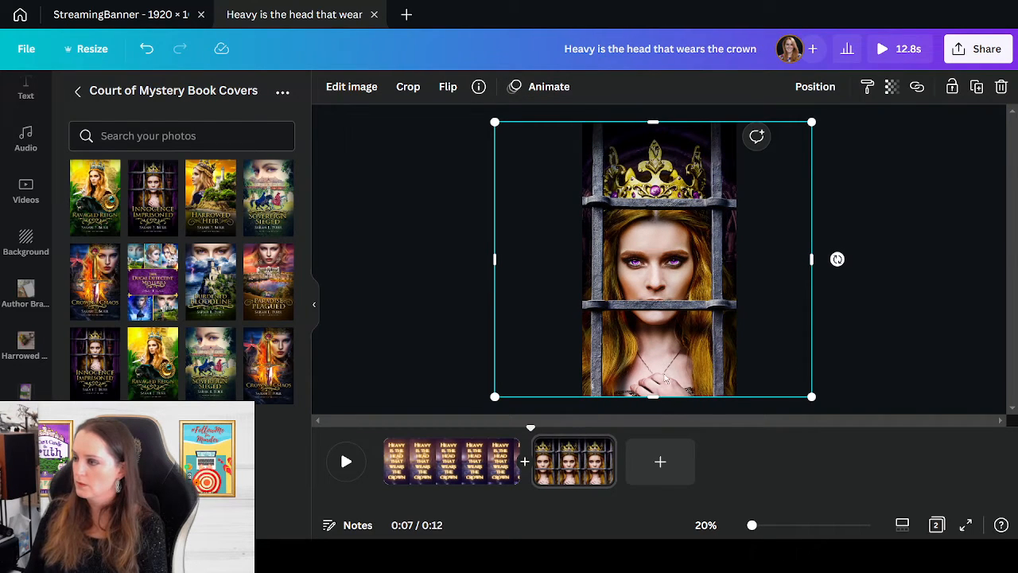
- Adjust the cover's lower crop, refit it to the page height, and set it as the page background behind the text
drag(653, 402, 655, 325)
scroll(664, 364, down, 2)
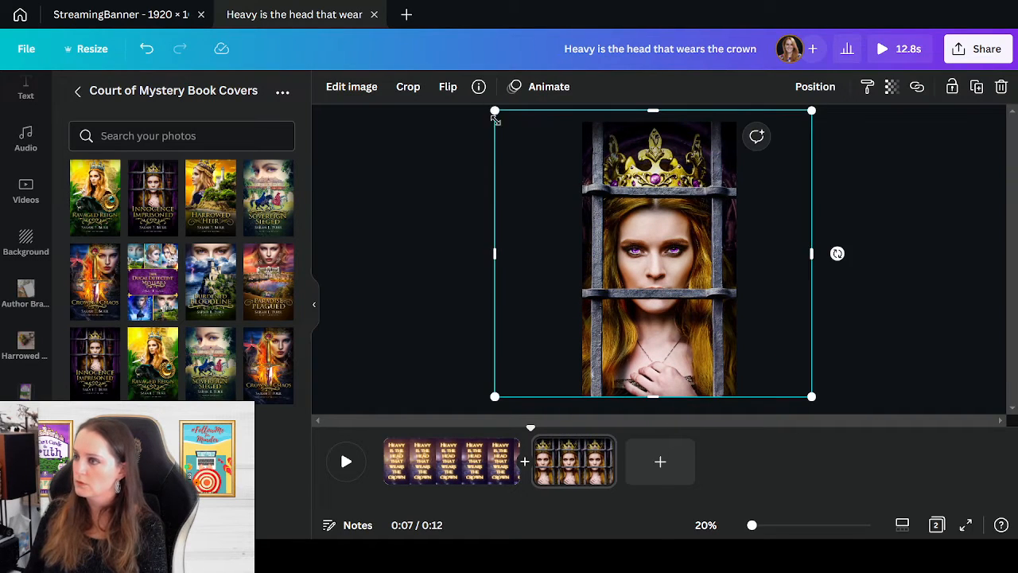
drag(495, 112, 506, 123)
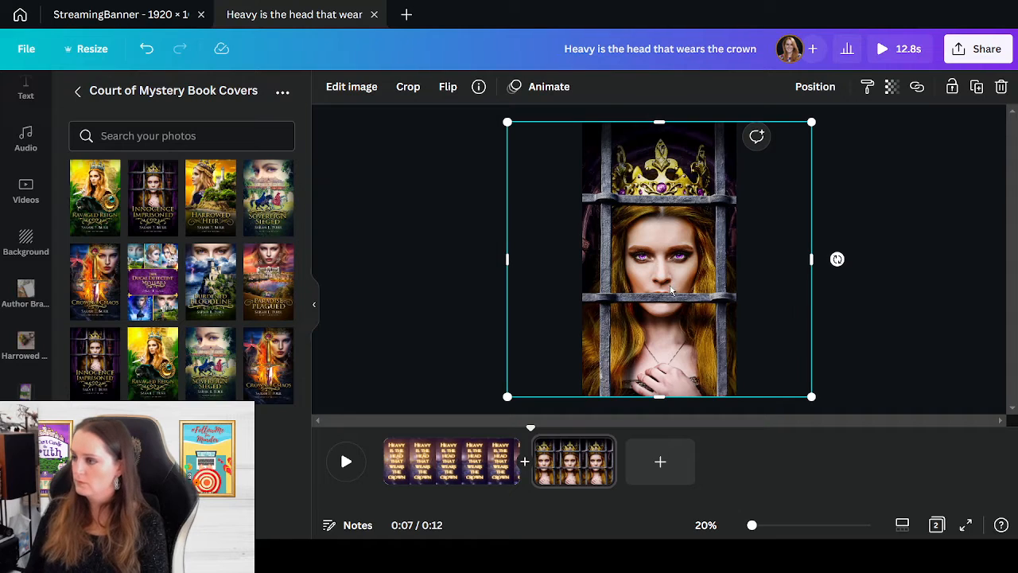
click(883, 322)
- Blur the cover background on the second page with a Blur value of 9
click(675, 377)
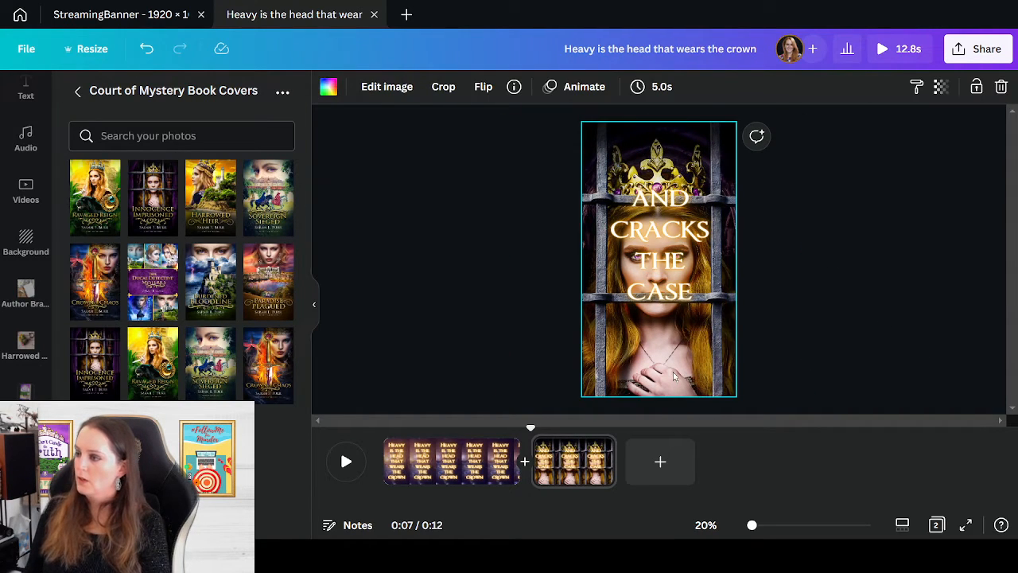
click(387, 87)
click(85, 208)
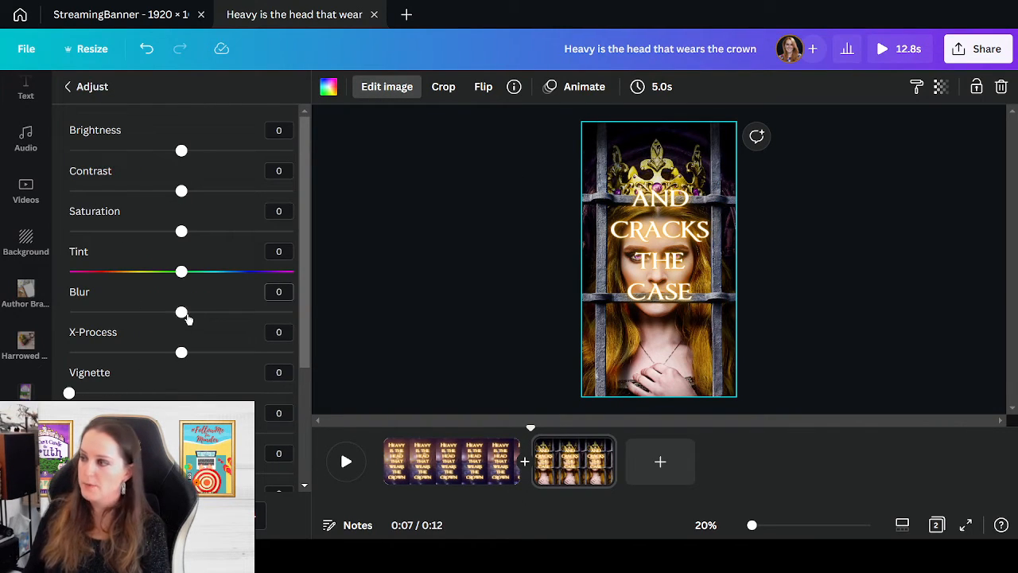
drag(181, 313, 193, 312)
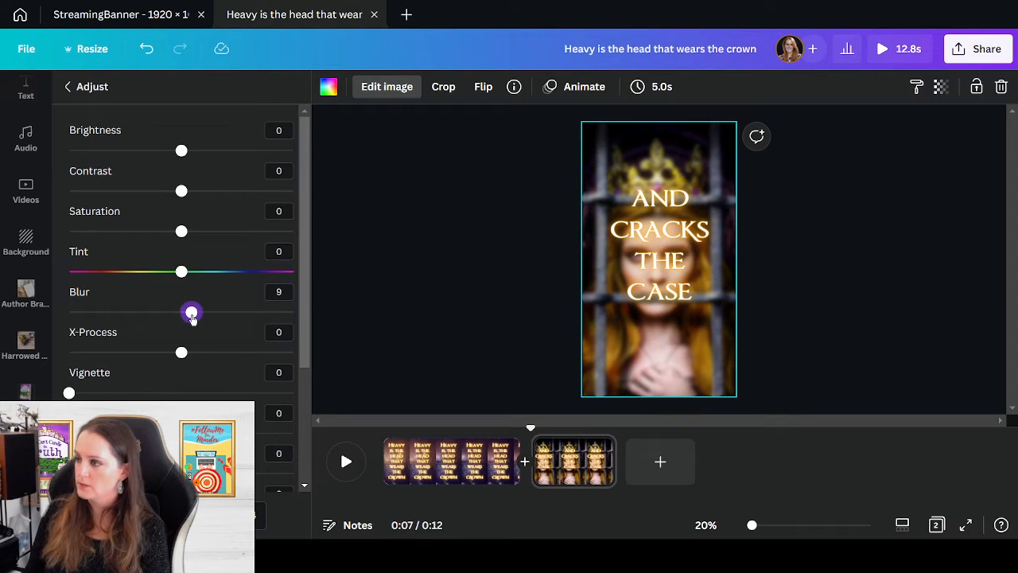
- Enlarge the "And cracks the case" text to the full page width at font size 189 and center it vertically
click(613, 301)
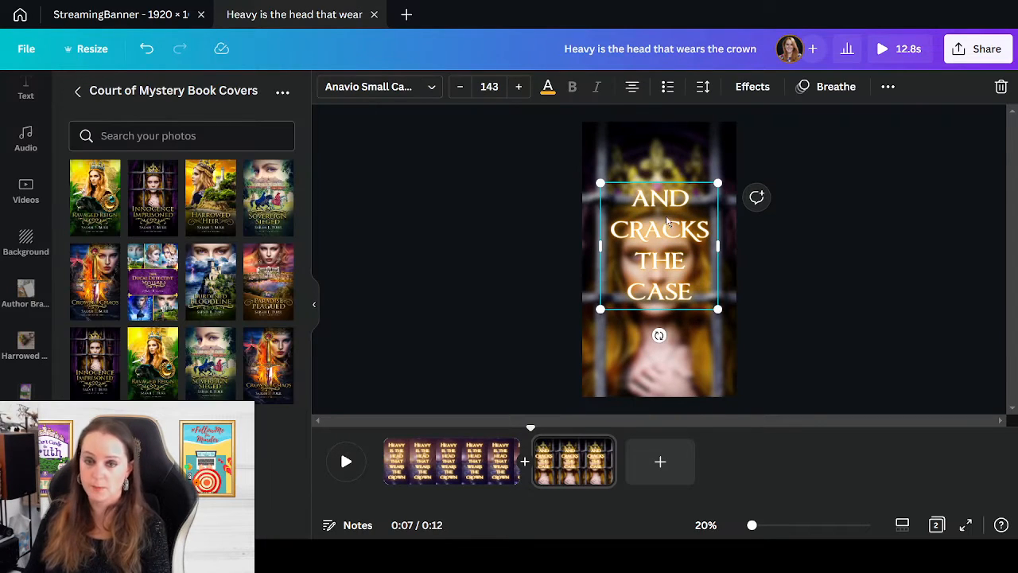
drag(593, 316, 590, 335)
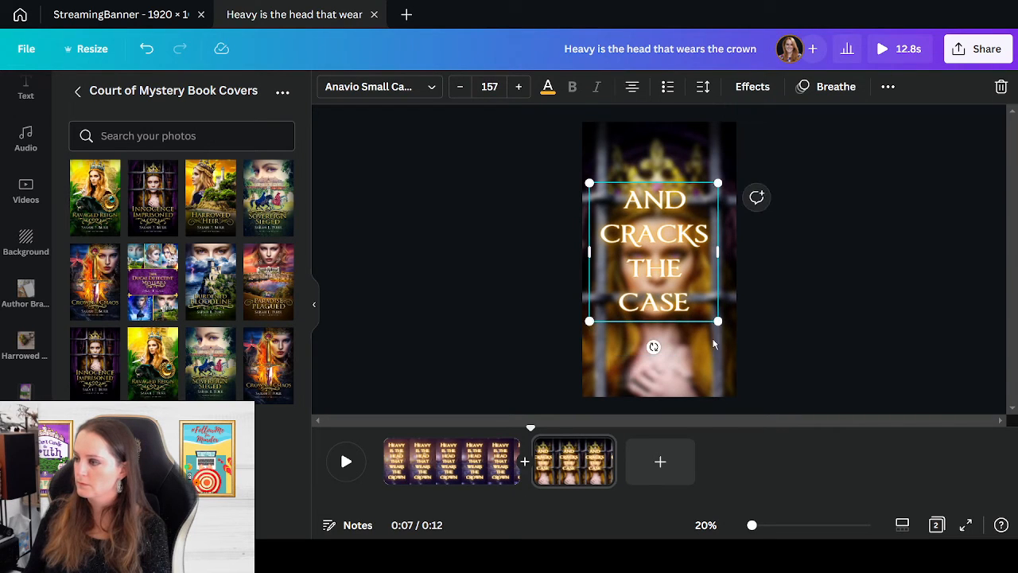
drag(718, 321, 731, 335)
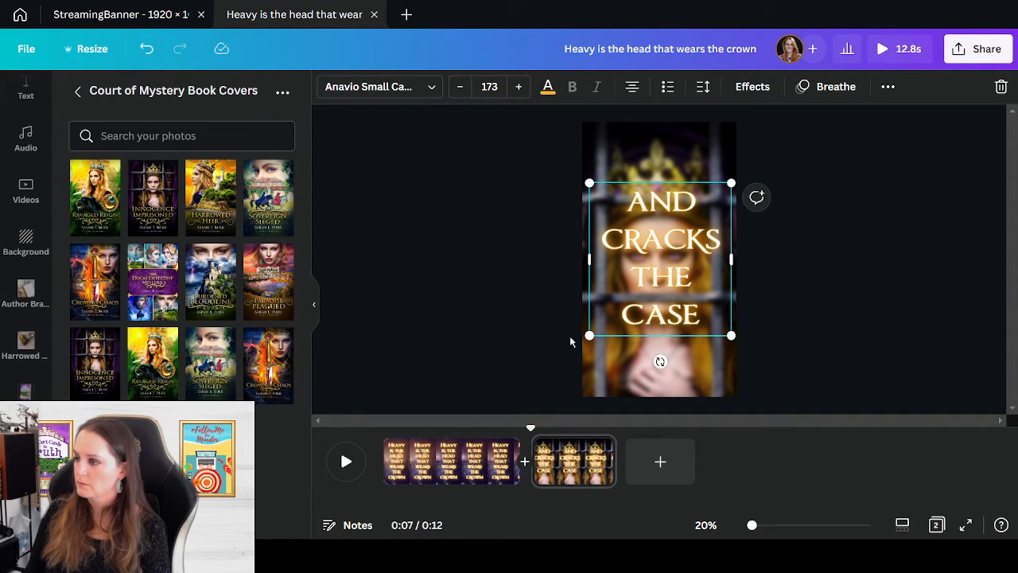
drag(587, 337, 575, 341)
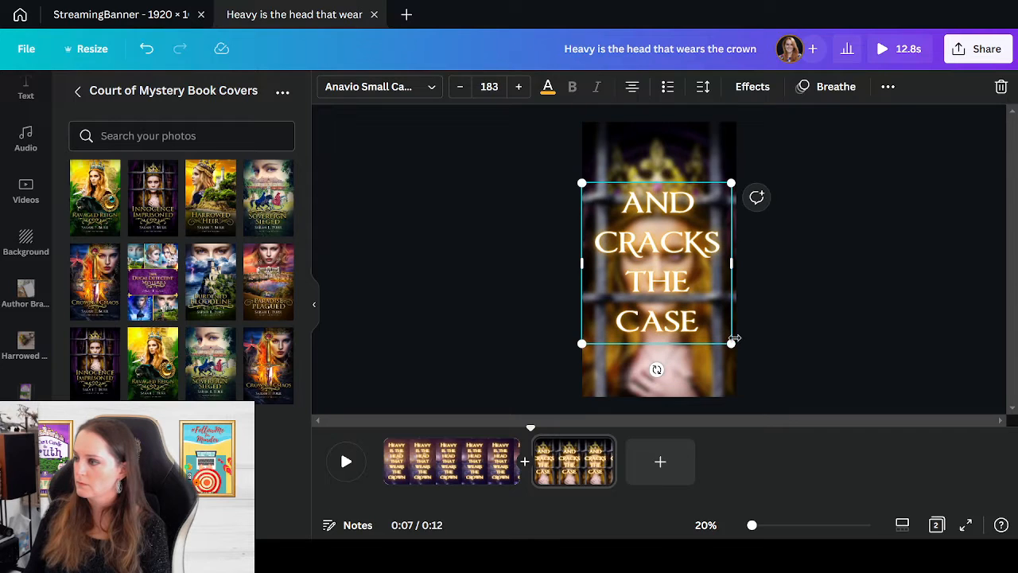
drag(731, 336, 741, 351)
drag(665, 347, 666, 341)
click(657, 369)
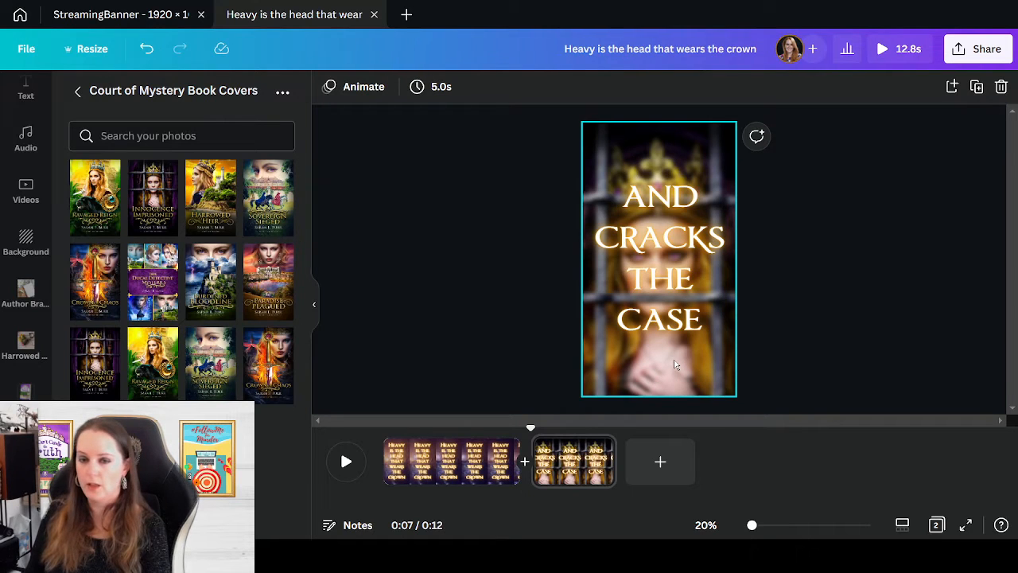
- Recolor the glow of the "And cracks the case" text with the lighter of the two dark purple document colors
click(663, 277)
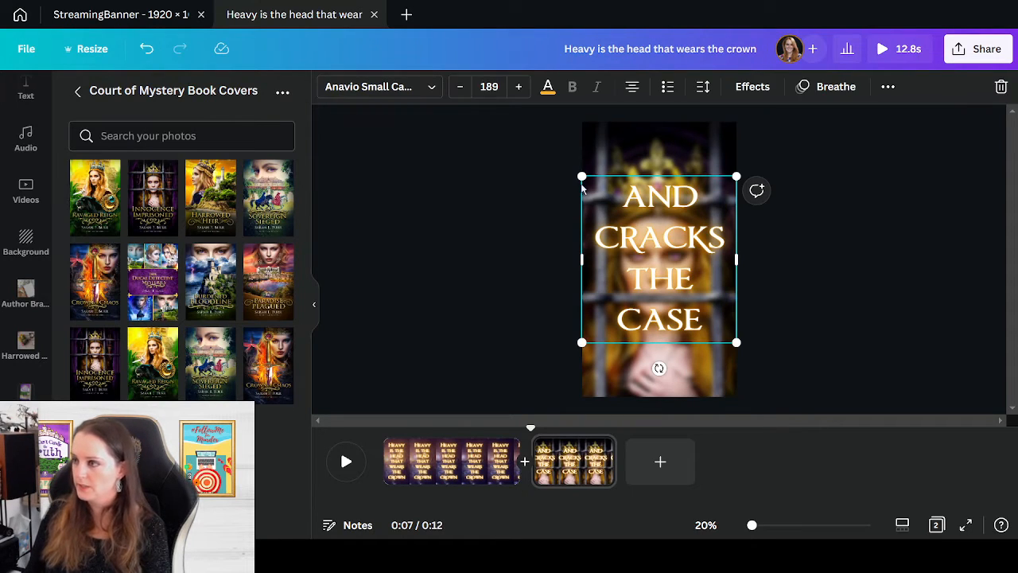
click(547, 86)
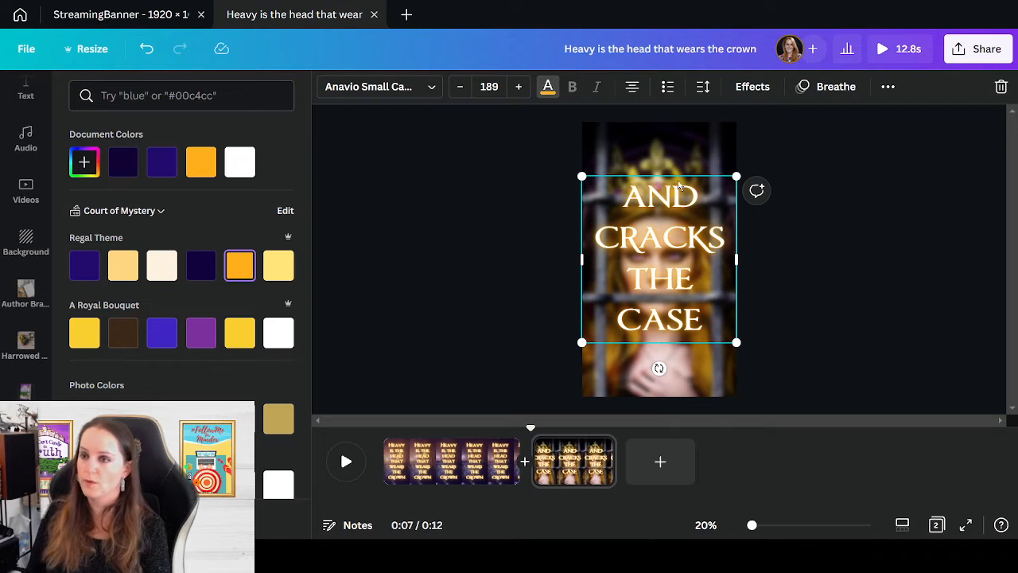
click(120, 162)
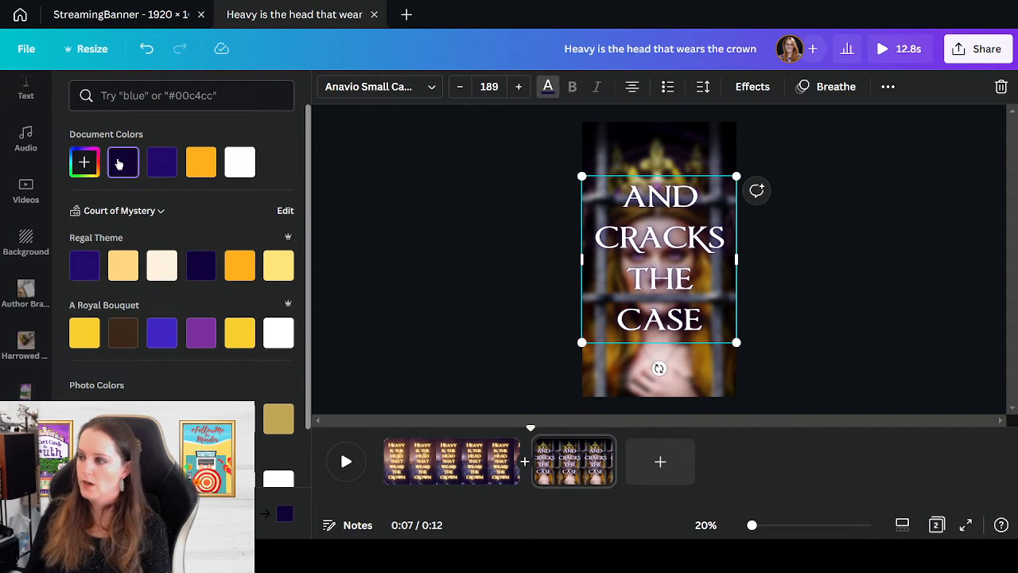
click(159, 170)
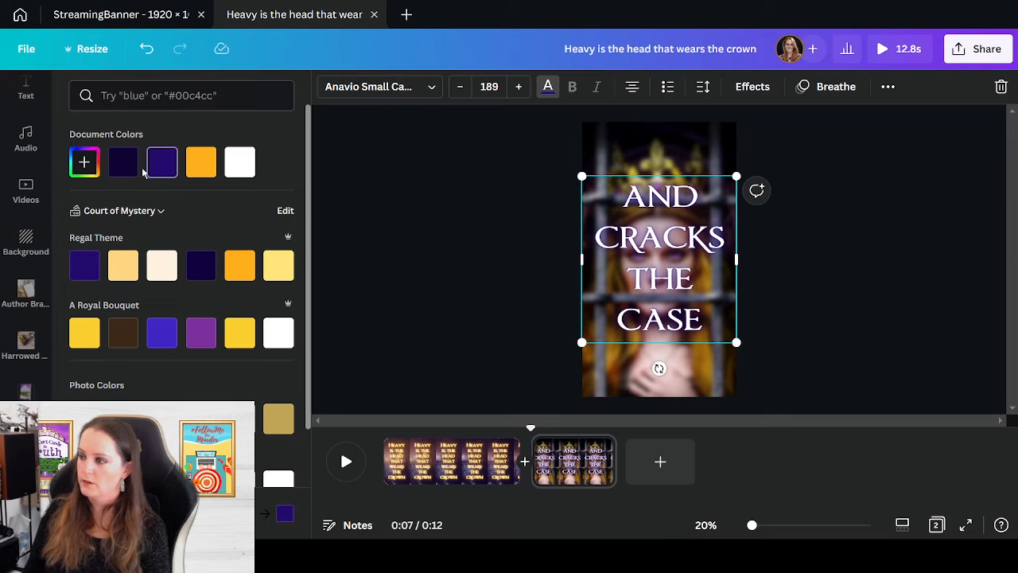
click(862, 288)
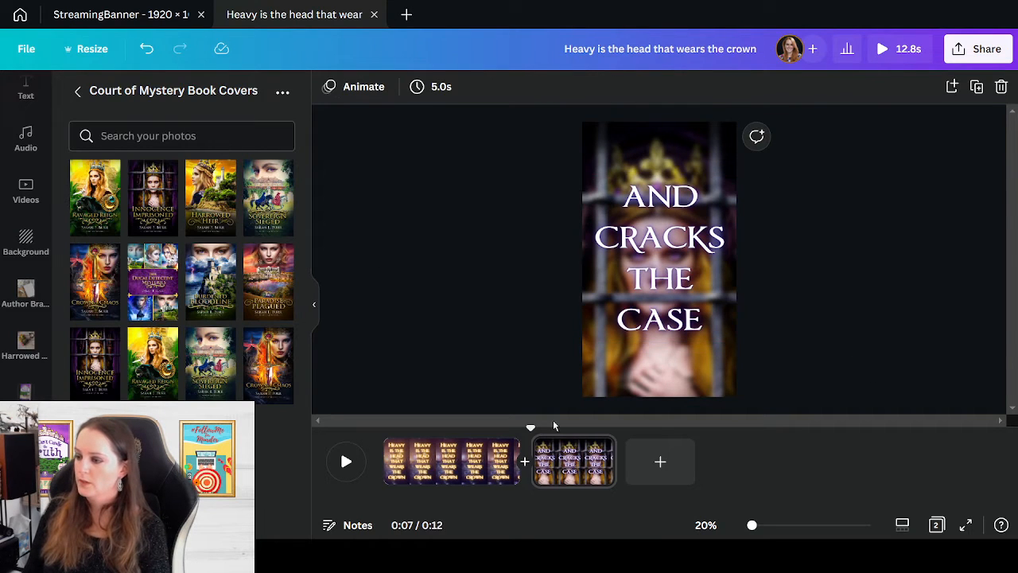
- Move the playhead to 10.1s and tighten the quote text's line spacing to 0.96
drag(530, 427, 572, 430)
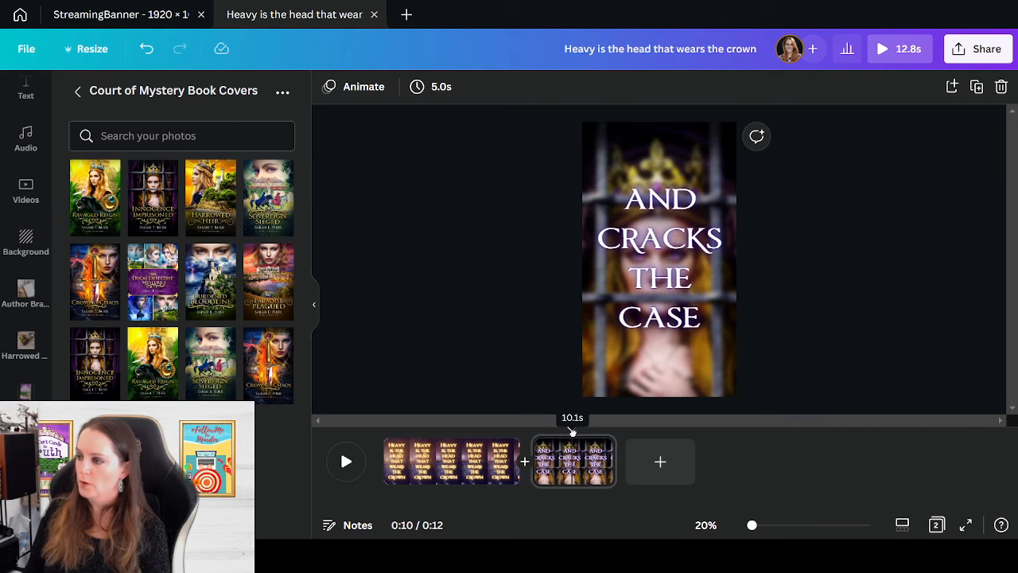
click(662, 311)
click(704, 86)
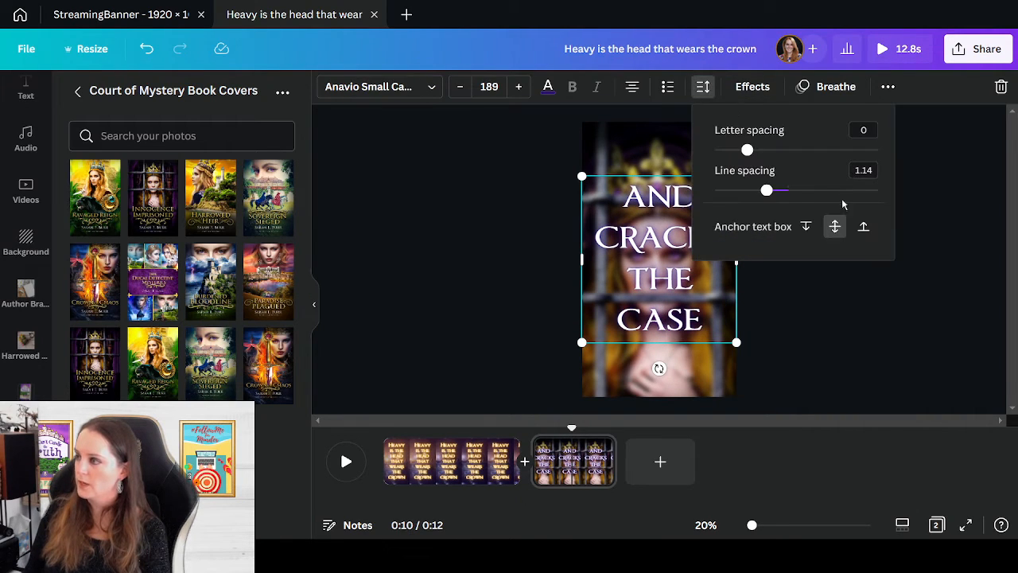
drag(765, 195, 753, 193)
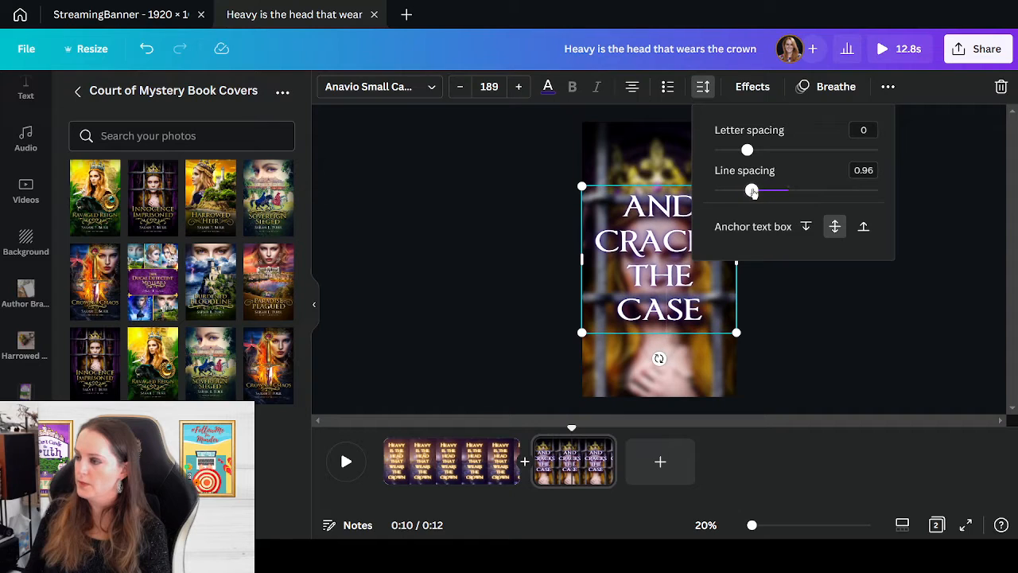
click(850, 345)
click(852, 345)
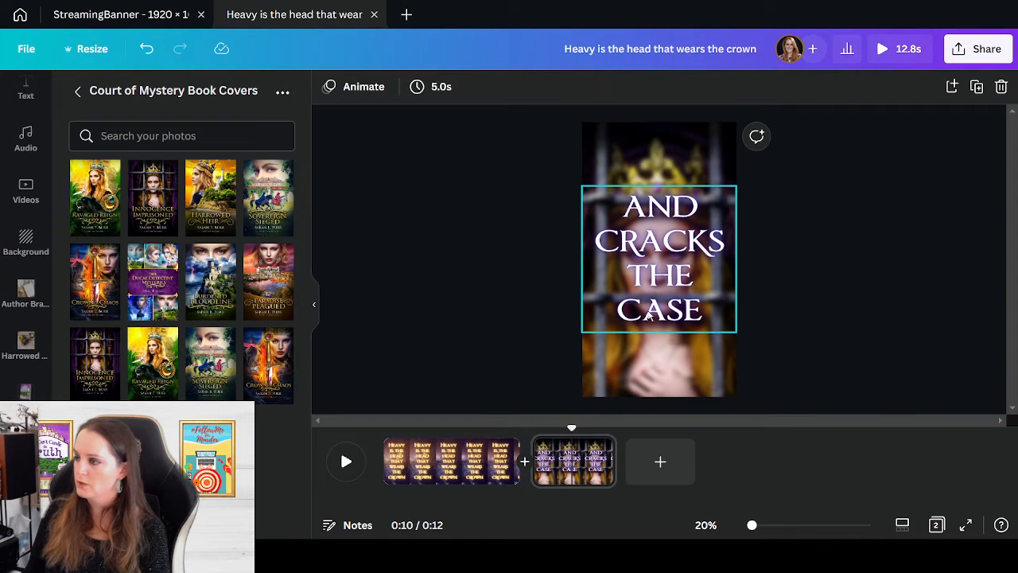
- Replace the last word of the quote with "CASE" in full-size capital letters
click(652, 314)
click(652, 315)
double_click(652, 311)
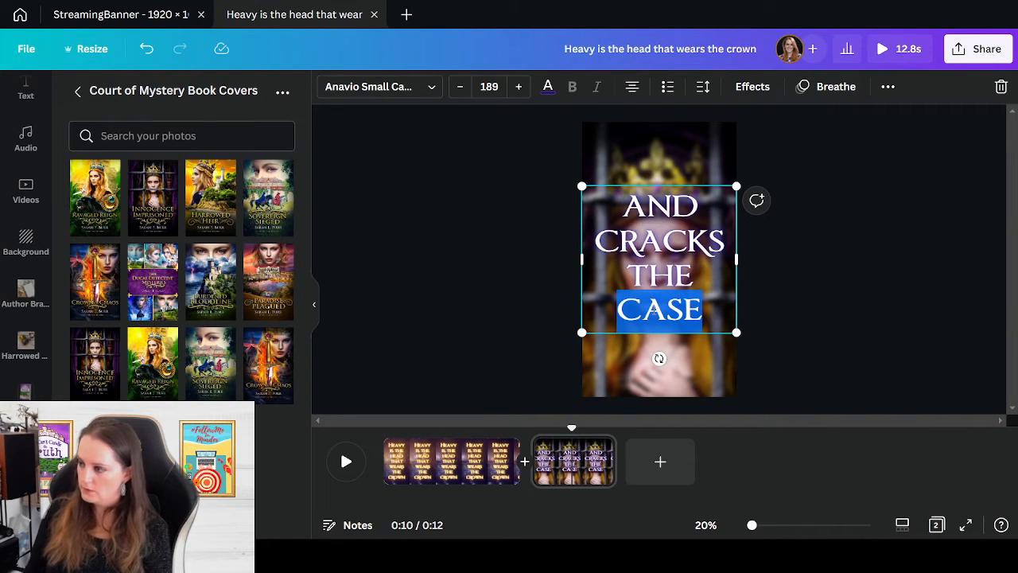
text(CASE)
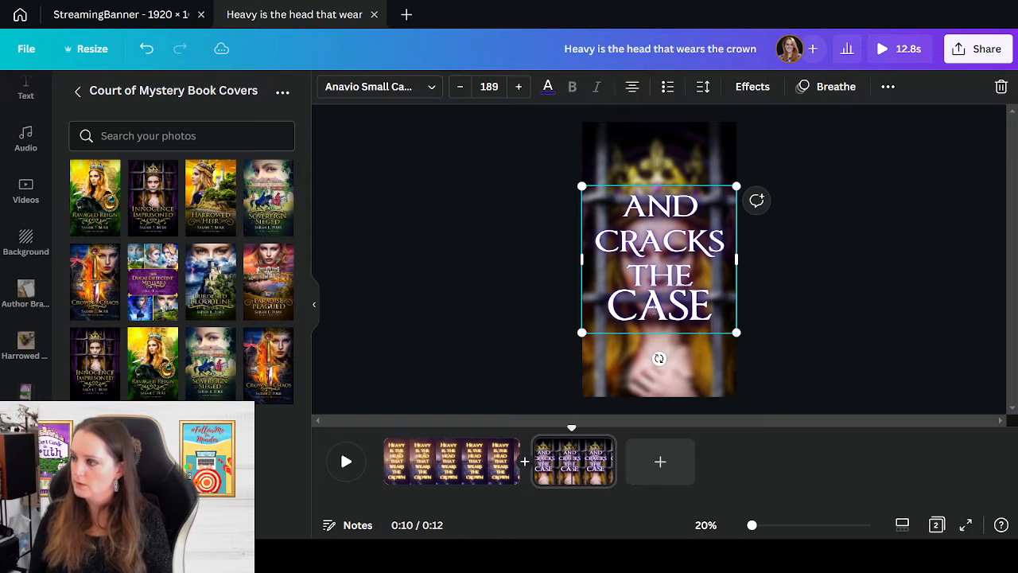
click(962, 339)
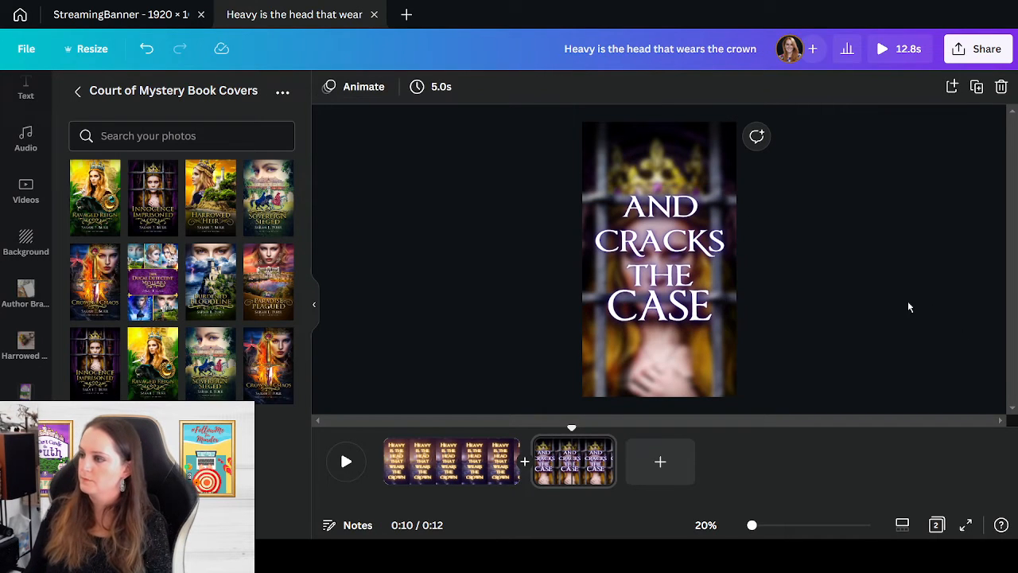
- Increase the line spacing of the "And cracks the CASE" text slightly to separate the last two lines
click(710, 267)
click(703, 86)
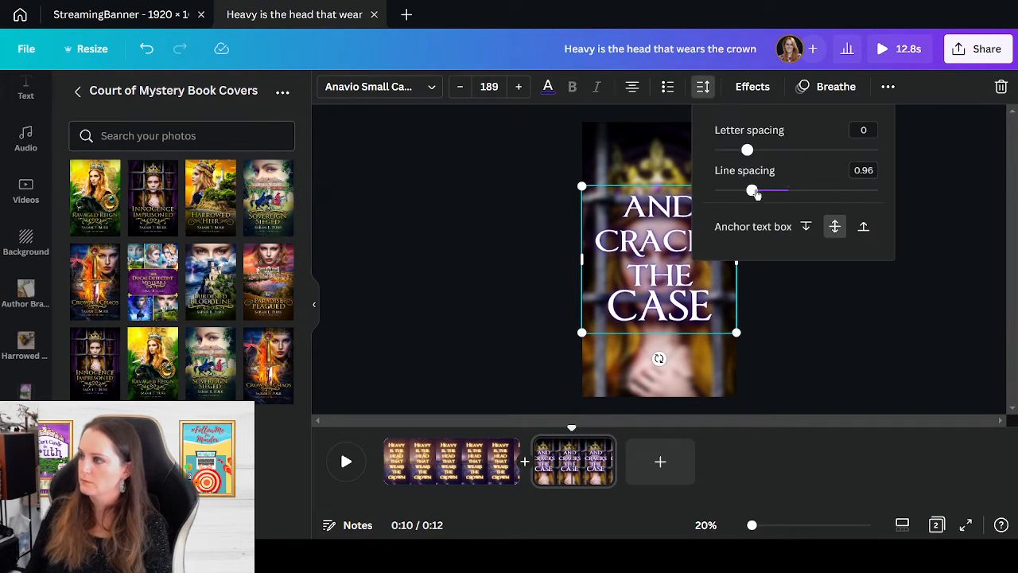
drag(757, 193, 761, 192)
click(834, 313)
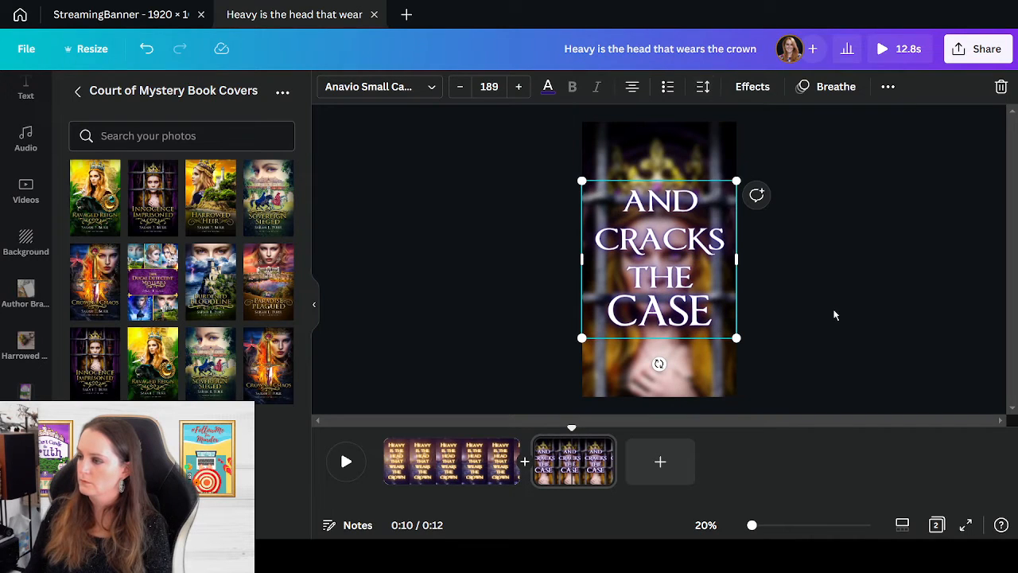
click(847, 326)
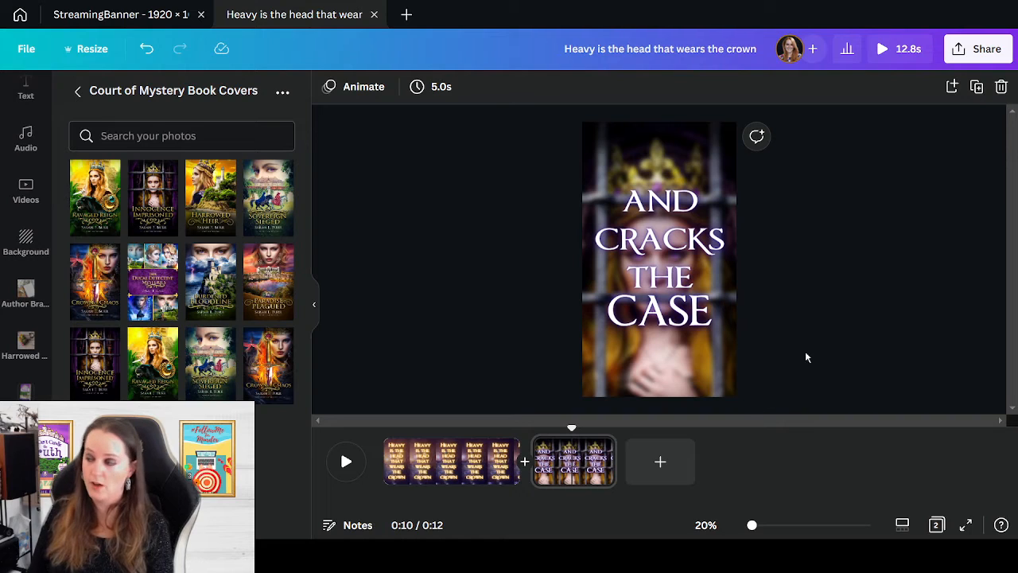
- Copy the word "CASE" from the quote text on the second page
click(668, 321)
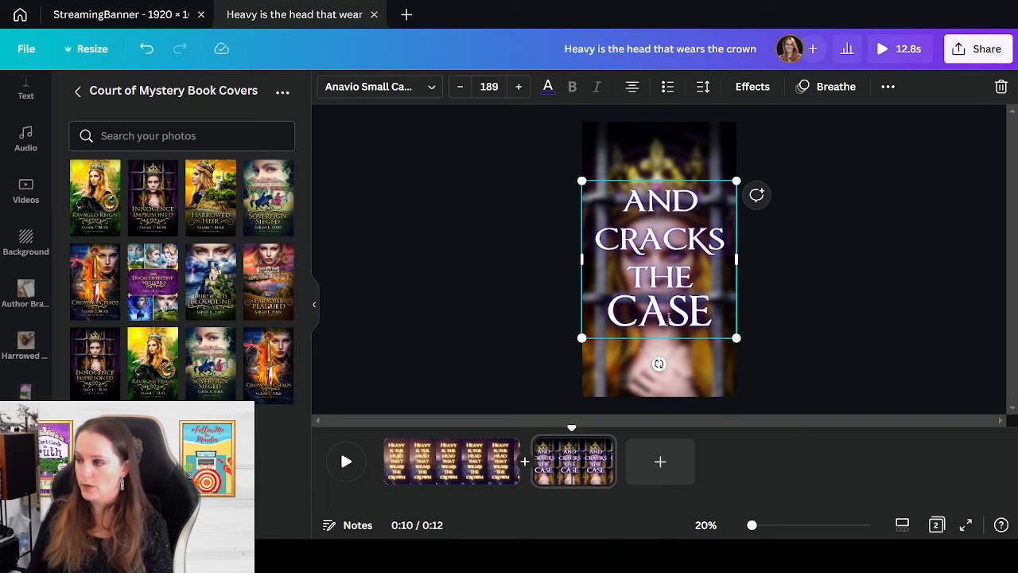
drag(724, 313, 606, 310)
key(ctrl+c)
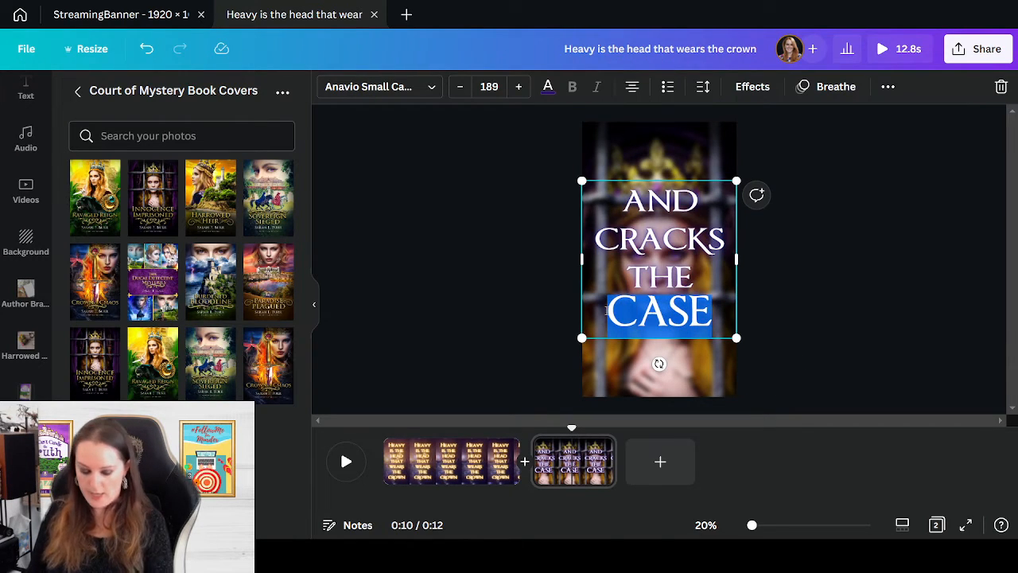
- Remove CASE from the main text block and paste it as a separate text element centred below THE
key(BackSpace)
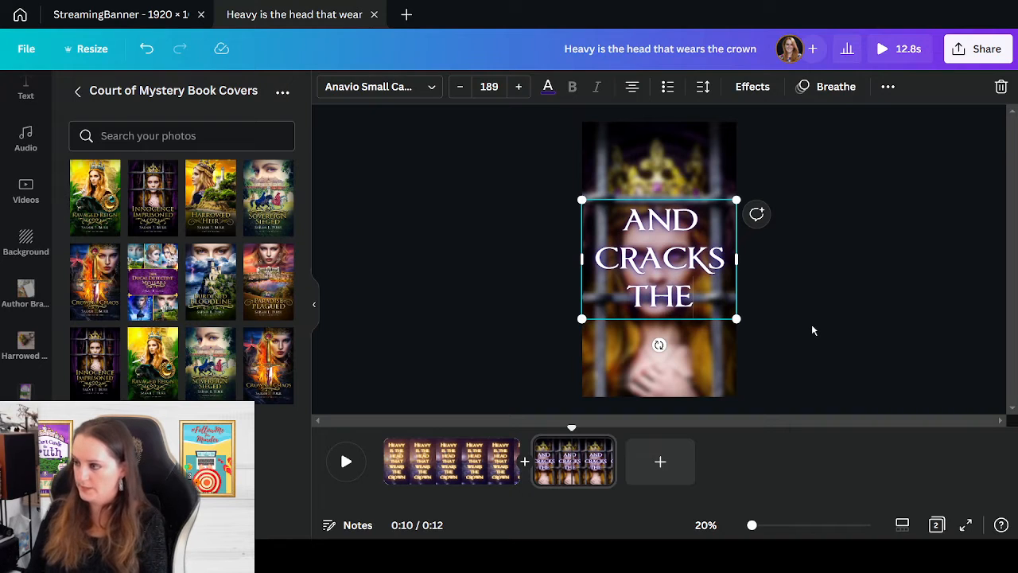
click(811, 323)
key(ctrl+v)
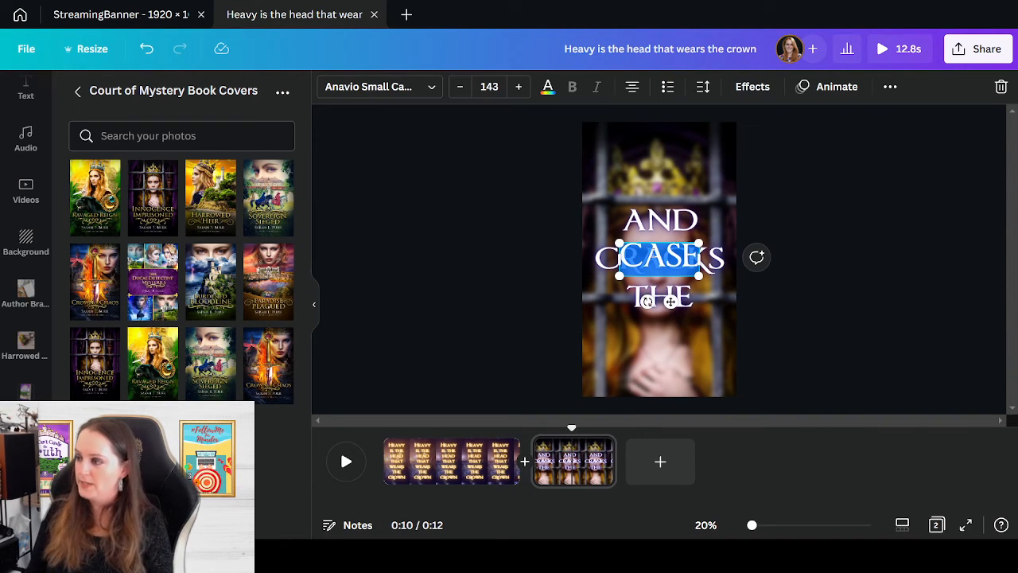
drag(655, 277, 656, 358)
click(702, 373)
click(689, 344)
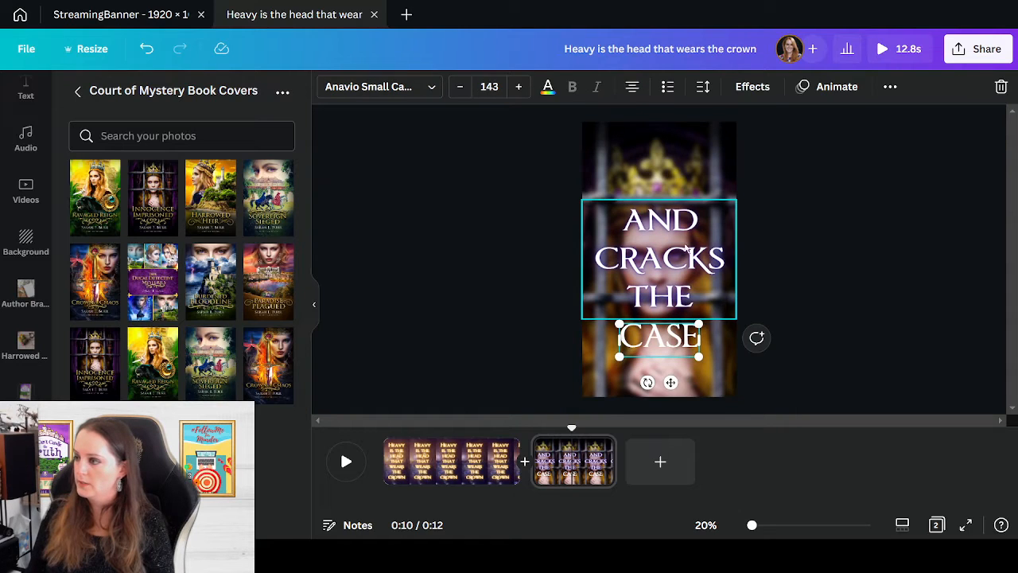
- Copy the style of the AND CRACKS THE text onto CASE and enlarge CASE to font size 232
click(687, 235)
click(888, 86)
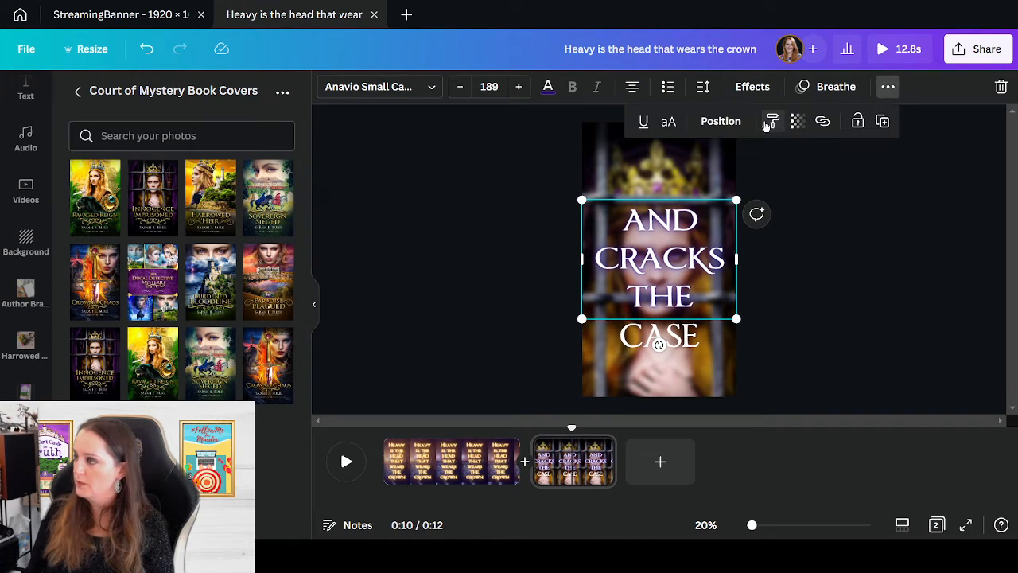
click(772, 121)
click(671, 334)
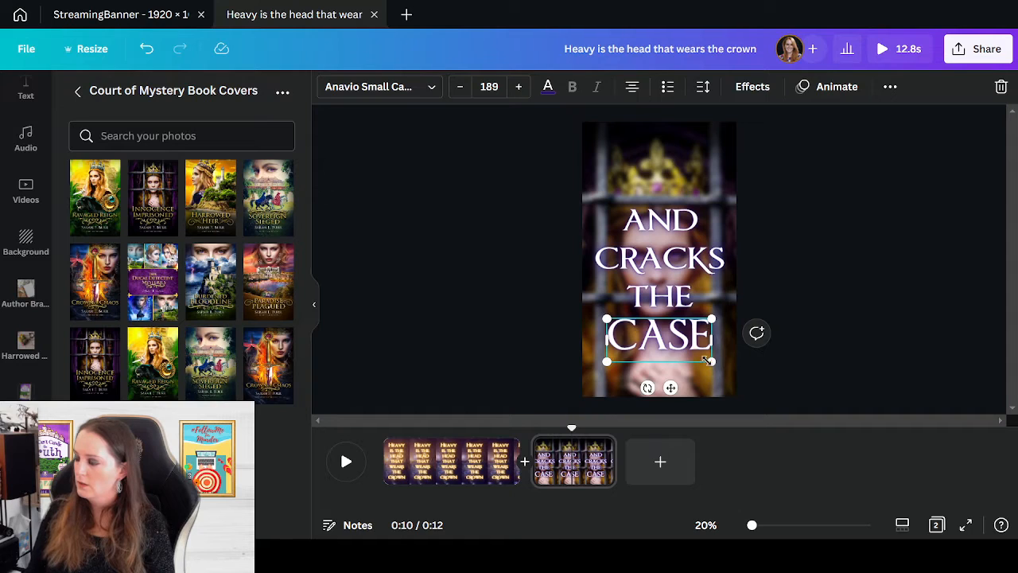
drag(619, 337, 599, 315)
drag(674, 347, 672, 341)
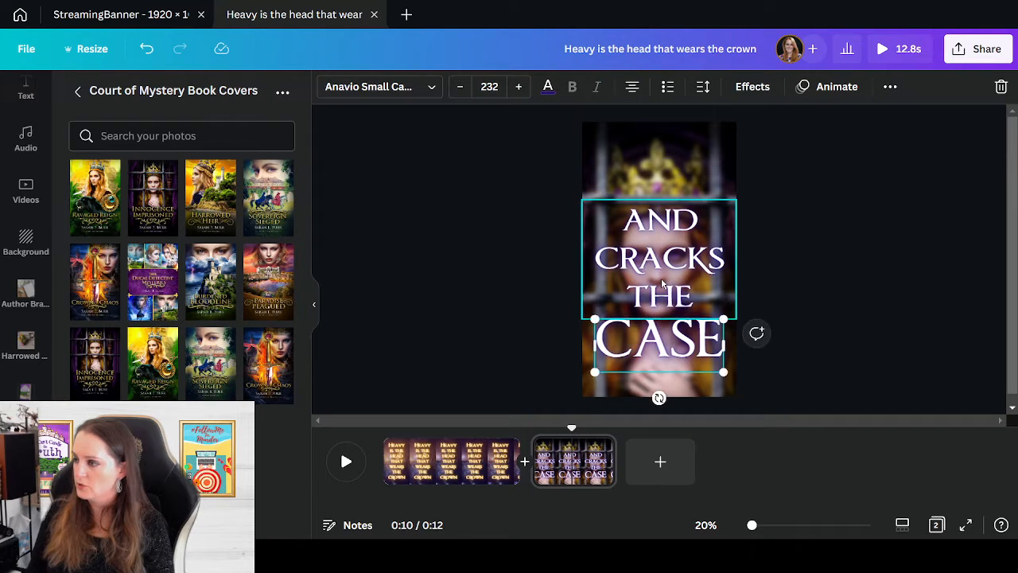
- Shift the AND CRACKS THE text slightly upward and place CASE centred directly beneath it
drag(662, 295, 660, 281)
click(659, 332)
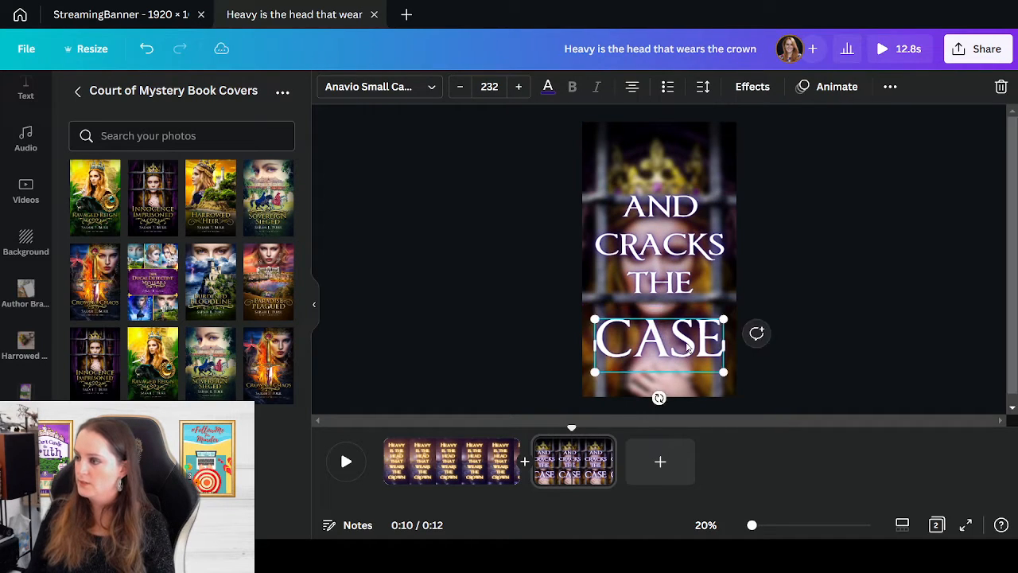
drag(660, 333, 684, 333)
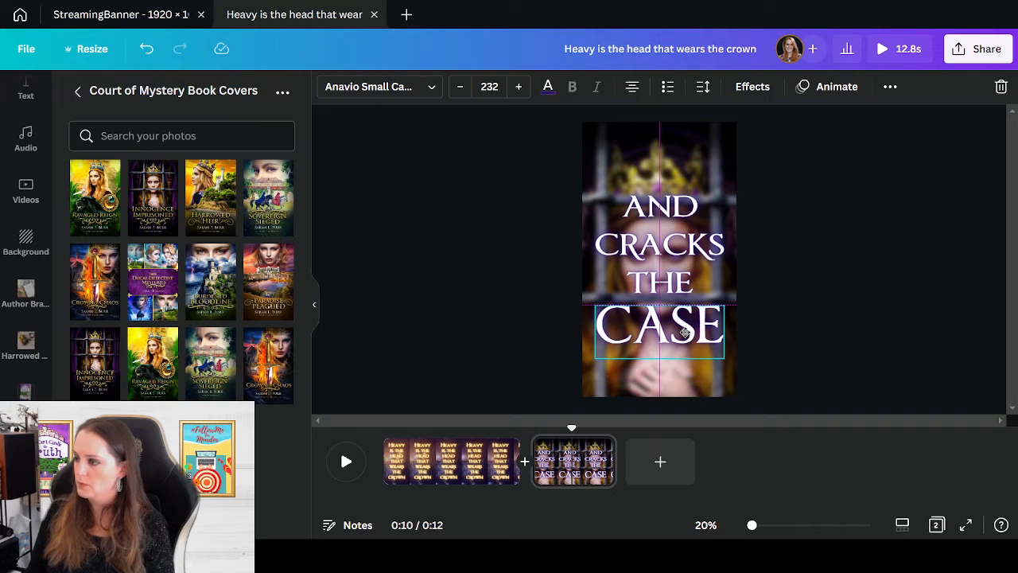
click(844, 358)
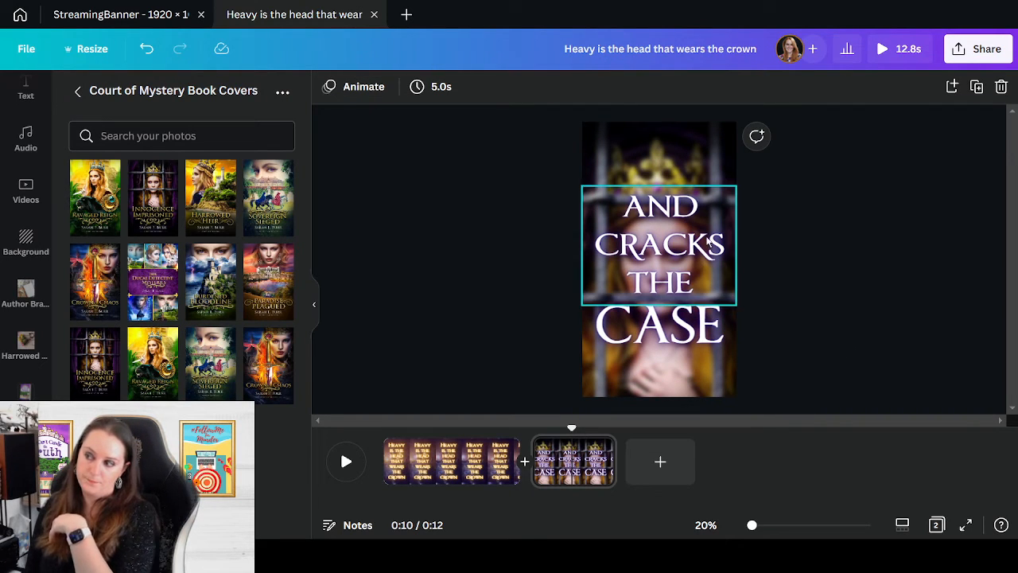
- Look through the text animations for the CASE text and apply the Rise animation to it
click(693, 328)
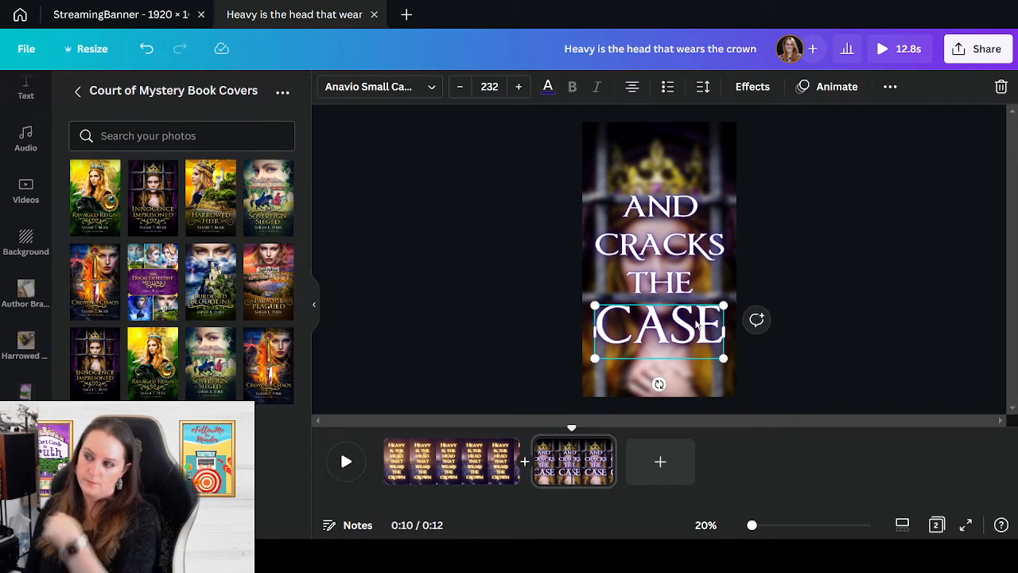
click(841, 89)
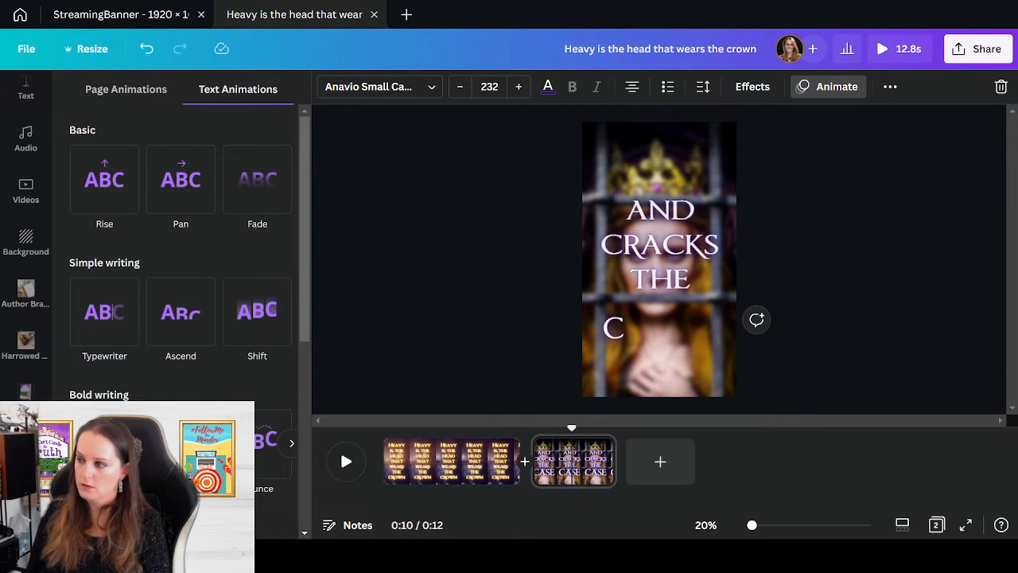
scroll(300, 438, down, 5)
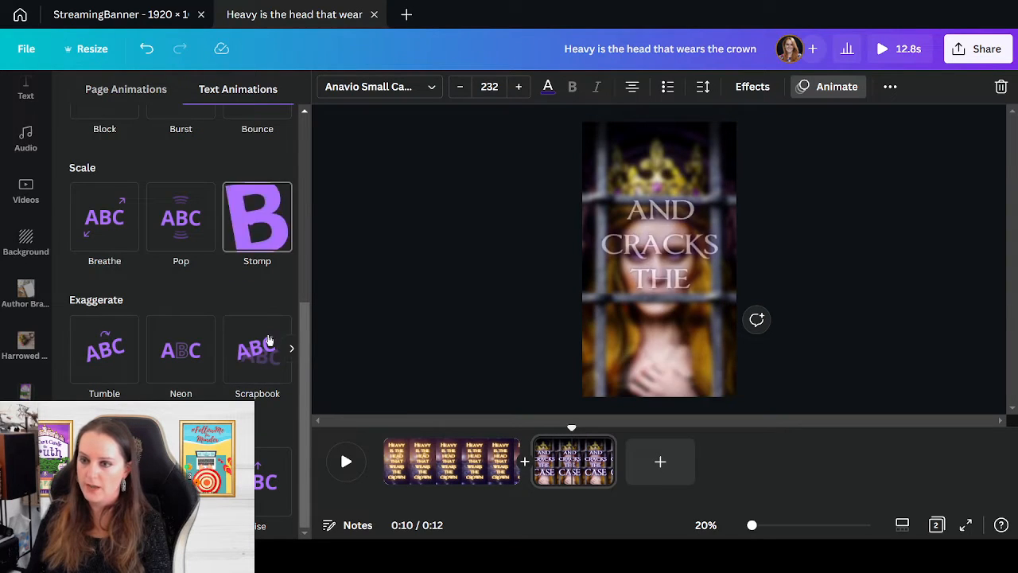
scroll(201, 256, up, 2)
scroll(201, 257, up, 1)
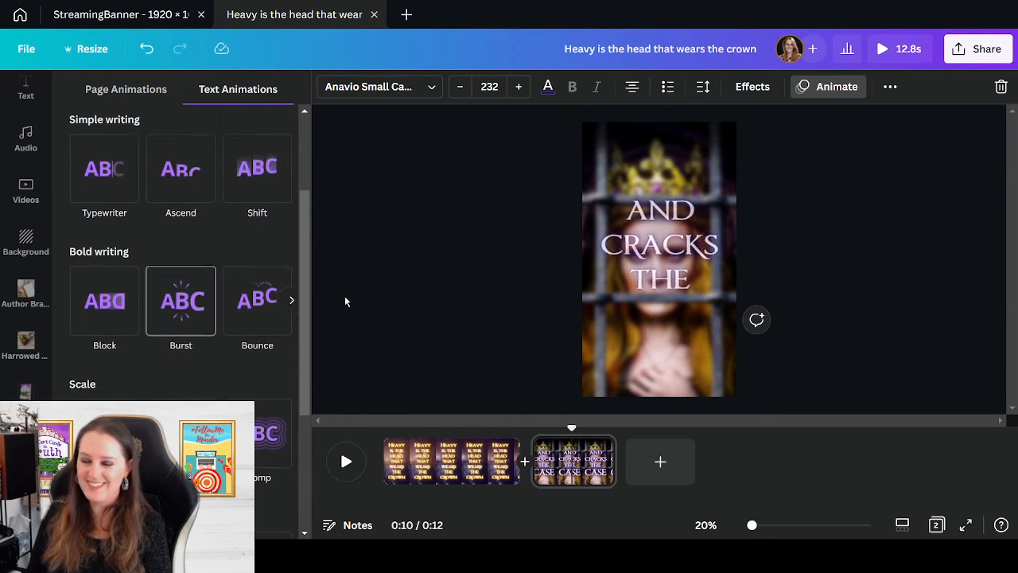
click(290, 300)
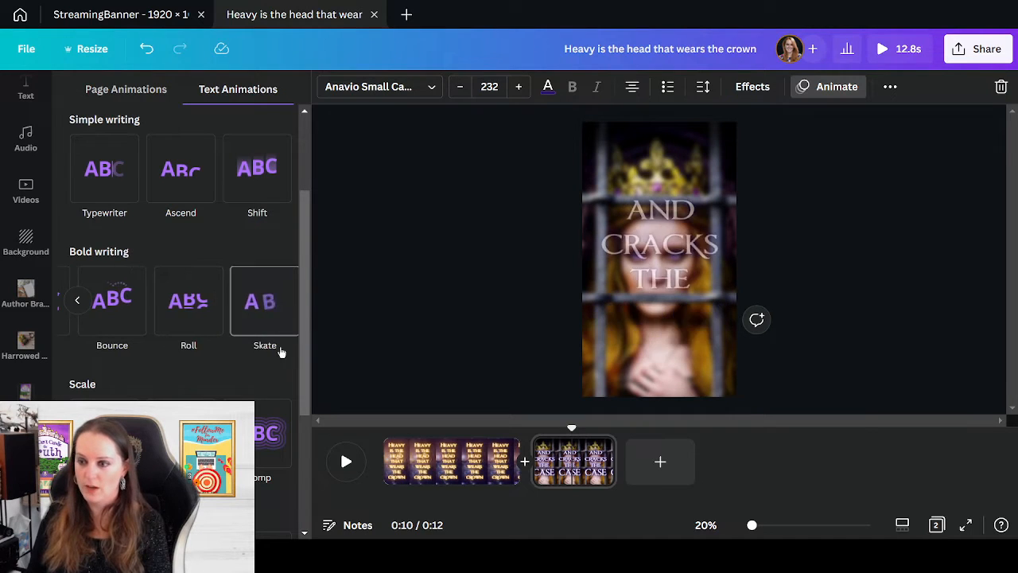
click(290, 299)
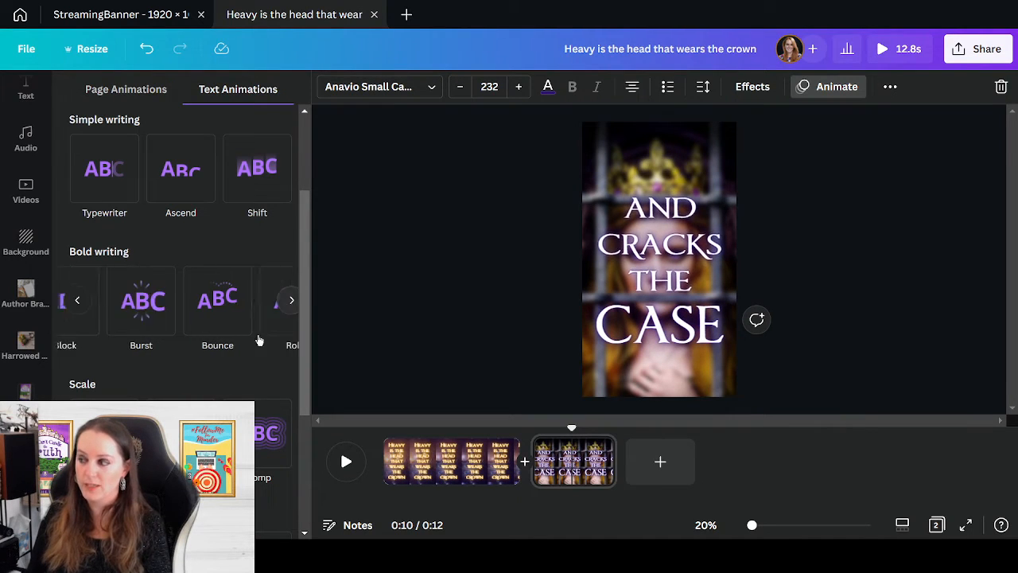
click(290, 300)
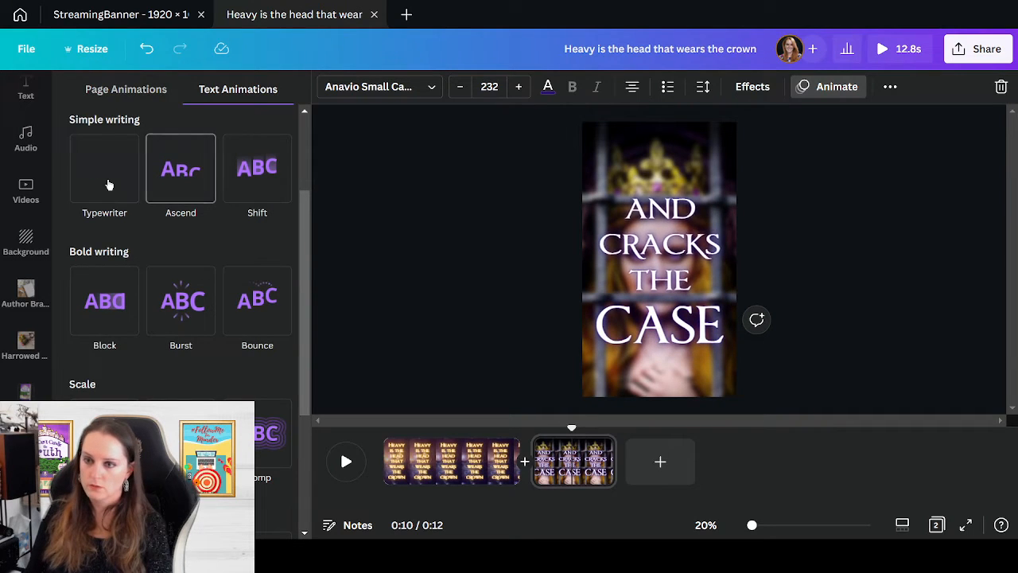
scroll(136, 203, up, 2)
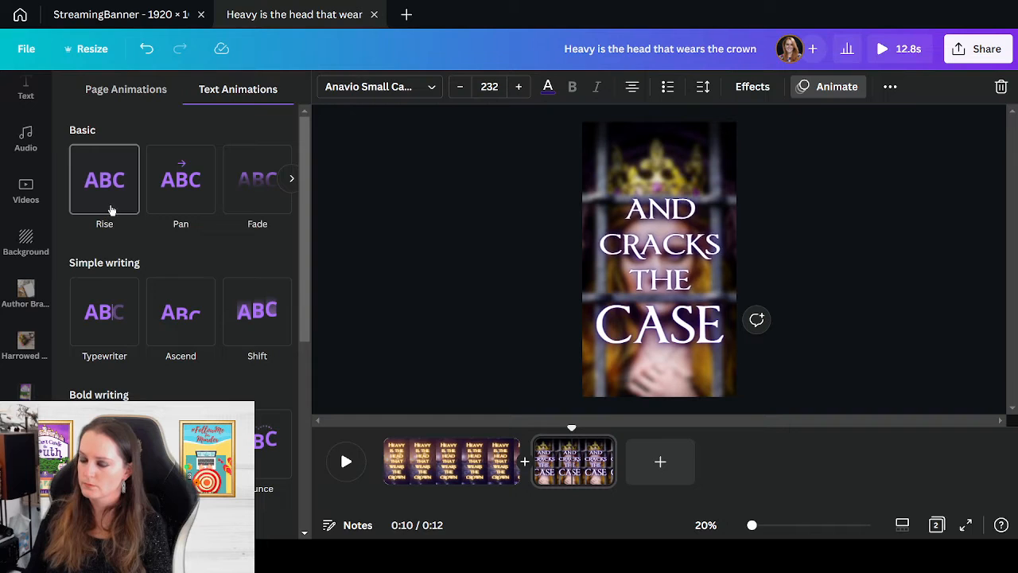
scroll(189, 329, down, 5)
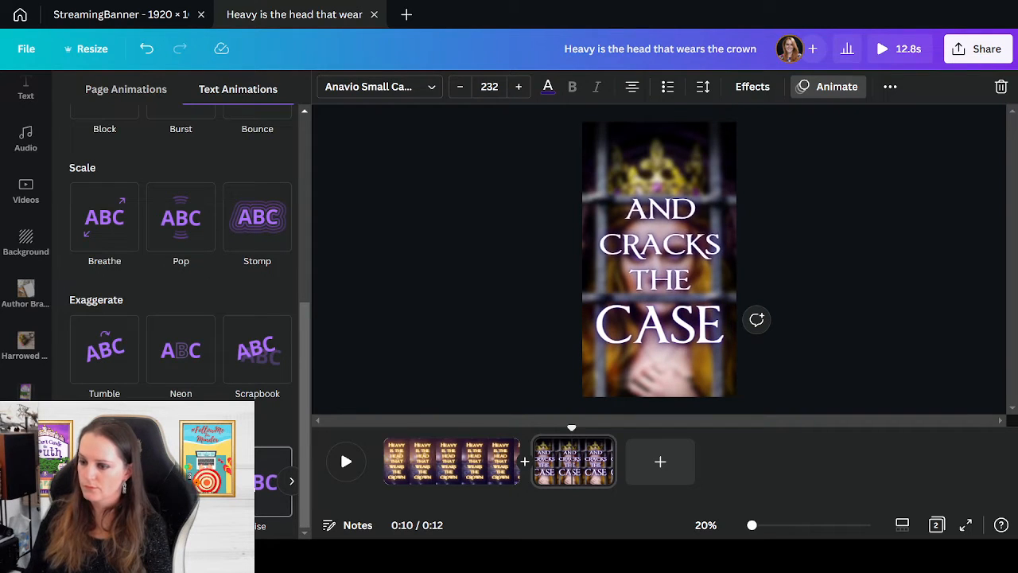
click(273, 477)
click(927, 289)
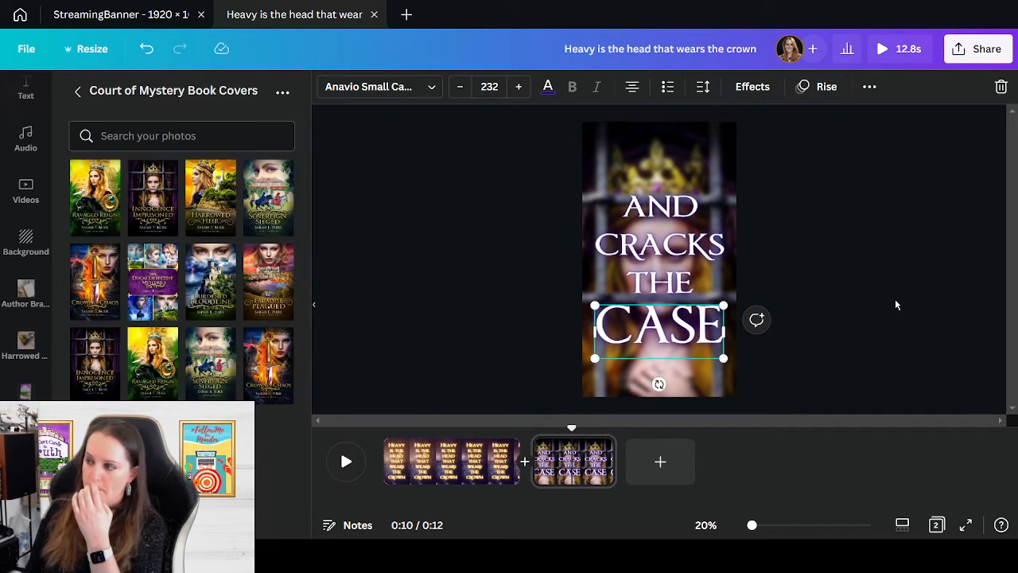
click(895, 302)
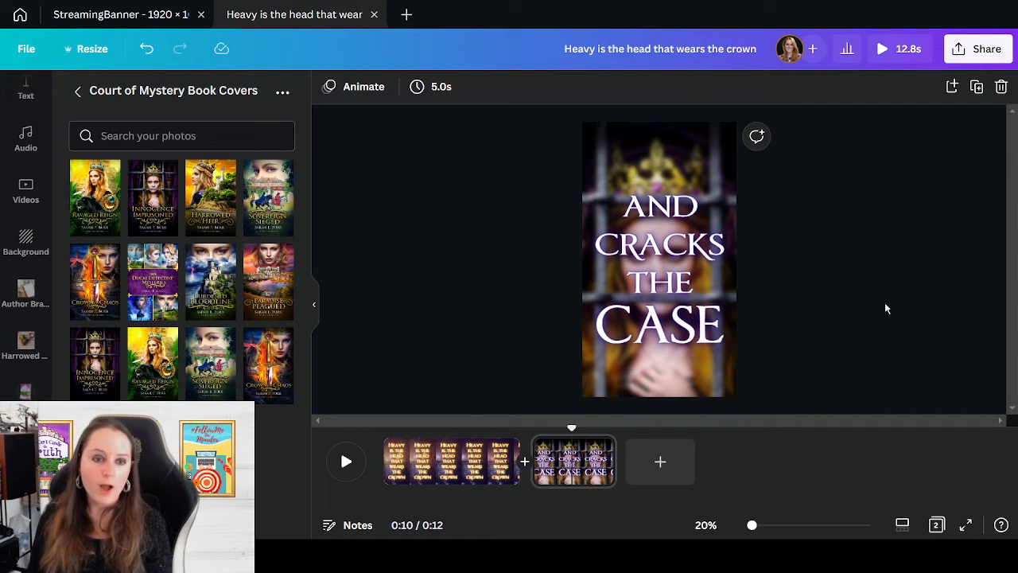
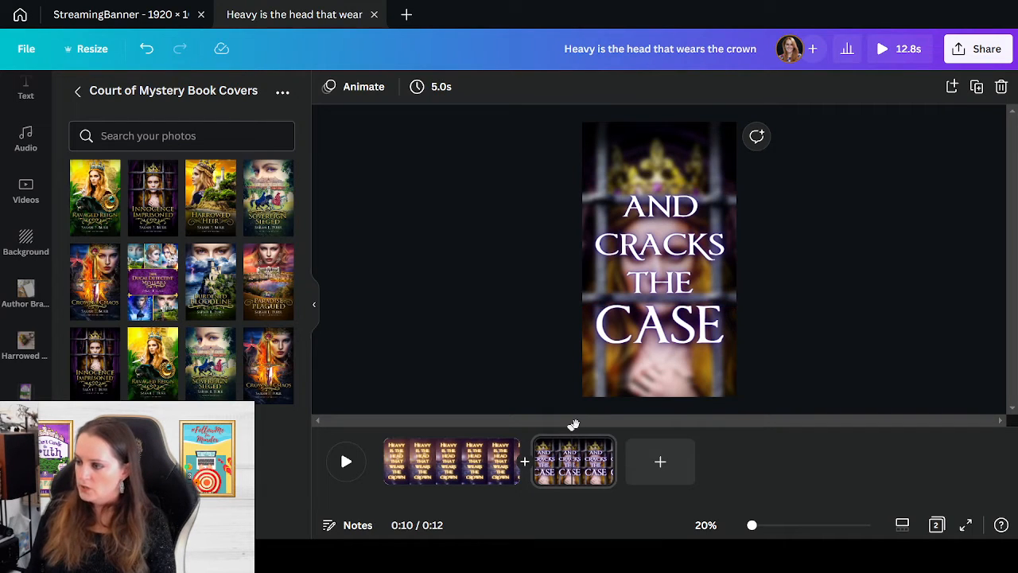
- Add a blank third page after the AND CRACKS THE CASE page and select it in the timeline
drag(572, 425, 611, 422)
click(660, 462)
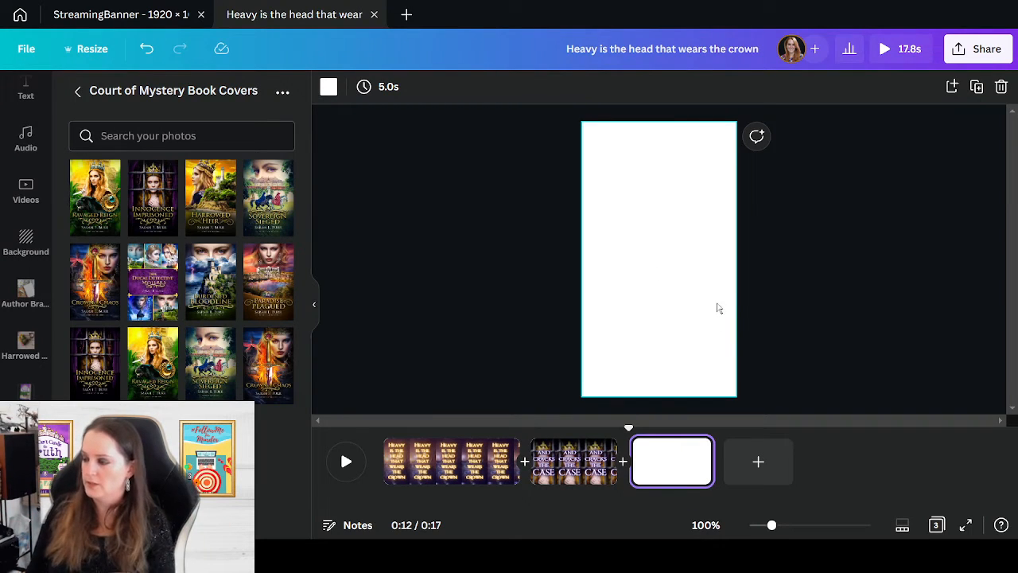
drag(629, 427, 587, 416)
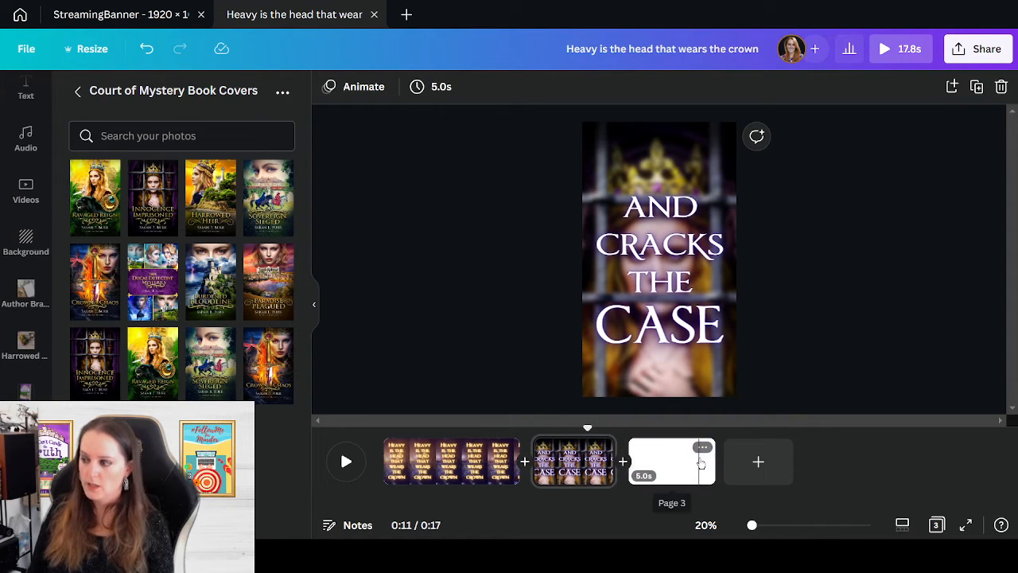
click(701, 464)
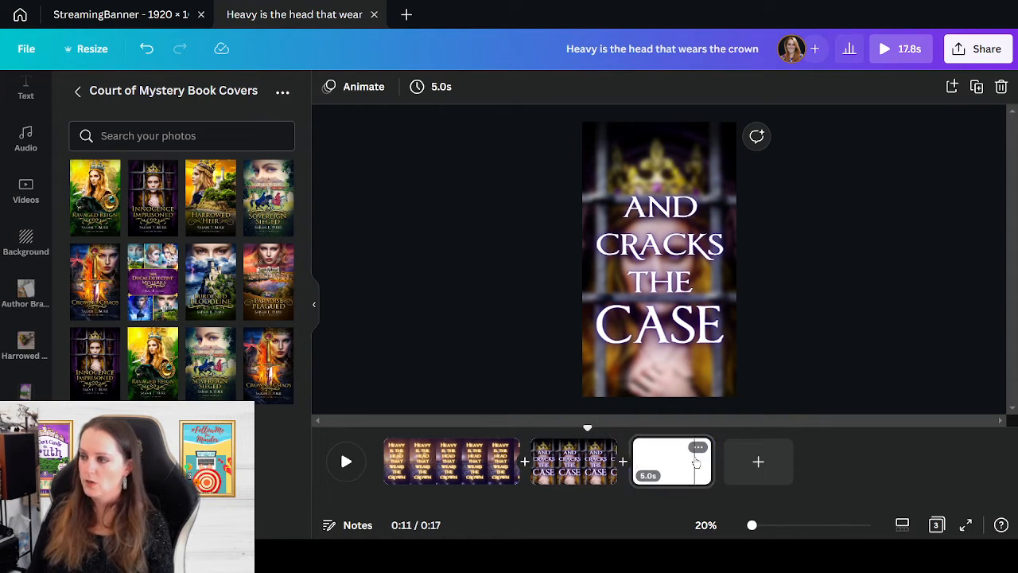
- Place the Innocence Imprisoned book cover on the third page and enlarge it, centred in the upper part of the page
click(157, 209)
drag(672, 298, 664, 259)
drag(708, 303, 720, 322)
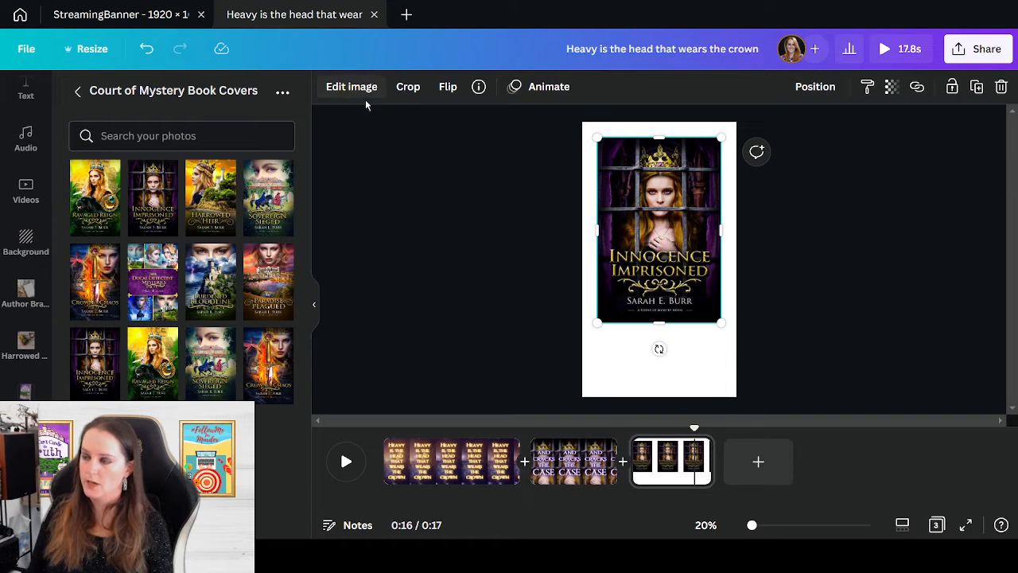
click(708, 374)
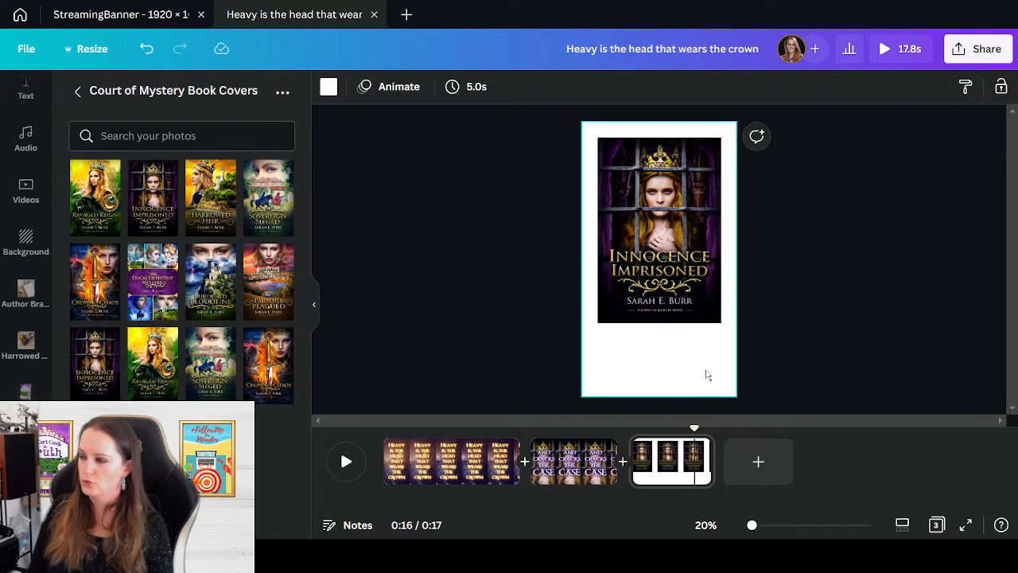
- Search the stock photos for "gold" and set the smooth metallic gold gradient image as the third page's background
scroll(32, 170, up, 4)
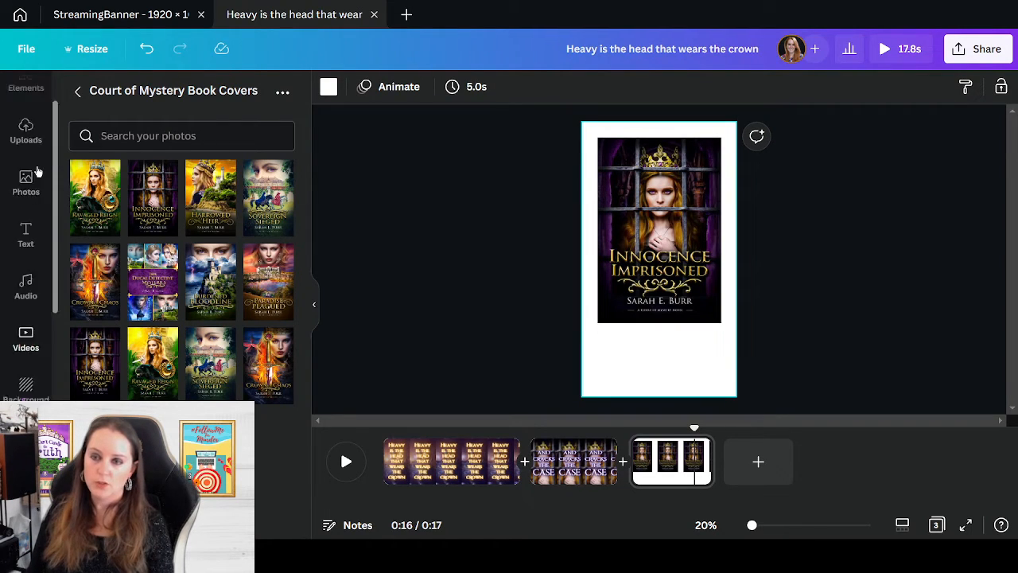
click(26, 250)
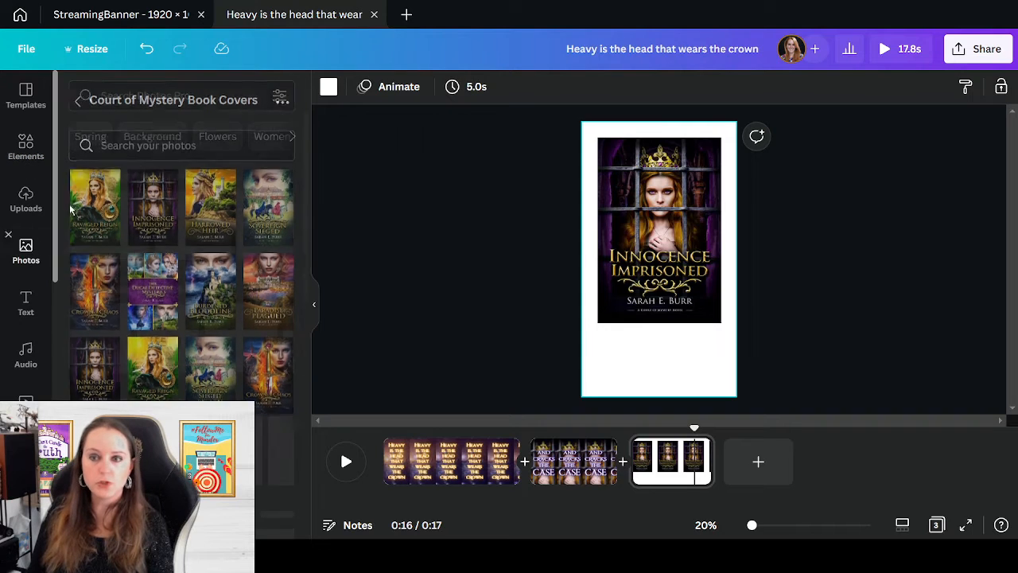
click(164, 96)
text(gold)
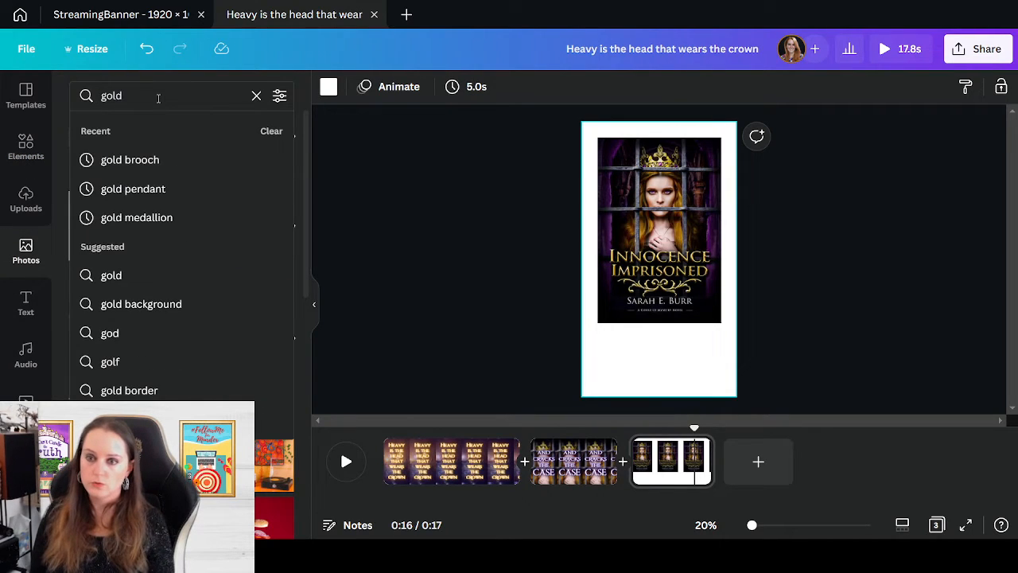
key(Return)
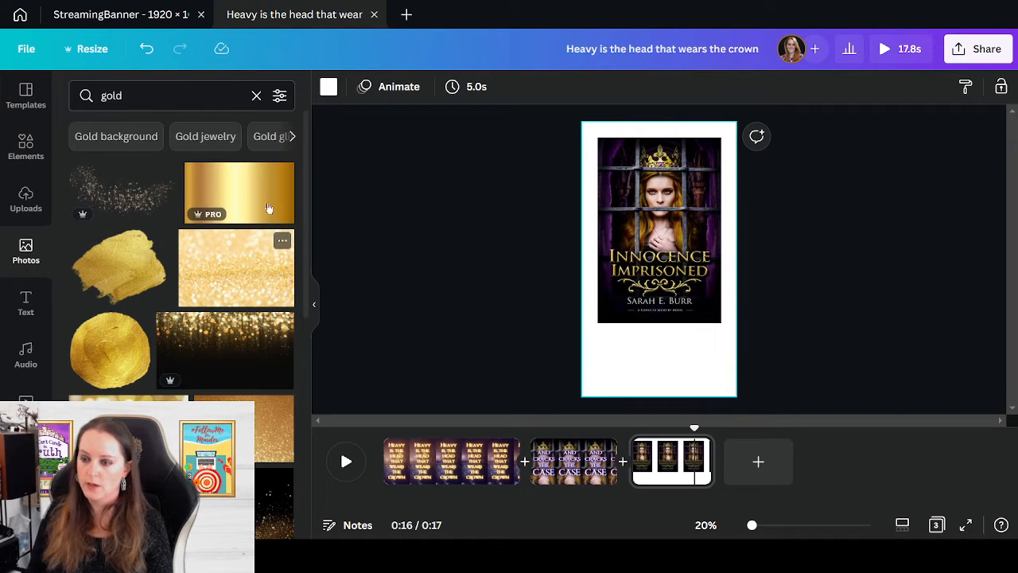
click(238, 192)
right_click(657, 251)
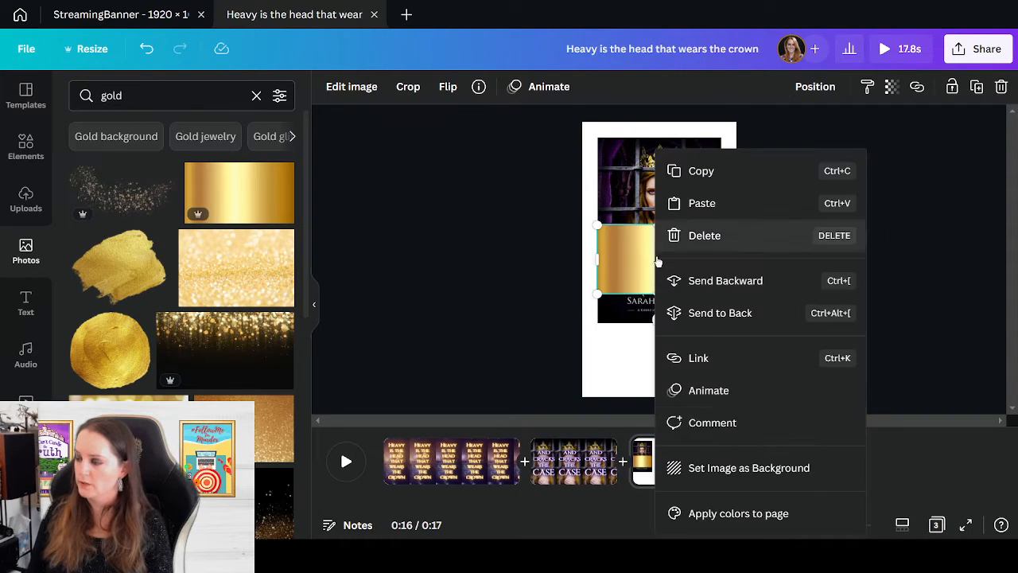
click(761, 467)
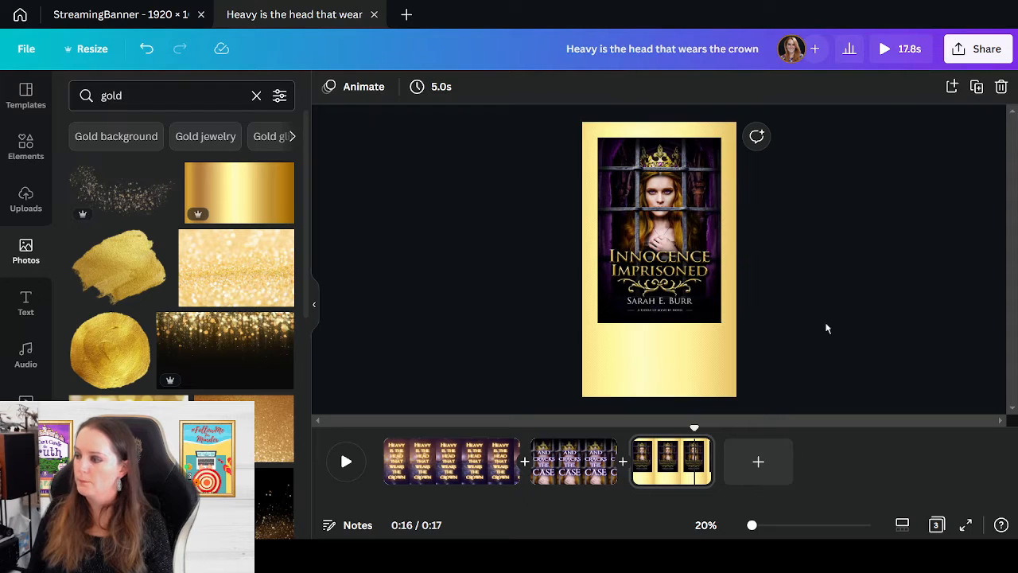
- Reposition the gold gradient slightly to the right within the third page's background crop
click(689, 372)
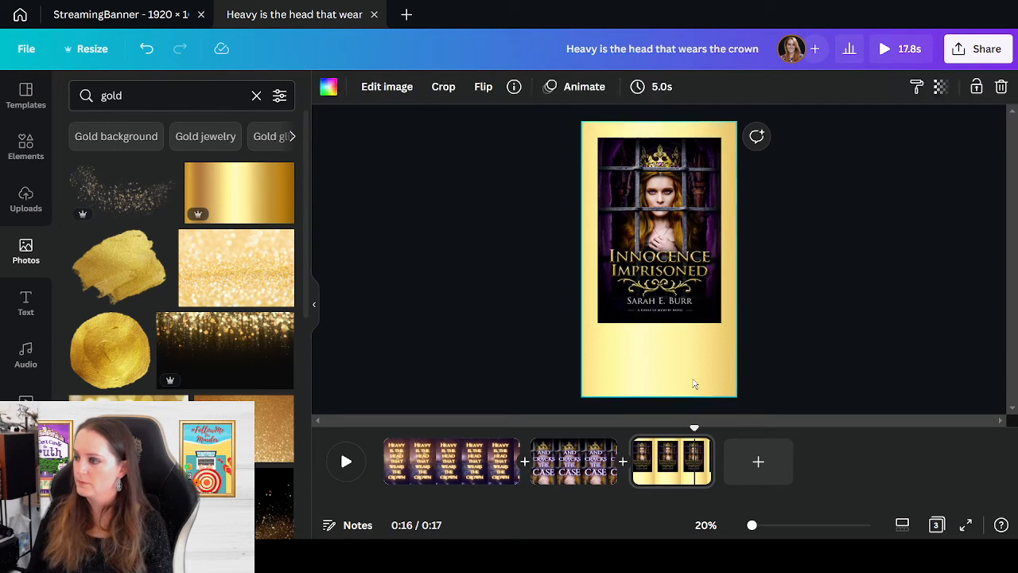
double_click(691, 377)
drag(691, 377, 711, 379)
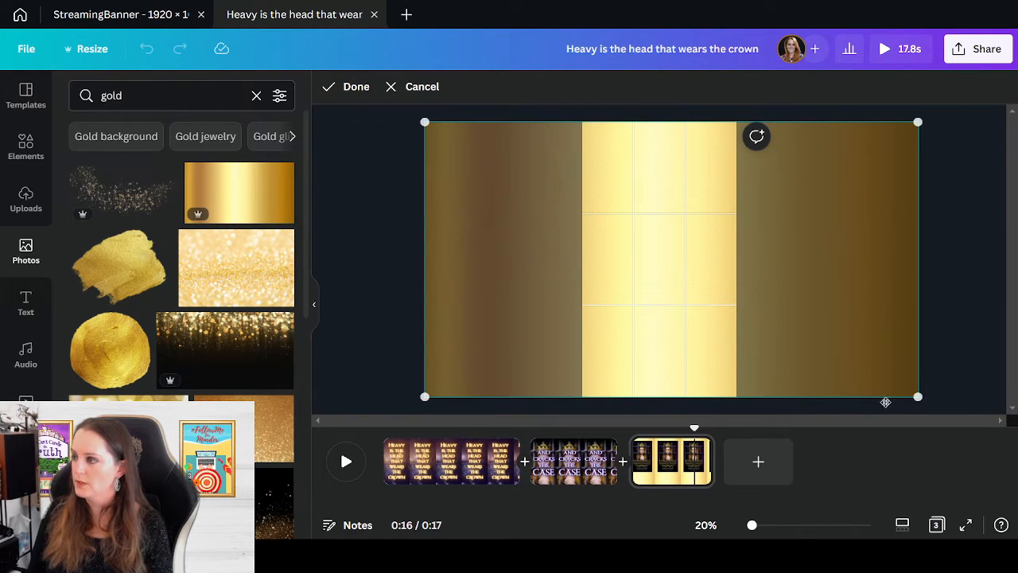
click(958, 382)
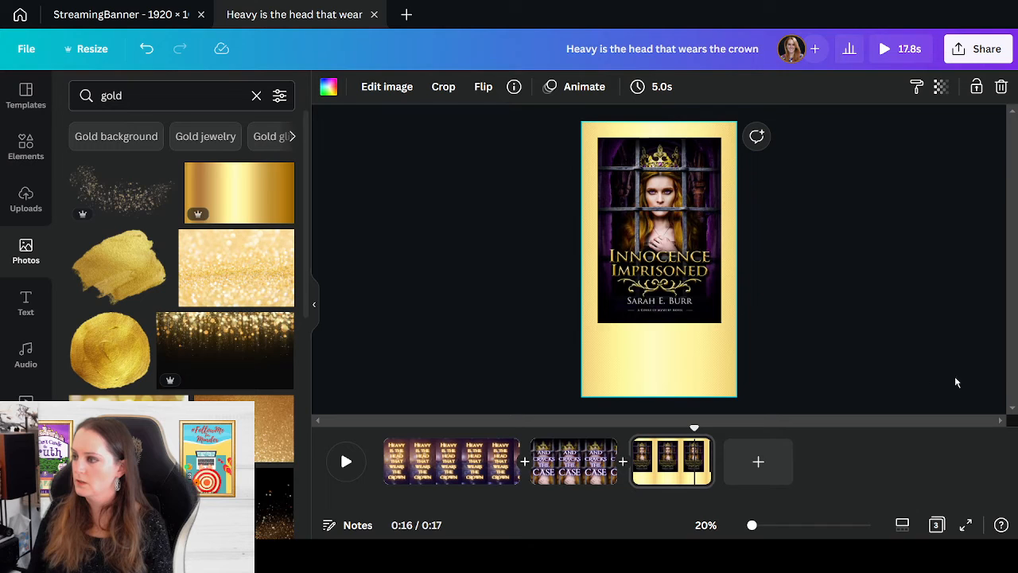
- Slightly increase the saturation of the third page's gold gradient background
click(683, 272)
click(697, 382)
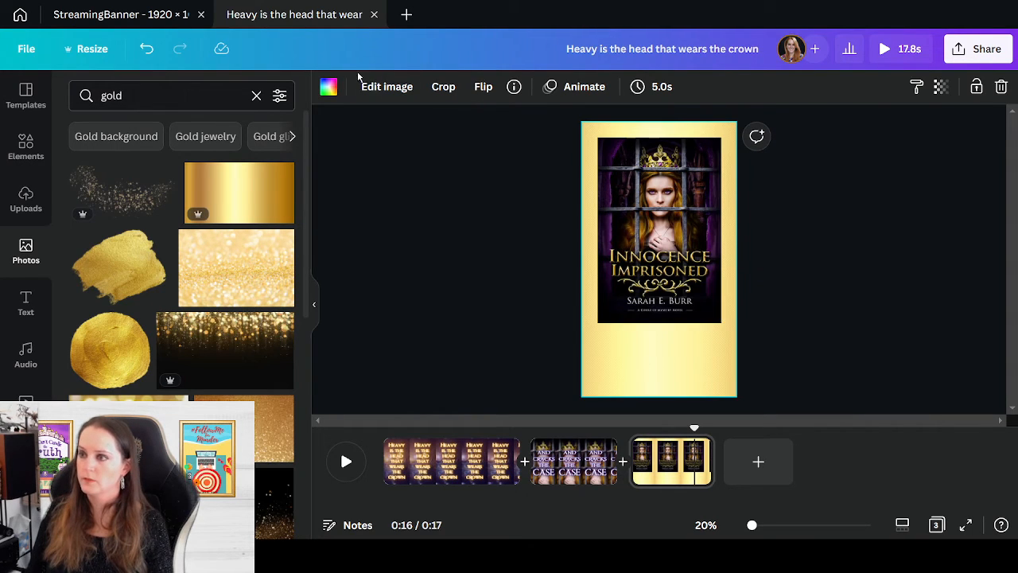
click(385, 89)
click(107, 216)
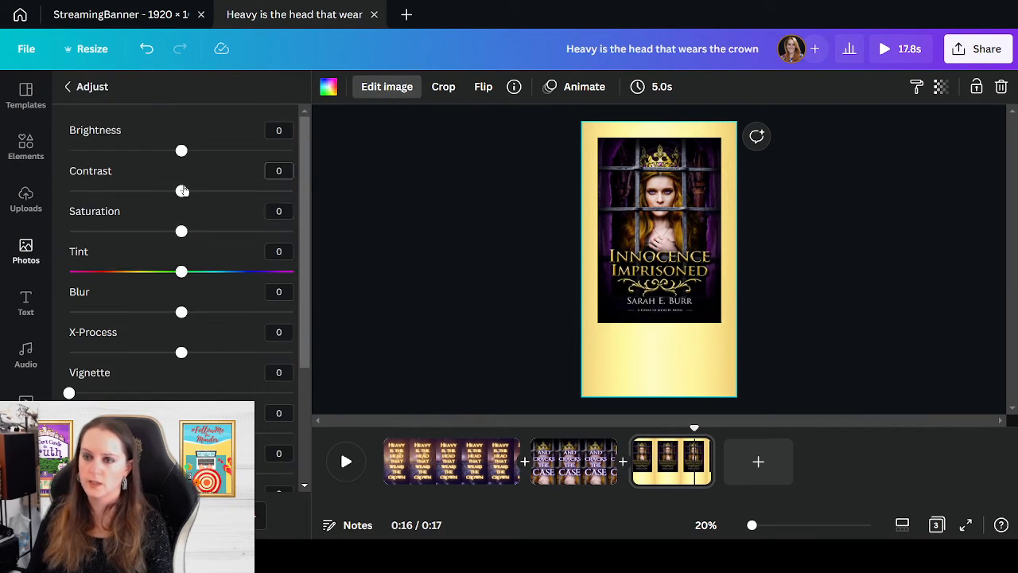
mouse_move(181, 230)
mouse_down()
mouse_move(211, 230)
mouse_move(194, 231)
mouse_up()
click(865, 347)
click(670, 269)
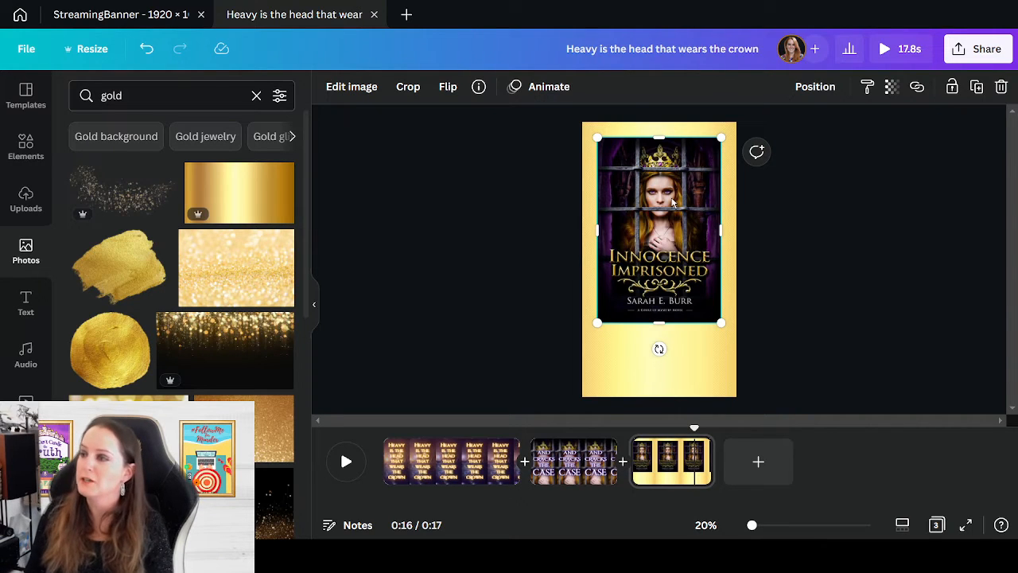
click(340, 89)
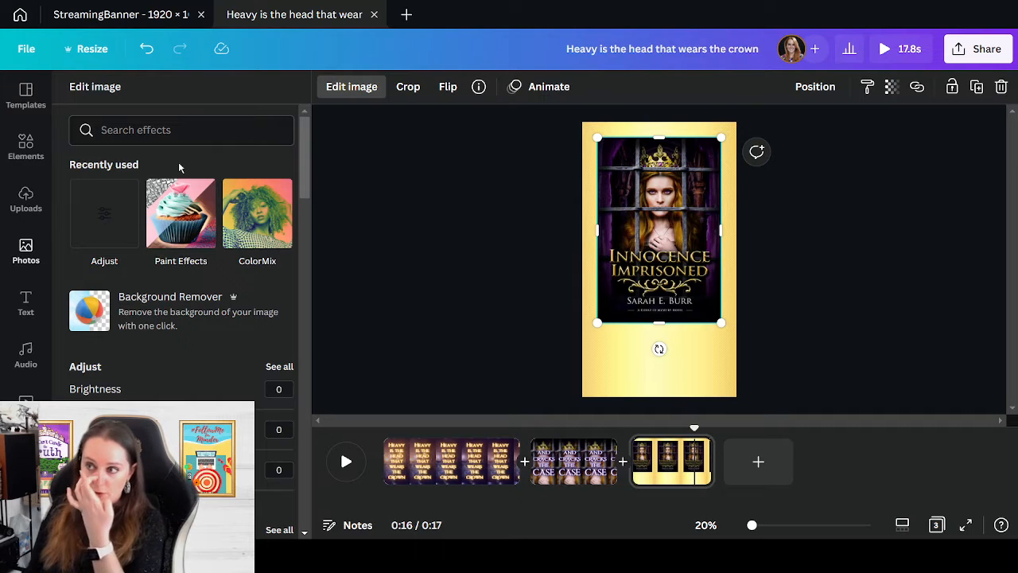
click(839, 366)
click(837, 365)
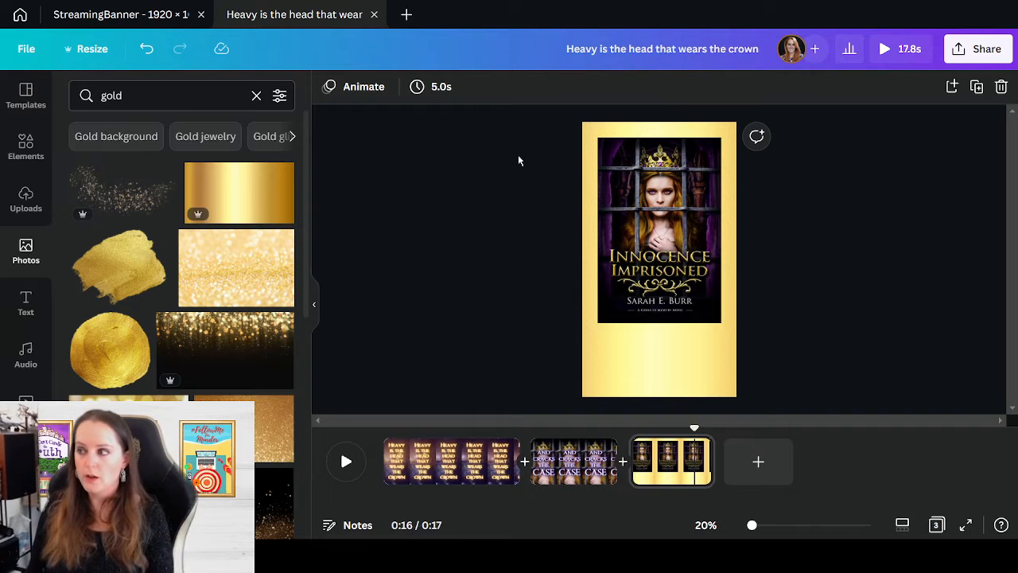
- Try the Drop shadow on the third page's book cover and replace it with the Glow shadow
click(665, 279)
click(348, 87)
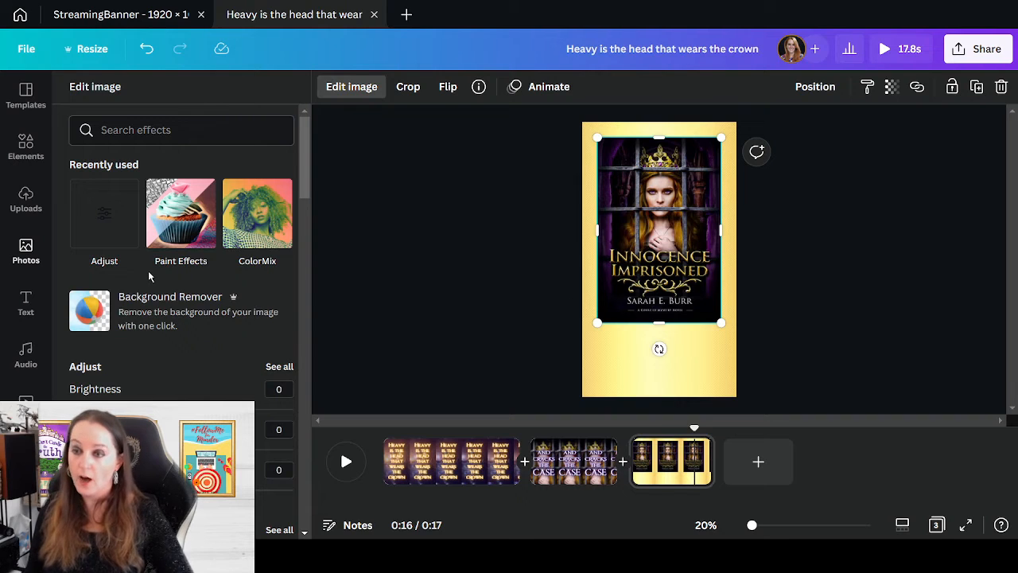
scroll(143, 272, down, 5)
scroll(175, 221, up, 3)
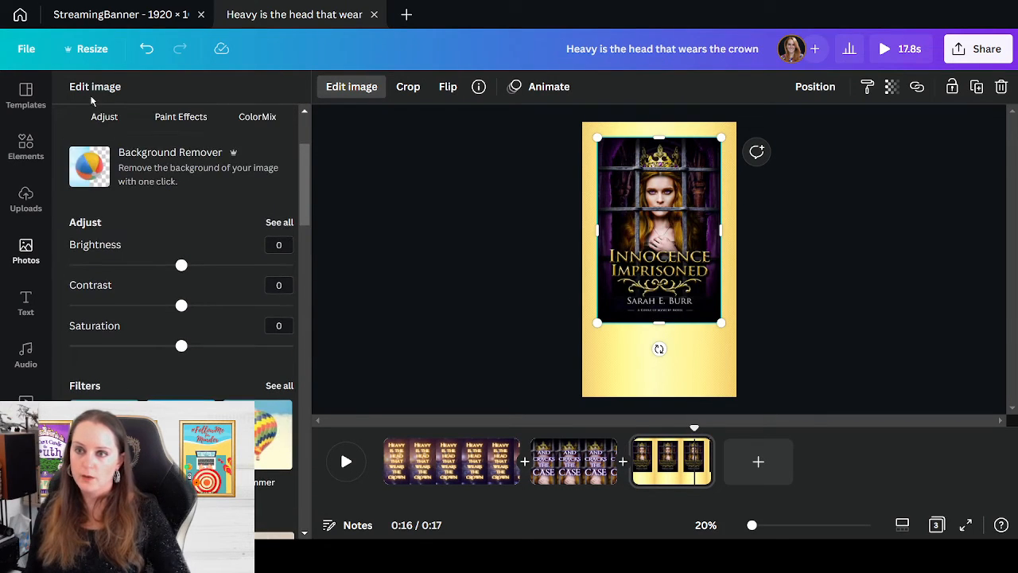
scroll(87, 225, down, 10)
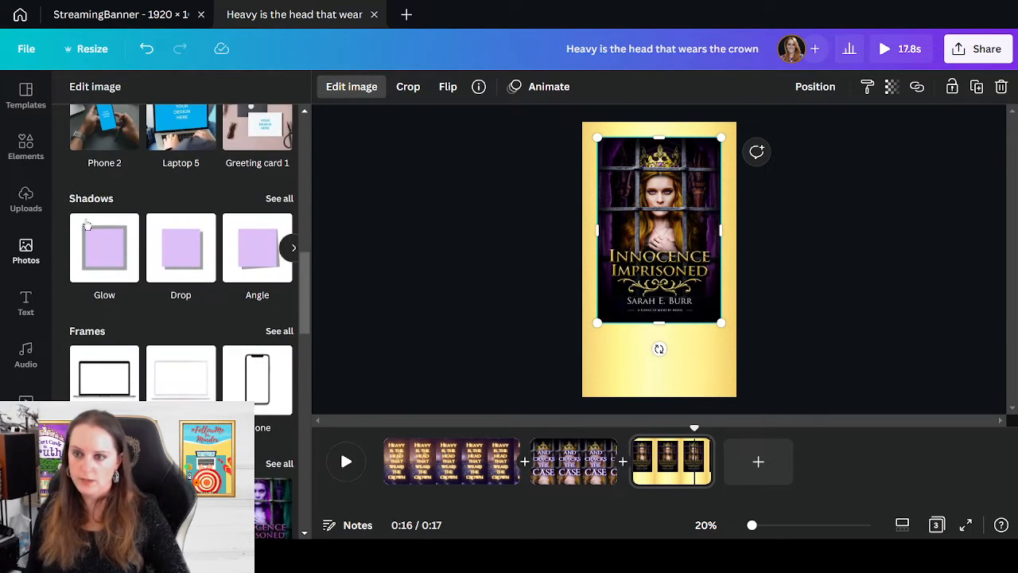
click(107, 269)
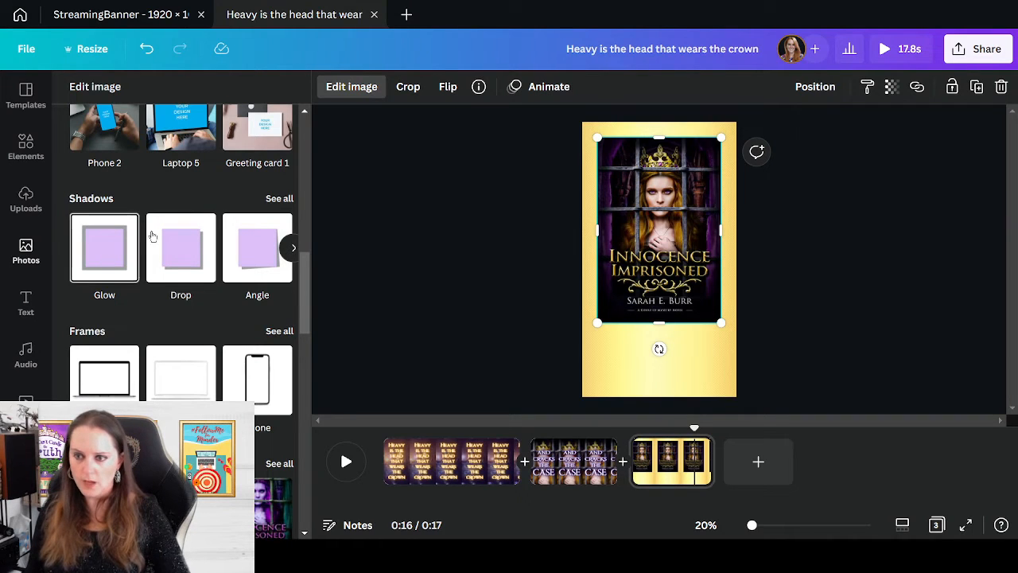
click(188, 252)
click(185, 252)
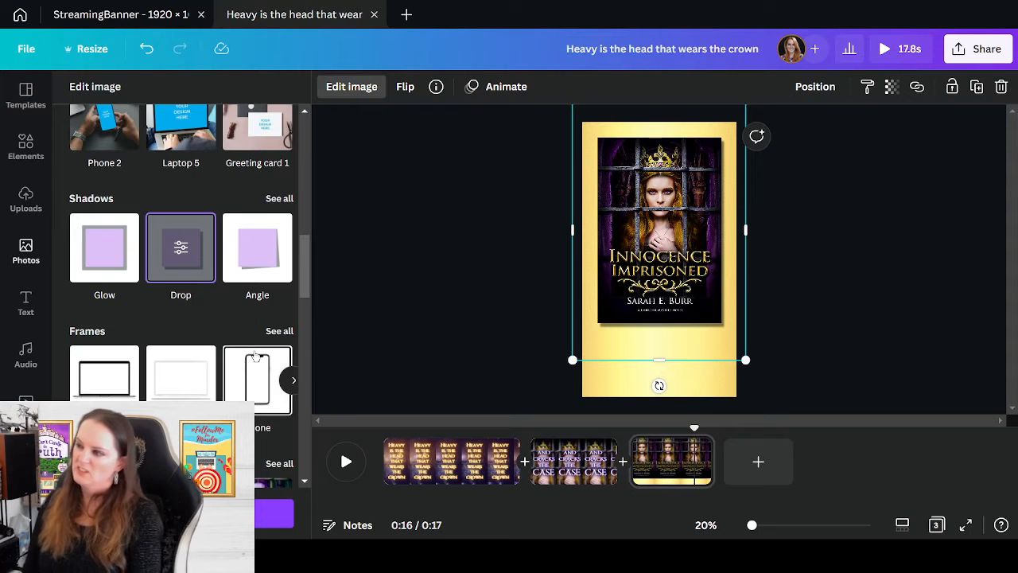
click(104, 248)
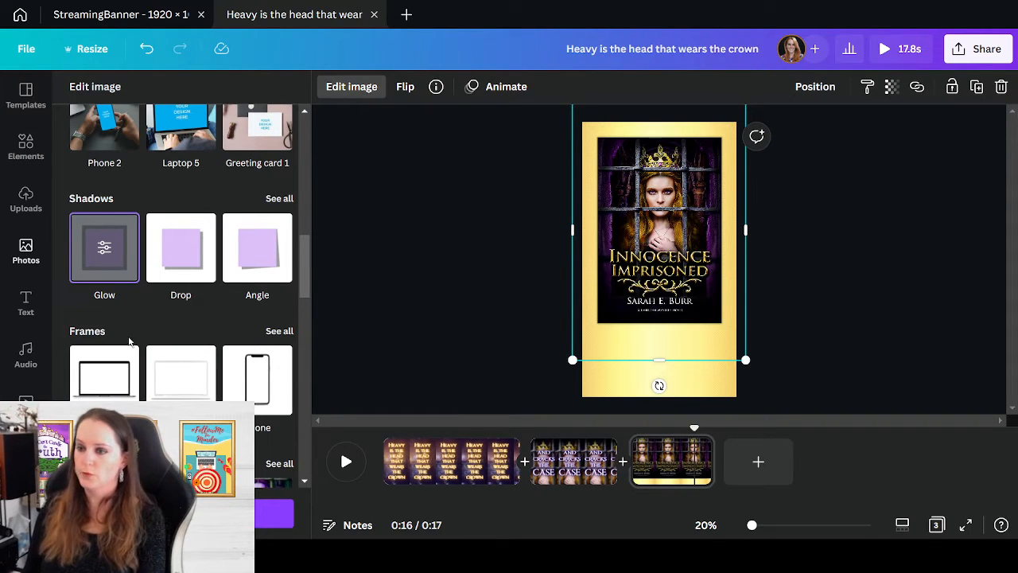
- Compare the Page Lift, Curved, Backdrop, Angle and Drop shadows on the book cover, returning to Glow
click(277, 199)
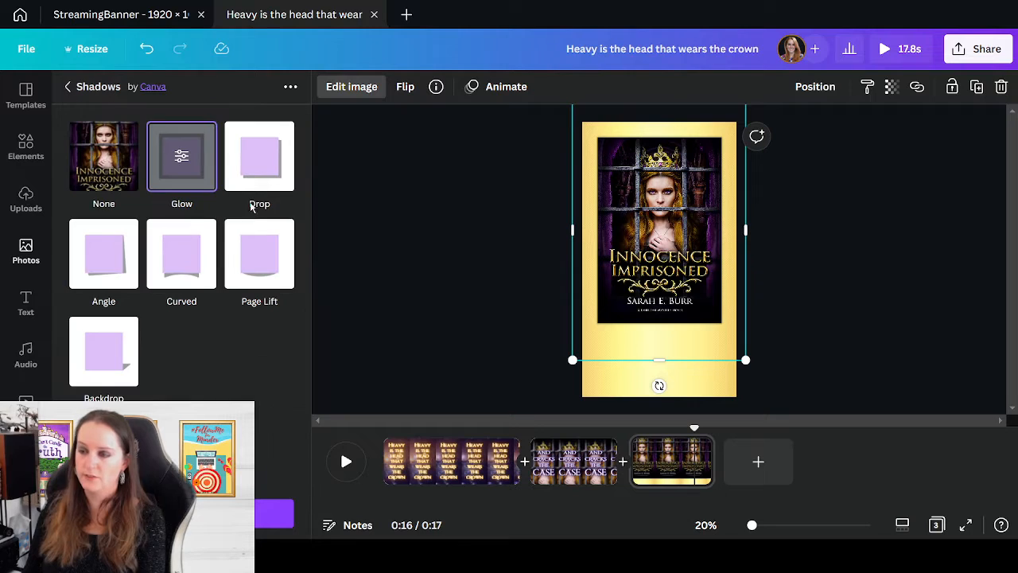
click(241, 259)
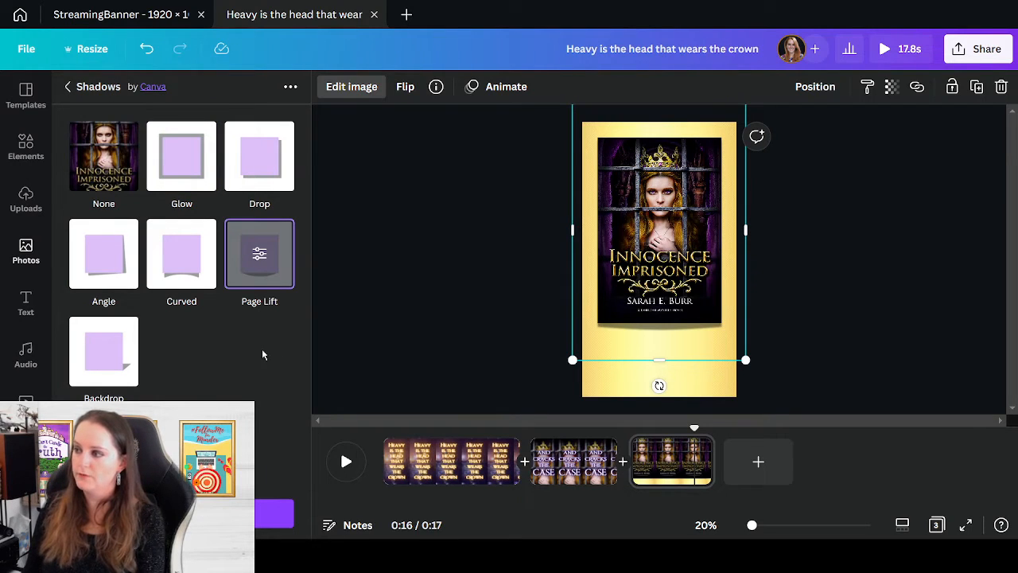
click(168, 257)
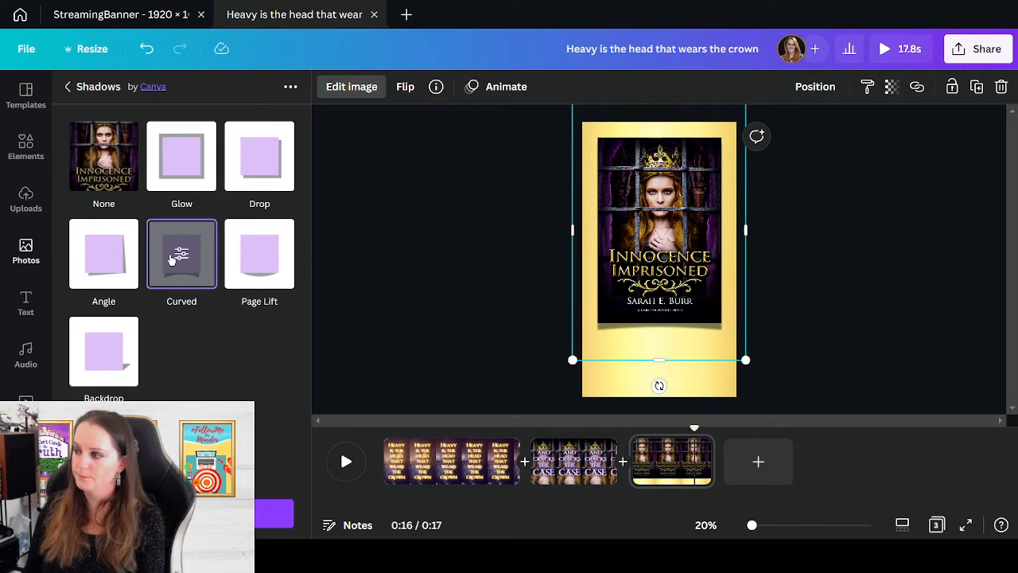
click(103, 349)
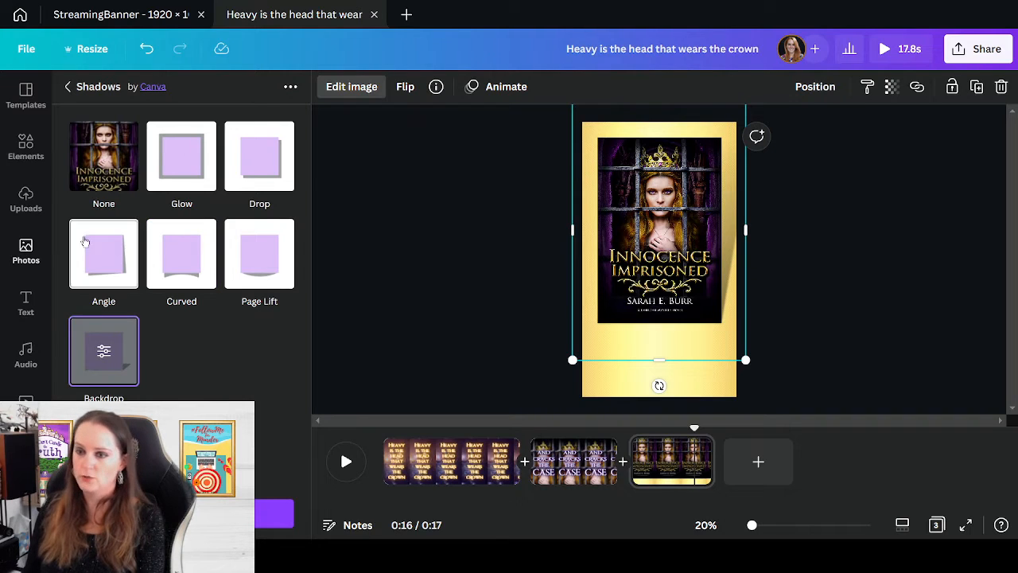
click(103, 259)
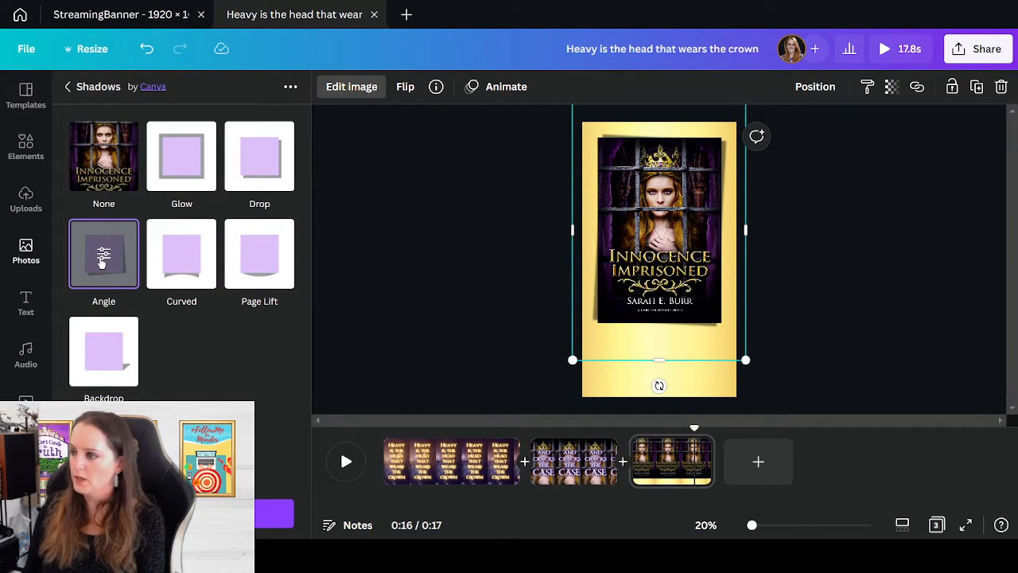
click(277, 174)
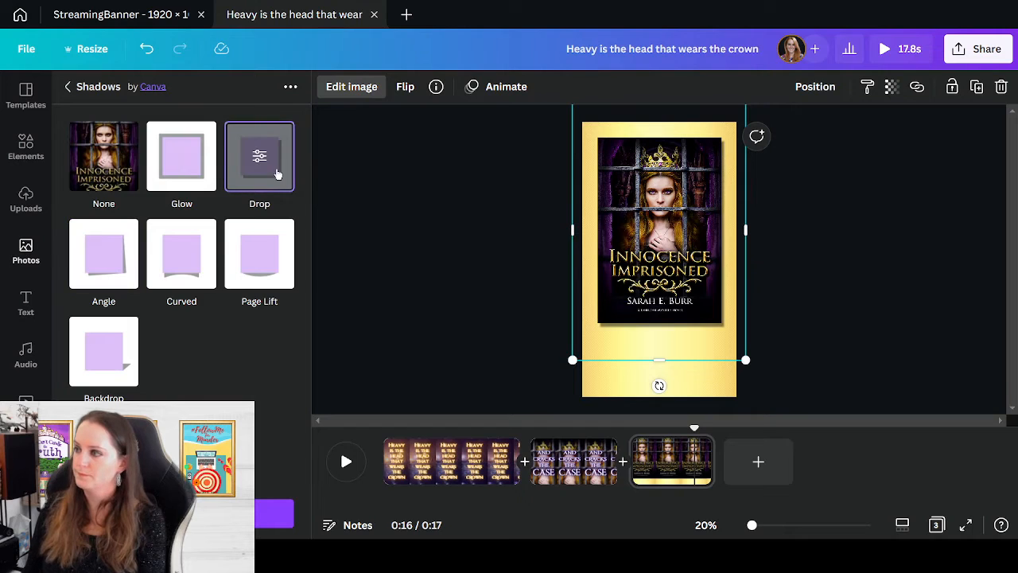
click(181, 164)
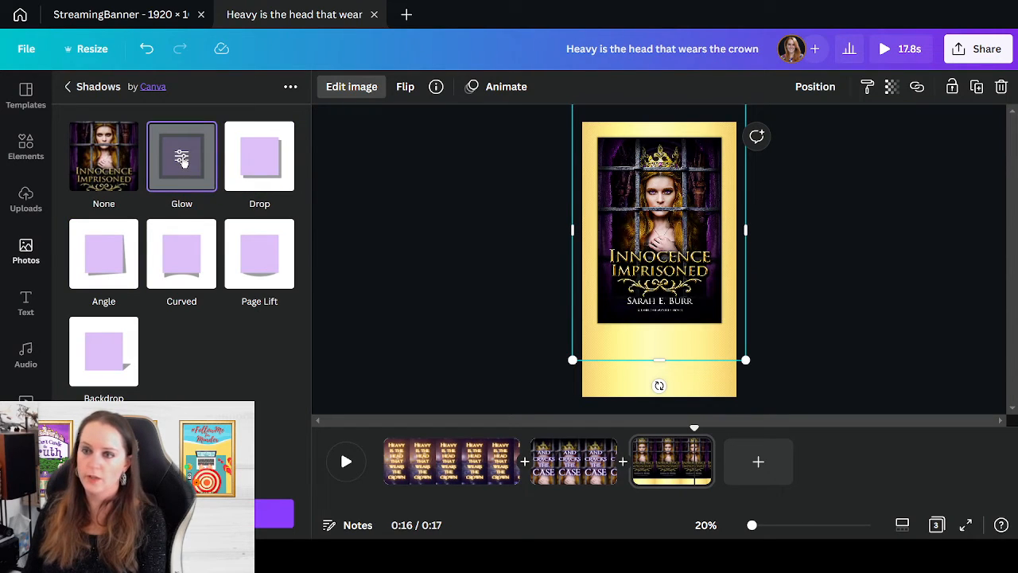
- Set the book cover's glow to size 12 and blur 8, coloured with the darkest purple document colour
click(183, 159)
drag(105, 158, 136, 152)
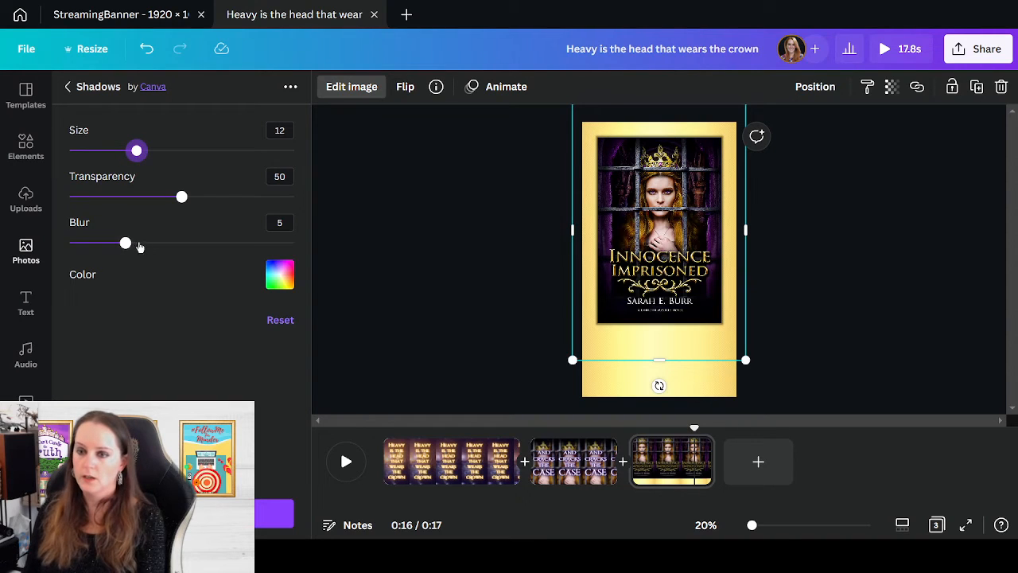
drag(126, 242, 158, 244)
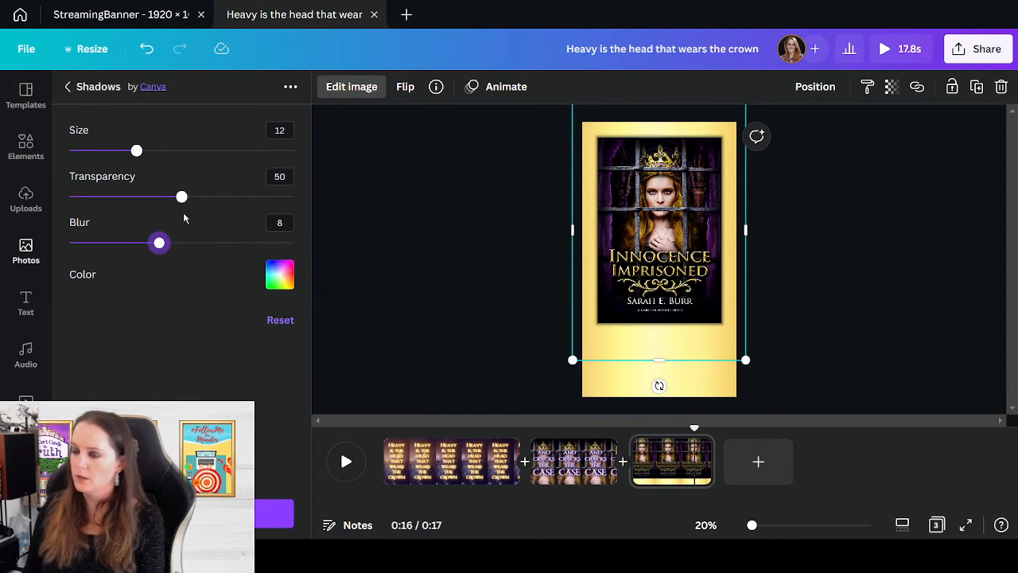
click(281, 273)
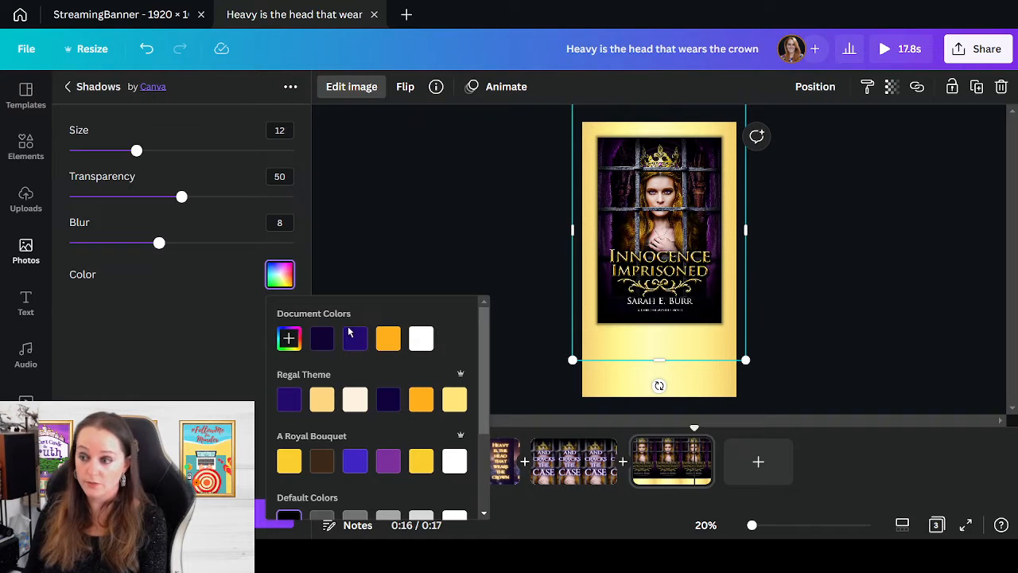
click(322, 339)
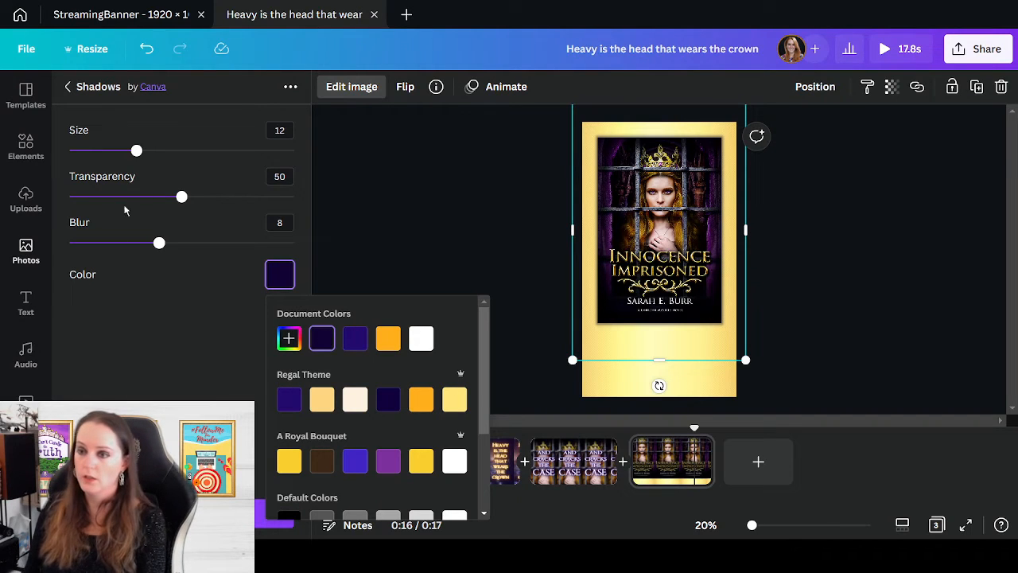
- Set the cover glow's transparency to 76 and blur to 11, and increase its size further
drag(187, 205, 241, 212)
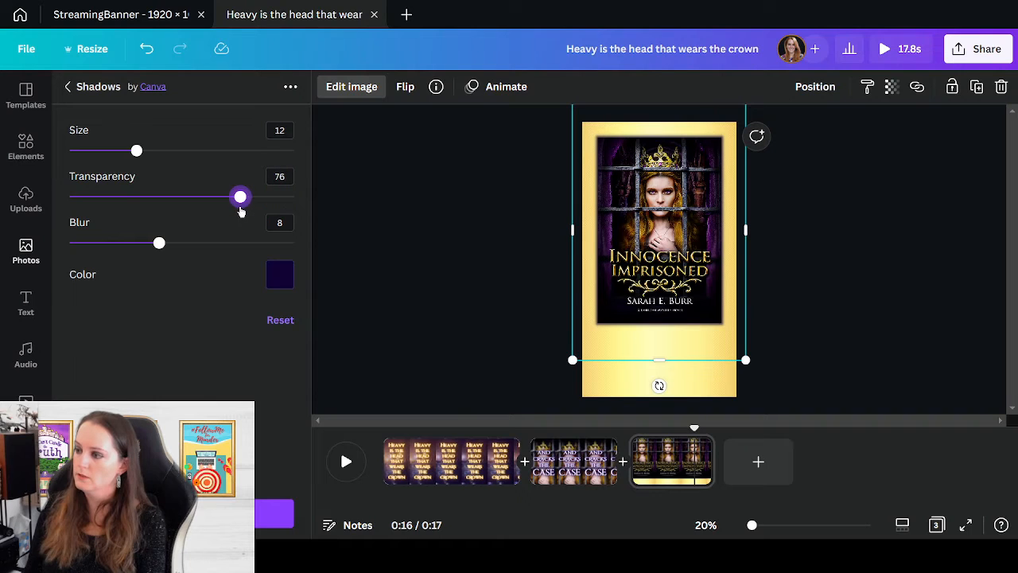
drag(167, 249, 192, 248)
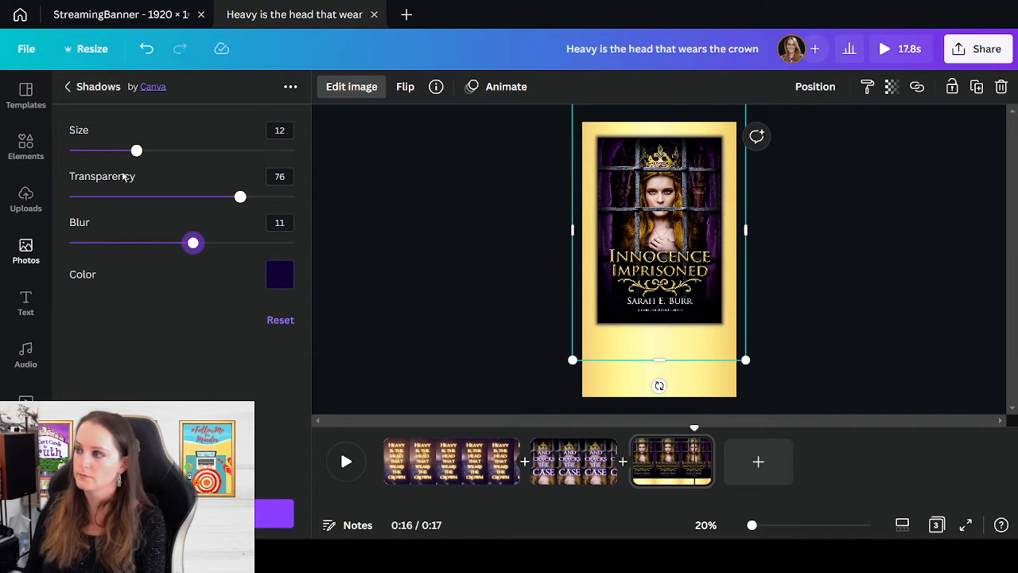
drag(138, 153, 167, 161)
click(861, 293)
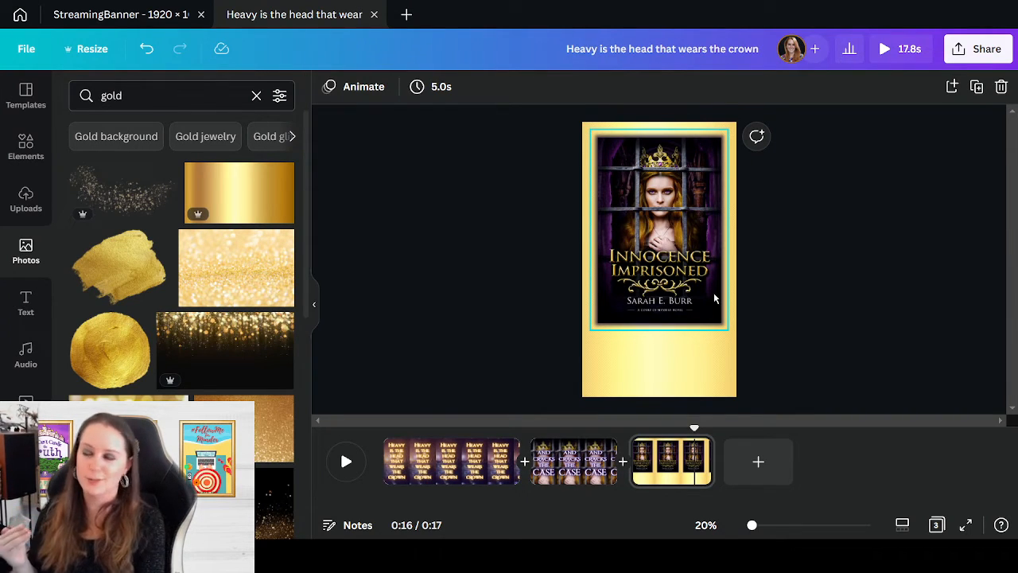
click(442, 344)
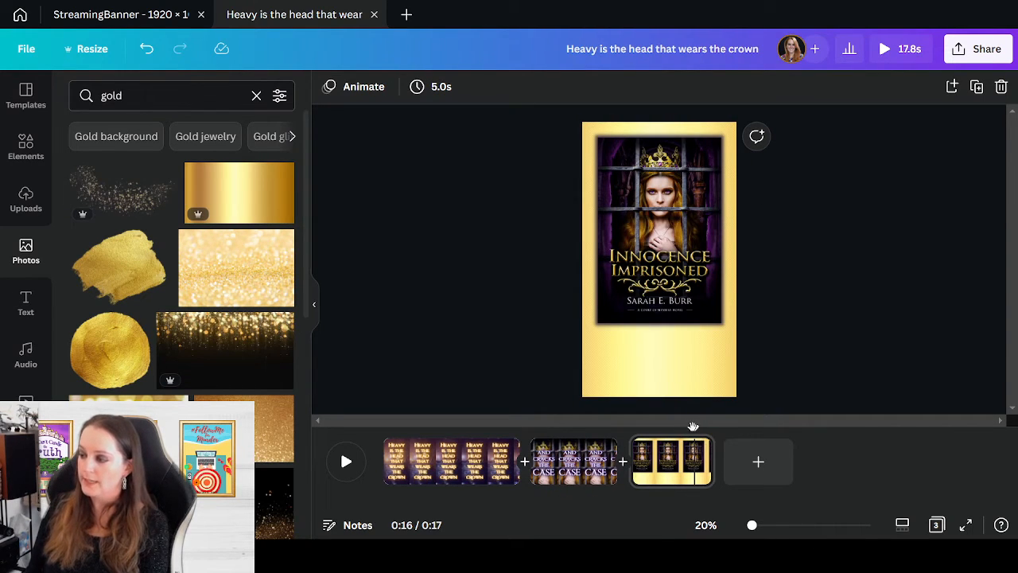
- Add a body text box in the gold area below the book cover and enlarge it to about size 54.9, roughly the cover's width
mouse_move(692, 427)
mouse_down()
mouse_move(466, 418)
mouse_move(675, 426)
mouse_up()
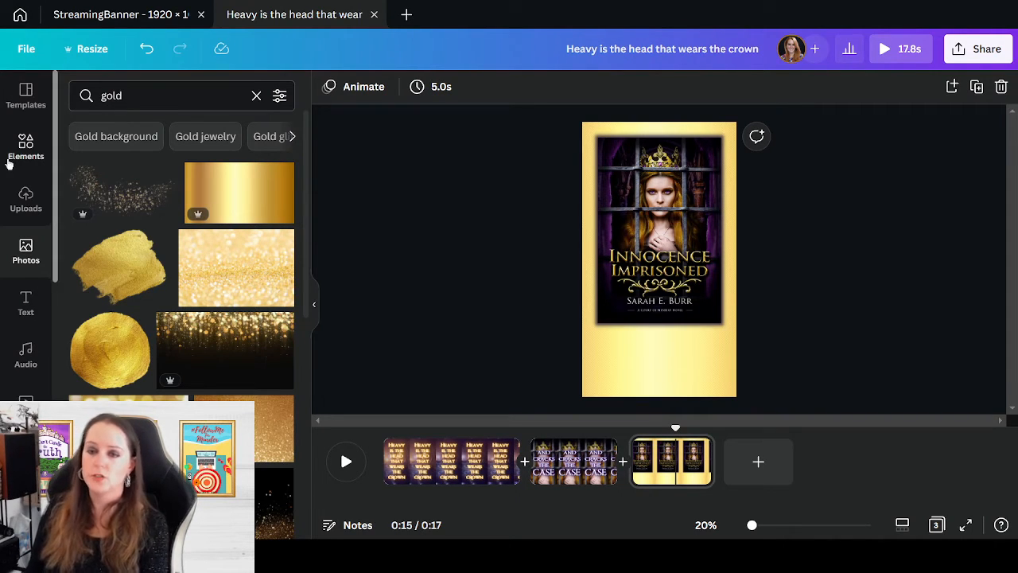
click(32, 302)
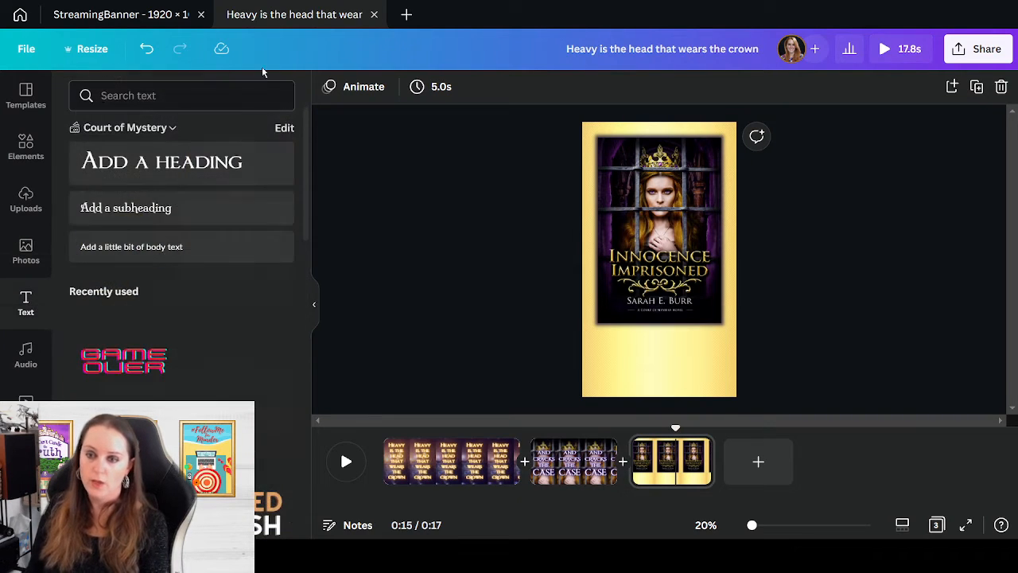
click(174, 260)
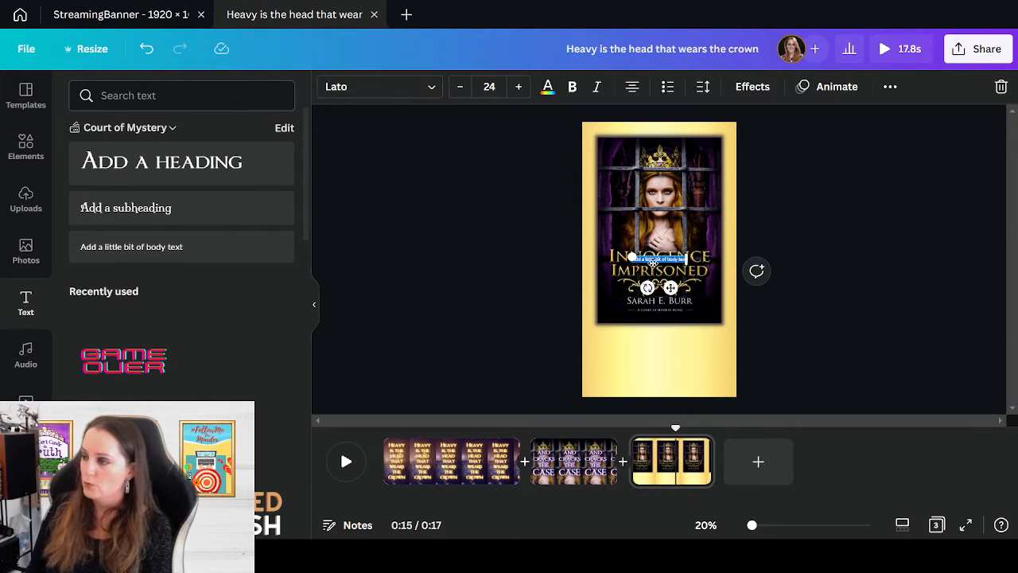
drag(671, 290, 706, 376)
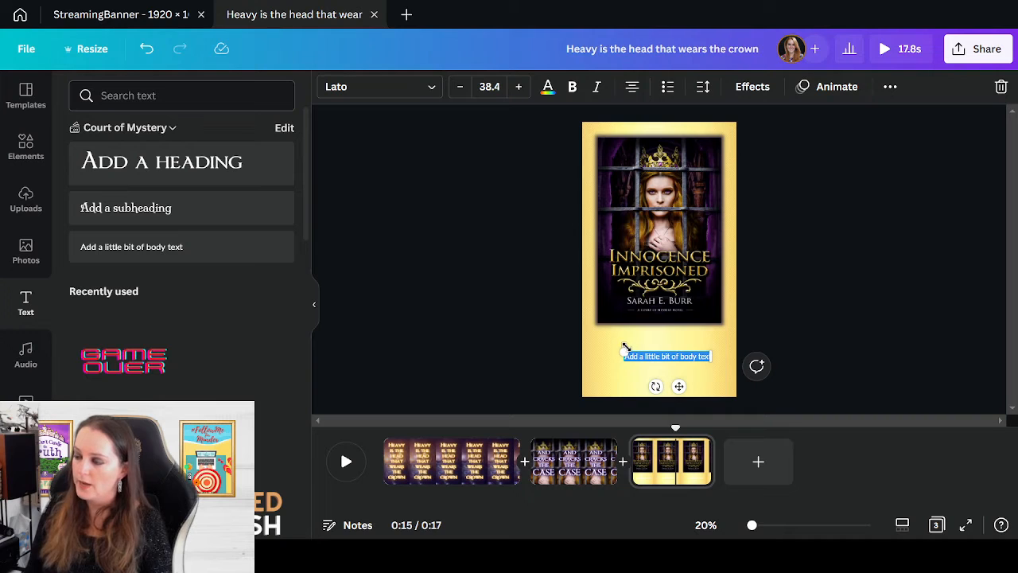
drag(624, 350, 598, 345)
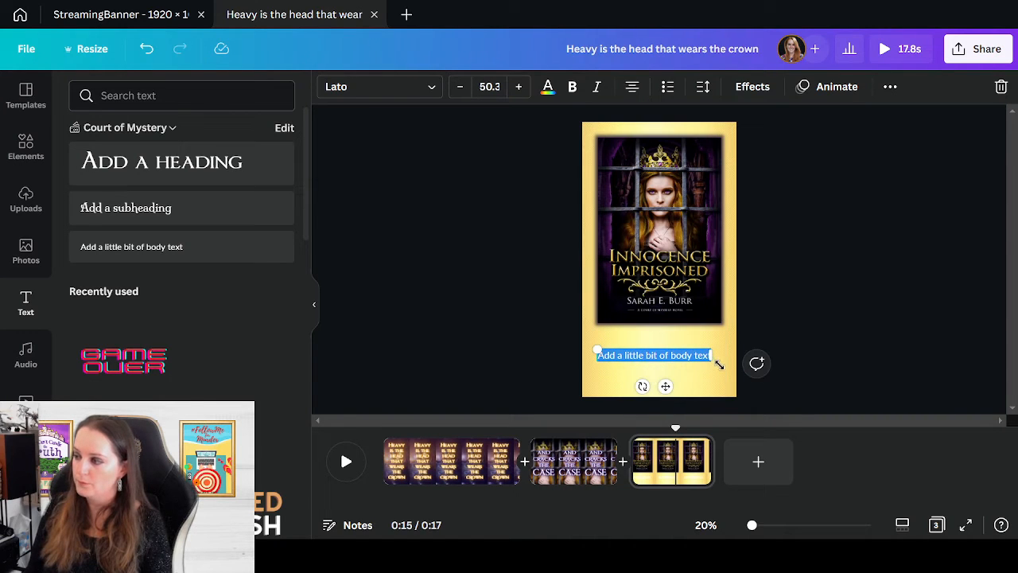
drag(720, 359, 727, 366)
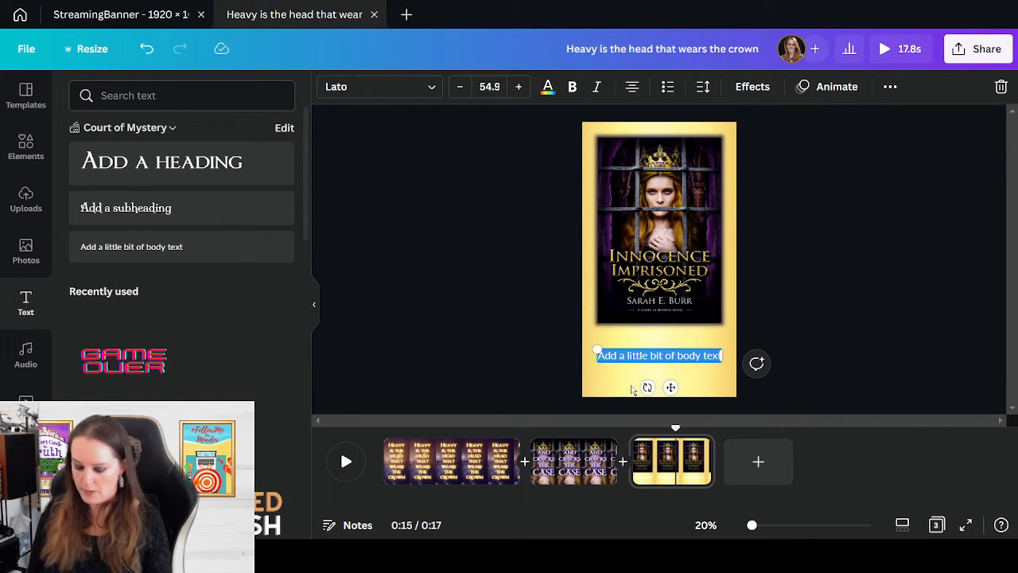
- Replace the placeholder body text below the cover with "kindleunlimited" and select all of it
key(BackSpace)
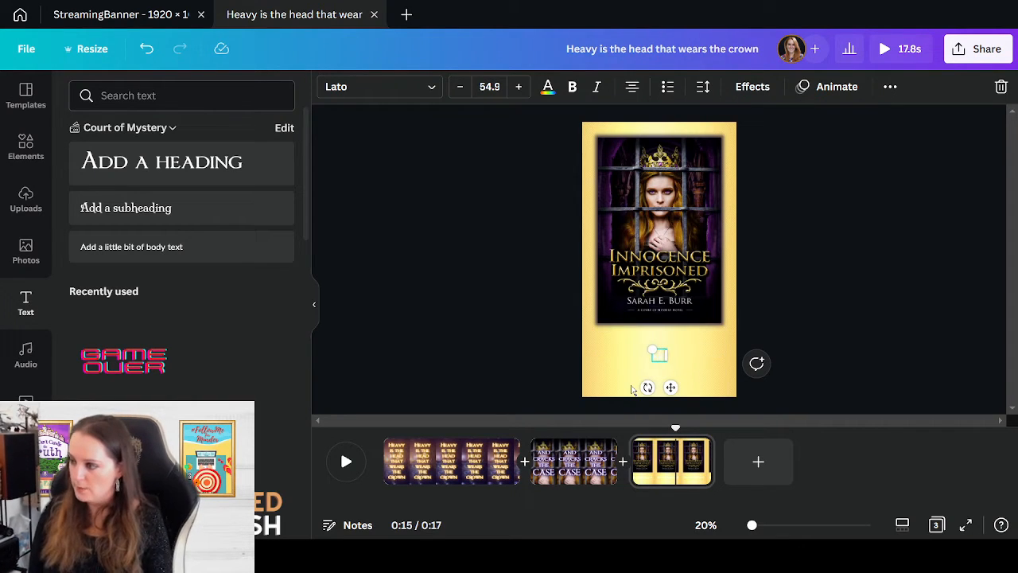
text(saraheburr.com)
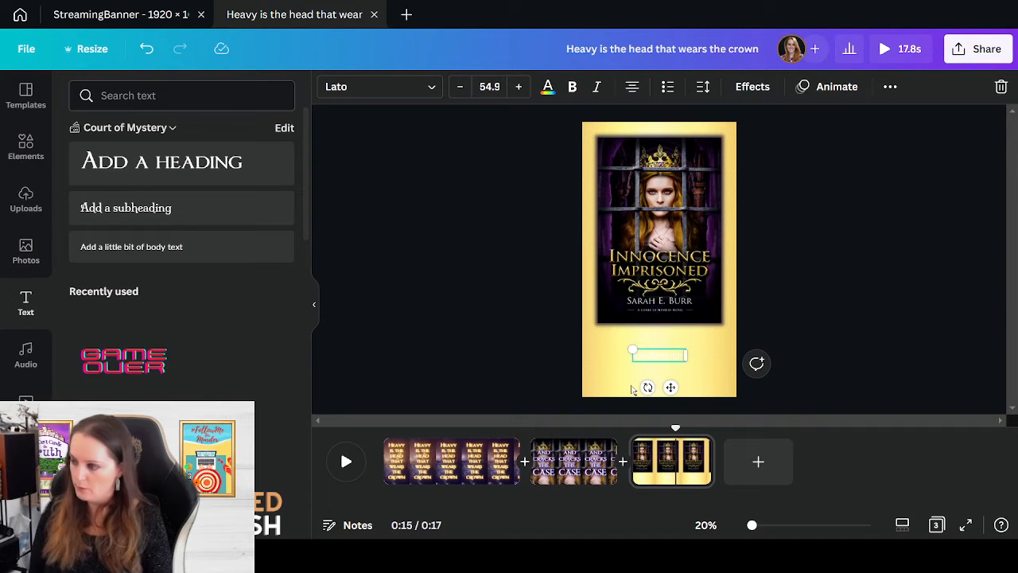
key(ctrl+a)
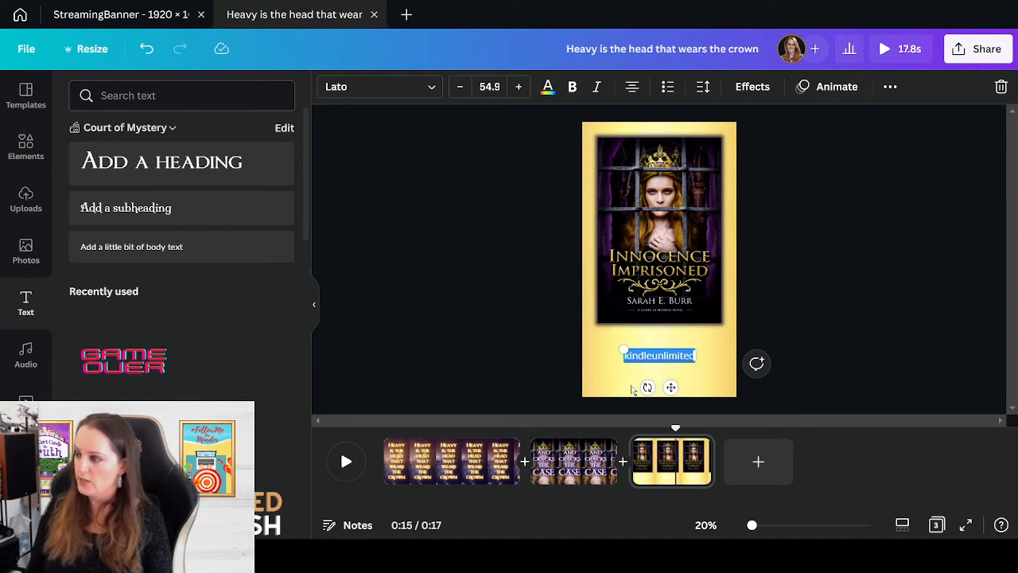
- Enlarge the "kindleunlimited" caption to about size 96.3, nearly the cover's width, and recolour it with the cover photo's near-black colour
click(547, 88)
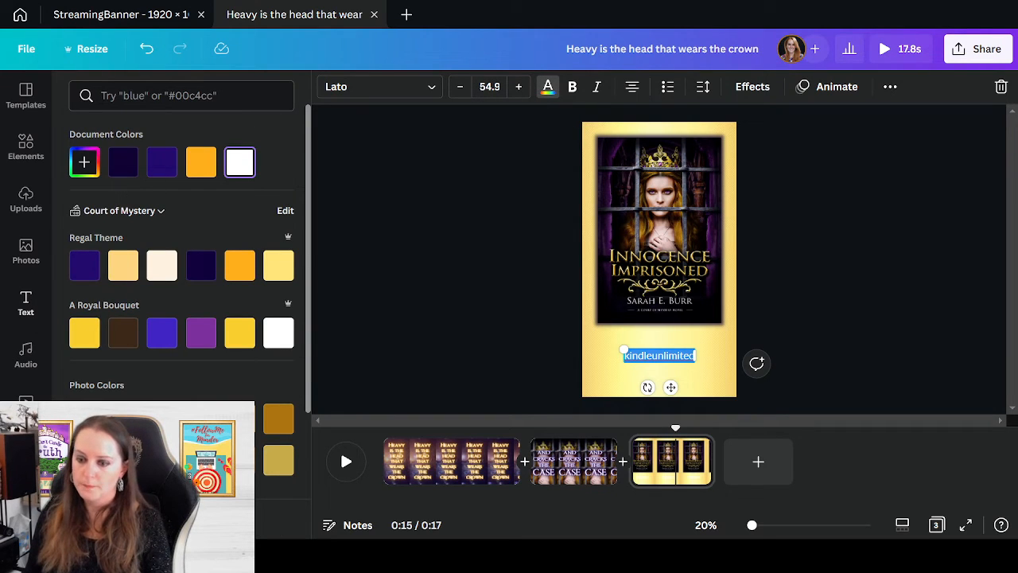
drag(624, 350, 596, 338)
drag(699, 365, 723, 367)
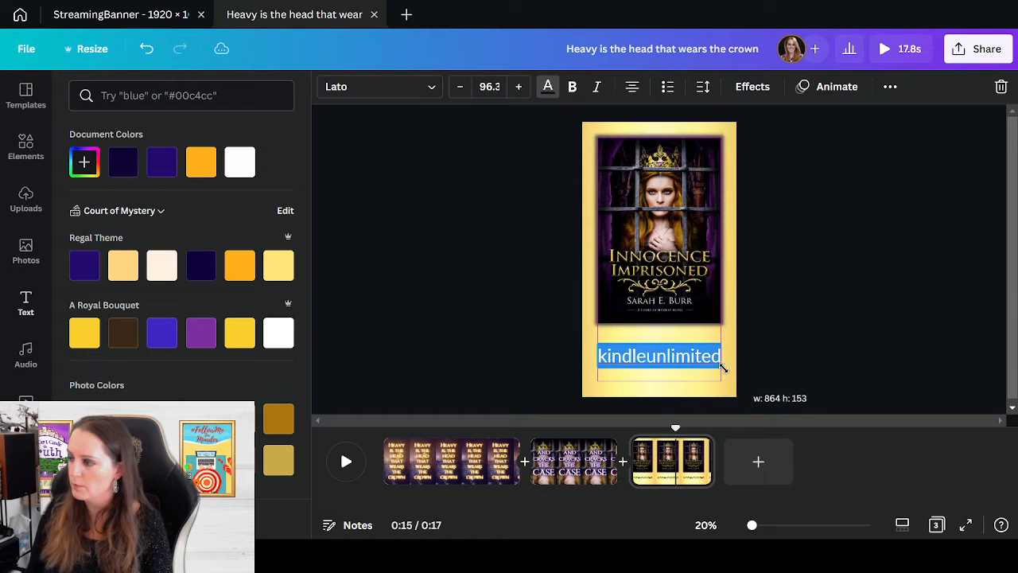
click(905, 325)
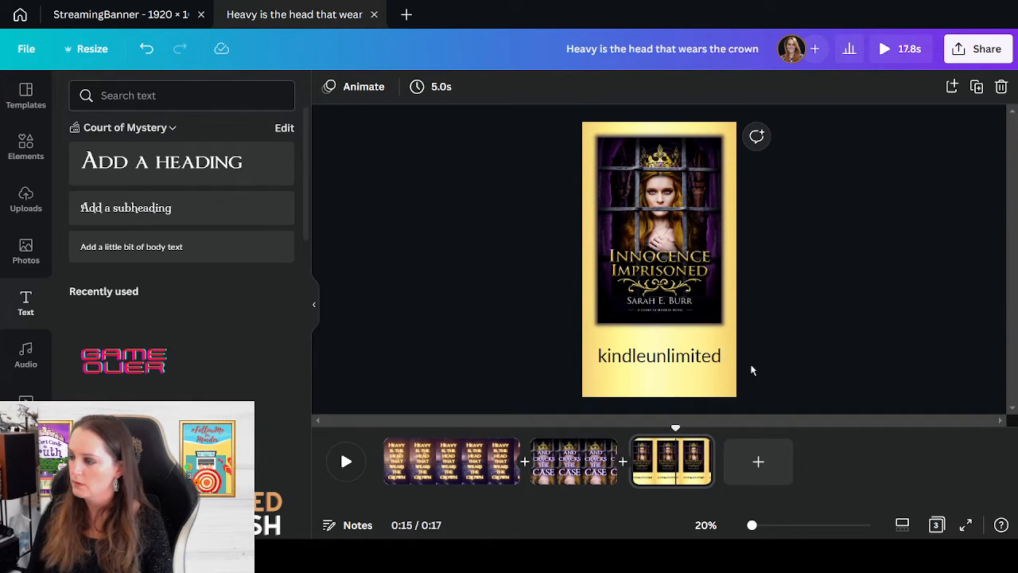
- Enlarge the "kindleunlimited" caption to size 102 and move it up to sit centred just below the book cover
click(653, 360)
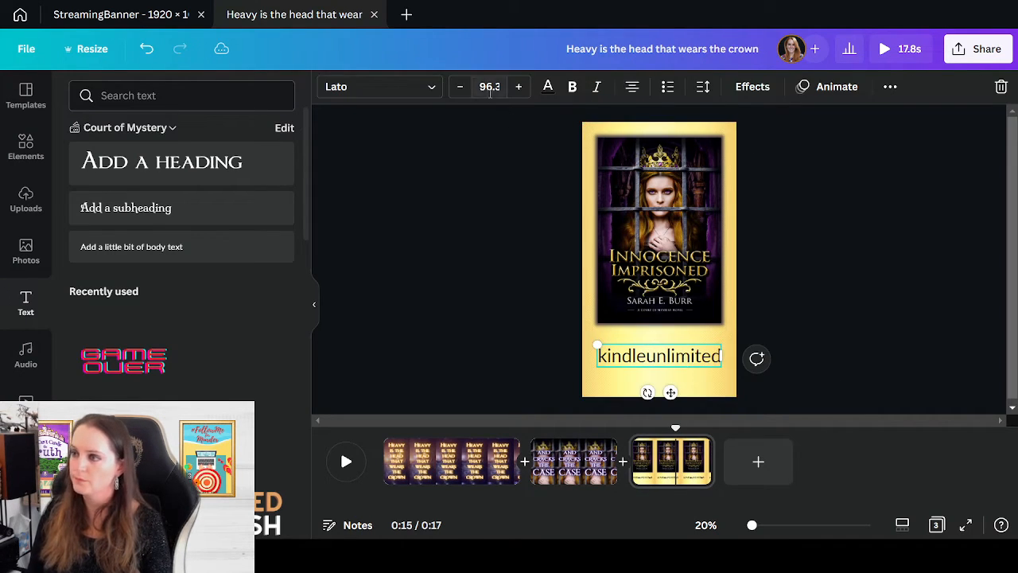
click(548, 87)
scroll(137, 262, down, 3)
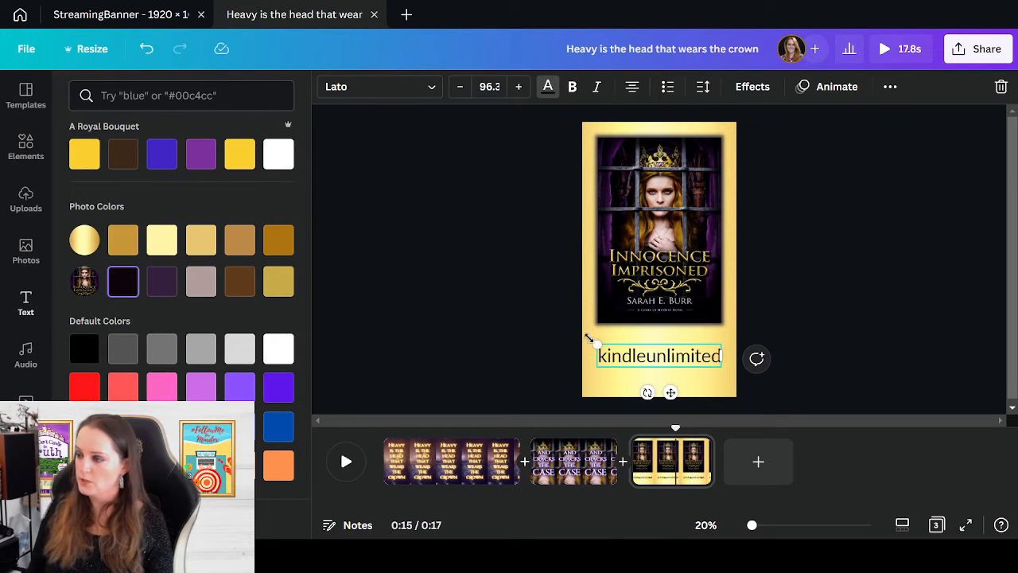
drag(593, 342, 590, 340)
drag(669, 400, 675, 394)
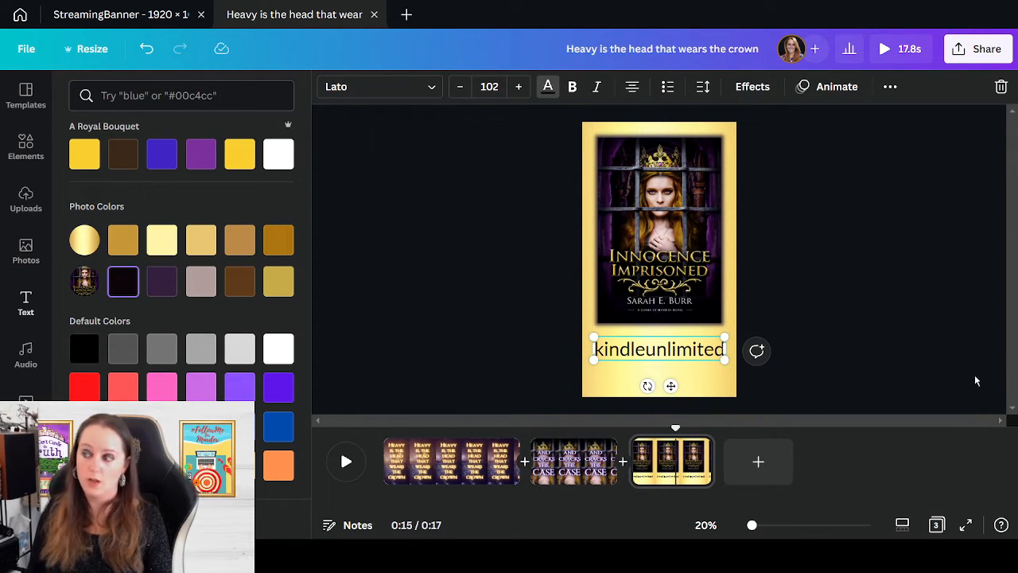
key(Escape)
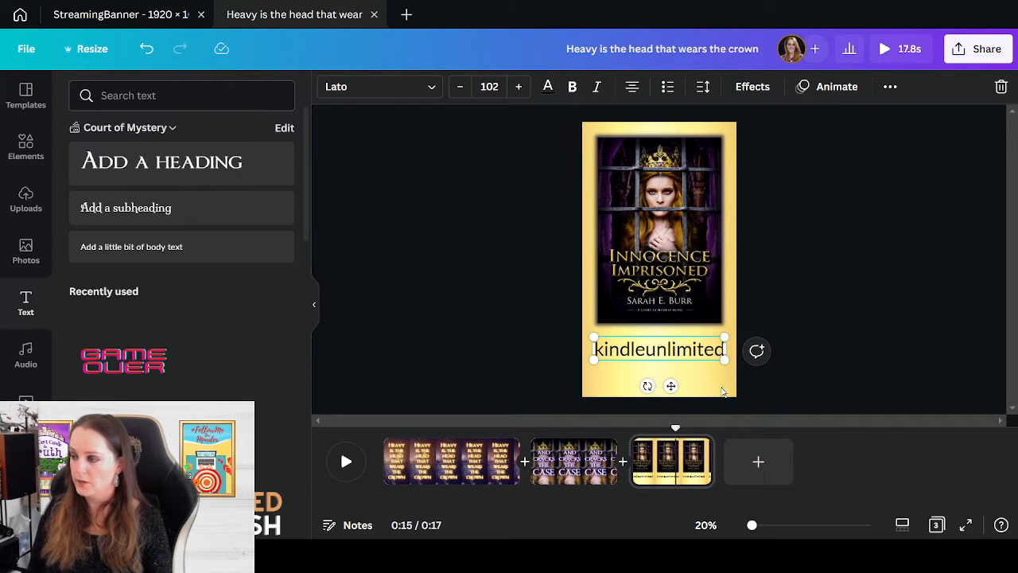
click(716, 390)
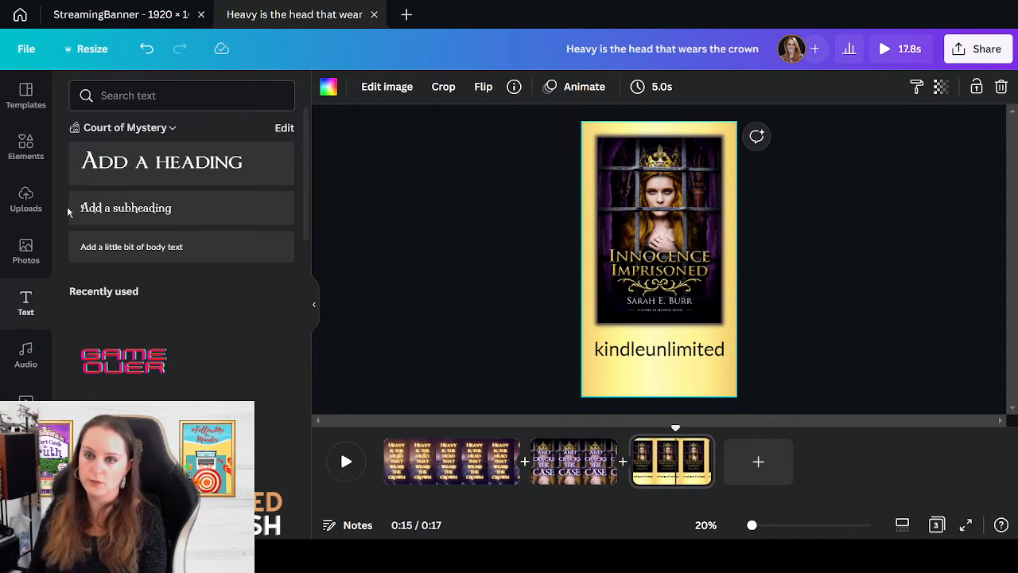
- Search the graphics for "amazon" and place the Amazon wordmark logo, scaled down, centred directly beneath the "kindleunlimited" caption
click(27, 145)
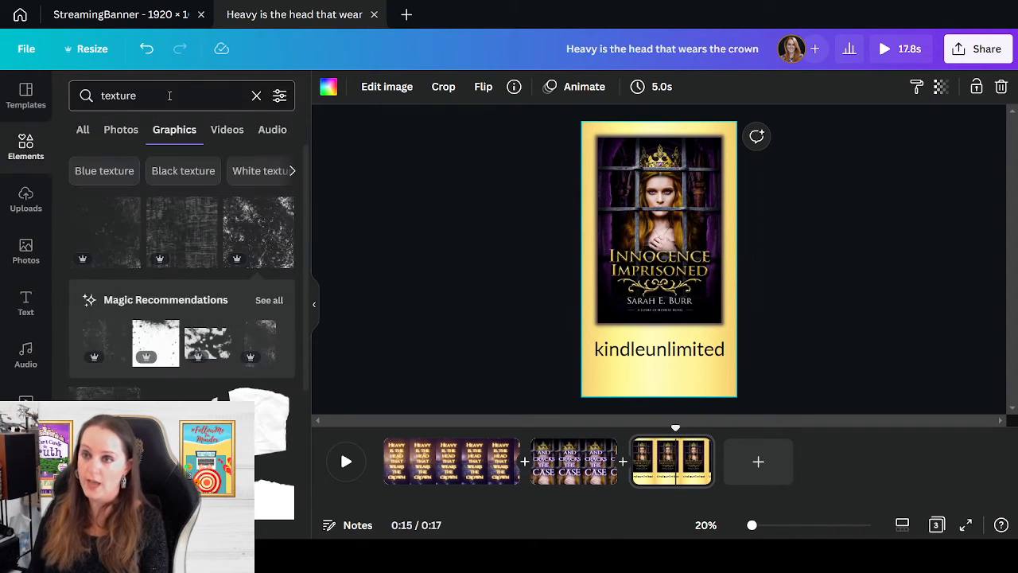
click(168, 95)
double_click(170, 97)
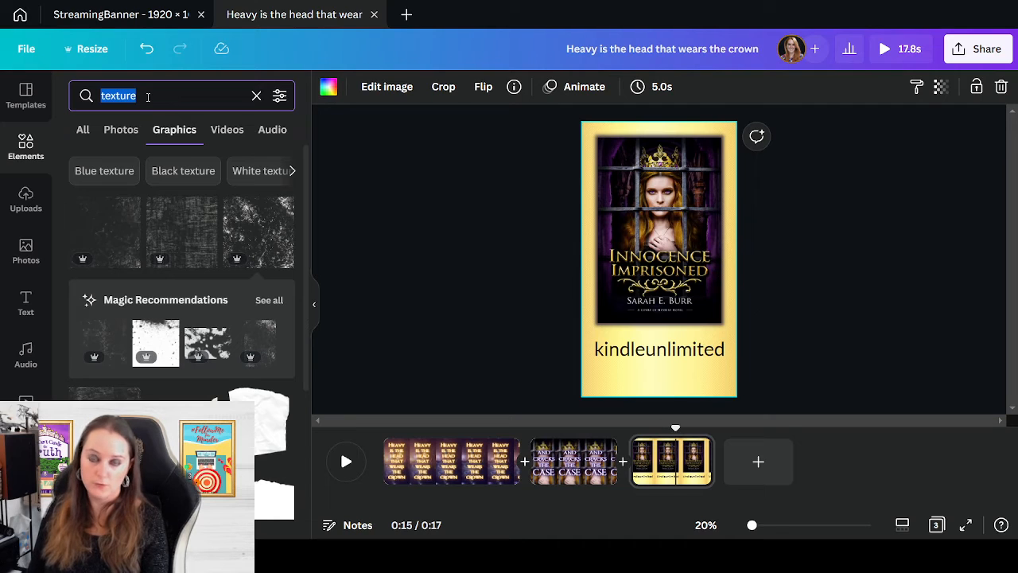
text(amazon)
key(Return)
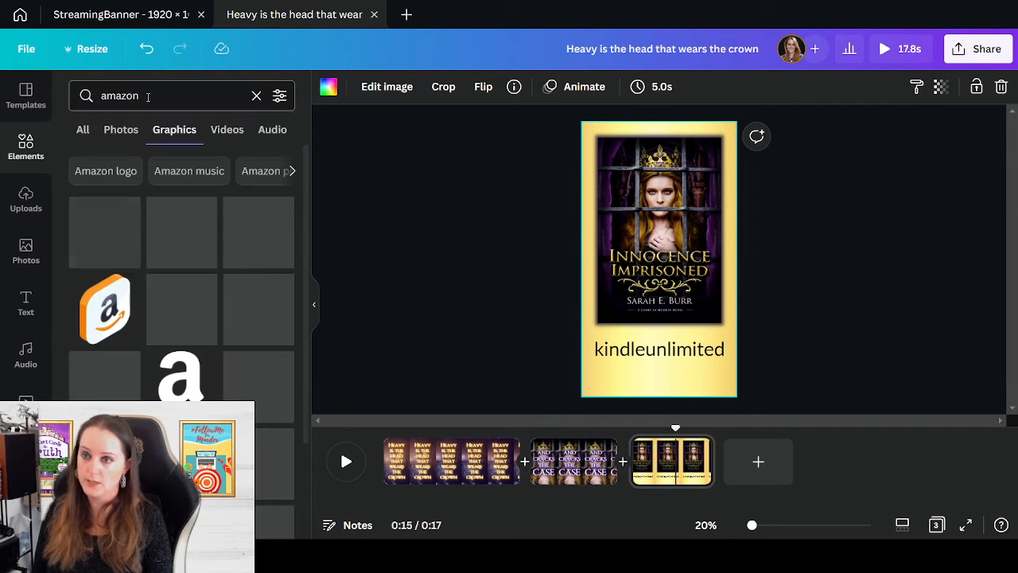
click(102, 306)
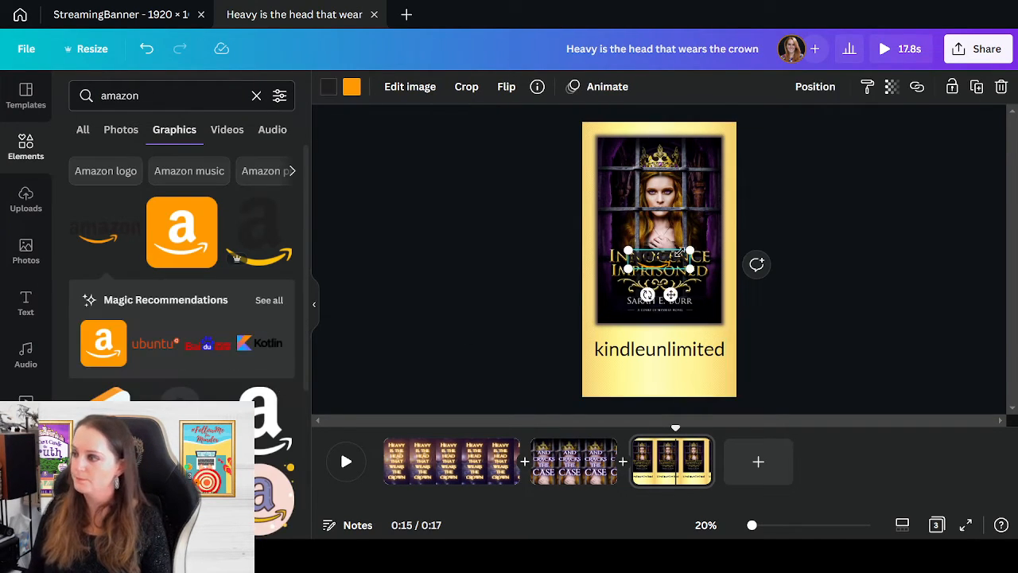
drag(670, 294, 668, 406)
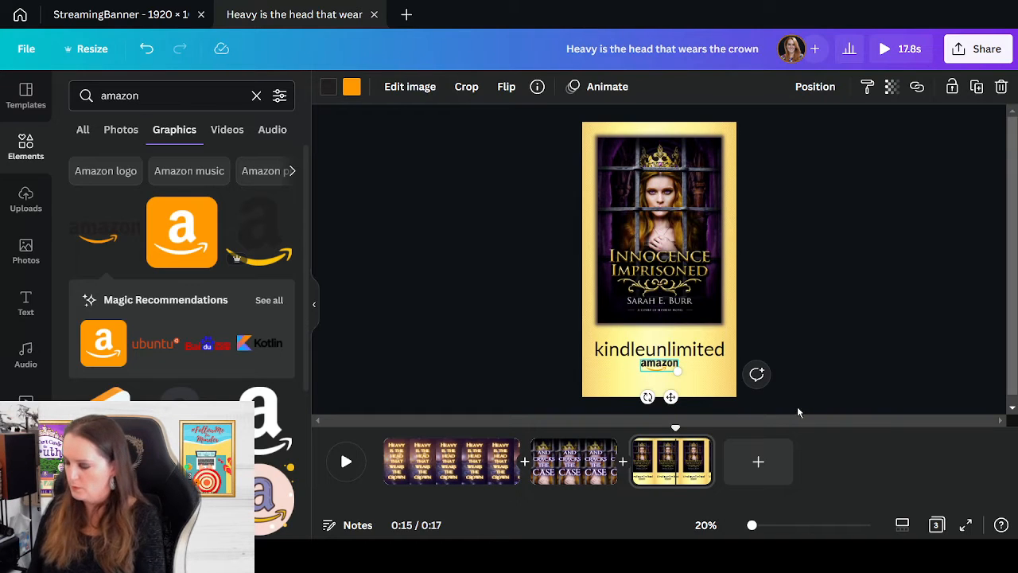
click(822, 358)
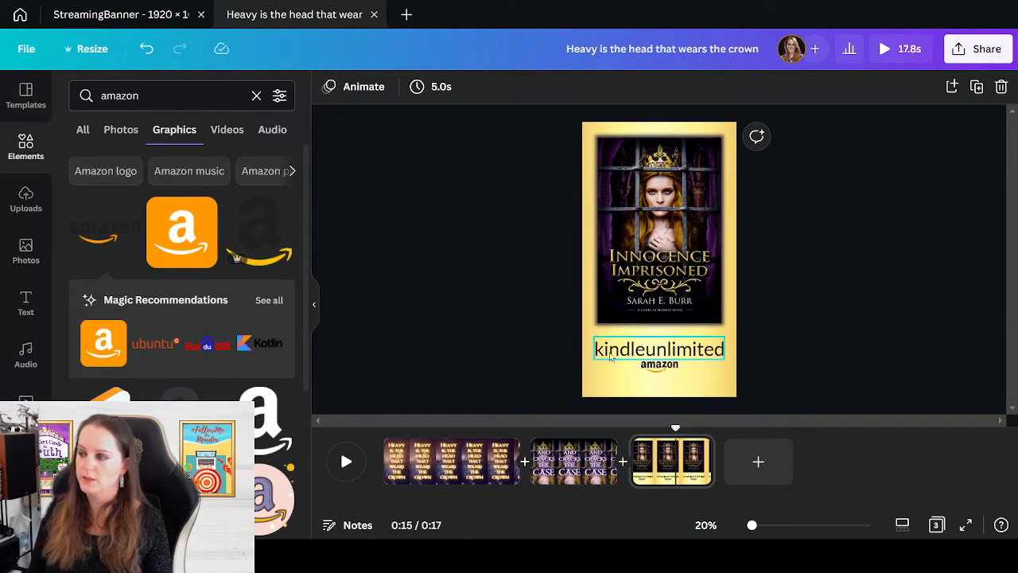
- Search the graphics for "gold" and add the gold paint-stroke graphic, enlarged over the page's lower left corner
click(194, 95)
text(go)
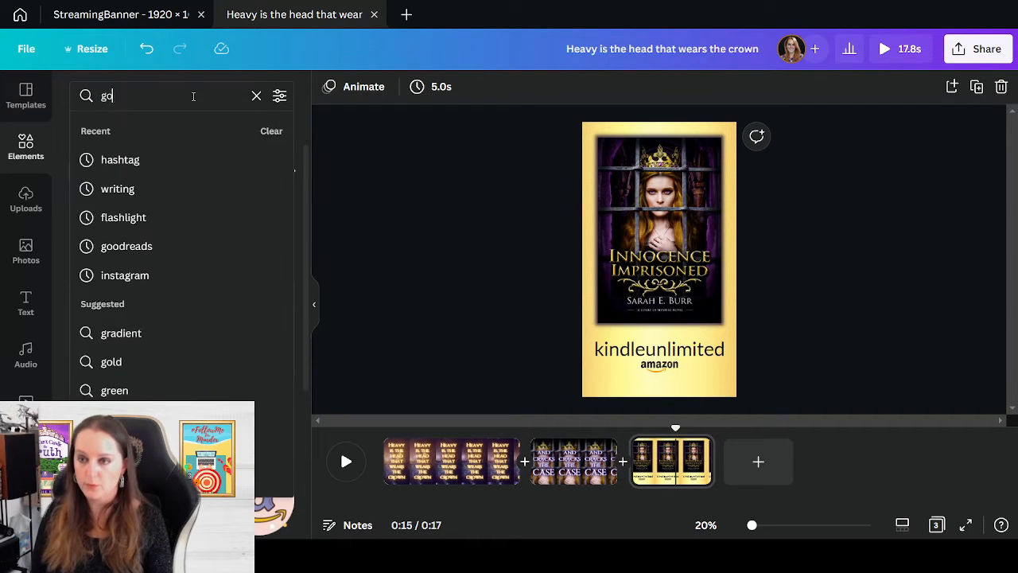
text(ld)
key(Return)
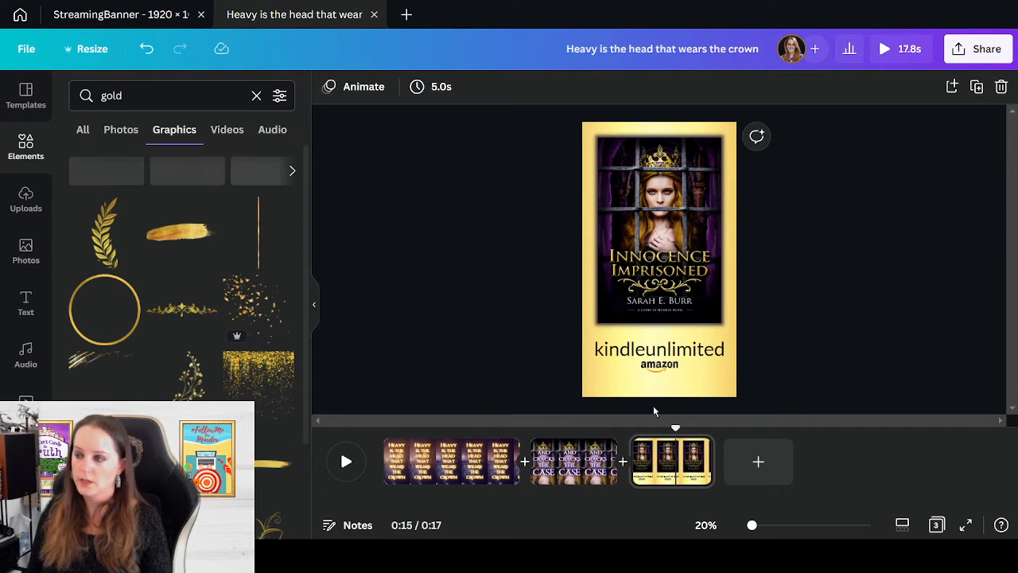
scroll(222, 374, down, 3)
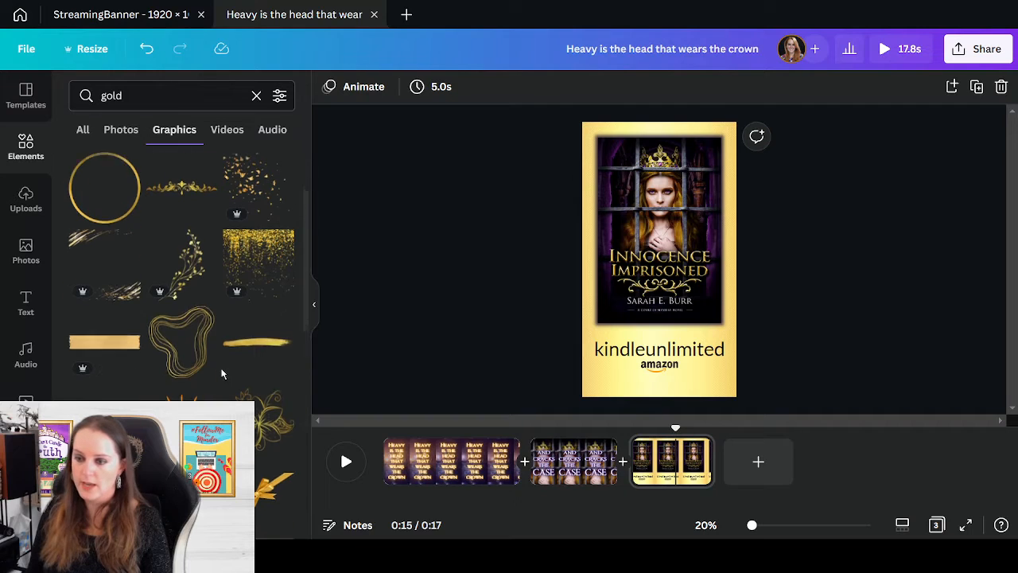
scroll(191, 389, down, 5)
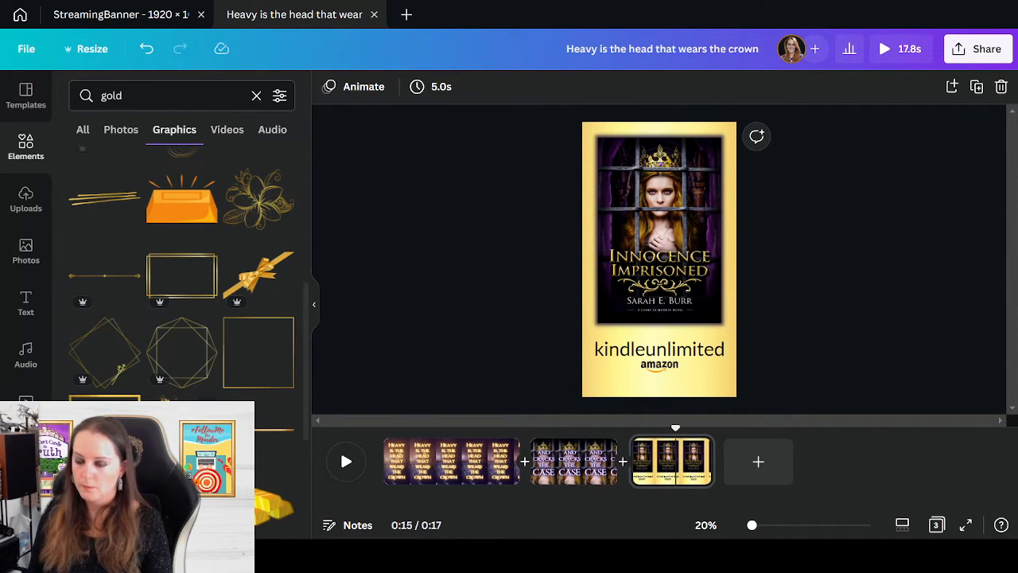
scroll(148, 296, down, 4)
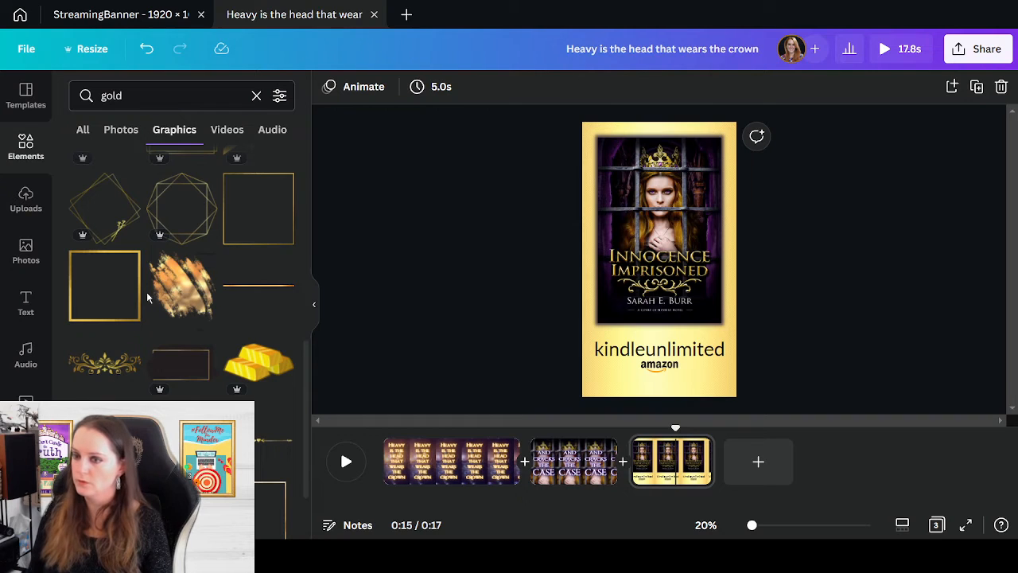
click(182, 286)
drag(661, 261, 618, 361)
drag(677, 429, 758, 463)
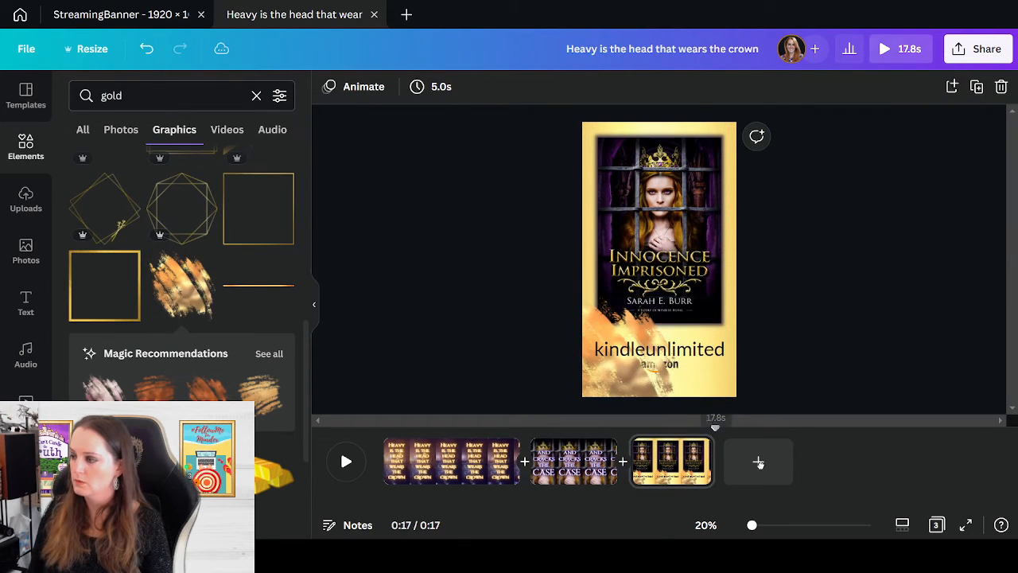
- Enlarge the gold paint stroke to about 1,450 by 1,549 and position it across the full width of the page's lower part
click(634, 374)
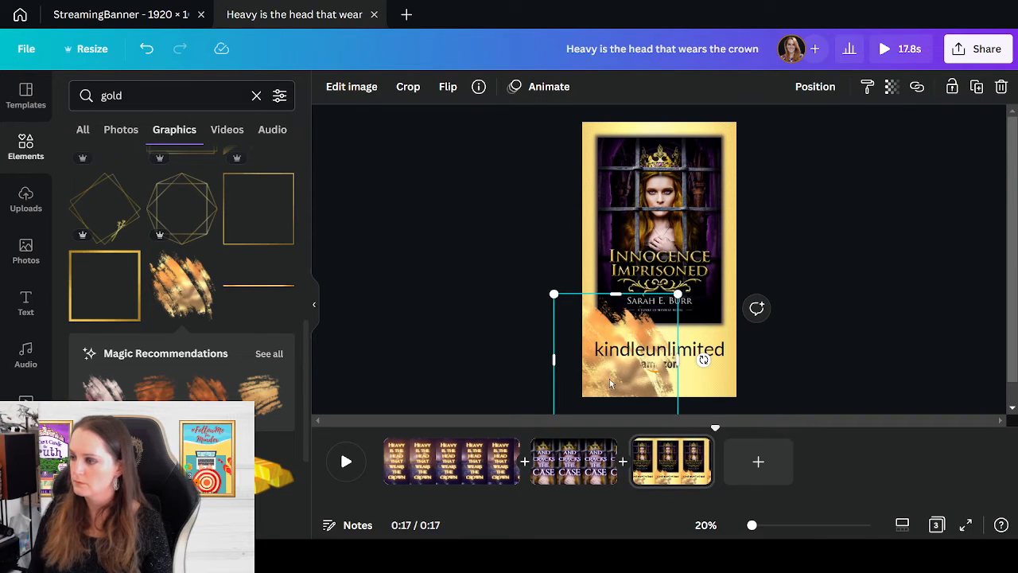
mouse_move(609, 379)
mouse_down()
mouse_move(635, 344)
mouse_move(621, 326)
mouse_up()
drag(690, 370, 793, 456)
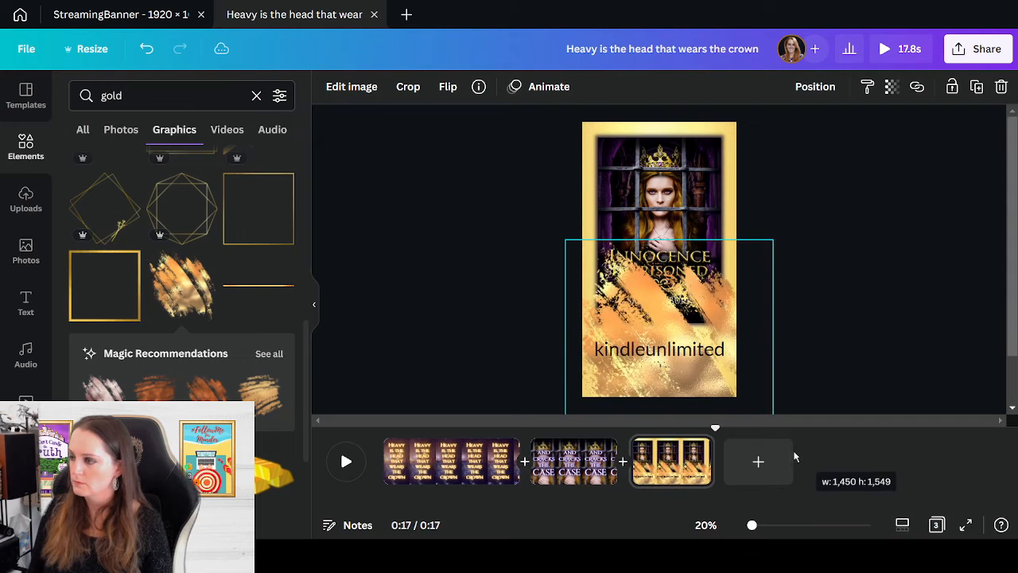
mouse_move(695, 388)
mouse_down()
mouse_move(686, 449)
mouse_move(687, 408)
mouse_up()
- Send the gold paint stroke backward behind the book cover, caption and Amazon logo, and nudge it slightly down
click(815, 87)
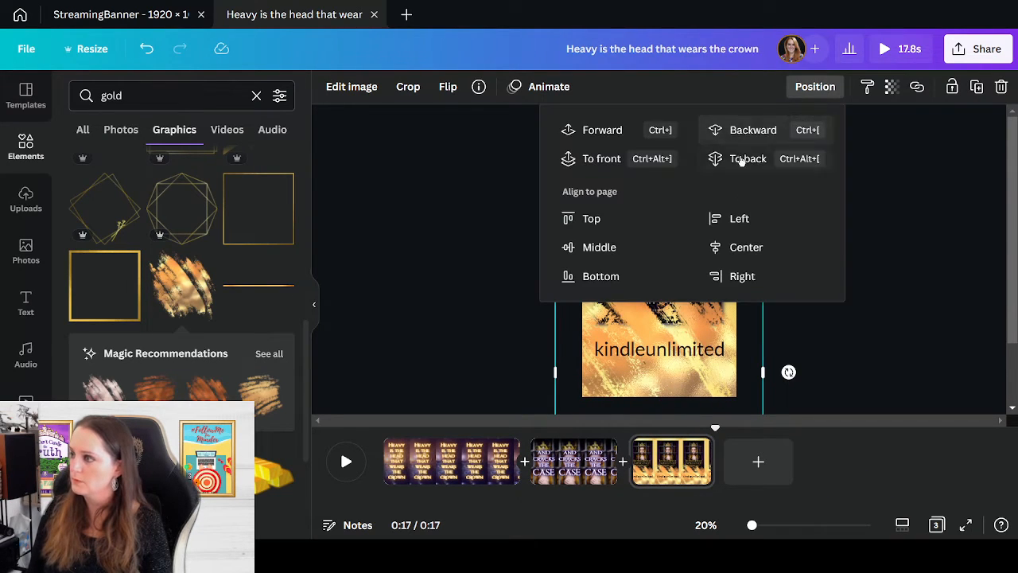
click(878, 299)
click(878, 299)
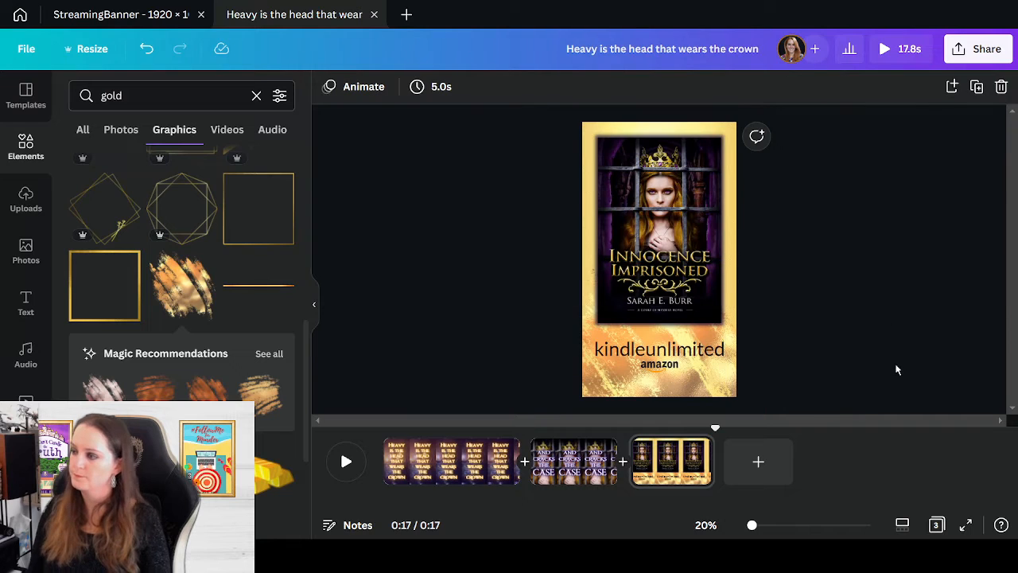
drag(624, 397, 628, 394)
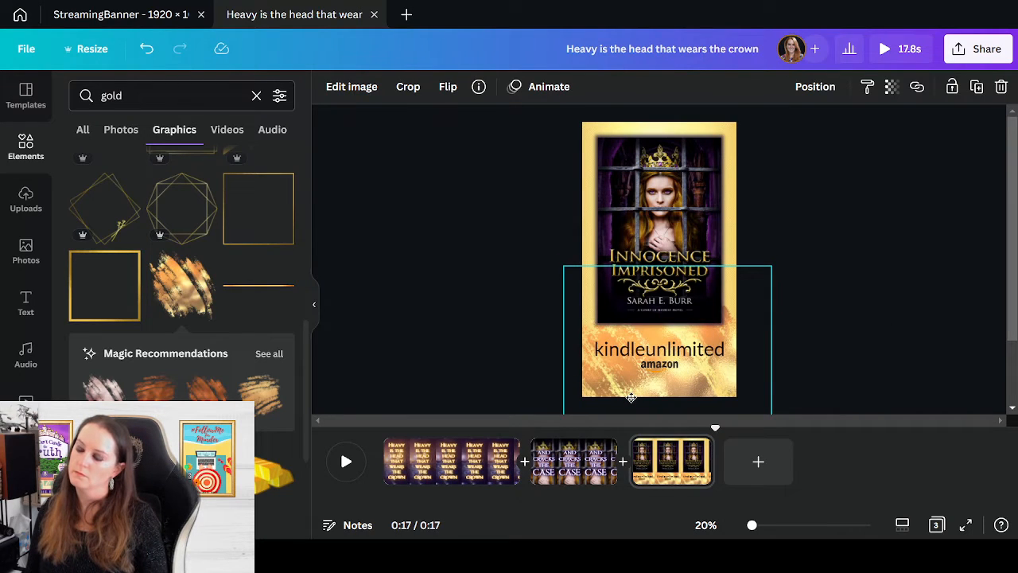
drag(630, 398, 628, 398)
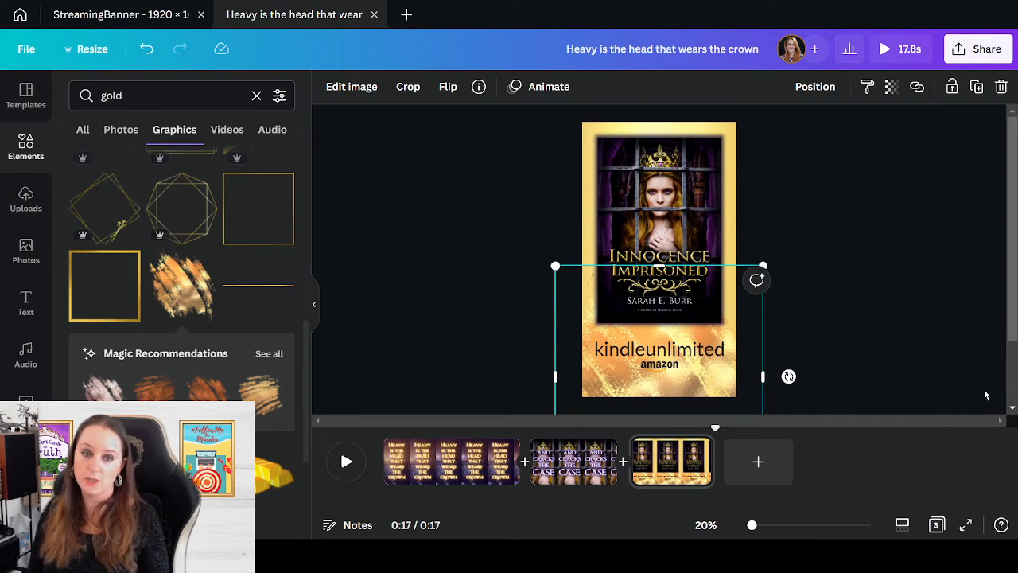
- Set the gold paint stroke's transparency to 73
click(892, 87)
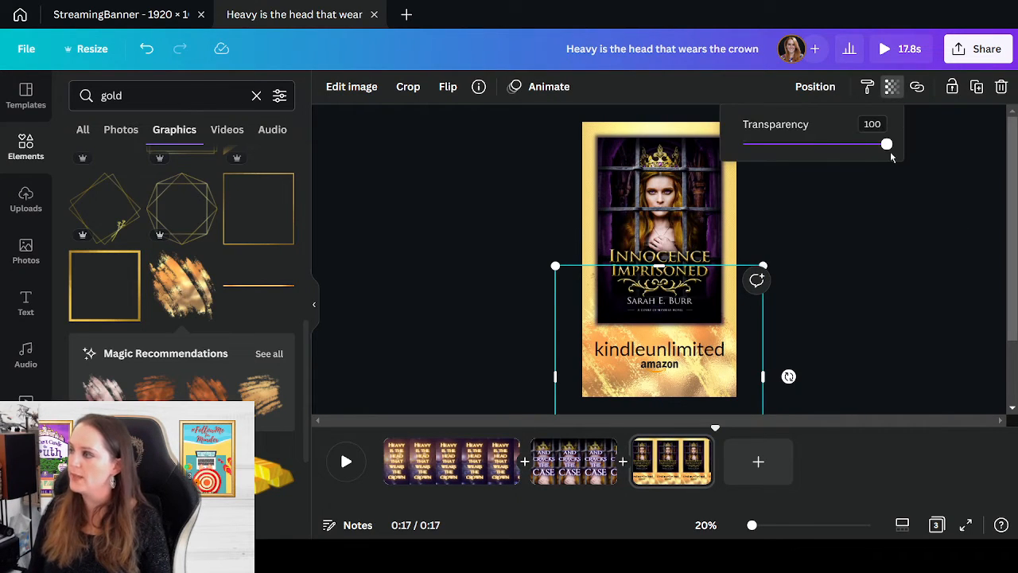
drag(885, 144, 850, 159)
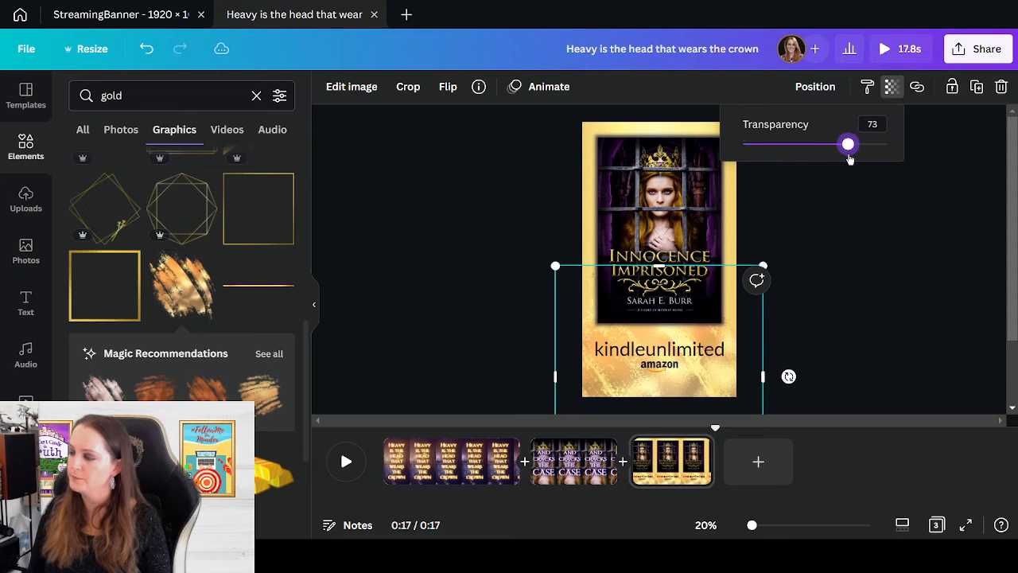
click(890, 254)
click(891, 259)
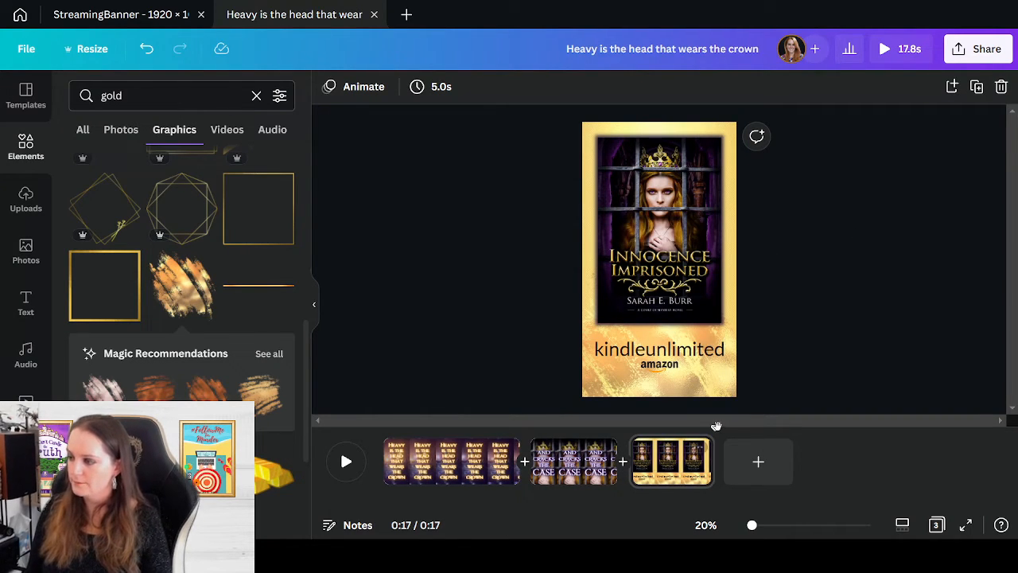
- Group the "kindleunlimited" caption with the Amazon logo and apply the Breathe element animation to the group
drag(715, 427, 689, 441)
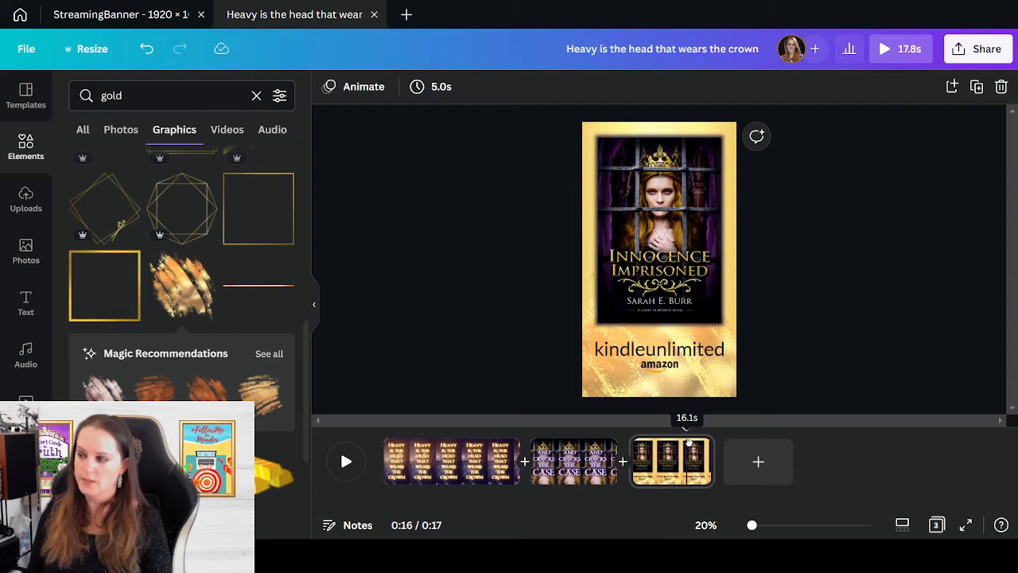
click(672, 351)
click(670, 368)
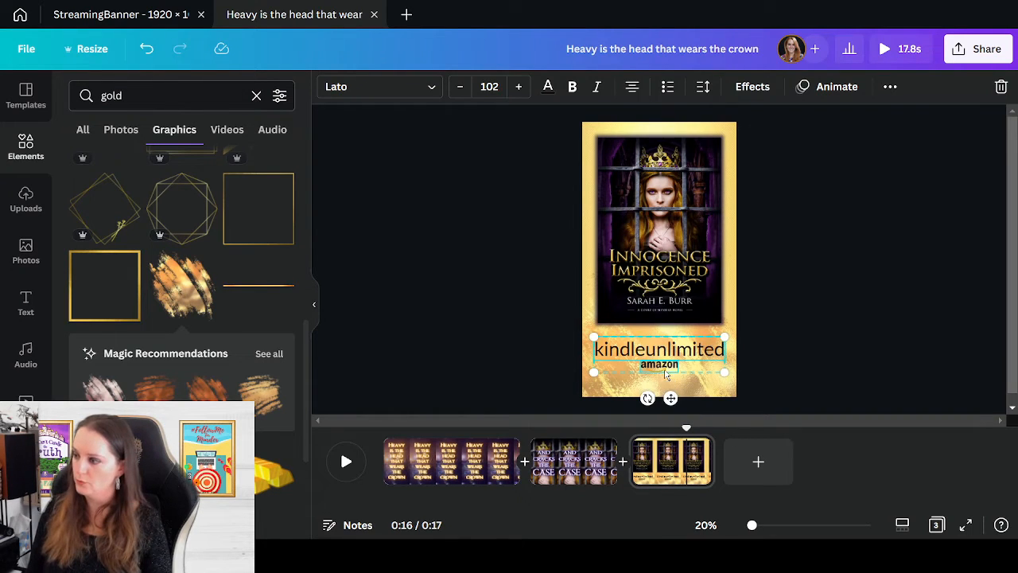
click(890, 87)
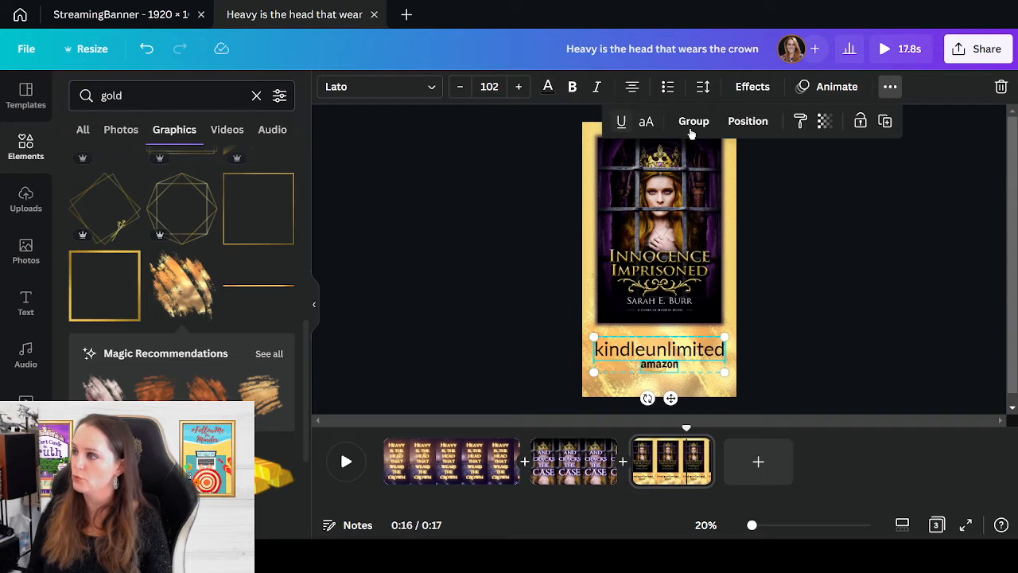
click(690, 122)
click(836, 87)
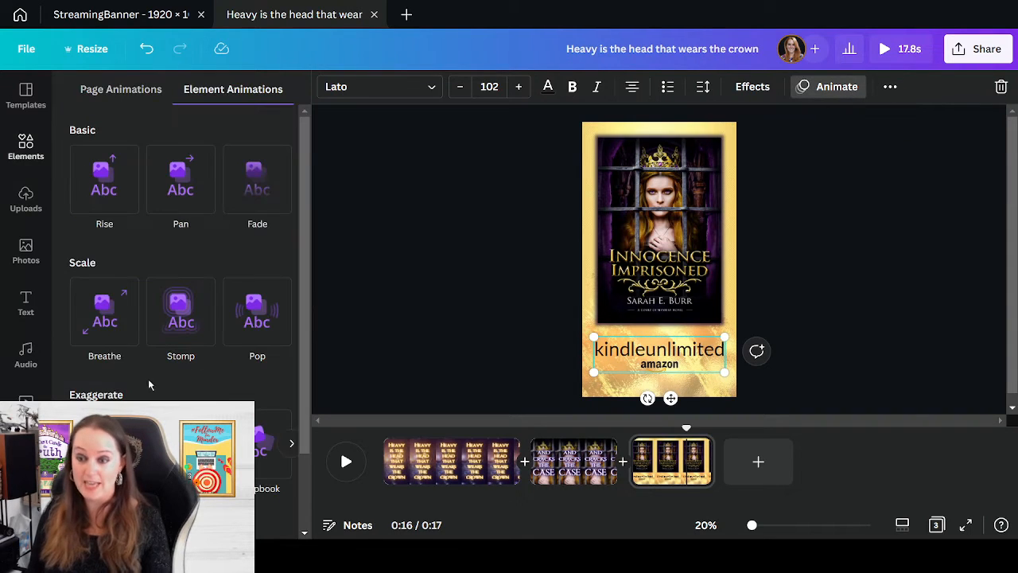
click(114, 333)
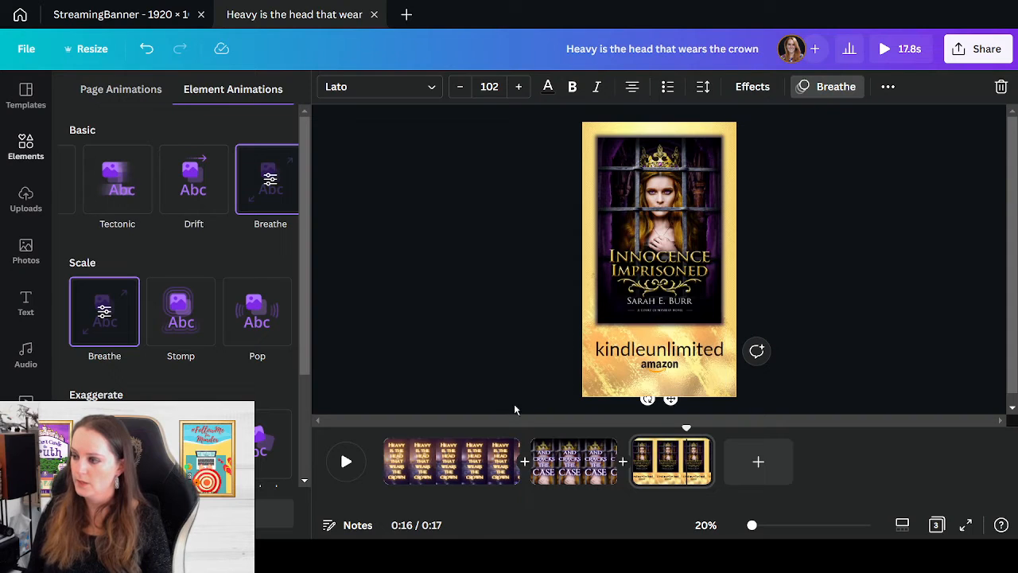
- Enlarge the gold paint stroke further beyond the page's side edges and apply the Photo Rise animation to it
click(609, 389)
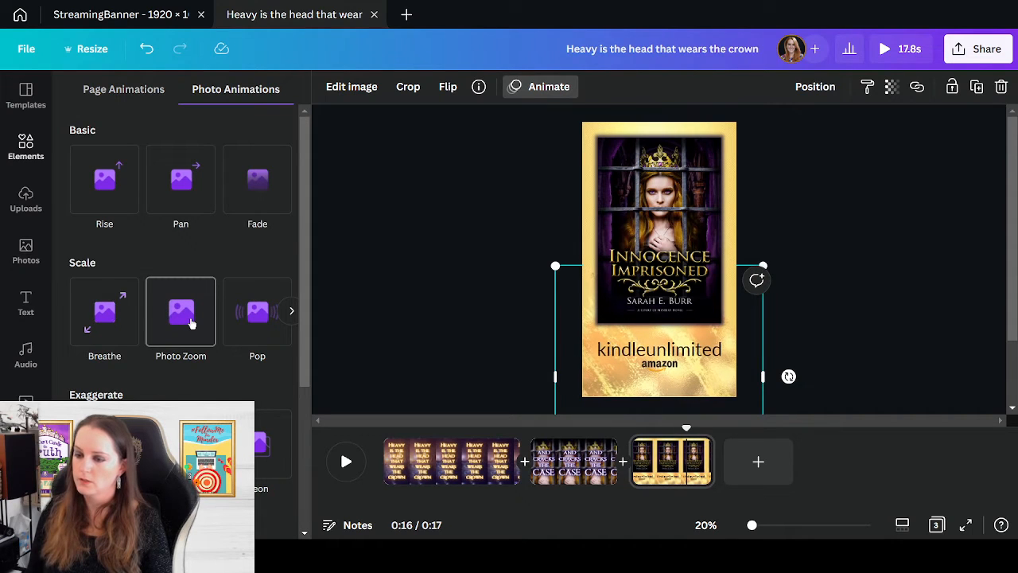
scroll(132, 322, down, 3)
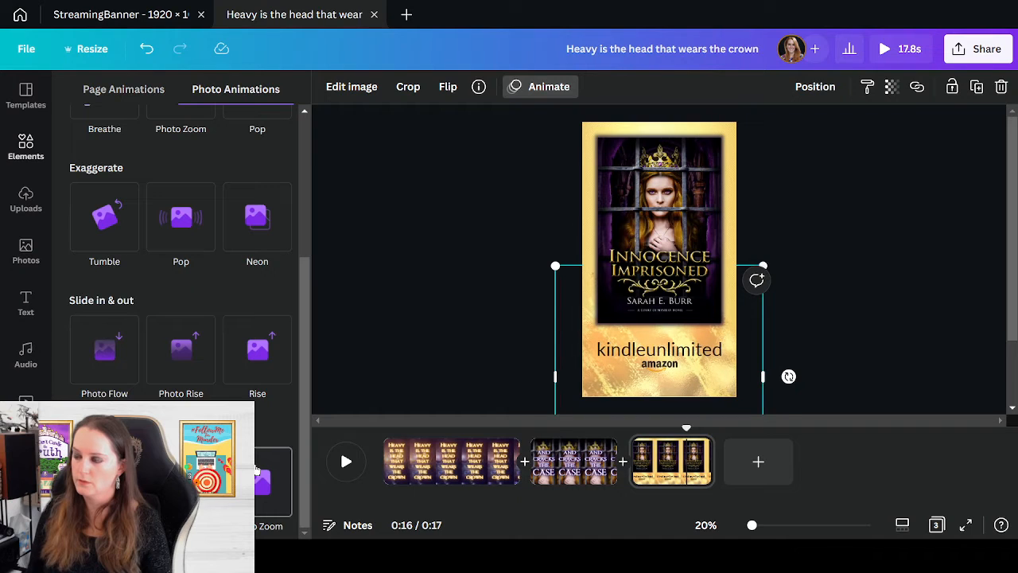
drag(555, 266, 523, 230)
drag(552, 302, 565, 311)
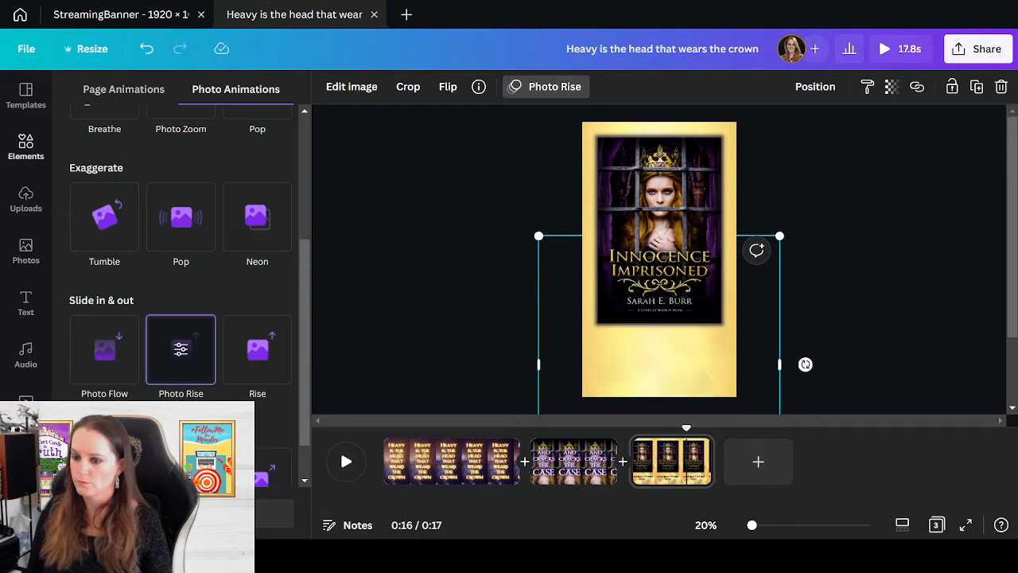
click(901, 248)
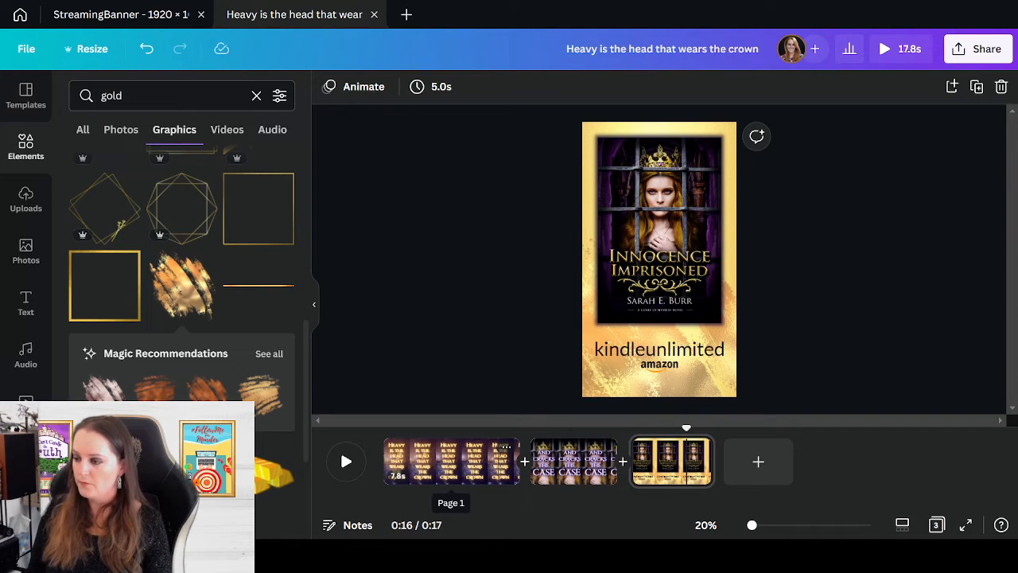
- Add a 0.8-second Dissolve transition after the first page and apply it between all pages
right_click(499, 470)
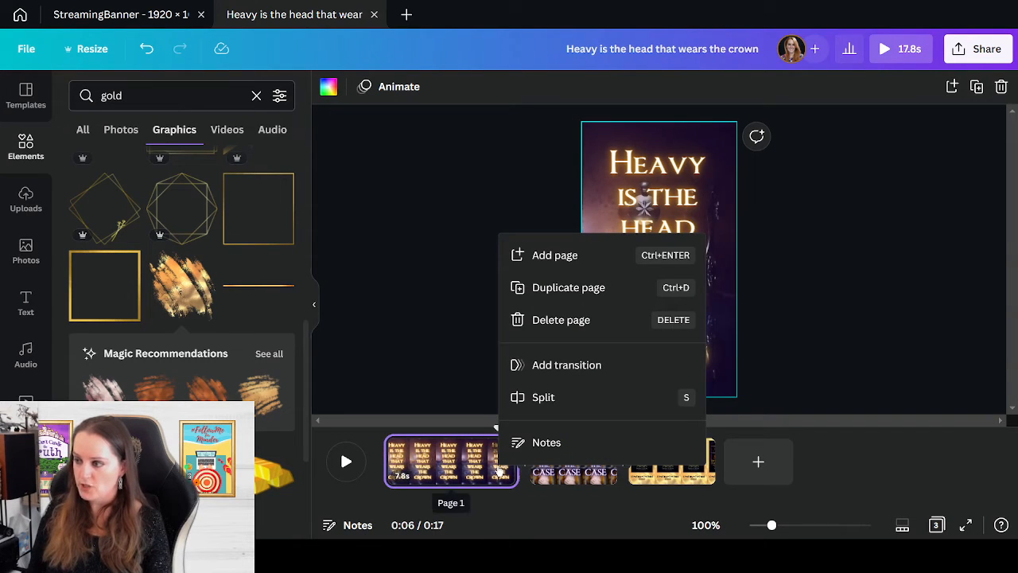
click(565, 367)
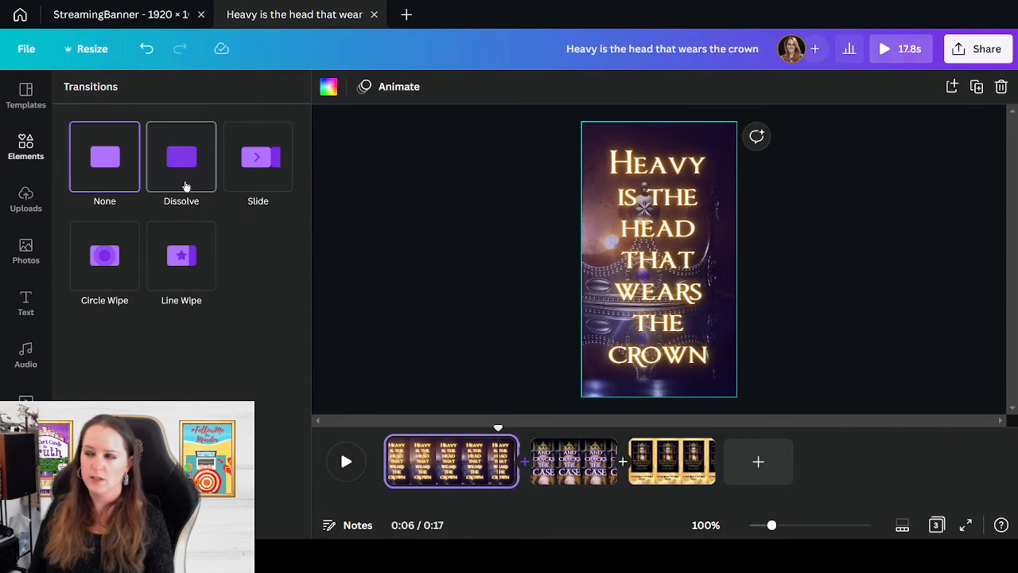
click(183, 185)
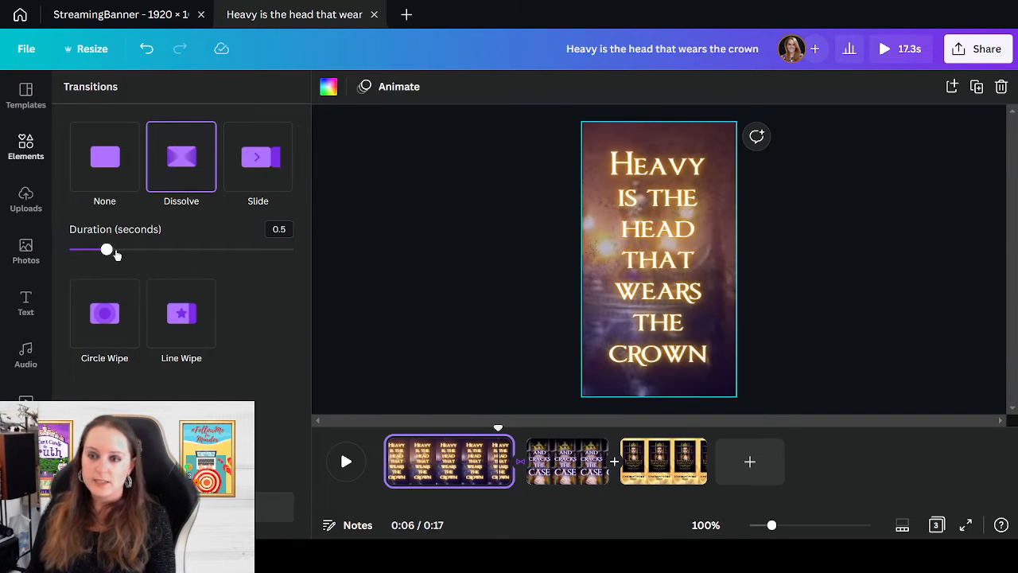
drag(107, 250, 236, 254)
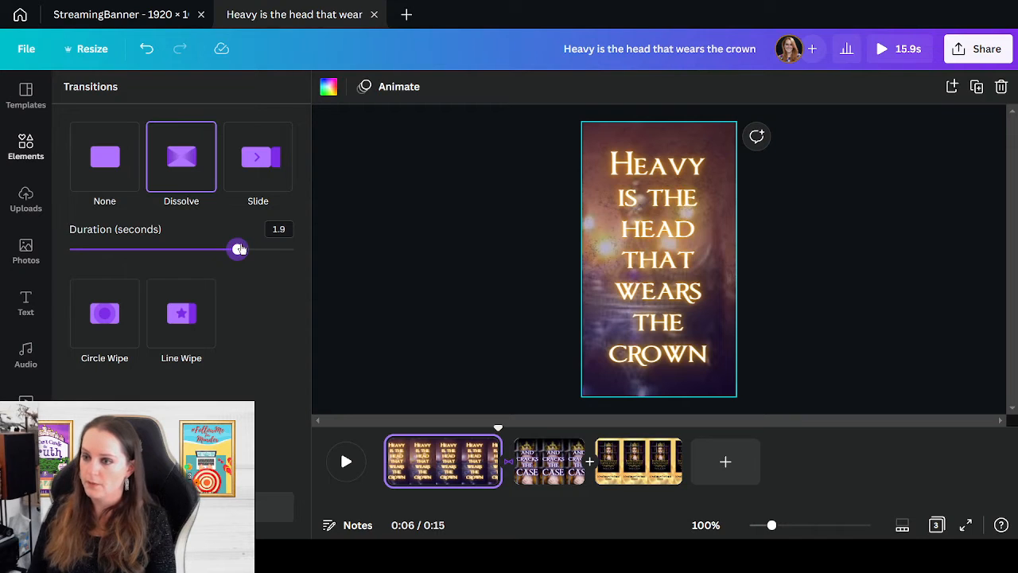
drag(238, 250, 136, 249)
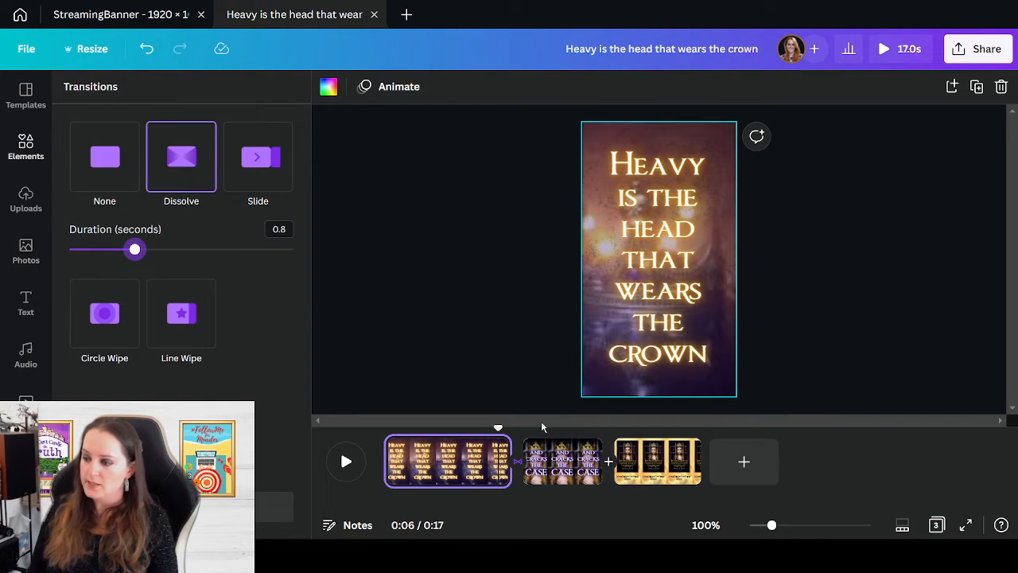
click(238, 506)
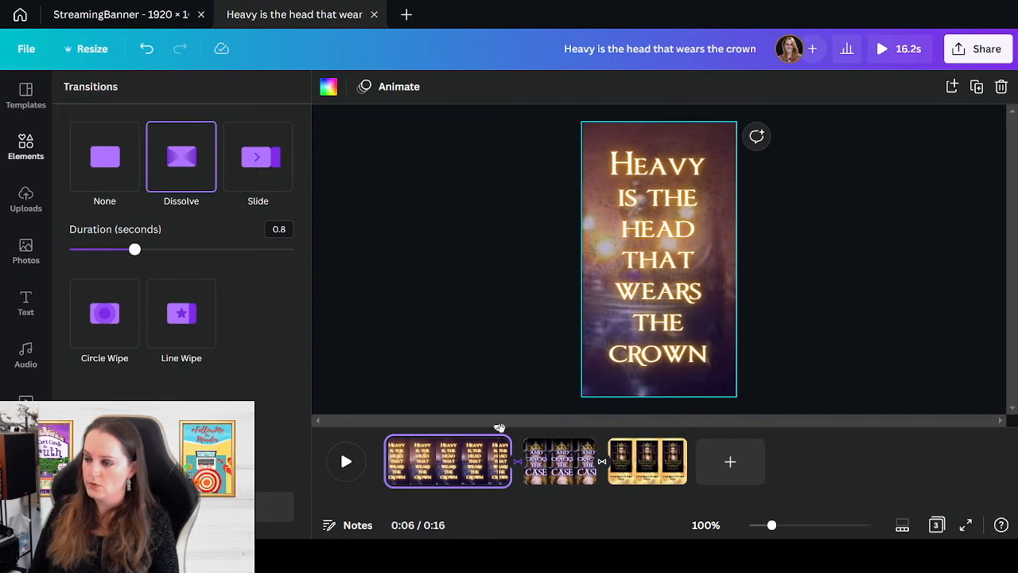
- Play the video from the start to review the page transitions
click(500, 428)
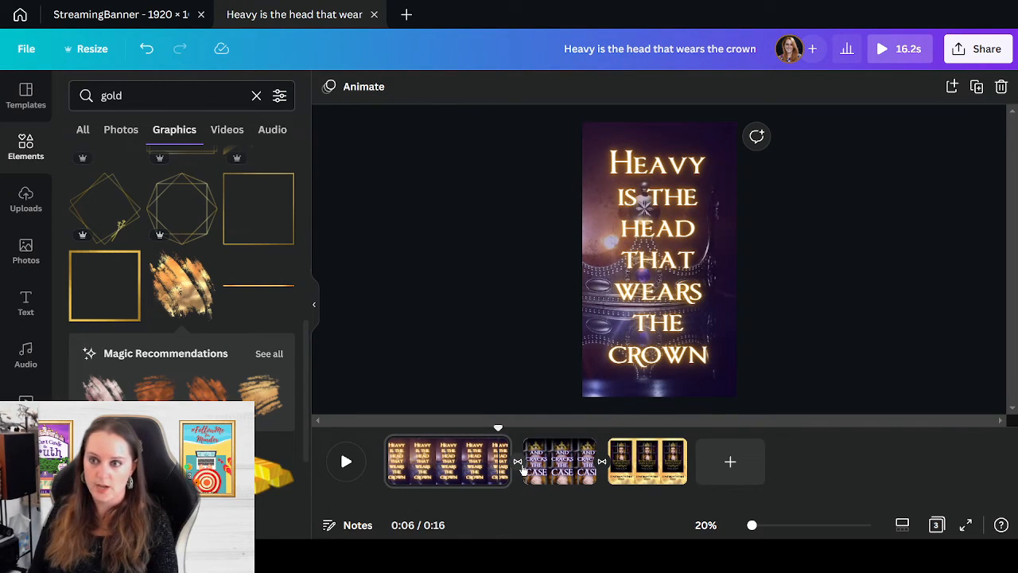
drag(498, 427, 387, 417)
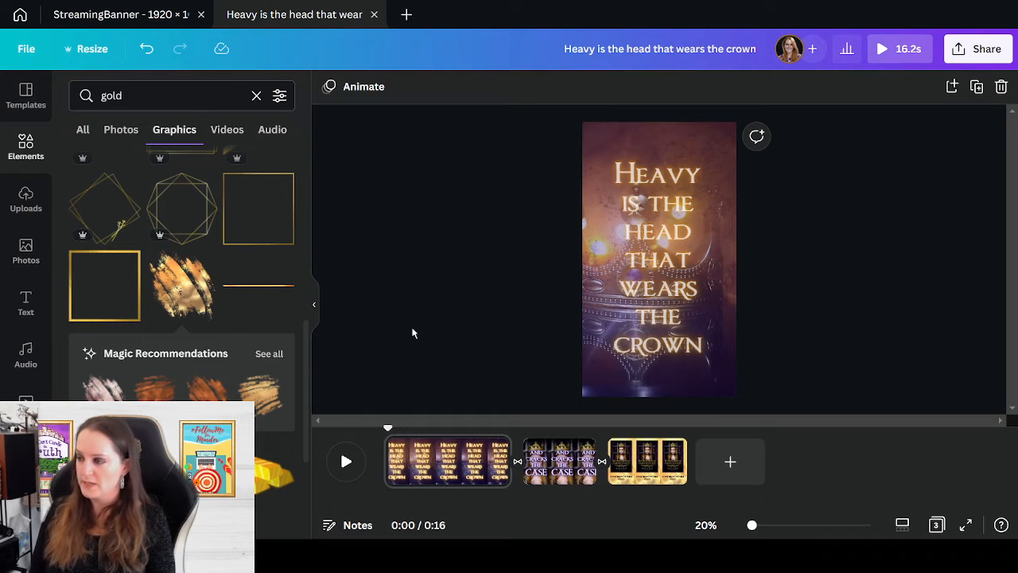
click(351, 466)
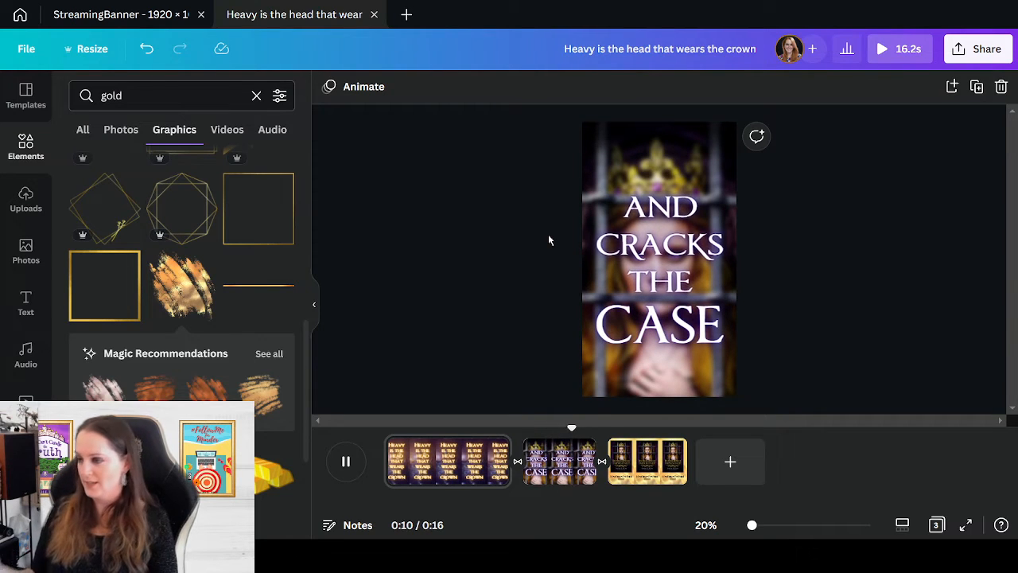
click(345, 470)
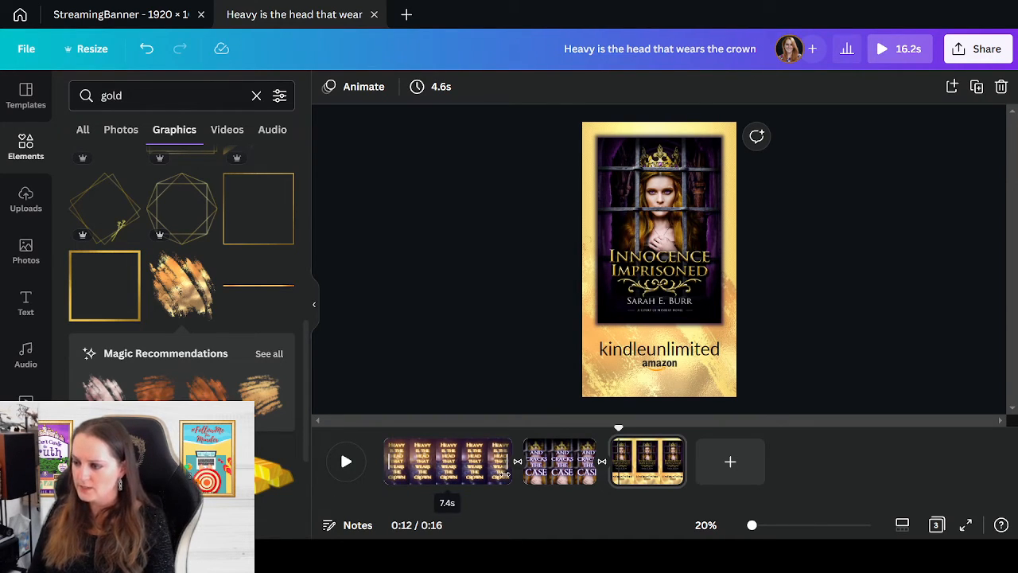
- Shorten the first page to 5.3 seconds and replay the video from the start
drag(504, 475, 473, 472)
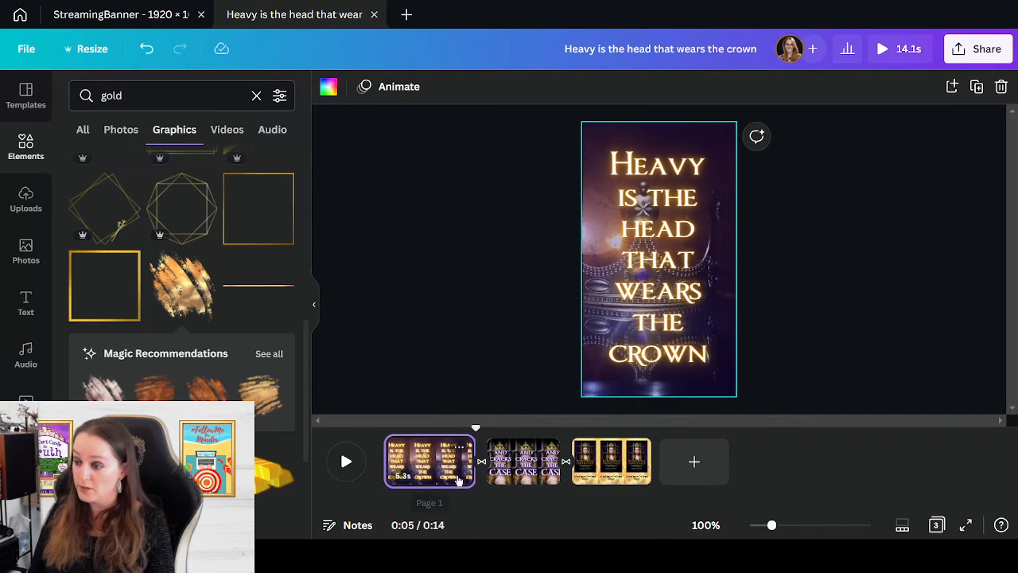
drag(477, 427, 382, 427)
click(346, 461)
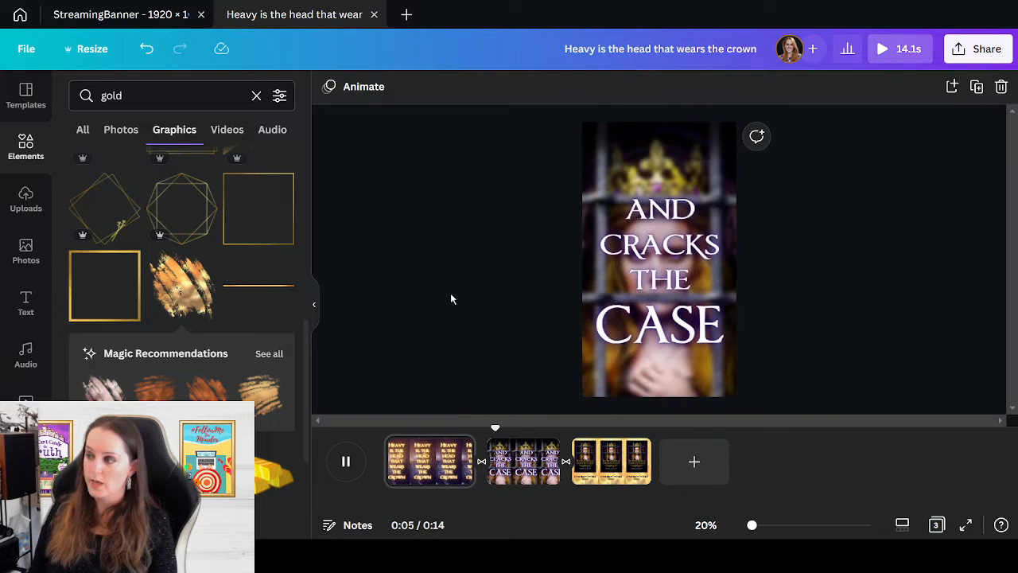
click(348, 461)
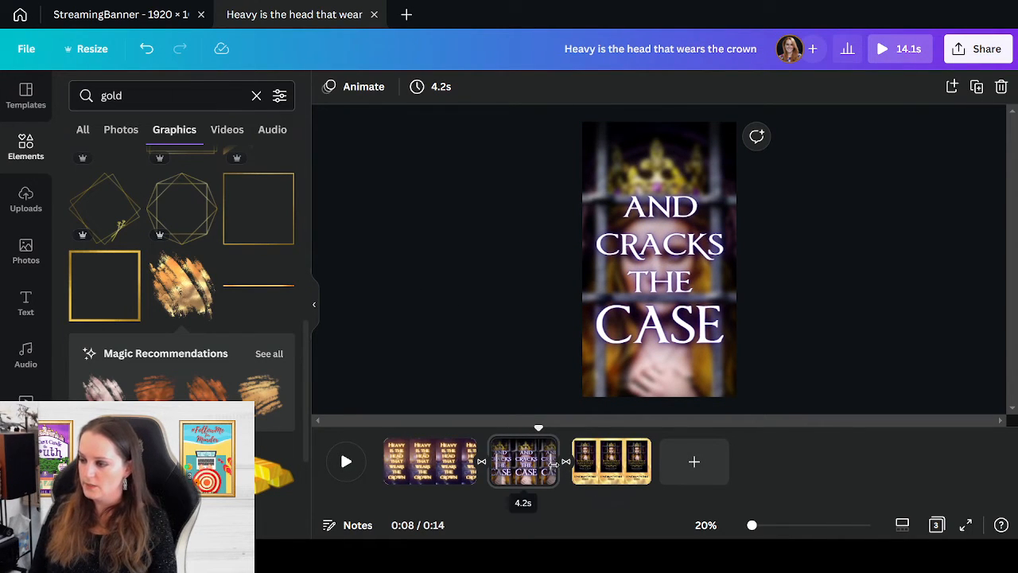
- Trim the second page, "And cracks the case", by about 1 second and preview the video from the beginning
drag(558, 461, 382, 422)
click(539, 421)
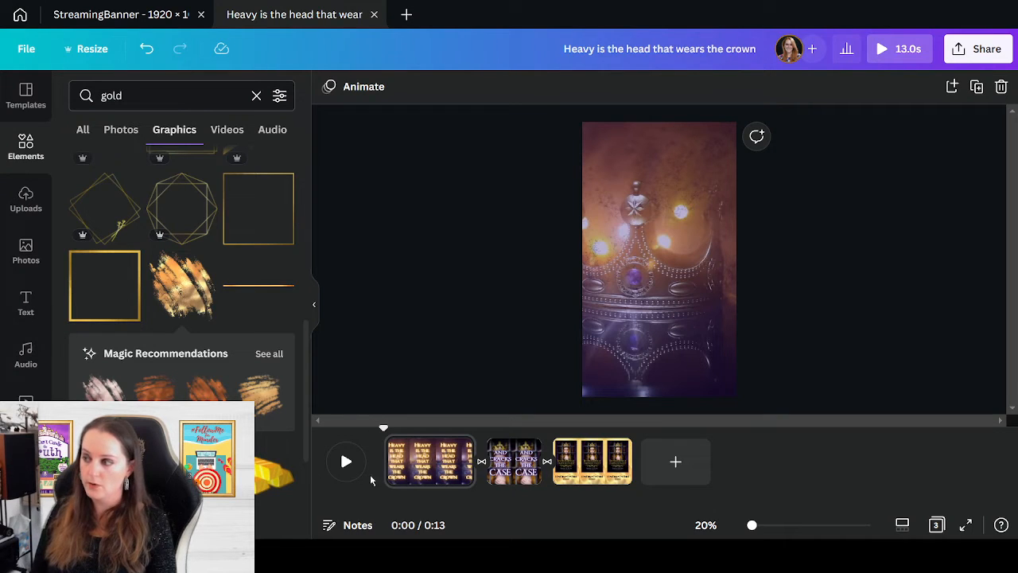
drag(384, 429, 423, 436)
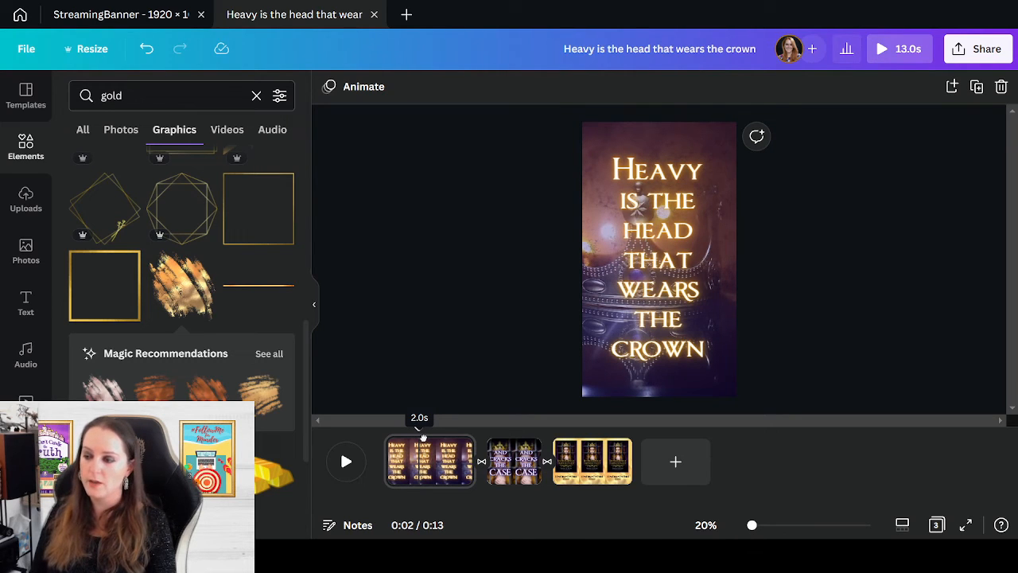
mouse_move(423, 436)
mouse_down()
mouse_move(439, 433)
mouse_move(426, 433)
mouse_up()
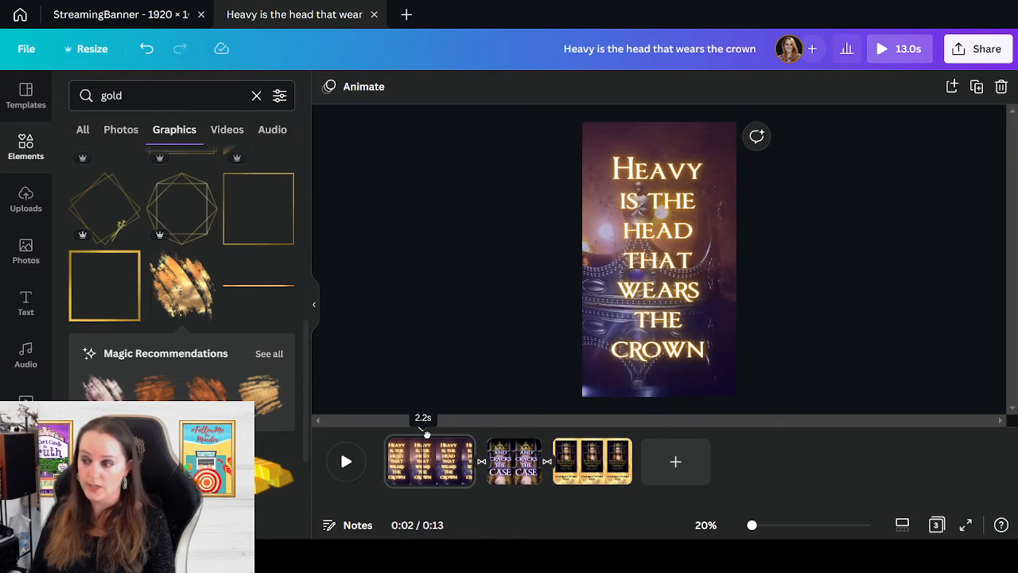
drag(426, 434, 387, 433)
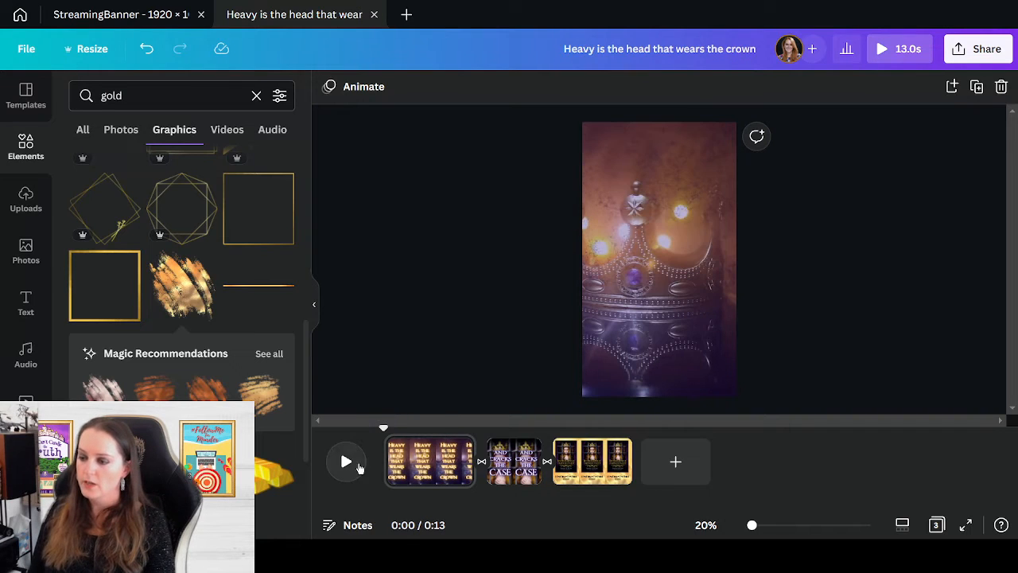
click(346, 461)
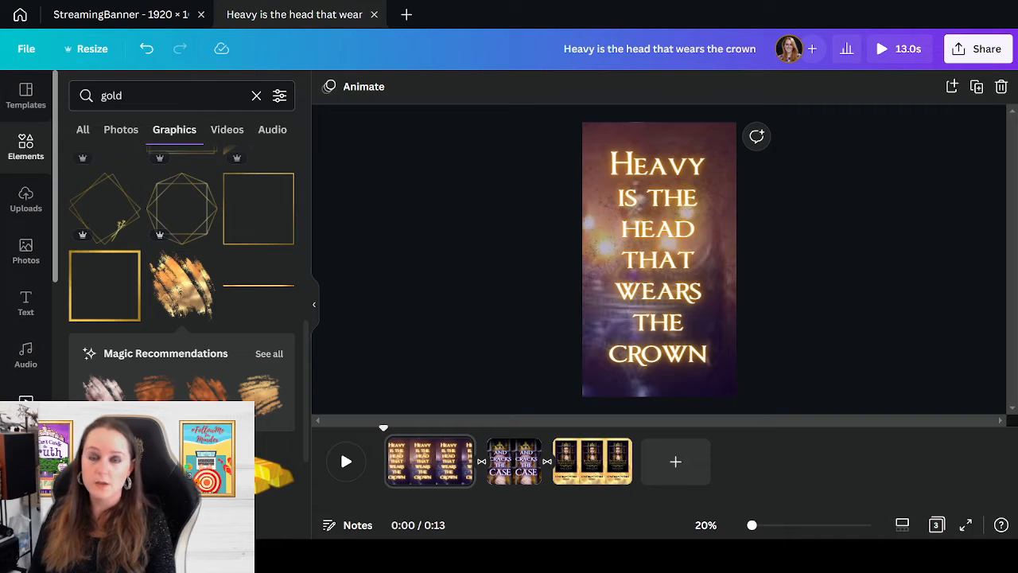
- Filter the audio library to show only instrumentals
click(26, 354)
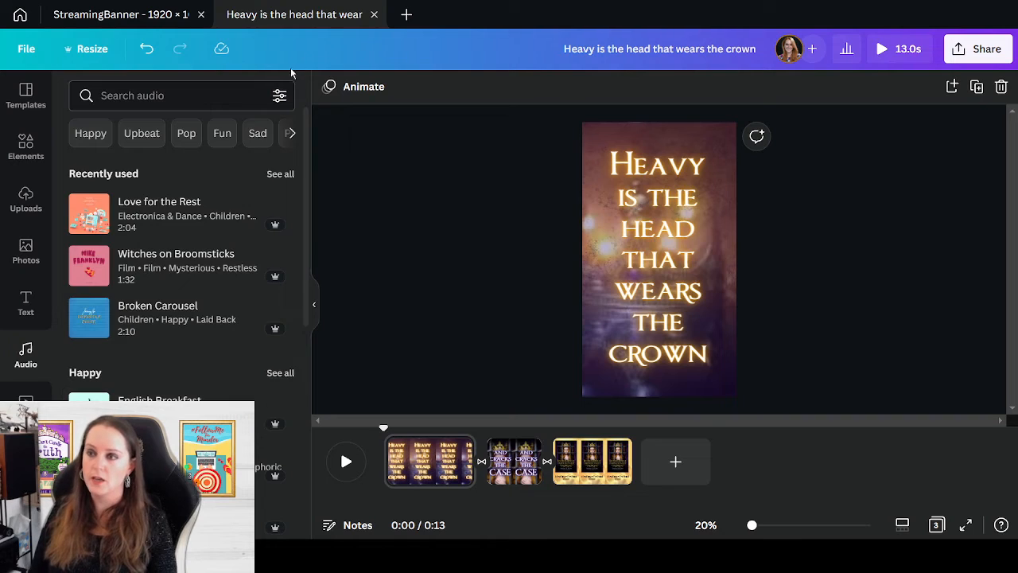
click(281, 95)
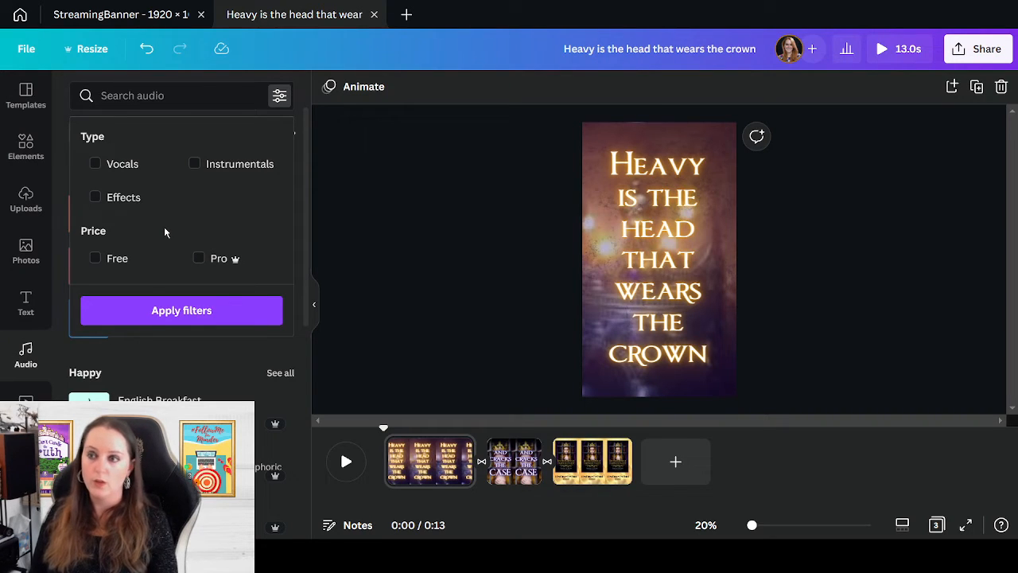
click(189, 173)
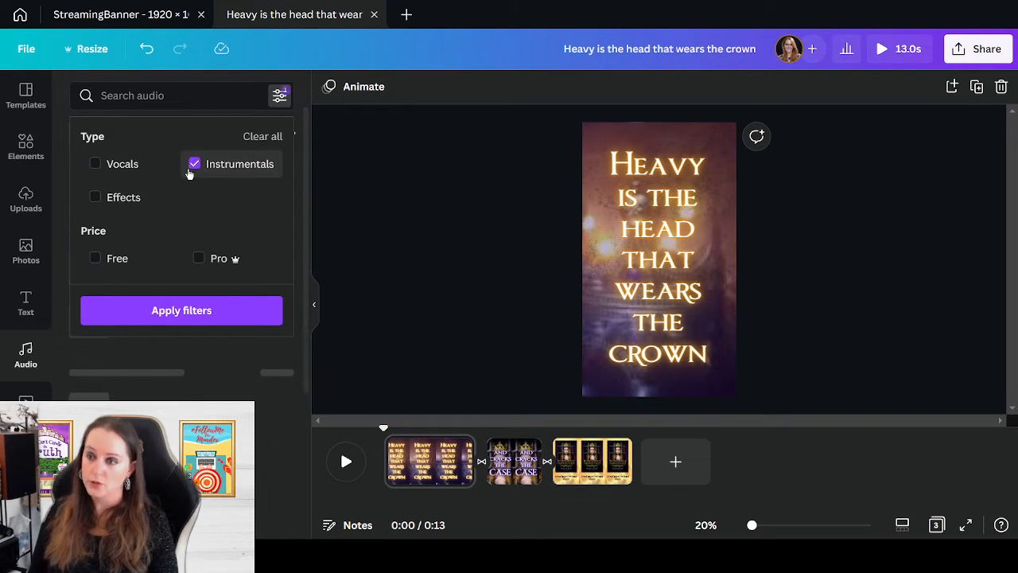
click(204, 312)
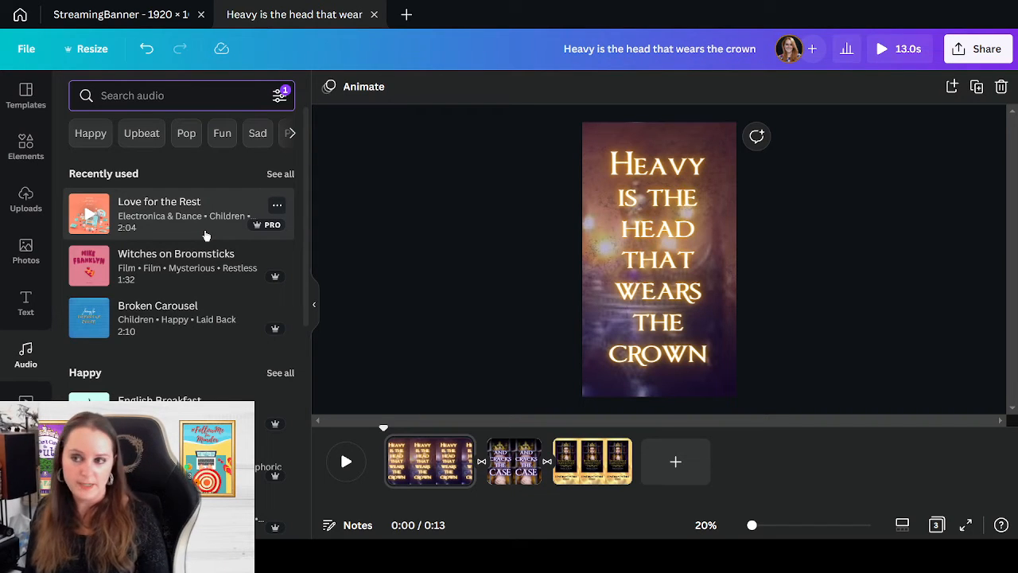
click(279, 94)
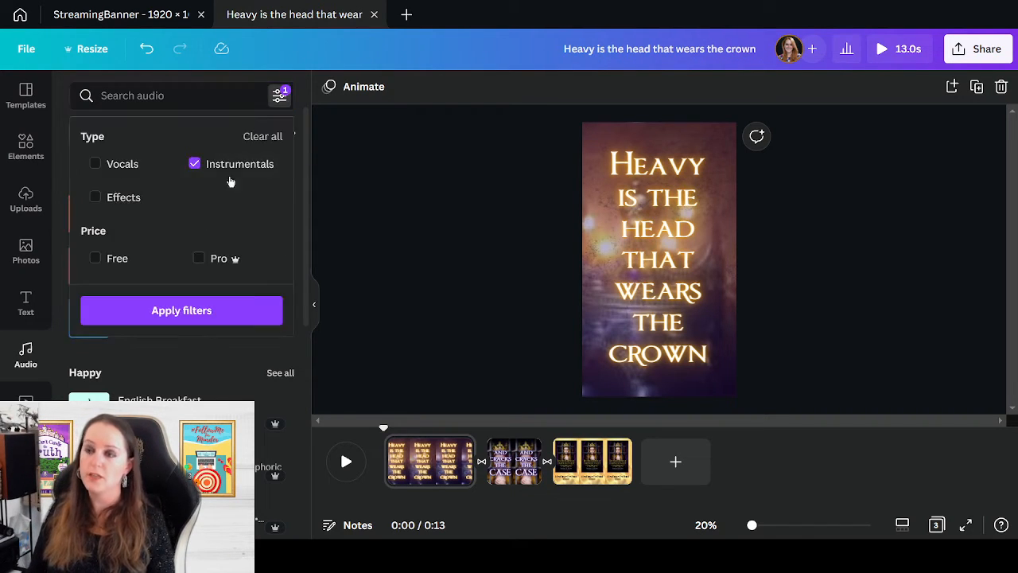
click(182, 311)
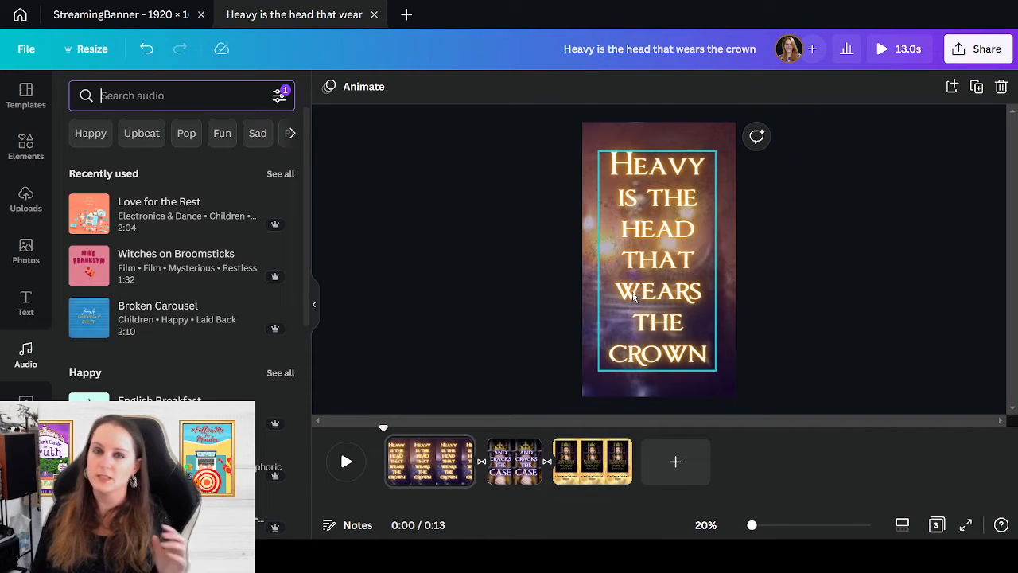
- Search the audio library for "mystery" and preview the track Evening Caravan Ride
text(mystery)
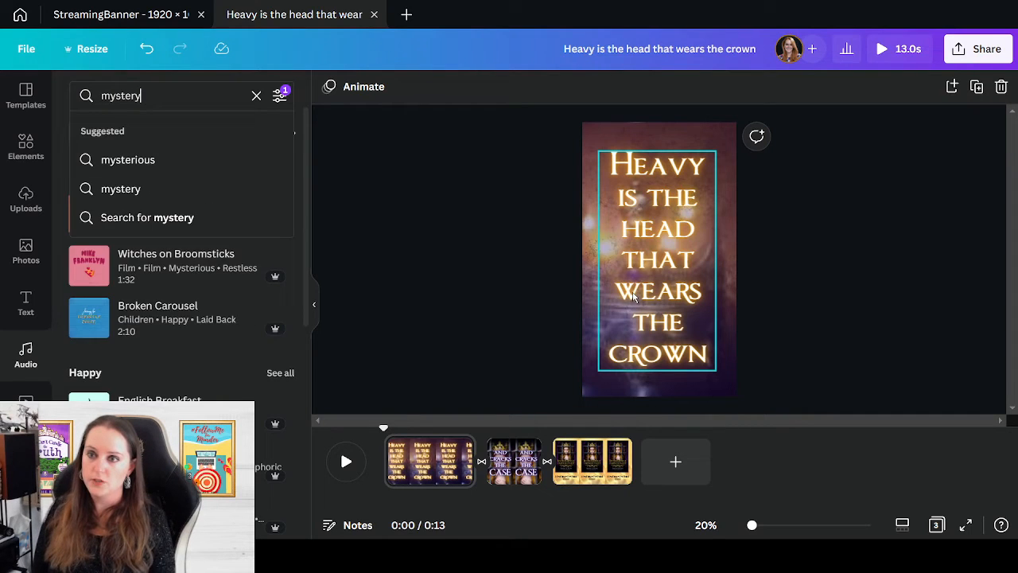
key(Return)
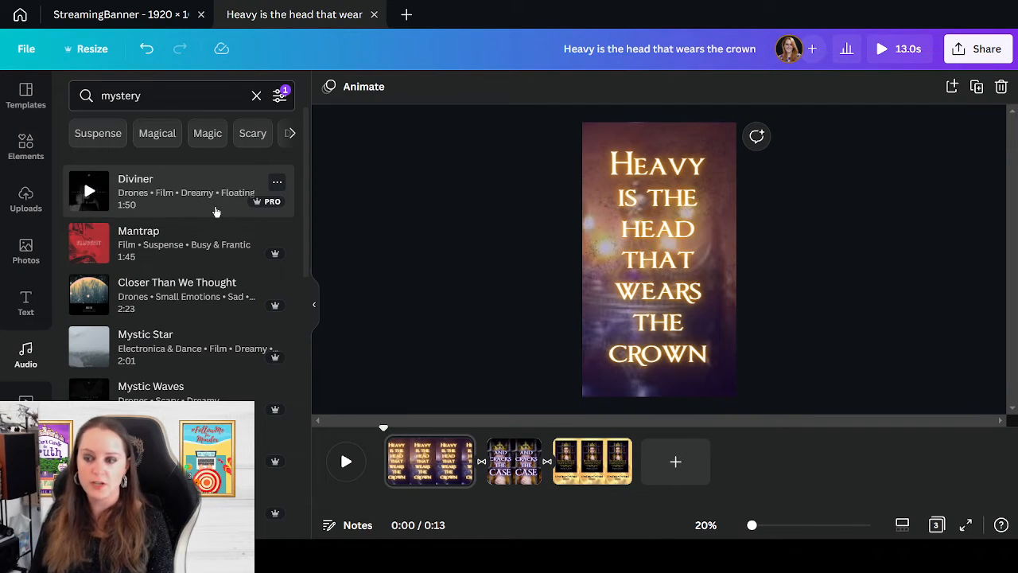
scroll(200, 282, down, 3)
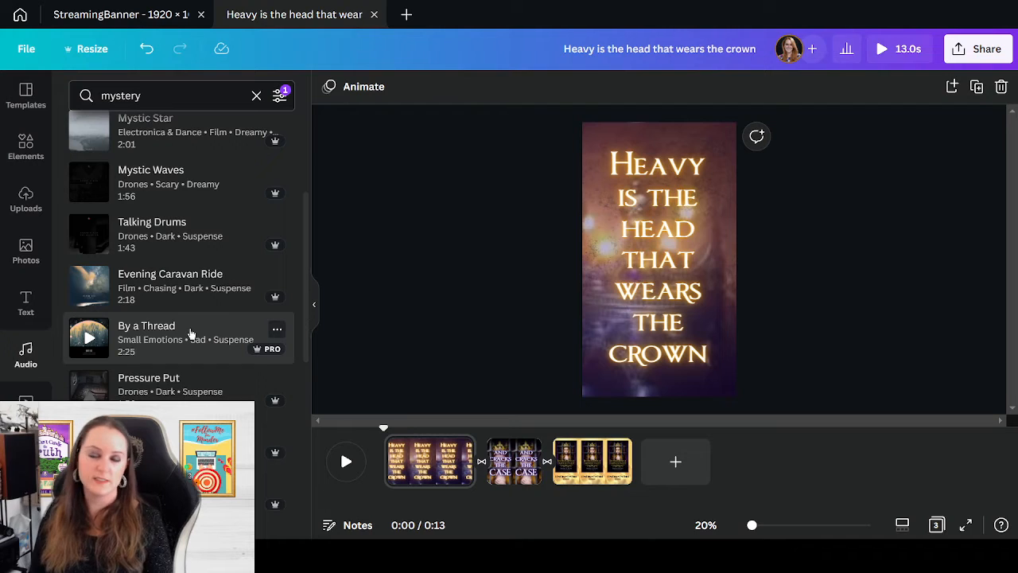
click(88, 289)
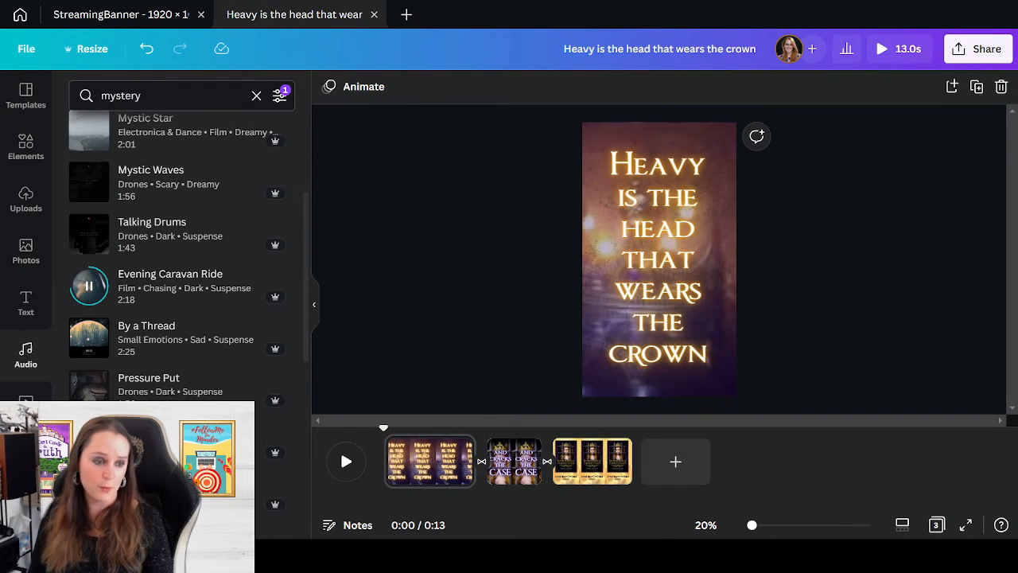
click(89, 288)
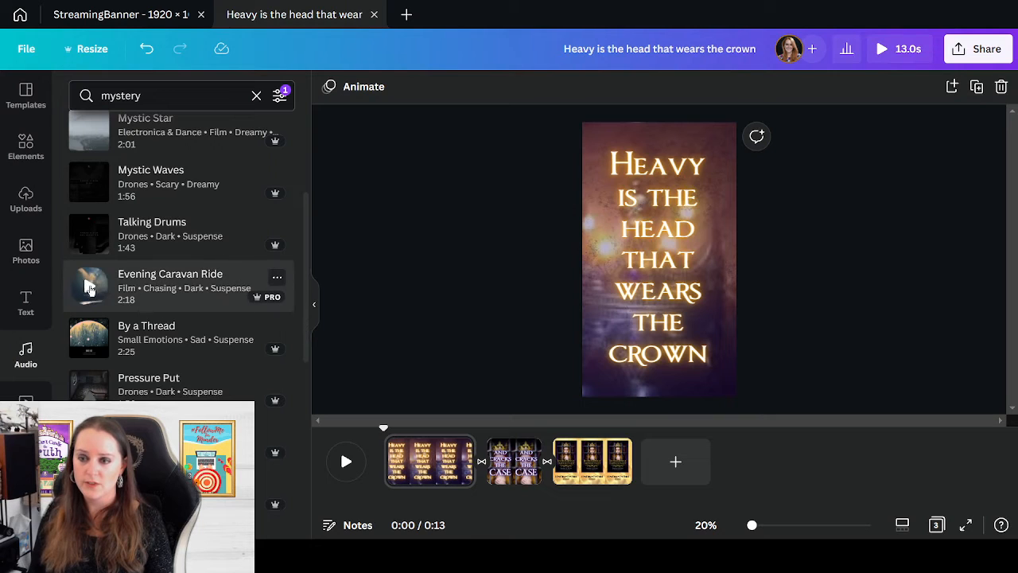
- Preview the tracks Under the Headlights and Battle Dreams from the mystery results
scroll(202, 373, down, 3)
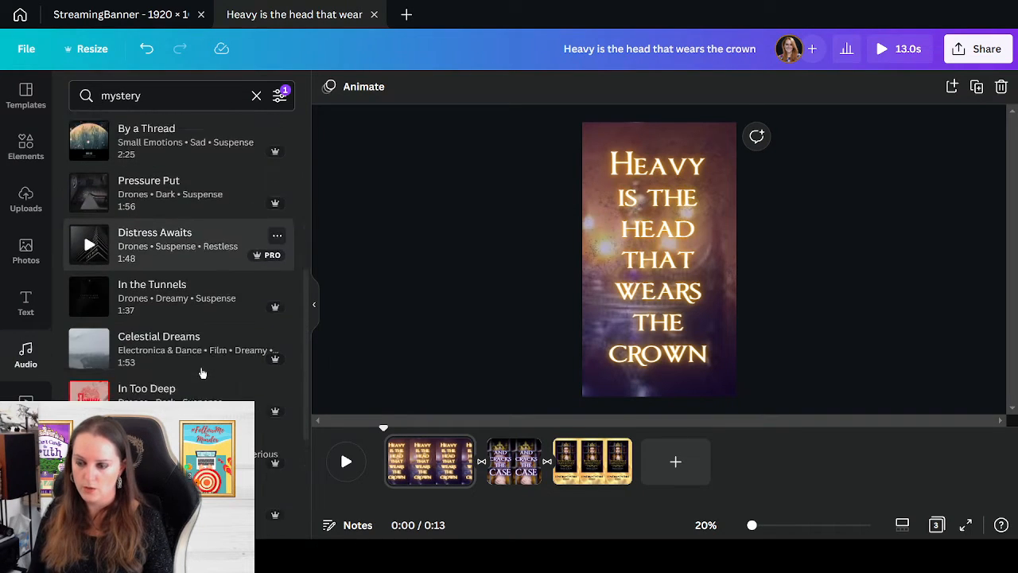
scroll(202, 373, down, 3)
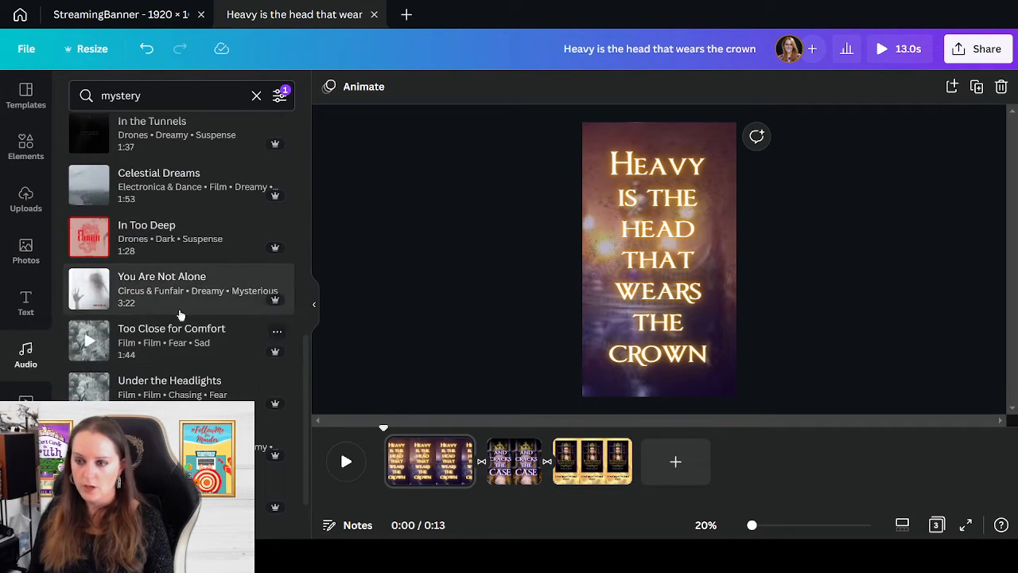
click(89, 392)
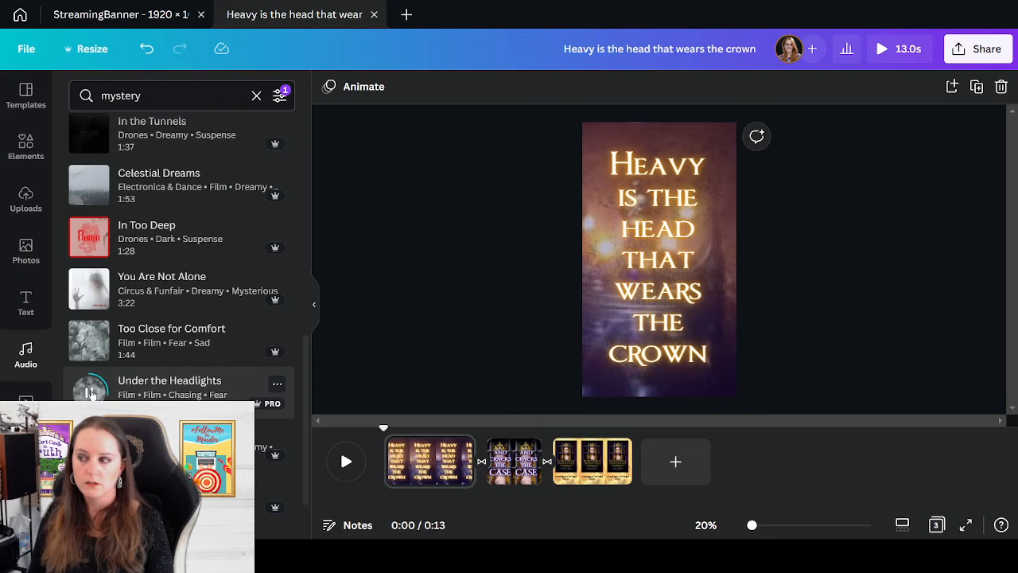
scroll(131, 353, down, 4)
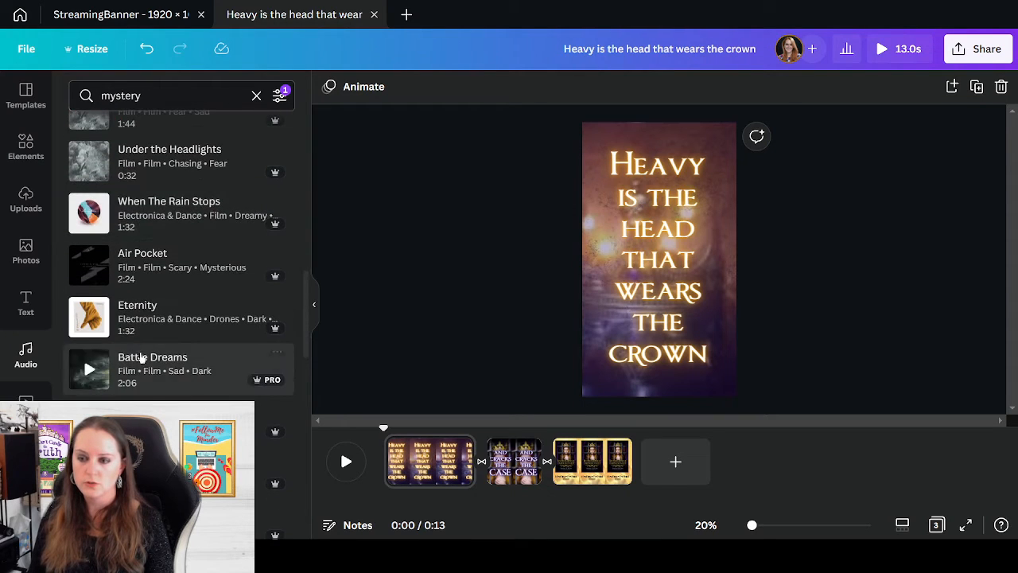
click(89, 369)
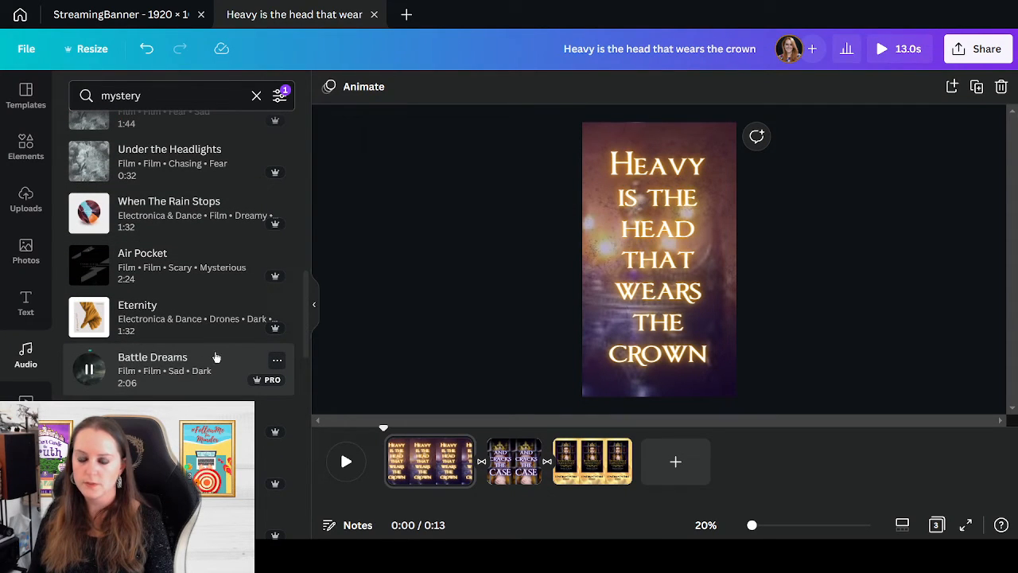
scroll(207, 363, down, 3)
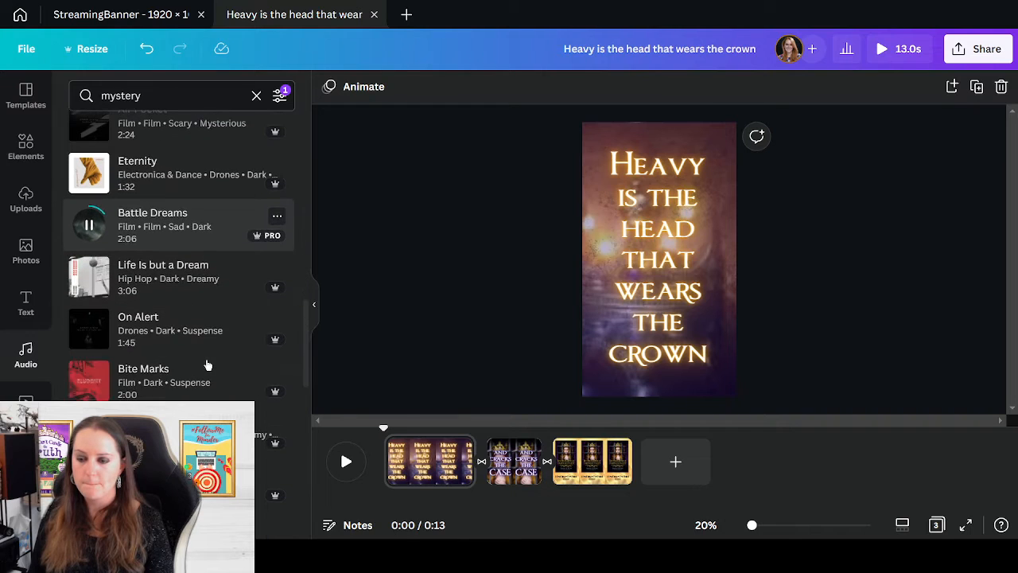
click(100, 237)
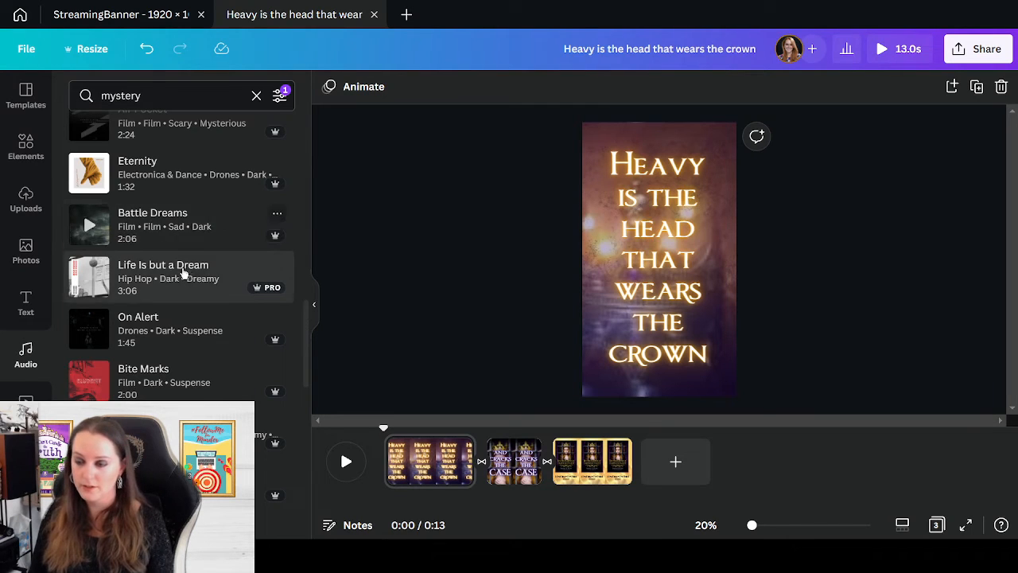
- Preview the track Tales of the Uncanny and look over the neighbouring mystery tracks
scroll(187, 273, down, 3)
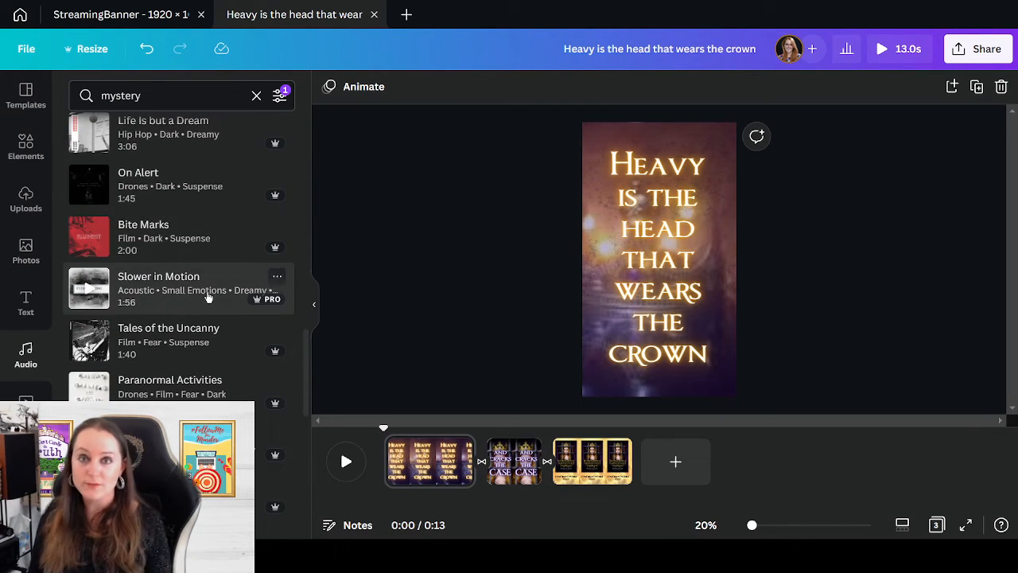
click(90, 340)
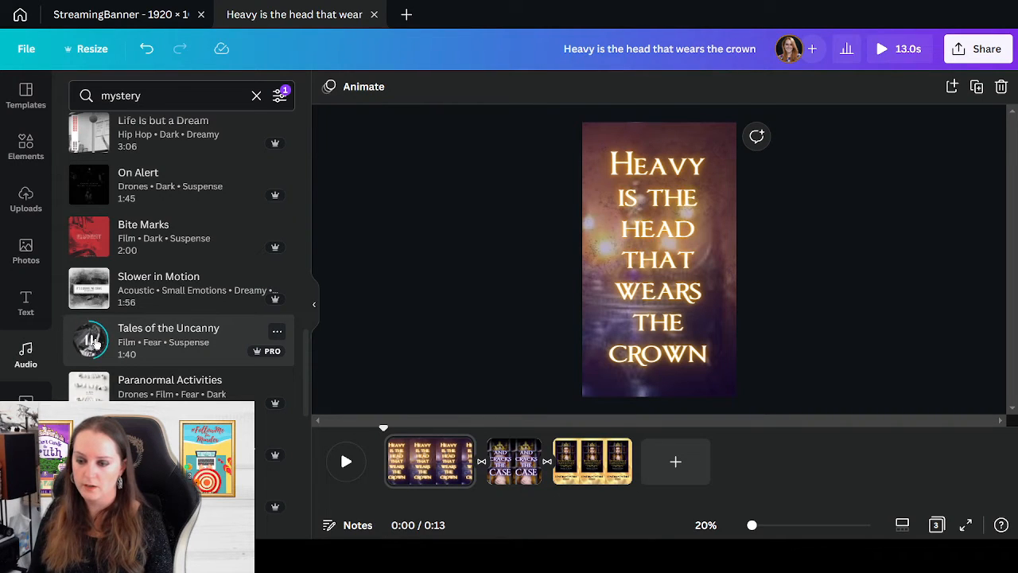
scroll(93, 340, down, 5)
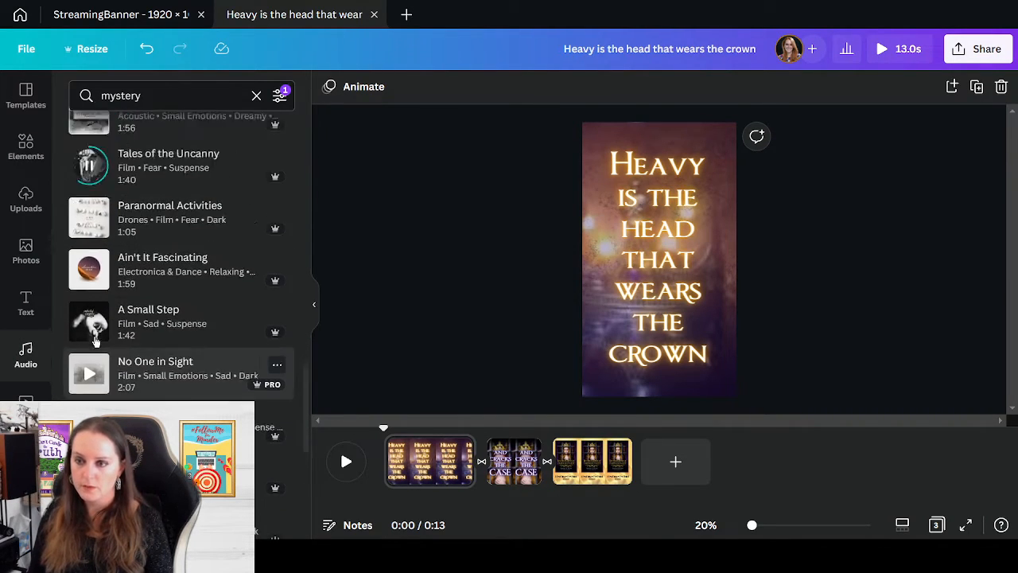
scroll(94, 339, up, 5)
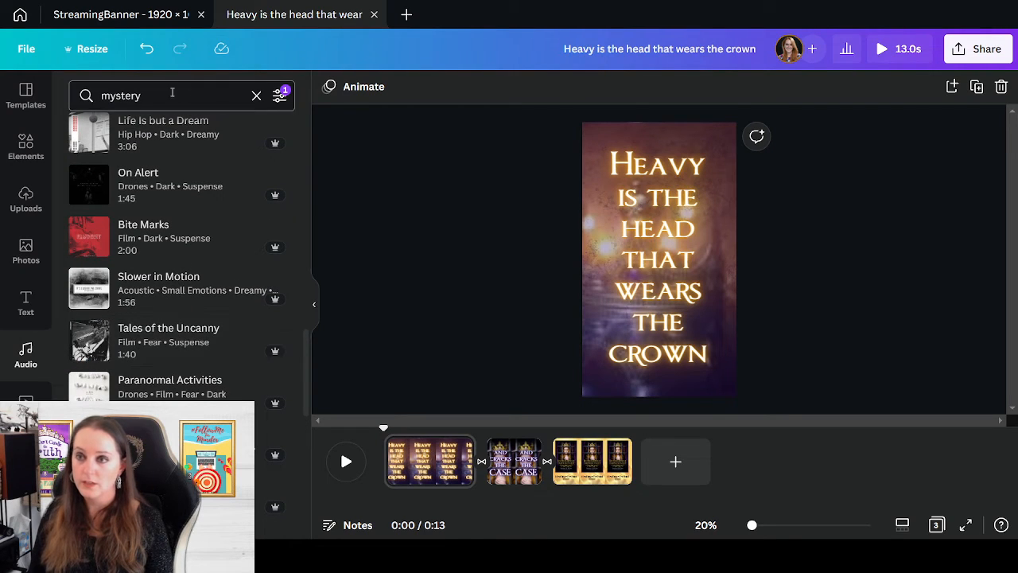
- Search the audio library for "video game" and narrow the search to the suggestion "Video game blockbuster"
click(146, 94)
double_click(146, 92)
text(video game)
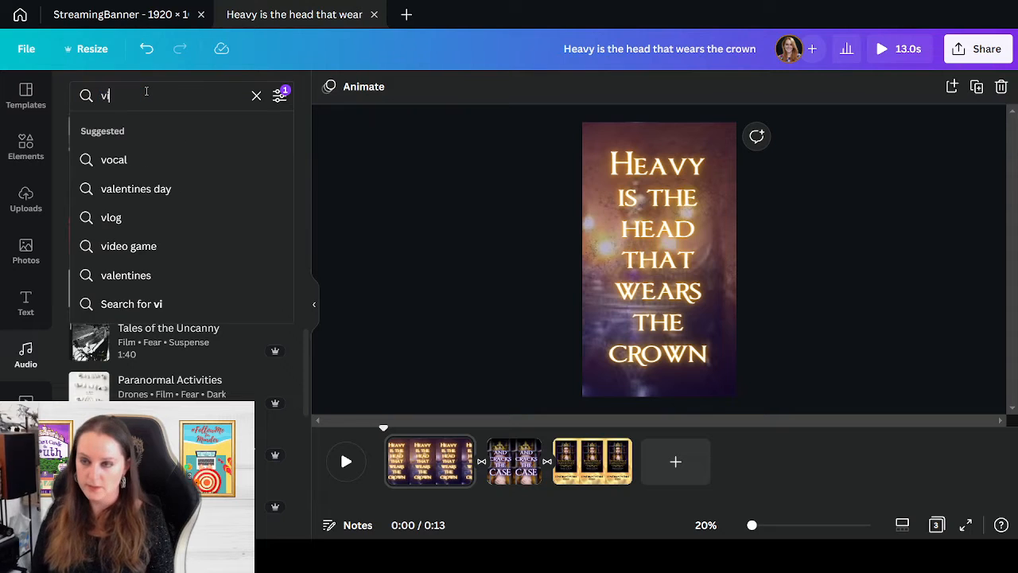
key(Return)
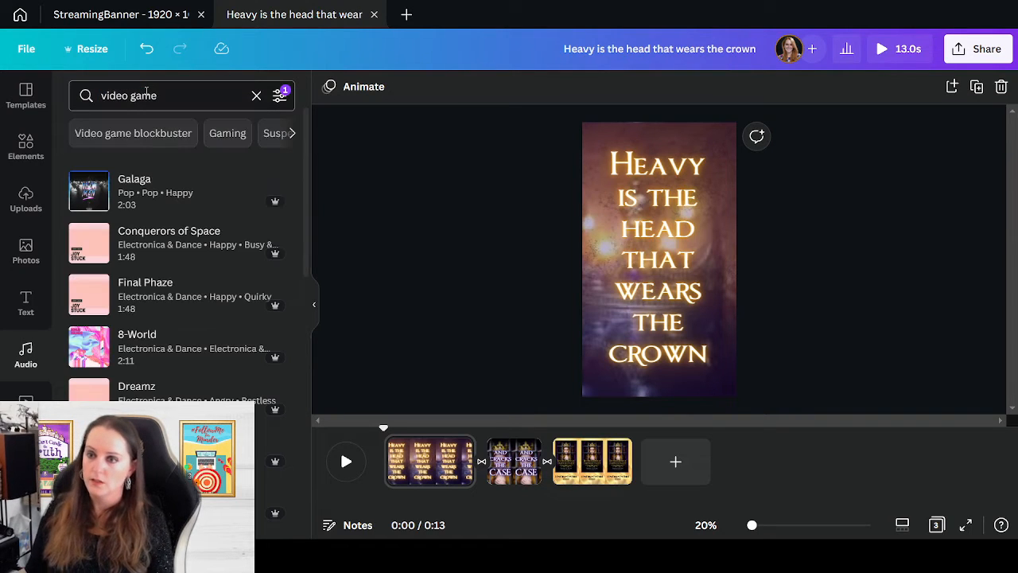
click(172, 135)
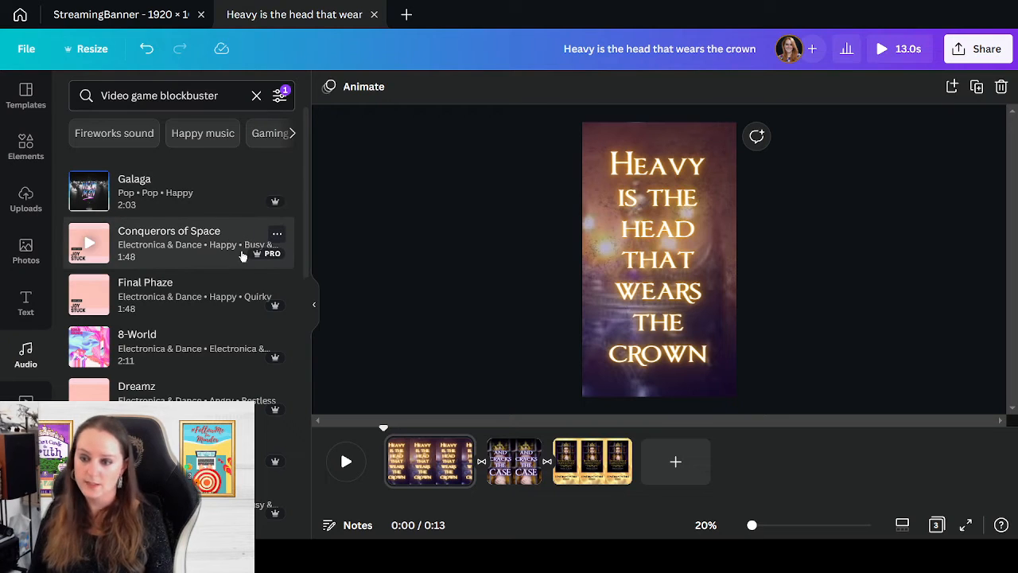
- Find the track Longing for Home among the video game blockbuster results and add it to the video as its soundtrack
scroll(185, 188, down, 2)
scroll(185, 188, down, 6)
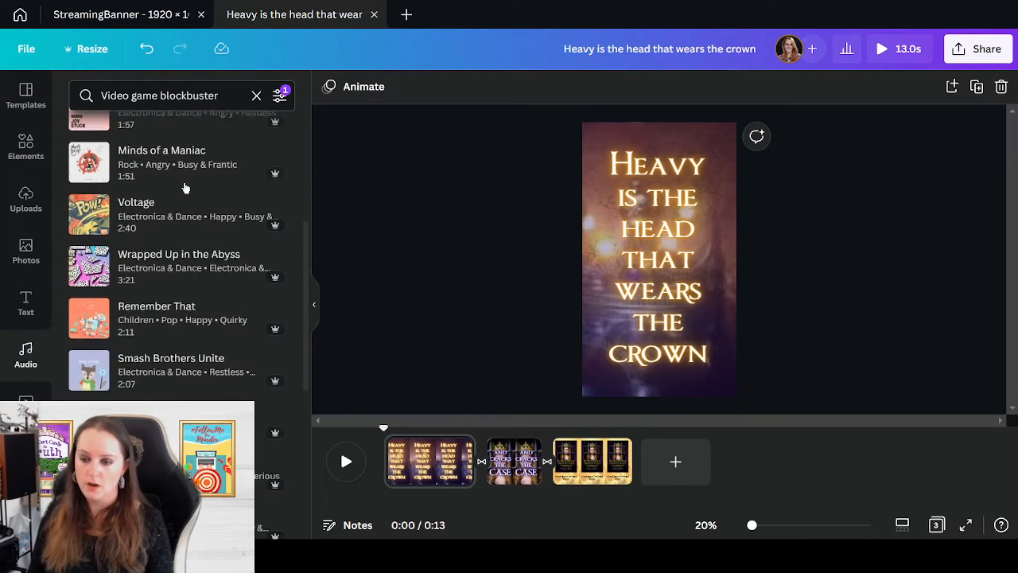
scroll(184, 188, down, 6)
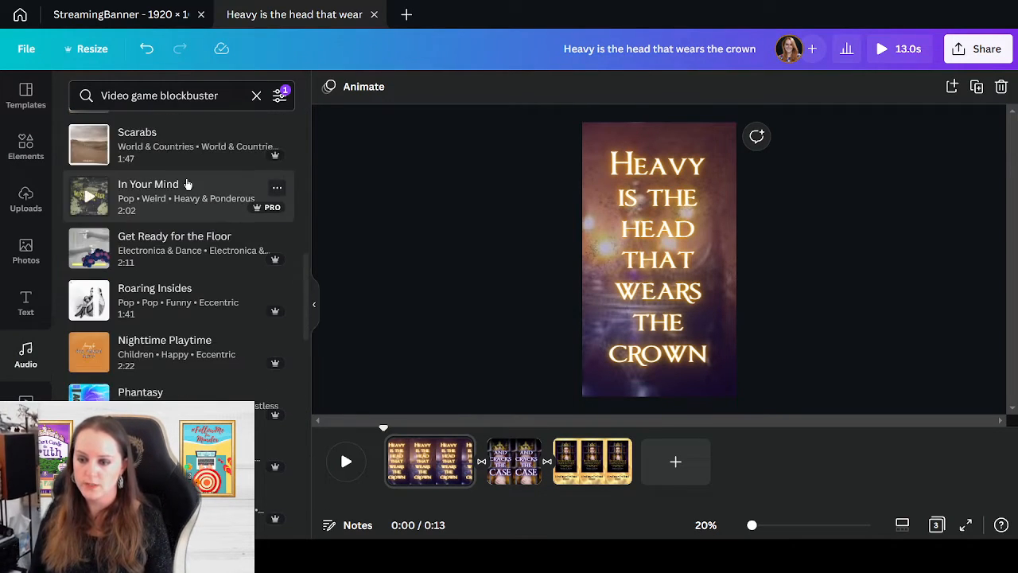
scroll(190, 185, down, 8)
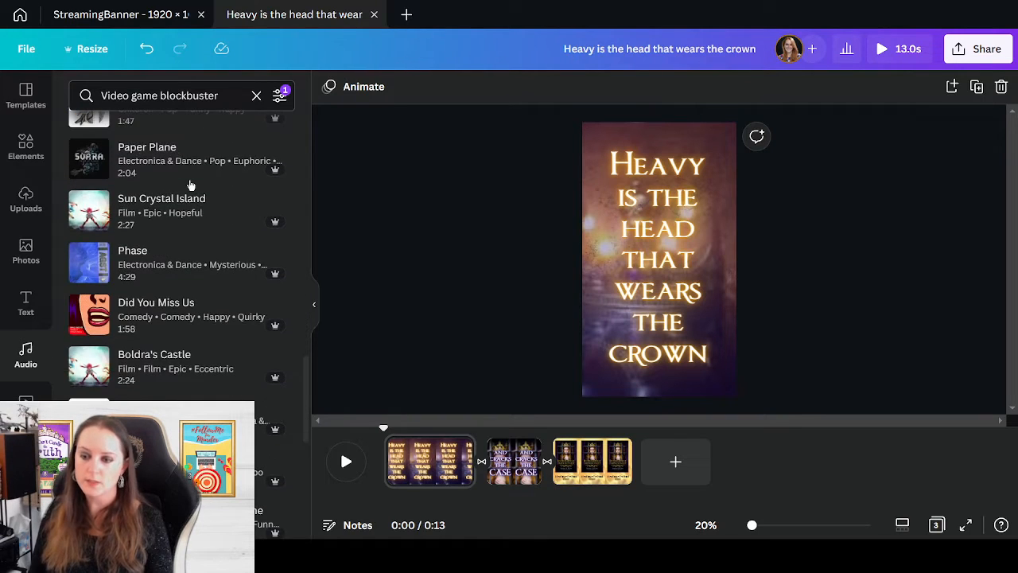
scroll(190, 185, down, 9)
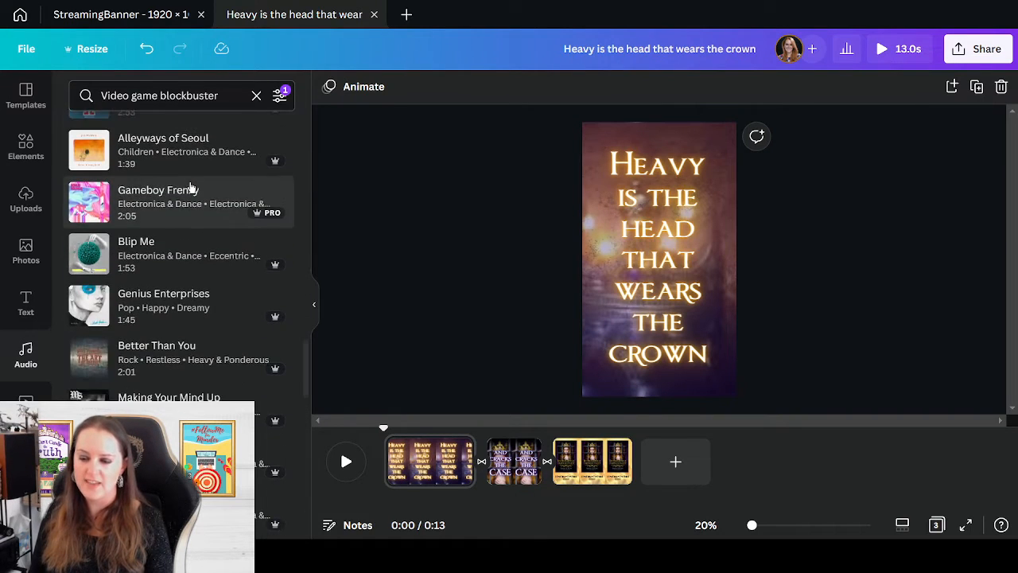
scroll(188, 210, down, 3)
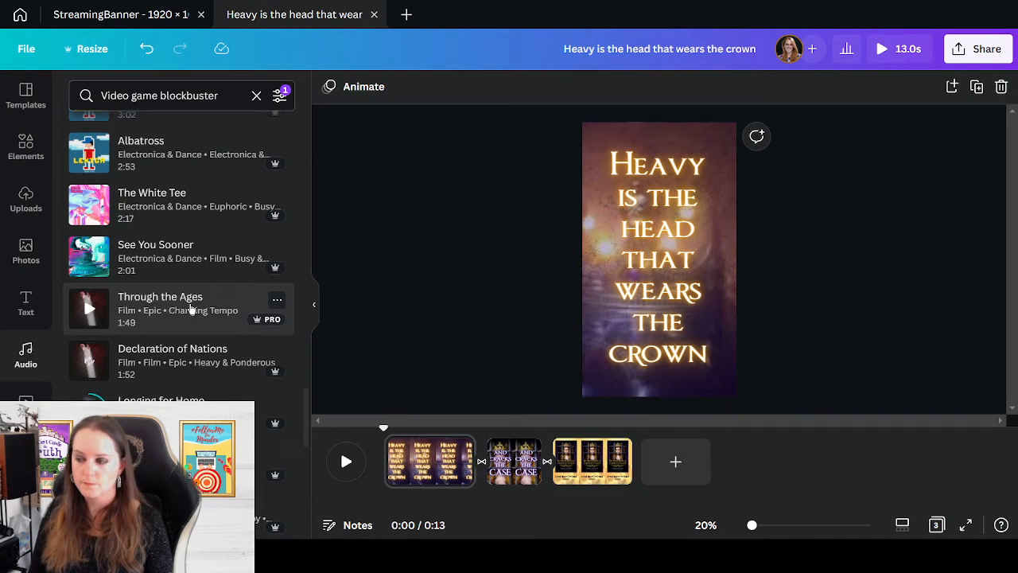
drag(159, 409, 533, 342)
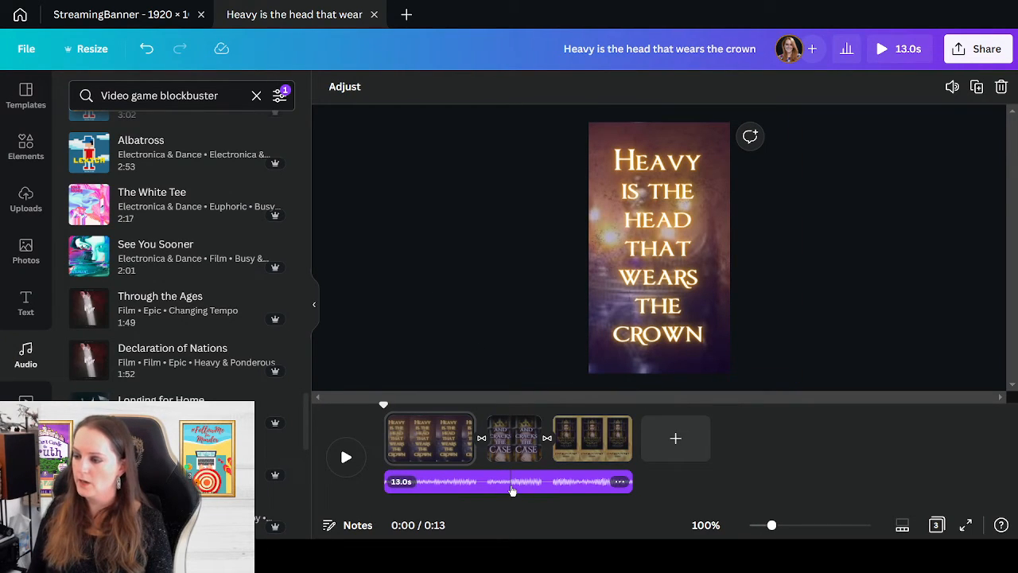
- Play the video from the second page, "And cracks the case", to hear the added soundtrack
click(513, 437)
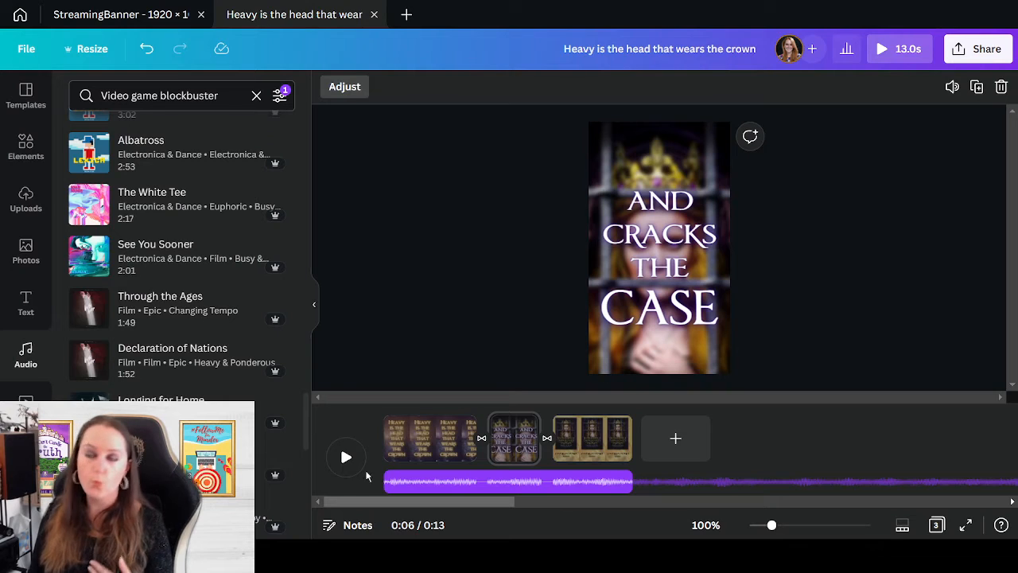
mouse_move(385, 452)
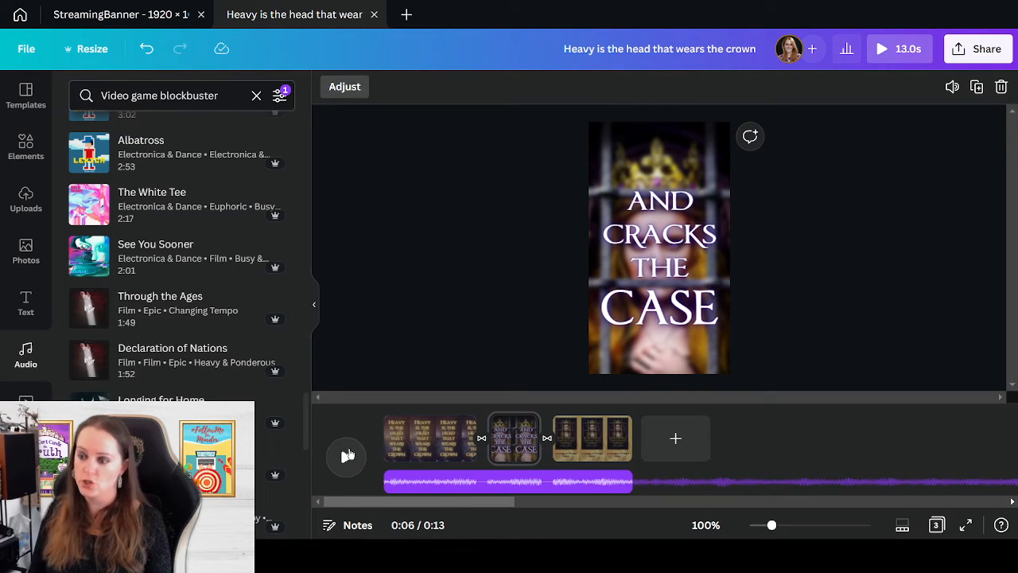
click(346, 456)
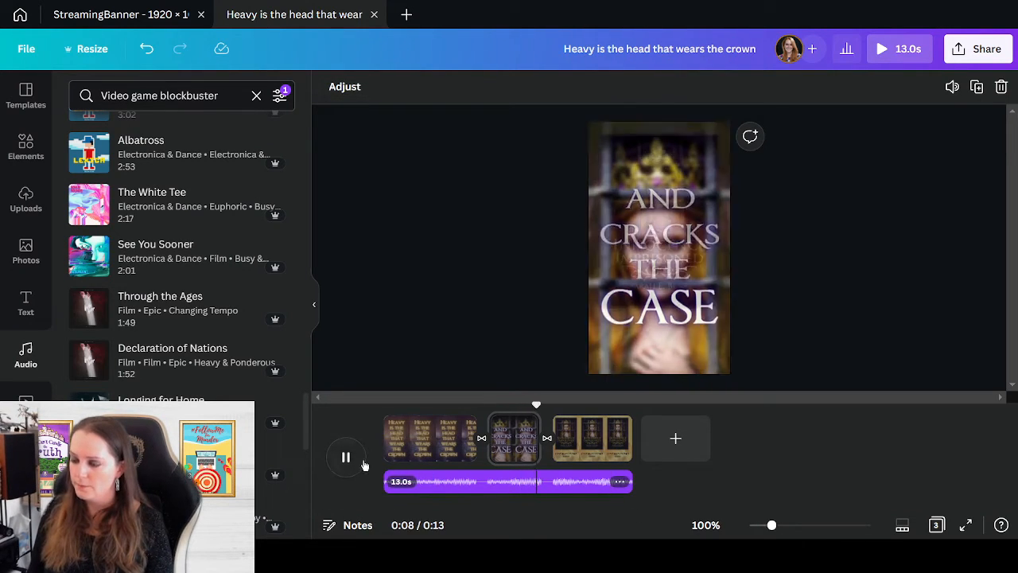
- Adjust the soundtrack by sliding its waveform within the 13.0 s clip to use a louder section further into the track
double_click(528, 485)
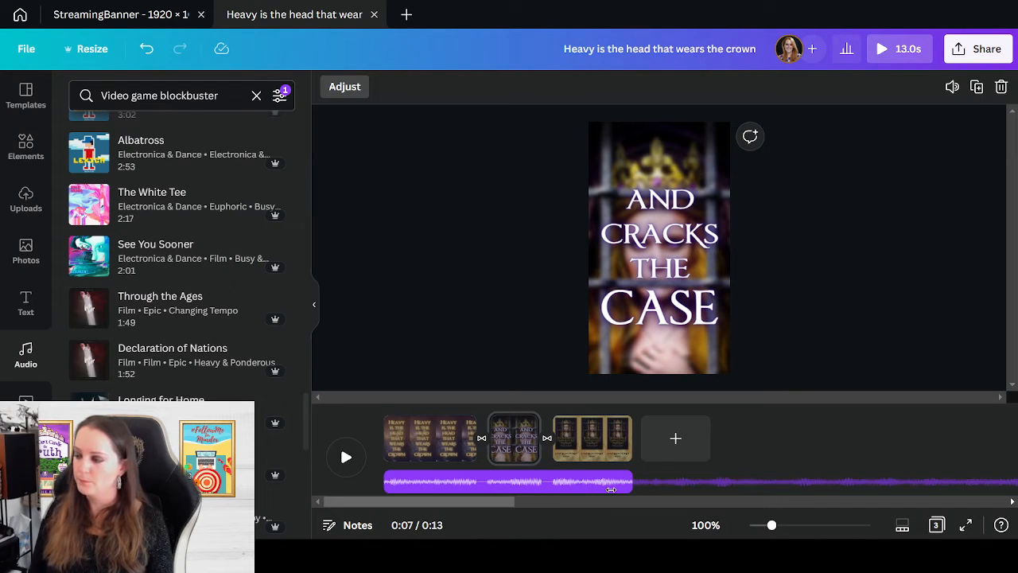
drag(611, 489, 518, 493)
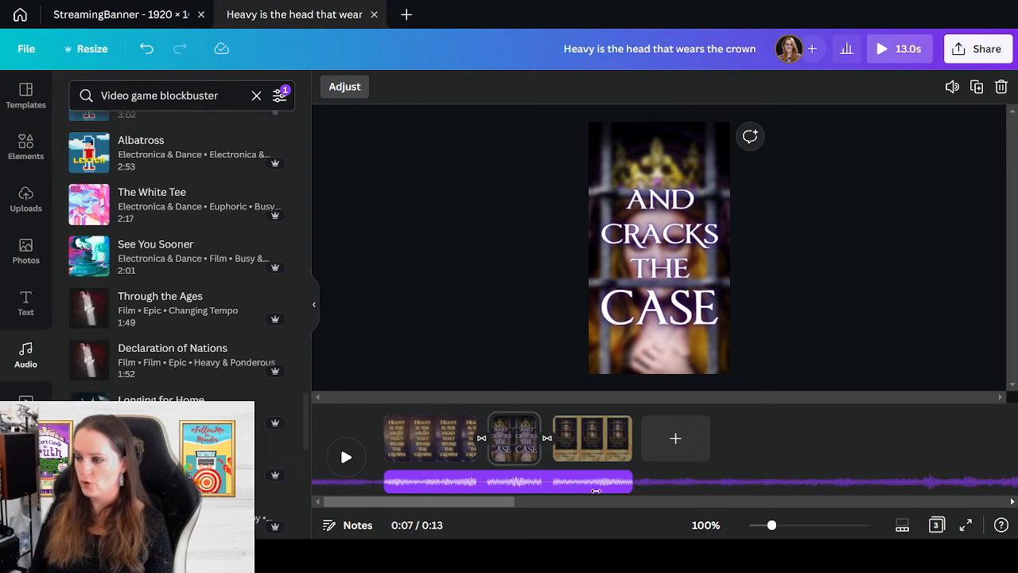
drag(600, 490, 188, 477)
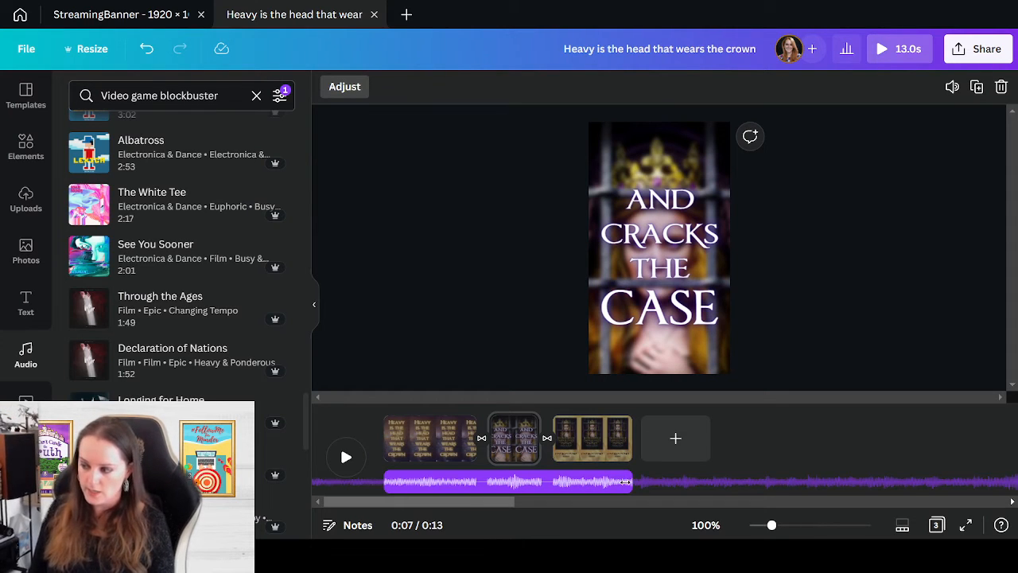
drag(625, 481, 418, 480)
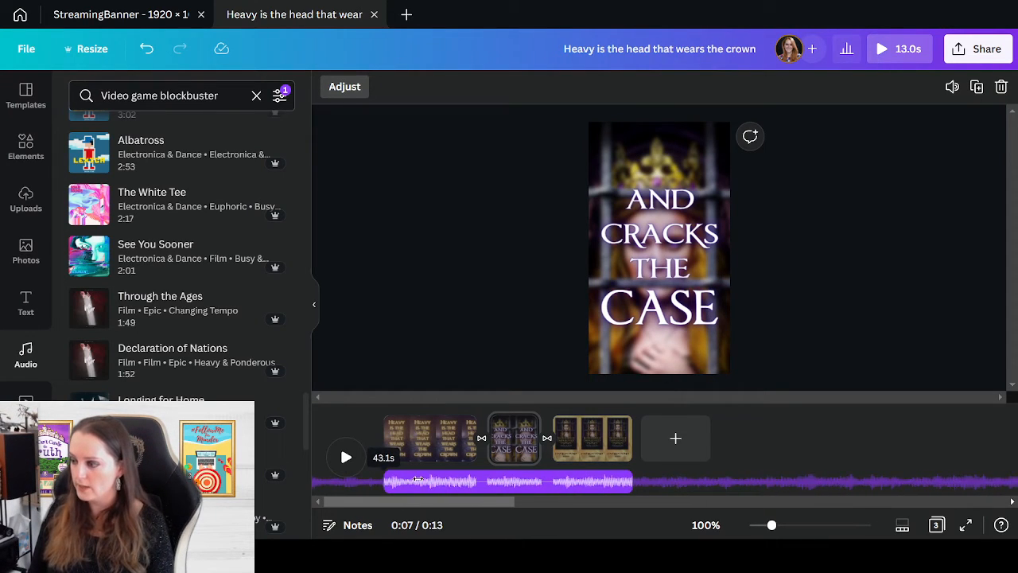
drag(617, 487, 547, 485)
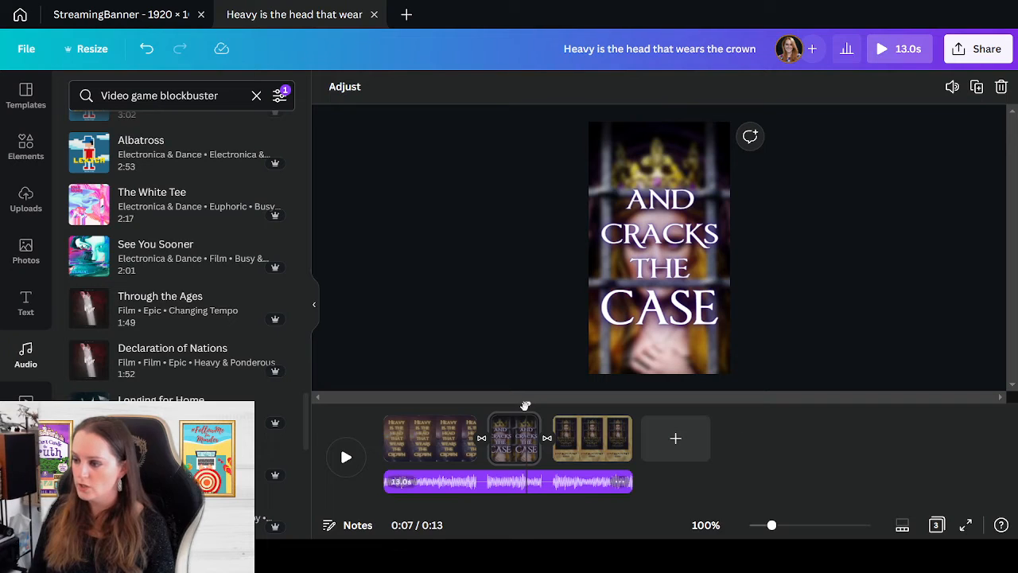
- Play the video from the first page to the Kindle Unlimited cover page to check the adjusted soundtrack
click(446, 437)
click(347, 458)
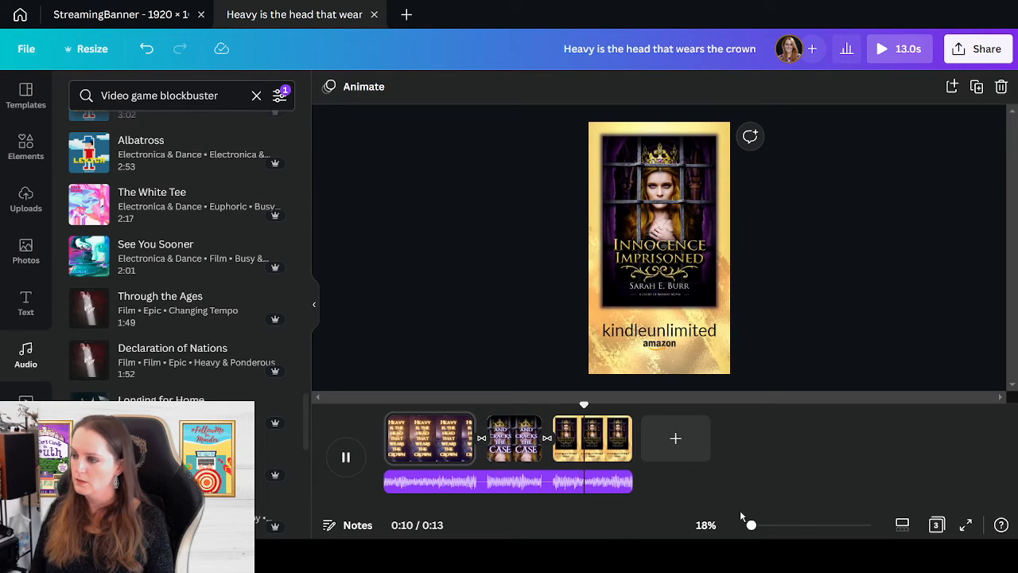
click(347, 458)
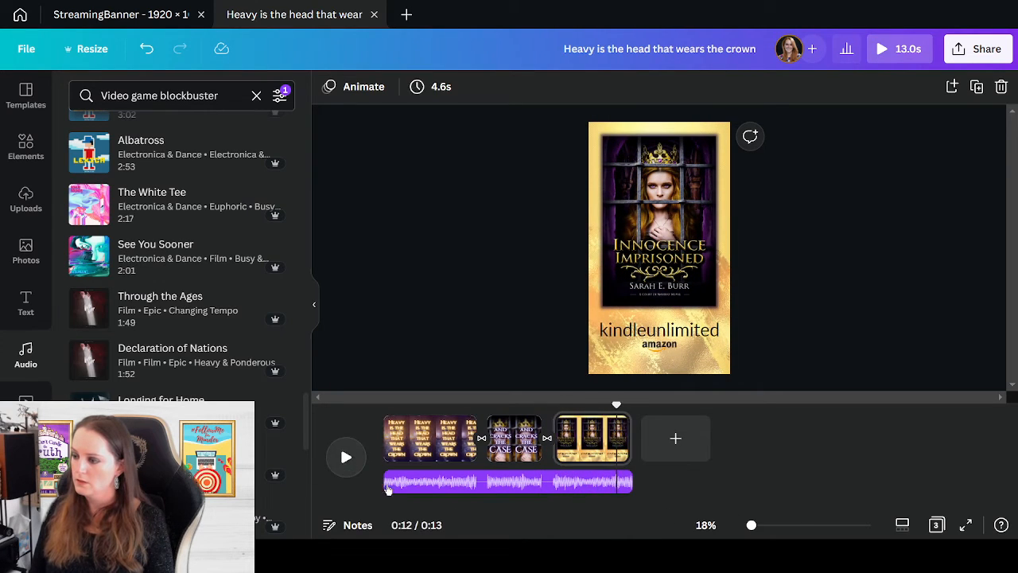
- Slide the soundtrack's waveform to a later section of the track and play the video from the first page to hear it
click(595, 482)
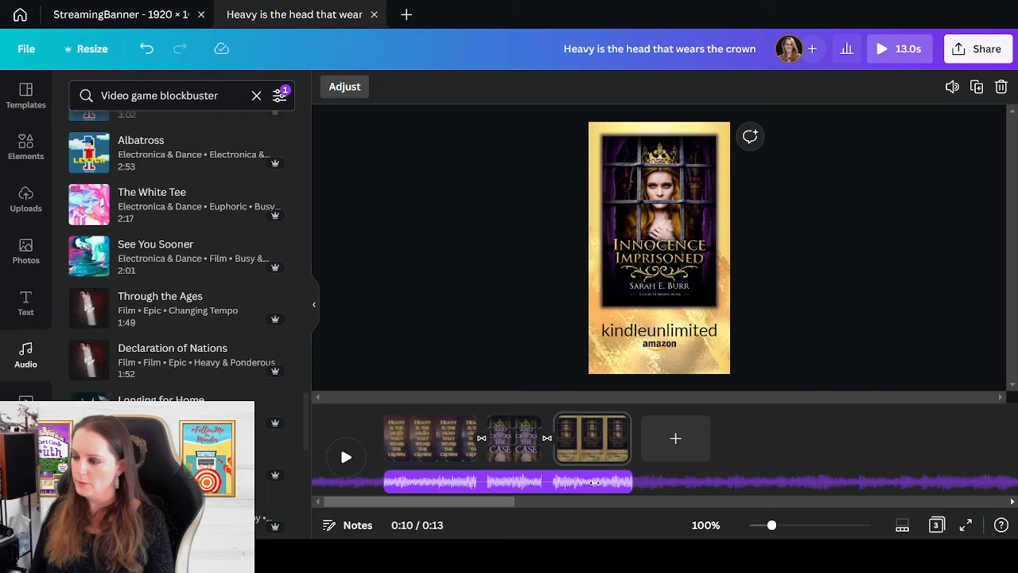
drag(593, 482, 485, 492)
click(834, 425)
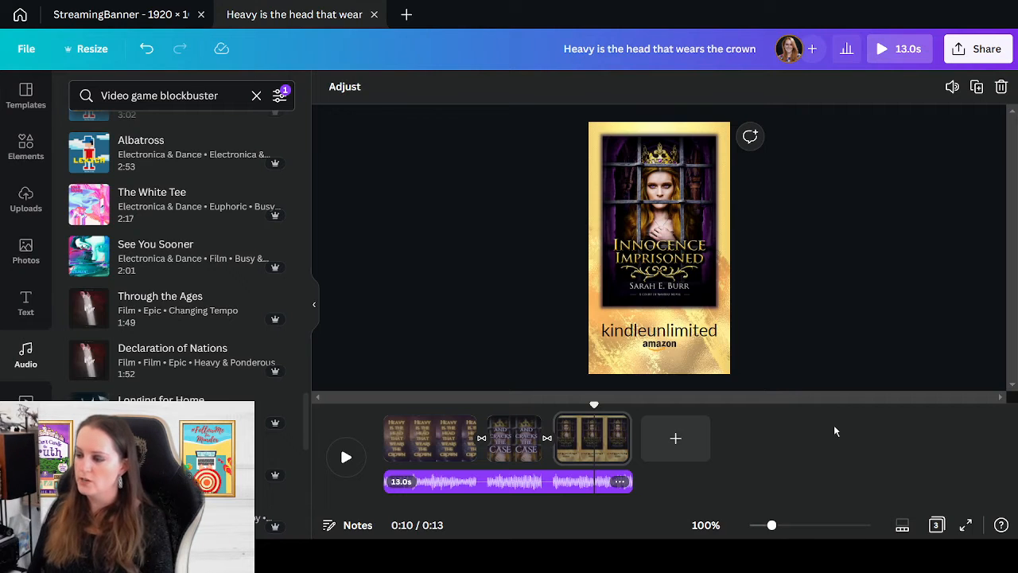
drag(593, 406, 481, 399)
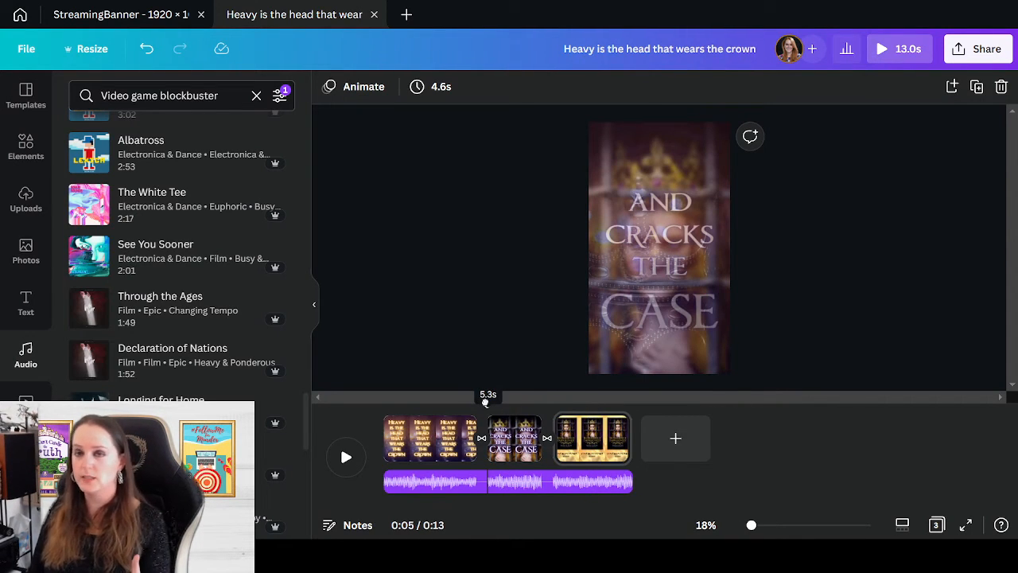
drag(485, 402, 384, 403)
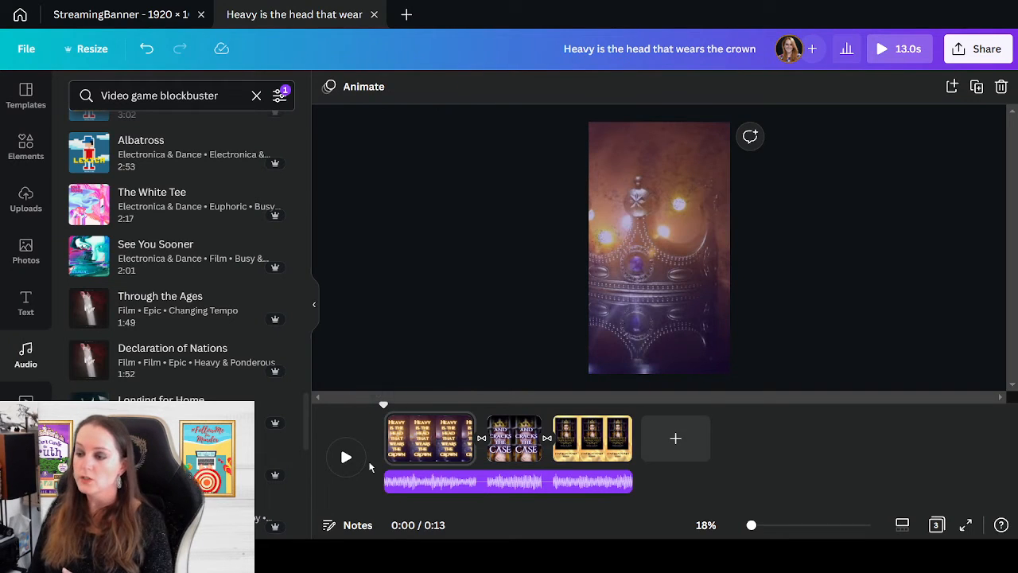
click(346, 458)
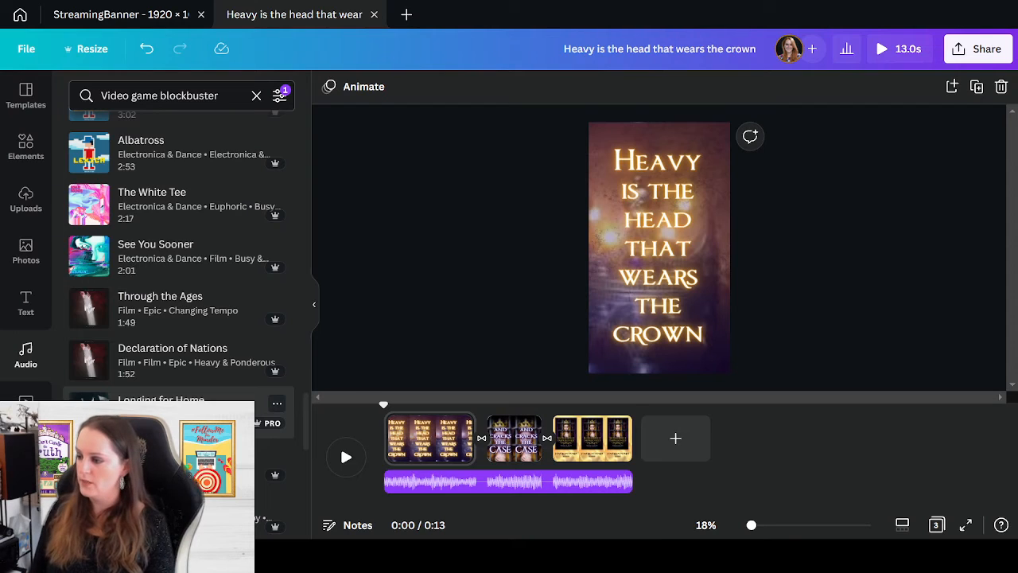
- Shift the soundtrack much further along to a denser, louder part of the track and play the whole video to check it
click(595, 484)
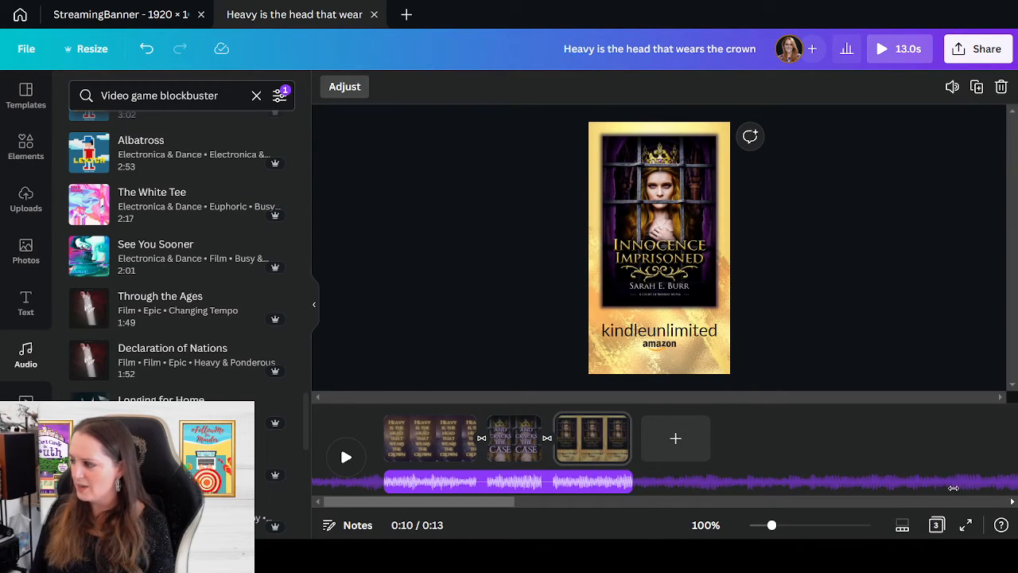
drag(968, 486, 517, 486)
click(373, 409)
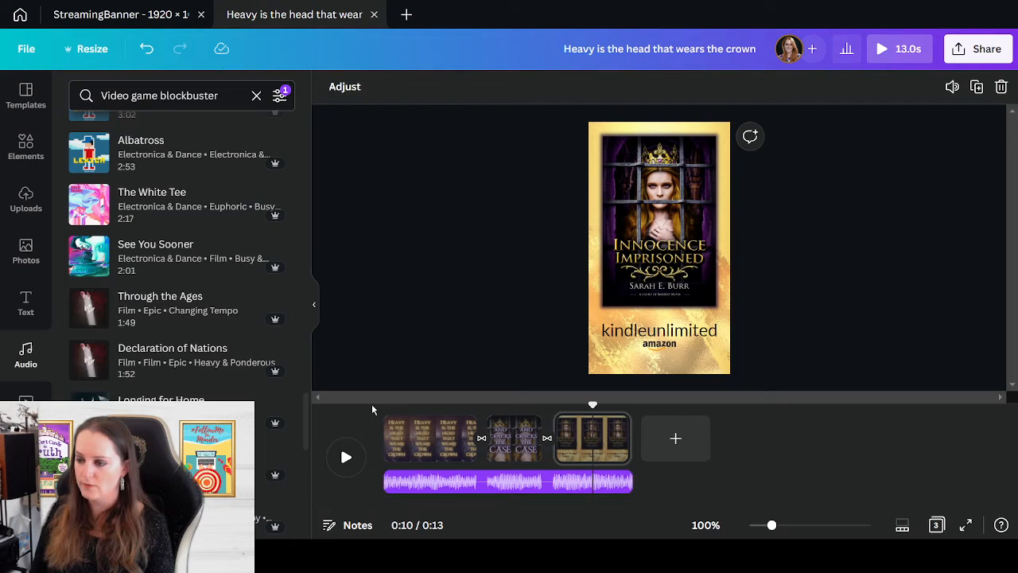
drag(594, 404, 382, 404)
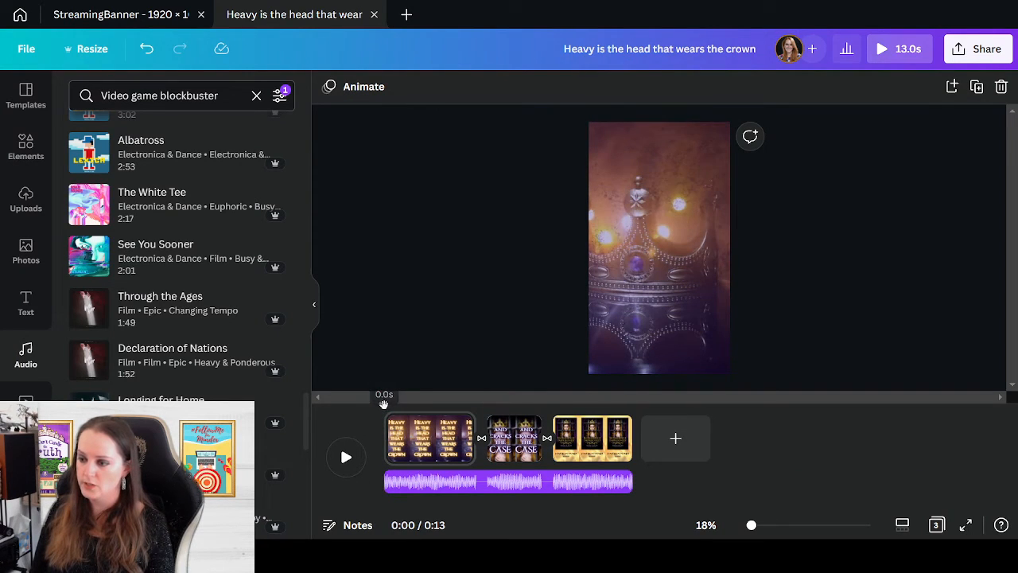
click(355, 458)
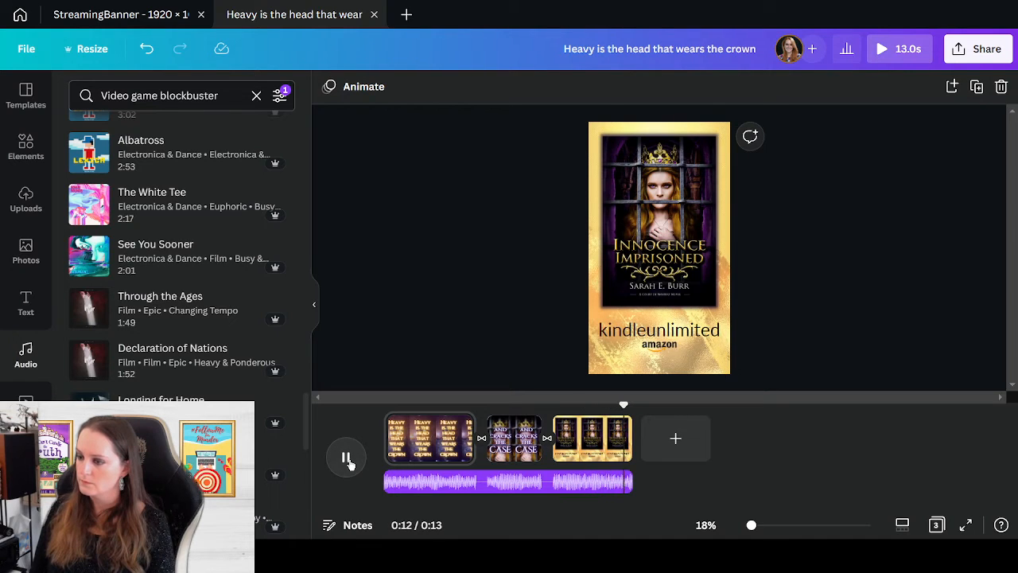
click(348, 464)
- Move the soundtrack's start point on to 1:35 in the track and play from mid-first page to the Kindle Unlimited cover page
click(593, 481)
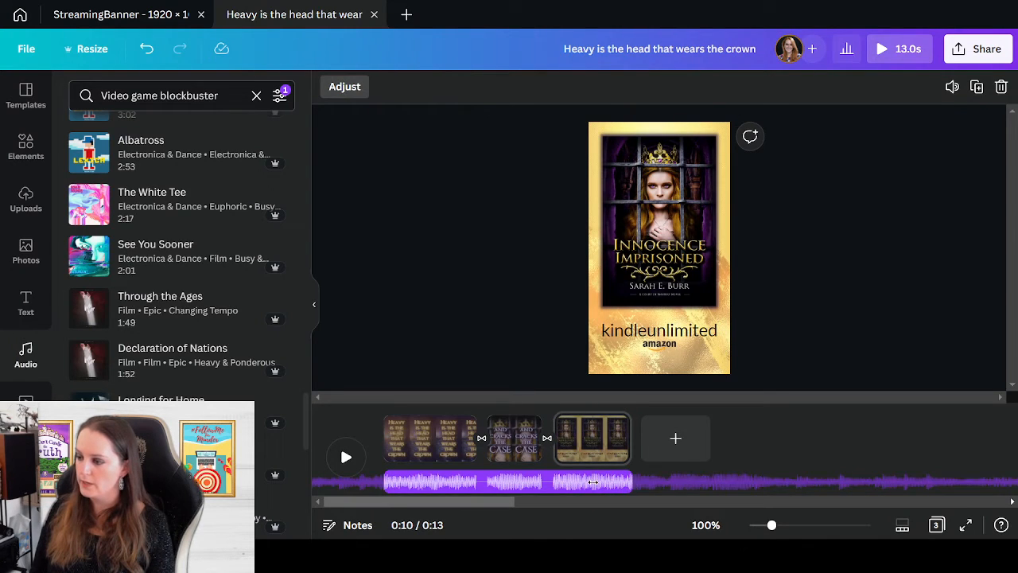
drag(593, 481, 481, 474)
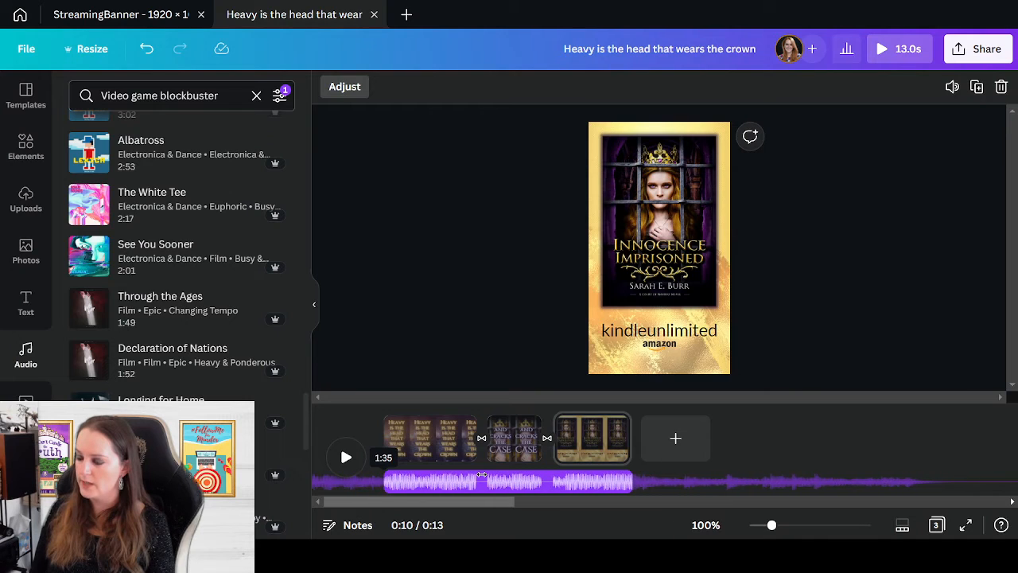
drag(596, 400, 427, 401)
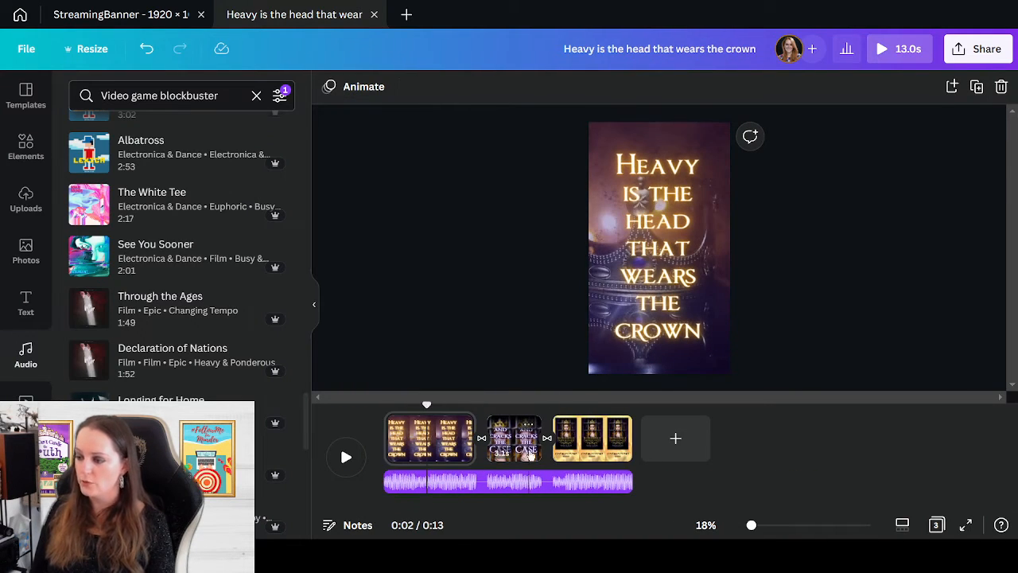
click(350, 459)
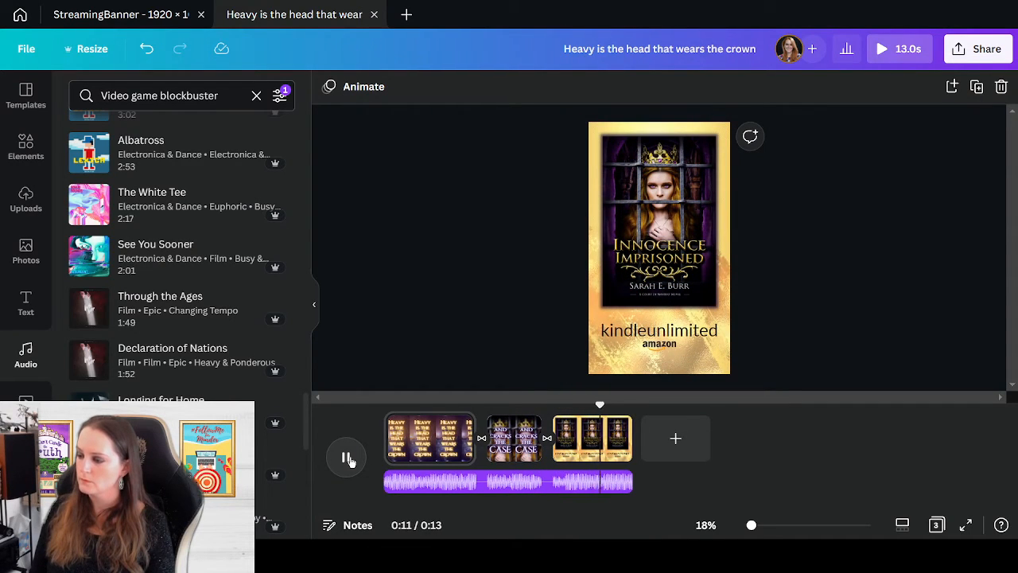
click(347, 458)
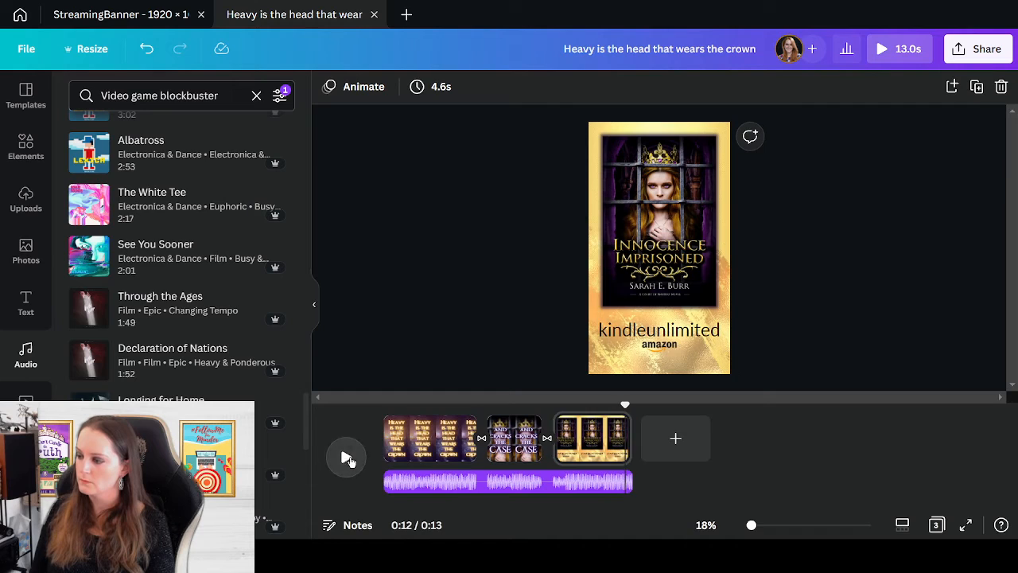
- Try sliding the soundtrack toward the track's quieter ending, playing the video from the start through the "And cracks the case" page
double_click(594, 485)
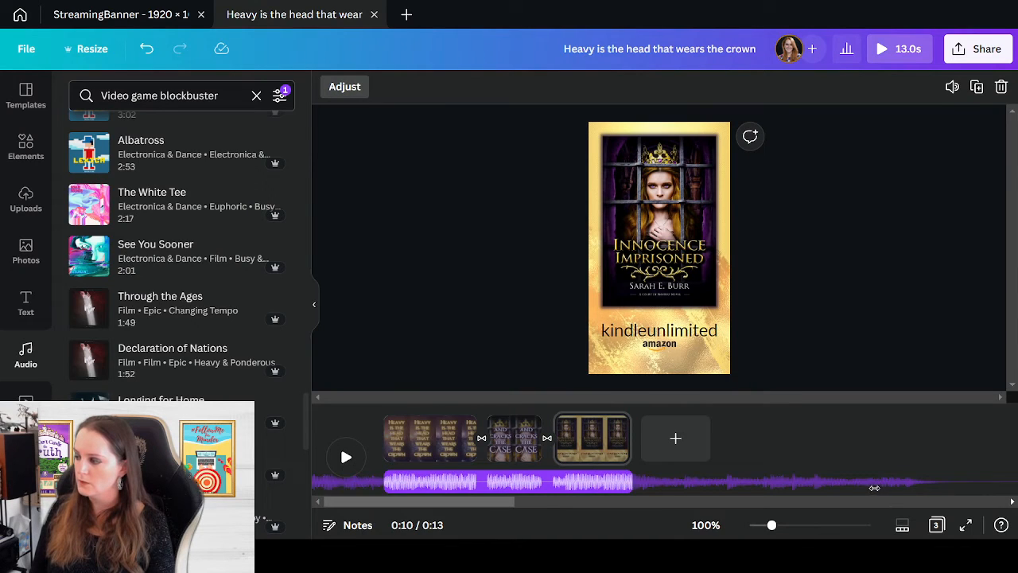
drag(874, 487, 667, 482)
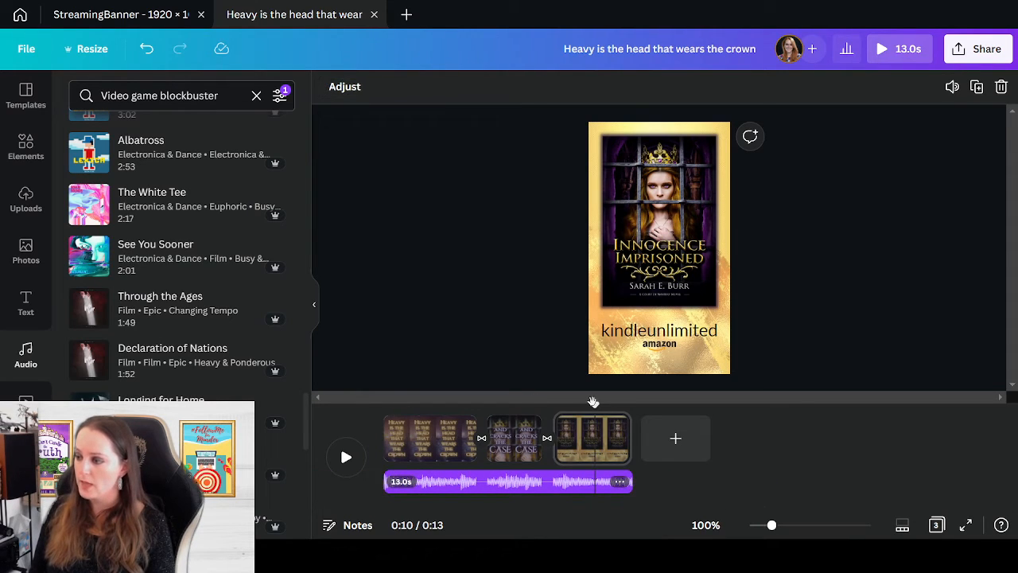
click(387, 403)
click(345, 456)
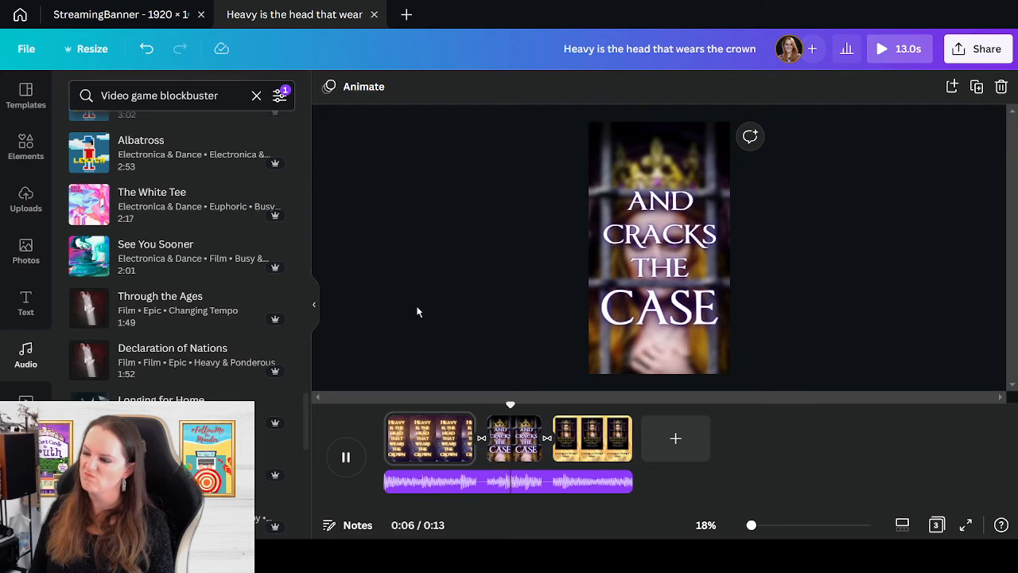
click(346, 457)
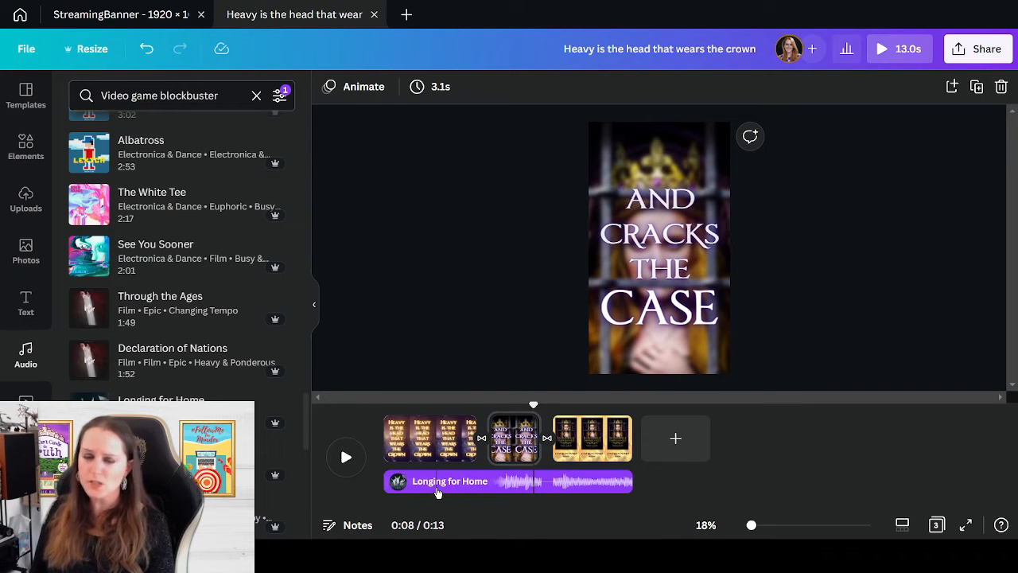
- Slide the soundtrack back to the loud section just before the track's ending and replay the video from the start
click(517, 488)
drag(467, 479, 660, 477)
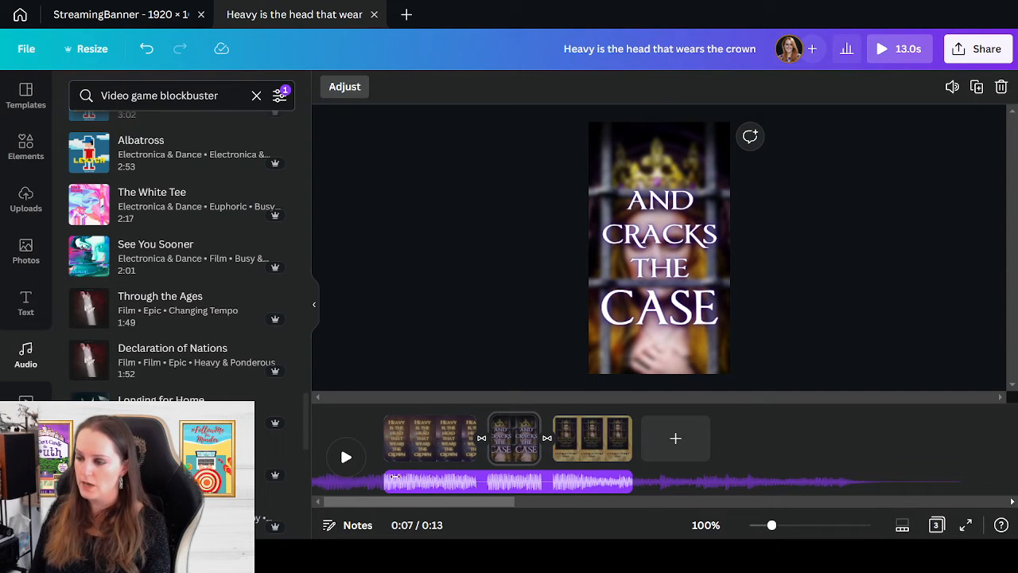
click(763, 420)
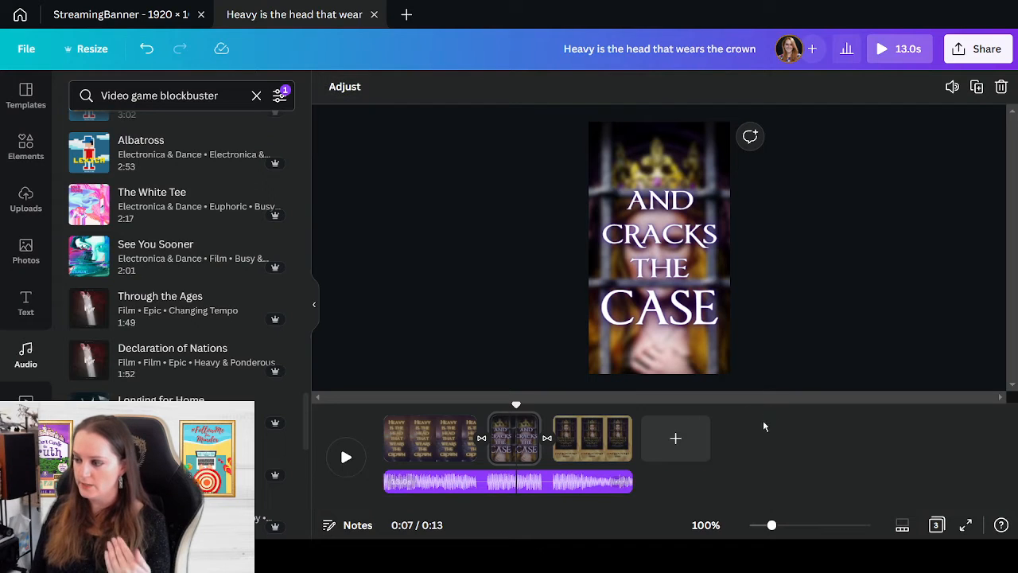
drag(516, 402, 321, 391)
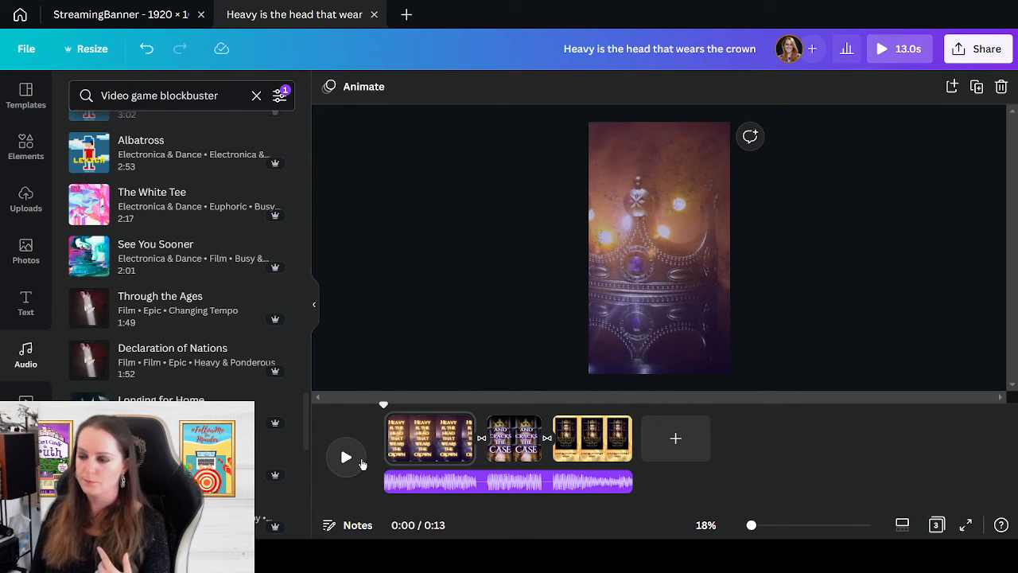
click(359, 462)
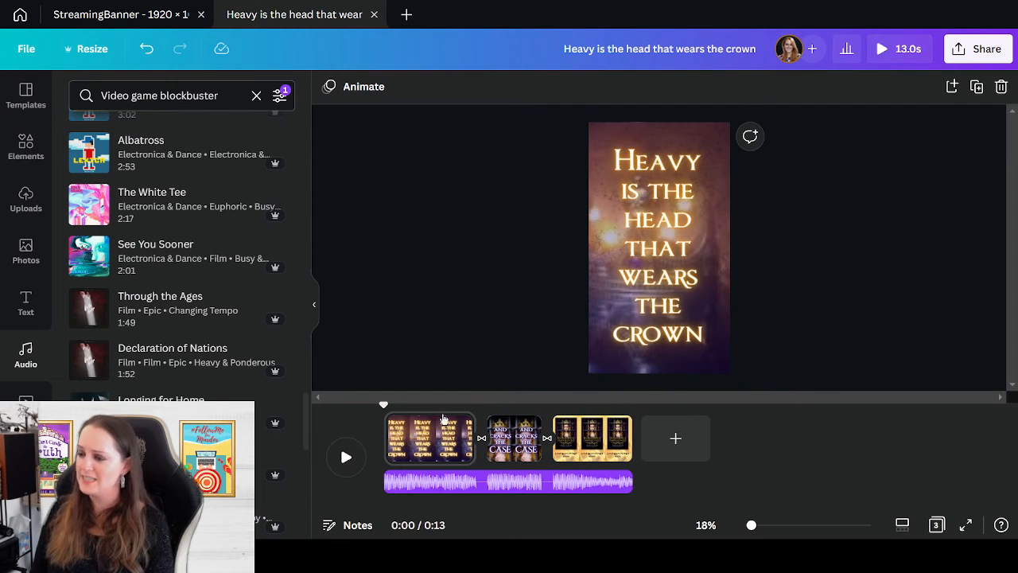
click(344, 455)
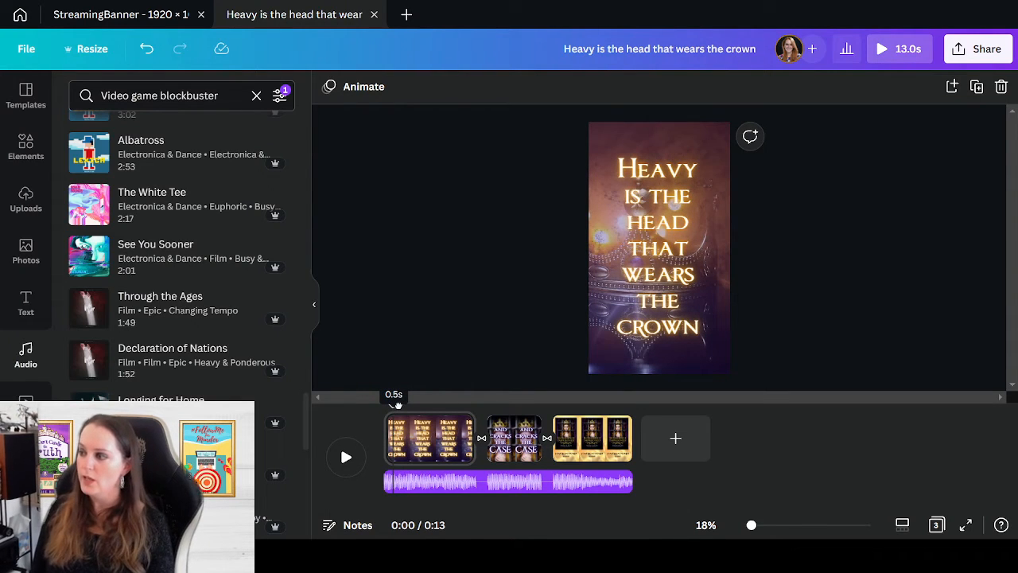
- Apply the Photo Flow page animation to the second page, "And cracks the case"
drag(395, 404, 512, 413)
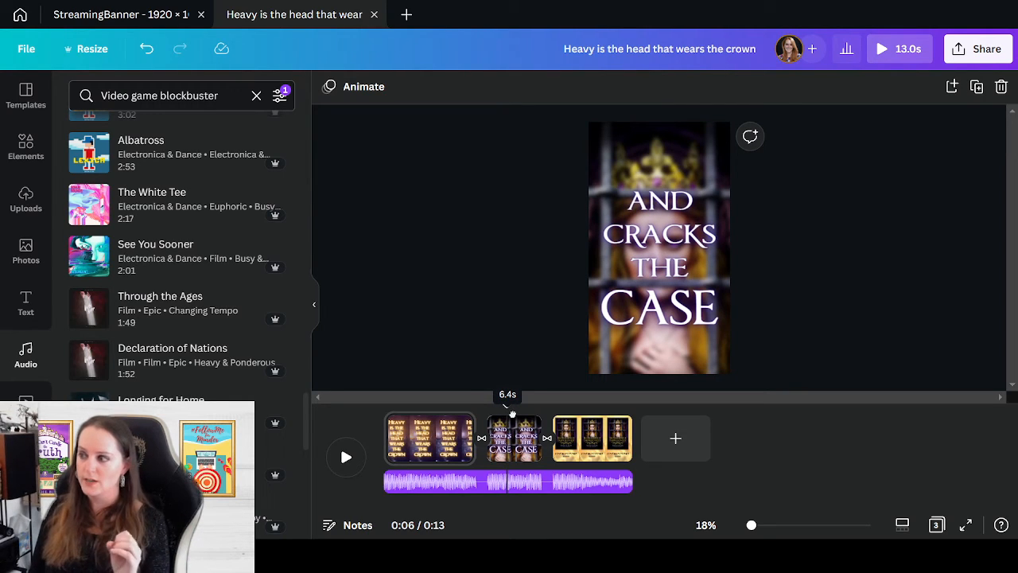
click(512, 418)
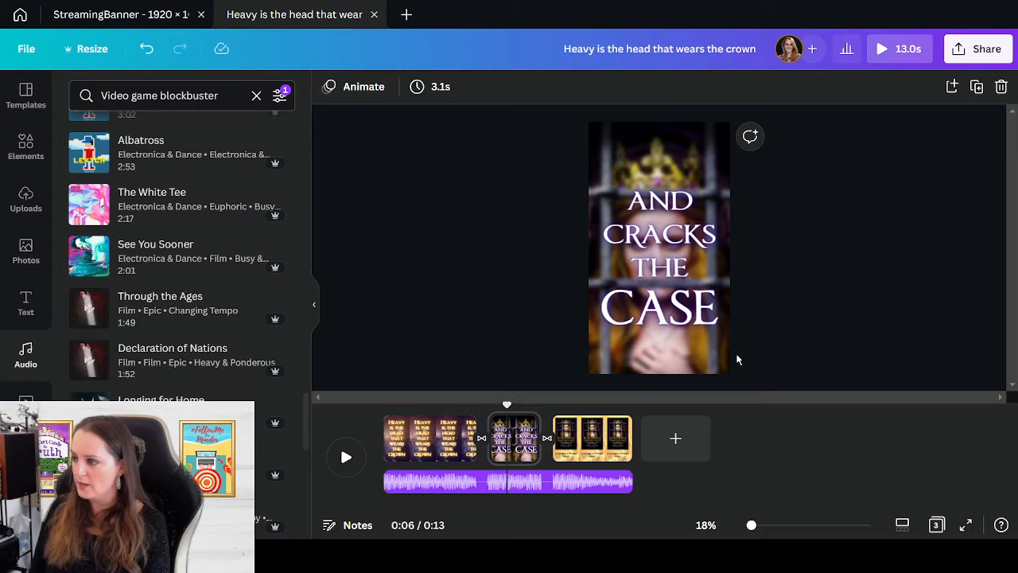
click(669, 352)
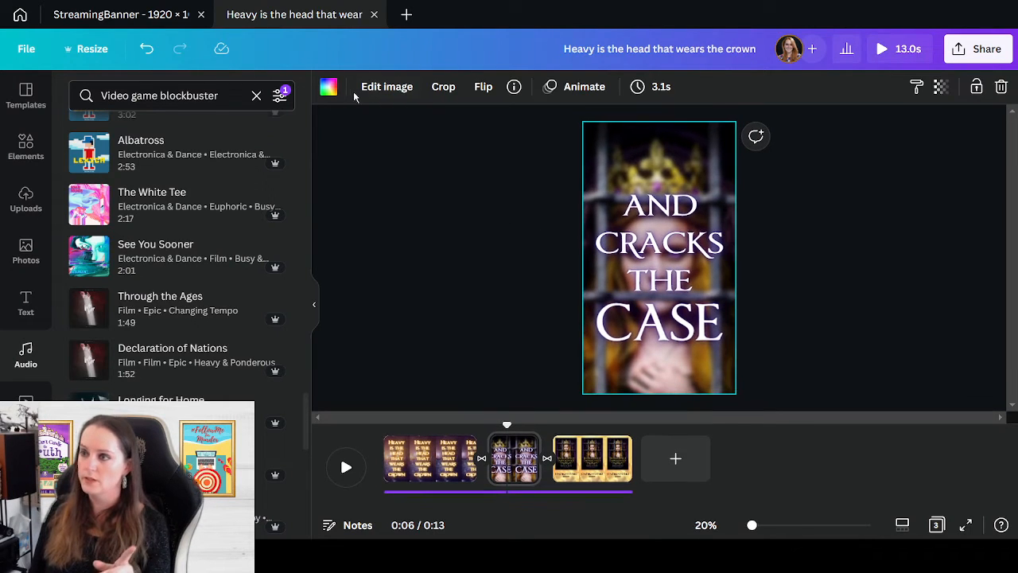
click(587, 88)
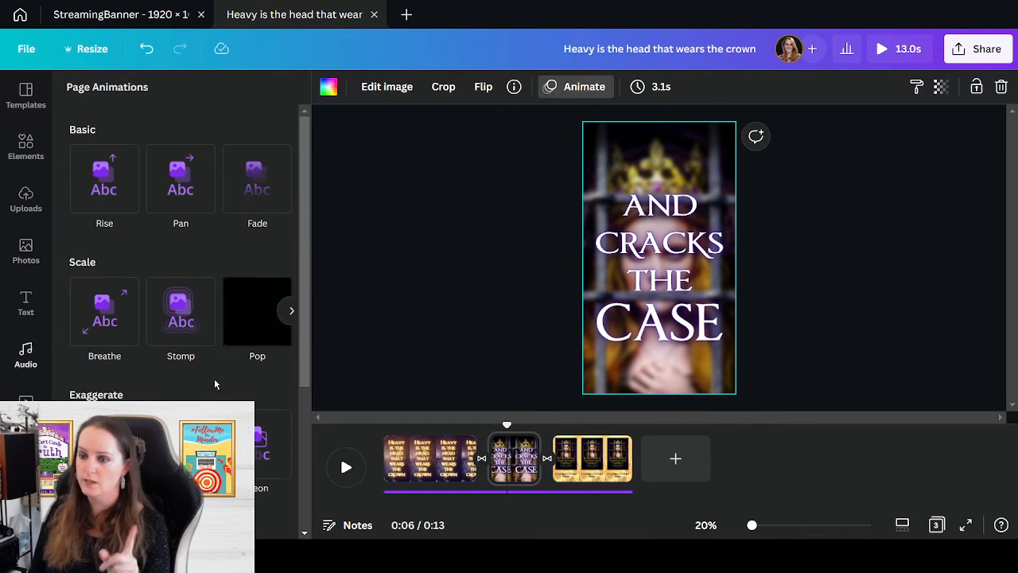
scroll(209, 386, down, 3)
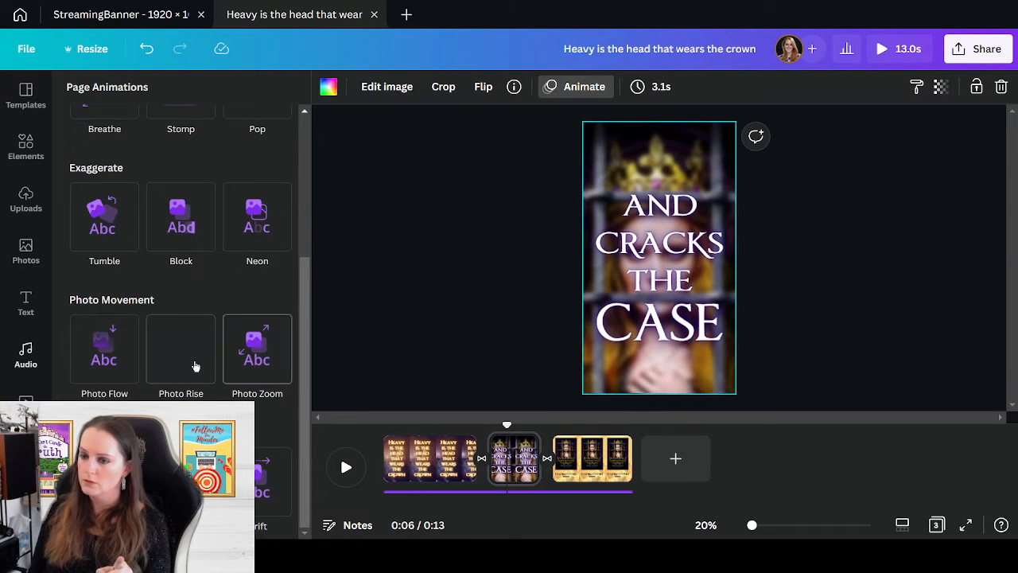
click(106, 351)
click(889, 274)
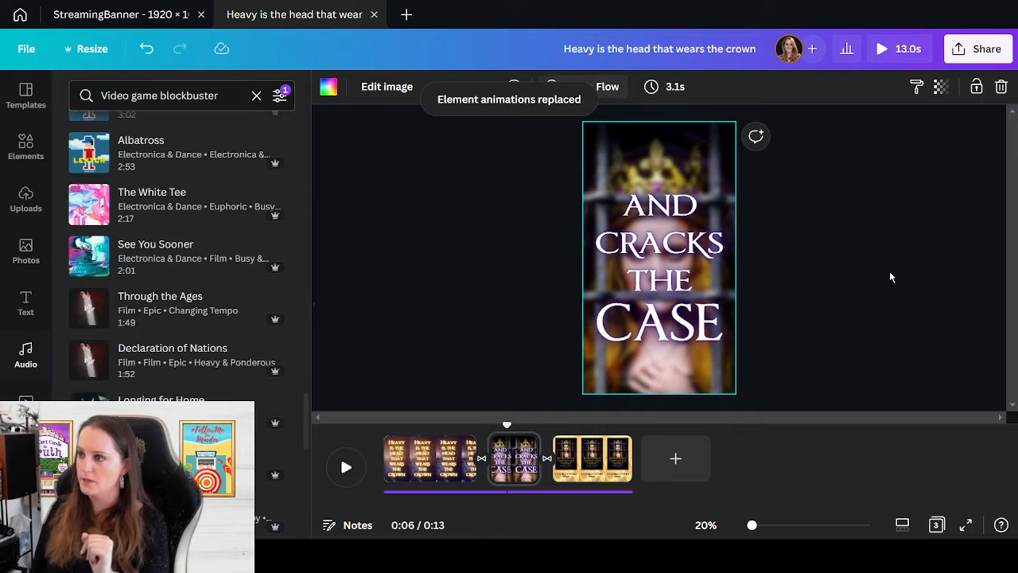
- Play the video from the first page into the second page to check the Photo Flow animation
drag(506, 426, 445, 423)
click(333, 472)
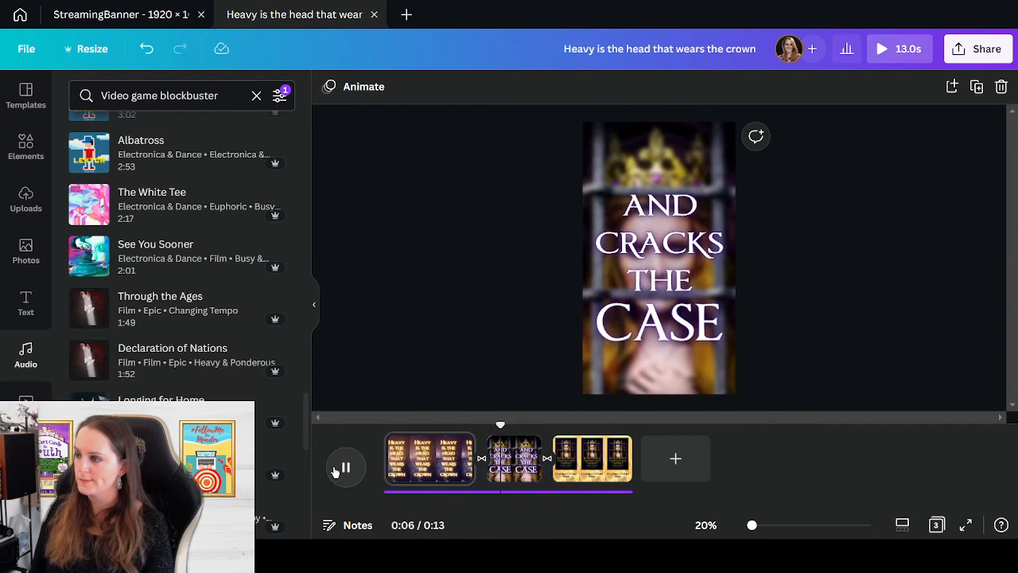
click(345, 467)
- Apply the Breathe text animation to the word "CASE" on the second page and play the page to check it
click(639, 333)
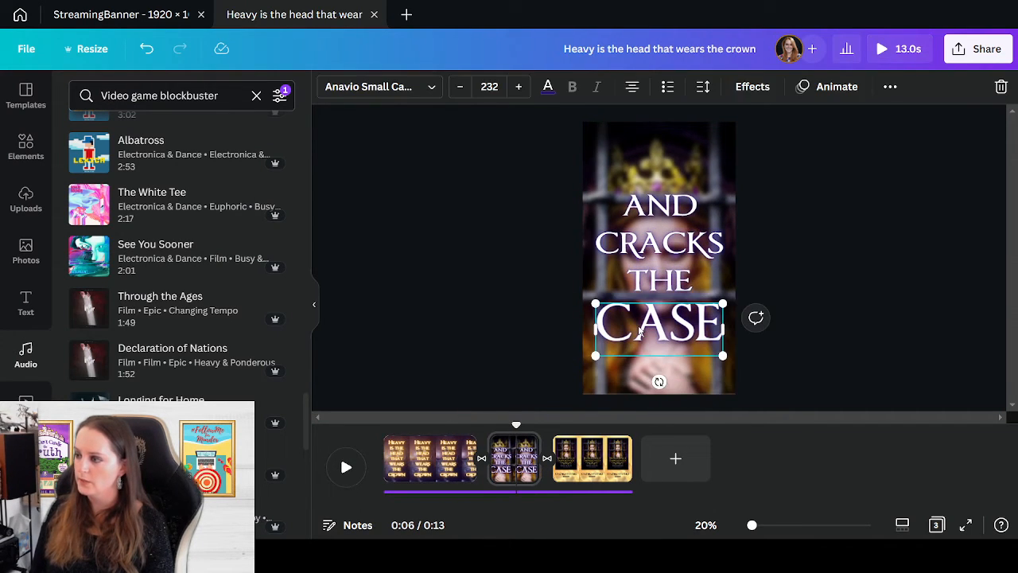
click(753, 86)
click(827, 86)
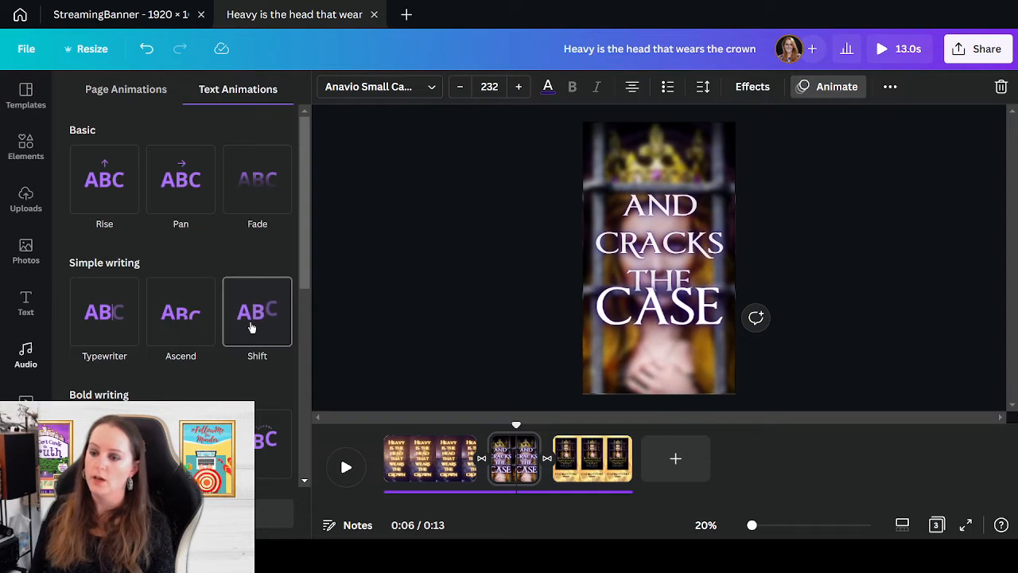
scroll(252, 326, down, 3)
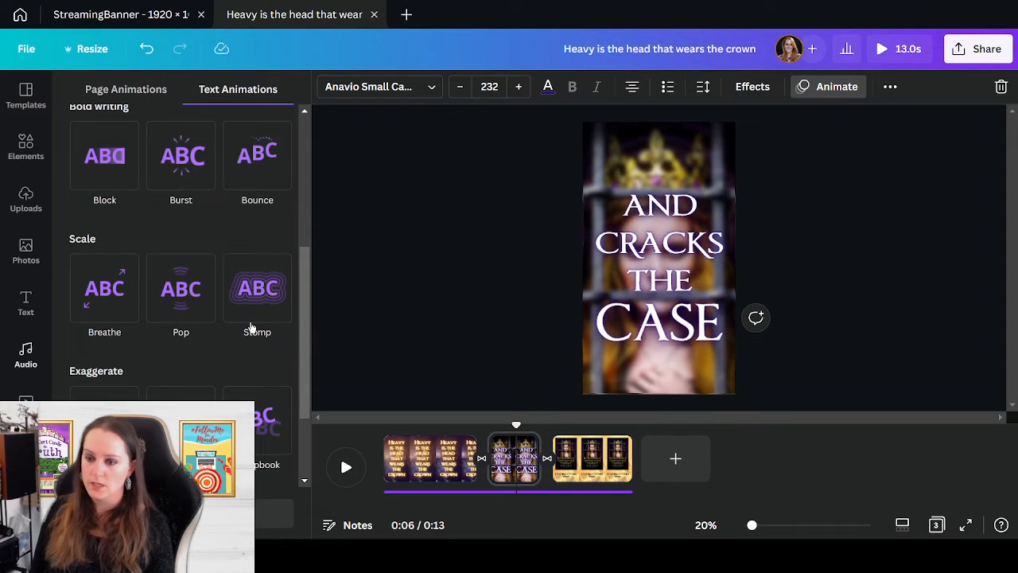
click(112, 282)
click(889, 303)
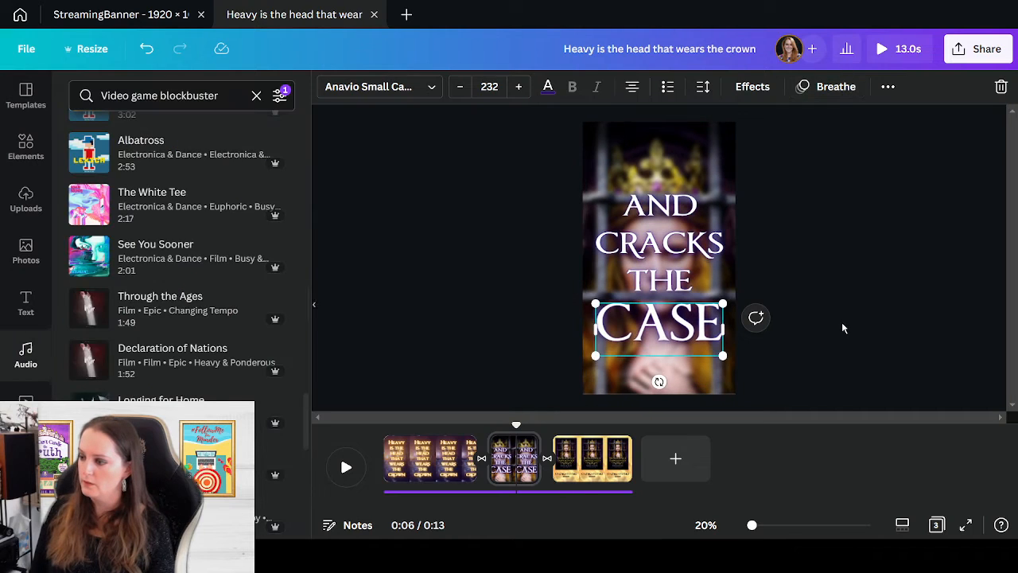
click(346, 467)
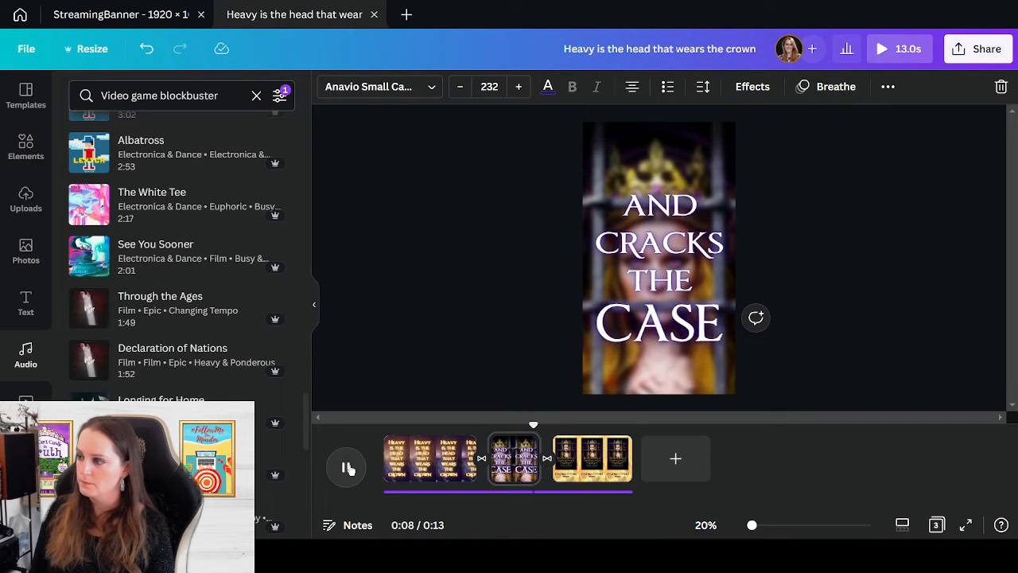
- Replay the video from the end of the first page through the second page into the Kindle Unlimited cover page
click(347, 467)
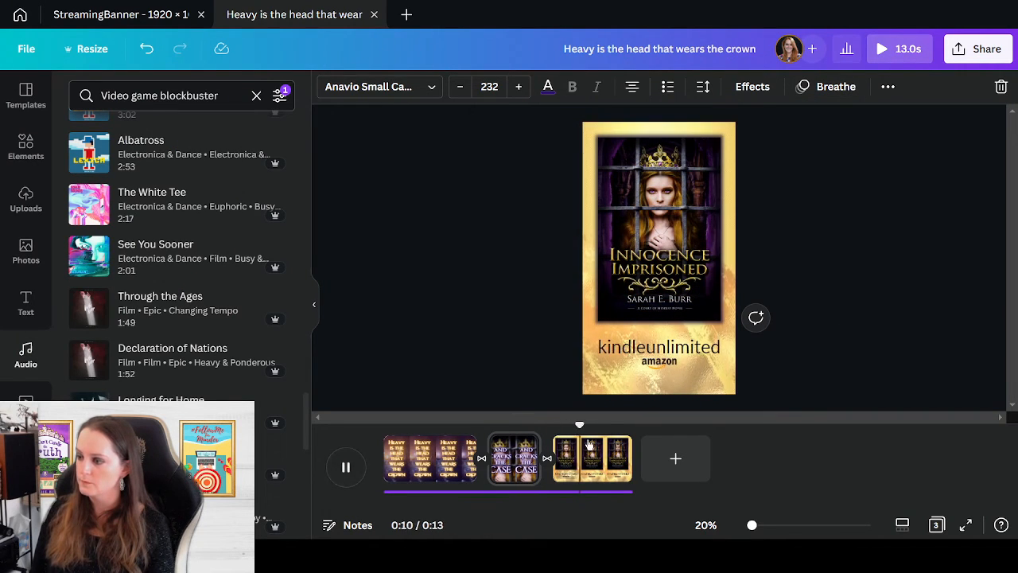
click(468, 428)
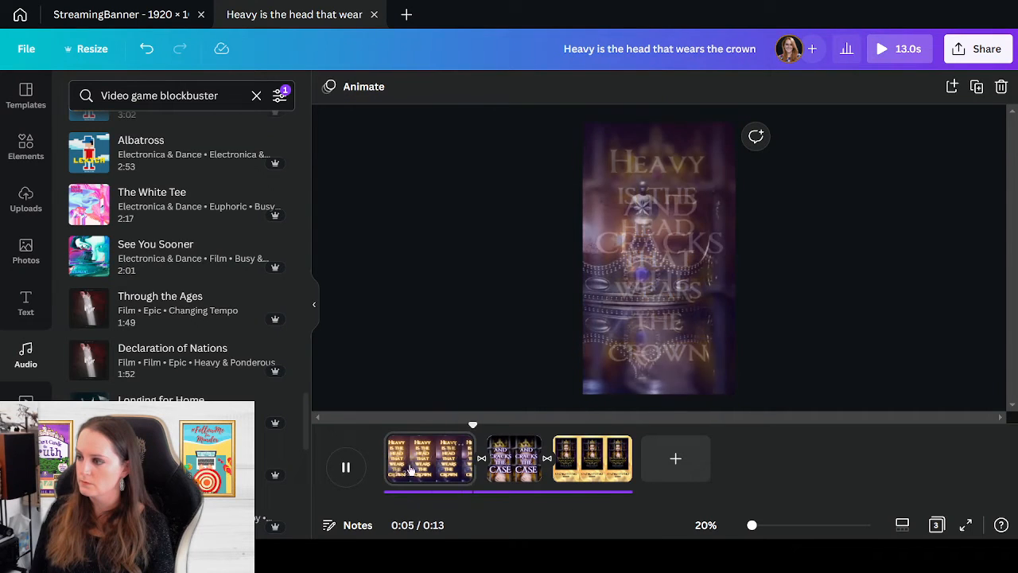
click(346, 466)
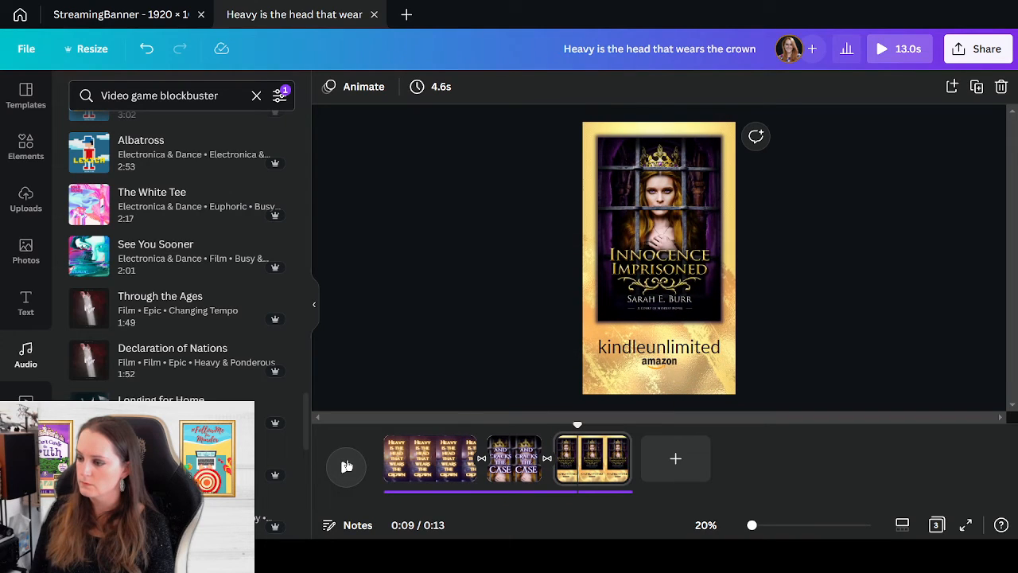
- Lengthen the second page slightly so the video runs 13.2 s, and replay it from the end of the first page
click(544, 476)
drag(540, 473, 573, 473)
drag(561, 423, 463, 416)
click(346, 466)
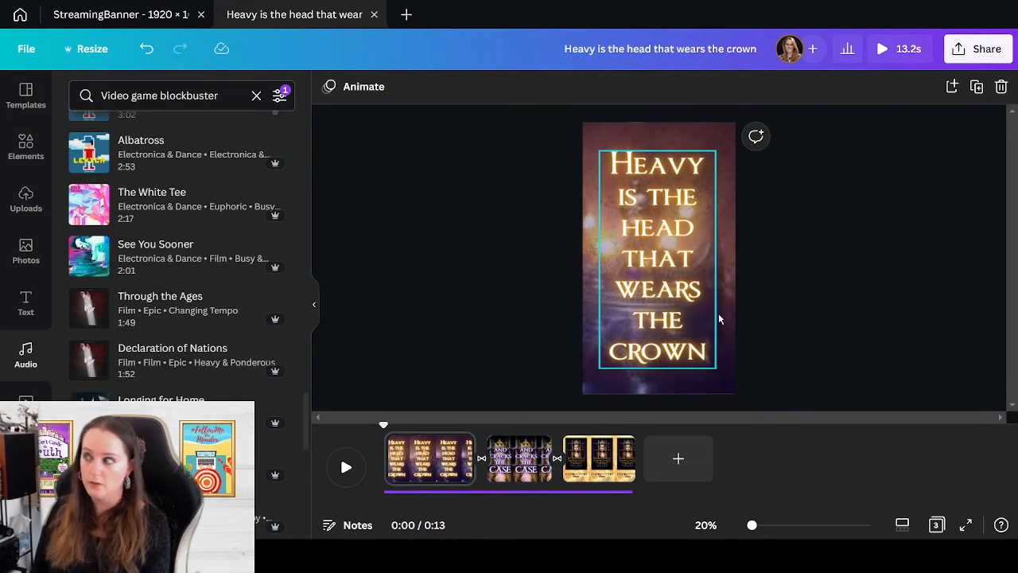
- Download all three pages of the design as an MP4 video
click(969, 54)
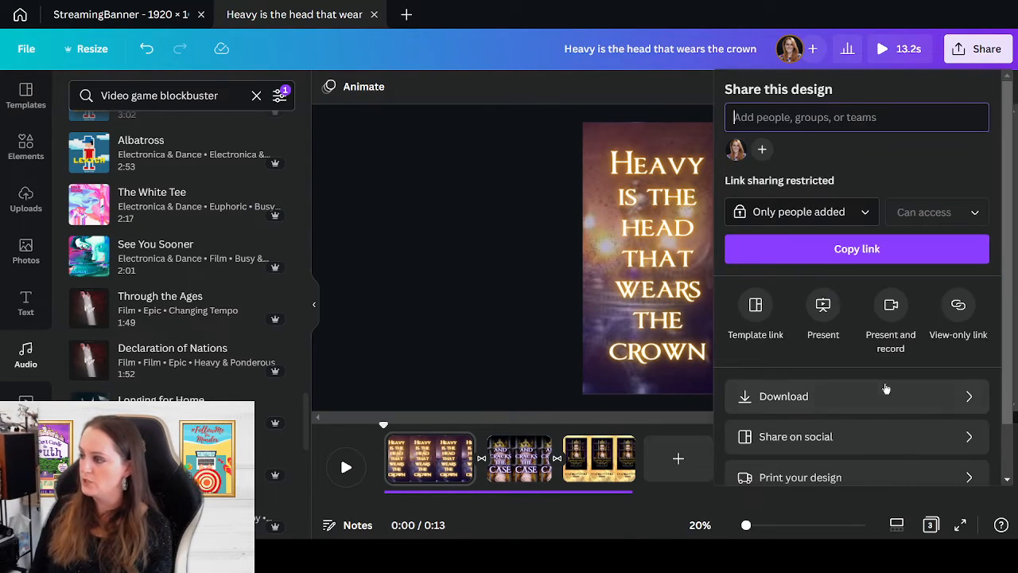
click(785, 396)
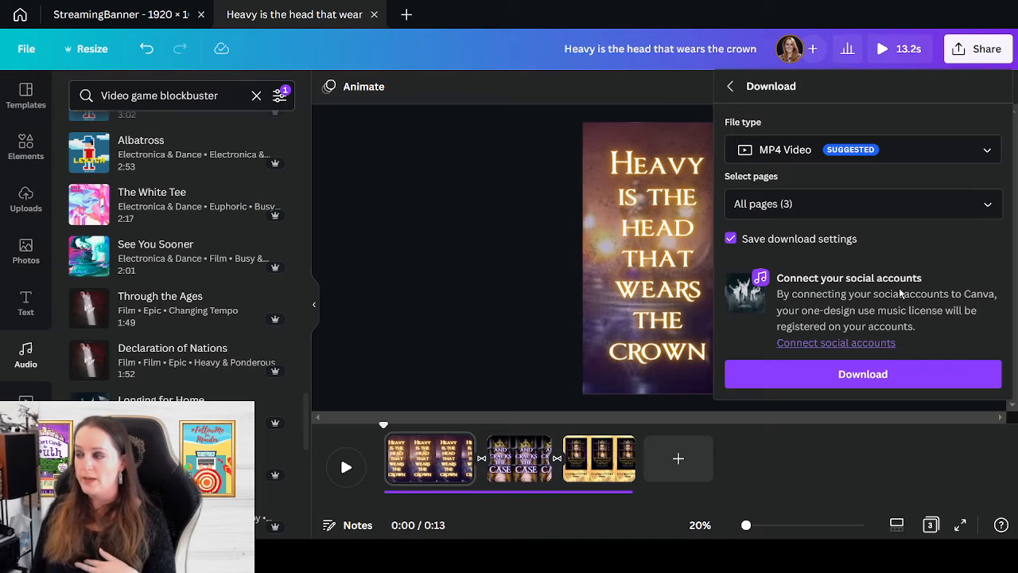
click(865, 378)
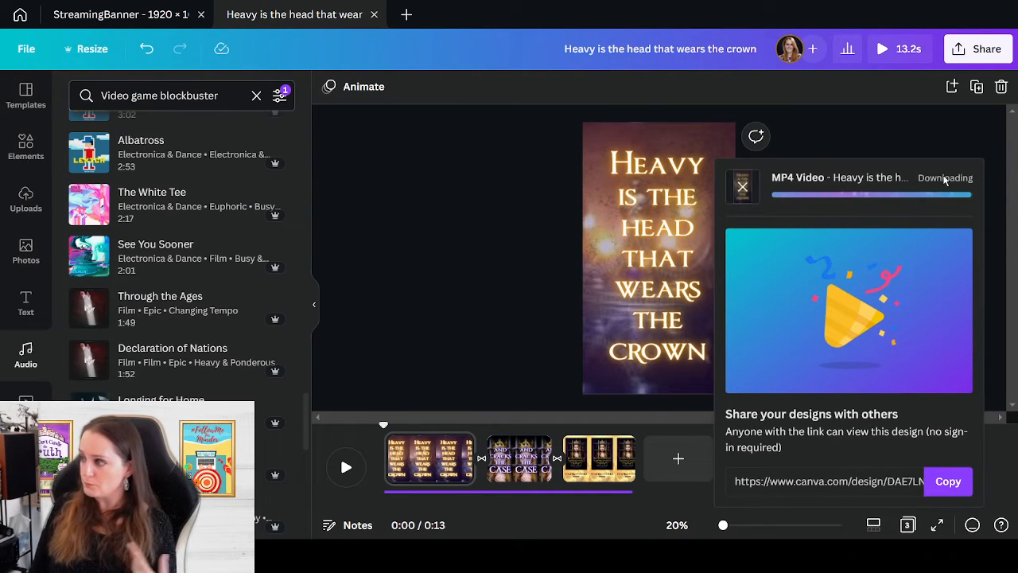
- Create a blank Instagram Post design and search its elements for "frames"
click(406, 15)
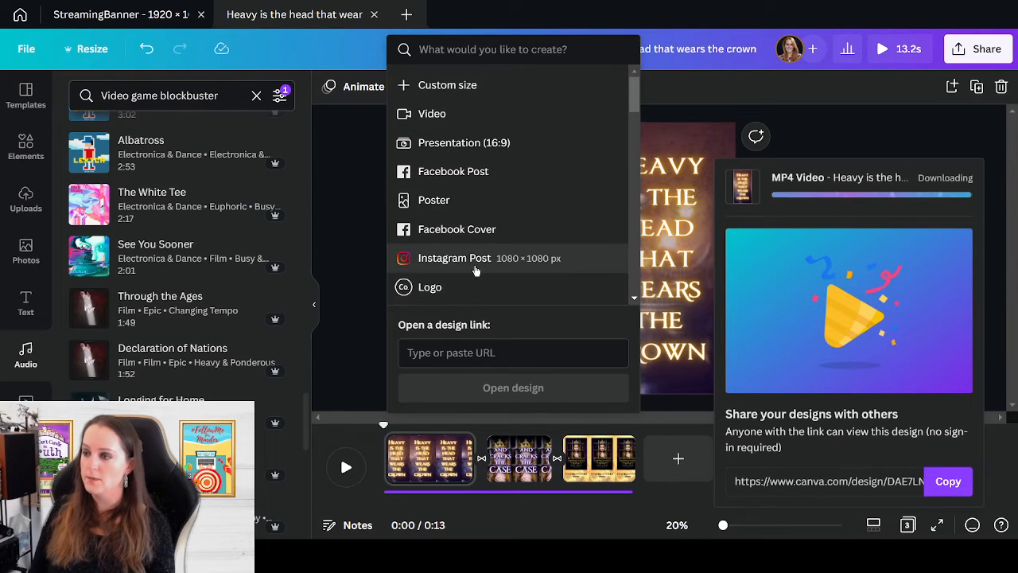
click(449, 257)
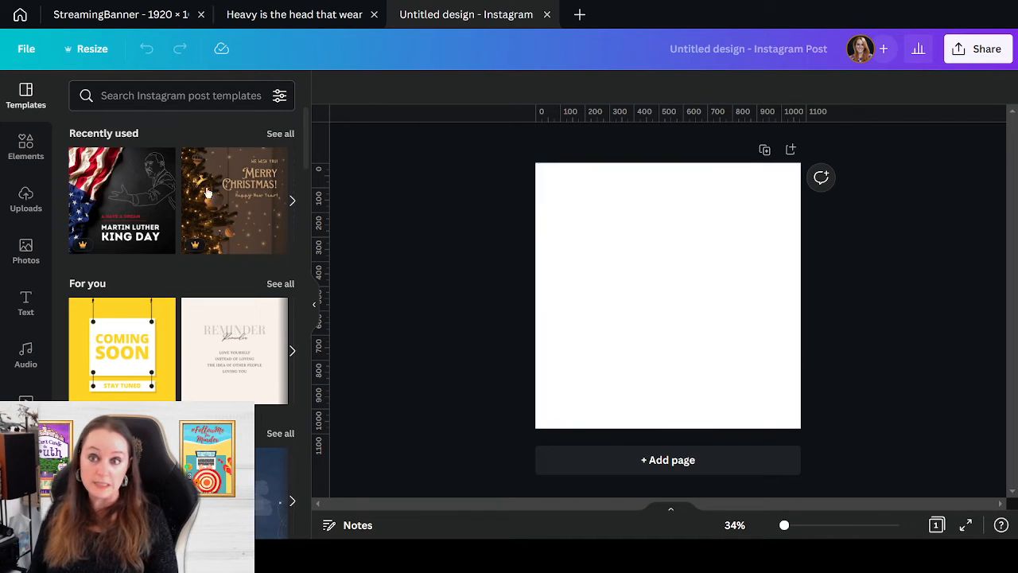
click(26, 151)
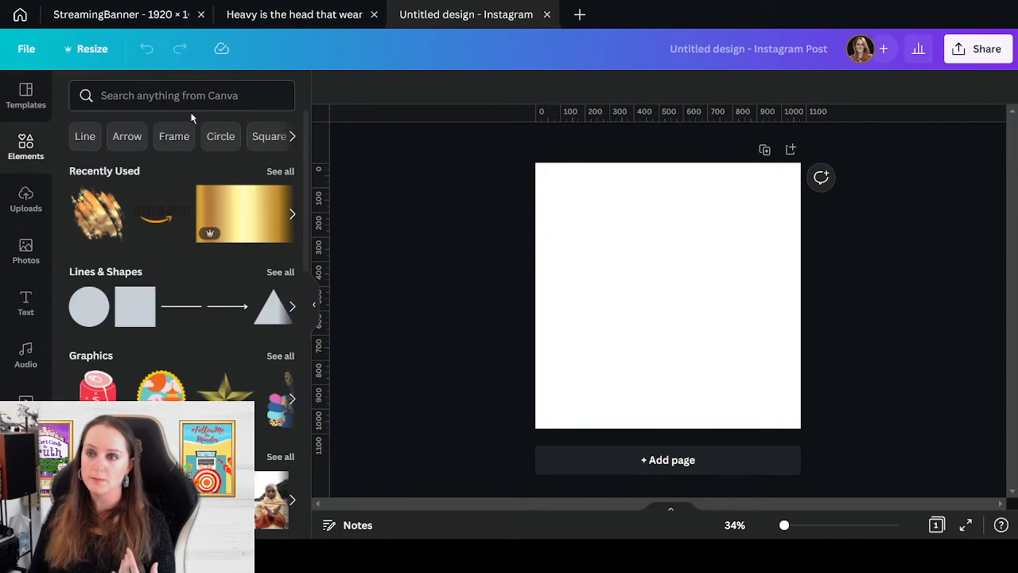
click(187, 99)
text(fra)
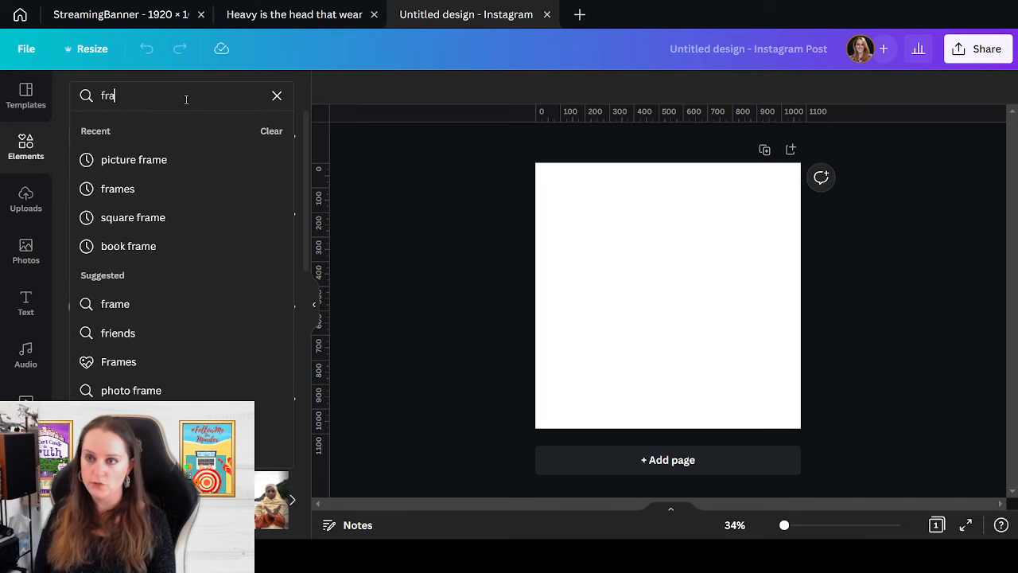
text(mes)
key(Return)
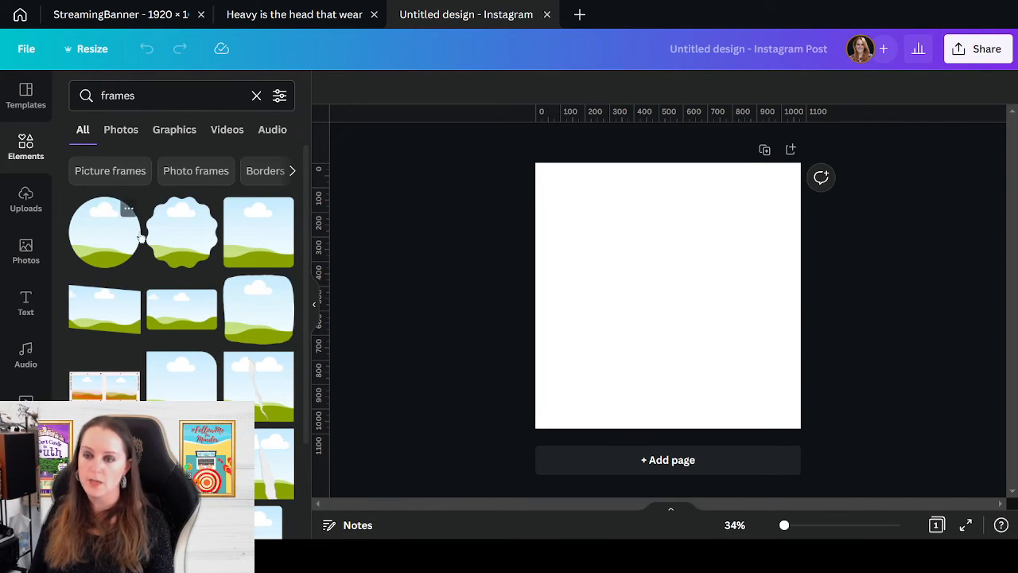
- Add a plain square frame to the page and place it in the page's upper-left corner
scroll(232, 270, down, 1)
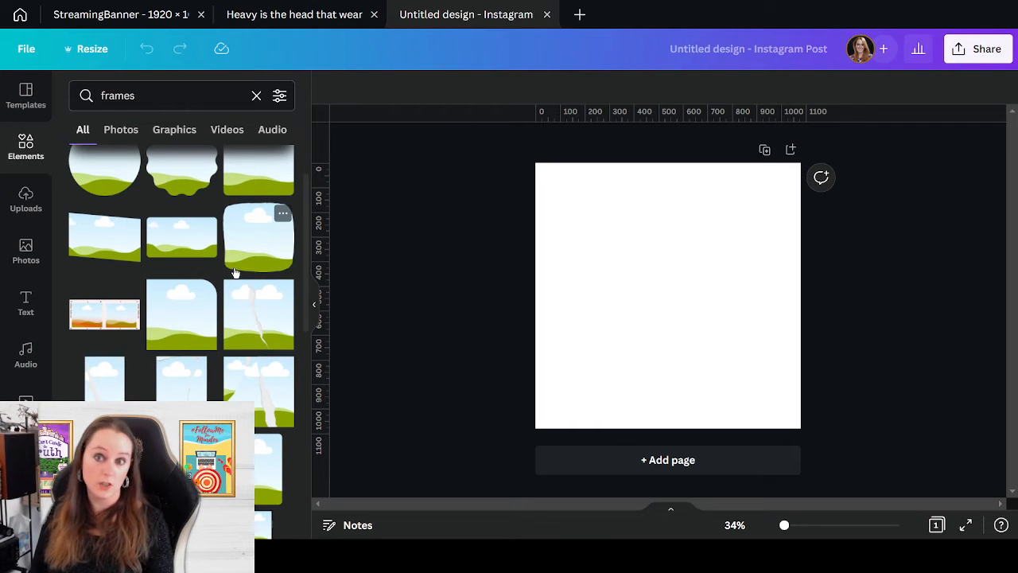
scroll(235, 273, down, 4)
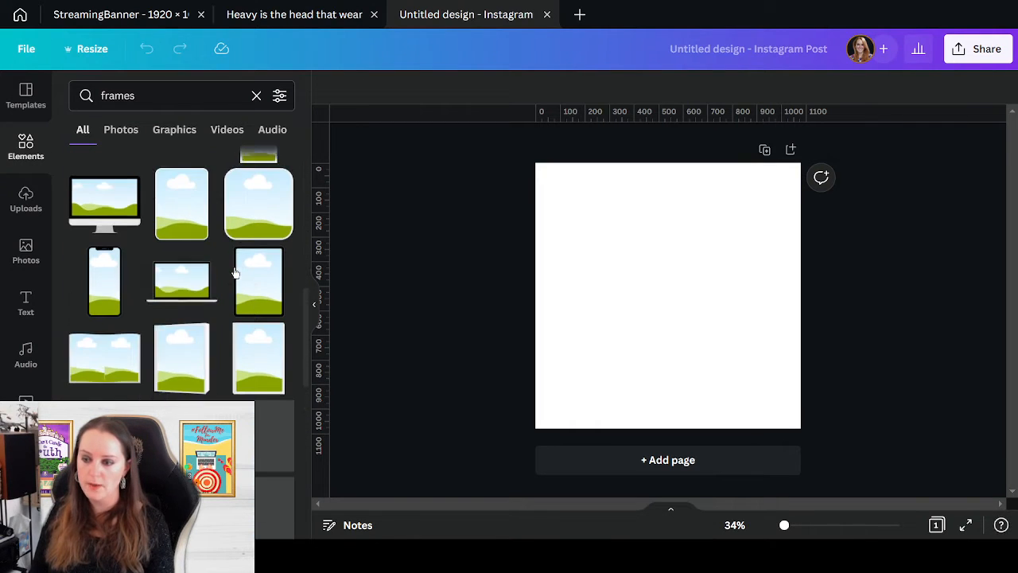
scroll(235, 273, down, 2)
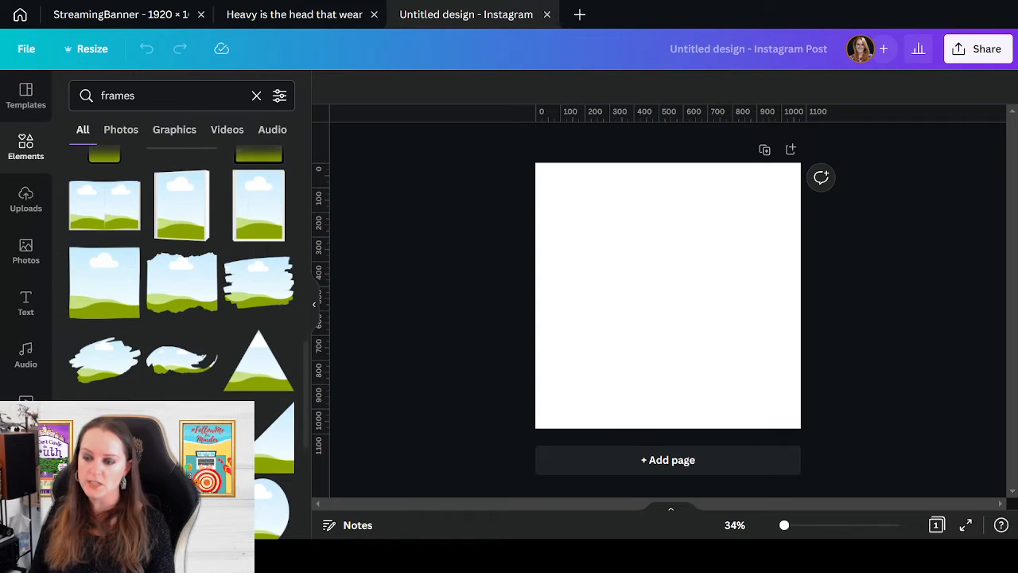
scroll(235, 273, down, 3)
drag(104, 295, 602, 227)
drag(639, 291, 614, 268)
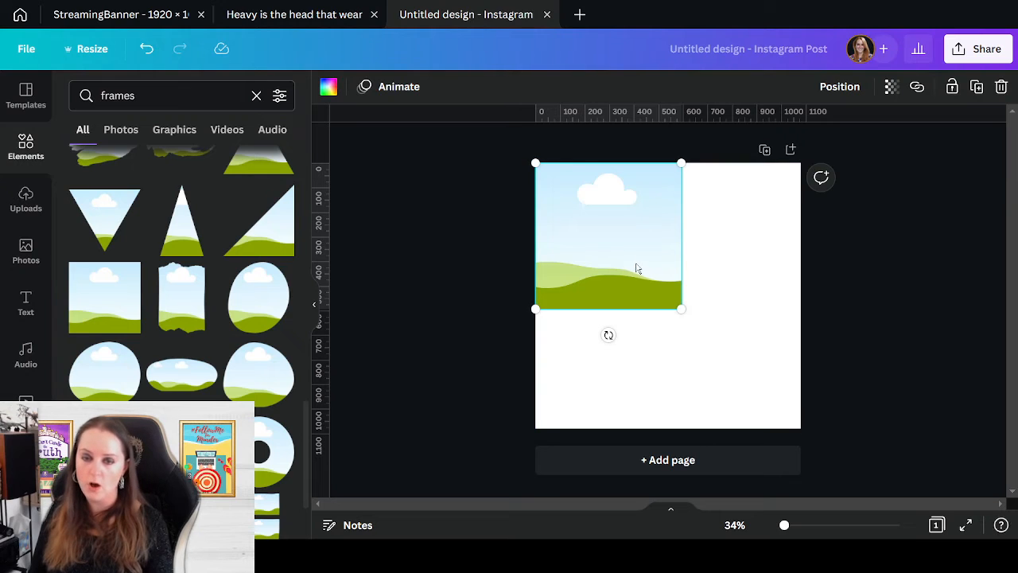
- Shrink the square frame to about 369 × 369 px, keeping it in the page's upper-left corner
drag(688, 310, 620, 260)
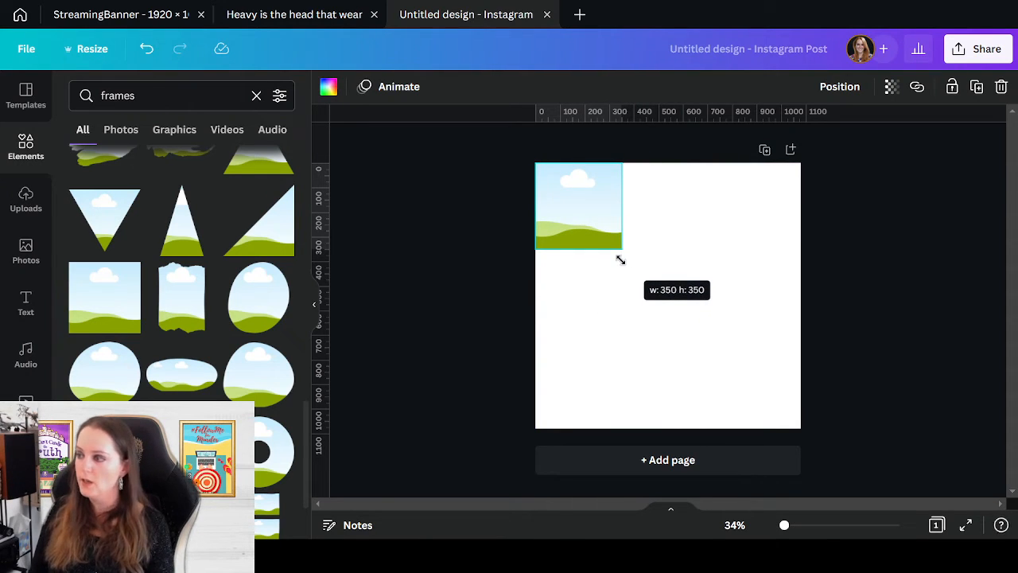
drag(236, 242, 627, 248)
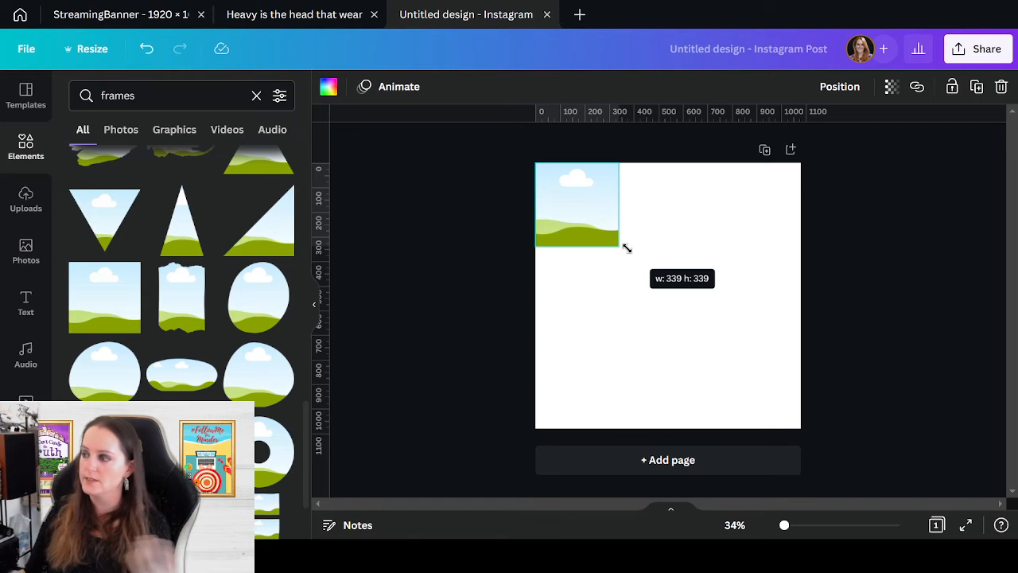
drag(627, 248, 636, 255)
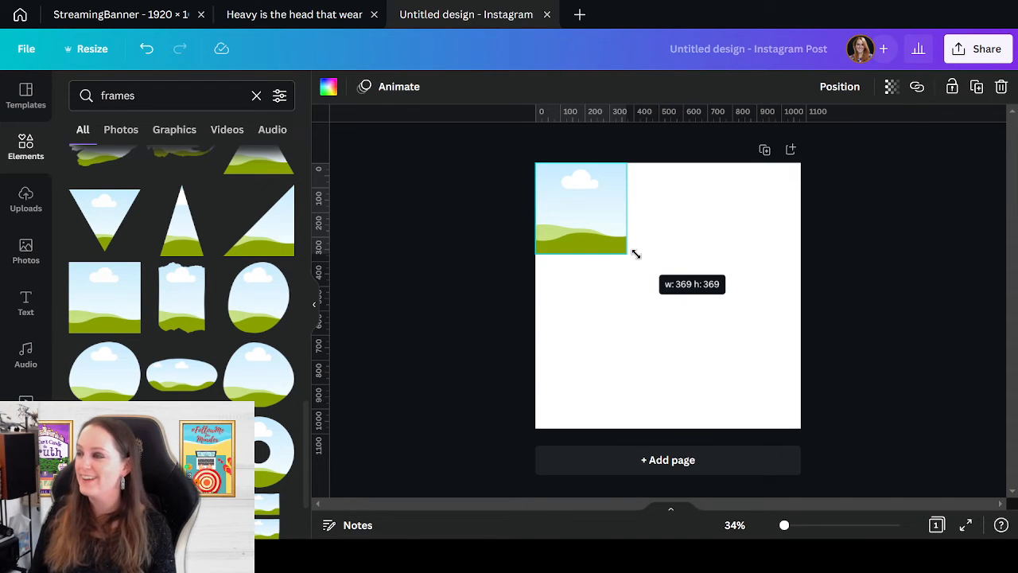
drag(636, 255, 633, 255)
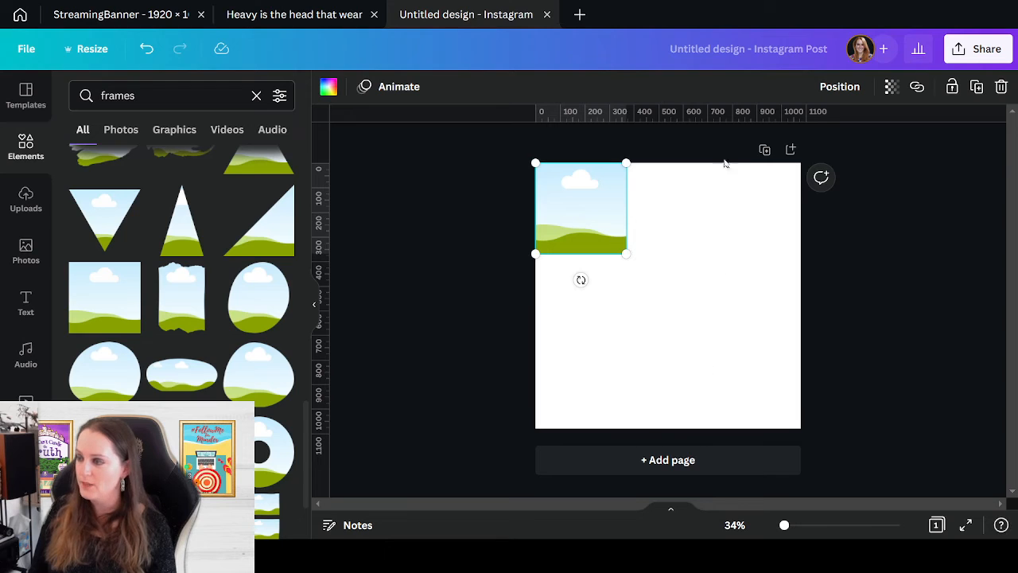
click(727, 364)
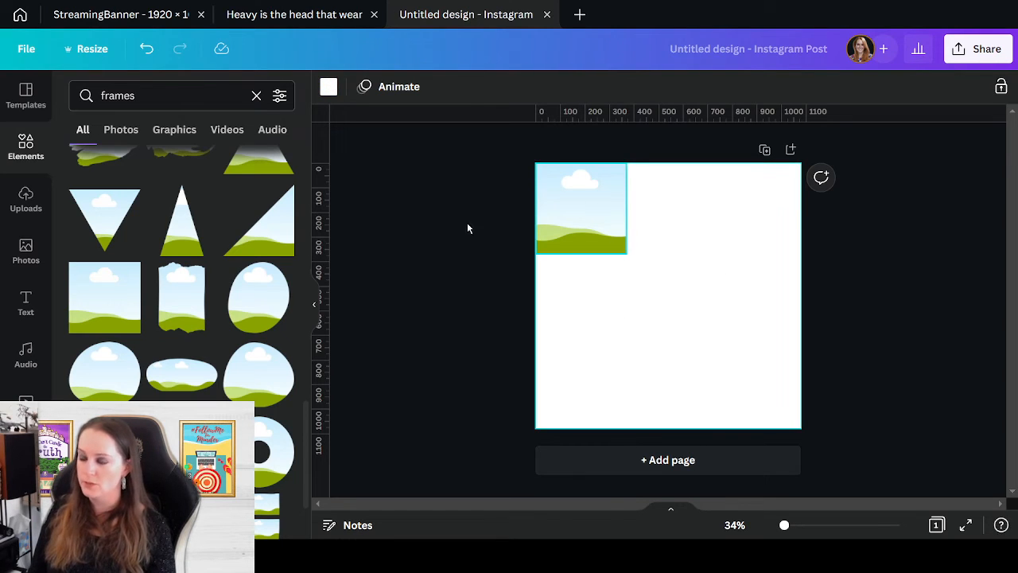
- Add two more square frames beside the first along the page's upper edge, shrinking each to about the same size
click(101, 307)
drag(640, 322, 665, 263)
drag(774, 308, 706, 257)
click(104, 297)
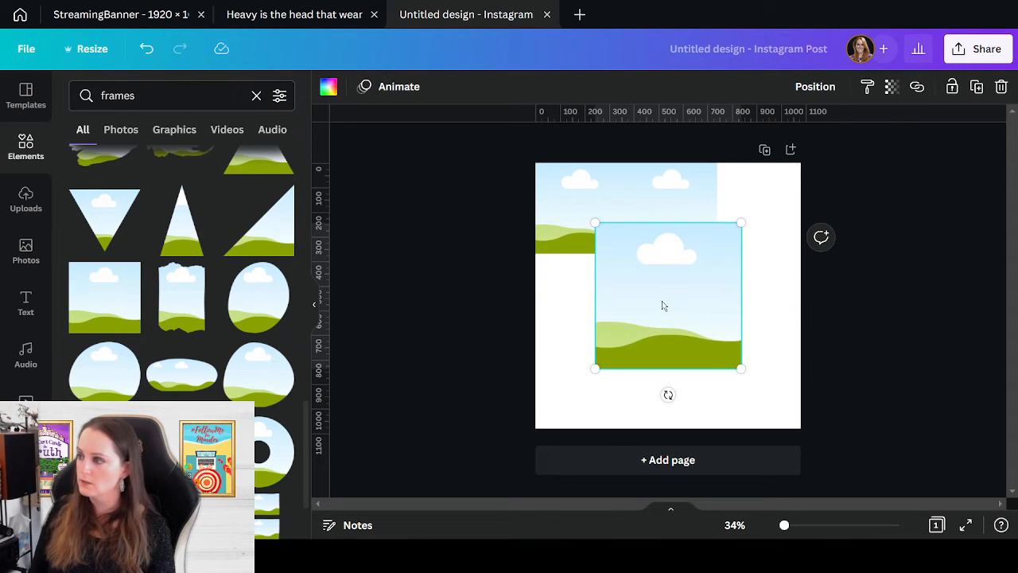
drag(662, 305, 783, 243)
drag(861, 308, 807, 259)
- Scale the three square frames together so the row exactly spans the page width
click(751, 304)
drag(456, 196, 798, 251)
click(679, 357)
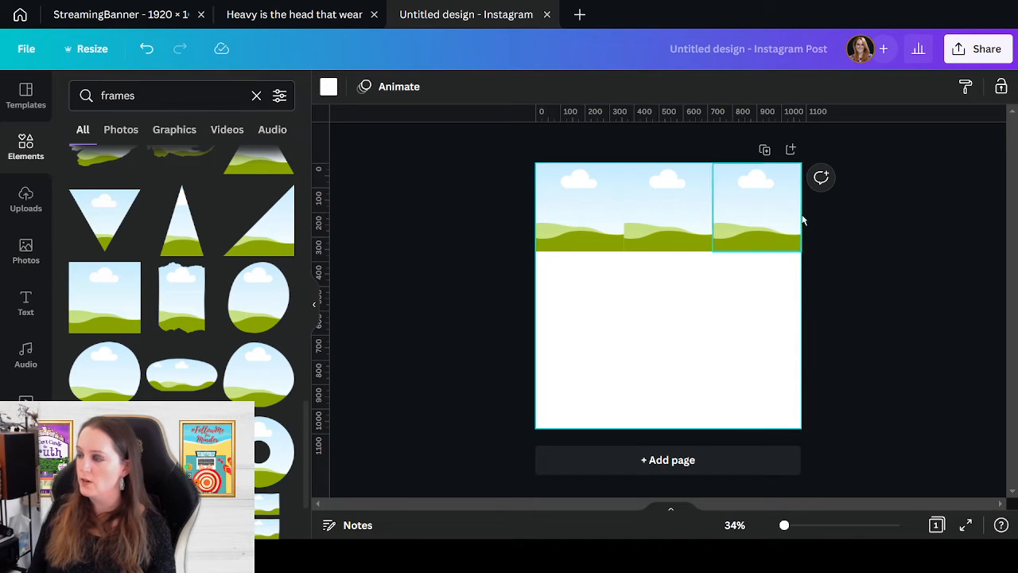
- Copy the row of three frames twice and stack the copies beneath it to fill the page with a 3 × 3 grid
drag(444, 223, 843, 249)
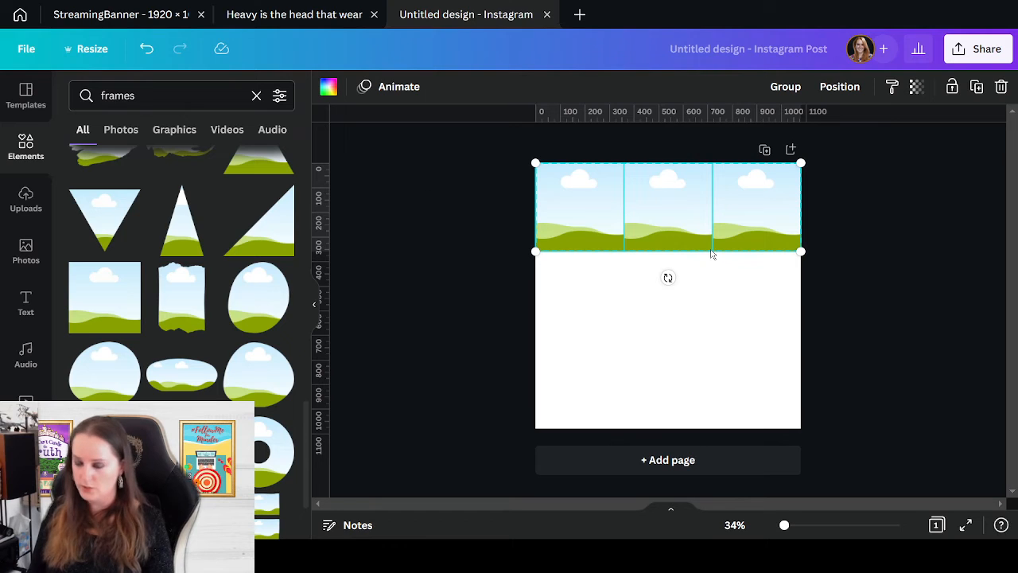
drag(711, 253, 715, 255)
drag(711, 195, 685, 284)
click(710, 382)
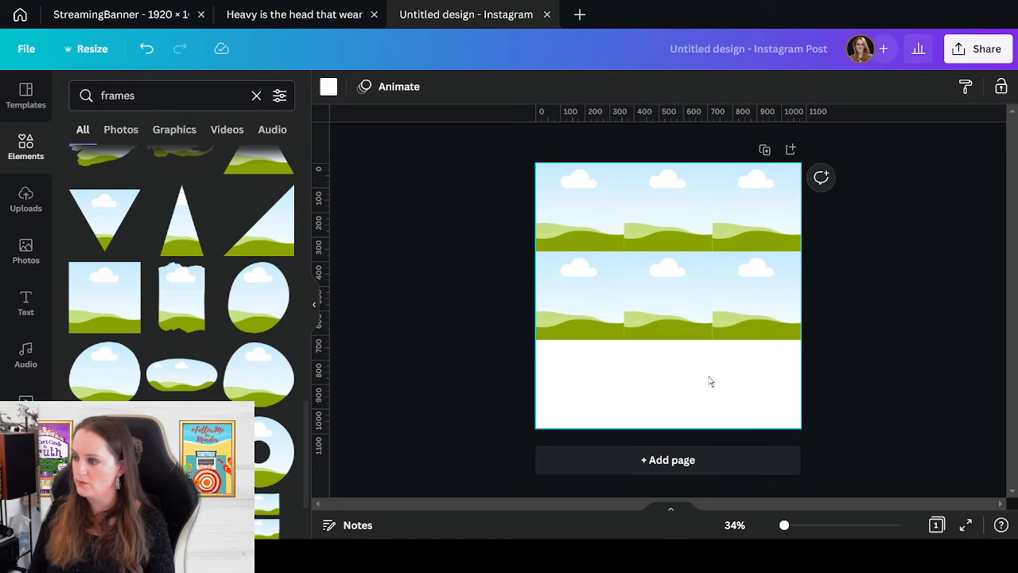
key(ctrl+v)
drag(679, 206, 675, 374)
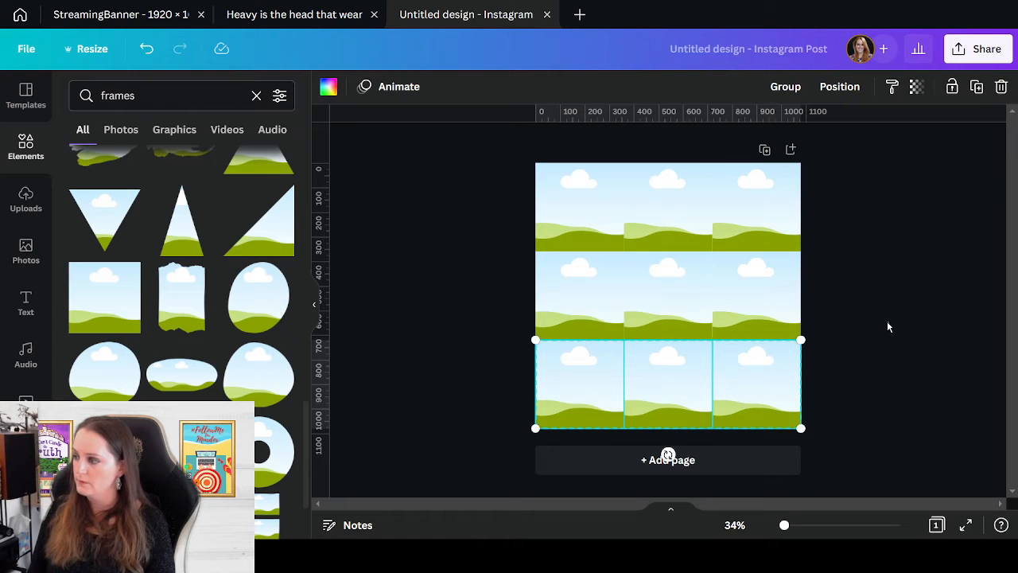
click(885, 325)
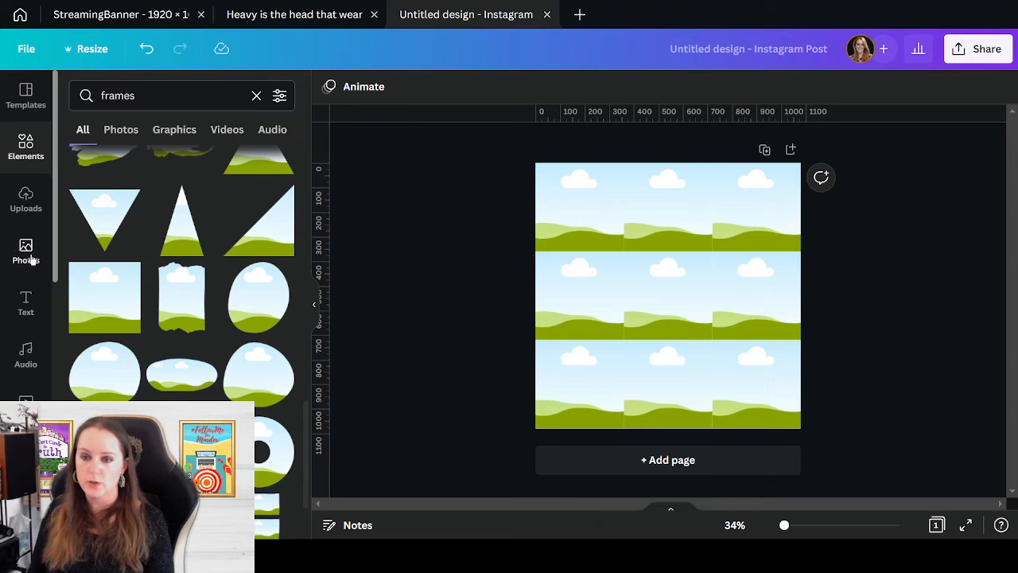
- Open the #FollowMe for Murder Mock Ups folder inside the Trending Topic Mysteries project folder
scroll(24, 255, down, 3)
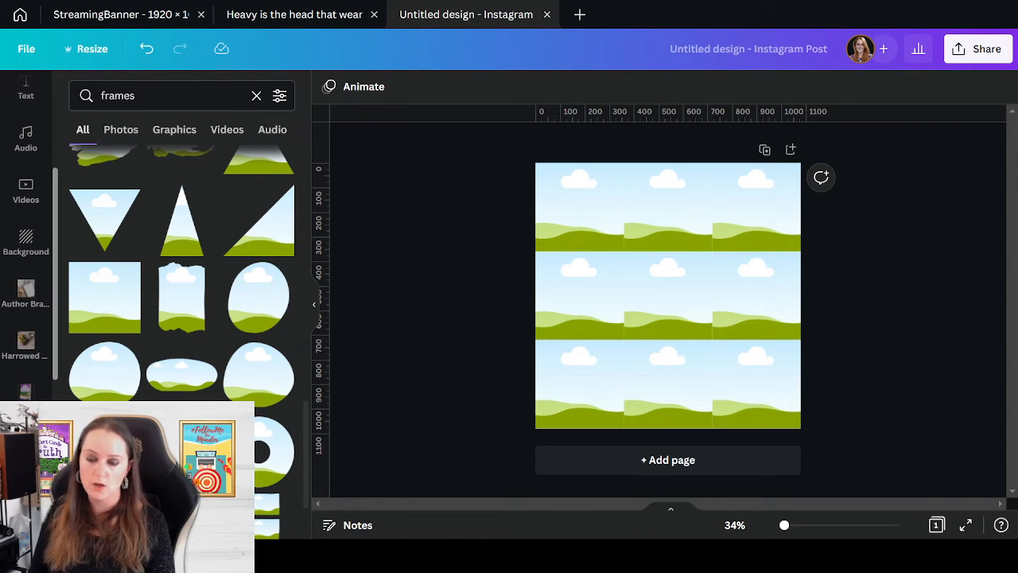
scroll(12, 257, down, 5)
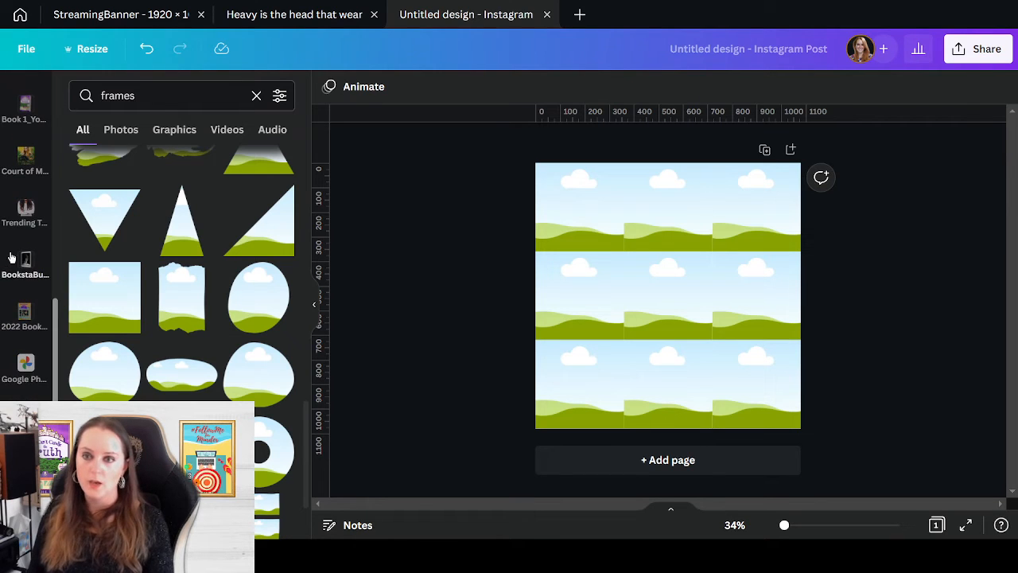
scroll(12, 257, up, 5)
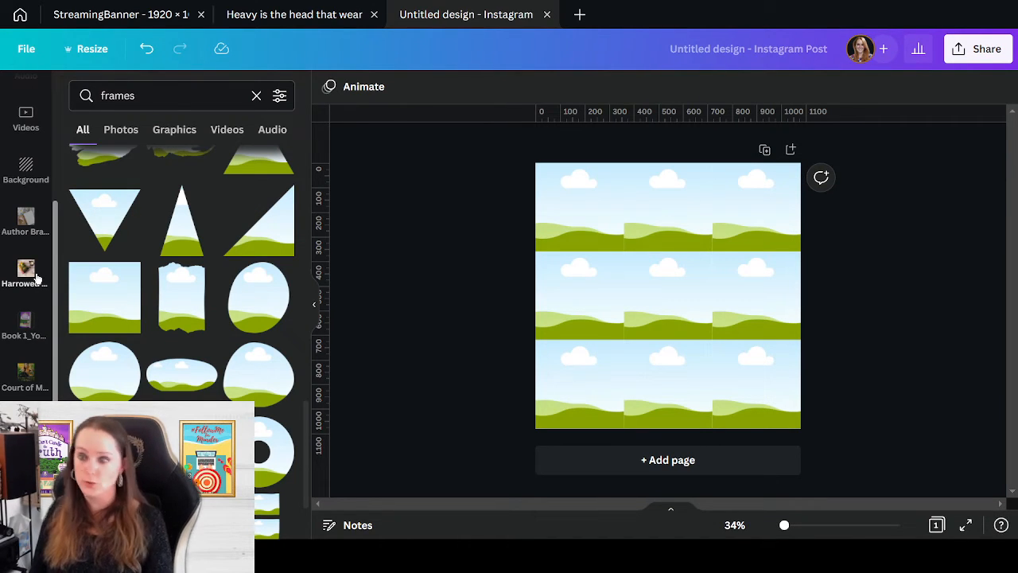
scroll(24, 374, up, 2)
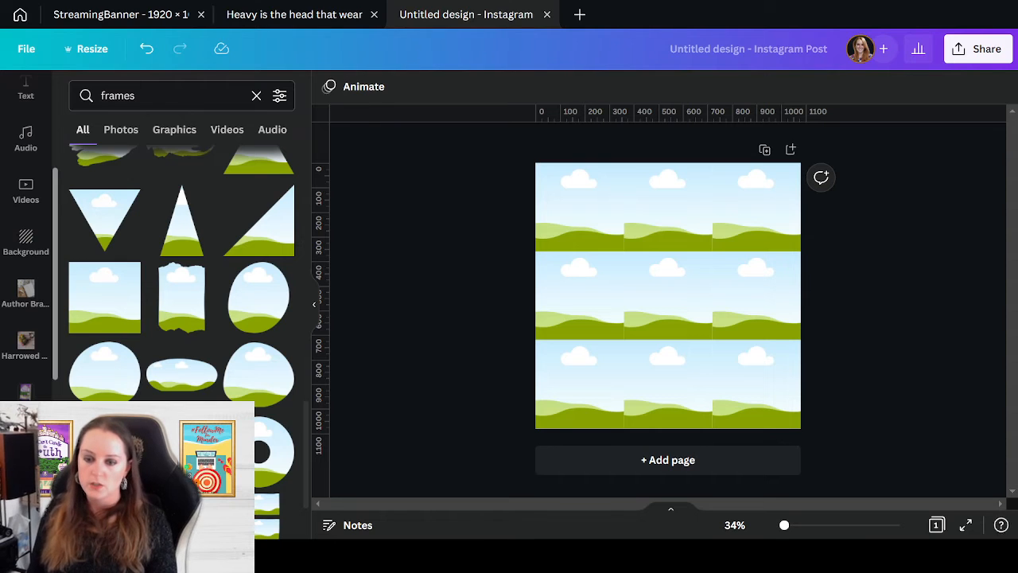
scroll(25, 238, down, 2)
click(26, 423)
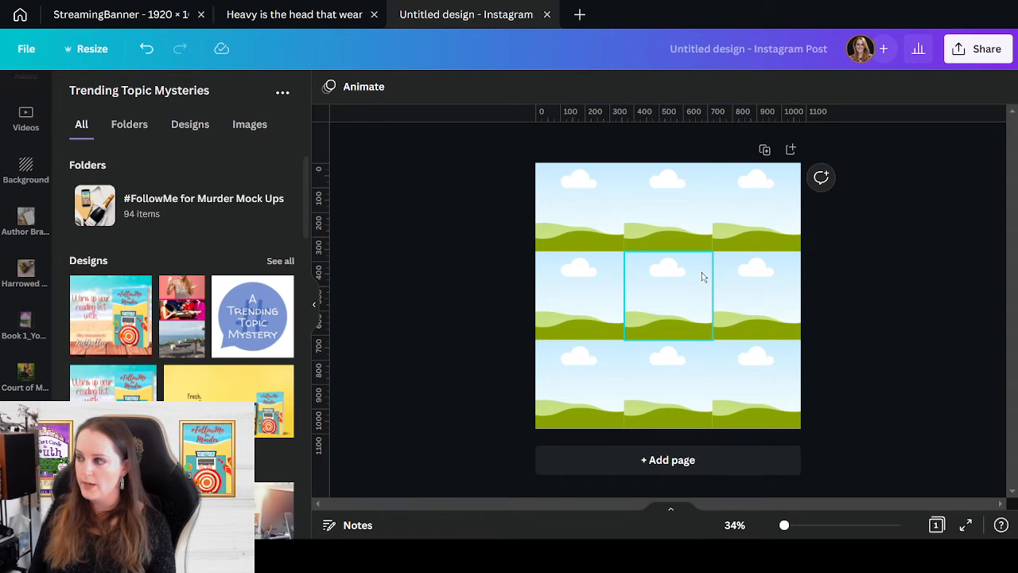
click(181, 213)
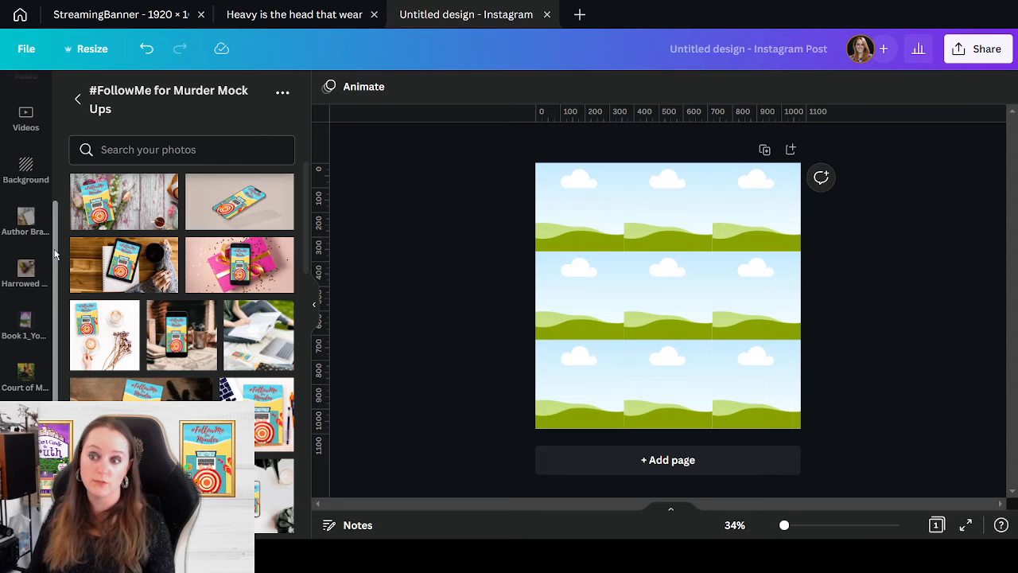
- Fill the grid's center frame with the tilted book mockup on a mint-green background with red flowers
scroll(127, 305, down, 3)
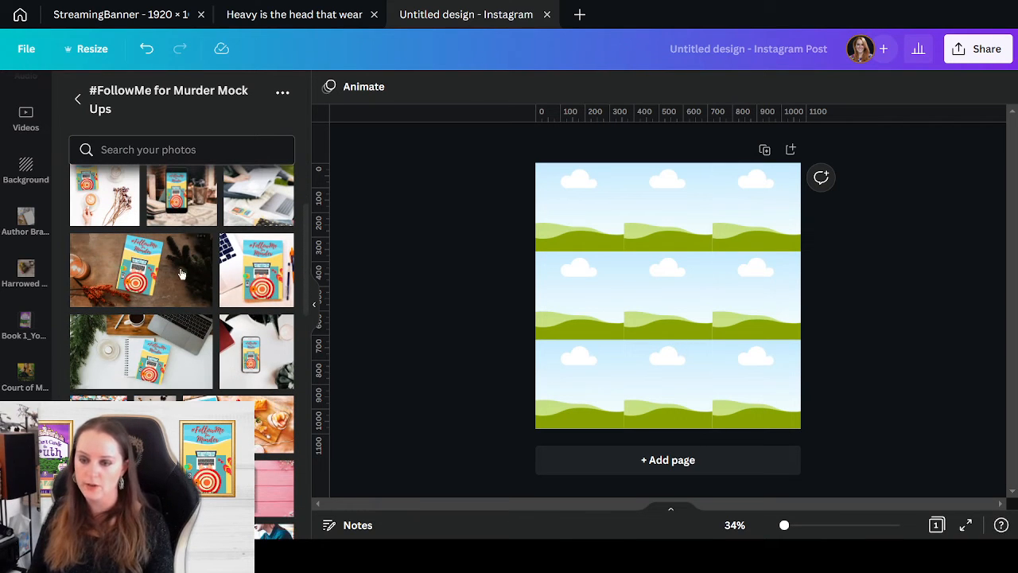
scroll(244, 309, down, 1)
scroll(244, 309, down, 1)
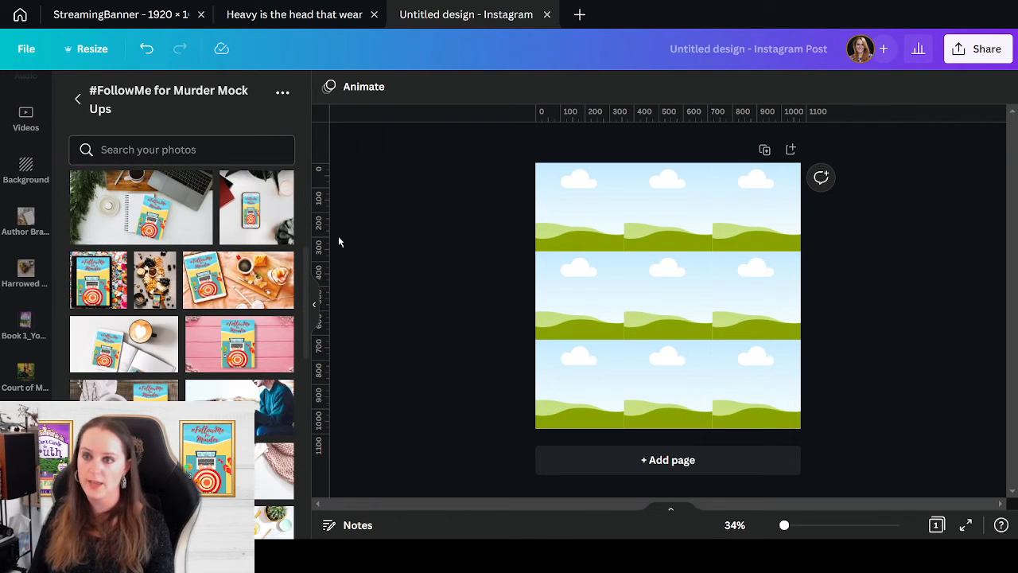
scroll(269, 342, down, 3)
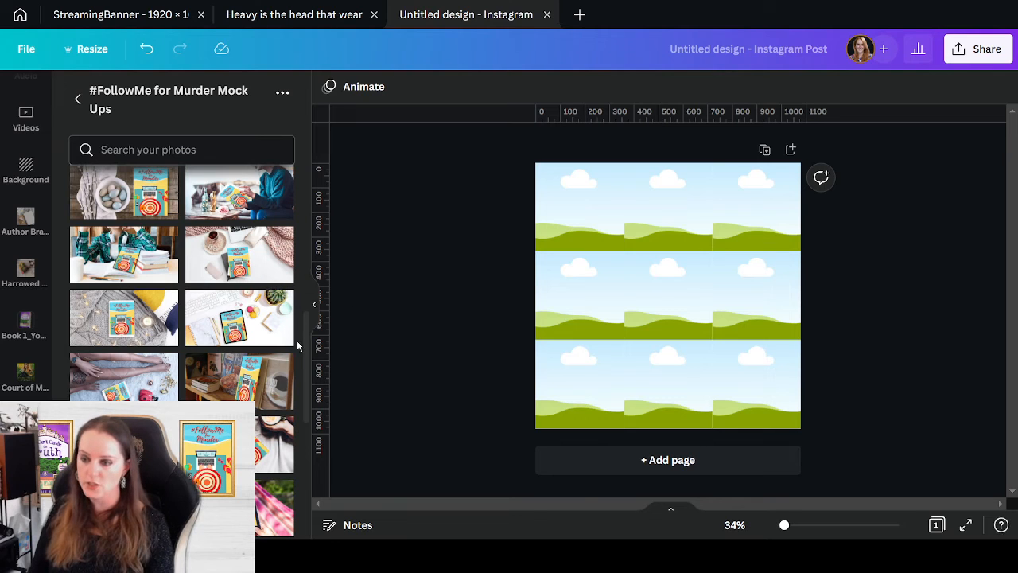
scroll(245, 384, down, 2)
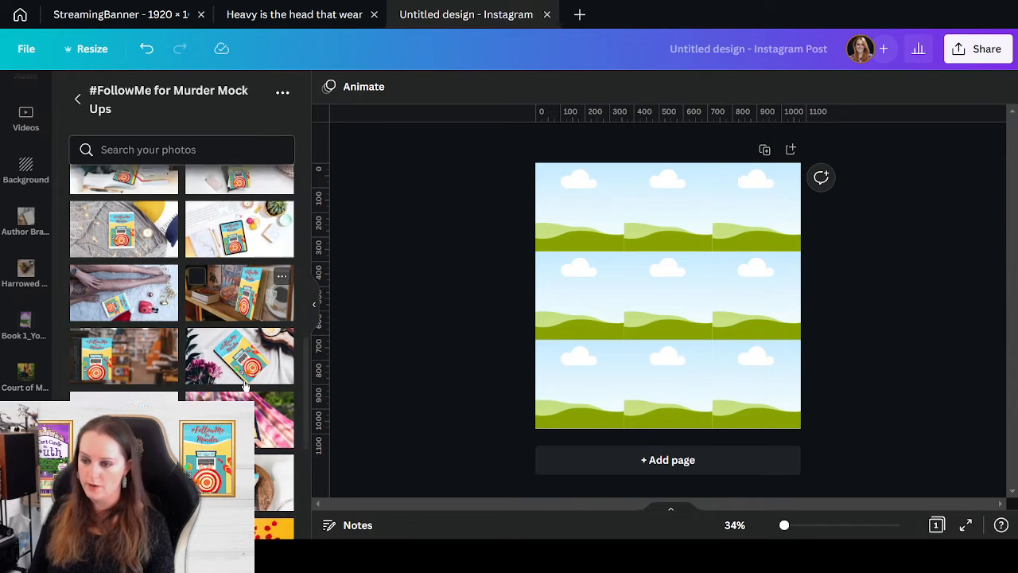
scroll(245, 378, down, 1)
scroll(239, 347, down, 2)
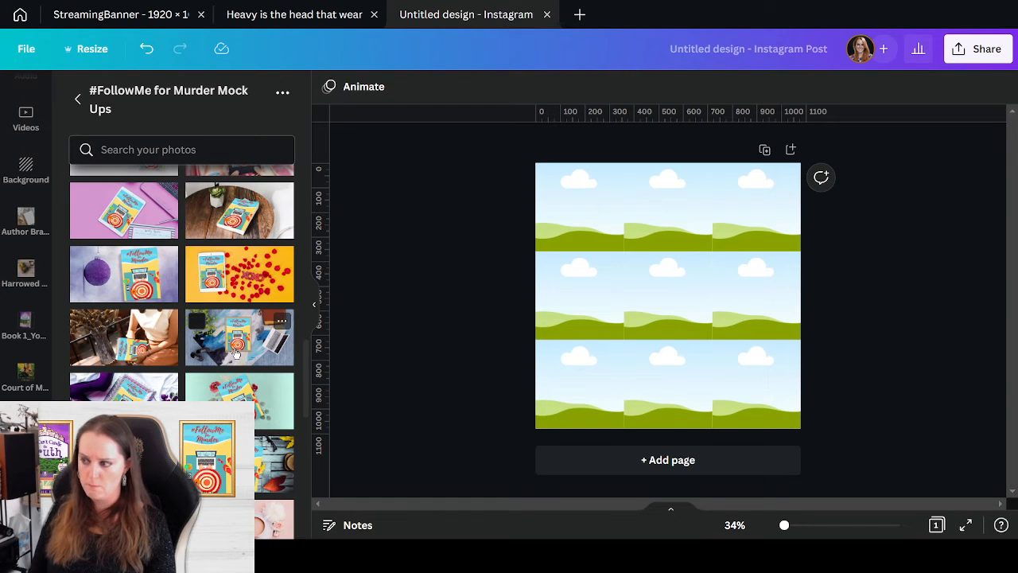
drag(261, 409, 667, 294)
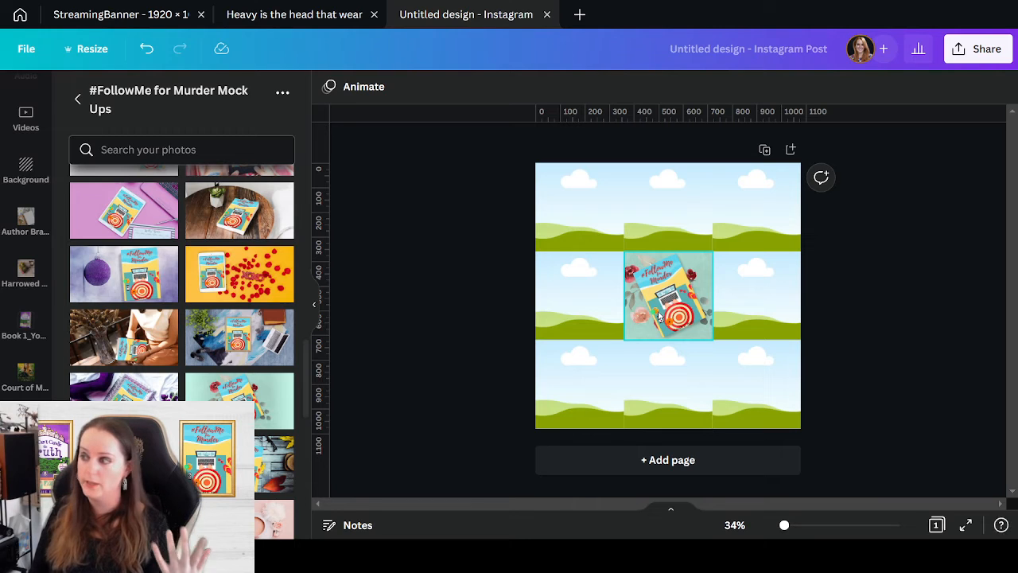
- Bring up the stock photo library and shift the mockup image slightly to the right within the center frame
mouse_move(165, 273)
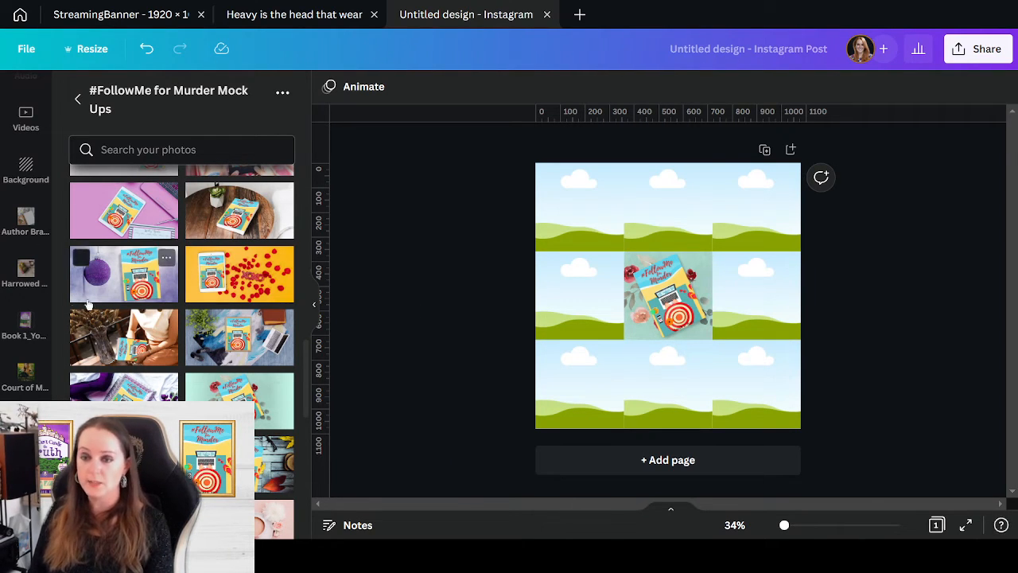
scroll(28, 326, up, 4)
click(25, 251)
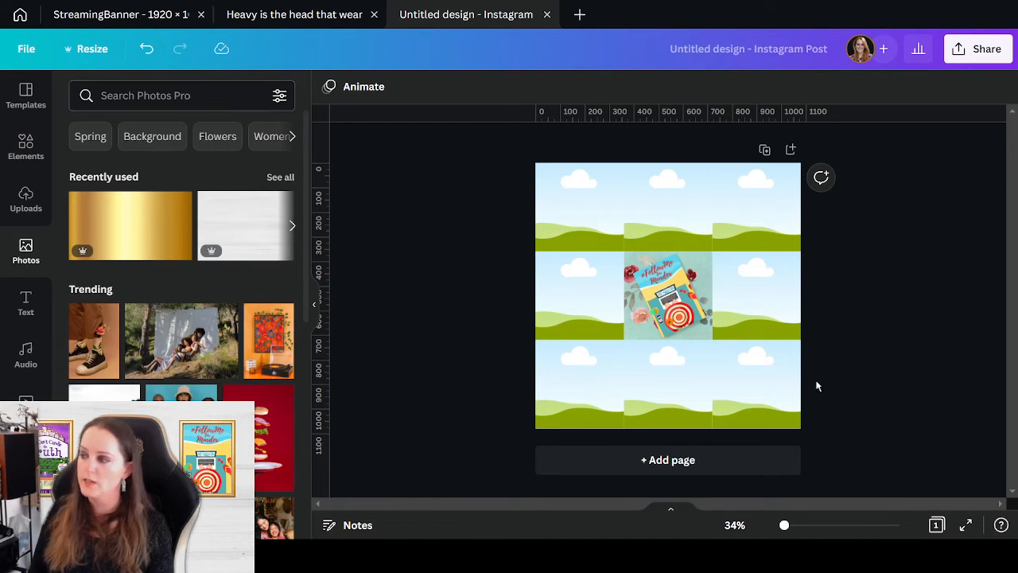
double_click(684, 316)
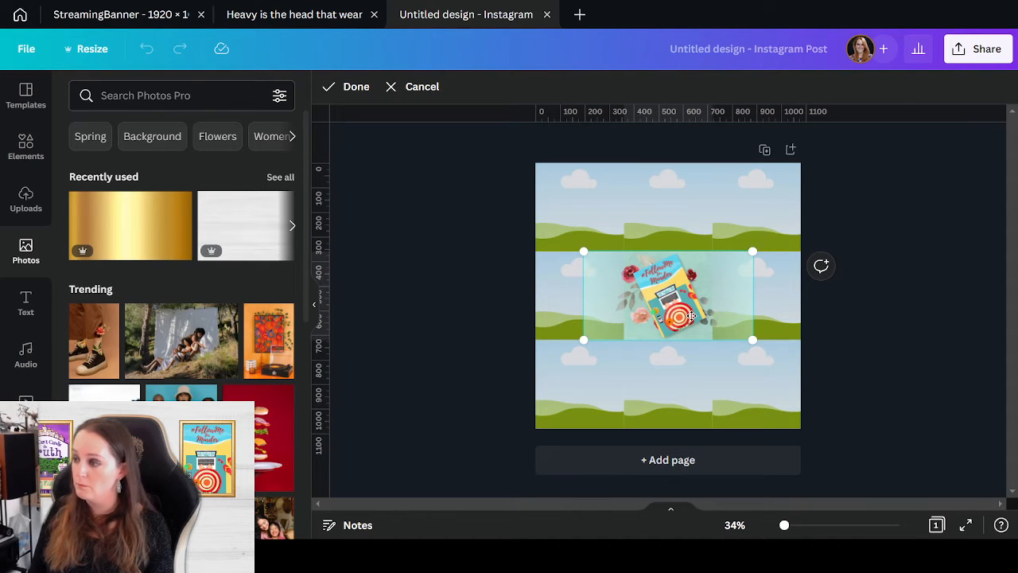
drag(692, 315, 697, 315)
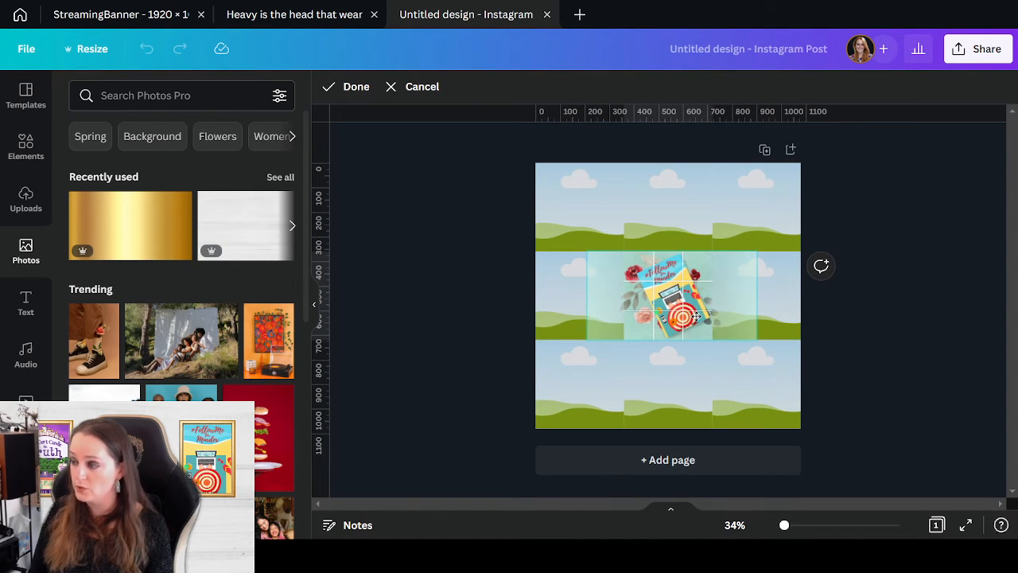
click(936, 431)
- Search the photos for "social media influencer" and place the woman in an orange blouse filming herself in the grid's lower-left frame
click(148, 99)
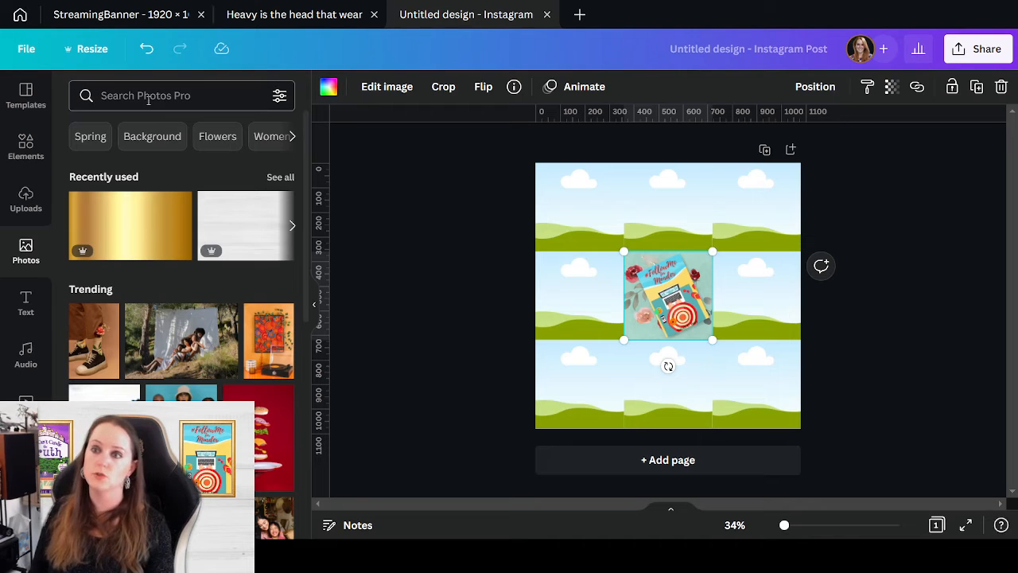
text(social)
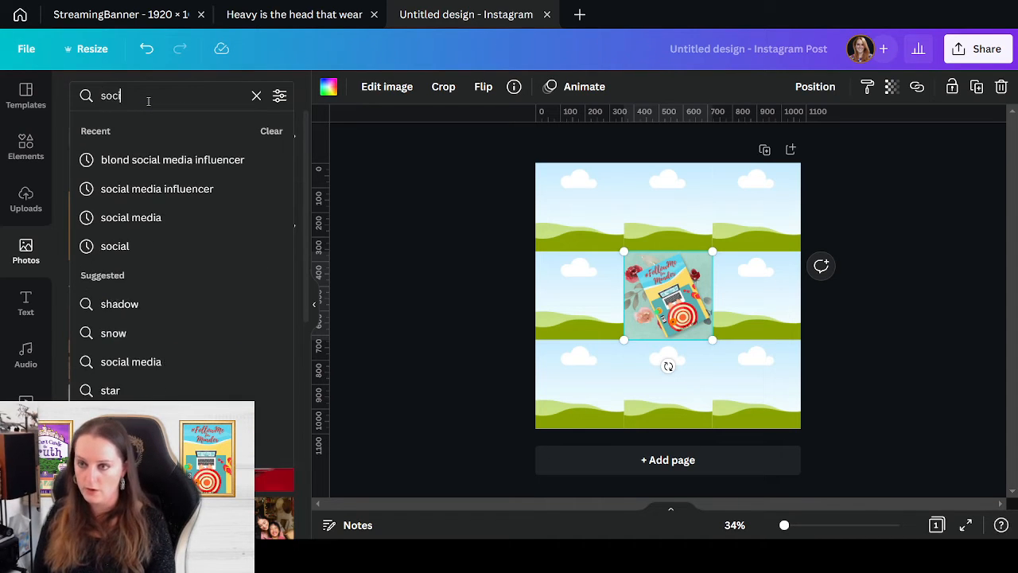
click(141, 191)
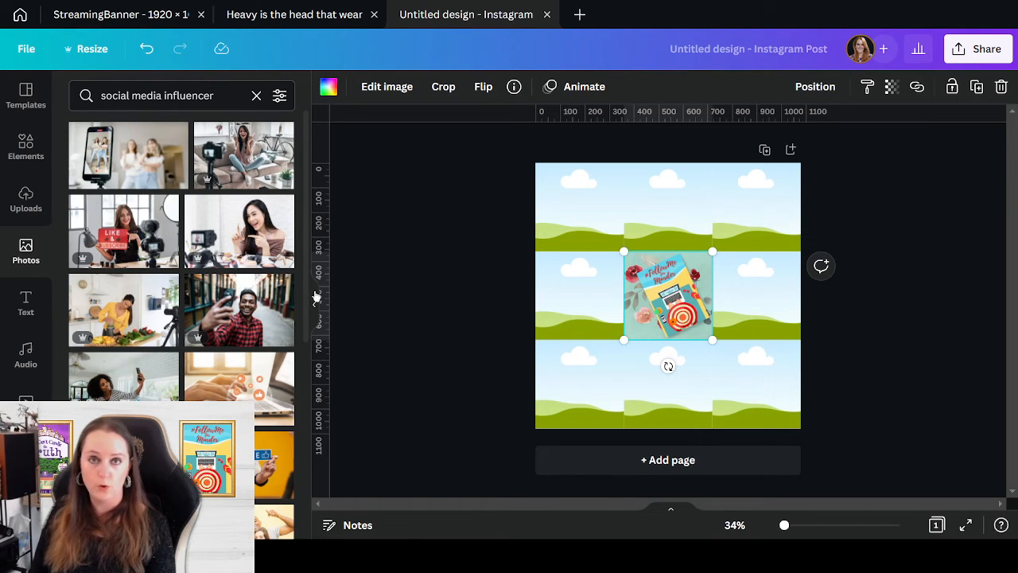
scroll(214, 338, down, 3)
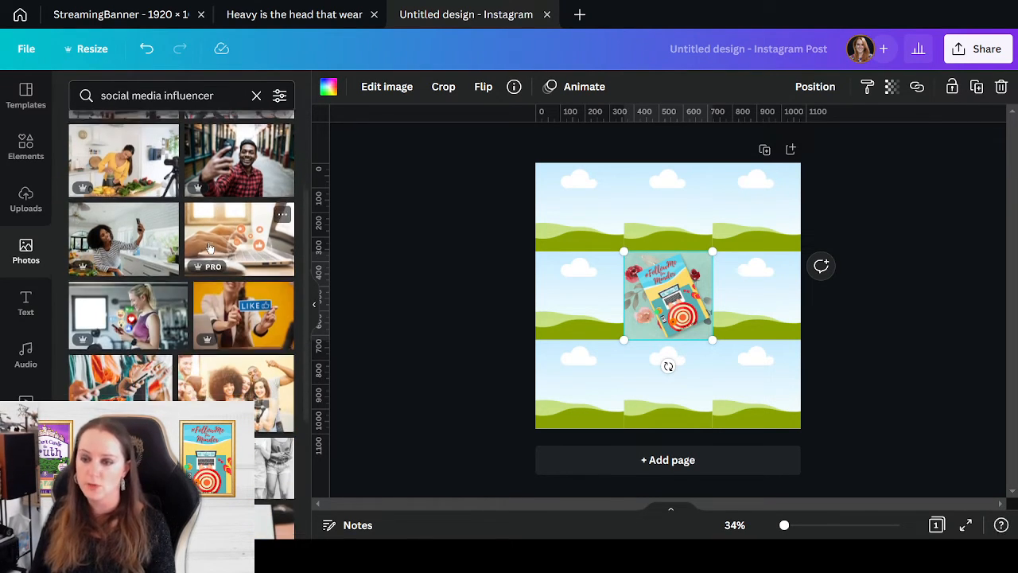
scroll(209, 248, down, 3)
scroll(209, 274, down, 3)
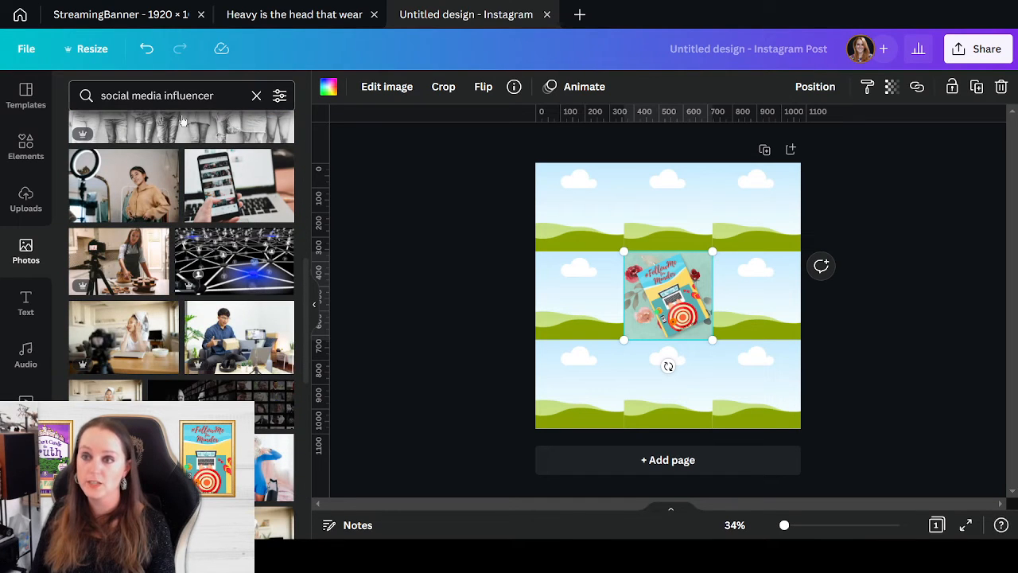
scroll(282, 388, down, 4)
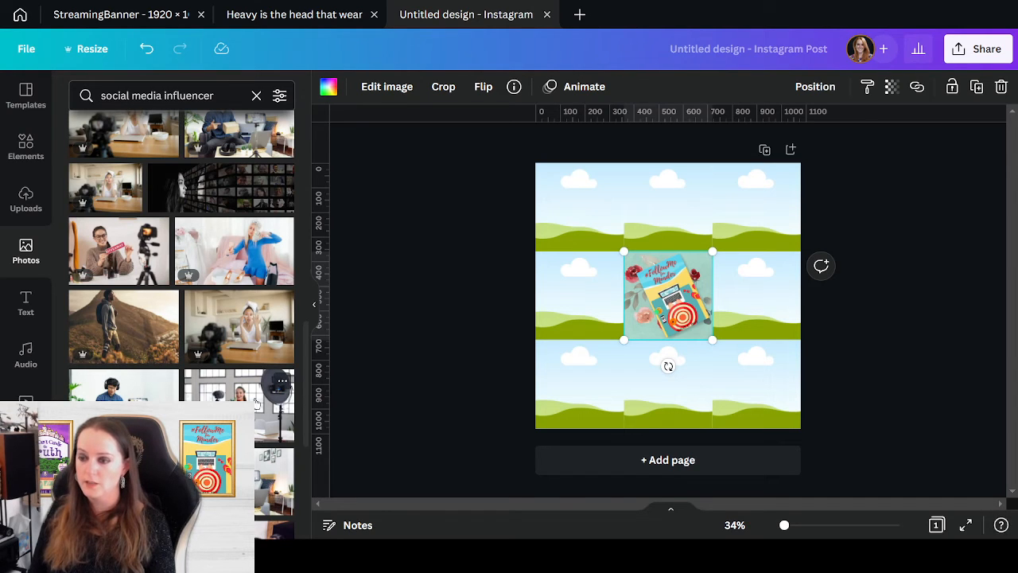
drag(257, 401, 595, 389)
- Enlarge the influencer photo within its frame and shift it left so the camera and the woman fill the crop
double_click(569, 397)
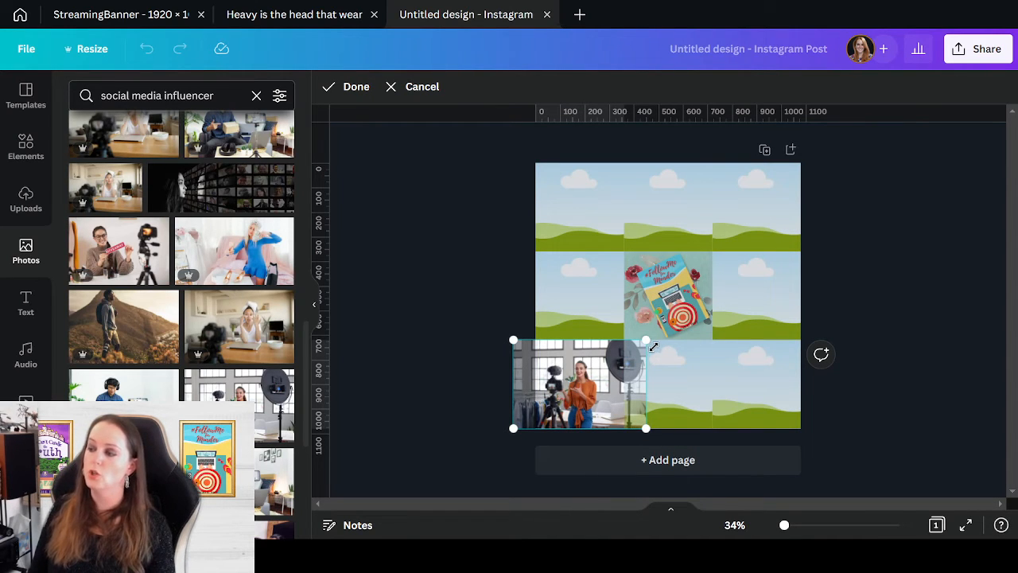
drag(652, 346, 739, 319)
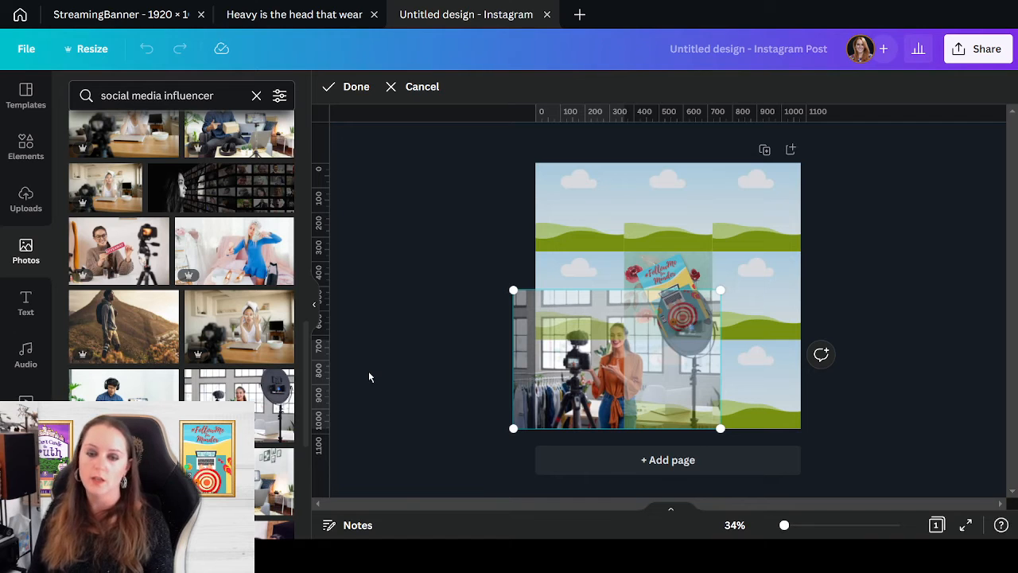
click(413, 428)
double_click(587, 400)
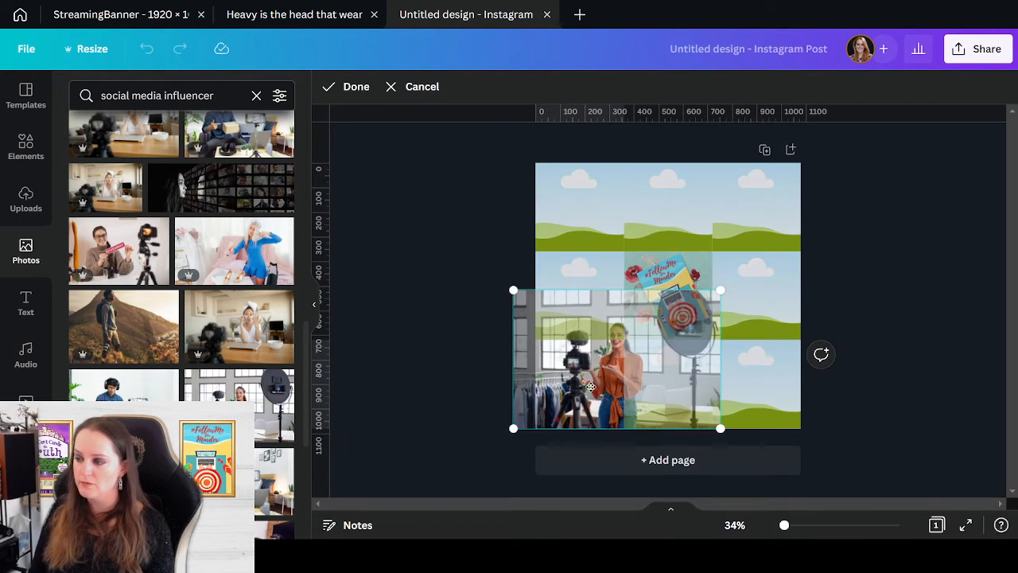
drag(587, 398, 570, 396)
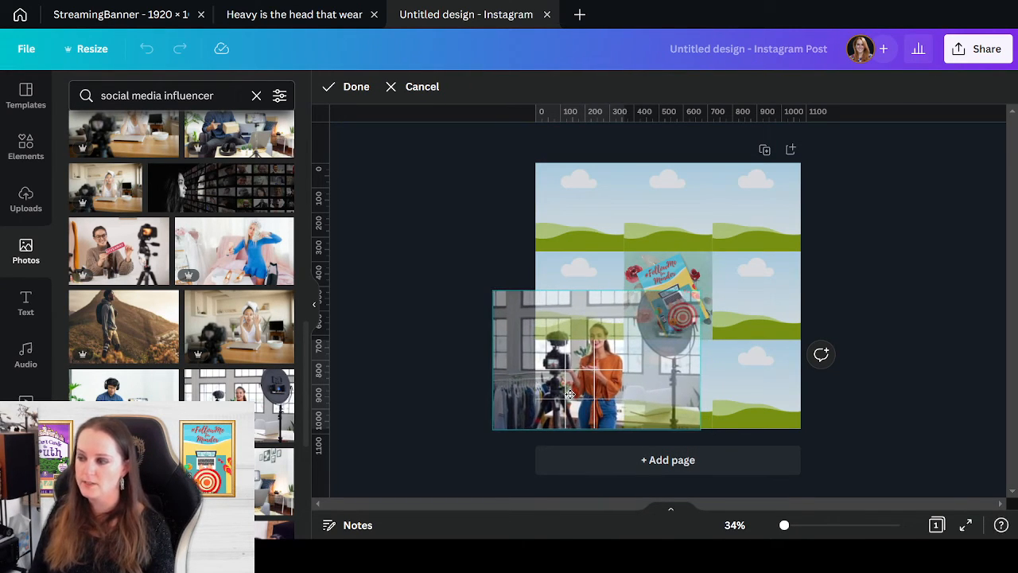
click(440, 420)
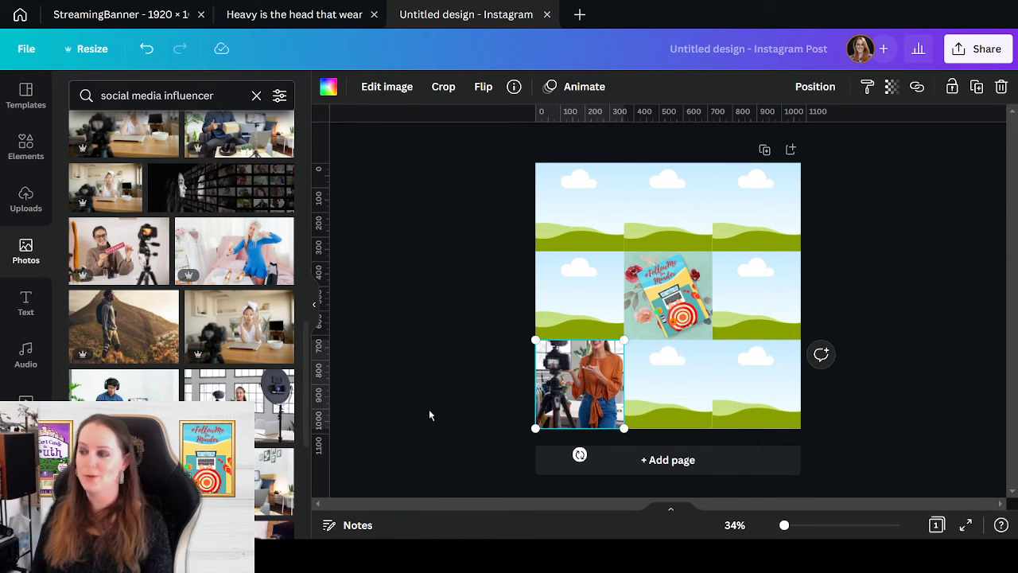
click(453, 371)
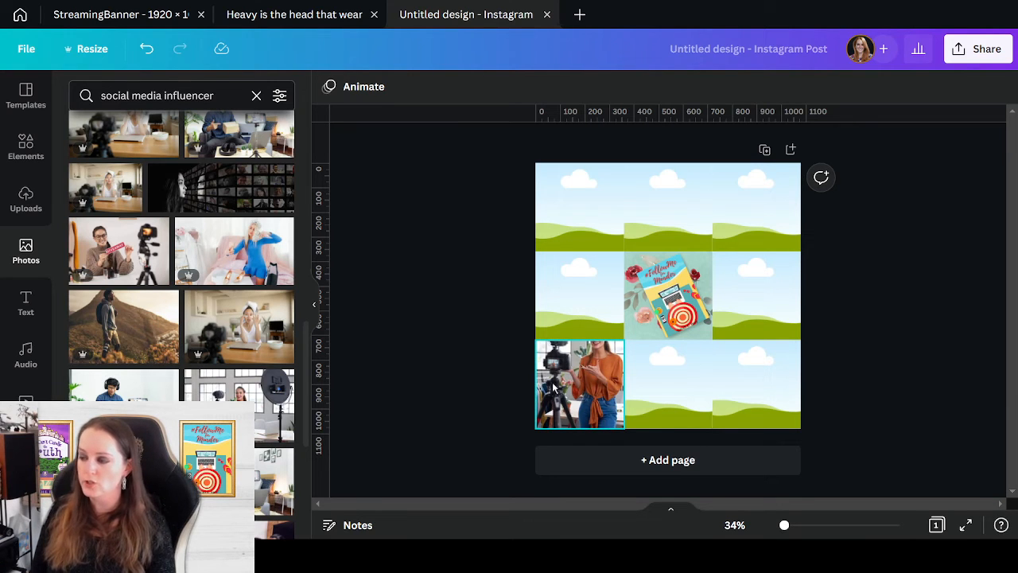
- Browse further through the social media influencer photos for more pictures that suit the grid
scroll(171, 236, down, 1)
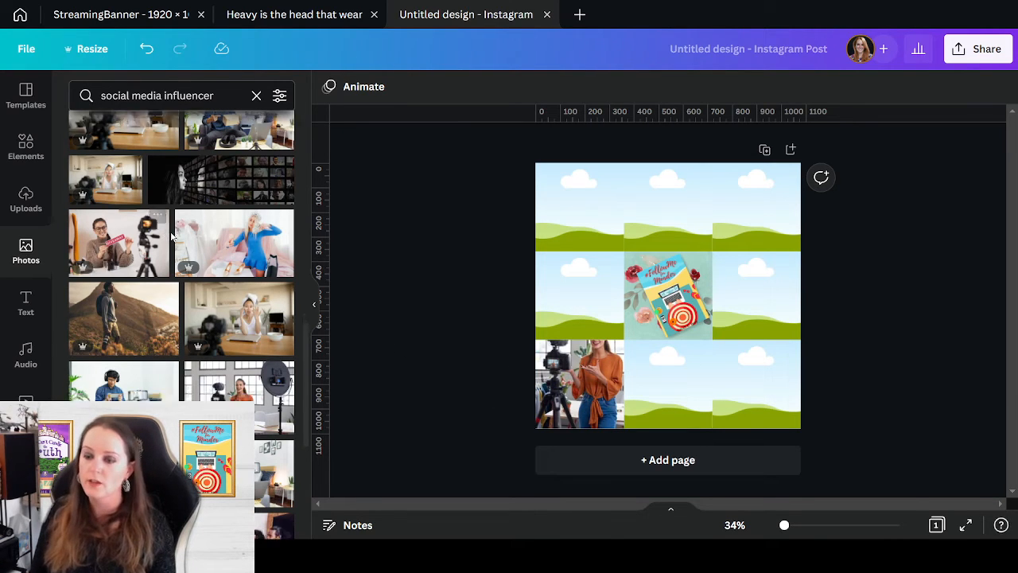
scroll(171, 236, down, 8)
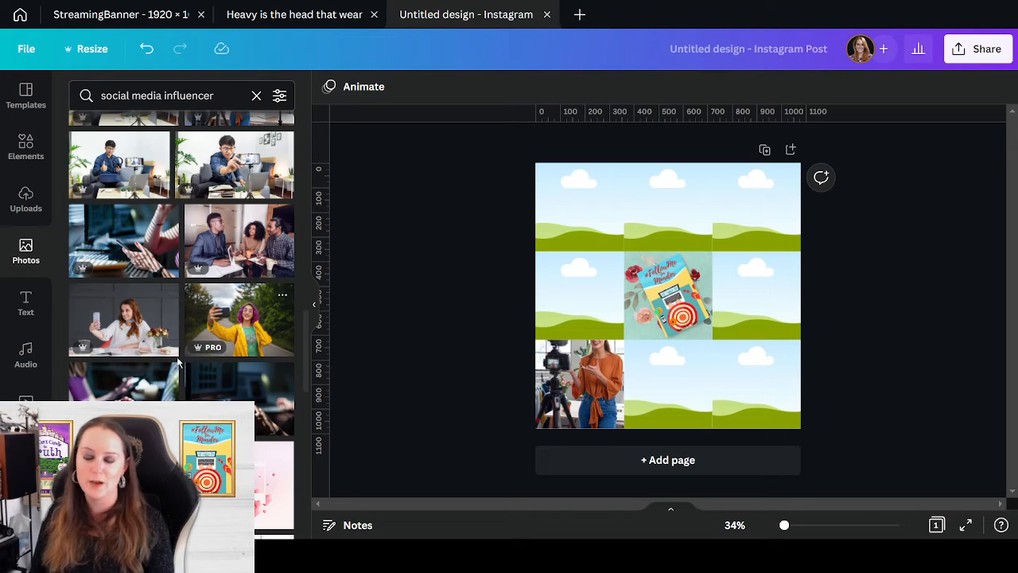
scroll(178, 362, down, 5)
scroll(175, 358, down, 5)
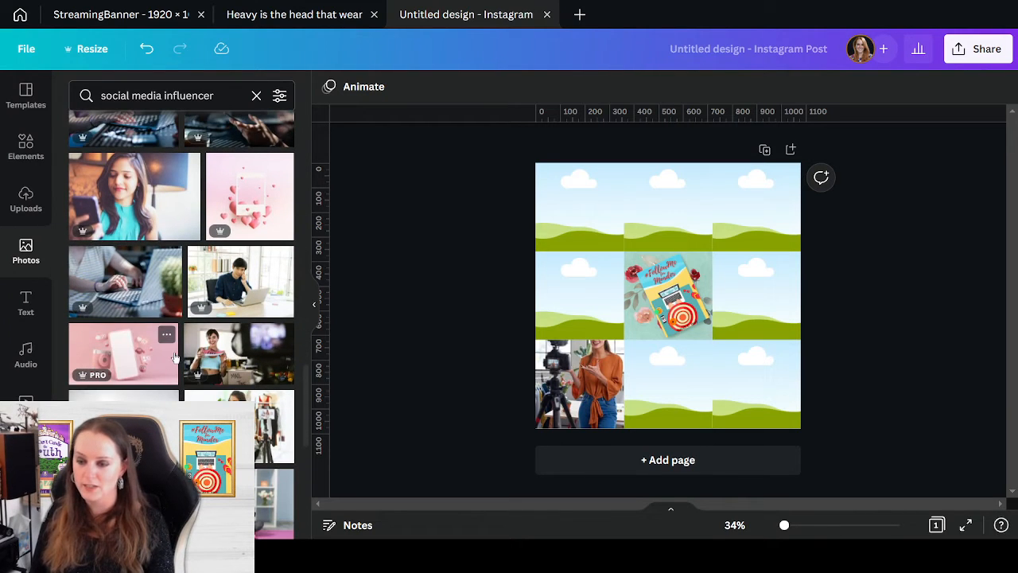
scroll(175, 357, down, 3)
scroll(178, 355, down, 6)
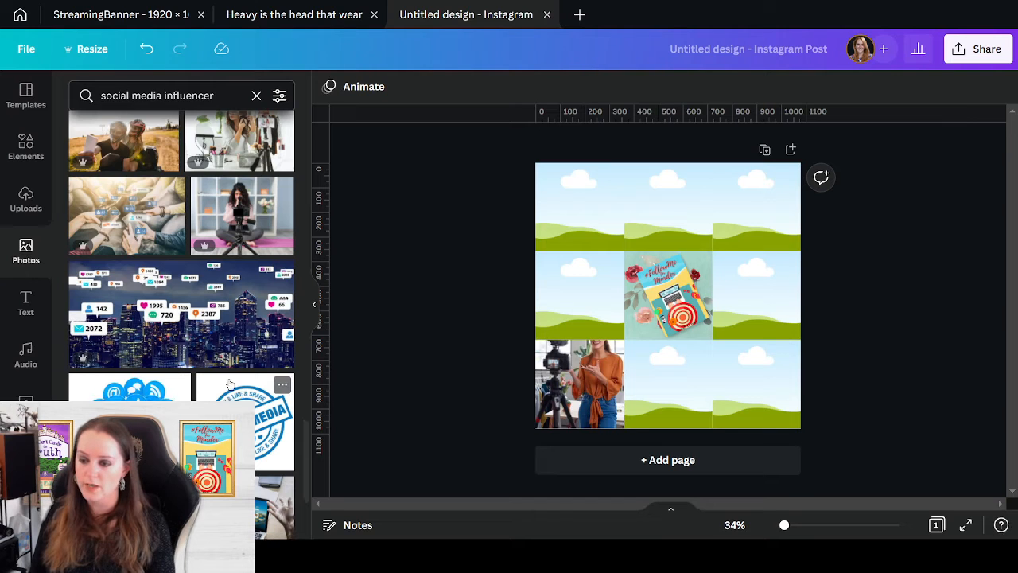
scroll(228, 373, down, 8)
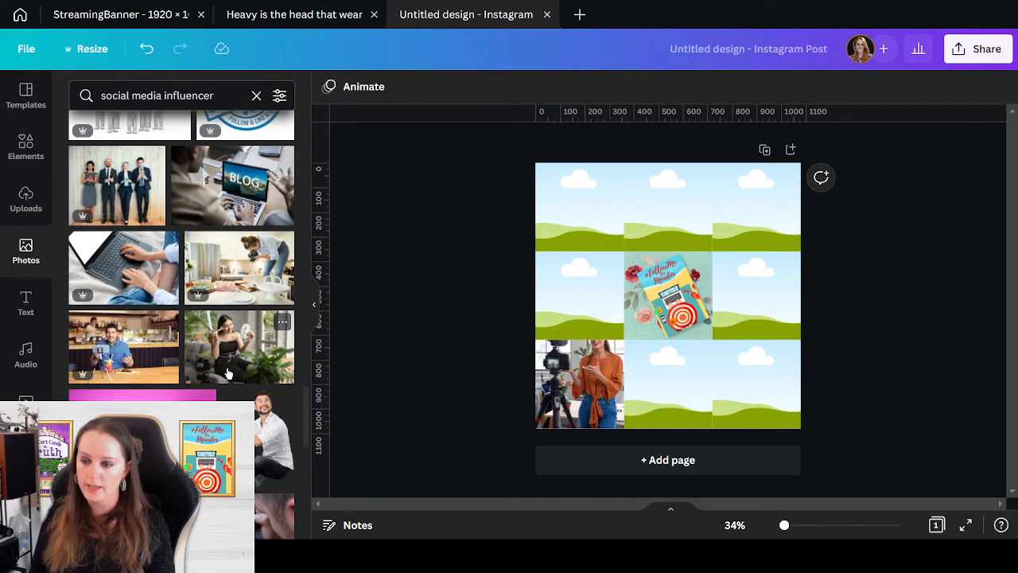
scroll(228, 374, down, 15)
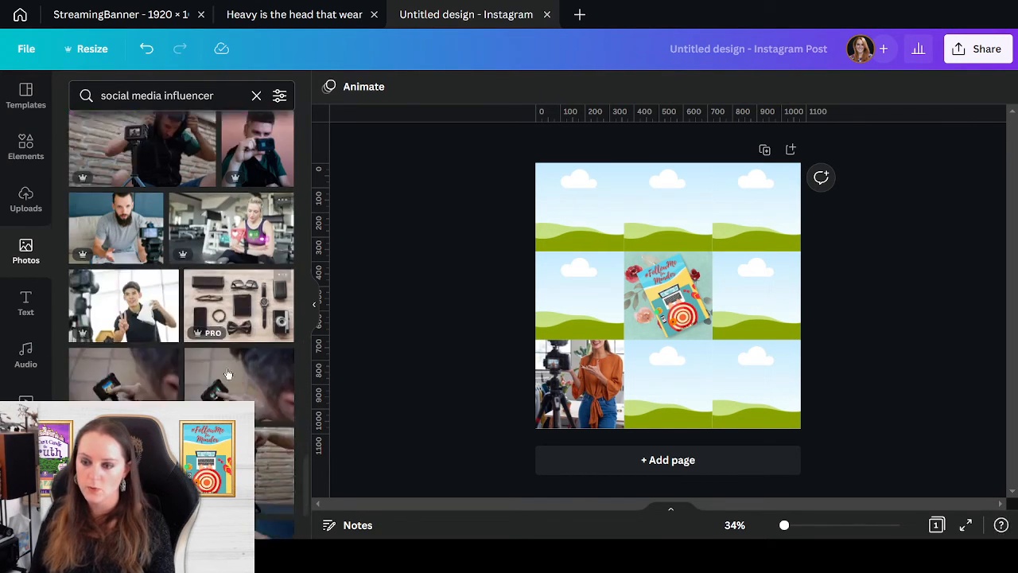
scroll(228, 374, down, 2)
- Search the stock photos for "group of friends" instead
click(182, 97)
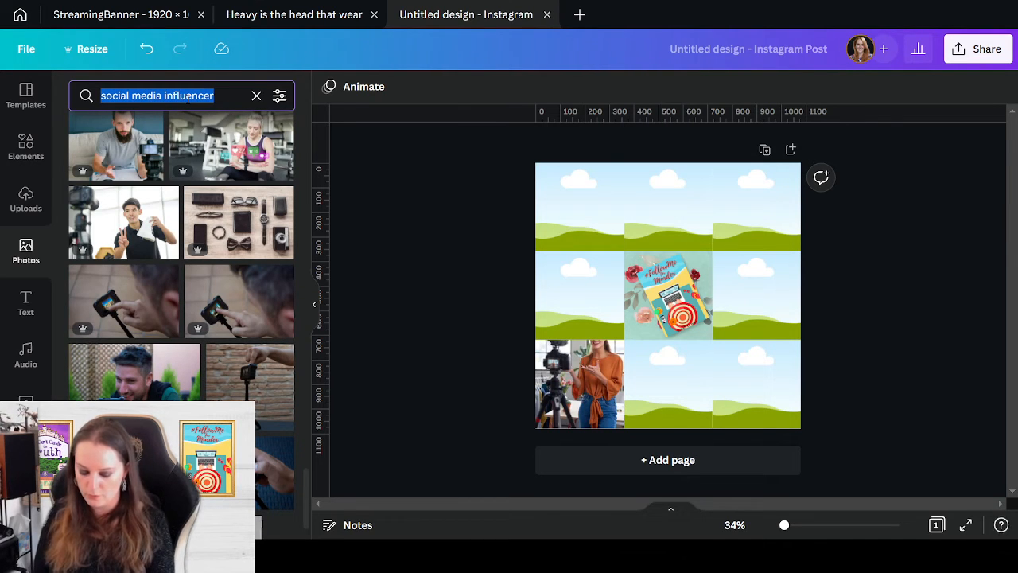
text(group)
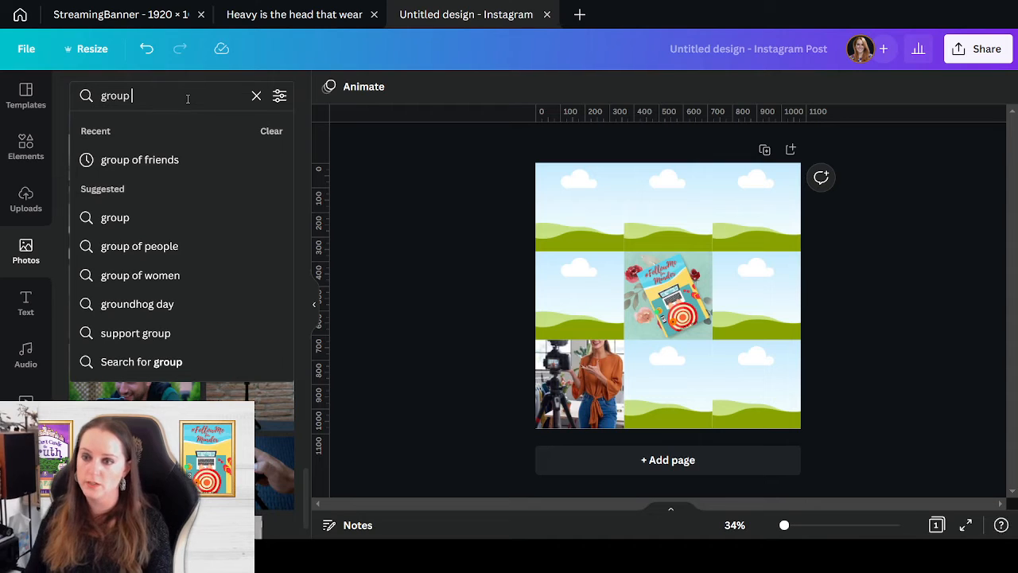
click(184, 162)
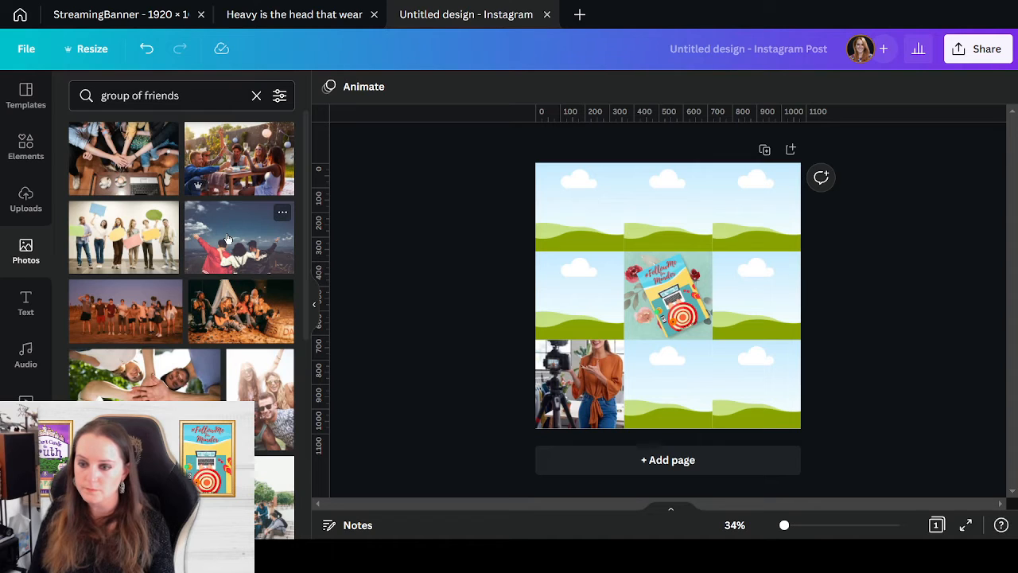
- Browse the "group of friends" photo results for a picture that suits the collage
scroll(191, 354, down, 5)
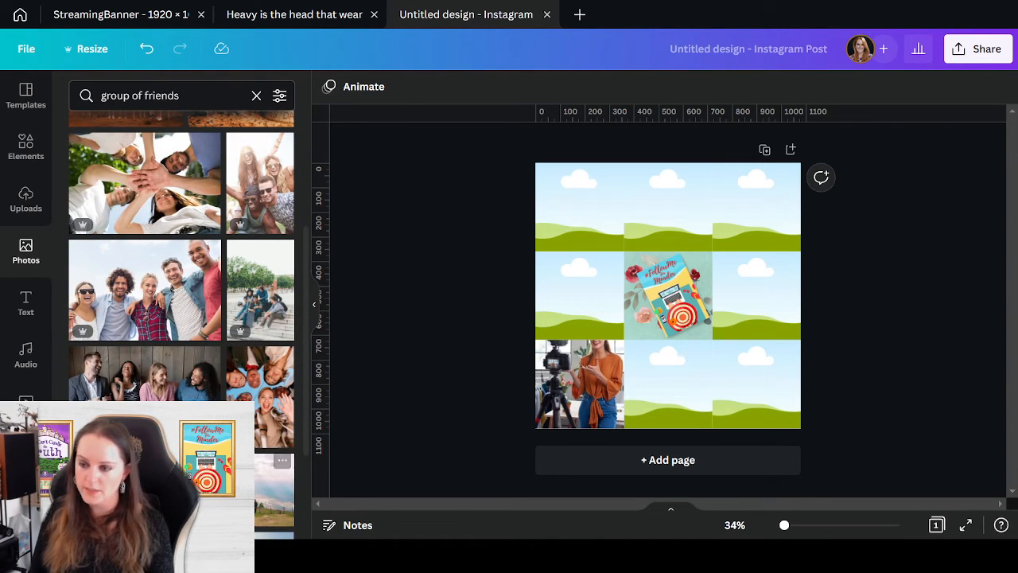
scroll(185, 392, down, 1)
scroll(140, 387, down, 5)
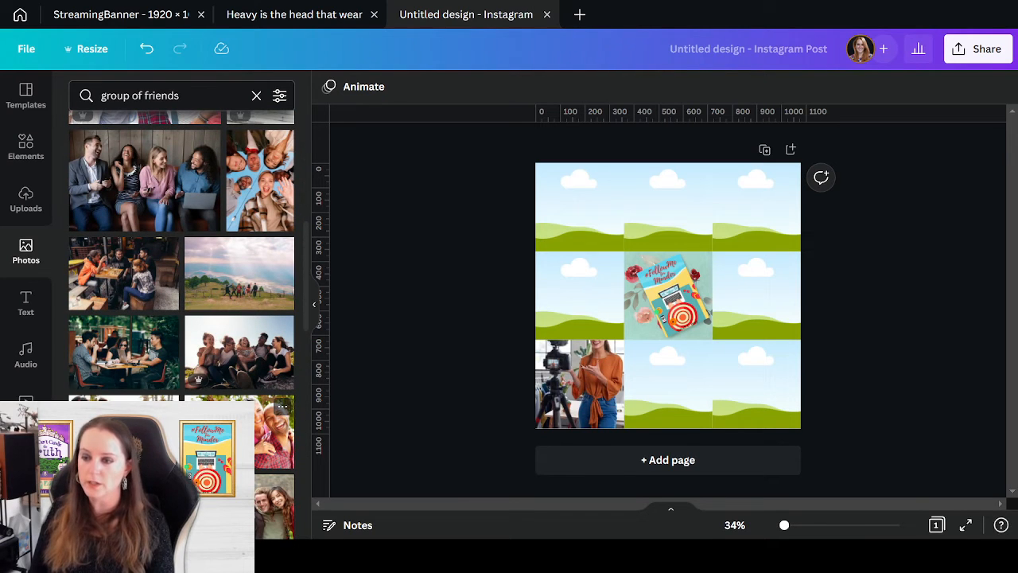
scroll(140, 387, down, 5)
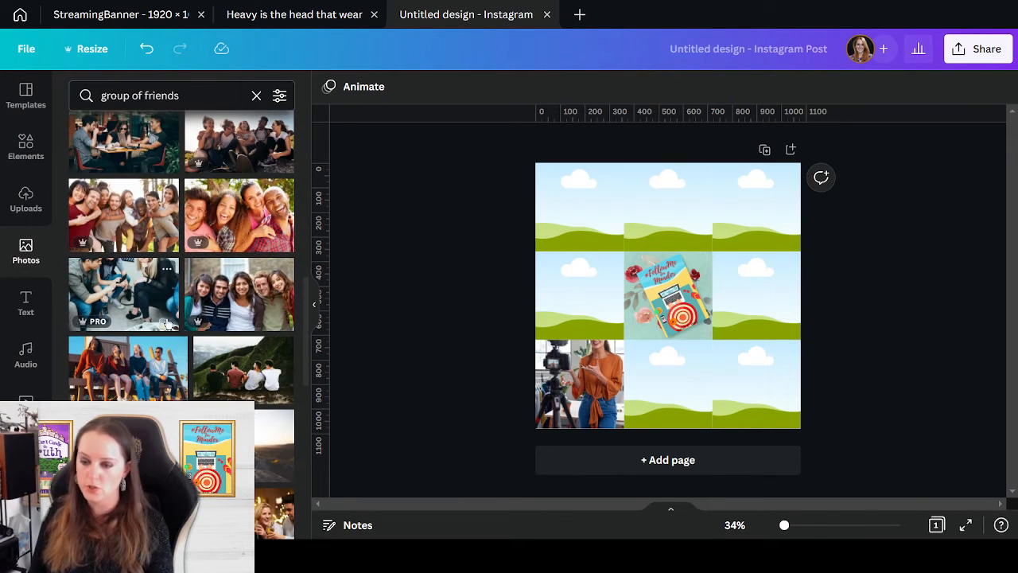
scroll(168, 325, down, 3)
scroll(168, 324, down, 1)
scroll(167, 308, down, 8)
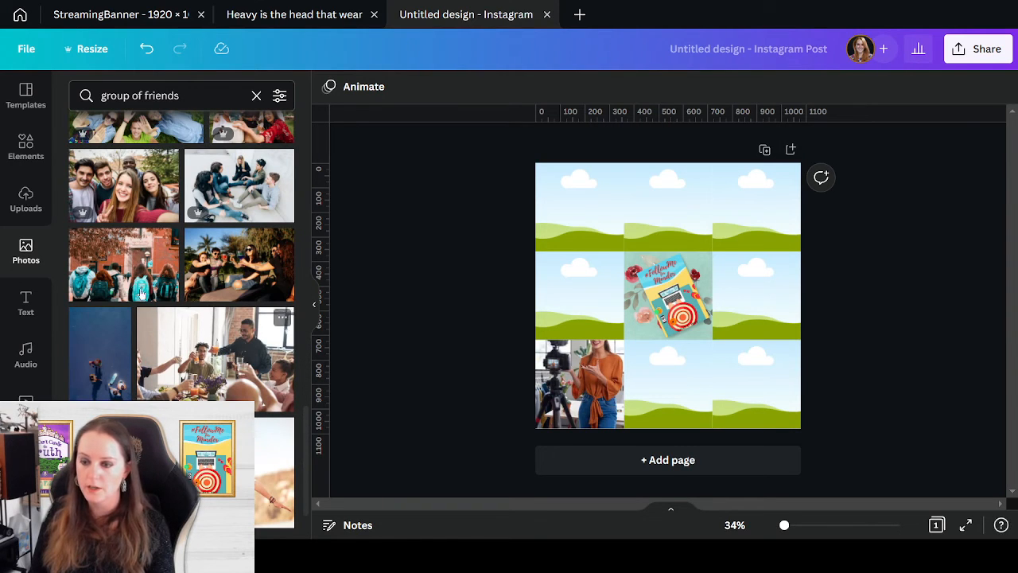
scroll(143, 306, down, 4)
scroll(141, 295, down, 4)
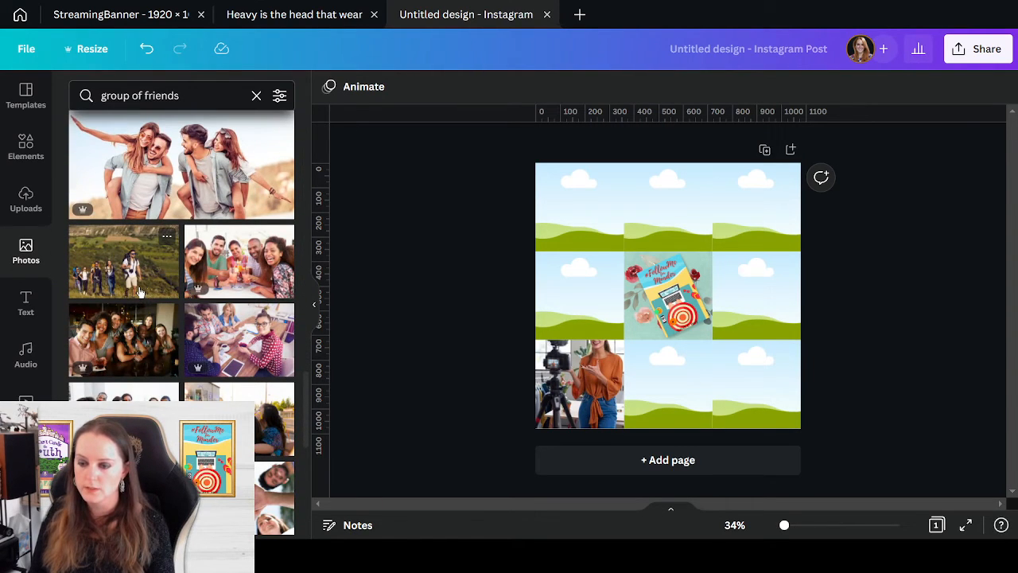
- Replace the photo search term with "cheers" and run the search
click(196, 96)
key(BackSpace)
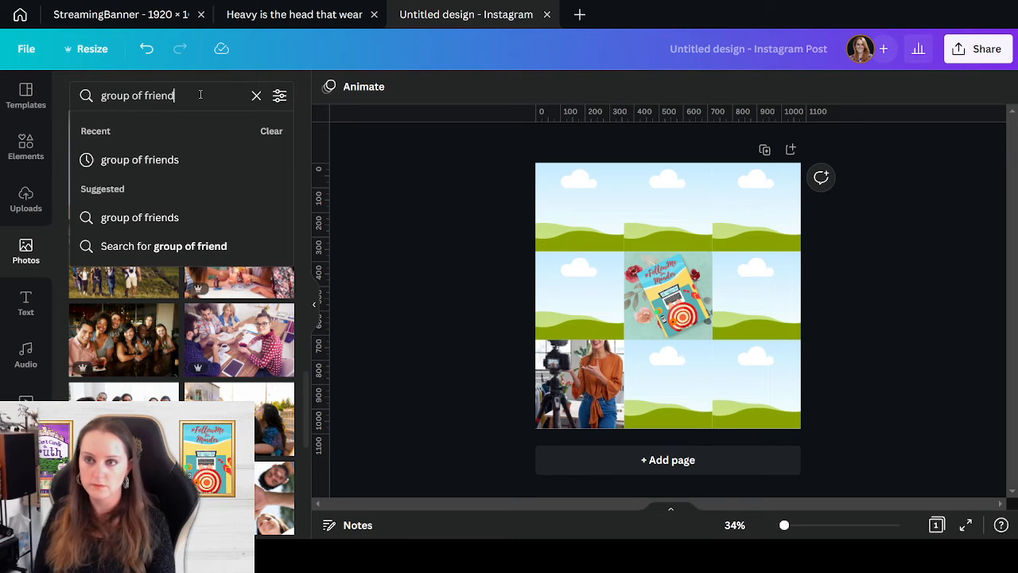
key(BackSpace)
key(BackSpace)
key(BackSpace)
key(BackSpace)
key(BackSpace)
key(BackSpace)
key(BackSpace)
key(BackSpace)
key(BackSpace)
key(BackSpace)
key(BackSpace)
key(BackSpace)
key(BackSpace)
key(BackSpace)
key(BackSpace)
text(cheers)
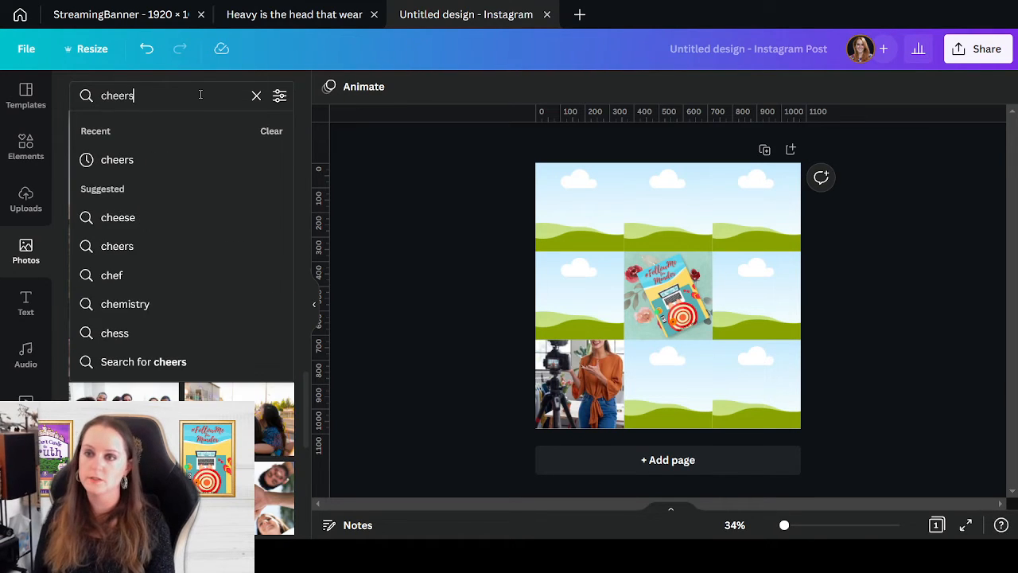
key(Return)
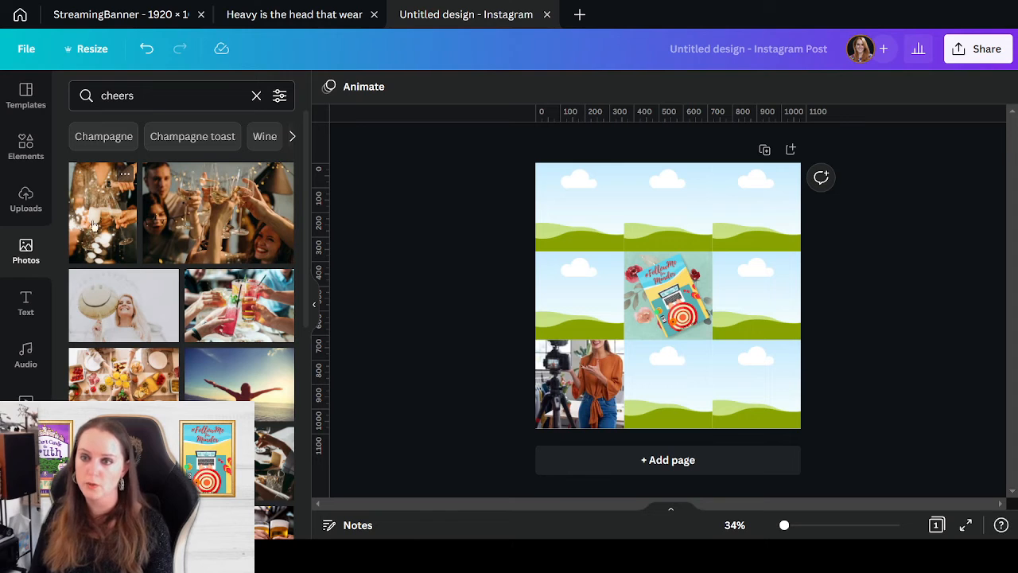
- Place the sparkler champagne toast photo in the grid's top-right cell, then enlarge and reposition it within the frame around the glasses
drag(103, 230, 755, 229)
double_click(755, 229)
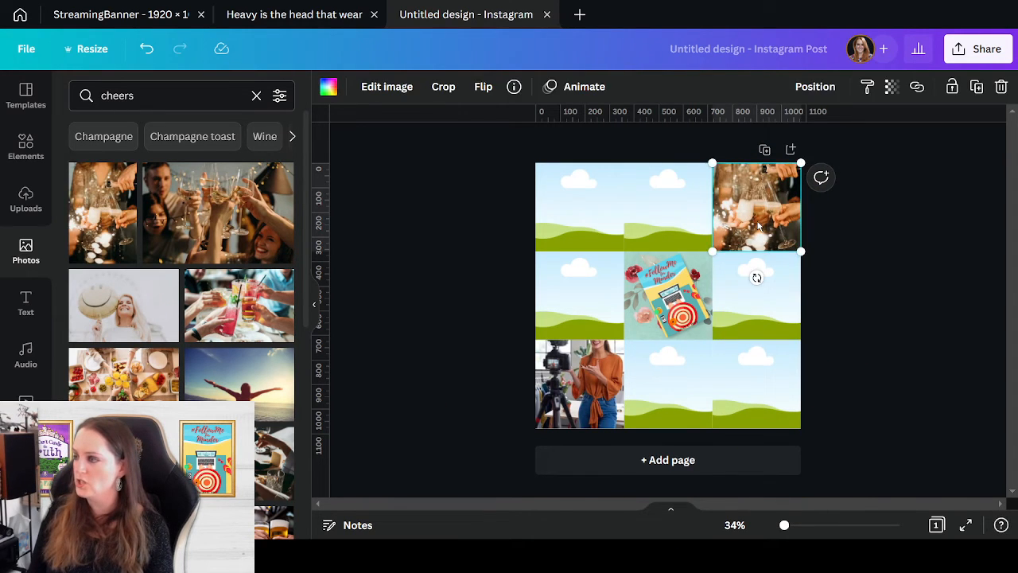
drag(715, 270, 681, 318)
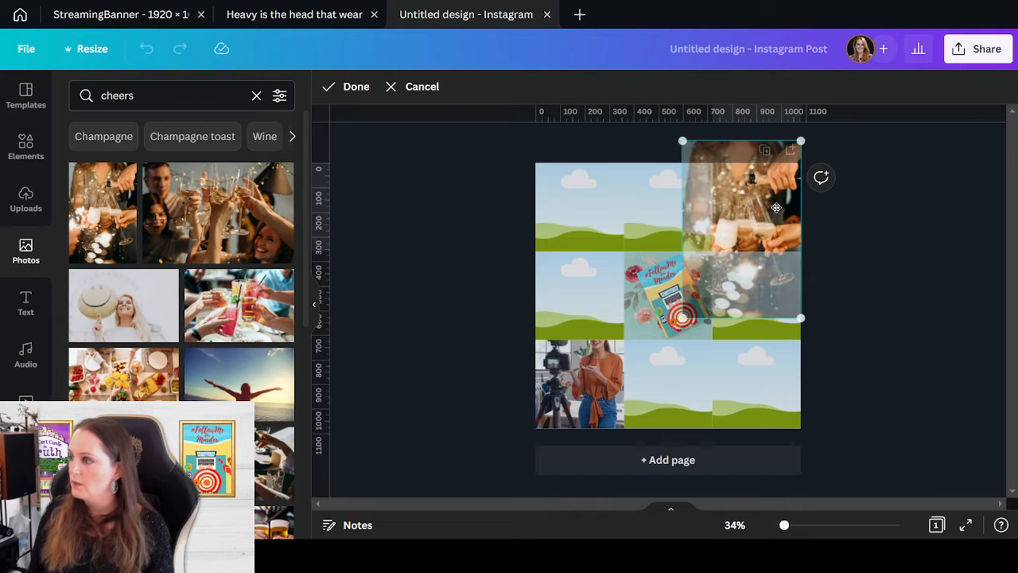
drag(774, 225, 790, 214)
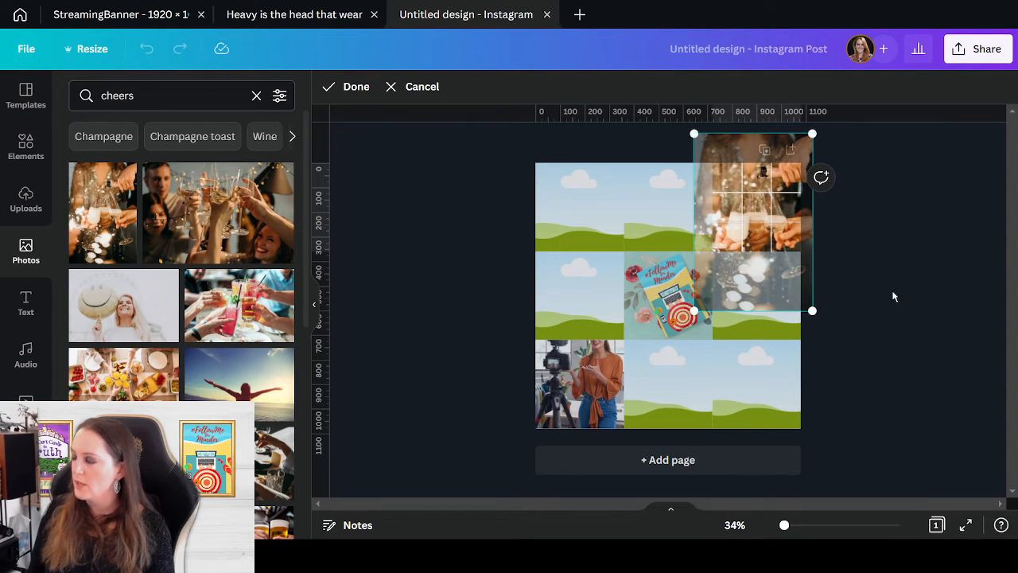
click(950, 318)
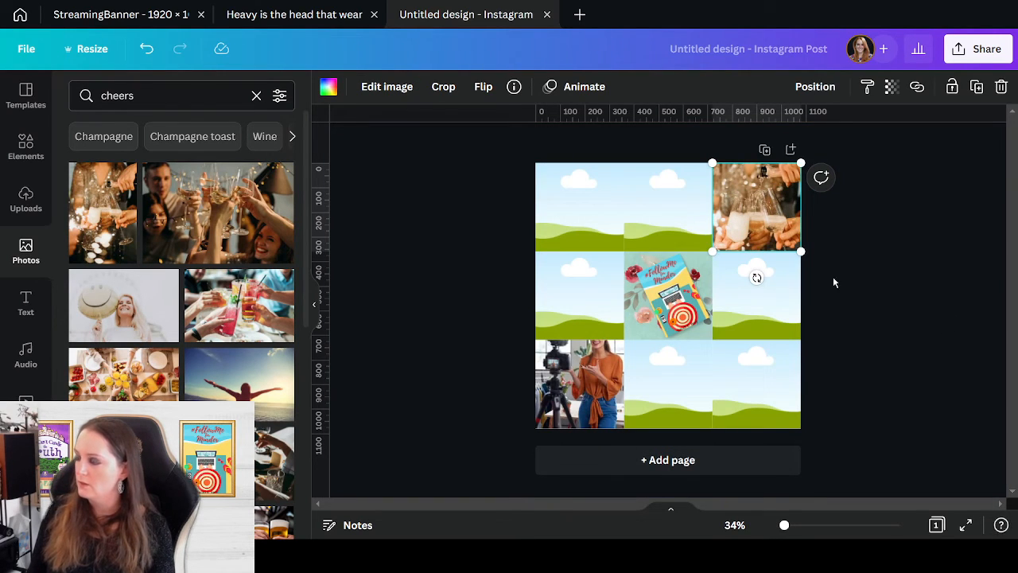
click(819, 336)
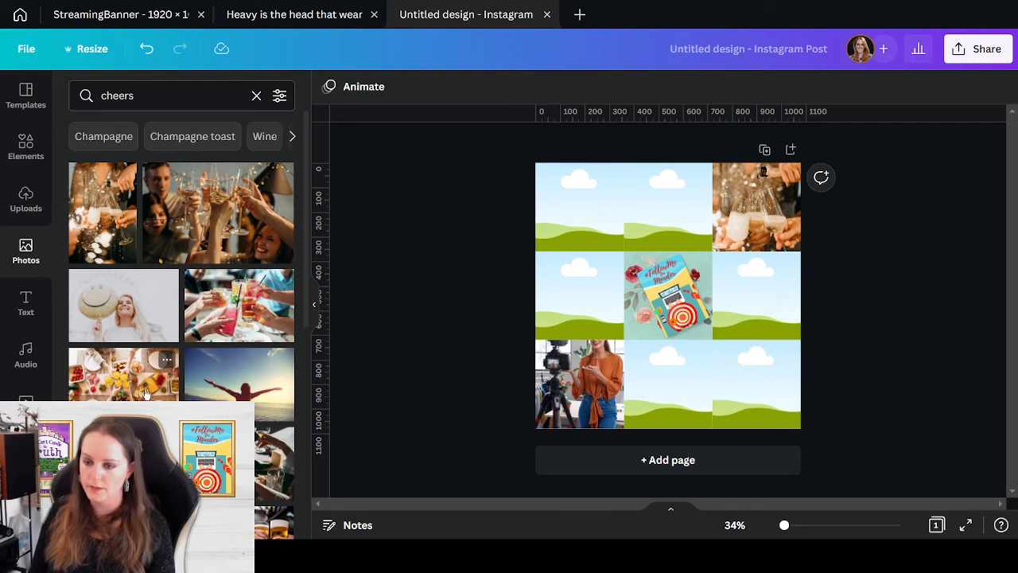
- Place the photo of the woman with outstretched arms at sunset in the grid's top-left cell, enlarging and shifting it within the frame
drag(239, 382, 590, 218)
double_click(590, 218)
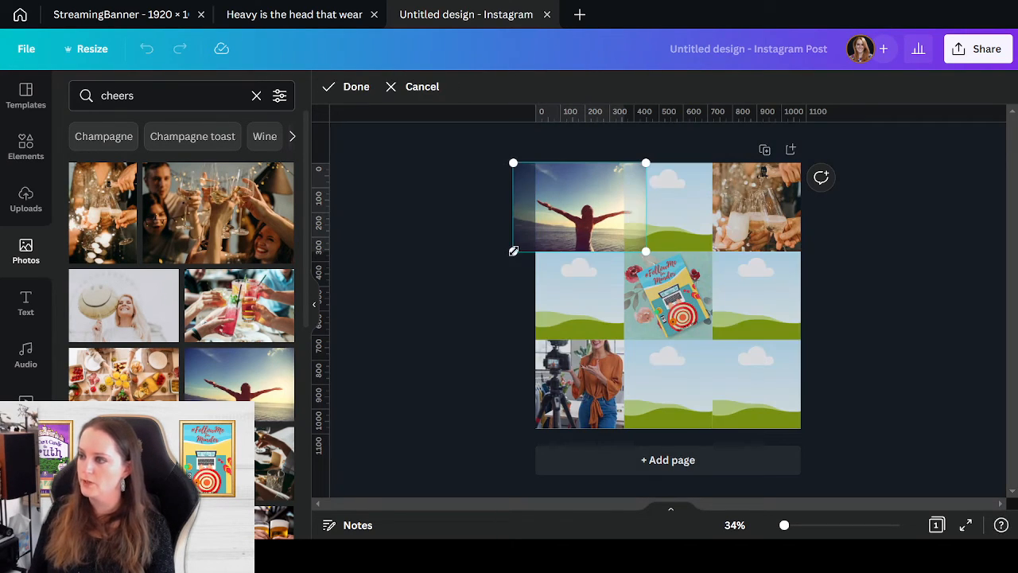
drag(514, 250, 477, 274)
drag(573, 218, 541, 181)
click(390, 278)
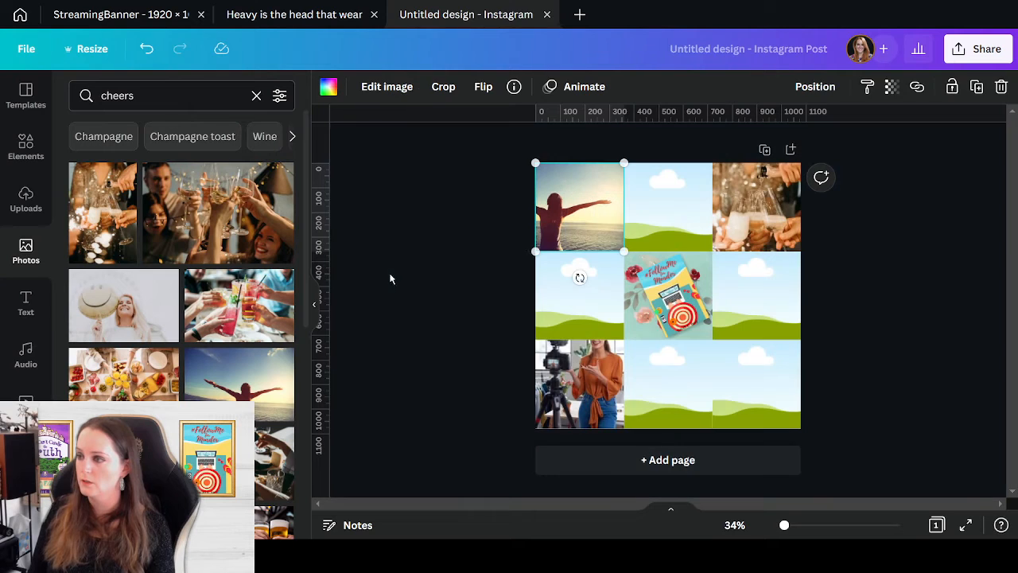
double_click(598, 183)
mouse_move(602, 191)
mouse_down()
mouse_move(636, 184)
mouse_move(592, 177)
mouse_up()
click(423, 214)
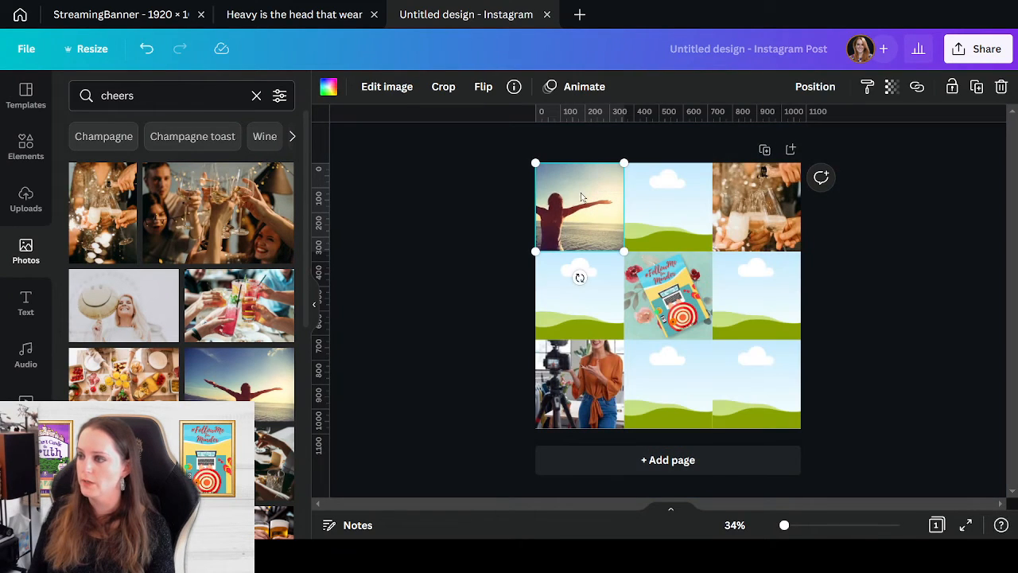
- Flip the sunset photo horizontally and reposition it so the woman stands toward the right of its cell
click(483, 85)
click(528, 131)
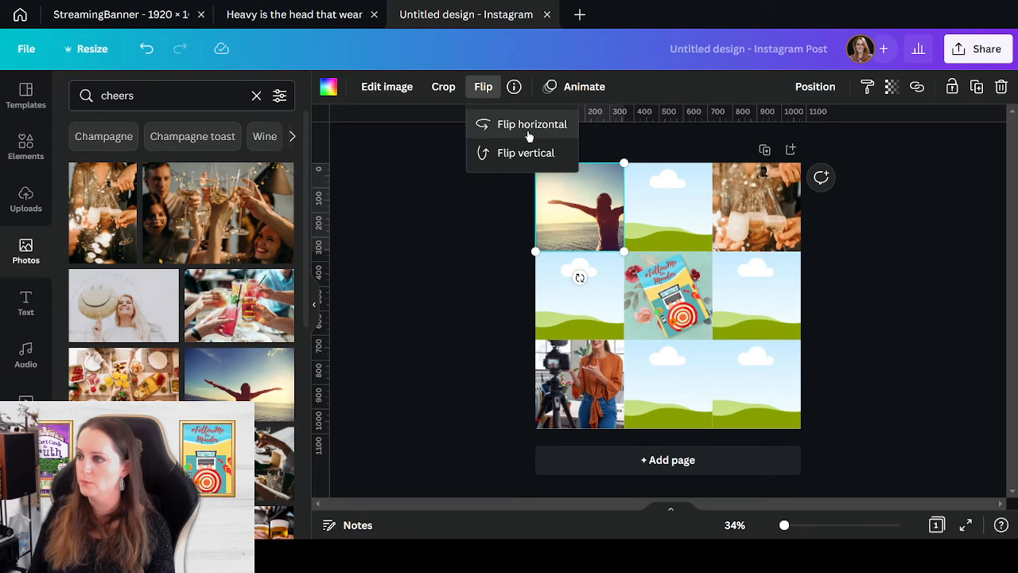
double_click(600, 216)
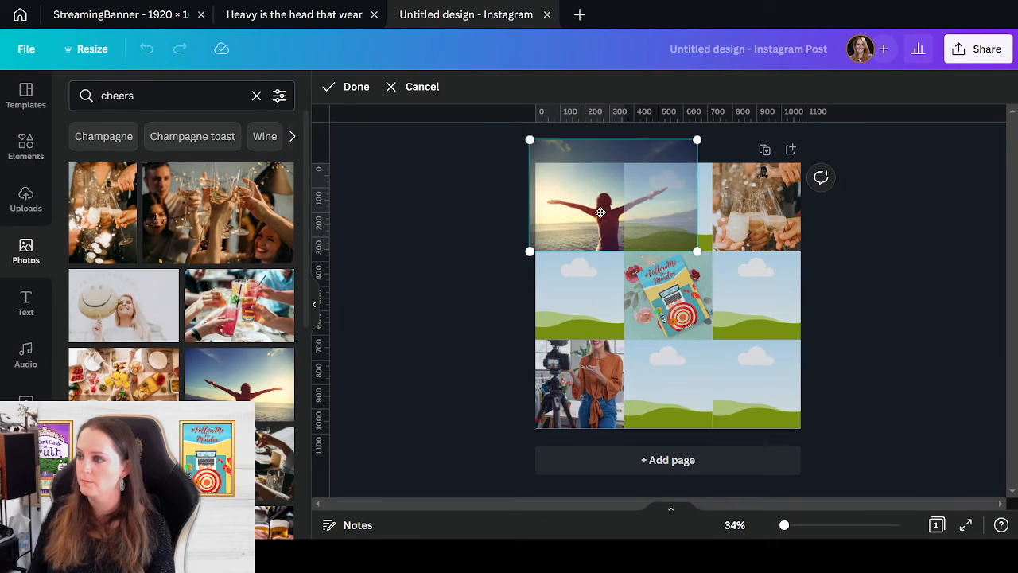
drag(601, 216, 400, 228)
click(400, 228)
click(446, 273)
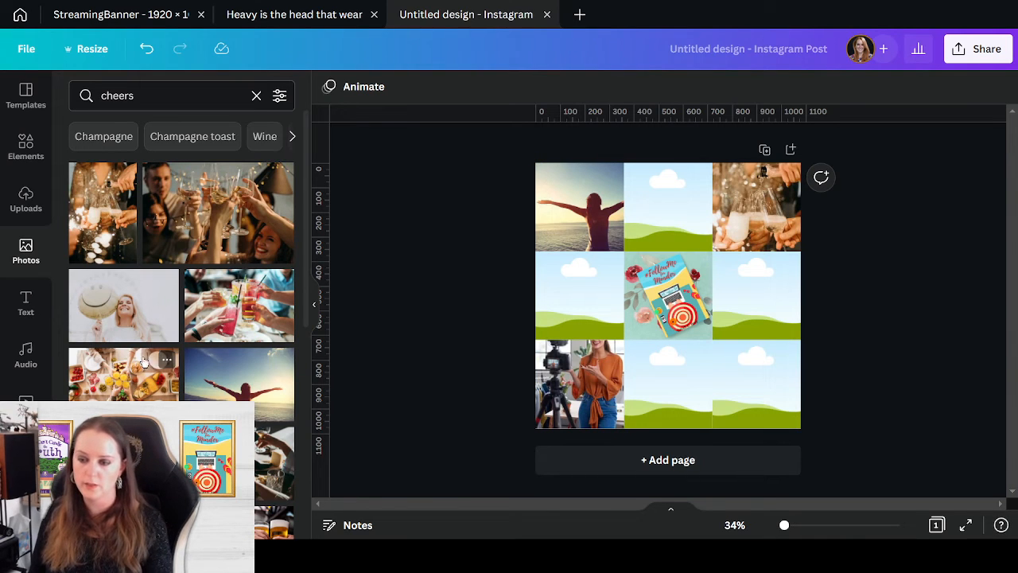
- Look through more "cheers" photos, then search the photos for "mini cooper" instead
scroll(165, 359, down, 3)
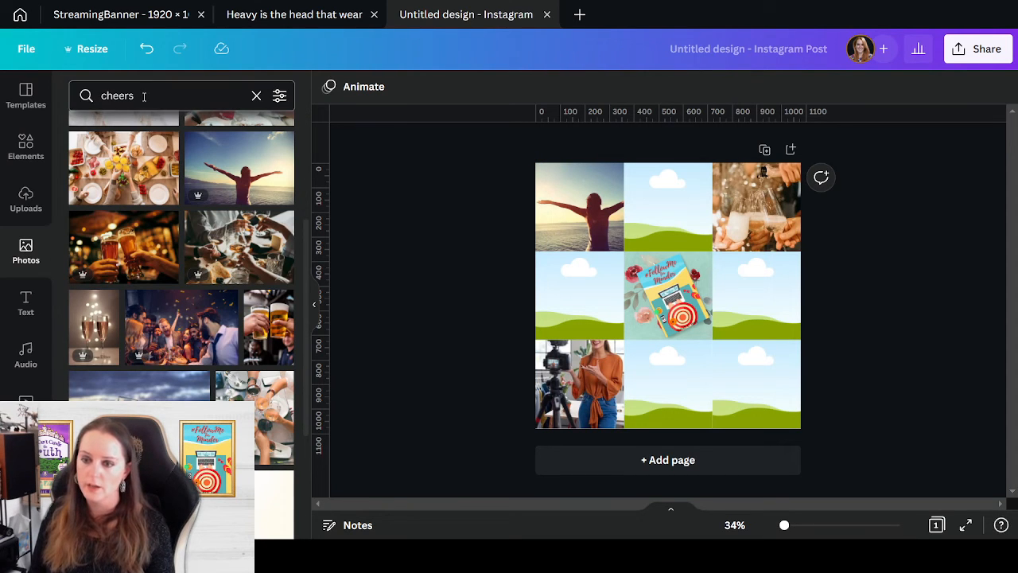
scroll(145, 314, down, 3)
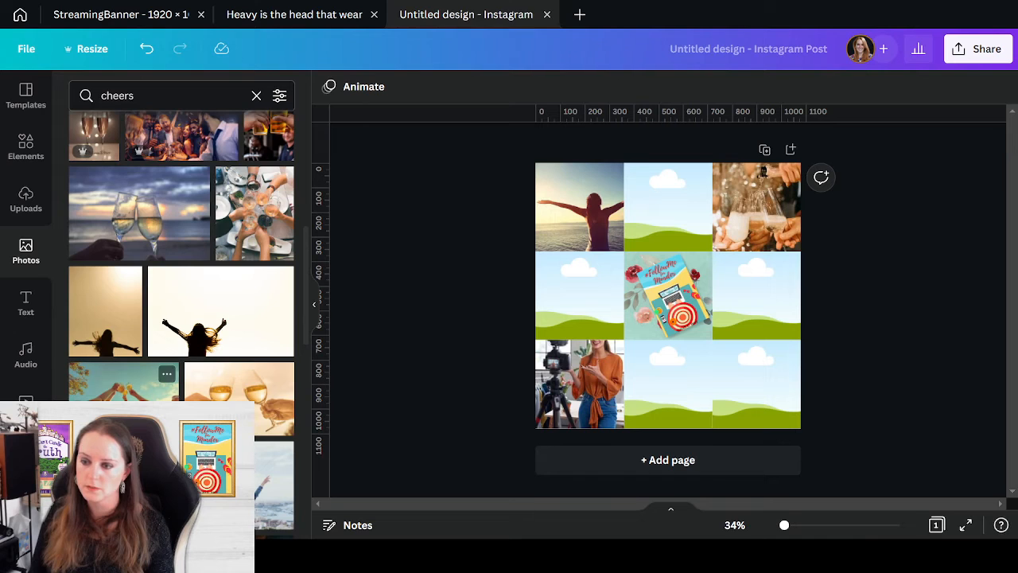
scroll(163, 381, down, 3)
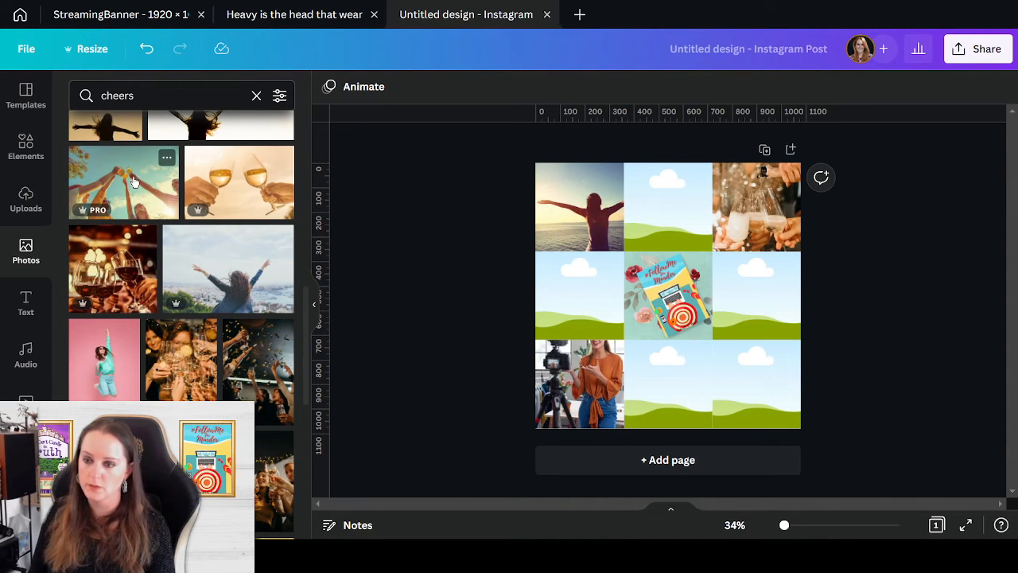
scroll(129, 191, down, 5)
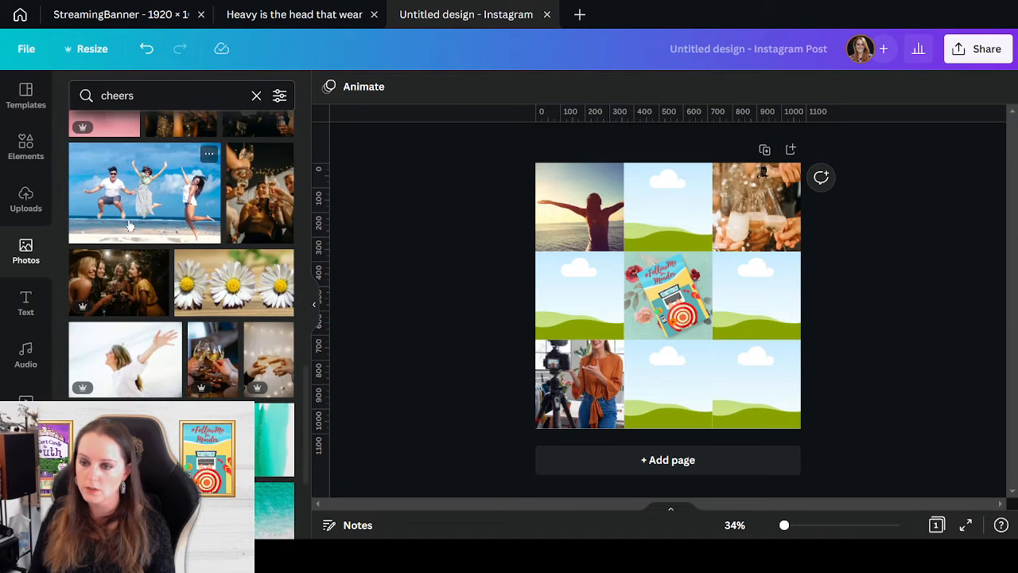
click(157, 97)
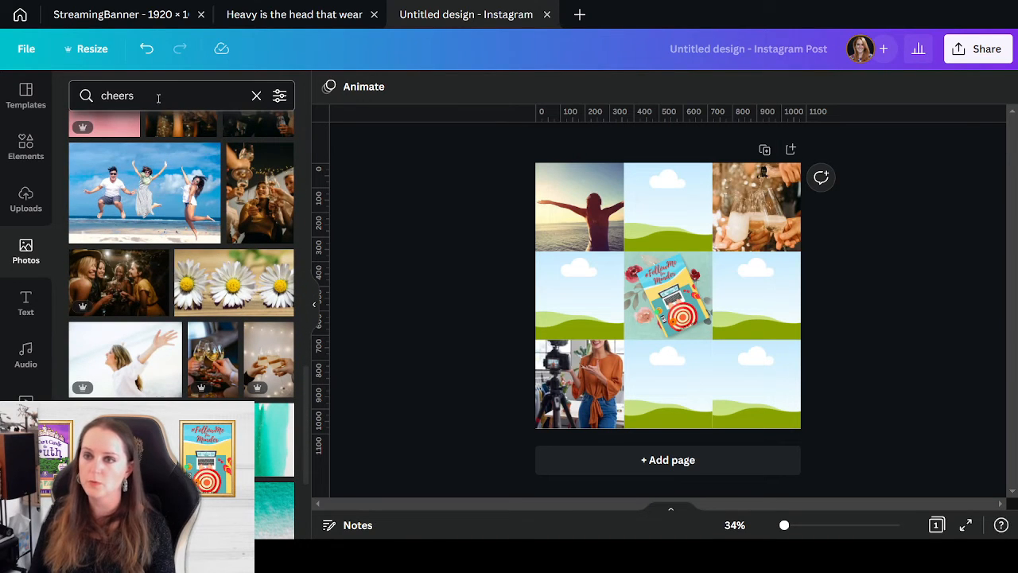
double_click(158, 98)
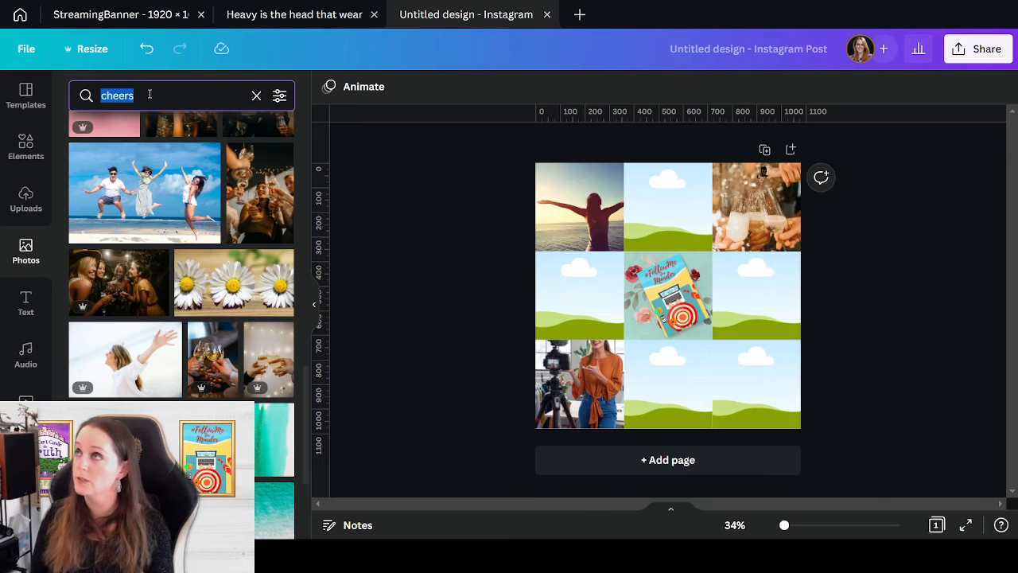
text(mini c)
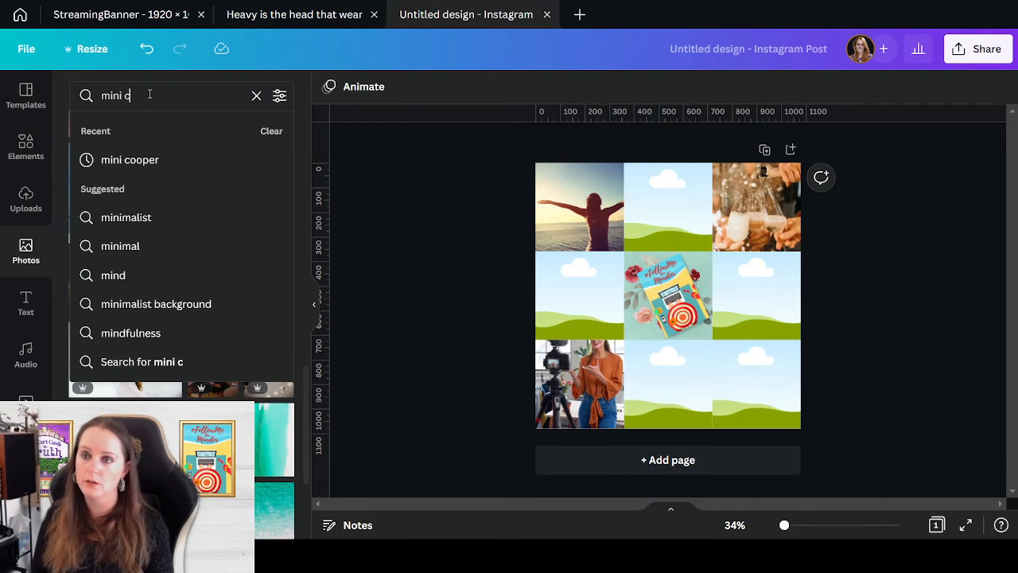
text(ooper)
key(Return)
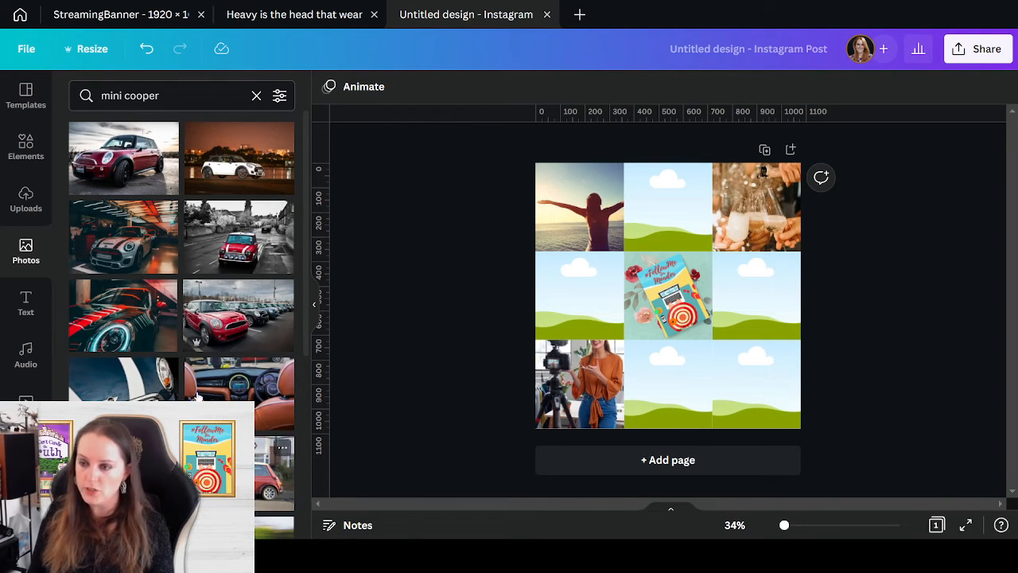
- Place the close-up of the dark blue Mini with white stripes in the grid's top-middle cell and shift its crop to show the headlight
drag(112, 395, 682, 234)
double_click(676, 194)
drag(675, 195, 651, 196)
click(912, 309)
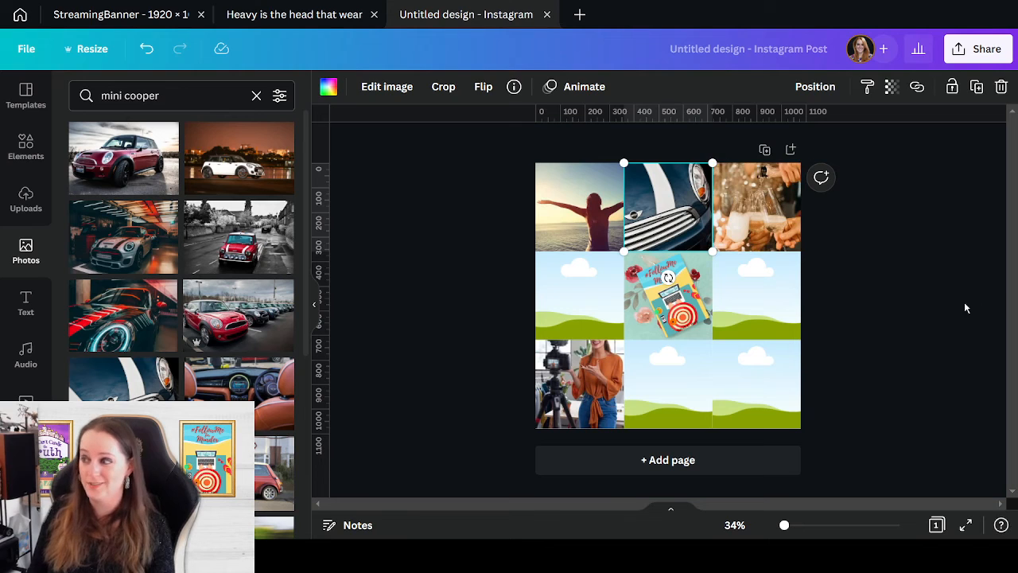
- Recolour the Mini photo green by applying the ColorMix effect Sangria
click(682, 211)
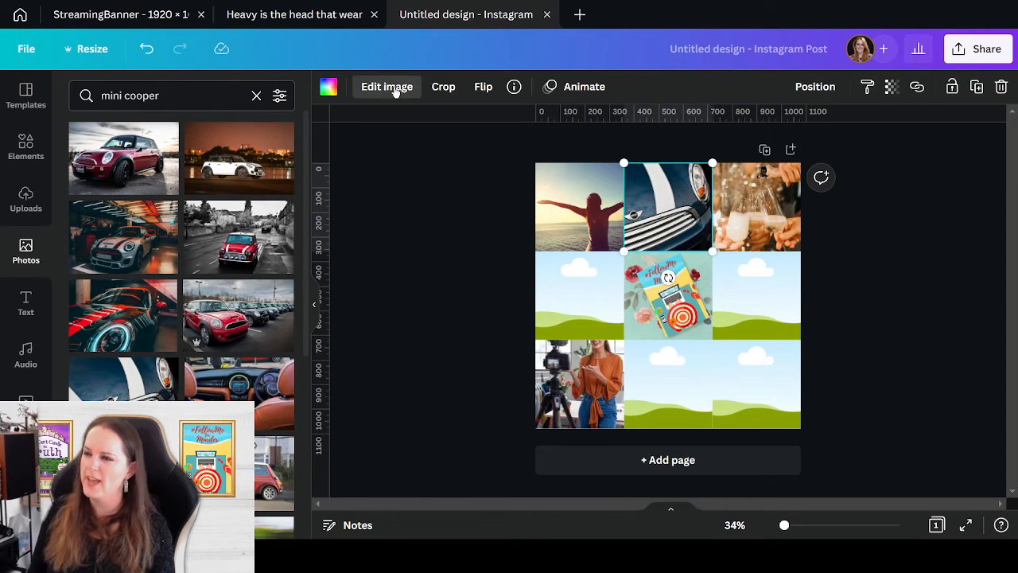
click(390, 88)
scroll(163, 254, down, 15)
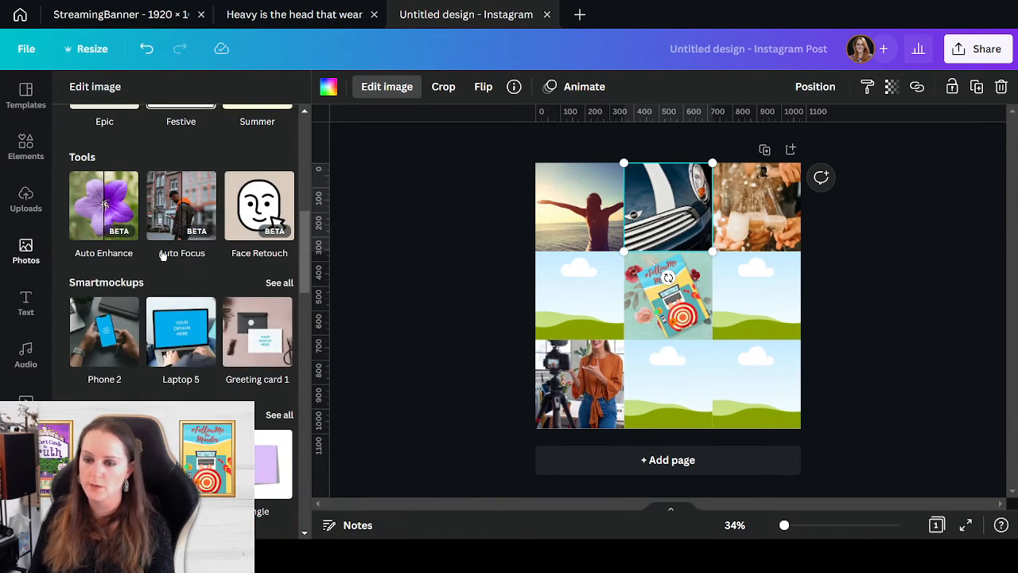
scroll(162, 254, down, 5)
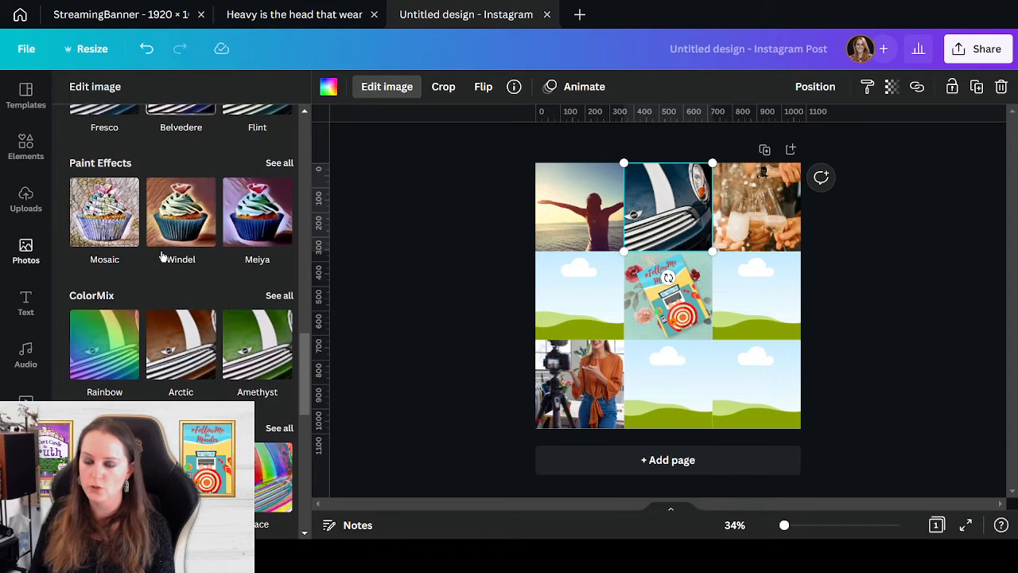
click(279, 295)
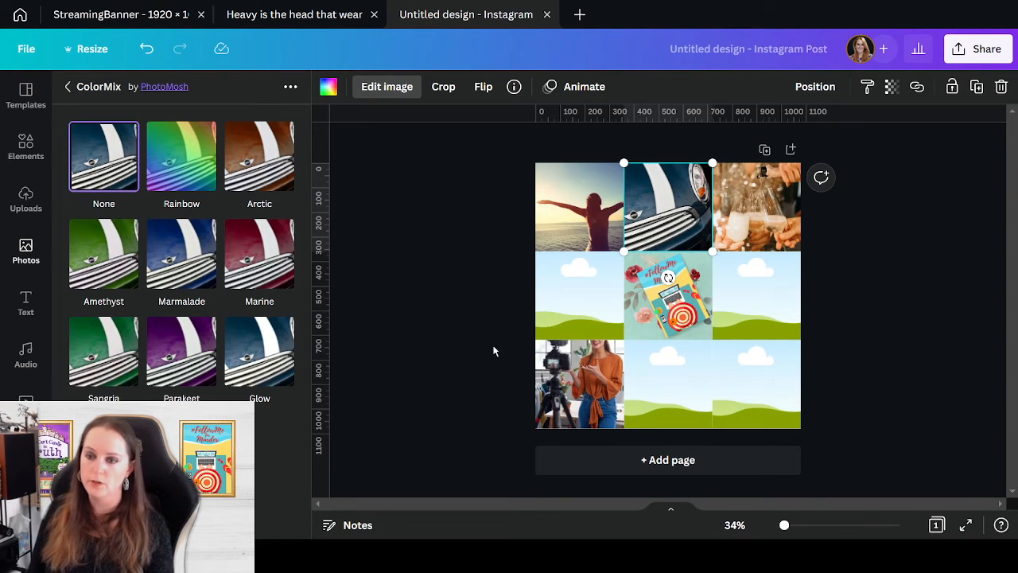
click(103, 342)
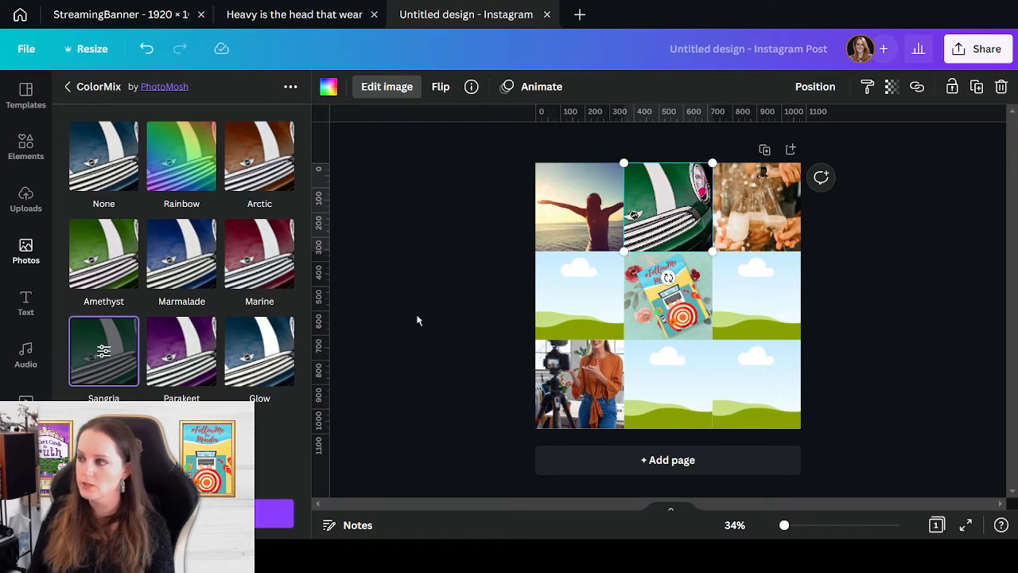
click(181, 513)
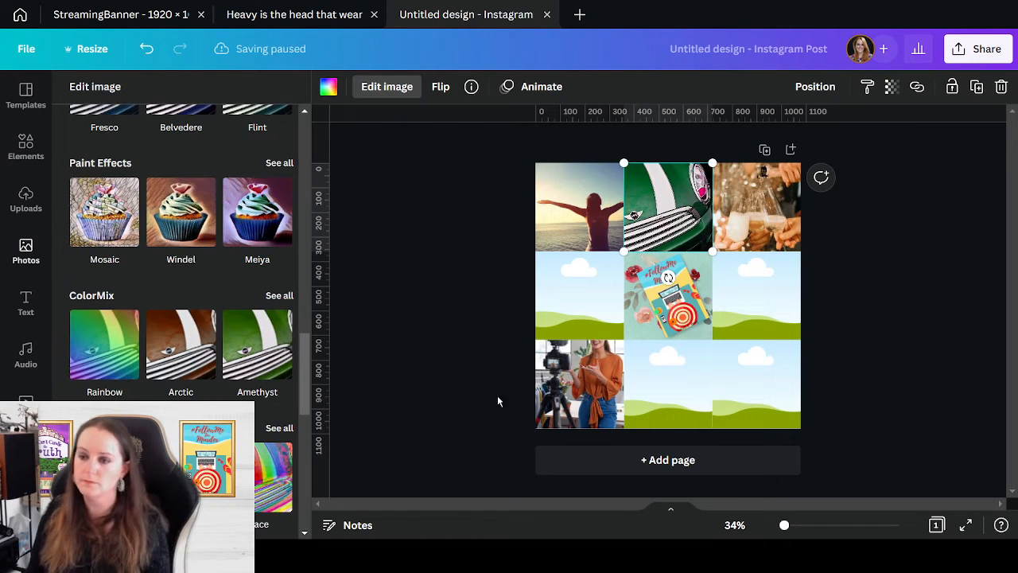
click(423, 239)
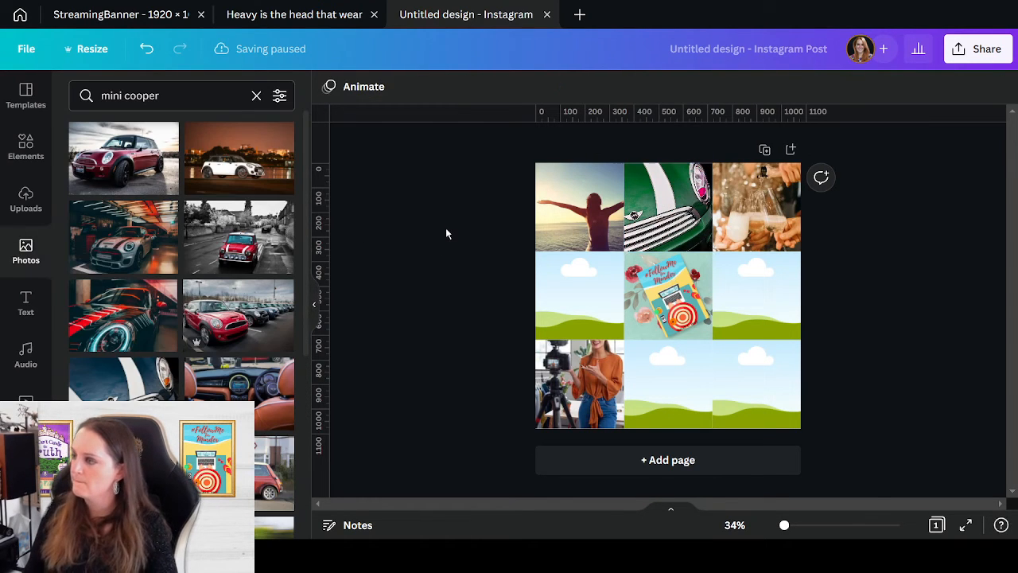
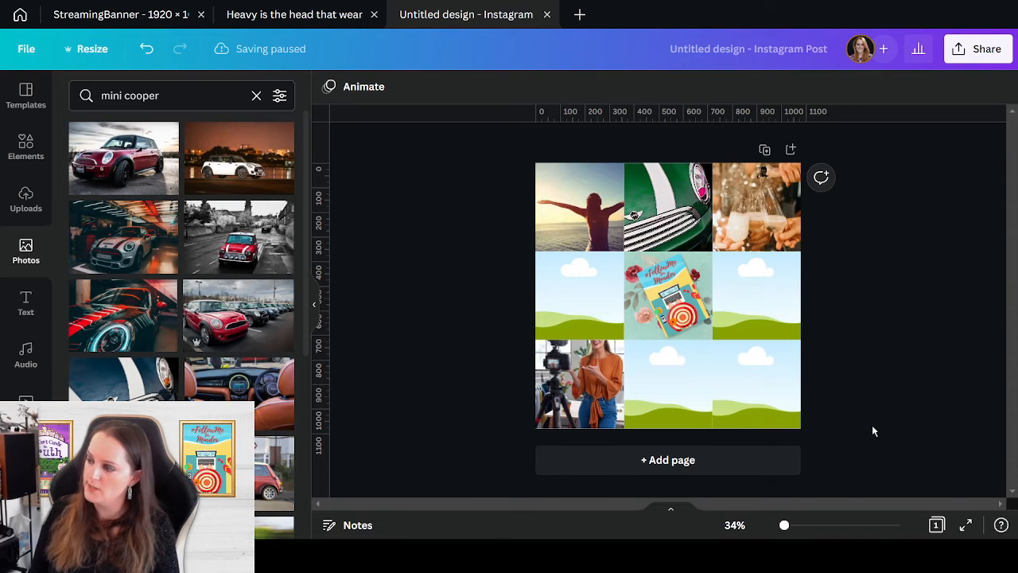
- Search the photos for "social media" and look through the results for a phone picture
triple_click(209, 97)
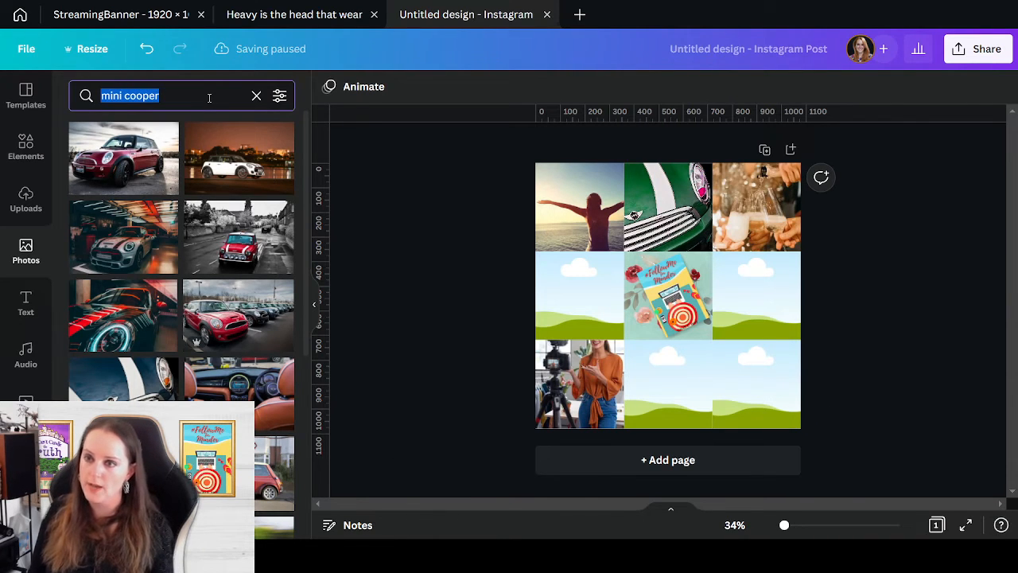
text(social media)
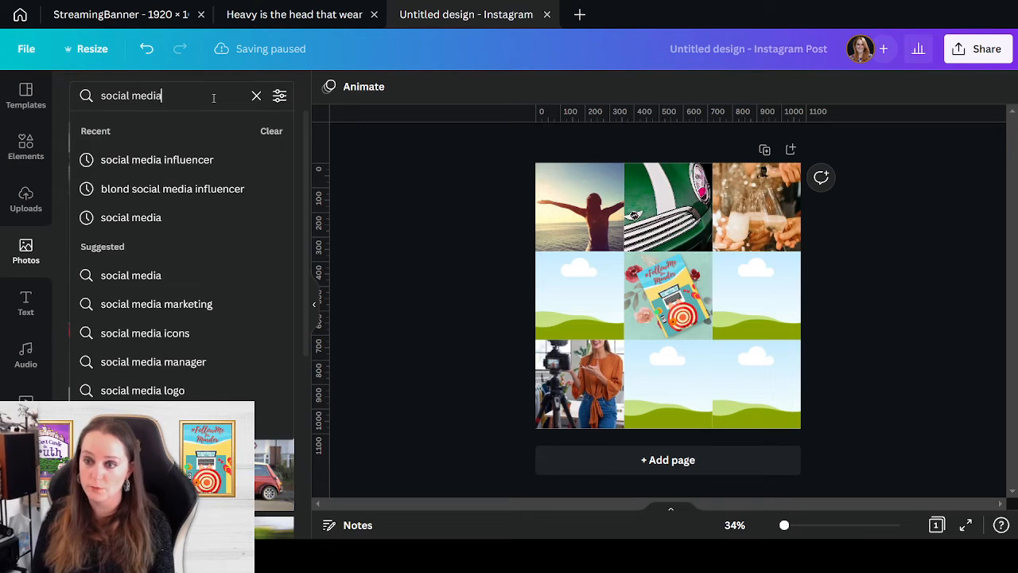
key(Return)
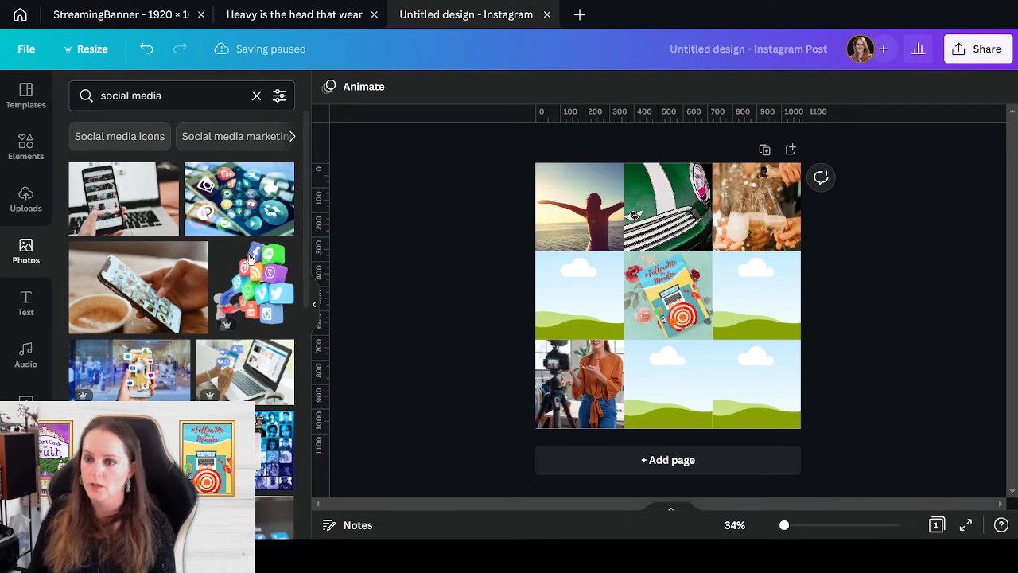
scroll(239, 280, down, 3)
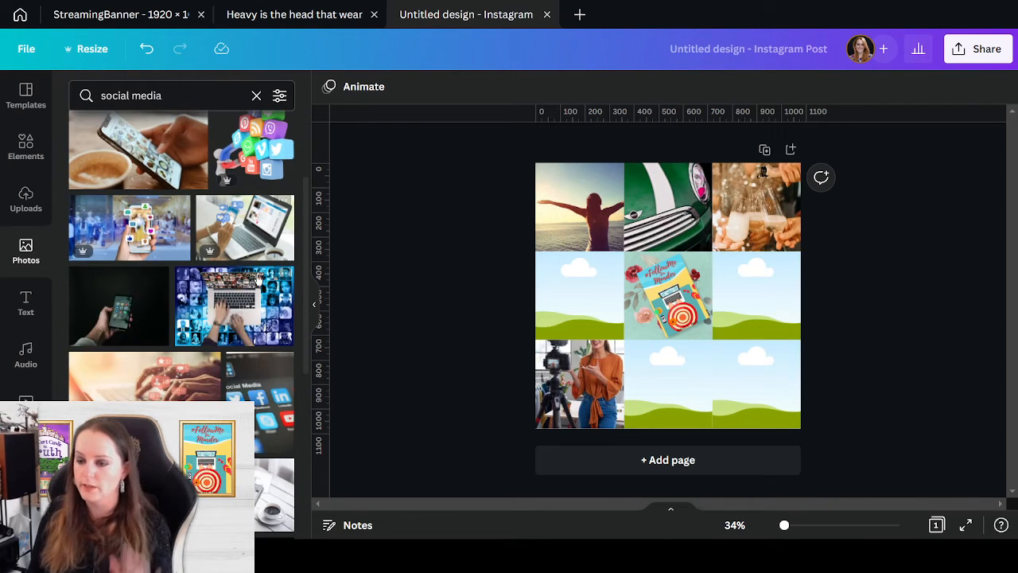
scroll(259, 290, down, 3)
scroll(262, 294, down, 1)
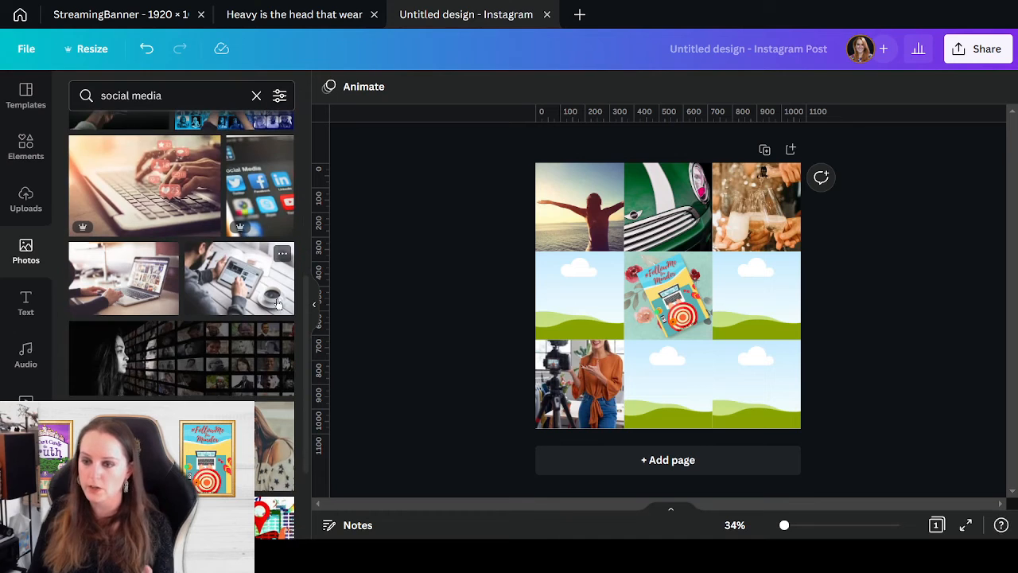
scroll(263, 294, down, 3)
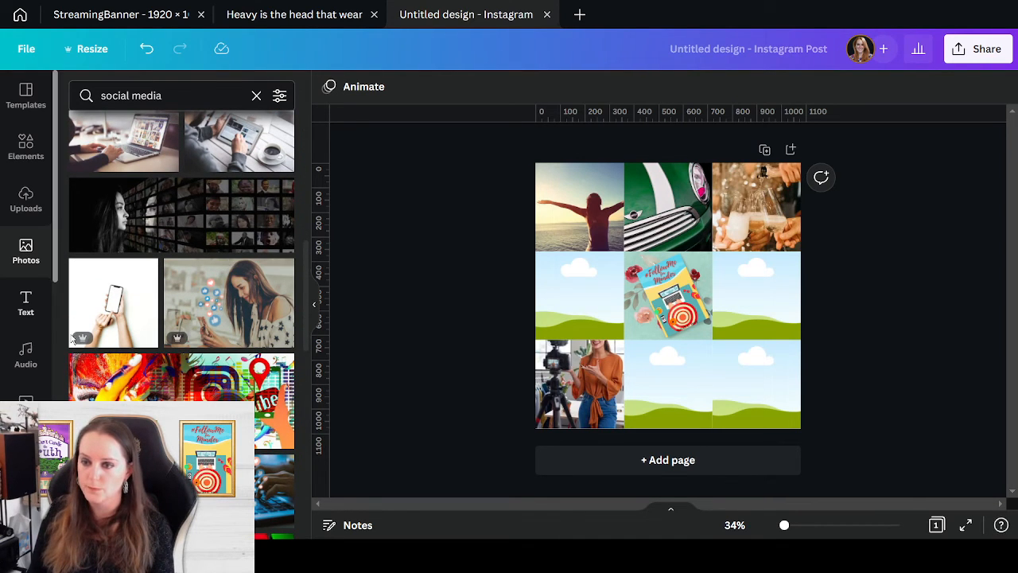
- Place the photo of hands holding a blank-screen phone in the grid's bottom-right cell and enlarge its crop around the phone
drag(102, 304, 767, 386)
double_click(767, 385)
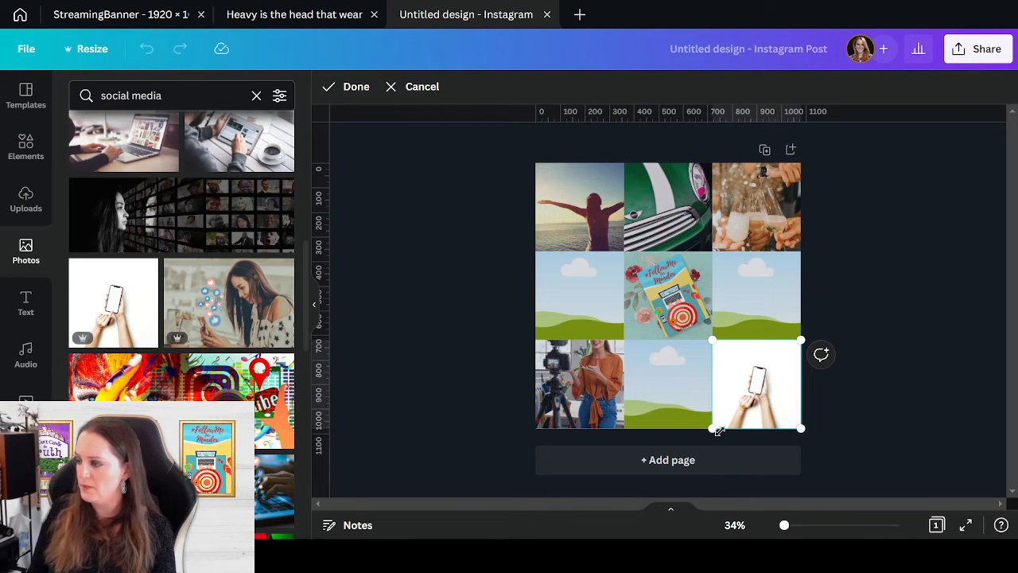
click(916, 345)
double_click(727, 419)
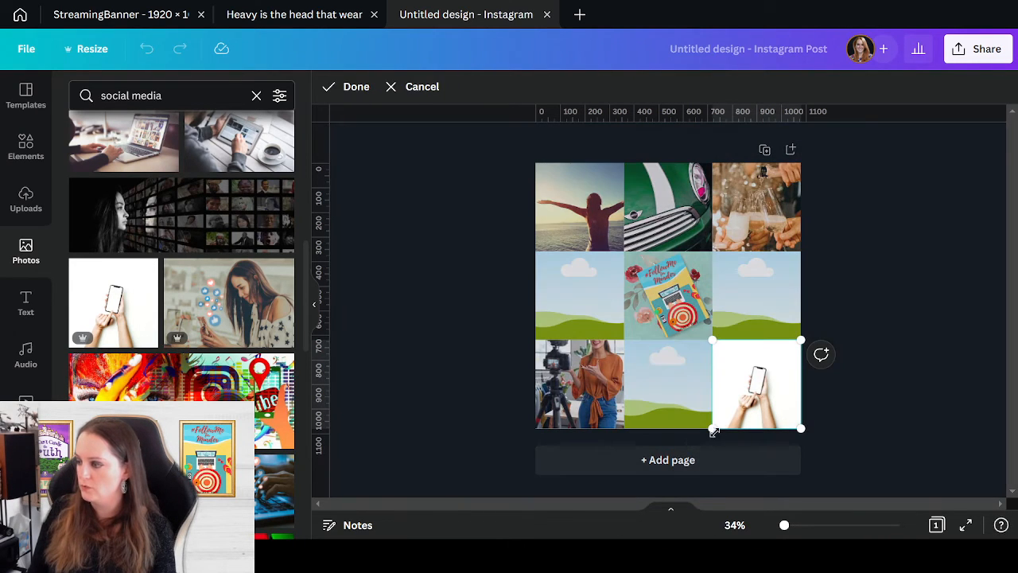
drag(714, 430, 620, 498)
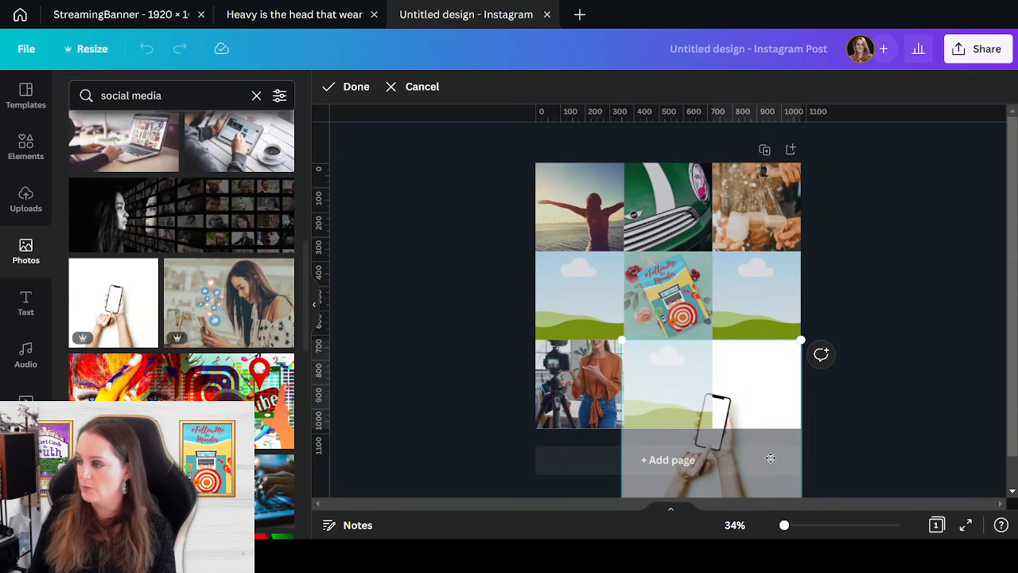
drag(769, 458, 804, 417)
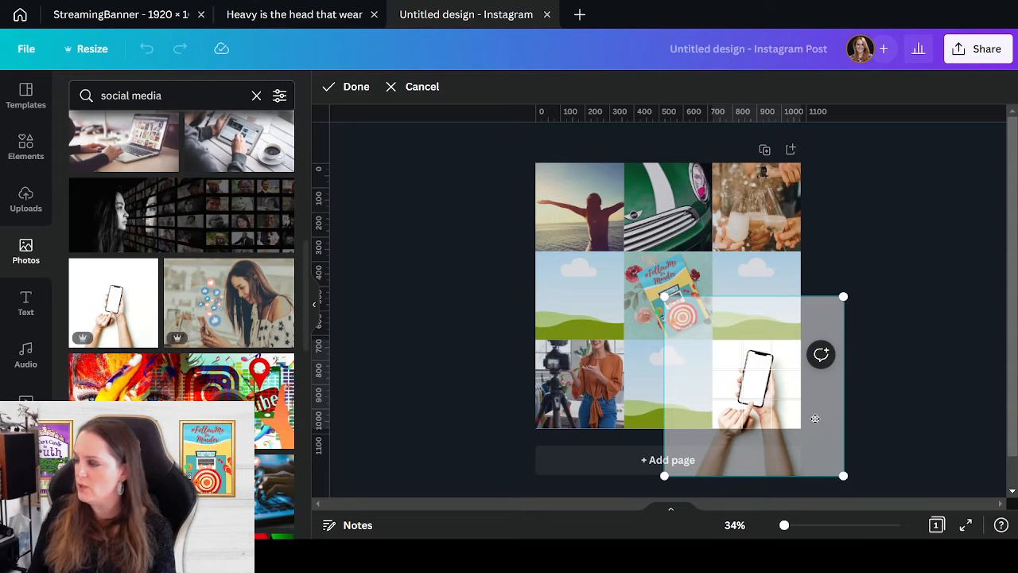
click(925, 404)
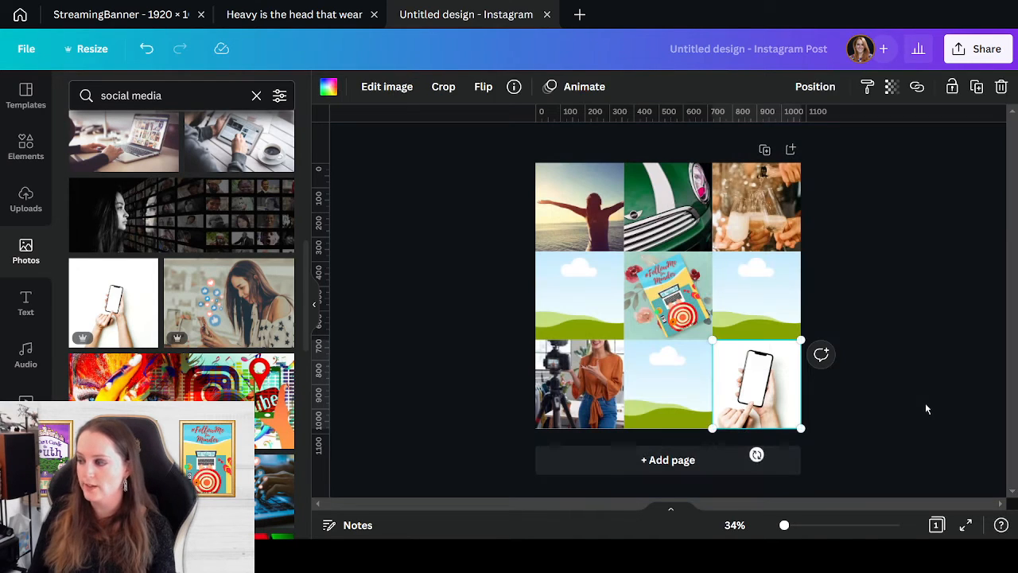
click(924, 403)
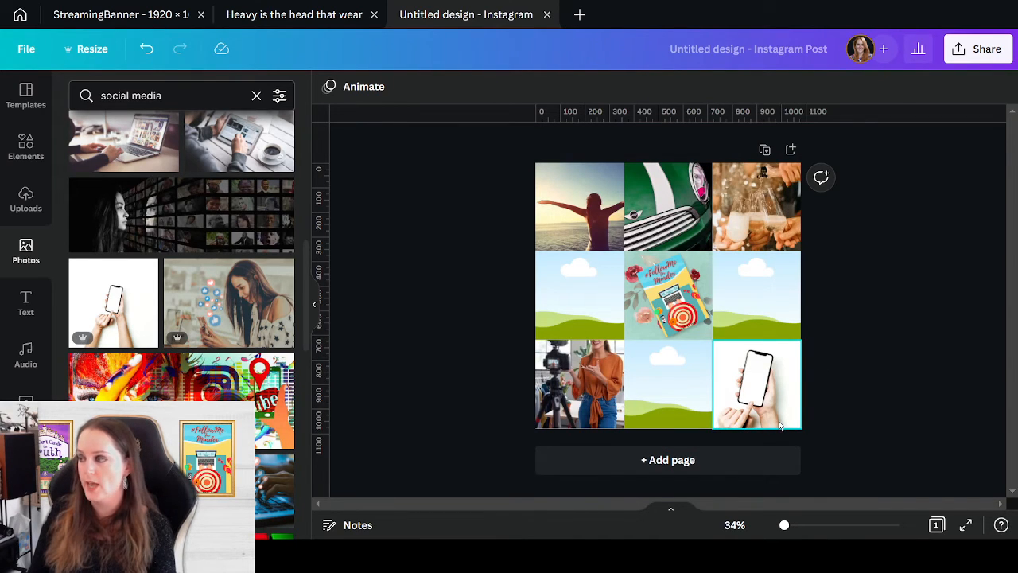
- Search the elements for "skull and crossbones" and look through the graphics results
click(39, 153)
click(142, 97)
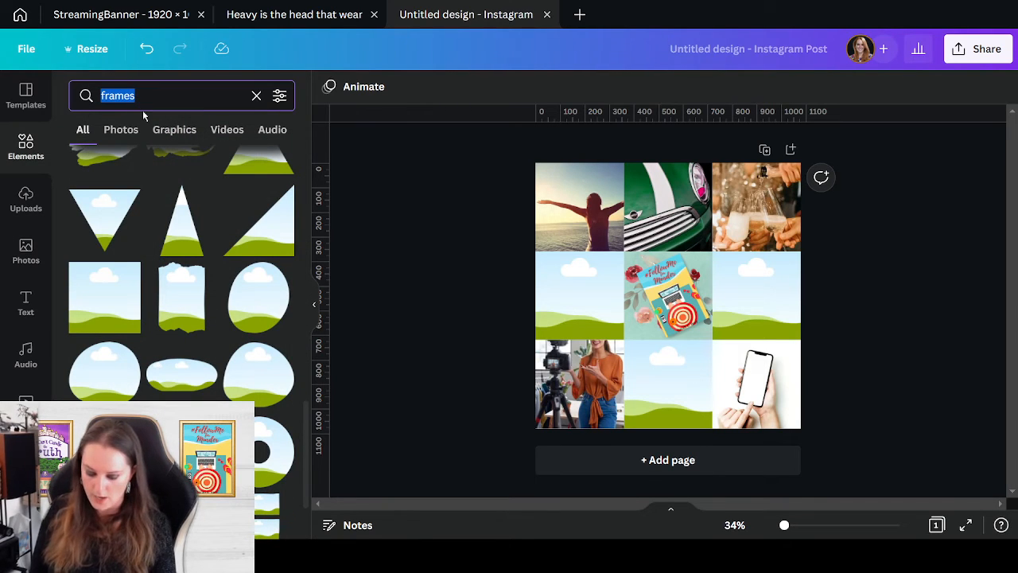
text(skul)
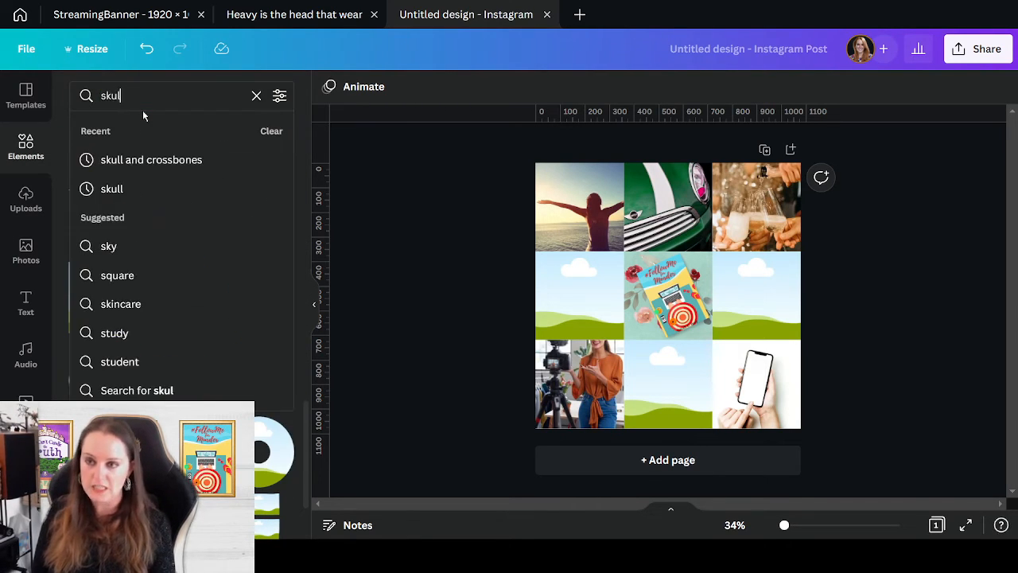
text(l)
click(227, 163)
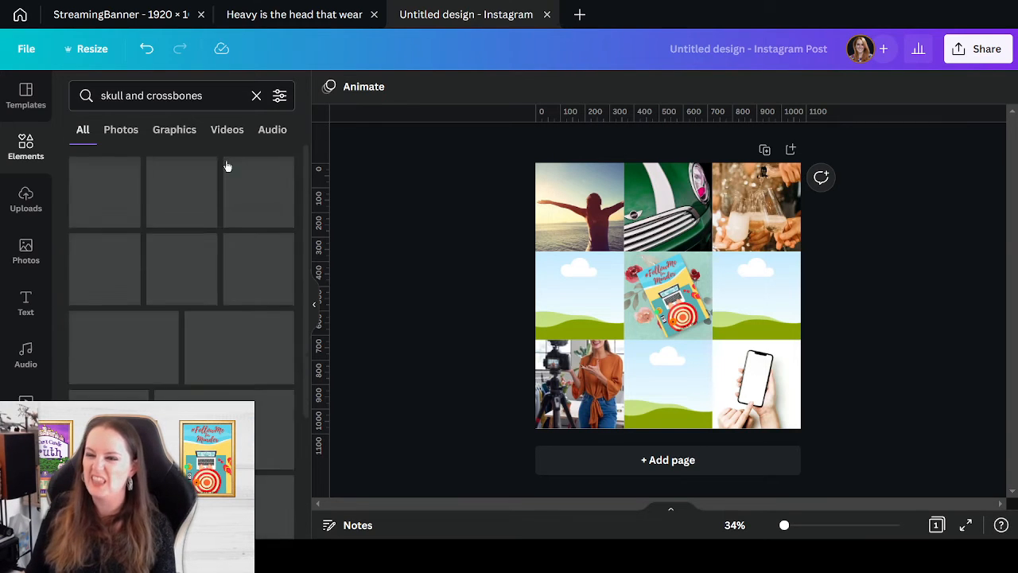
click(183, 132)
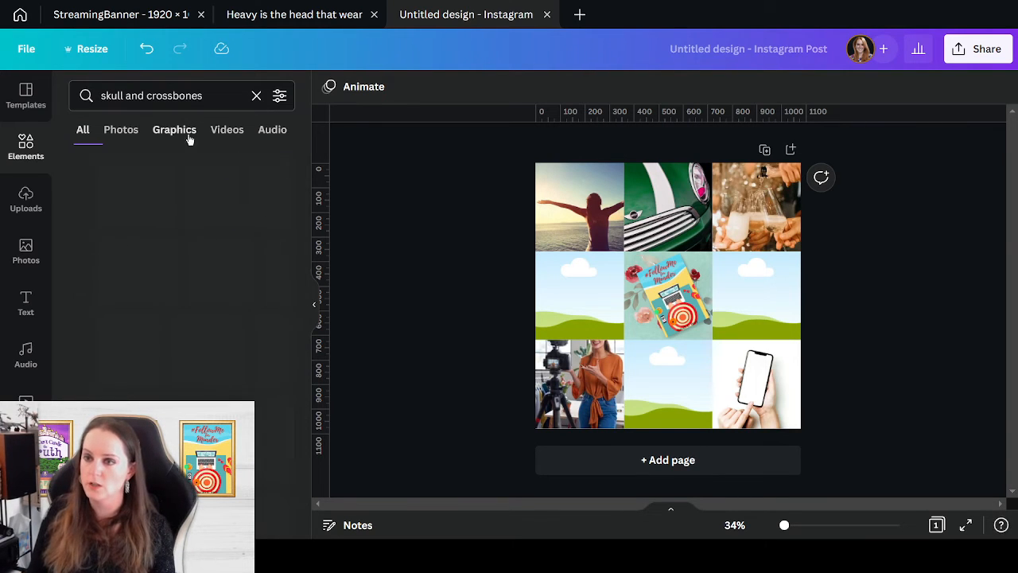
scroll(252, 225, down, 1)
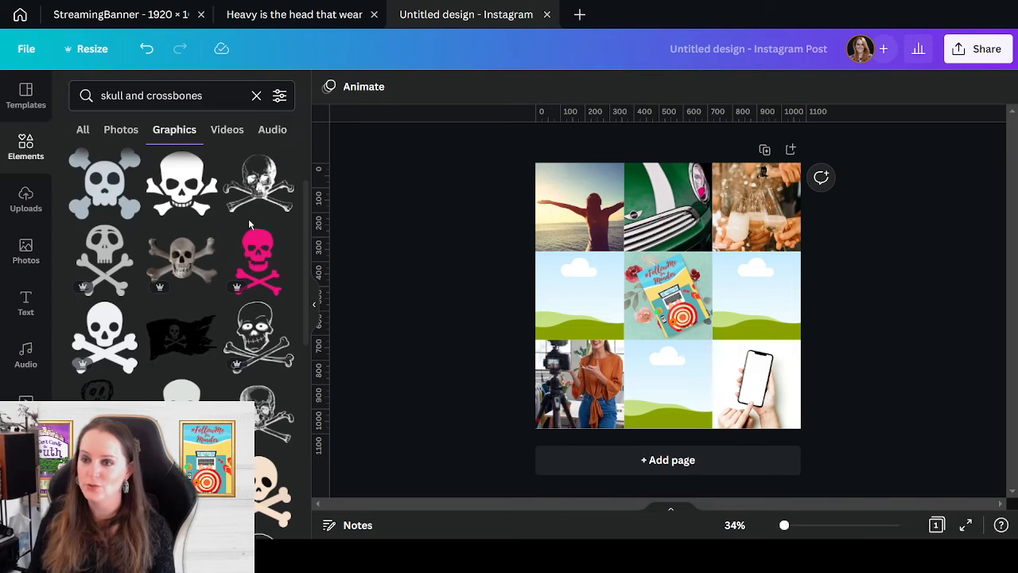
scroll(249, 225, down, 5)
scroll(221, 209, down, 5)
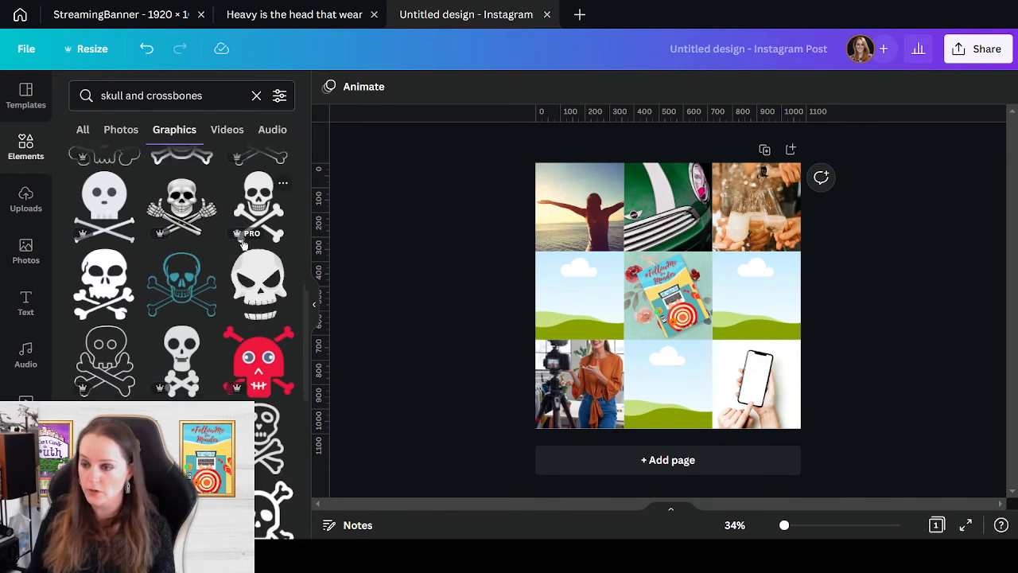
scroll(254, 230, down, 3)
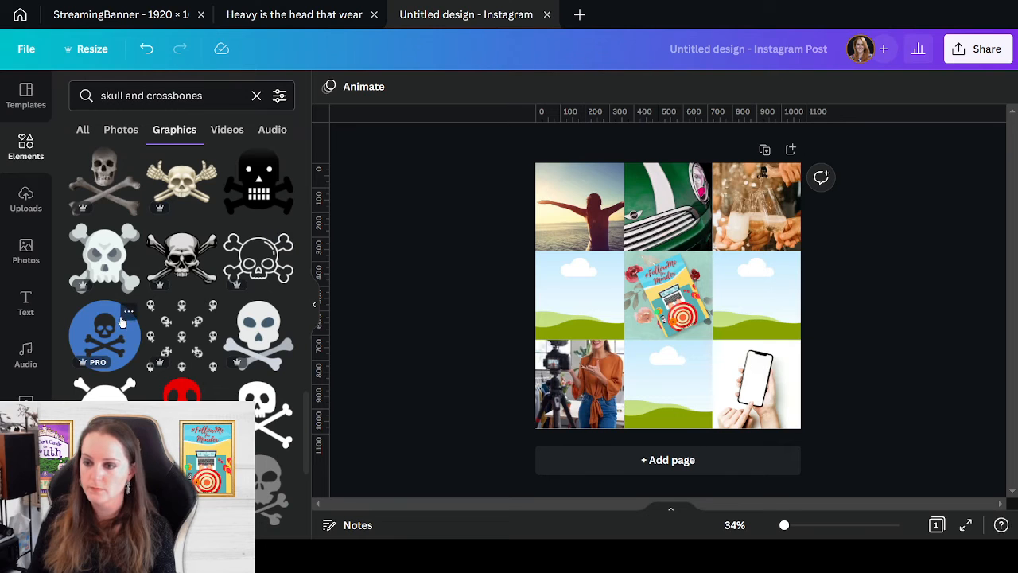
- Add the blue circle skull-and-crossbones graphic and shrink it to fit over the phone's screen in the bottom-right cell
click(282, 235)
click(97, 335)
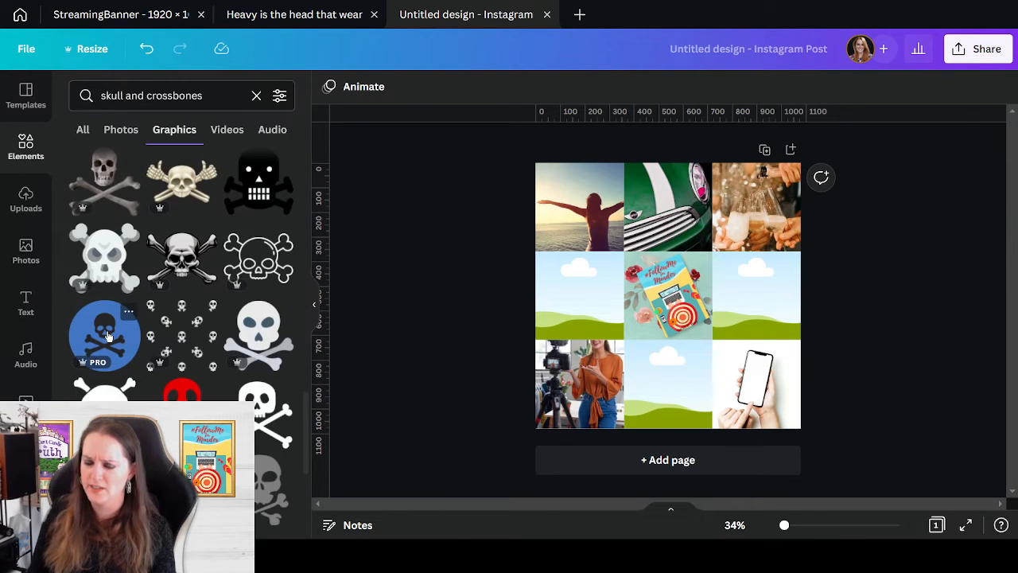
click(102, 335)
drag(673, 301, 749, 365)
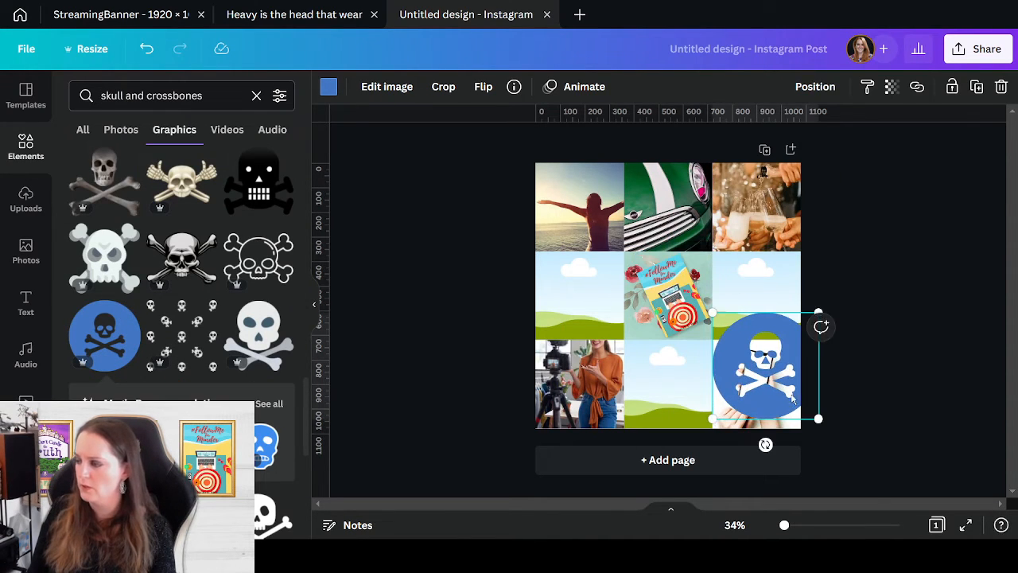
drag(818, 418, 761, 384)
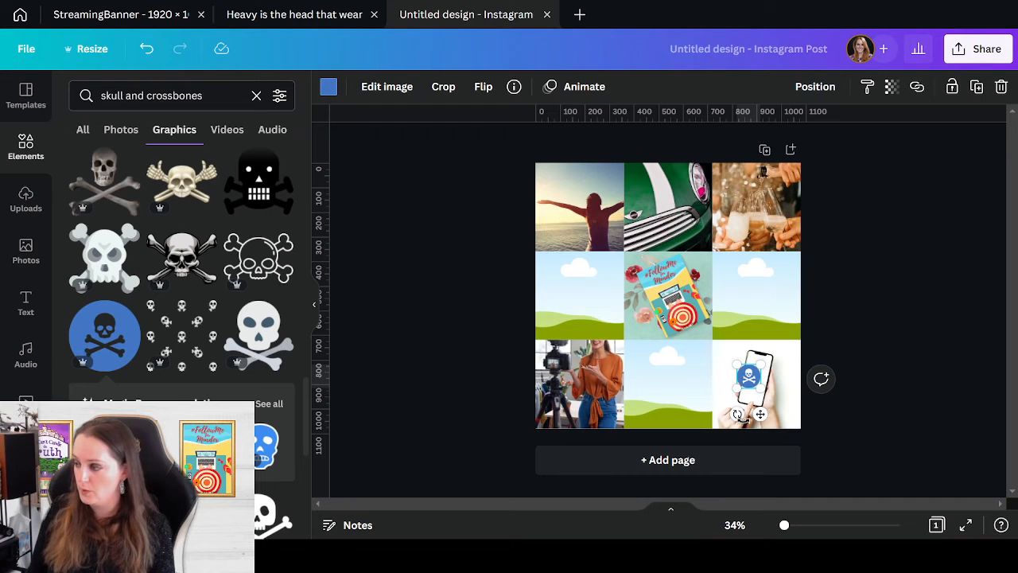
- Rotate the skull graphic to match the phone's tilt and centre it on the phone's screen
drag(749, 420, 734, 417)
mouse_move(754, 382)
mouse_down()
mouse_move(762, 394)
mouse_move(754, 384)
mouse_up()
click(881, 364)
click(782, 398)
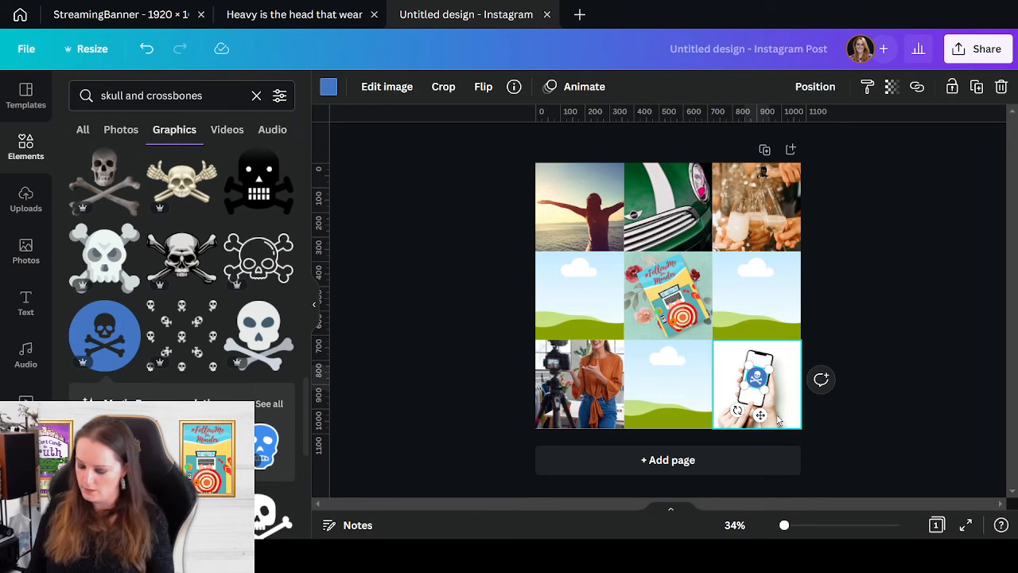
click(877, 431)
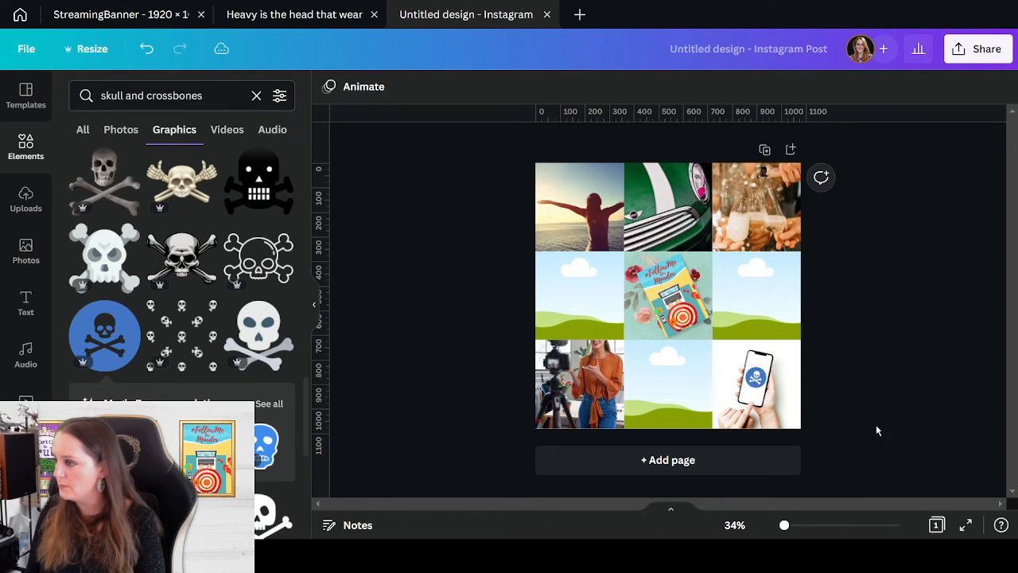
click(758, 379)
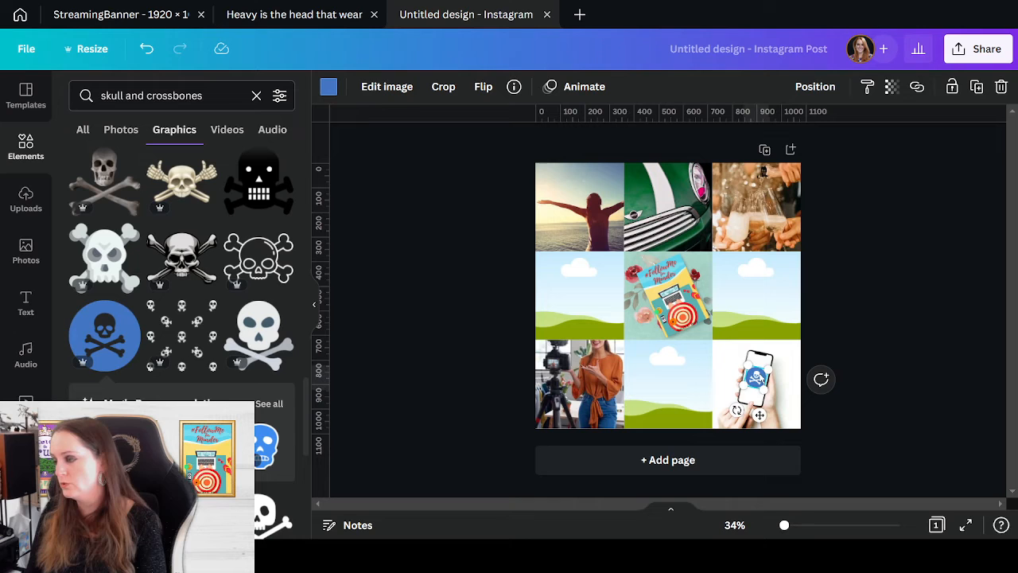
click(374, 89)
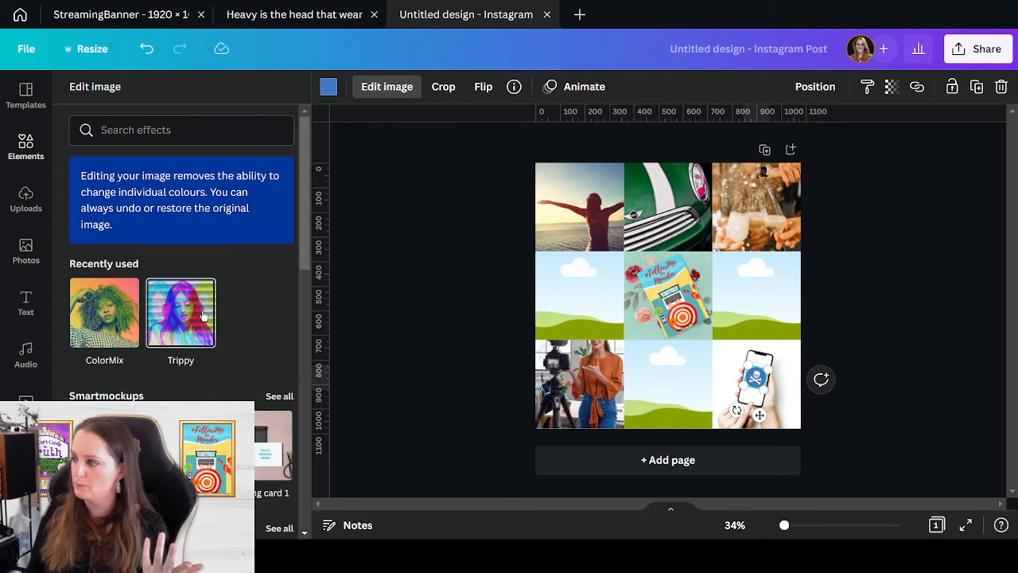
scroll(202, 314, down, 3)
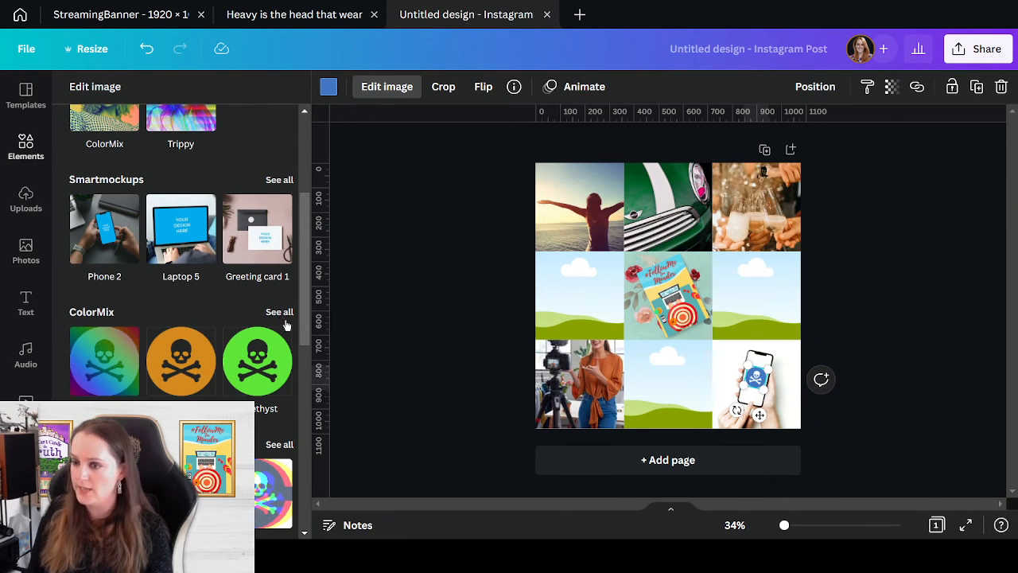
click(329, 86)
click(869, 378)
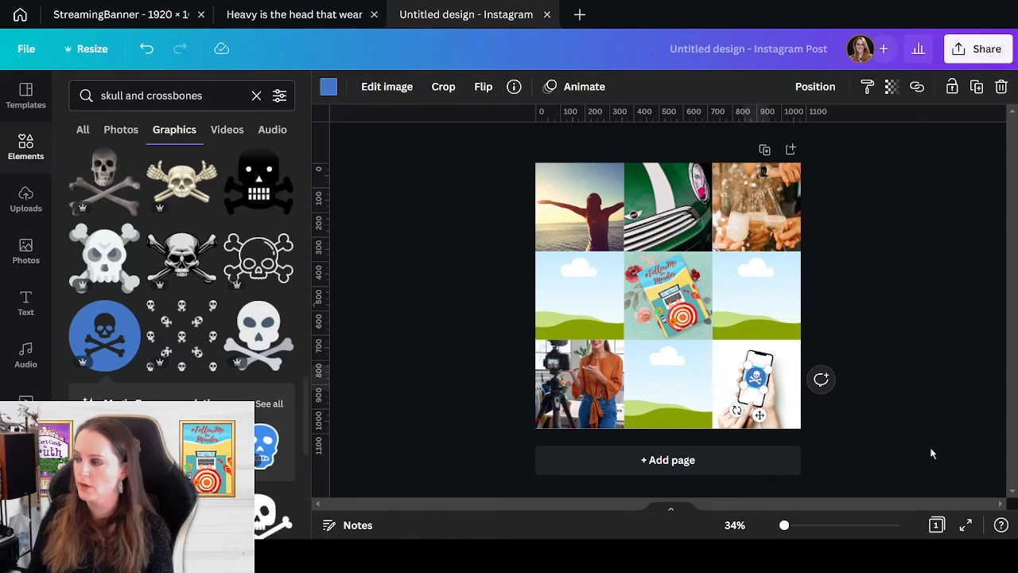
click(866, 473)
- Recolour the skull graphic's circle with the red from the book cover's photo colours
click(761, 382)
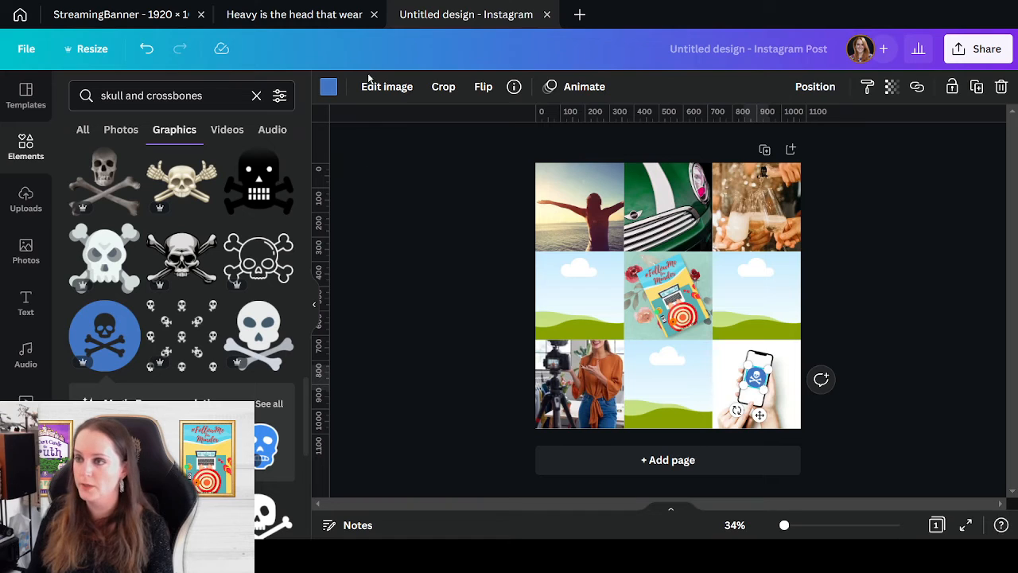
click(328, 88)
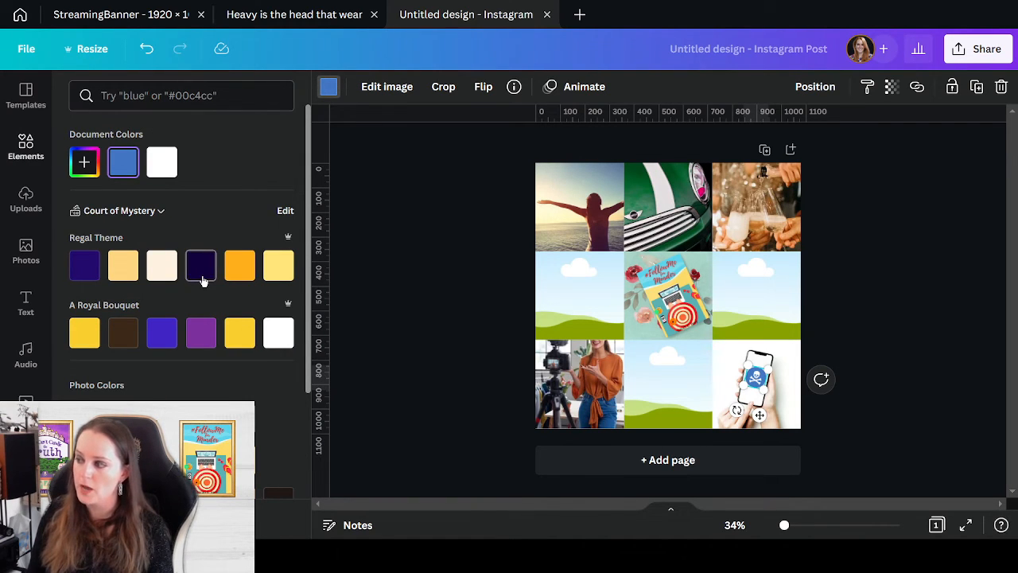
scroll(201, 385, down, 1)
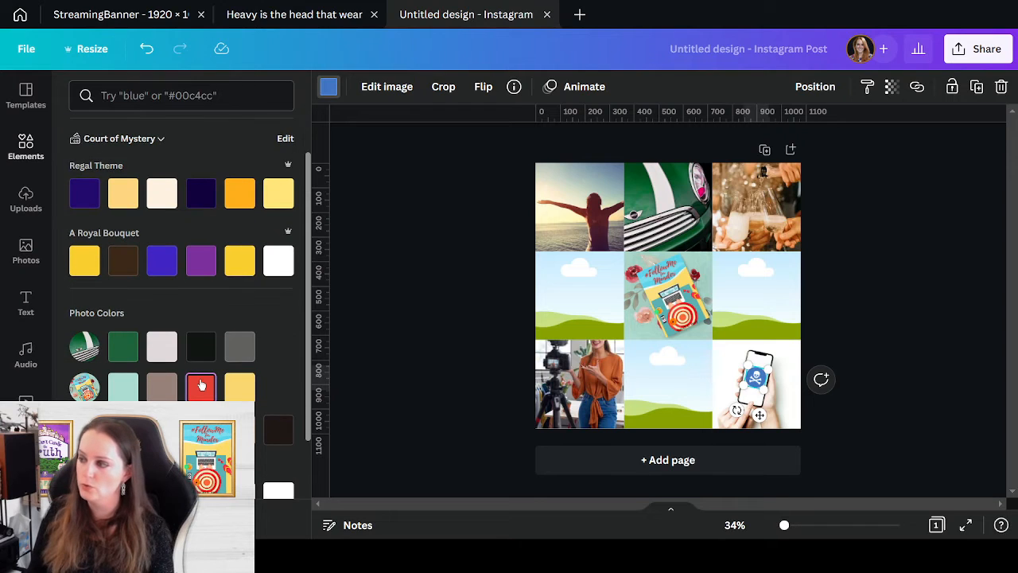
click(202, 385)
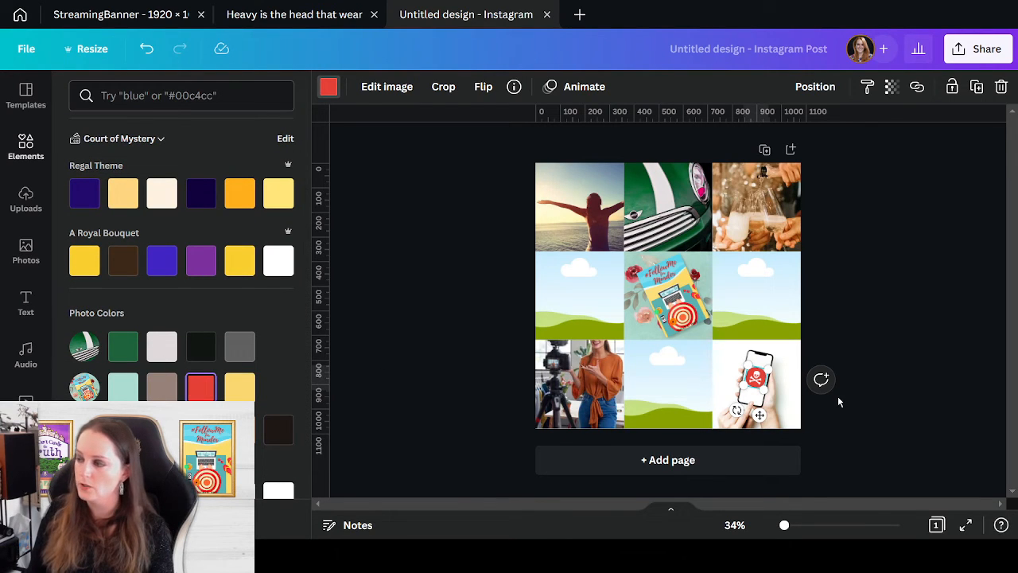
click(945, 402)
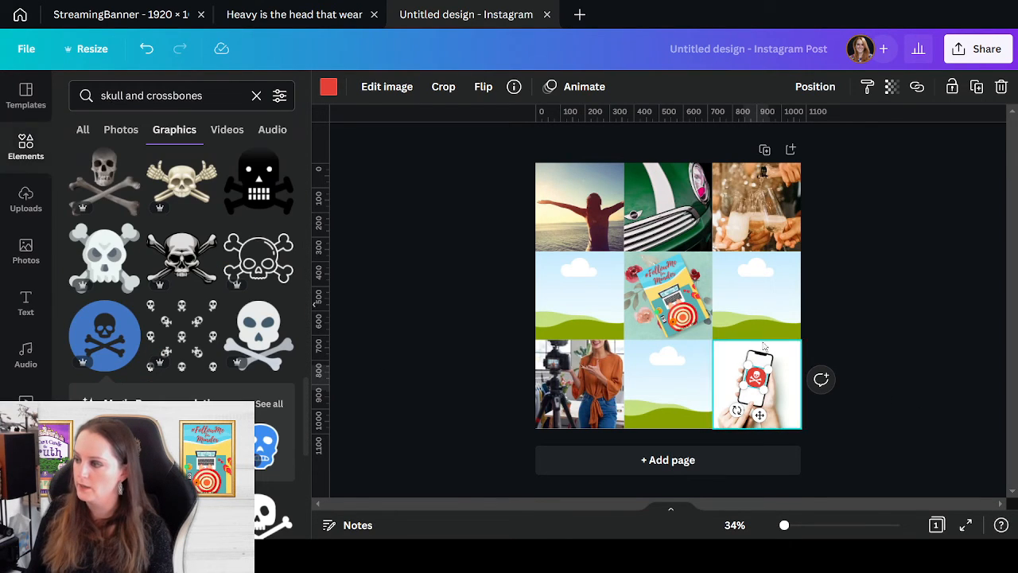
click(914, 320)
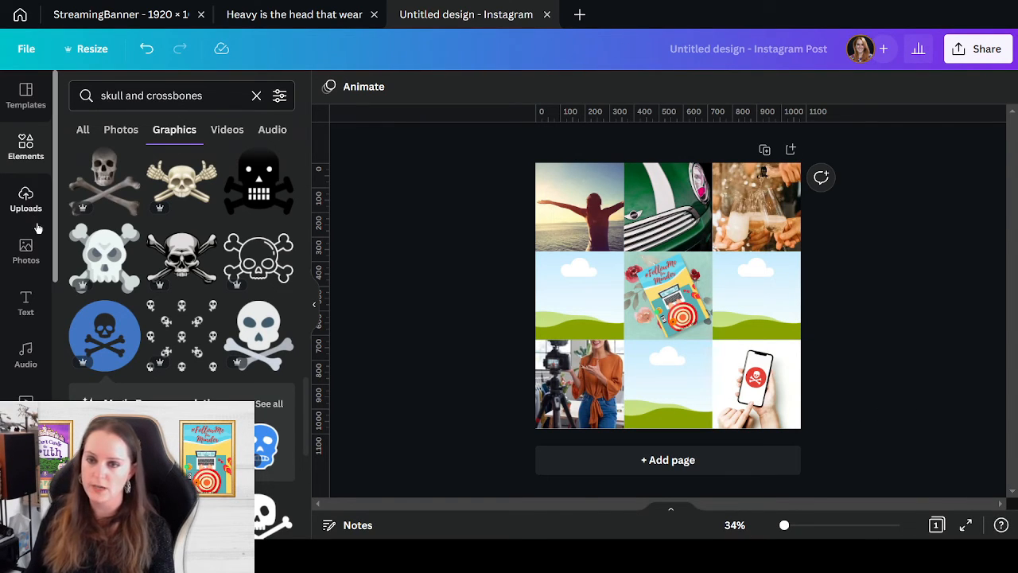
- Search the stock photos for "crime scene"
click(27, 253)
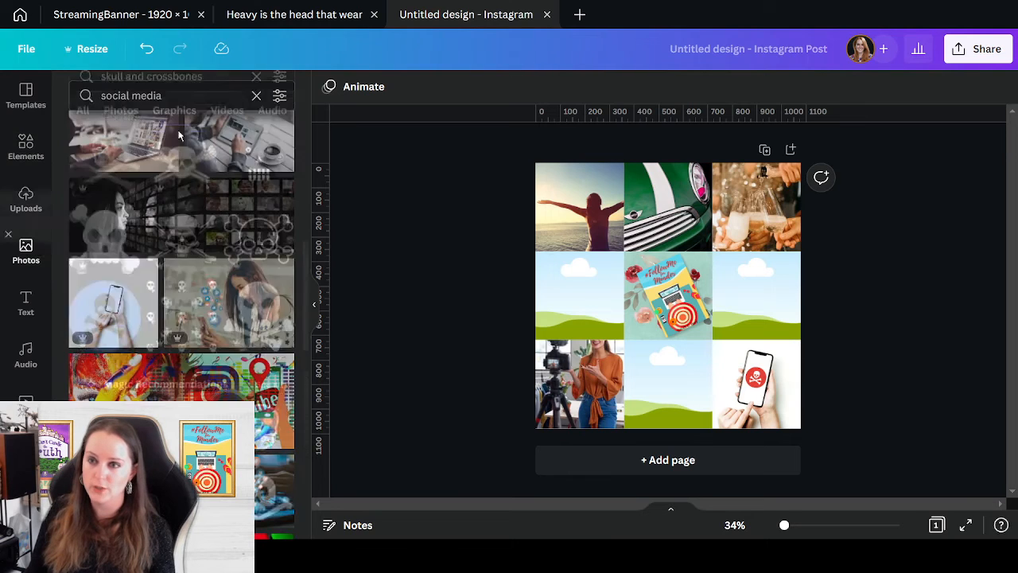
triple_click(181, 95)
text(cri)
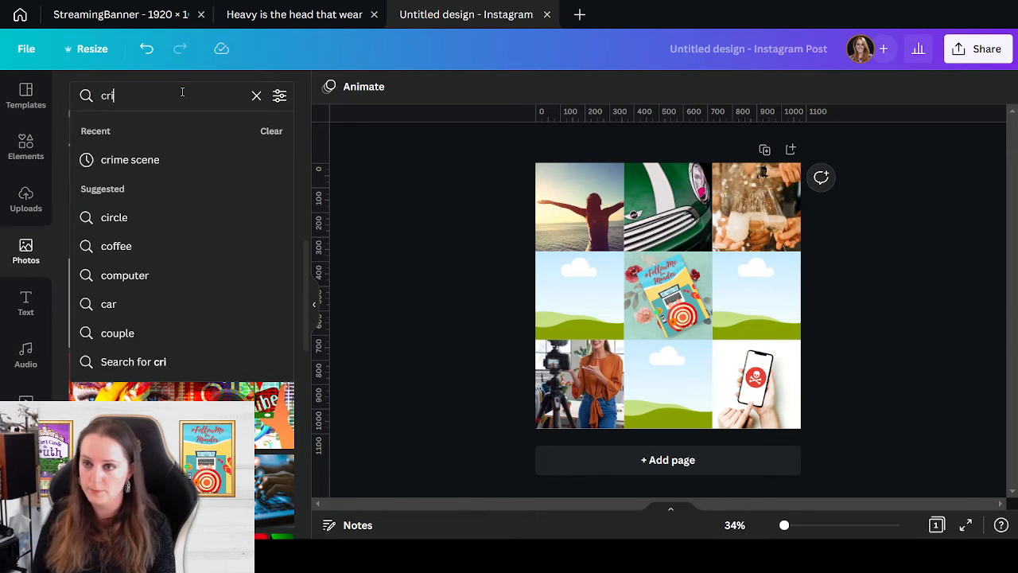
text(me scene)
key(Return)
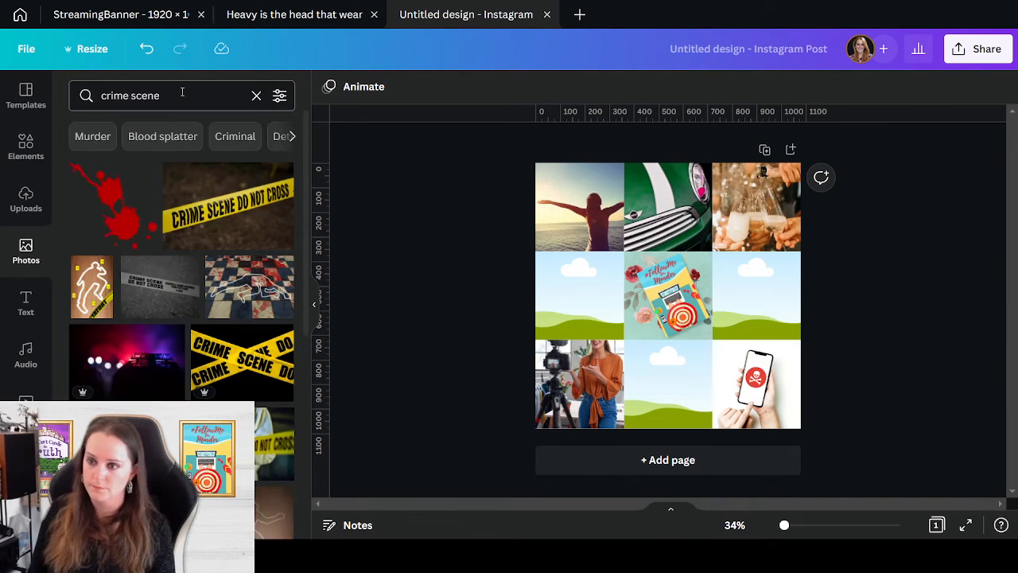
- Fill the empty bottom-middle cell with the photo of blurred red and blue lights behind yellow "DO NOT CROSS" tape
scroll(176, 355, down, 1)
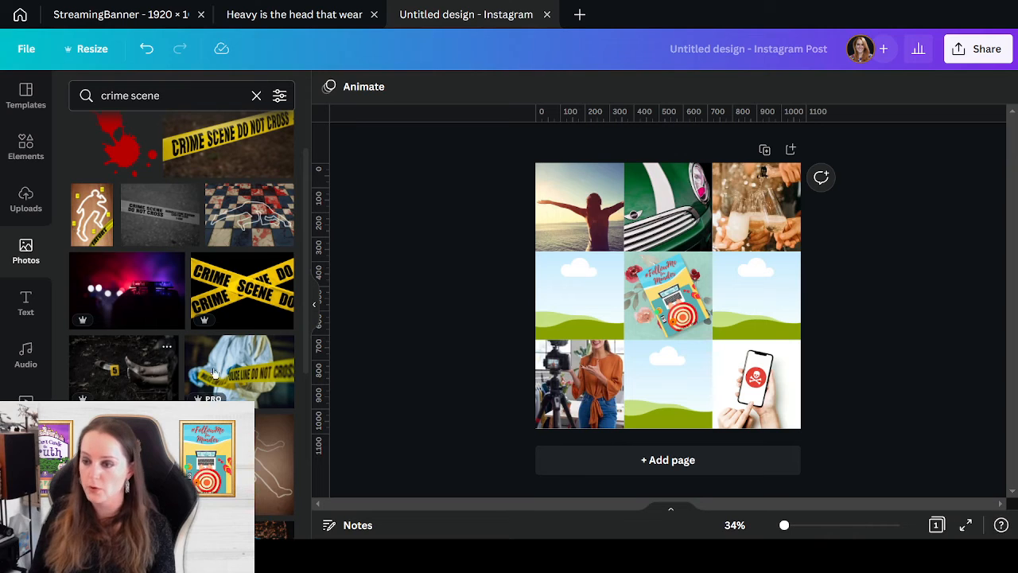
scroll(225, 347, down, 4)
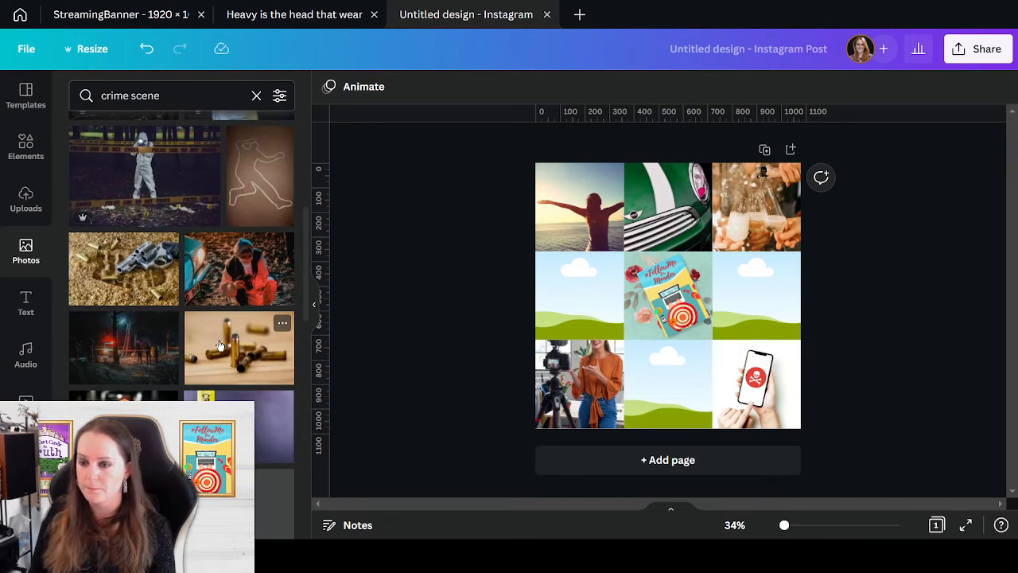
scroll(219, 341, down, 2)
scroll(219, 340, down, 1)
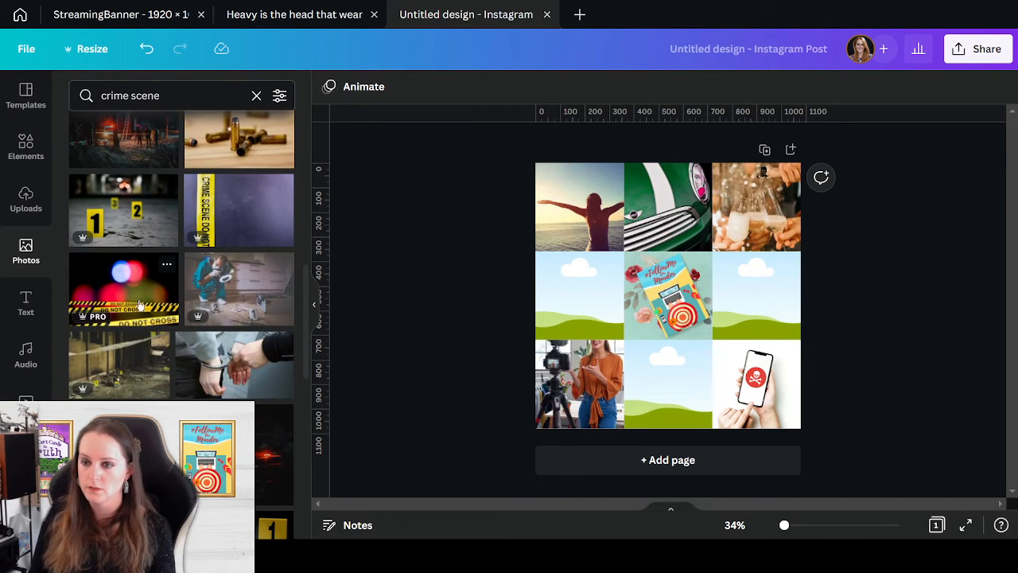
drag(131, 306, 669, 376)
double_click(672, 398)
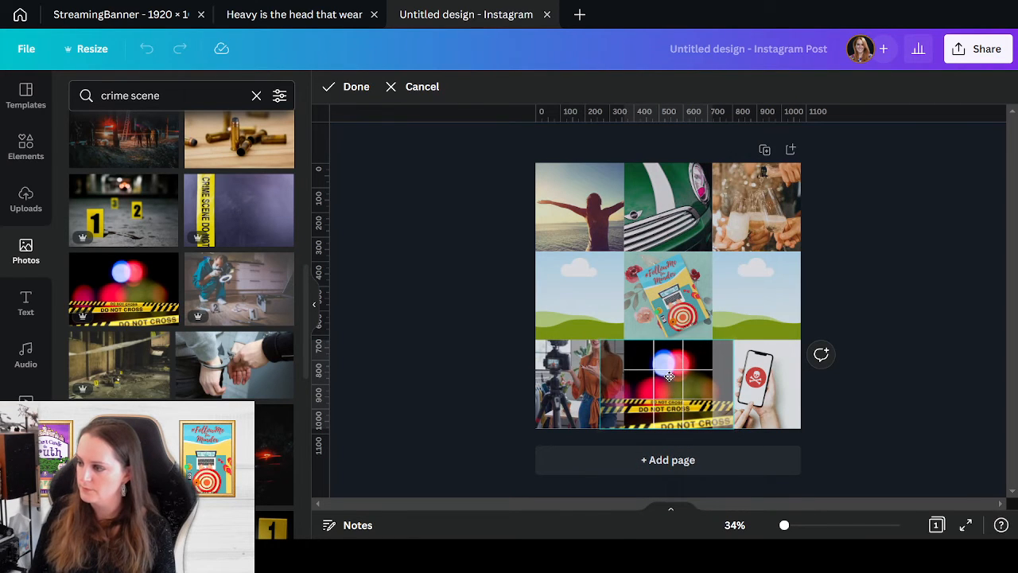
click(445, 344)
- Replace the bottom-middle cell's photo with the single yellow "CRIME SCENE DO NOT CROSS" tape on a black background
scroll(165, 282, down, 3)
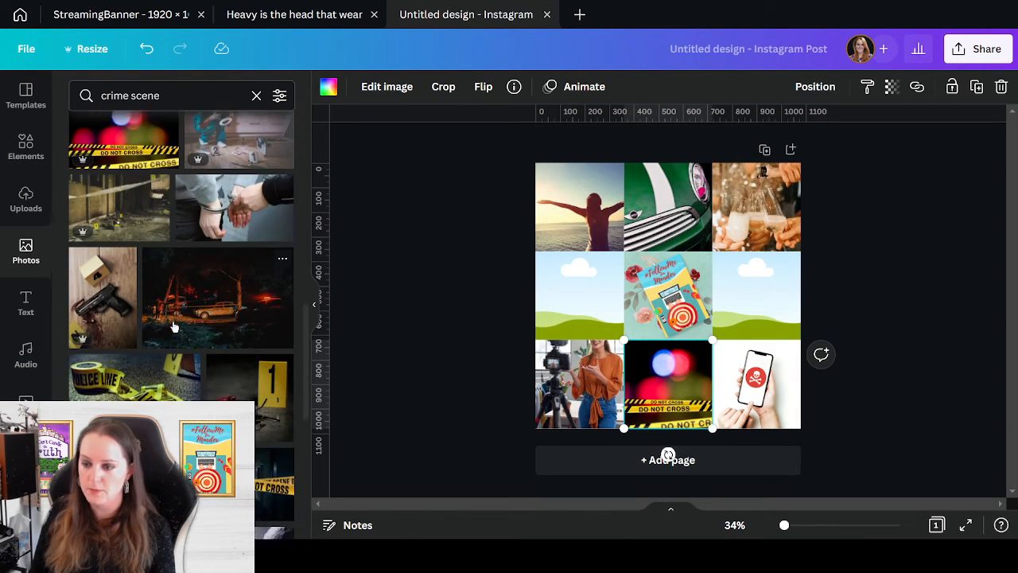
scroll(243, 239, down, 3)
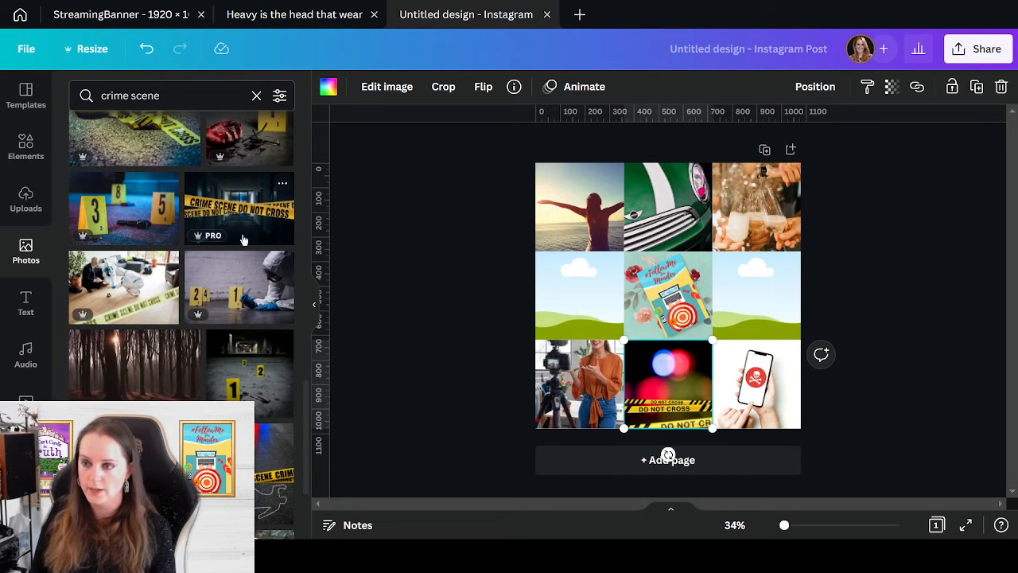
scroll(185, 317, down, 5)
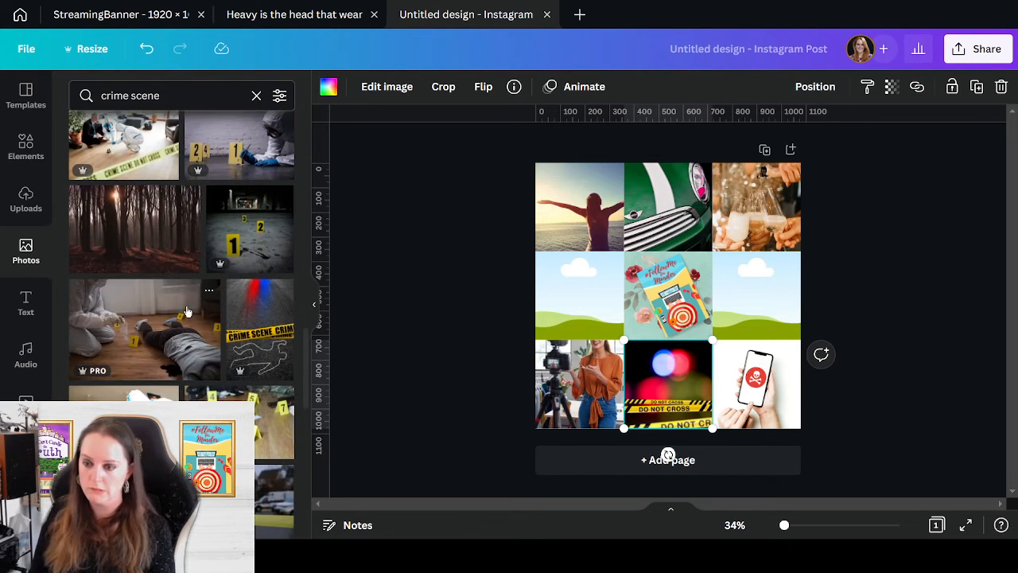
scroll(195, 330, down, 2)
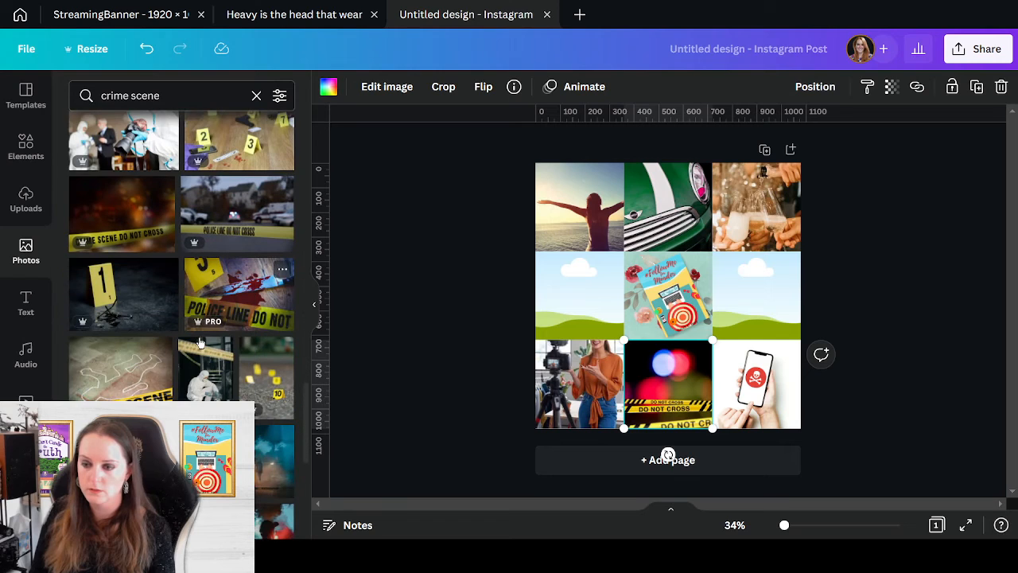
scroll(200, 342, down, 2)
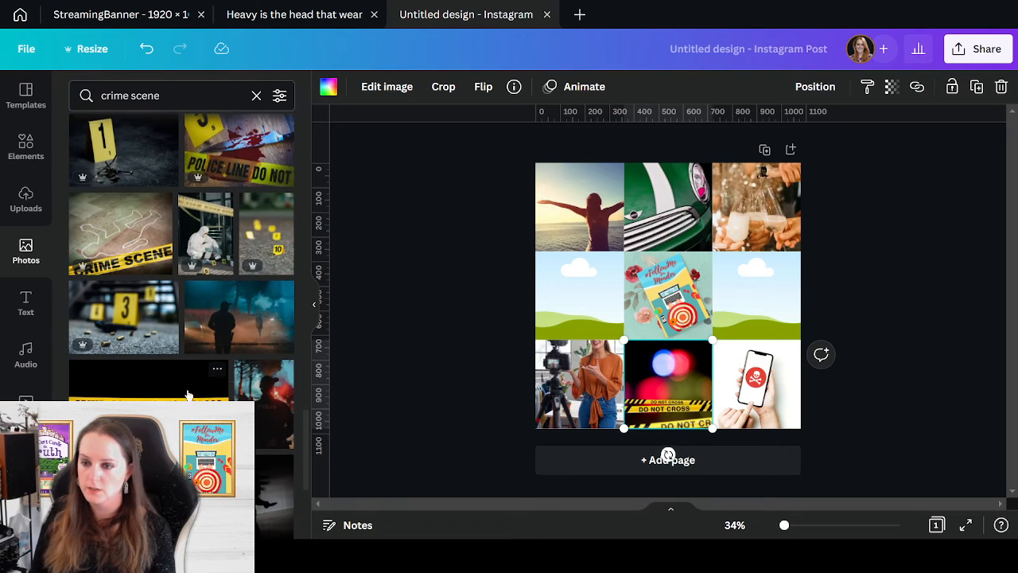
drag(151, 380, 676, 386)
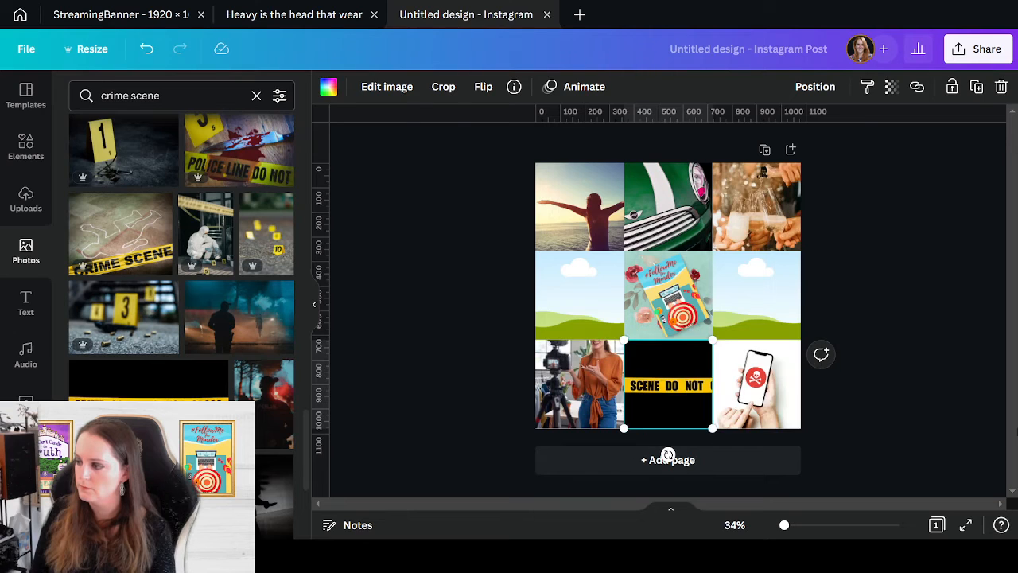
- Shift and enlarge the black-background tape photo within its cell so that it frames the words "CRIME SCENE"
double_click(703, 393)
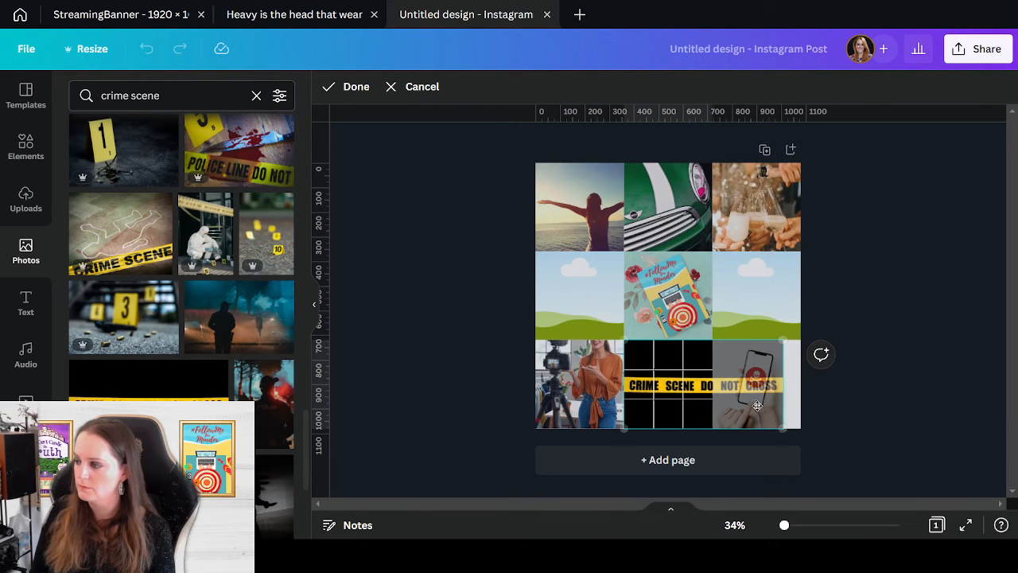
drag(783, 429, 819, 446)
click(897, 396)
click(905, 384)
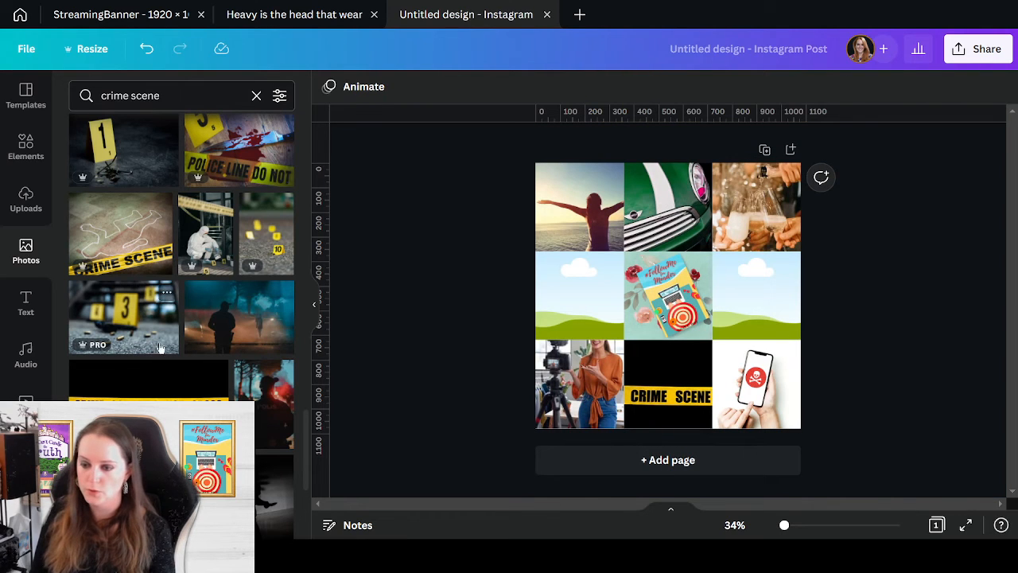
- Replace the bottom-middle cell's photo with the two yellow crime scene tapes in front of bright blurred lights
scroll(104, 342, down, 3)
scroll(148, 318, down, 12)
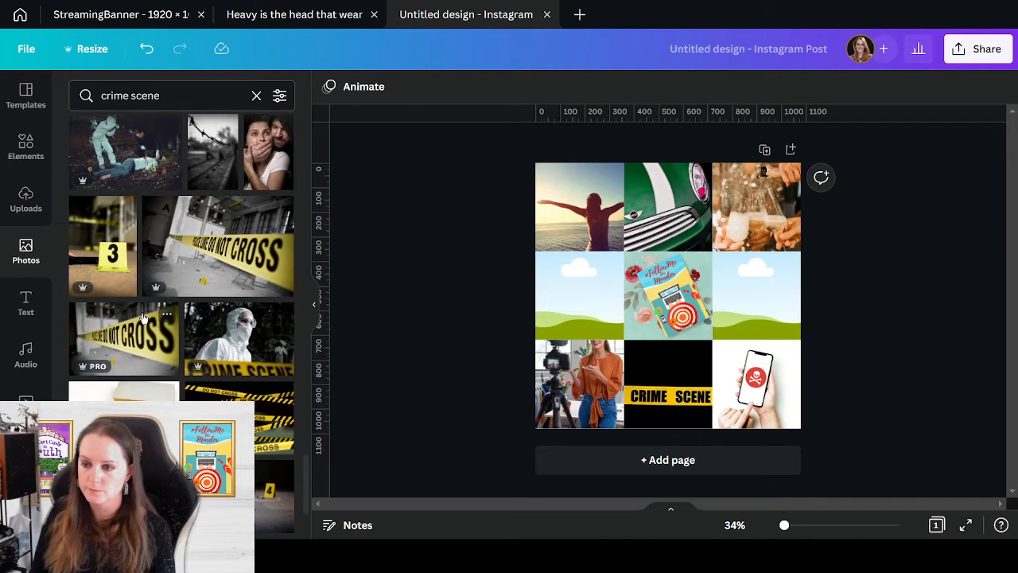
drag(239, 418, 707, 402)
double_click(683, 405)
click(939, 332)
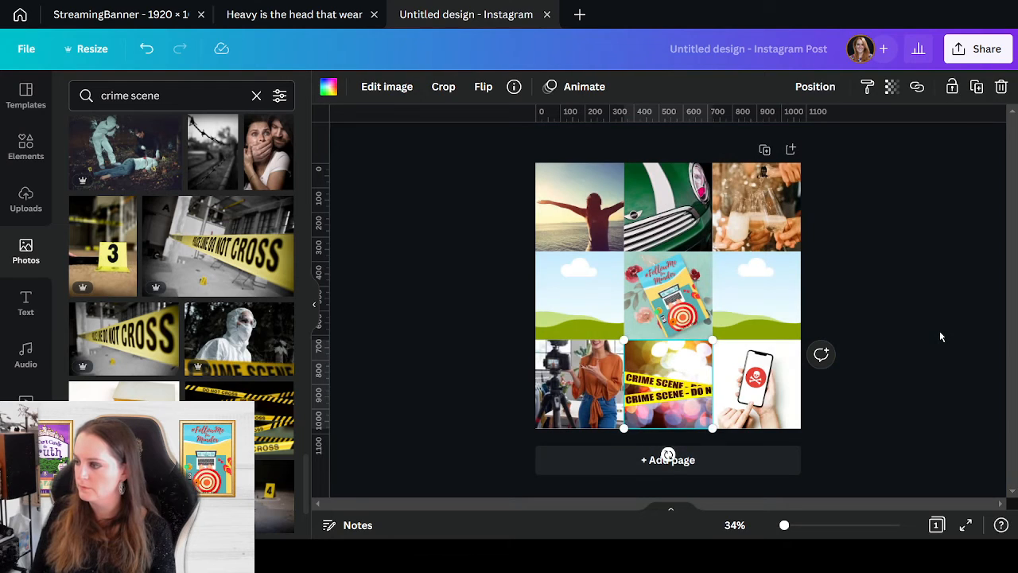
- Shift the crime scene tape photo slightly to the left within the bottom-middle cell
click(939, 336)
double_click(666, 391)
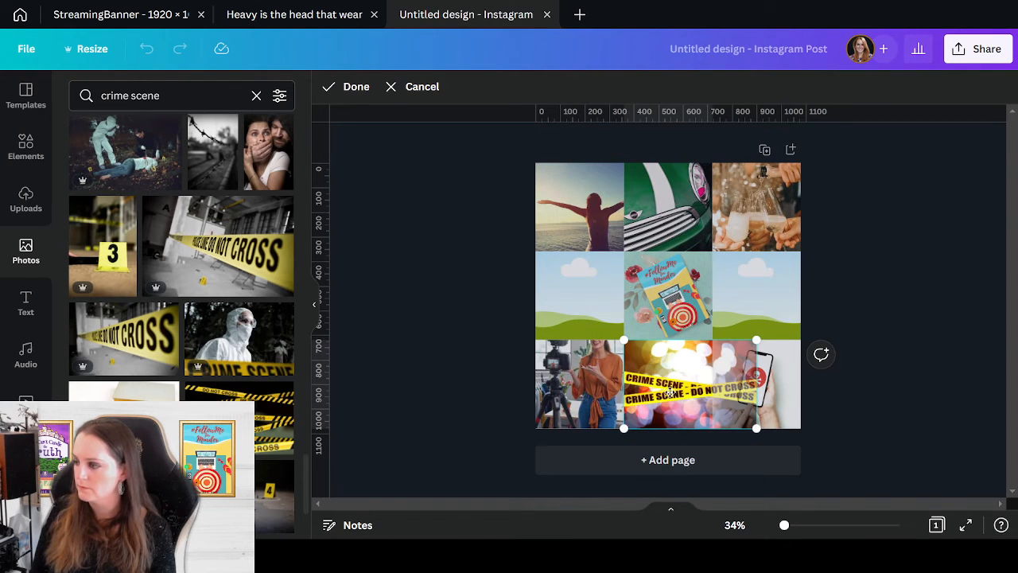
drag(670, 392, 663, 391)
click(922, 357)
click(922, 357)
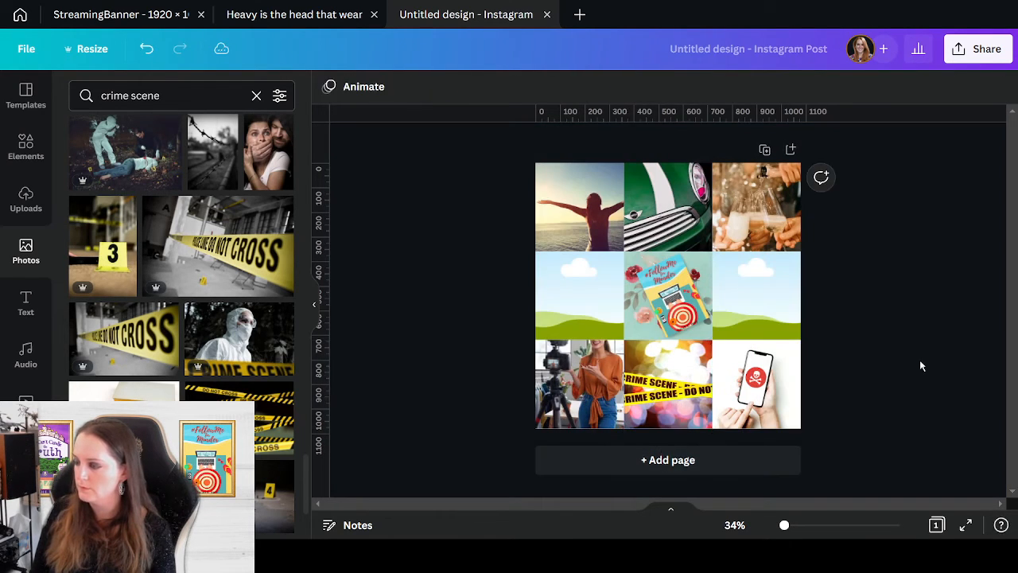
- Enlarge and reposition the crime scene tape photo within its cell so that both tapes' "CRIME SCENE" wording is fully framed
double_click(665, 398)
drag(664, 397, 685, 400)
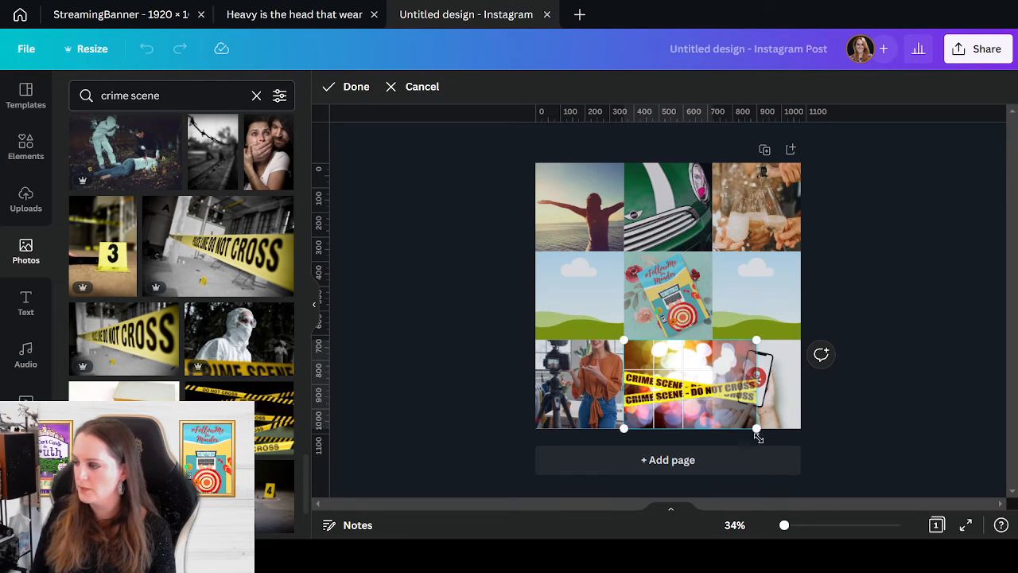
drag(758, 437, 786, 448)
drag(660, 397, 660, 387)
drag(784, 442, 802, 445)
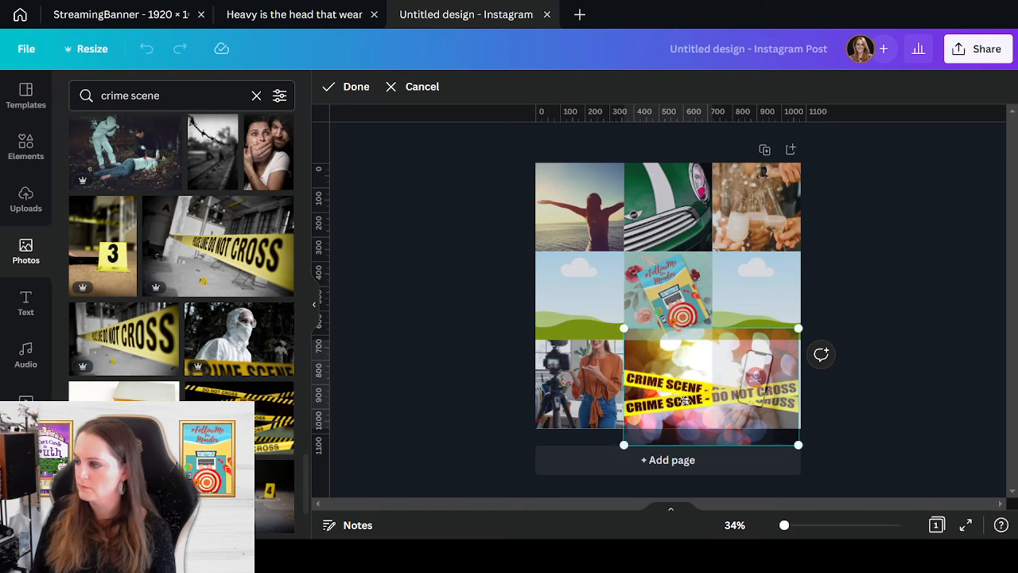
drag(687, 394, 692, 388)
click(935, 369)
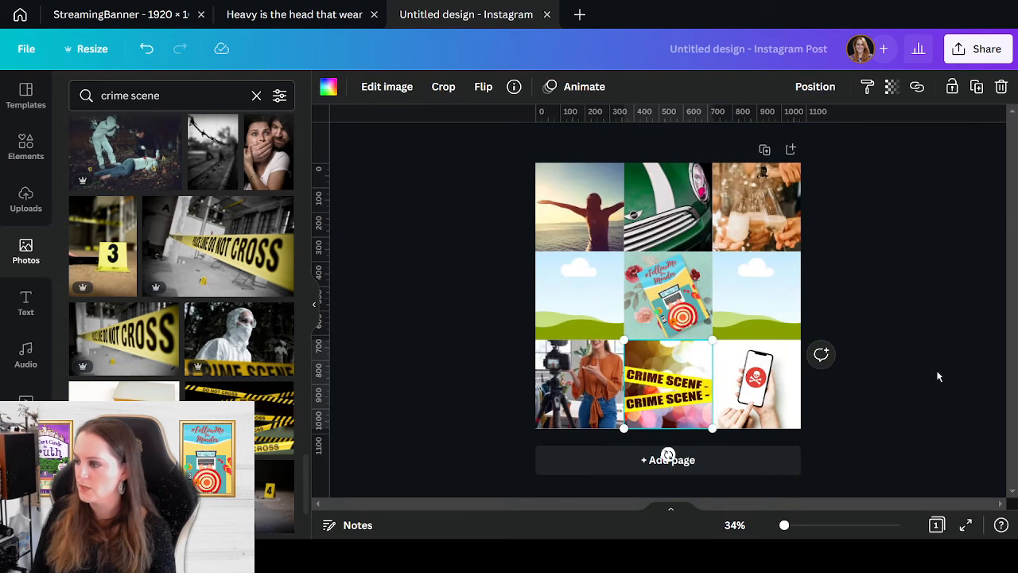
click(614, 438)
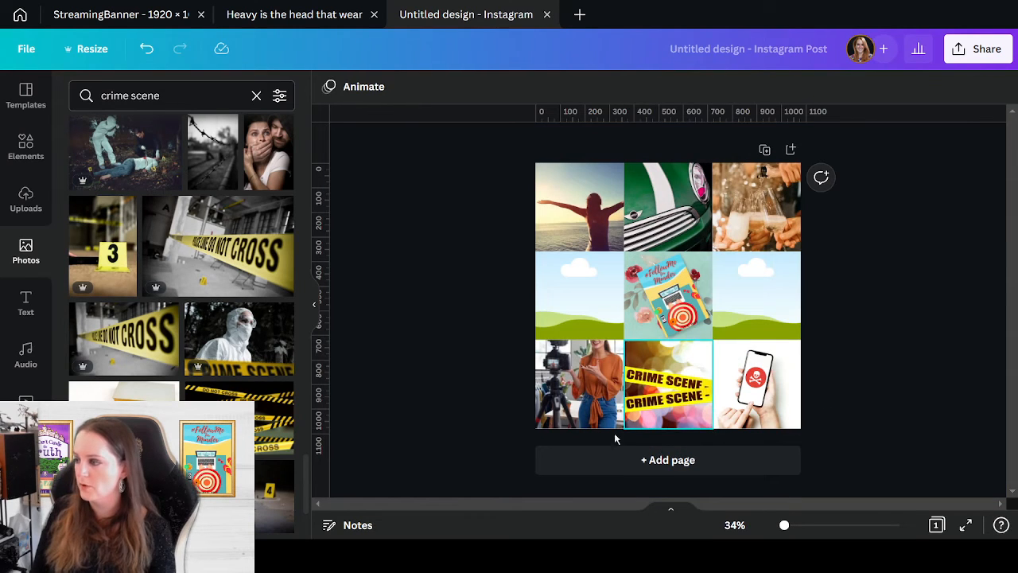
- Remove the background from the phone photo in the bottom-right cell
click(781, 414)
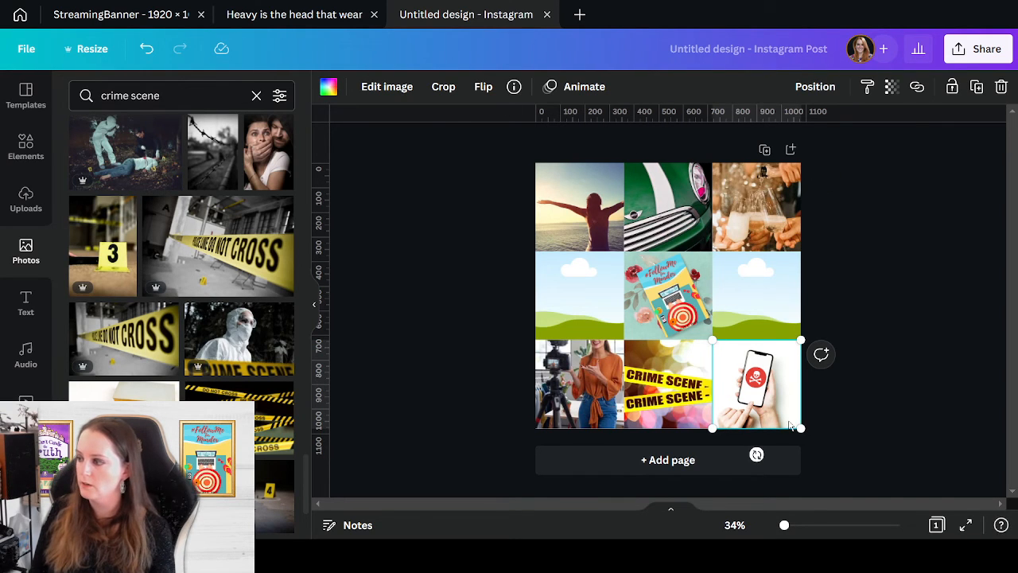
click(393, 90)
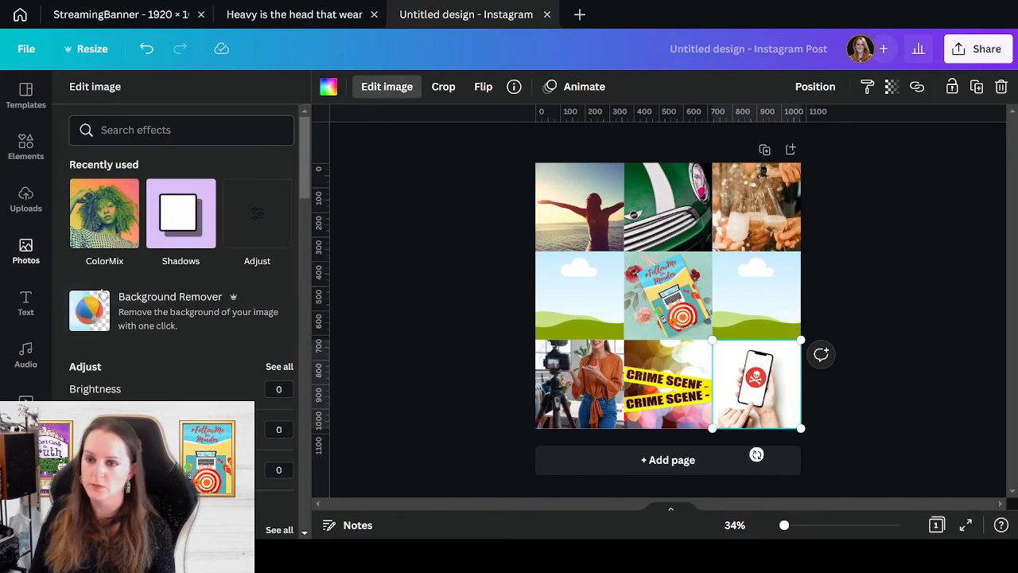
click(92, 314)
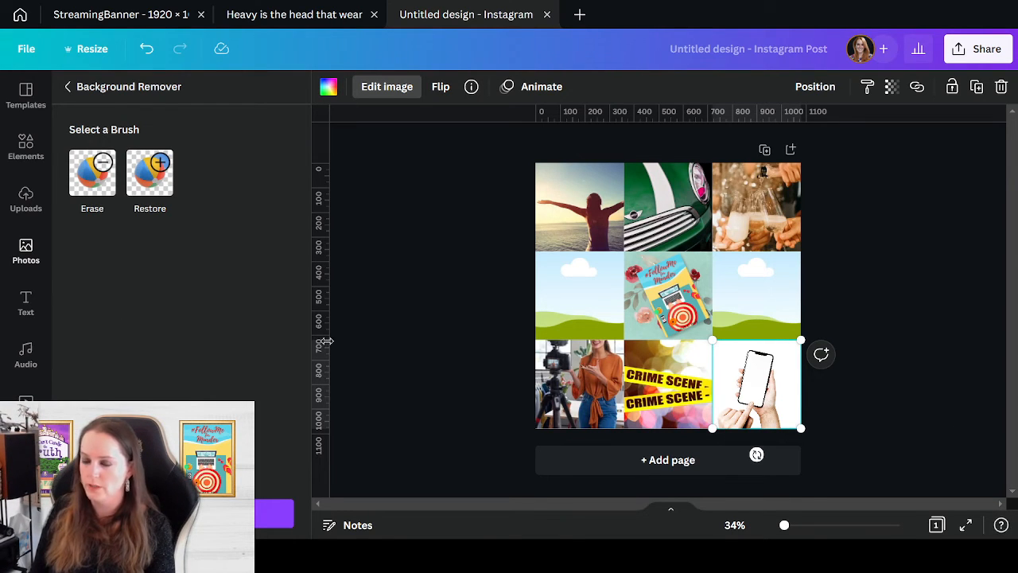
- Search the stock photos for "wood table" and look through the results for a wooden surface
click(25, 251)
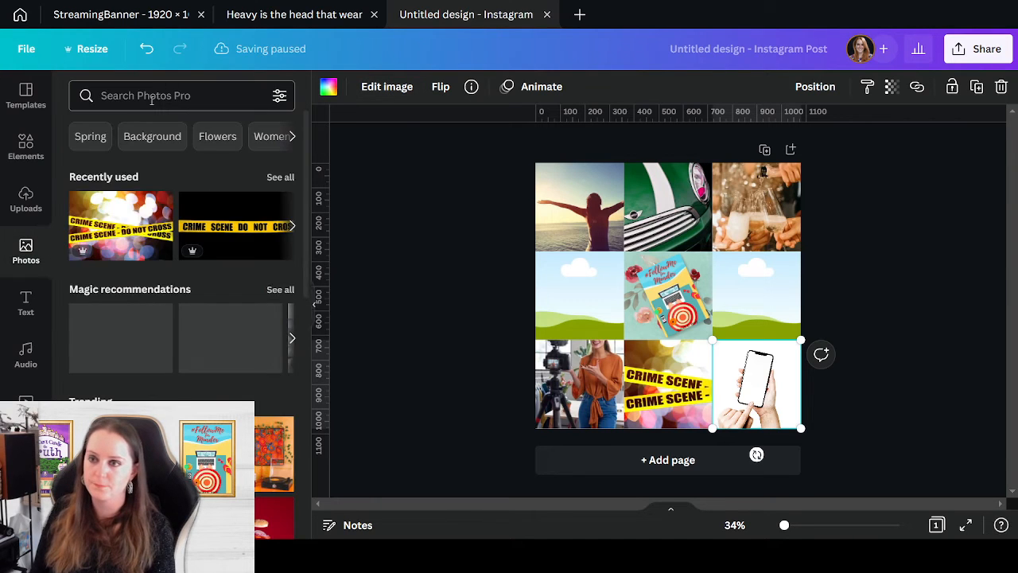
click(149, 97)
text(wood tabl)
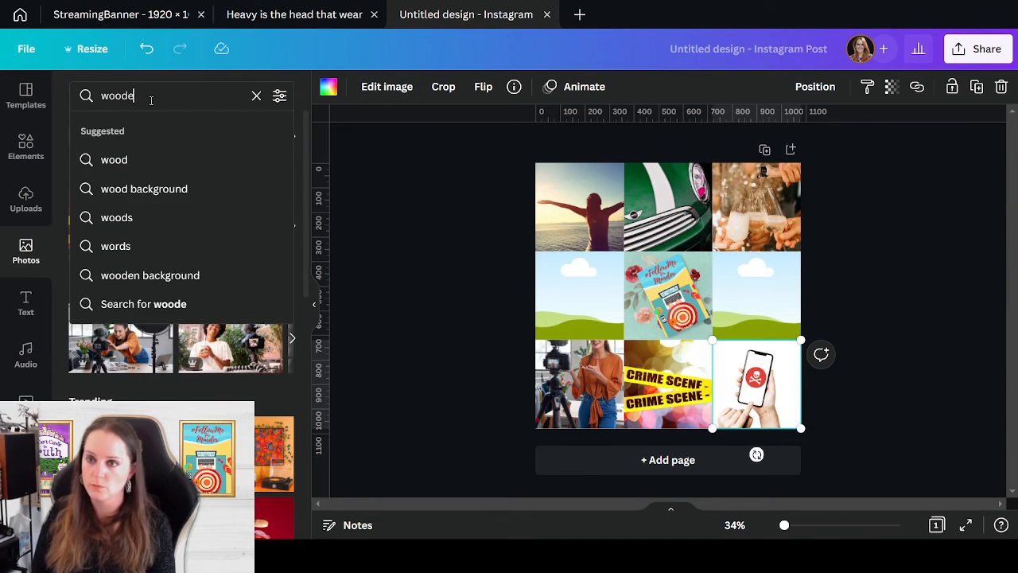
text(e)
key(Return)
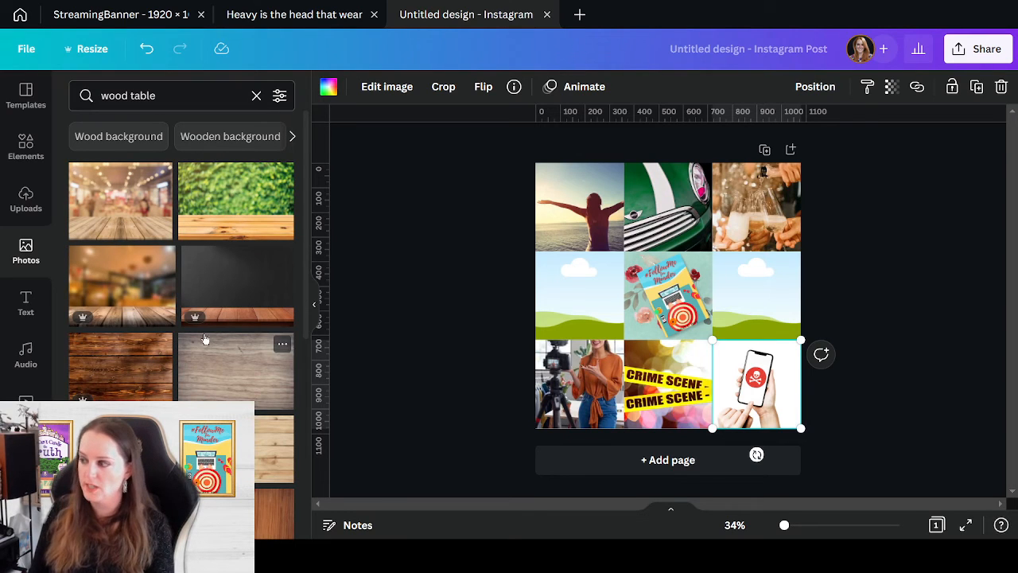
scroll(231, 358, down, 3)
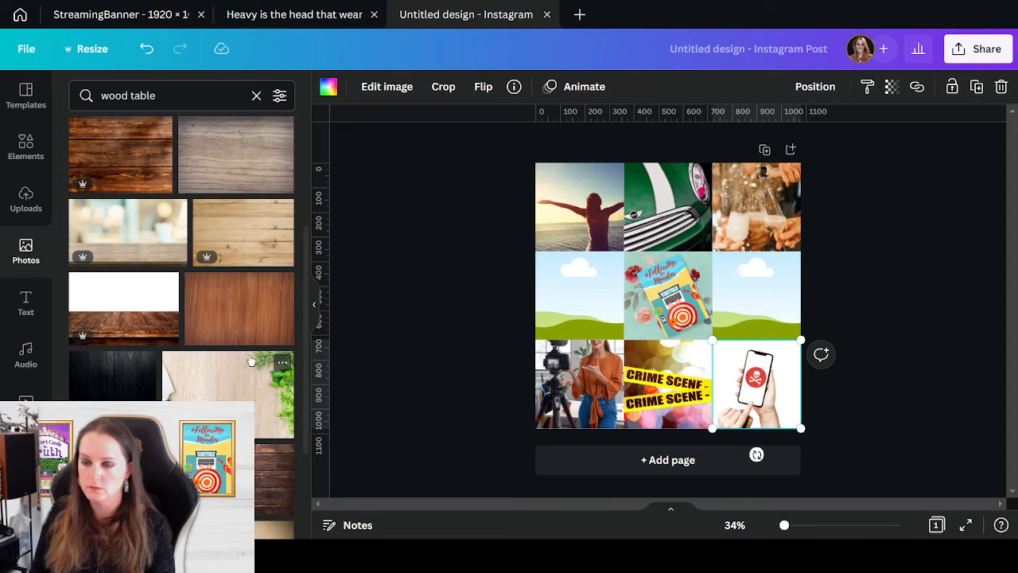
scroll(235, 337, down, 1)
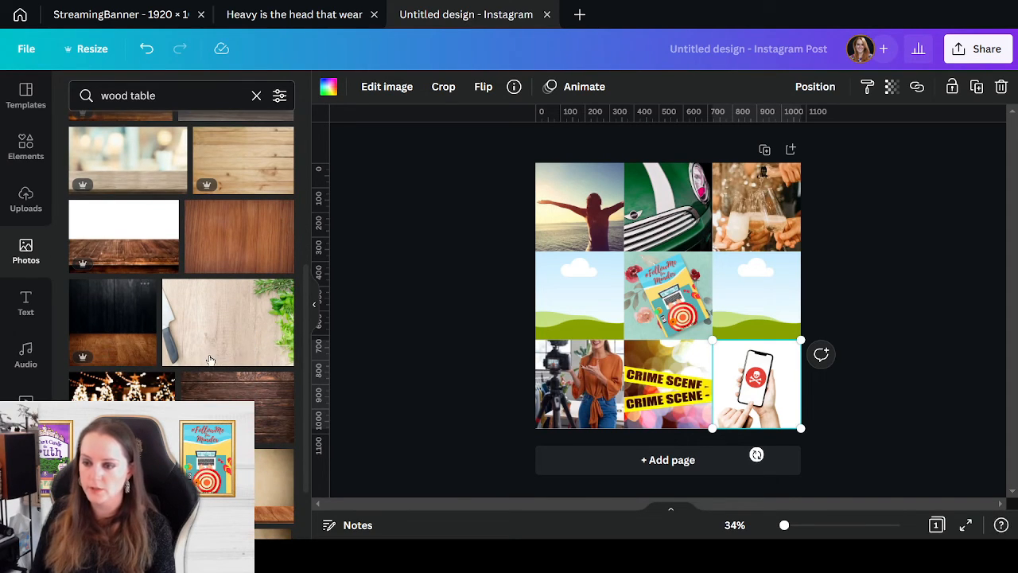
scroll(228, 359, down, 1)
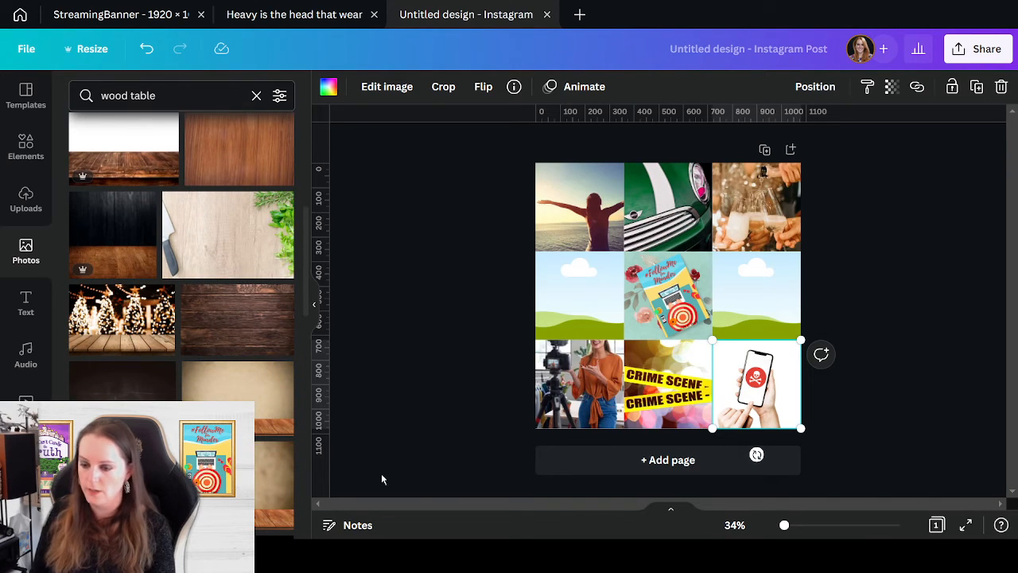
scroll(181, 334, down, 2)
scroll(184, 400, down, 3)
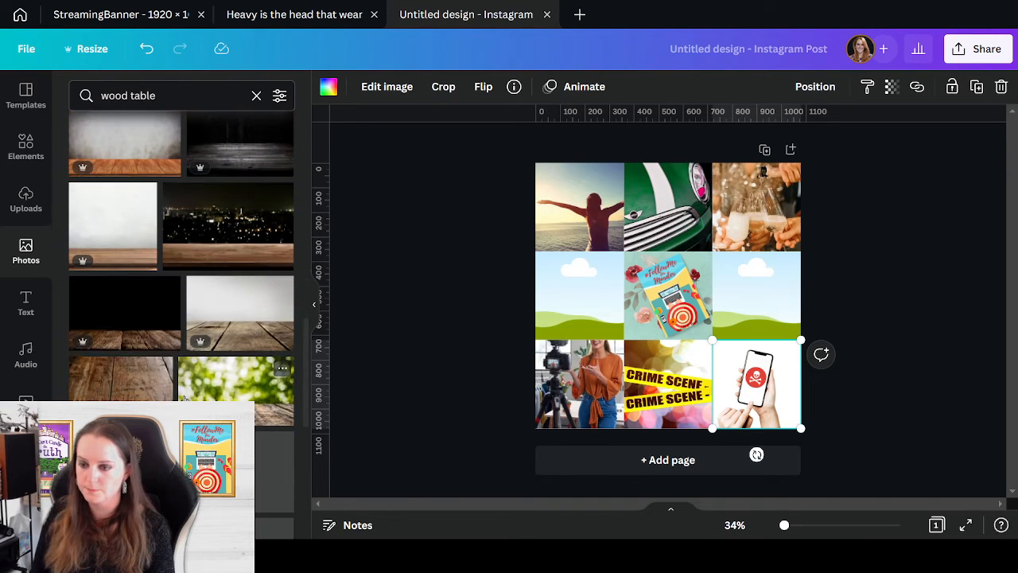
scroll(183, 389, down, 2)
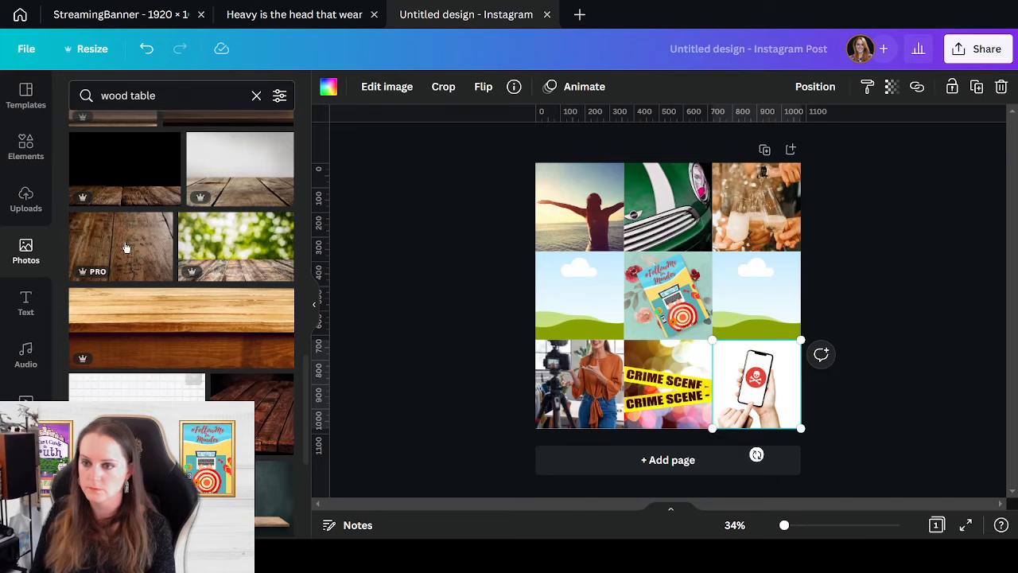
- Detach the phone photo from the bottom-right grid cell and fill that cell with the dark brown wood table photo
drag(127, 239, 106, 308)
right_click(776, 417)
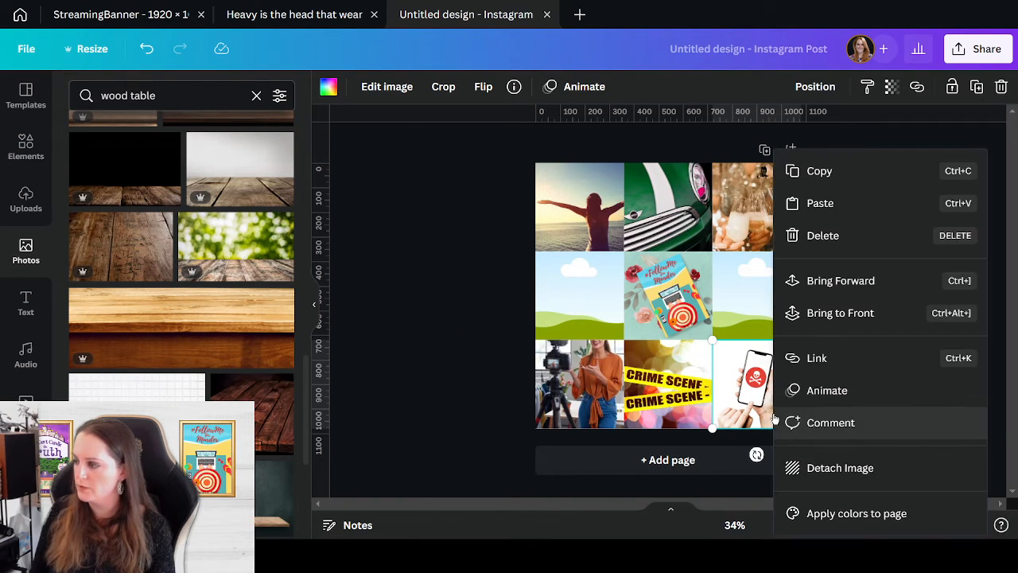
click(849, 473)
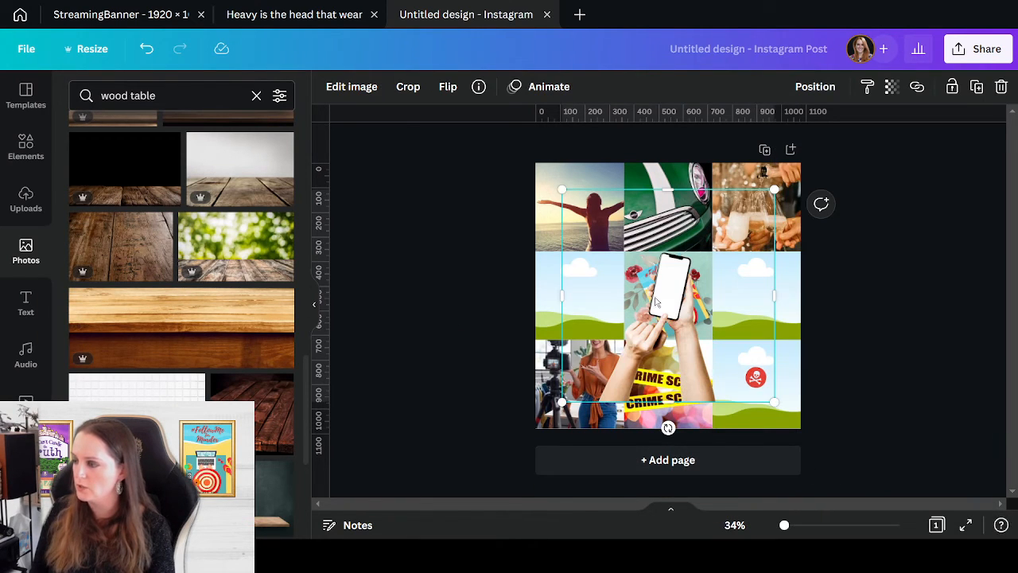
drag(643, 338, 614, 324)
key(ctrl+z)
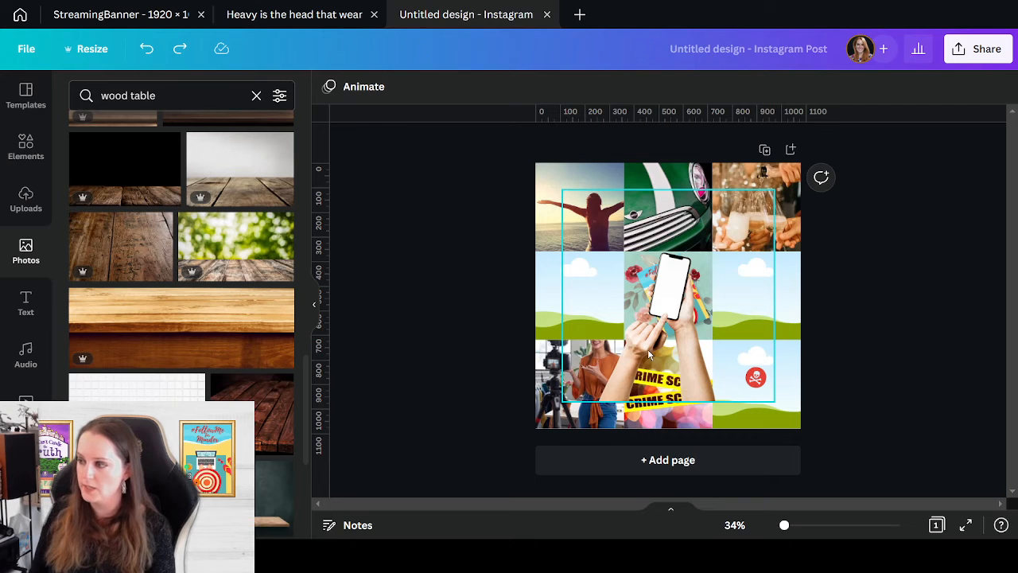
drag(120, 243, 777, 428)
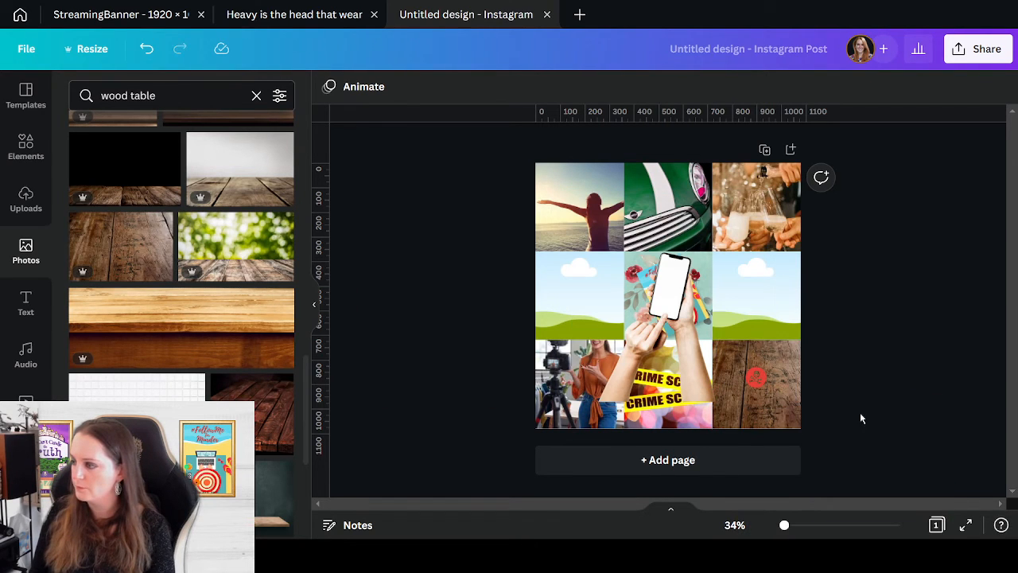
click(665, 298)
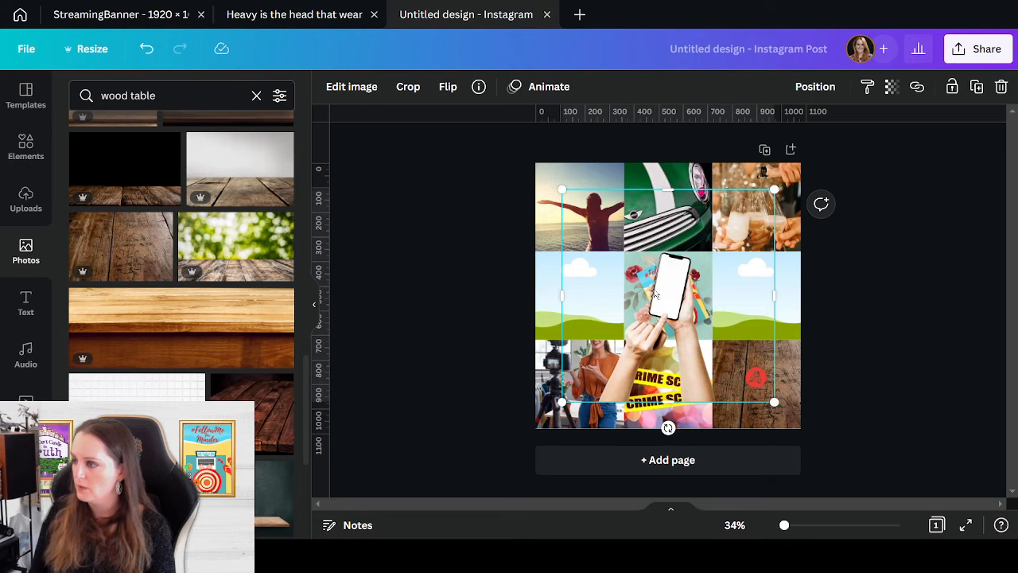
drag(670, 307, 759, 382)
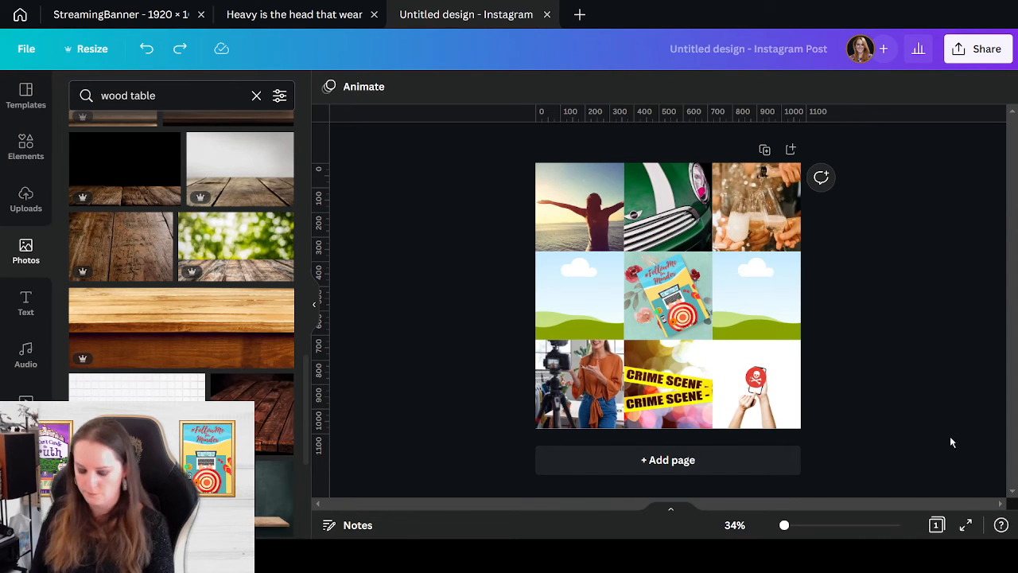
key(ctrl+z)
- Shrink the detached phone cutout and shift it down until the hands run past the page's lower edge
click(644, 330)
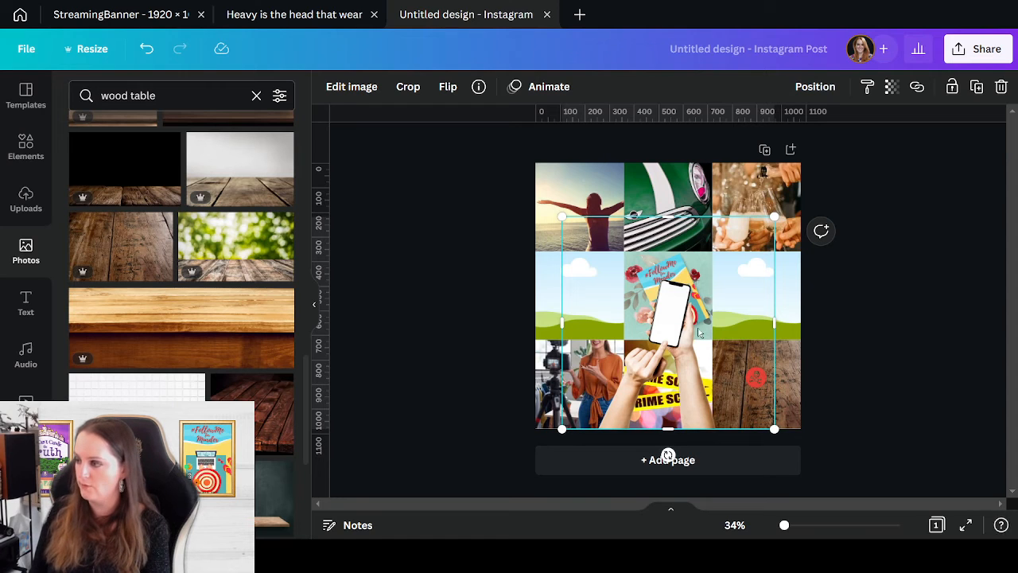
drag(562, 219, 641, 296)
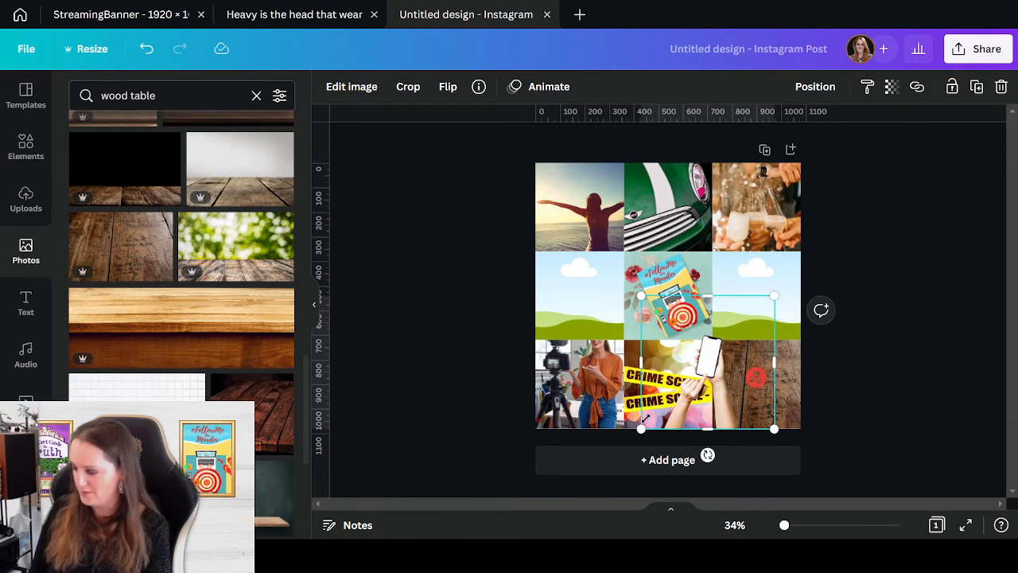
key(Down)
key(Down)
key(Down)
key(Down)
key(Down)
key(Down)
key(Down)
key(Down)
key(Down)
key(Down)
key(Down)
key(Down)
key(Down)
key(Down)
key(Down)
key(Down)
key(Down)
key(Down)
key(Down)
key(Down)
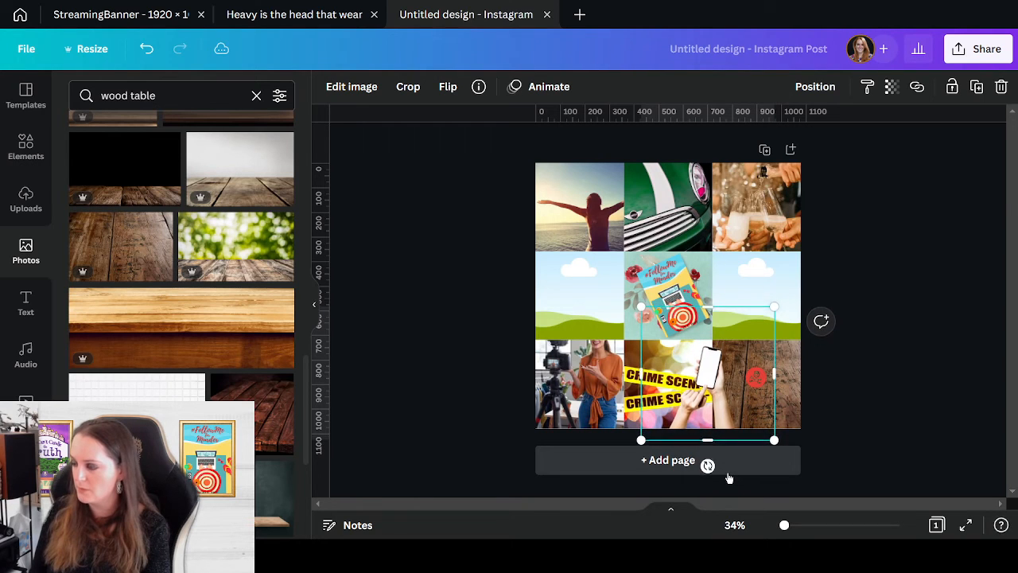
key(Down)
key(Down)
key(Down)
key(Down)
key(Down)
key(Down)
key(Down)
key(Down)
key(Down)
key(Down)
key(Down)
key(Down)
key(Down)
key(Down)
key(Down)
key(Down)
key(Down)
key(Down)
key(Down)
key(Down)
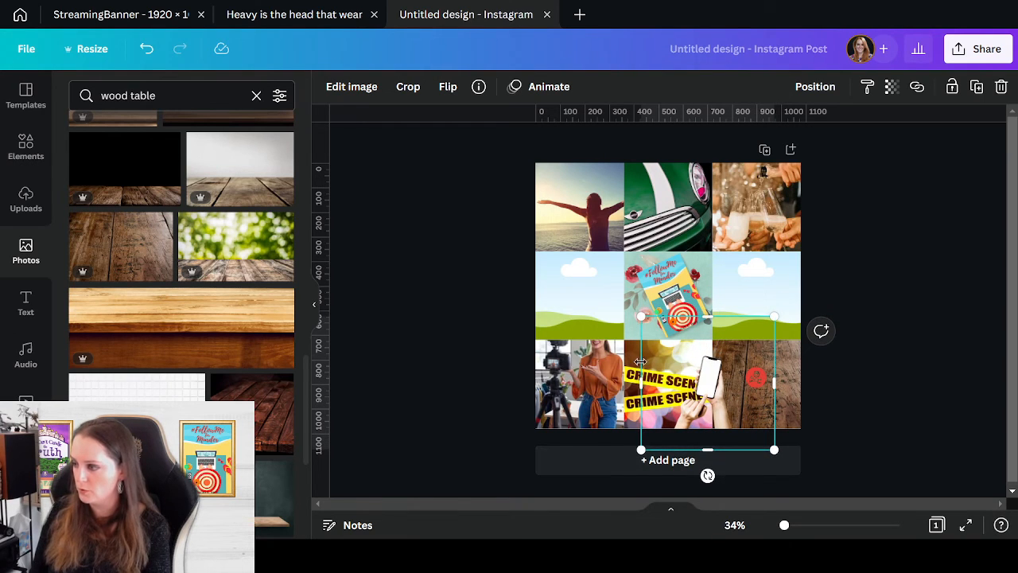
- Crop all four sides of the phone cutout to trim the empty space around the phone and hands
drag(639, 384, 661, 388)
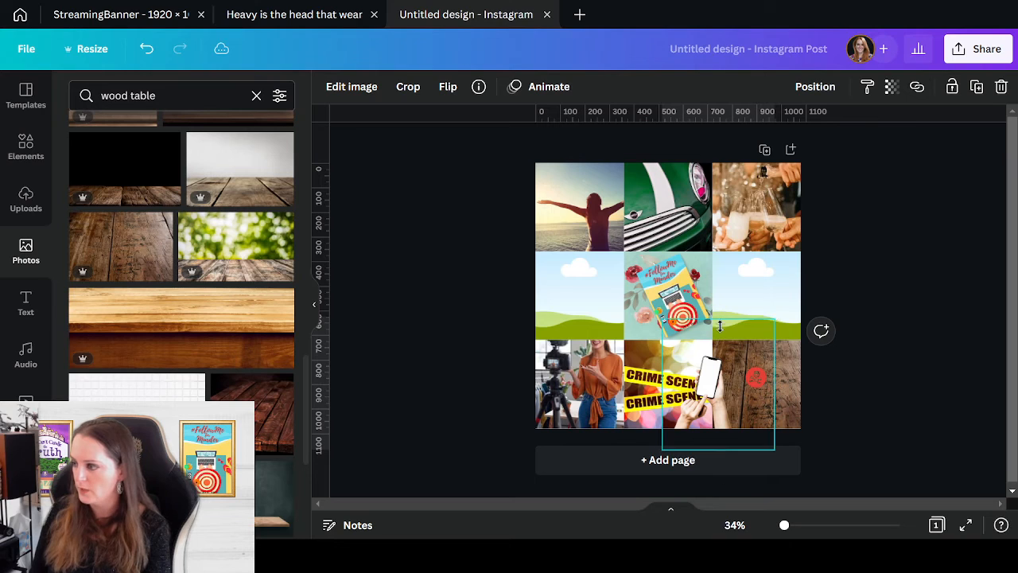
drag(717, 317, 719, 349)
drag(780, 407, 740, 404)
drag(700, 450, 710, 435)
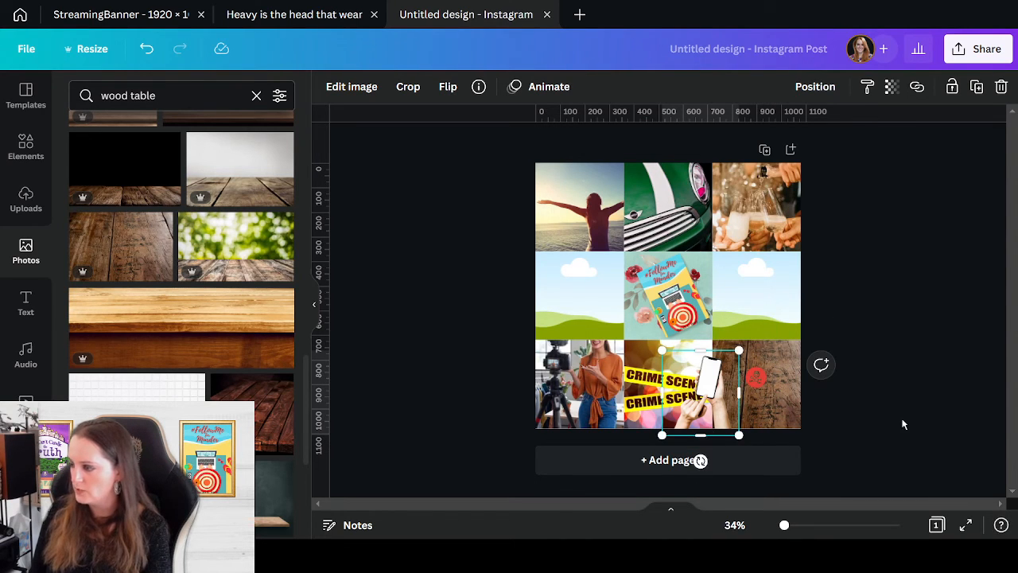
click(851, 427)
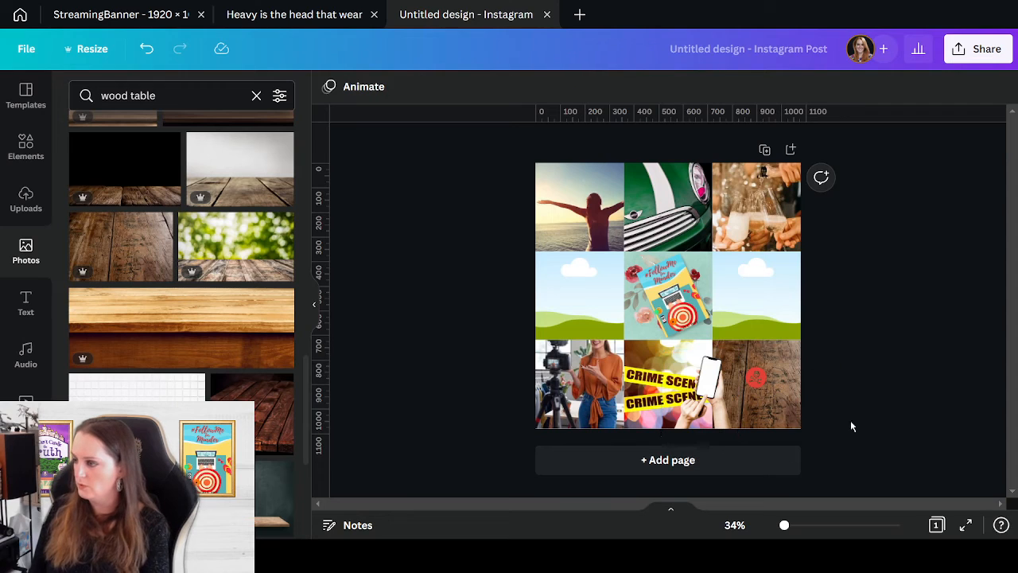
- Shift the cropped phone cutout horizontally from the crime scene photo onto the wood background in the bottom-right cell
click(708, 421)
key(Right)
key(Right)
key(Right)
key(Right)
key(Right)
key(Right)
key(Right)
key(Right)
key(Right)
key(Right)
key(Right)
key(Right)
key(Right)
key(Right)
key(Right)
key(Right)
key(Right)
key(Right)
key(Right)
key(Right)
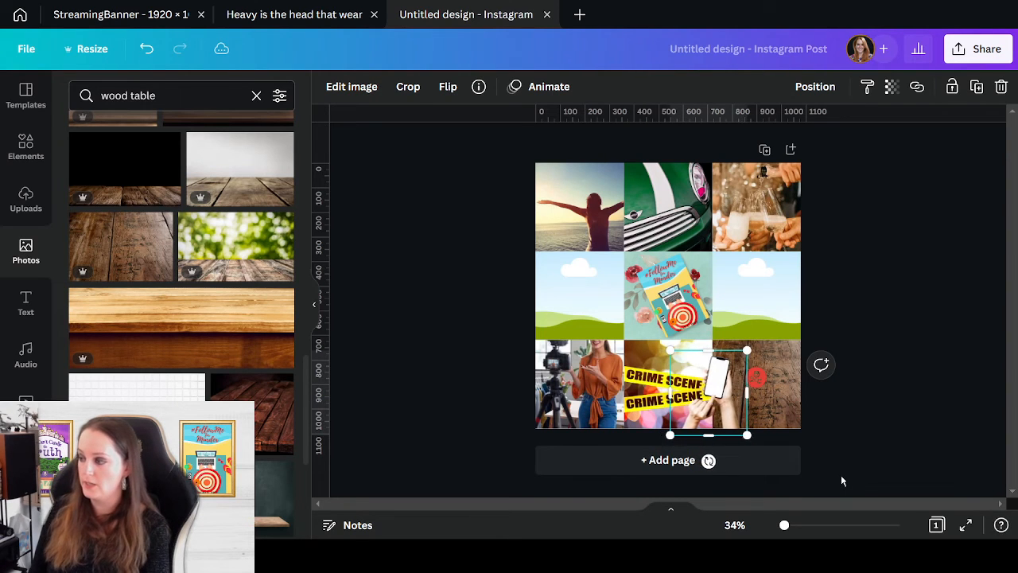
key(Right)
key(Right)
key(Right)
key(Right)
key(Right)
key(Right)
key(Right)
key(Right)
key(Right)
key(Right)
key(Right)
key(Right)
key(Right)
key(Right)
key(Right)
key(Right)
key(Right)
key(Right)
key(Right)
key(Right)
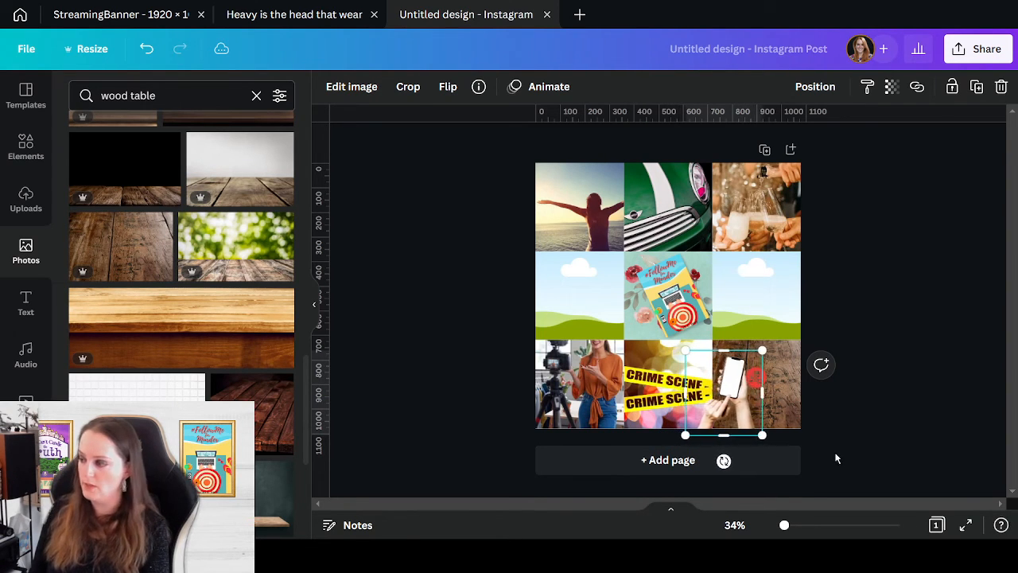
key(Right)
key(Right)
key(Right)
key(Right)
key(Right)
key(Right)
key(Right)
key(Right)
key(Right)
key(Right)
key(Right)
key(Right)
key(Right)
key(Right)
key(Right)
key(Right)
key(Right)
key(Right)
key(Right)
key(Right)
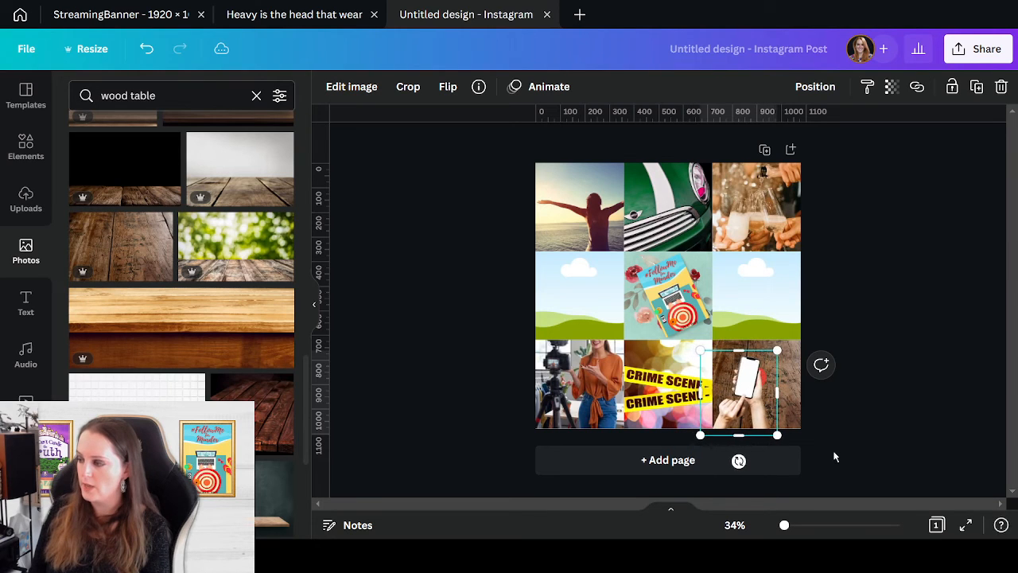
key(Right)
key(Right)
key(Right)
key(Right)
key(Right)
key(Right)
key(Right)
key(Right)
key(Right)
key(Right)
key(Right)
key(Right)
key(Right)
key(Right)
key(Right)
key(Right)
key(Right)
key(Right)
key(Right)
key(Right)
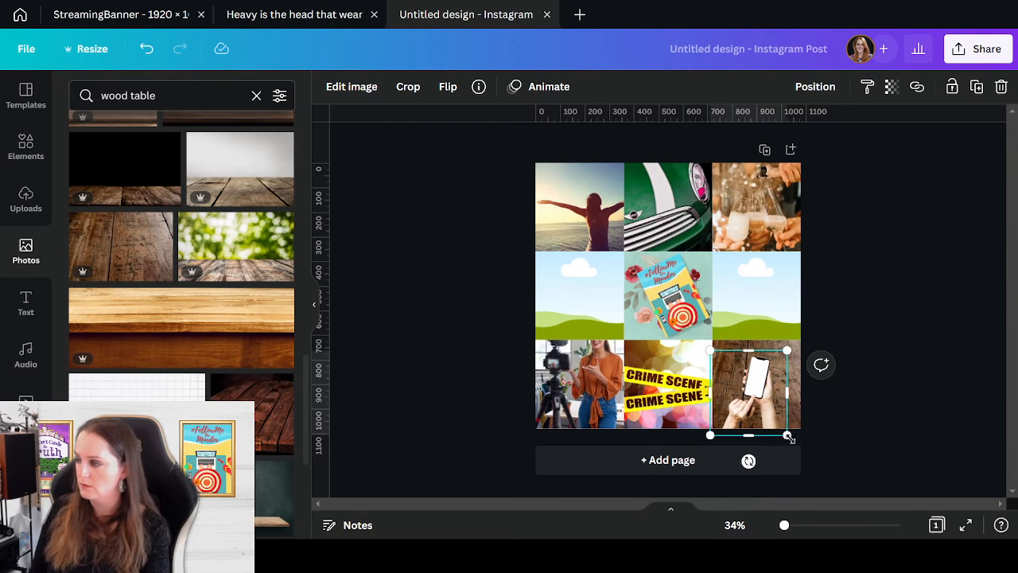
- Enlarge the phone cutout to about 402 by 443 and shift it slightly left within the bottom-right cell
drag(787, 435, 806, 457)
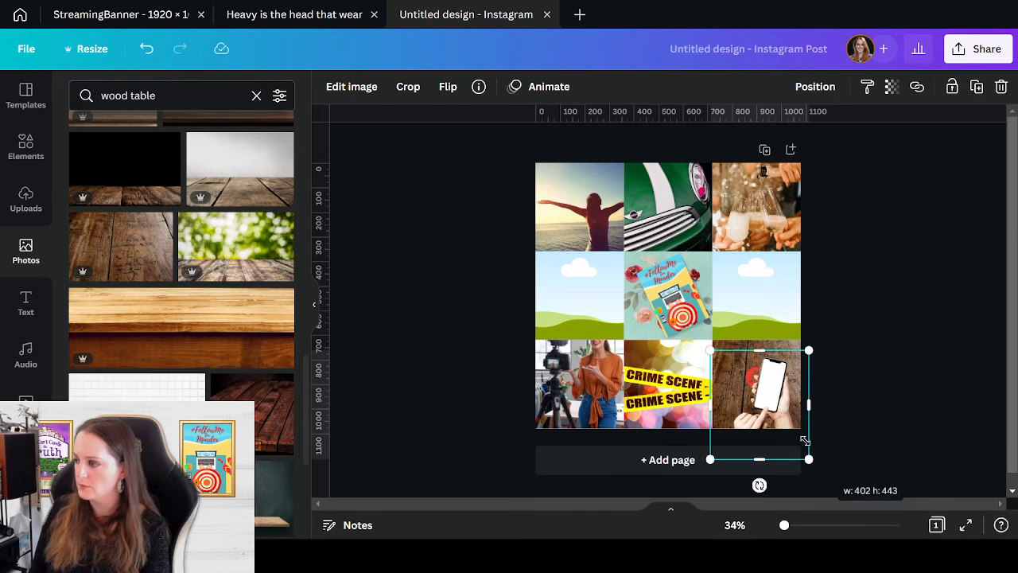
drag(782, 411, 774, 399)
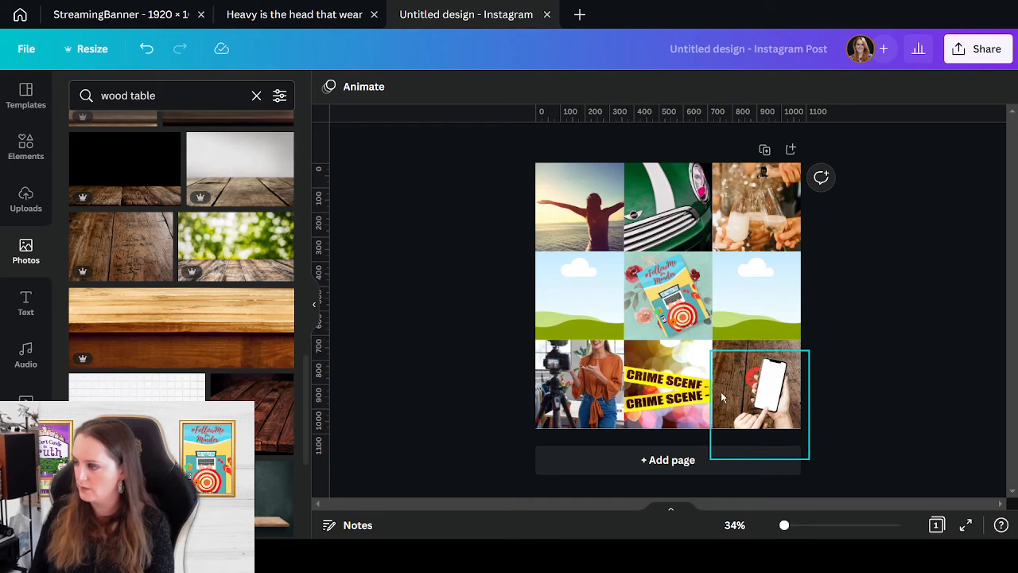
click(763, 398)
key(Left)
key(Left)
key(Left)
key(Left)
key(Left)
key(Left)
key(Left)
key(Left)
key(Left)
key(Left)
key(Left)
key(Left)
key(Left)
key(Left)
key(Left)
key(Left)
key(Left)
key(Left)
key(Left)
key(Left)
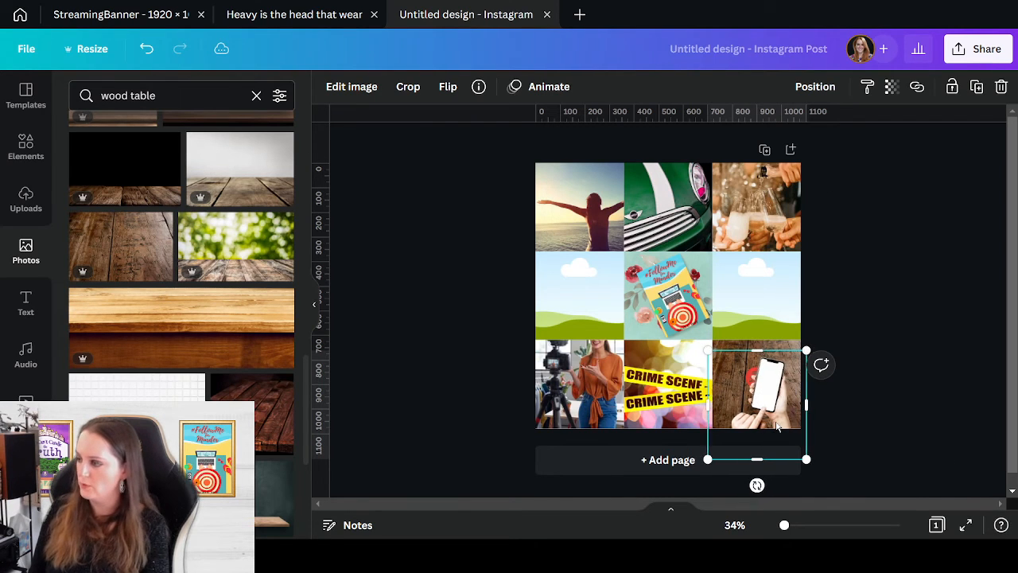
- Nudge the phone cutout left and up until the phone and hands sit centred over the wood background in the bottom-right cell
key(Left)
key(Left)
key(Left)
key(Left)
key(Left)
key(Left)
key(Up)
key(Up)
key(Up)
key(Up)
key(Up)
key(Up)
key(Up)
key(Up)
key(Up)
key(Up)
key(Up)
key(Up)
key(Up)
key(Up)
key(Up)
key(Up)
key(Up)
key(Up)
key(Up)
key(Up)
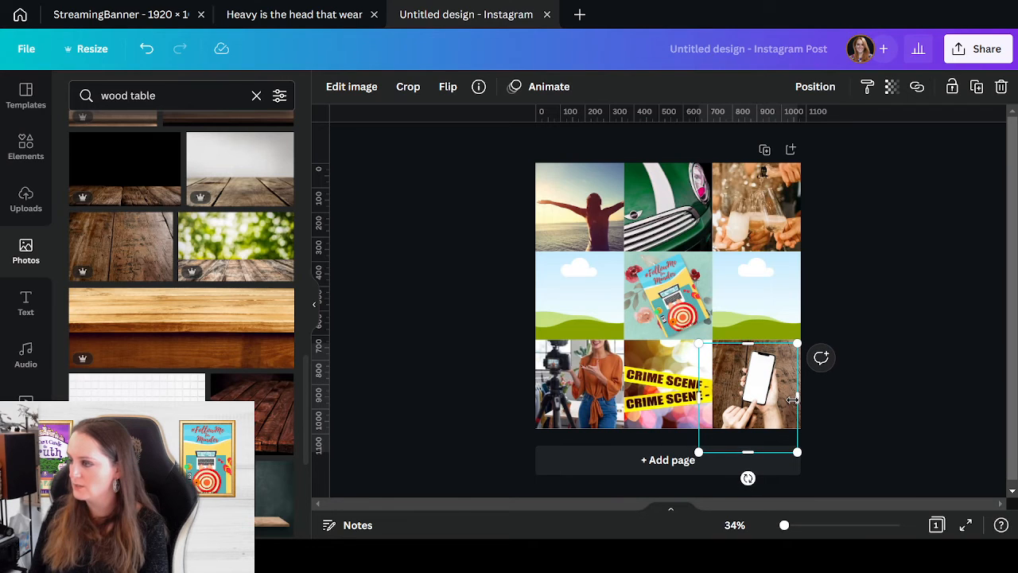
key(Up)
key(Up)
key(Up)
- Send the phone cutout one layer backward so it sits behind the red skull icon
click(819, 88)
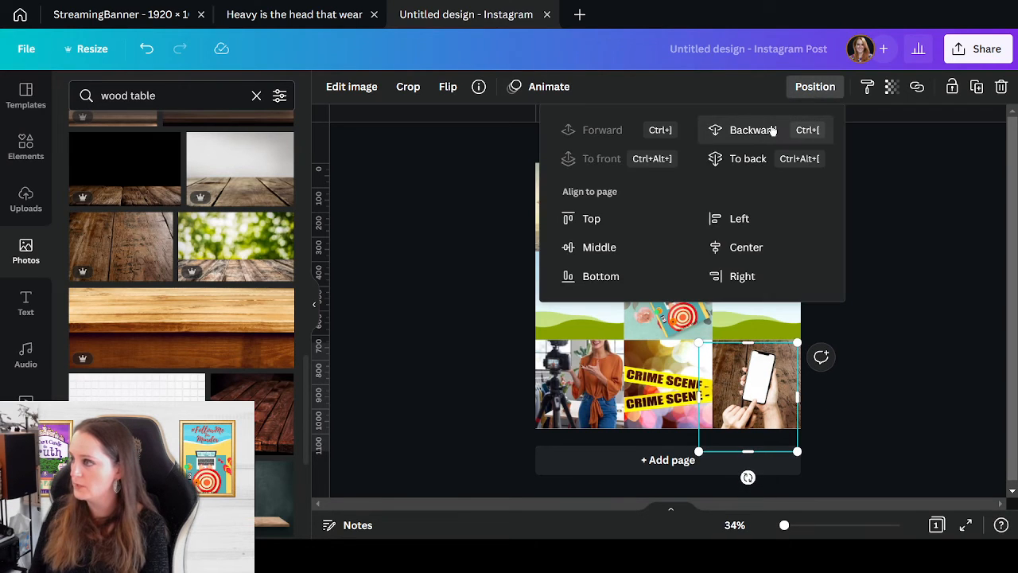
click(772, 131)
click(956, 428)
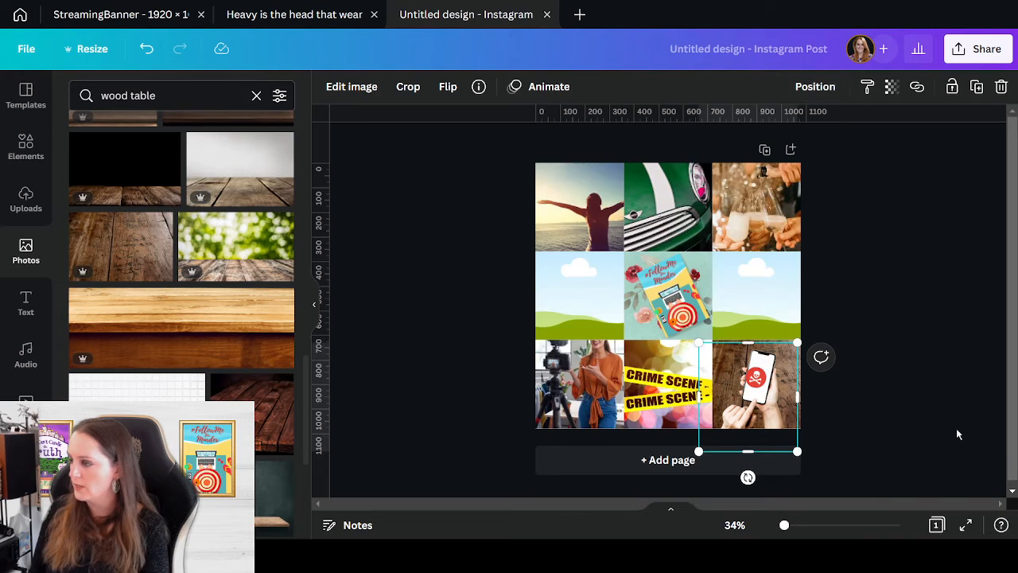
click(956, 428)
- Nudge the red skull icon slightly right to centre it on the phone's screen
click(757, 382)
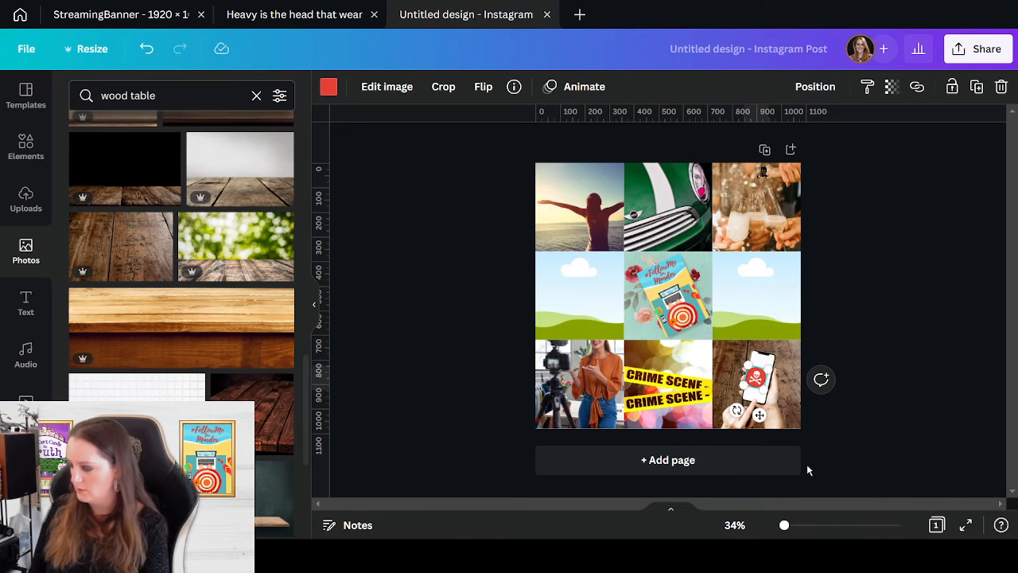
key(Right)
key(Right)
key(Right)
key(Right)
key(Right)
key(Right)
key(Right)
key(Right)
key(Right)
key(Right)
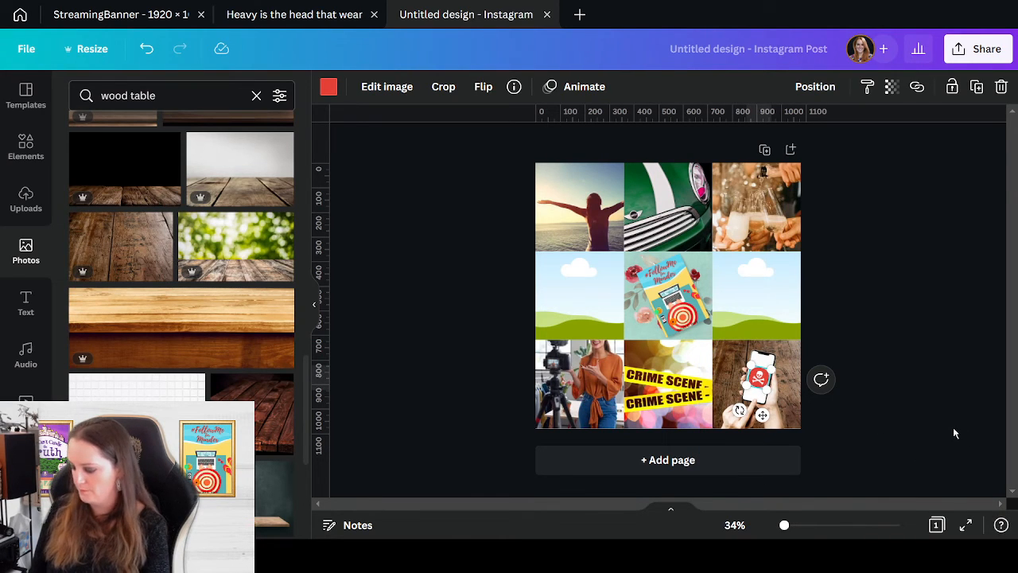
click(947, 431)
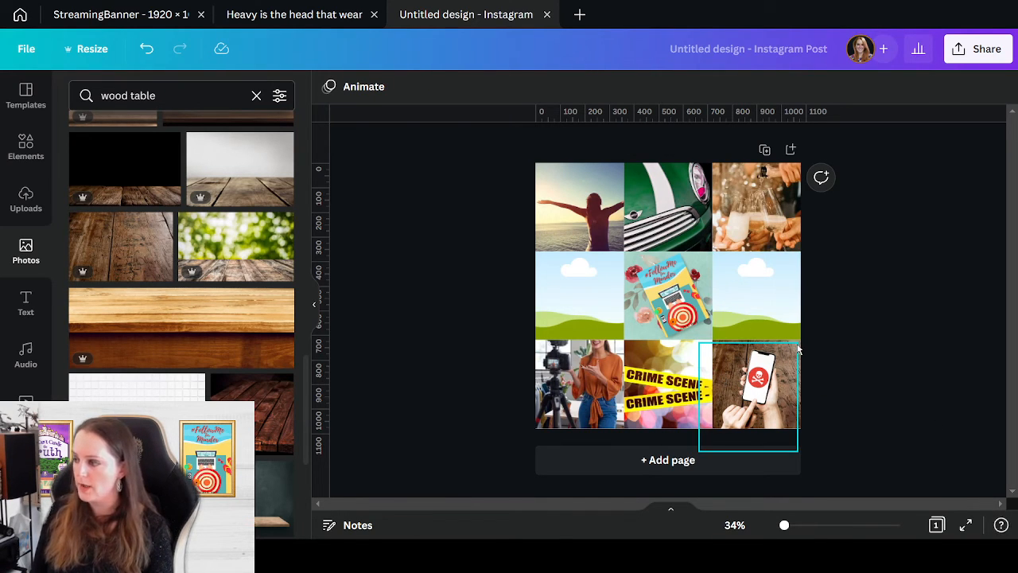
- Crop a narrow strip off the right side of the phone cutout
click(787, 395)
drag(796, 398, 788, 398)
click(867, 413)
- Adjust the wood background photo in the bottom-right cell to brightness -16, contrast 48 and saturation -26
click(790, 384)
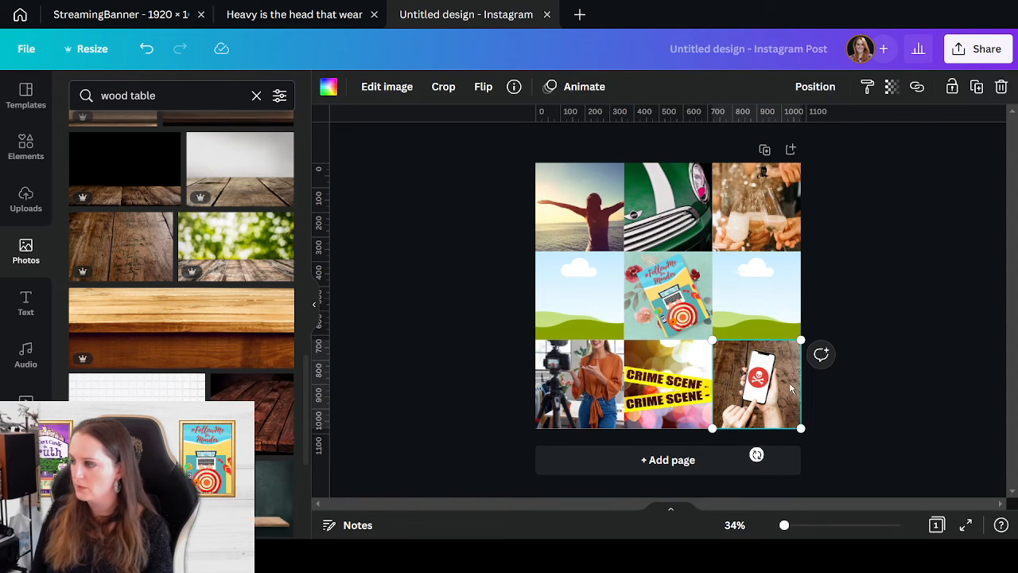
click(380, 89)
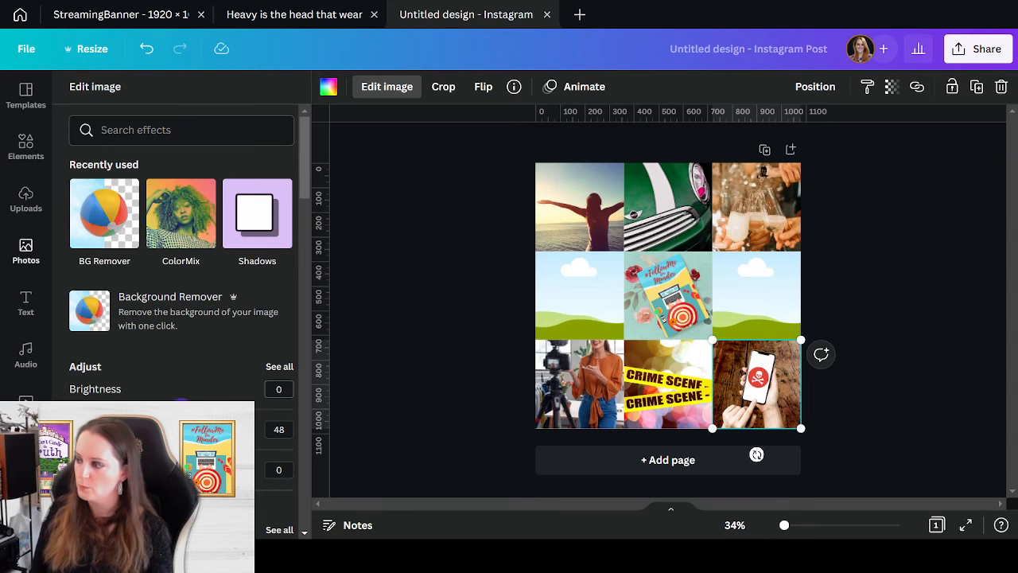
drag(181, 404, 163, 404)
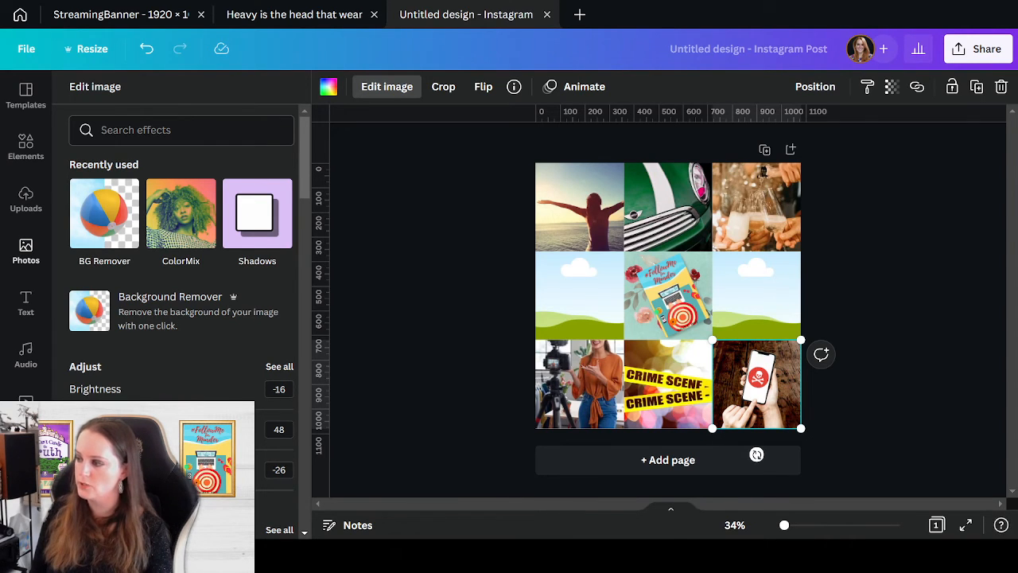
click(985, 455)
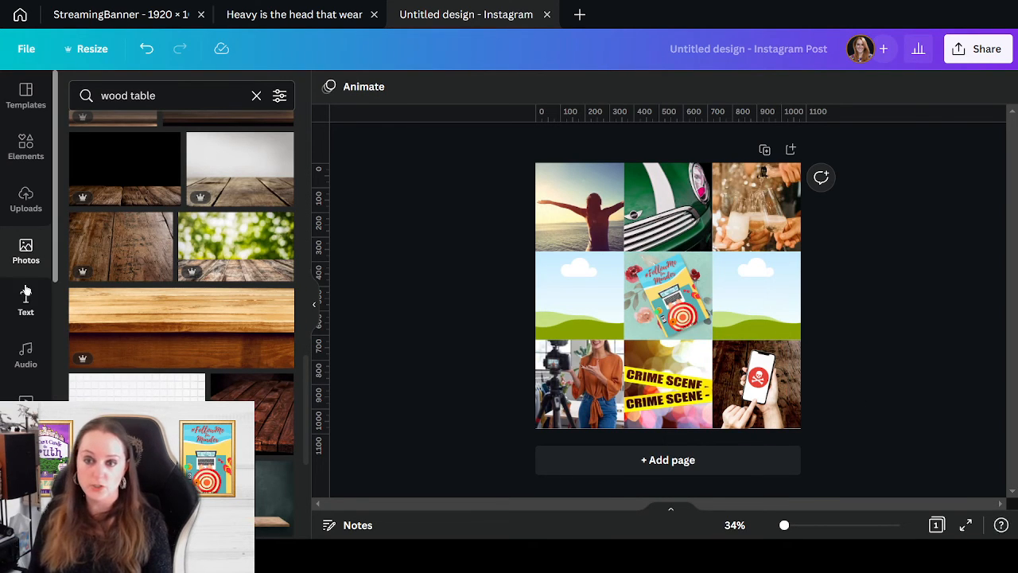
- Search the photos for "boutique shop" and look through the results for a suitable storefront or shop picture
double_click(176, 104)
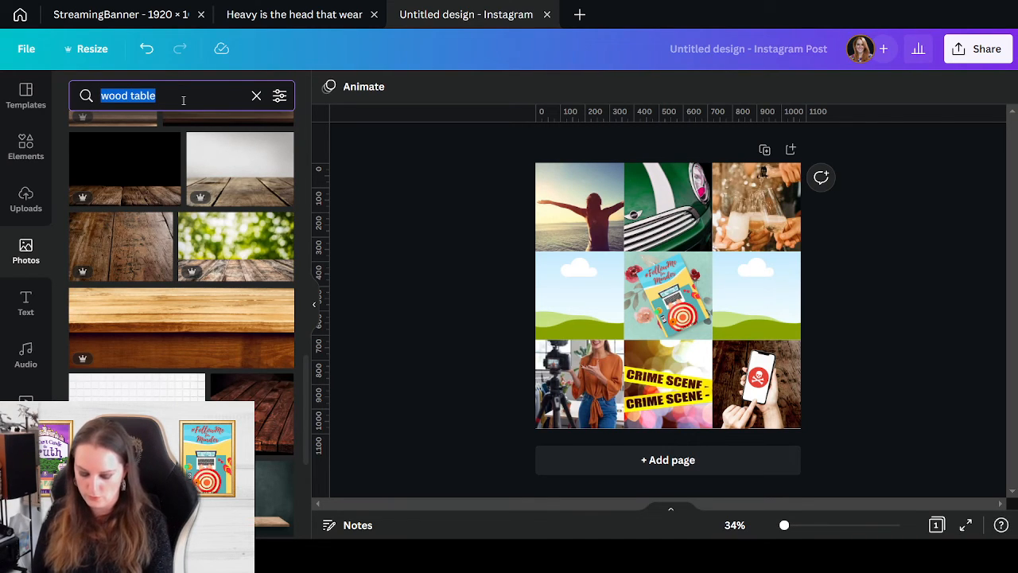
text(bout)
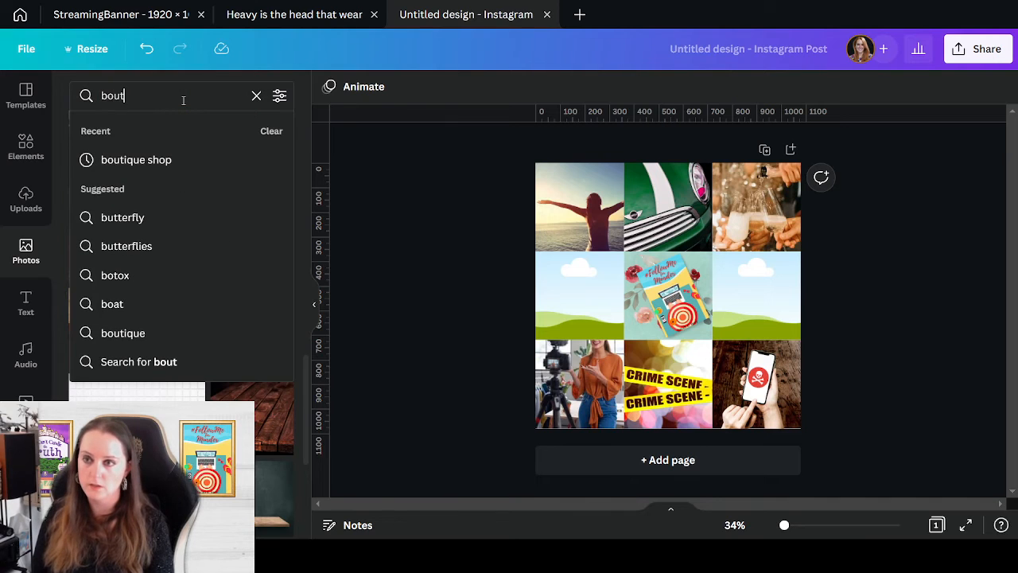
click(215, 169)
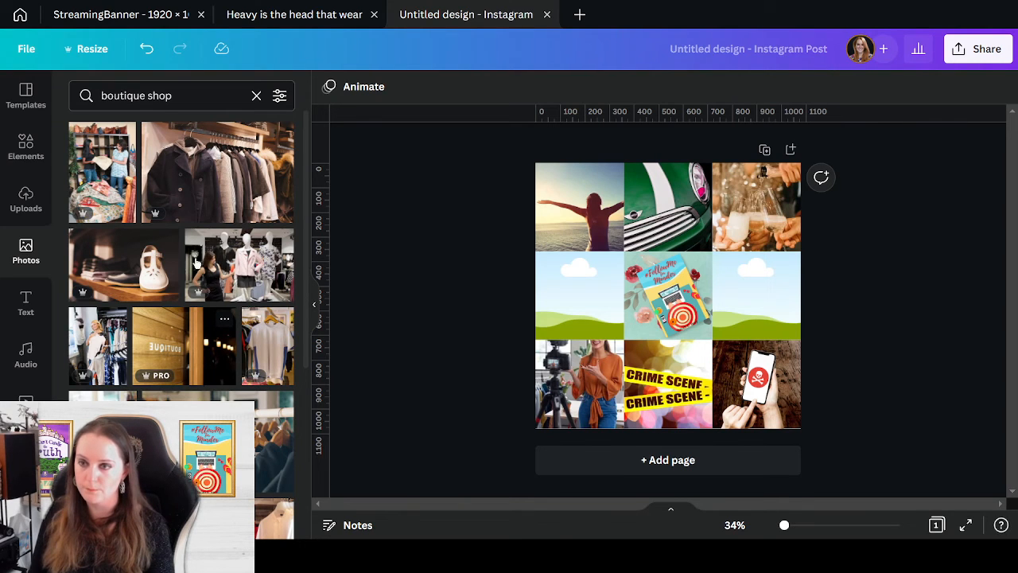
scroll(196, 263, down, 5)
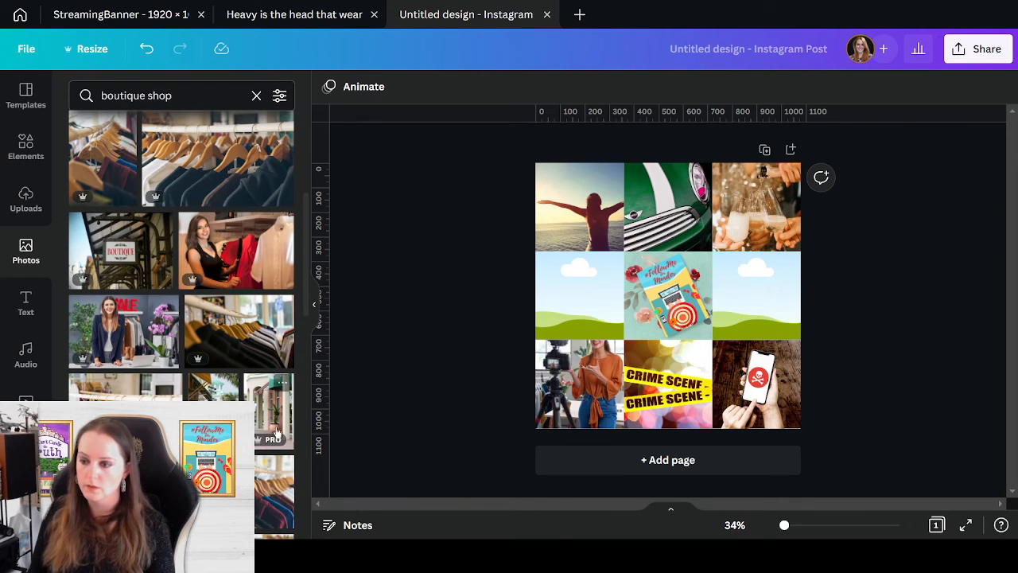
scroll(276, 432, down, 3)
scroll(162, 391, down, 4)
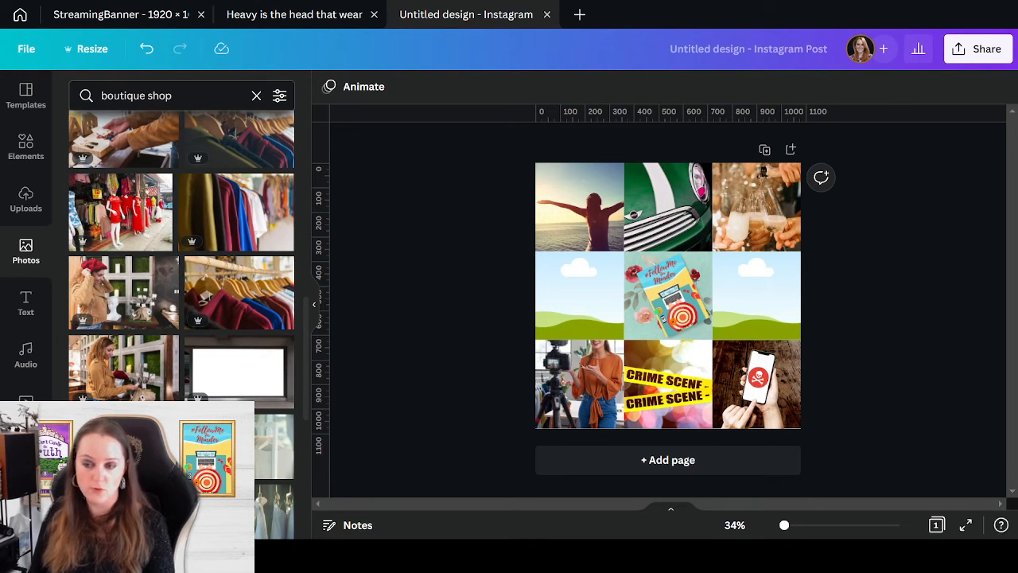
scroll(209, 395, down, 8)
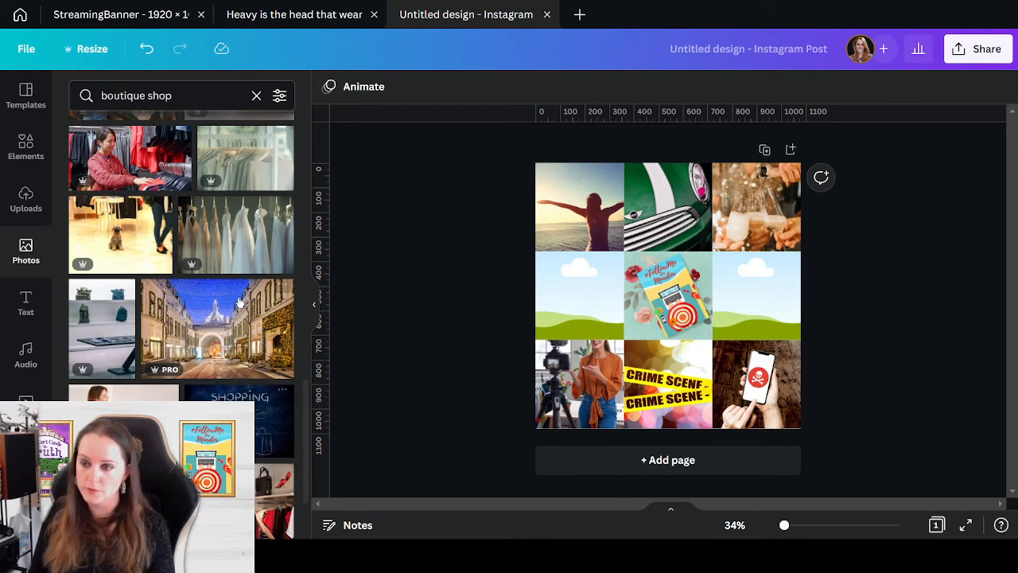
scroll(251, 361, down, 3)
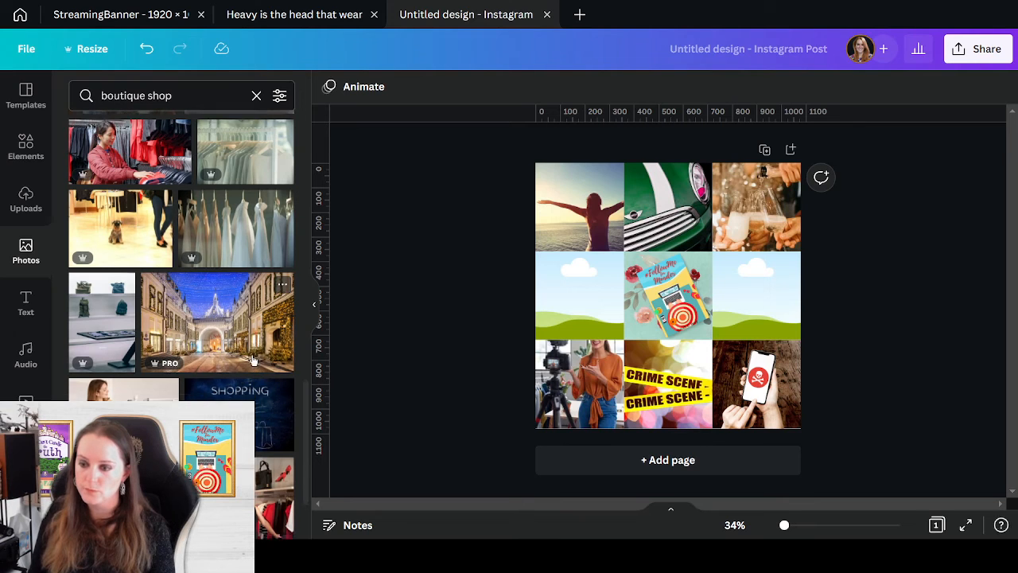
scroll(250, 360, down, 5)
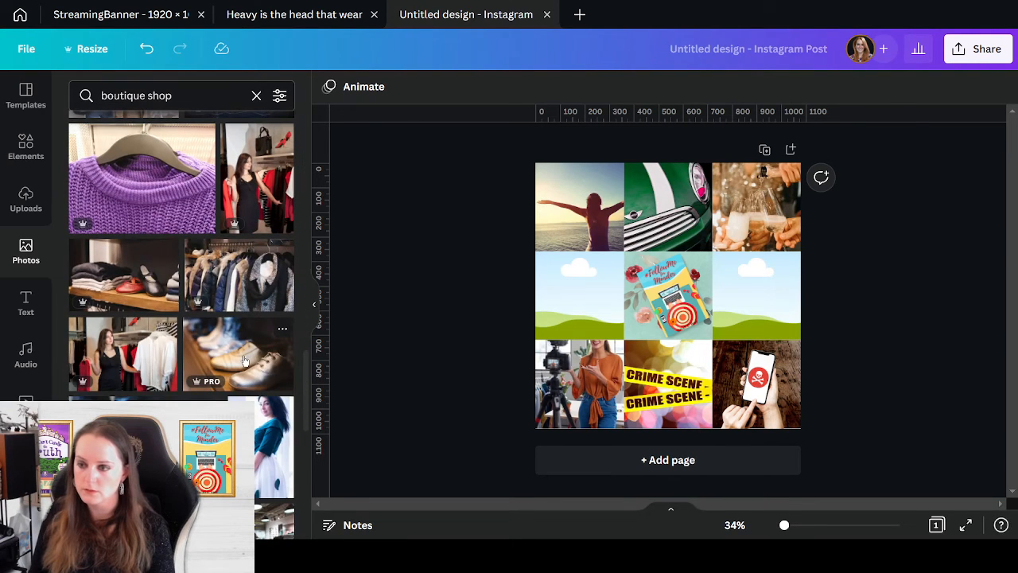
scroll(244, 360, down, 15)
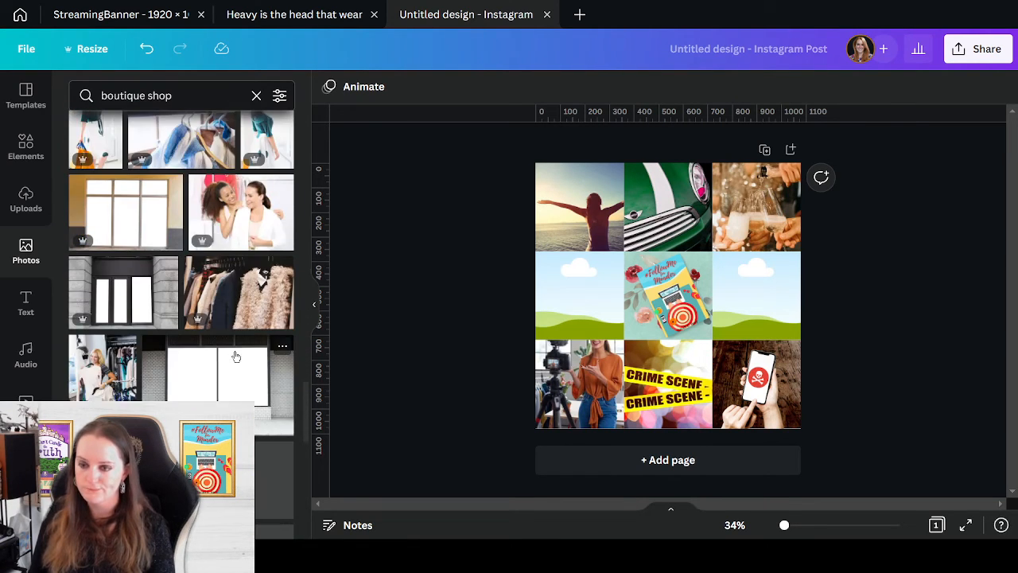
scroll(236, 356, down, 5)
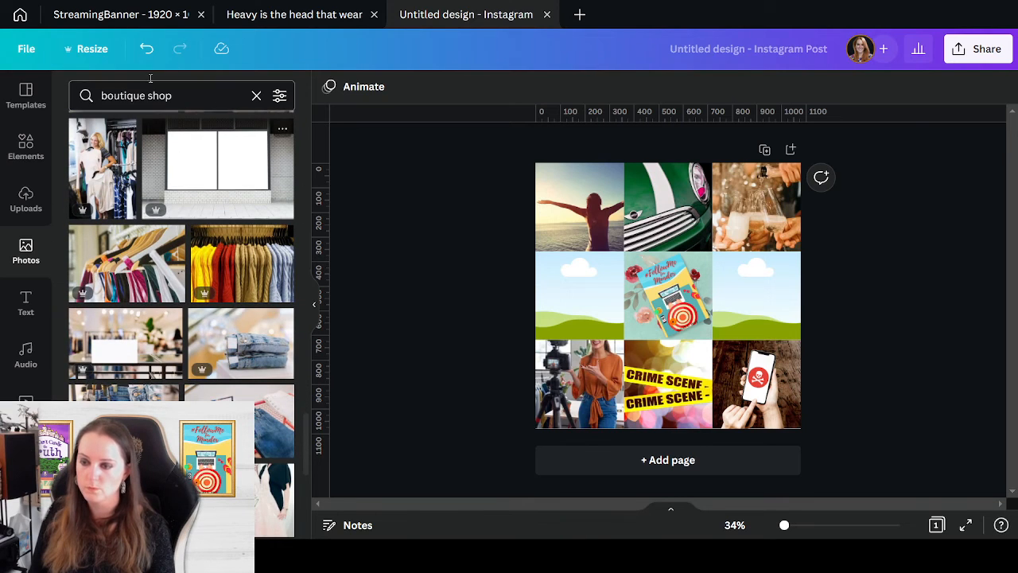
- Search the photos for "small businesses" and place the picture of the woman holding an OPEN sign in the middle-left cell
triple_click(172, 94)
text(small bus)
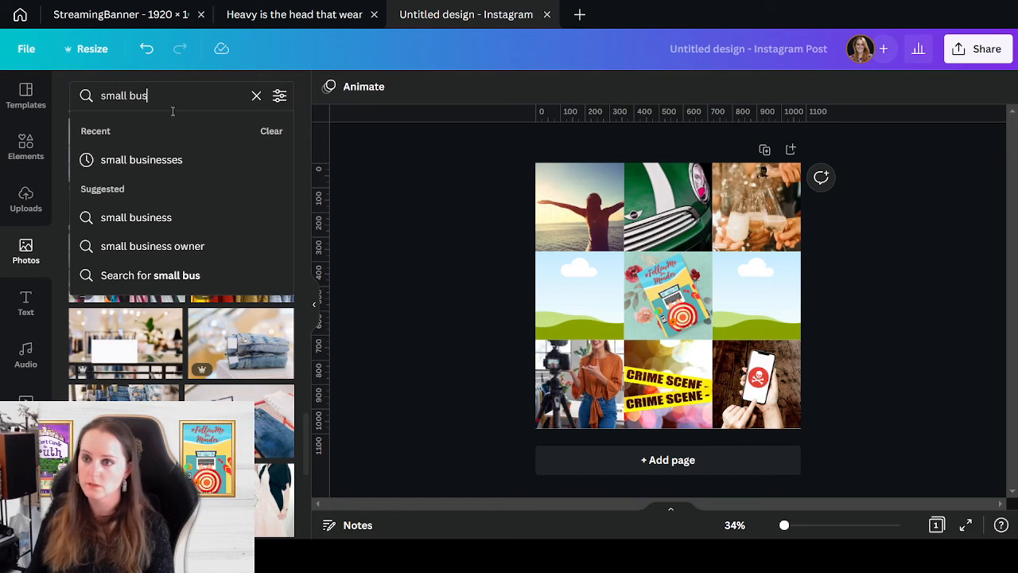
click(182, 160)
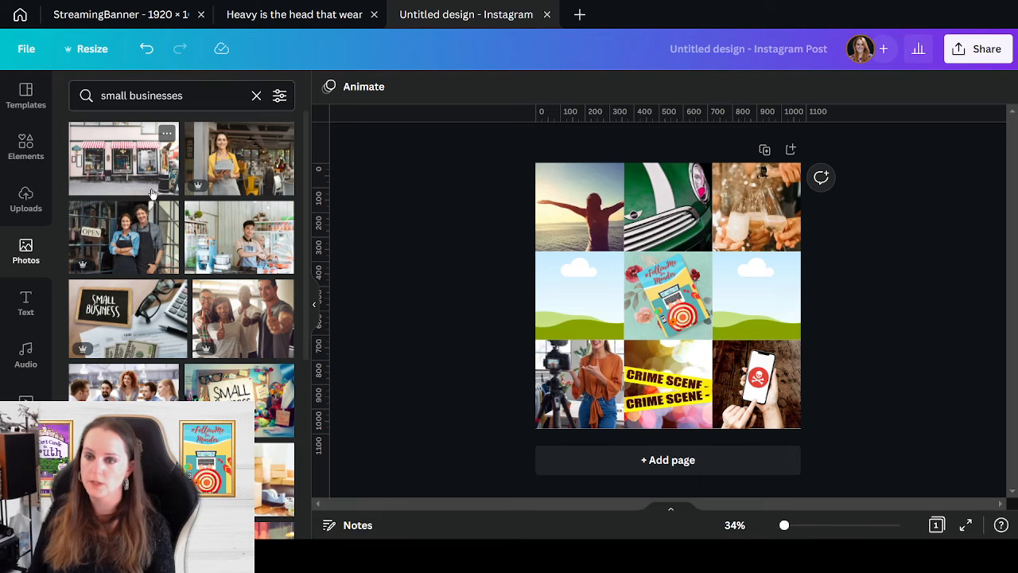
scroll(175, 394, down, 2)
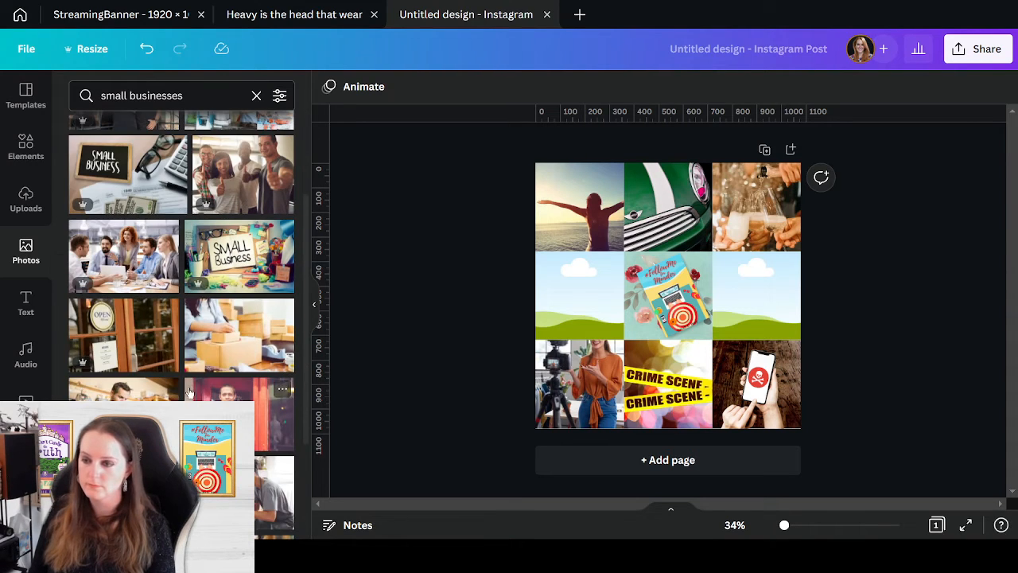
scroll(183, 377, down, 2)
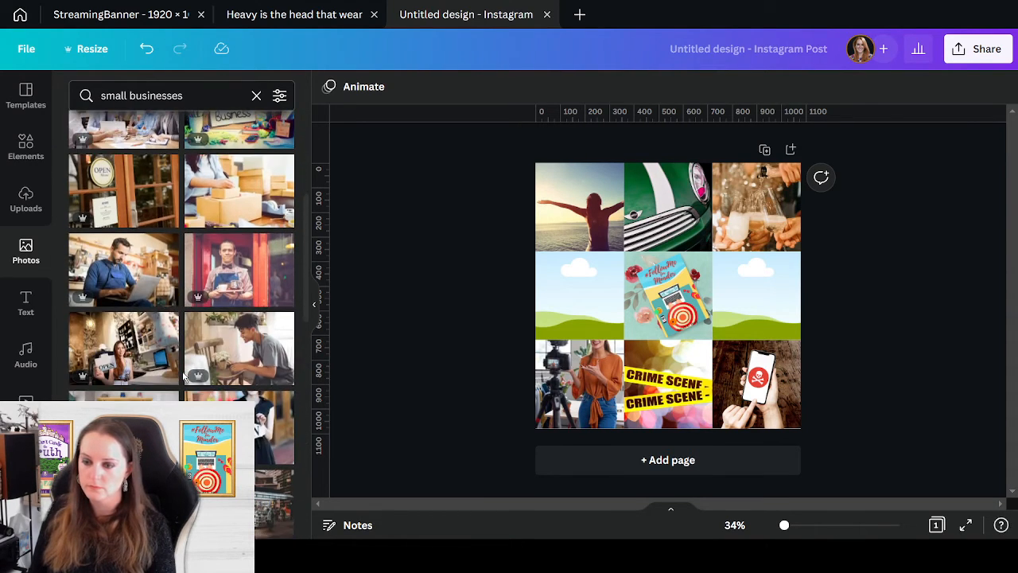
drag(274, 430, 583, 314)
- Enlarge the OPEN sign photo inside its frame and reposition it so the sign and the woman's hands fill the cell
double_click(583, 314)
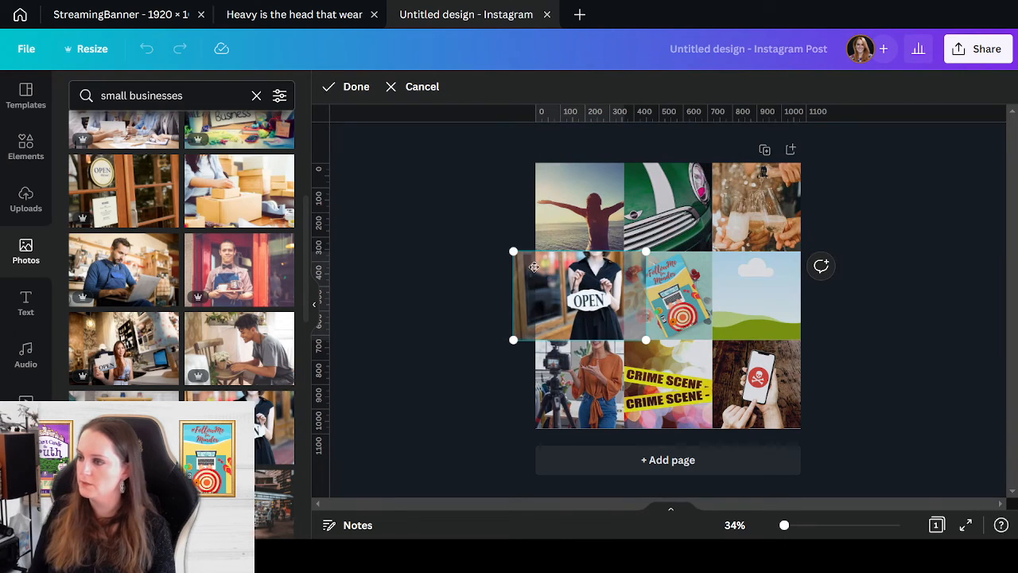
drag(535, 254, 456, 207)
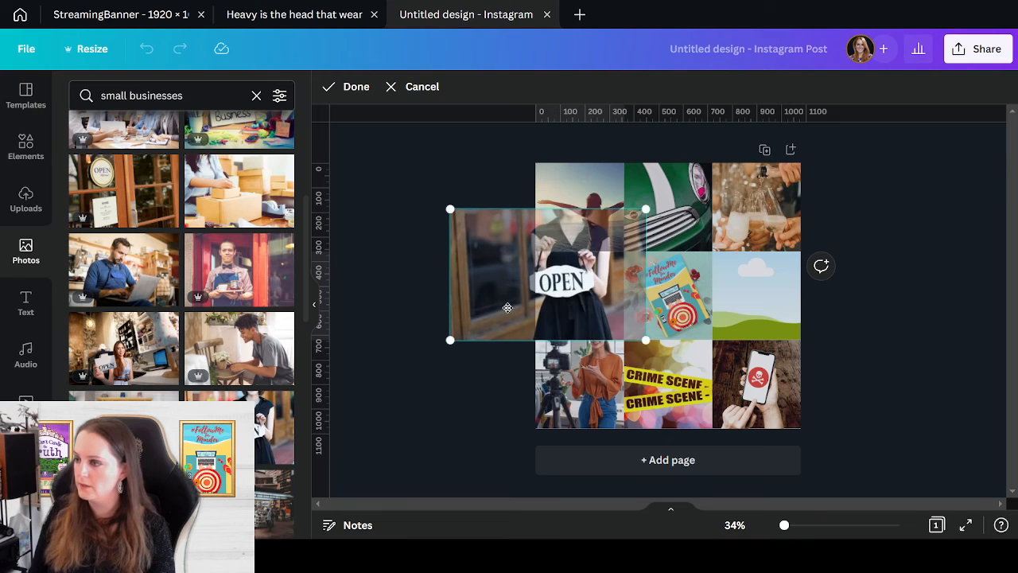
drag(512, 308, 527, 326)
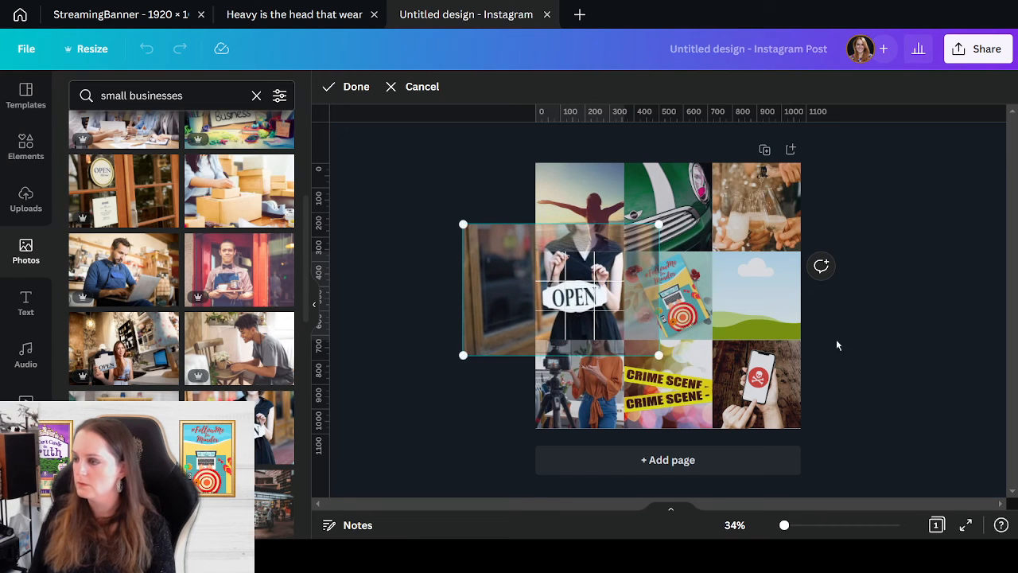
click(975, 417)
click(932, 410)
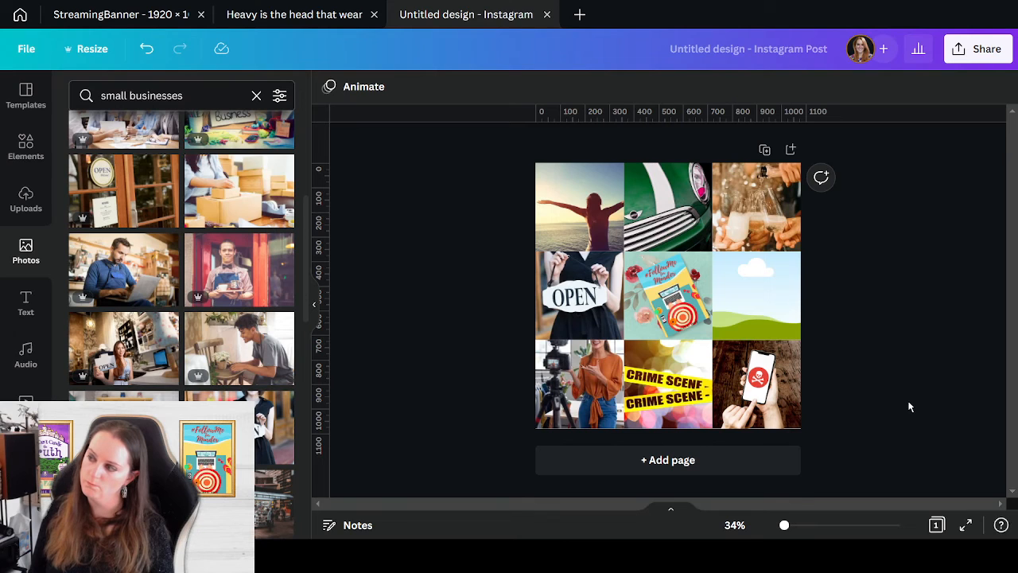
- Detach the outstretched-arms sunset photo from the top-left cell and place it in the empty middle-right cell
right_click(585, 208)
click(684, 469)
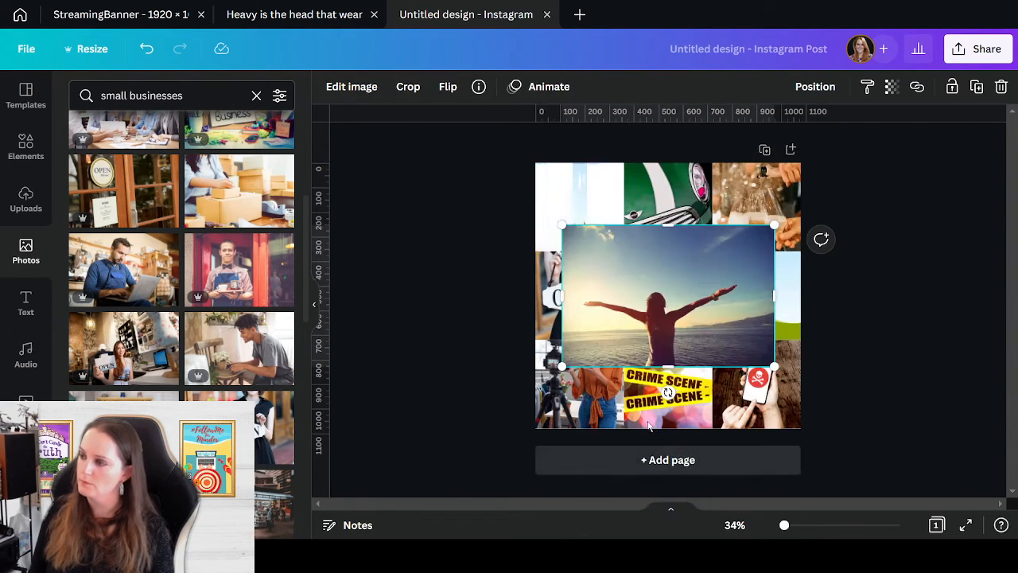
drag(588, 253, 725, 322)
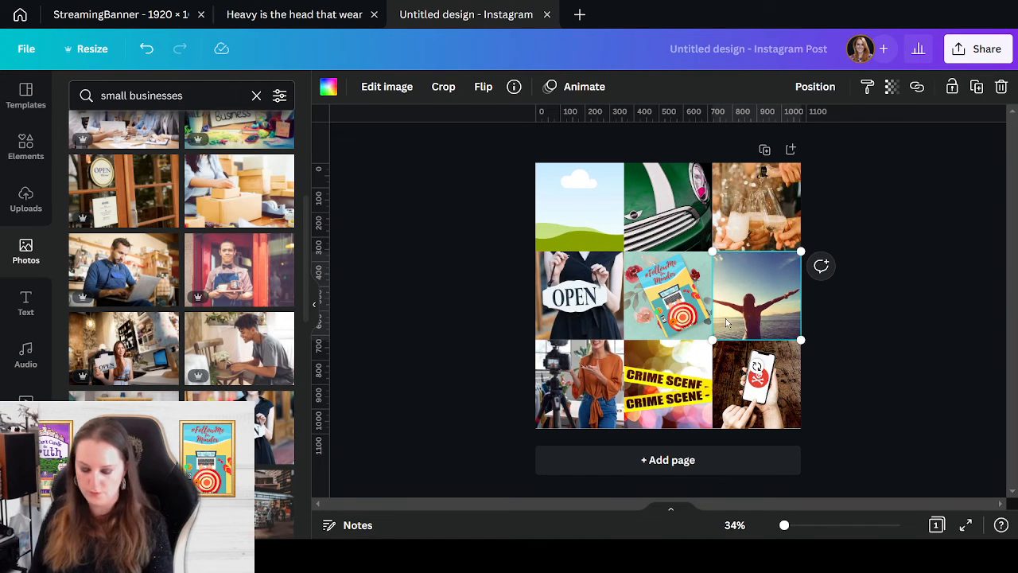
key(ctrl+z)
drag(685, 304, 777, 313)
- Enlarge the sunset photo inside the middle-right frame and shift it so the woman stands toward the cell's right side
double_click(795, 287)
click(873, 393)
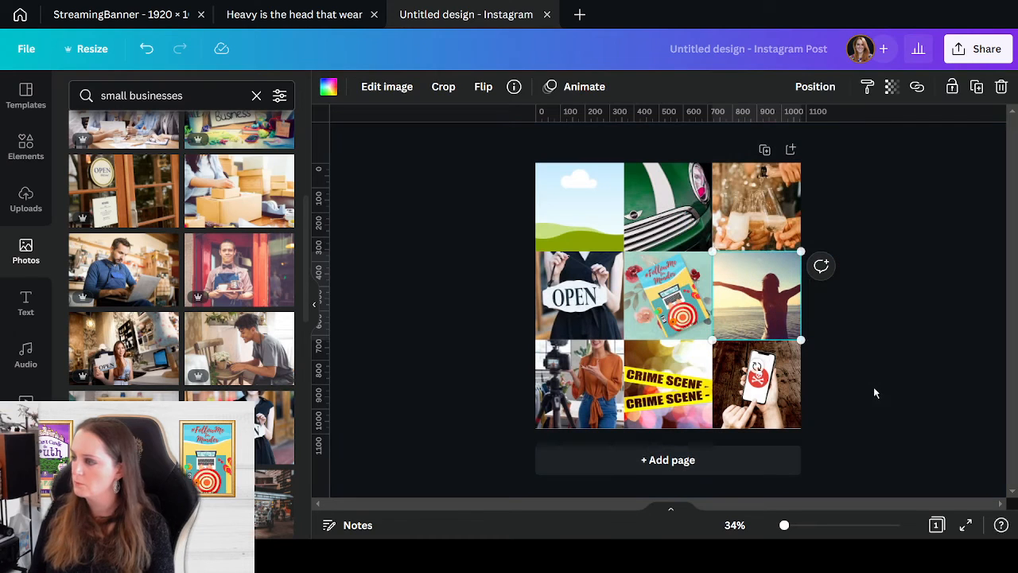
double_click(749, 307)
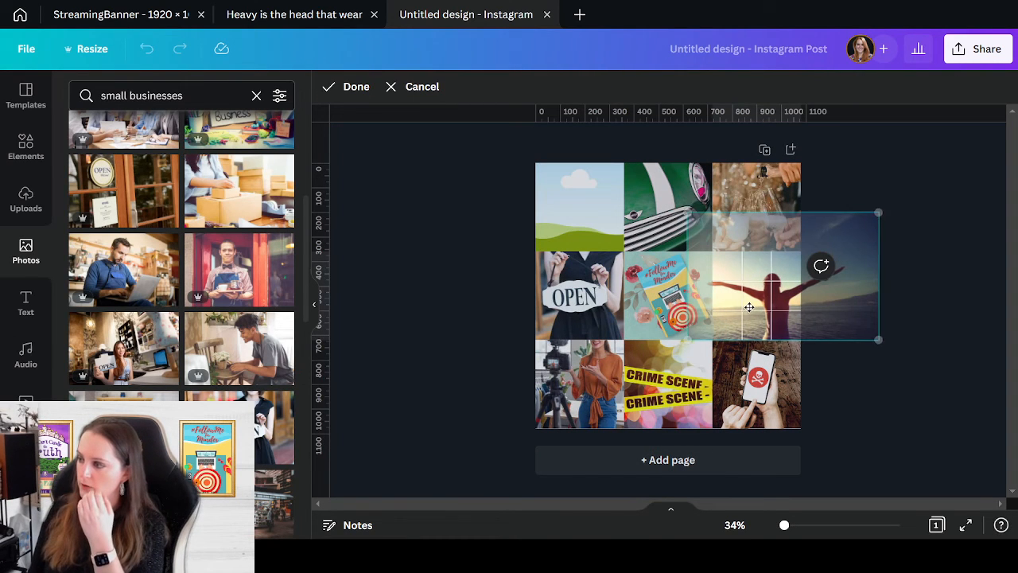
drag(749, 307, 757, 308)
click(867, 399)
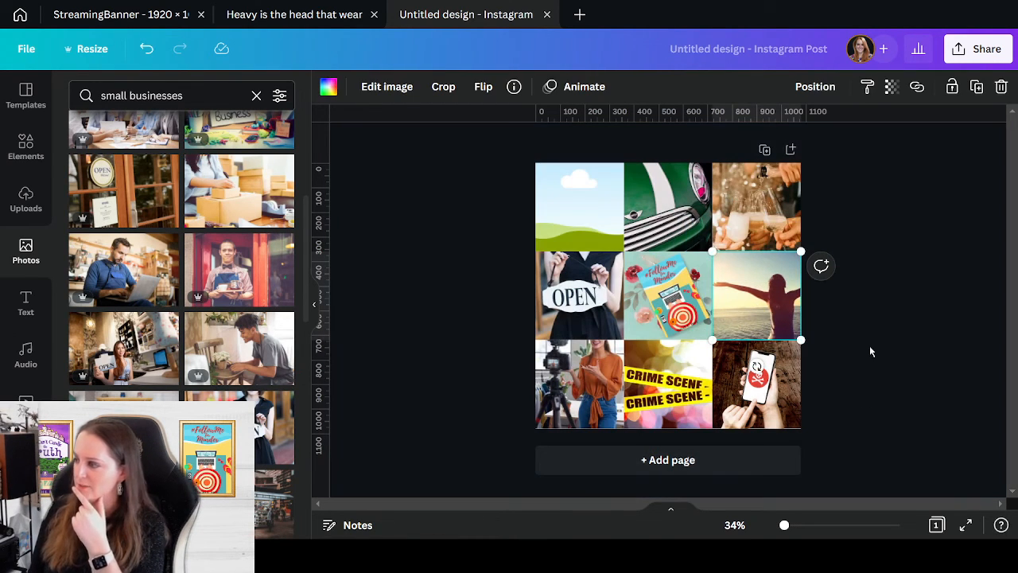
- Scale the sunset photo down slightly within its frame to show more of the woman's outstretched arms
double_click(765, 307)
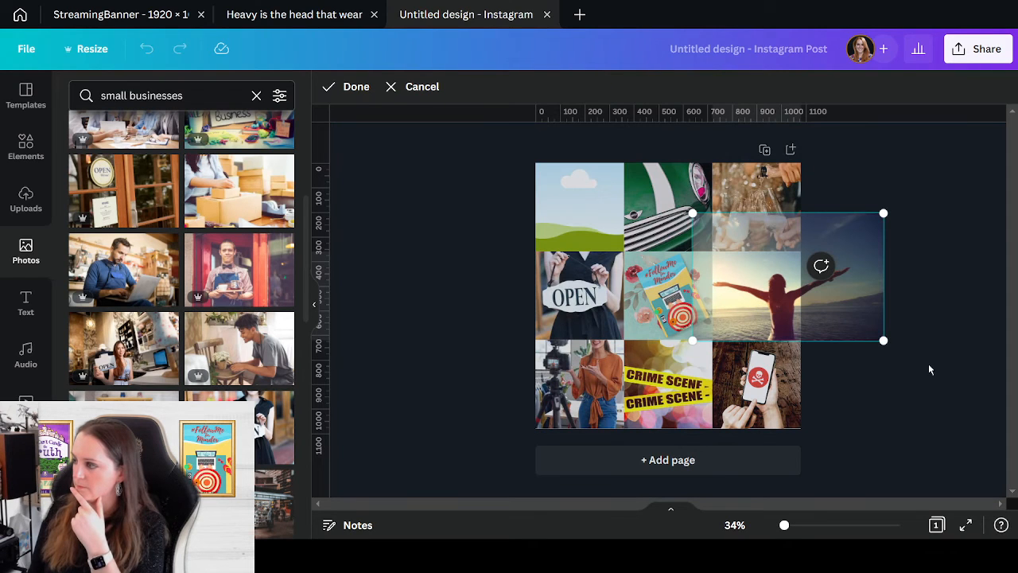
drag(883, 213, 862, 227)
click(924, 355)
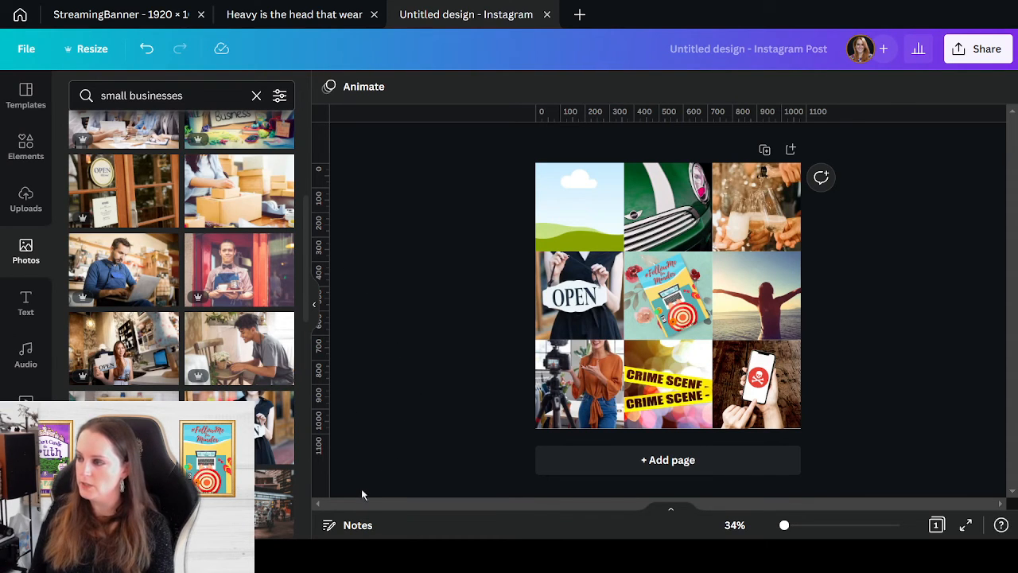
- Search the stock photos for "group hug"
click(182, 94)
triple_click(182, 94)
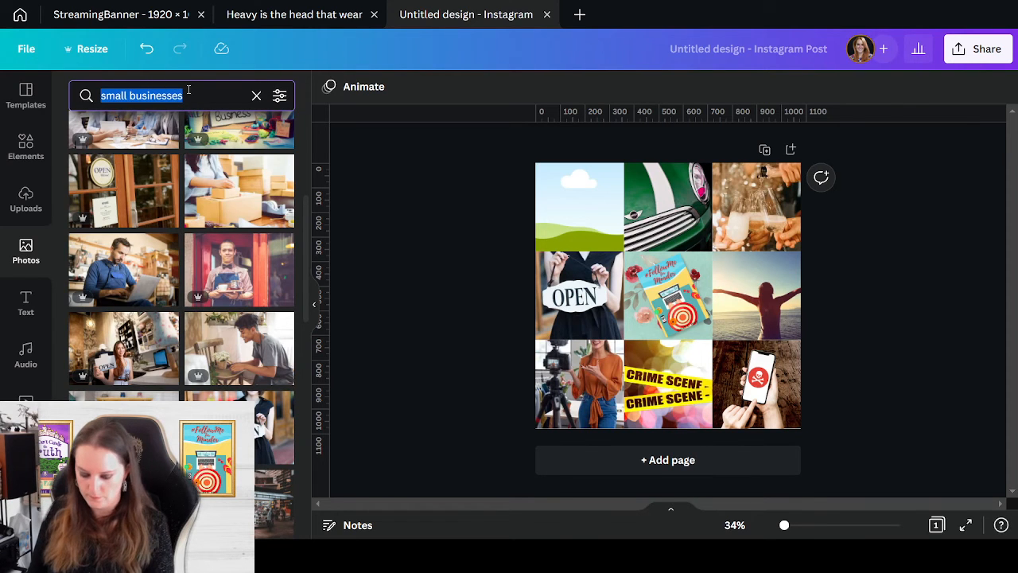
text(friends)
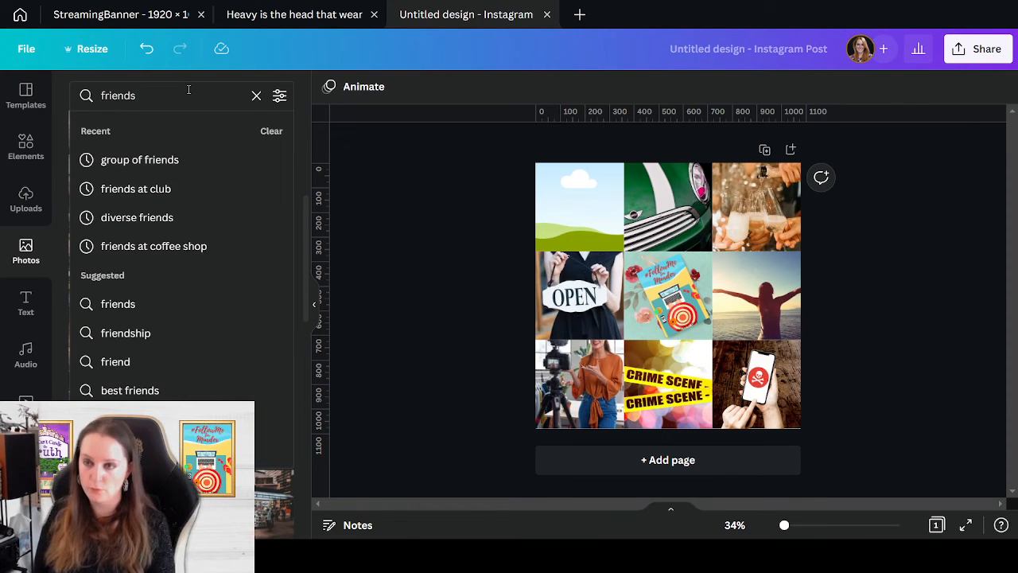
key(BackSpace)
key(BackSpace)
key(BackSpace)
key(BackSpace)
key(BackSpace)
key(BackSpace)
text(grou)
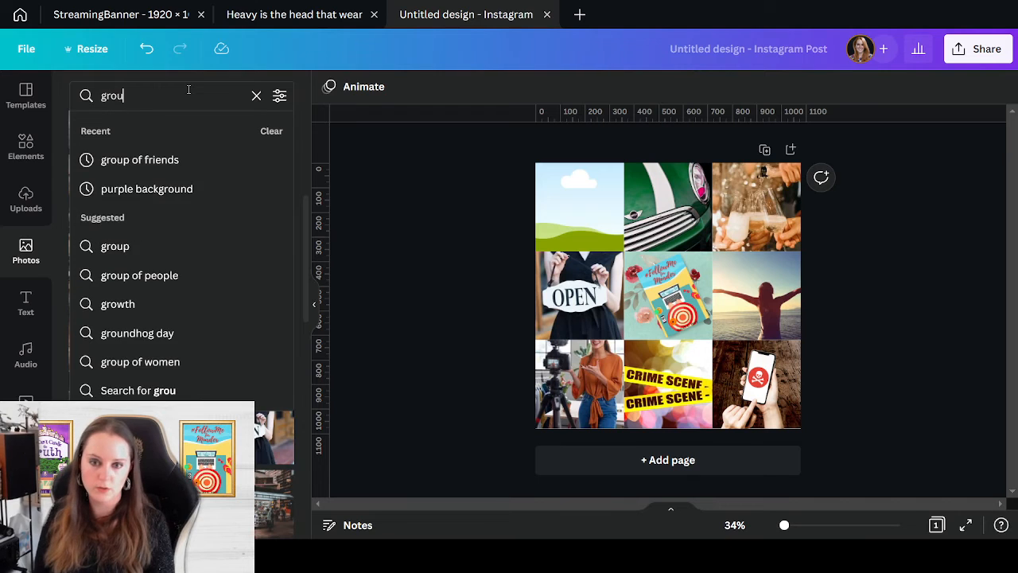
text(p hug)
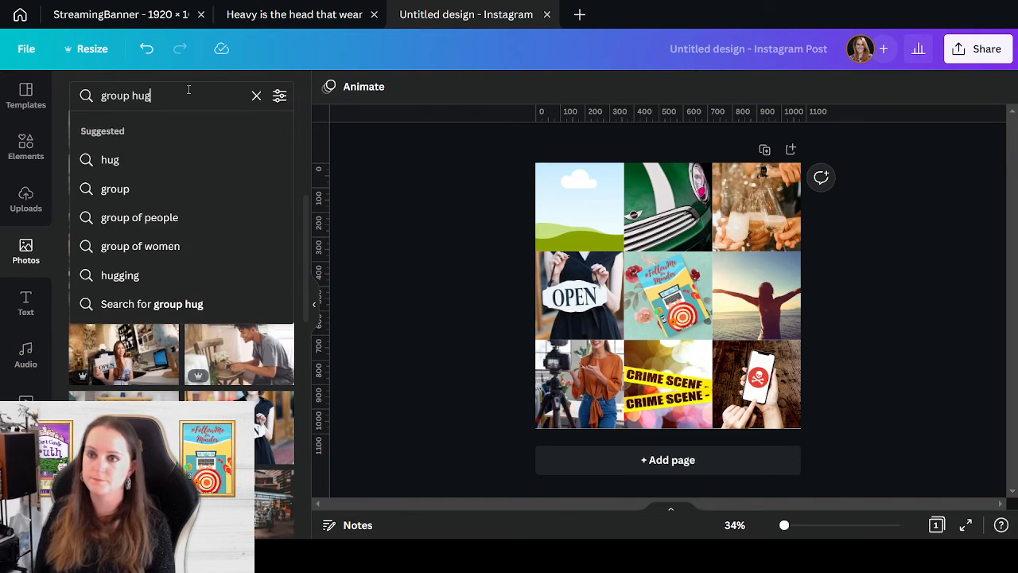
key(Return)
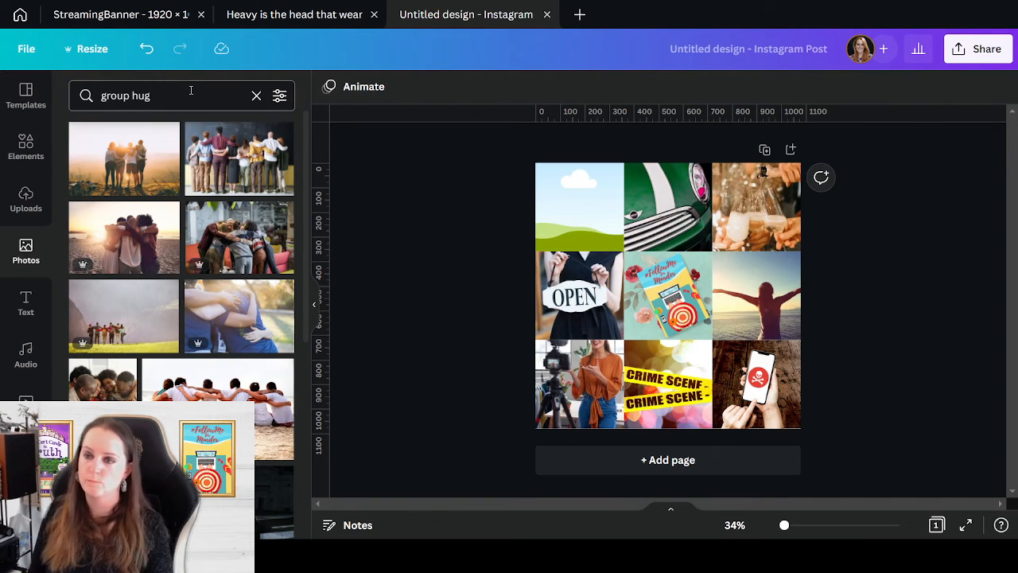
- Place the photo of three friends hugging on a beach in the empty top-left cell and enlarge it inside its frame
drag(135, 234, 596, 238)
double_click(543, 247)
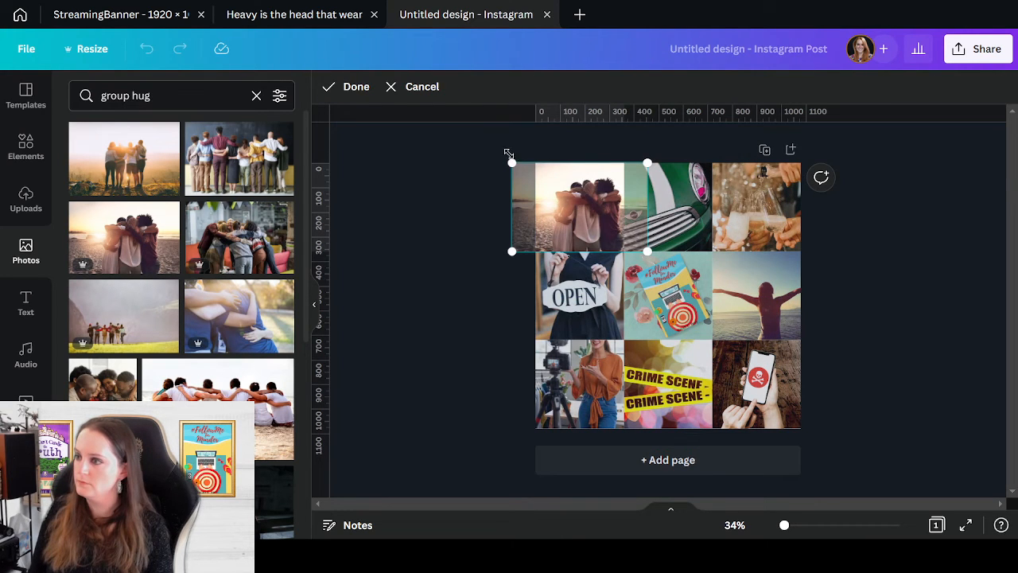
drag(509, 153, 466, 124)
drag(580, 204, 593, 221)
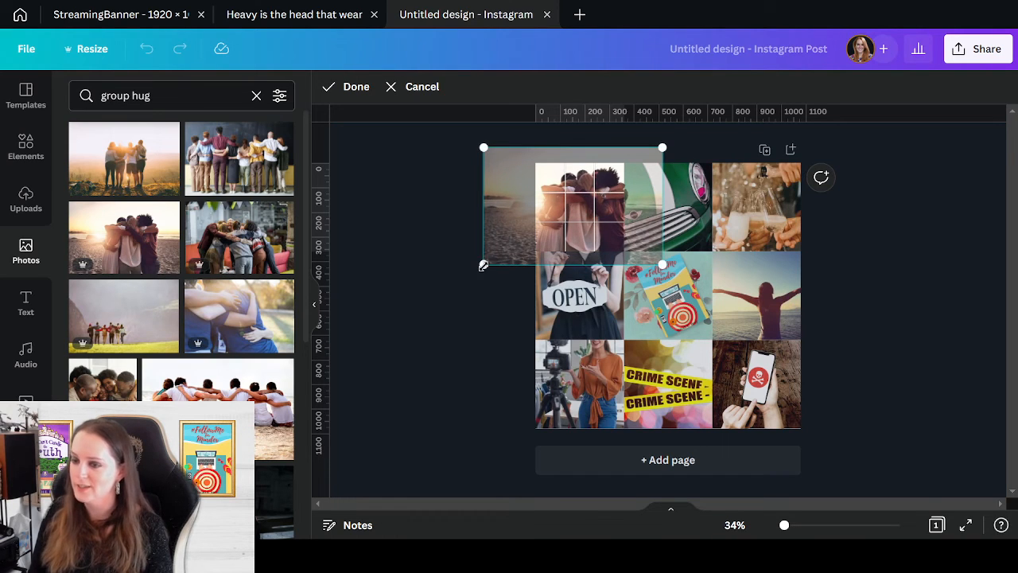
drag(483, 265, 488, 261)
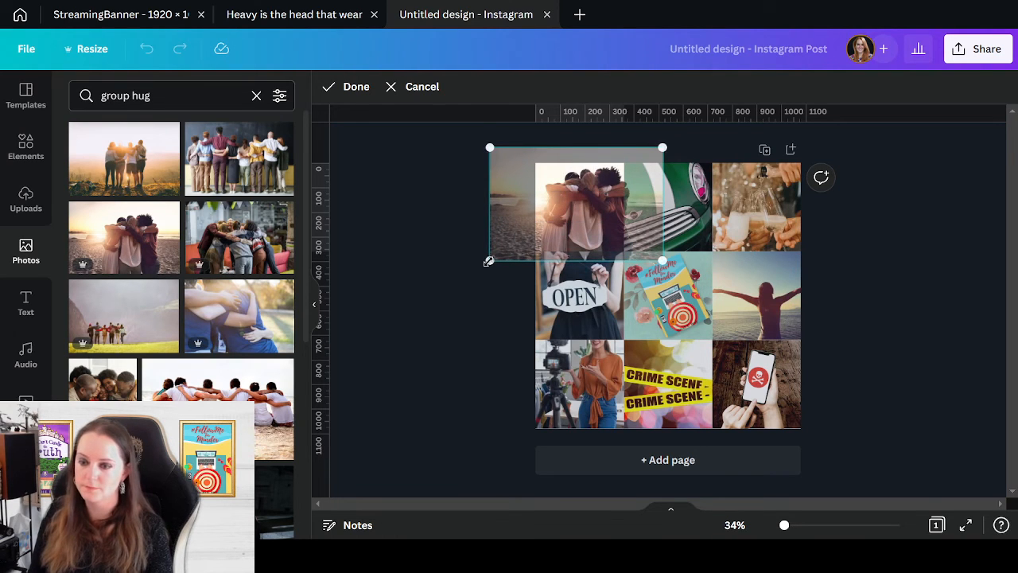
- Shift the group hug photo left within the top-left cell so the three friends are centred
click(932, 295)
click(938, 295)
double_click(593, 227)
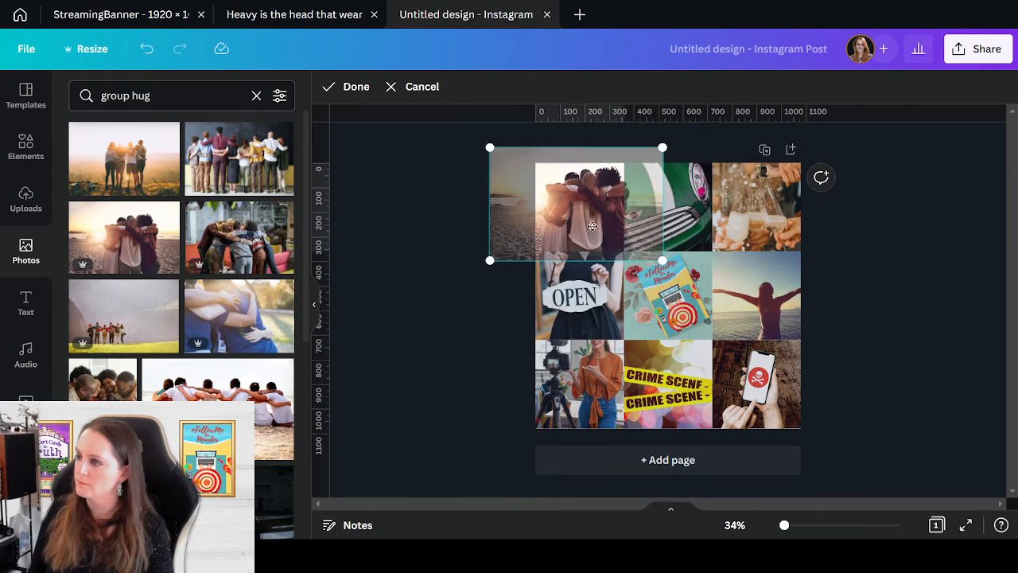
drag(590, 228, 577, 225)
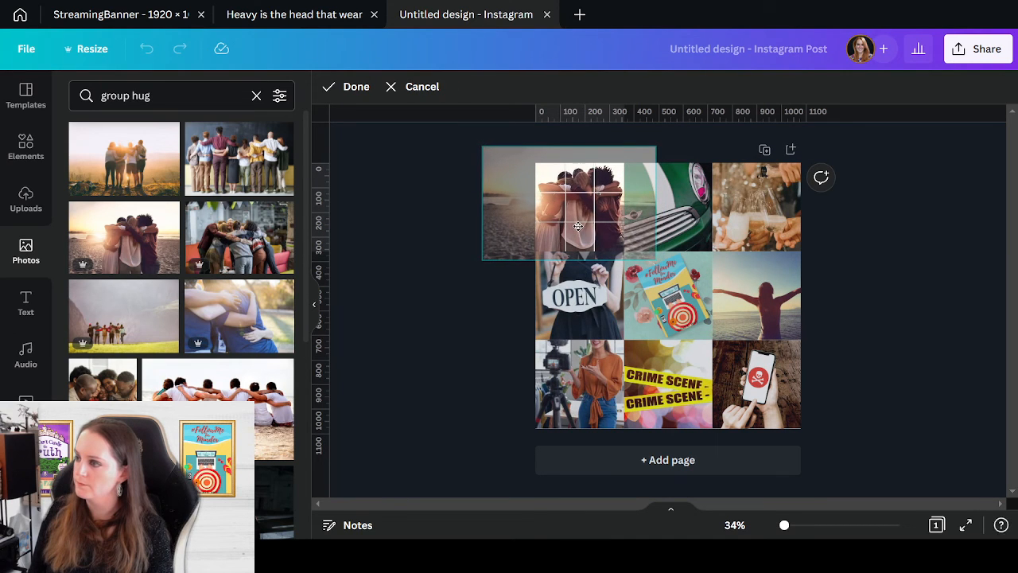
click(912, 249)
click(912, 251)
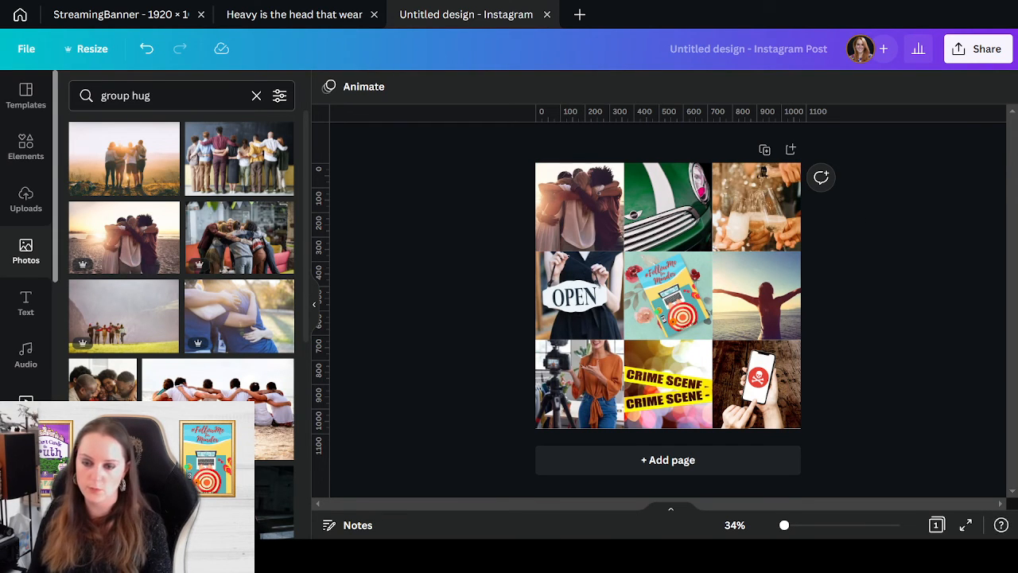
- Open the #FollowMe for Murder Mock Ups folder and try the hand-held tablet mock-up in the centre cell
scroll(26, 238, down, 3)
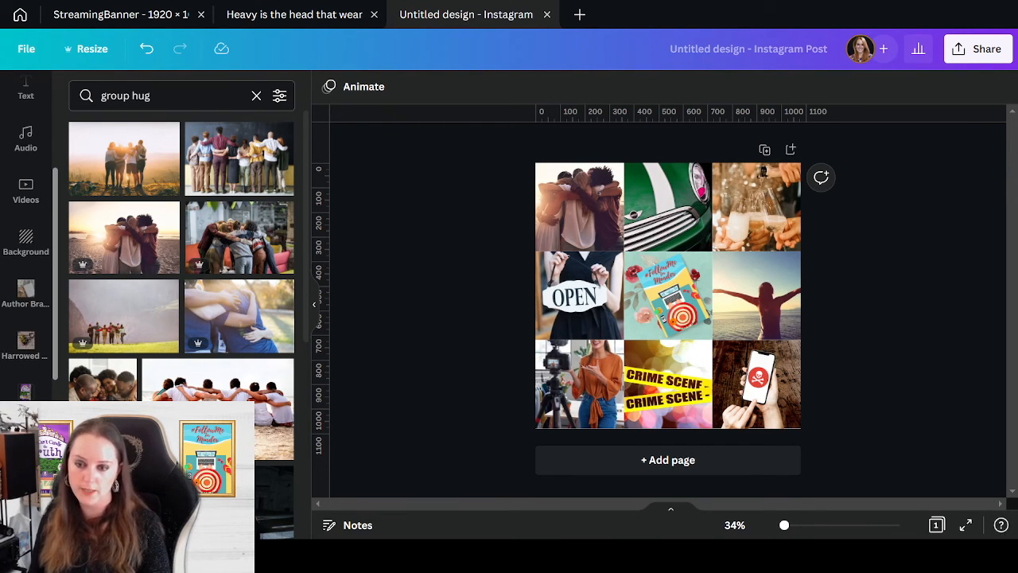
scroll(36, 374, down, 3)
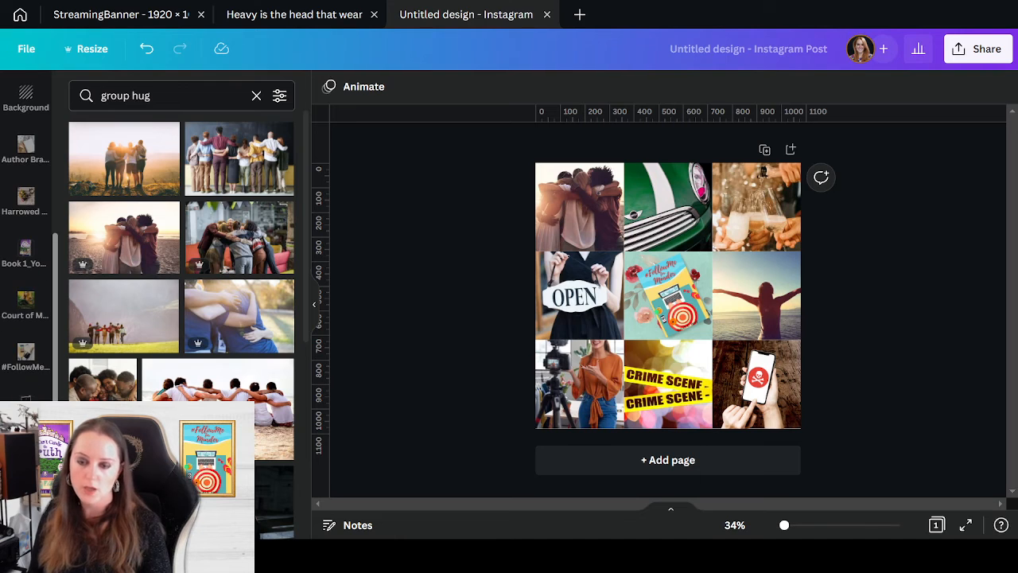
click(29, 369)
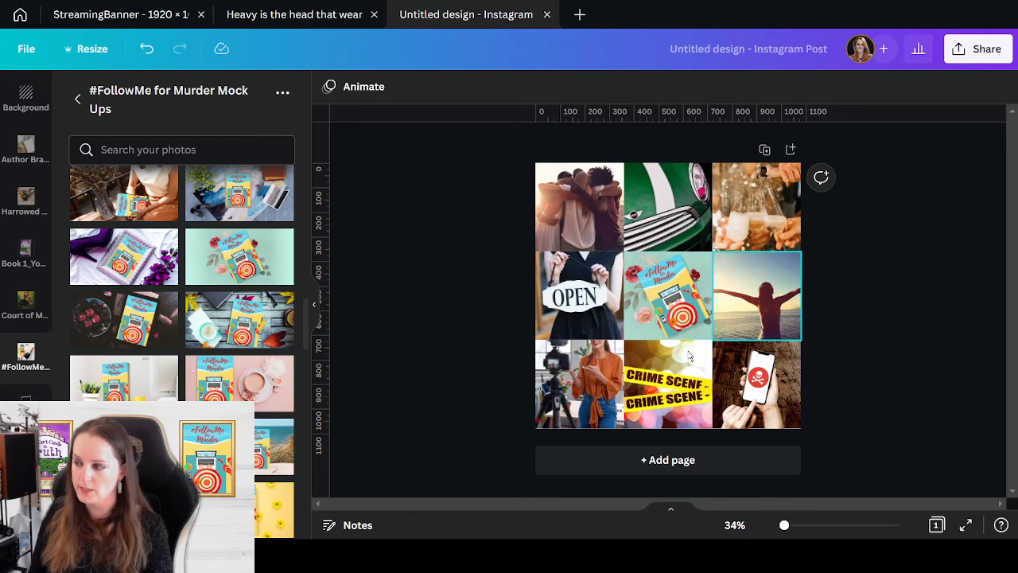
scroll(177, 382, down, 3)
scroll(183, 390, down, 1)
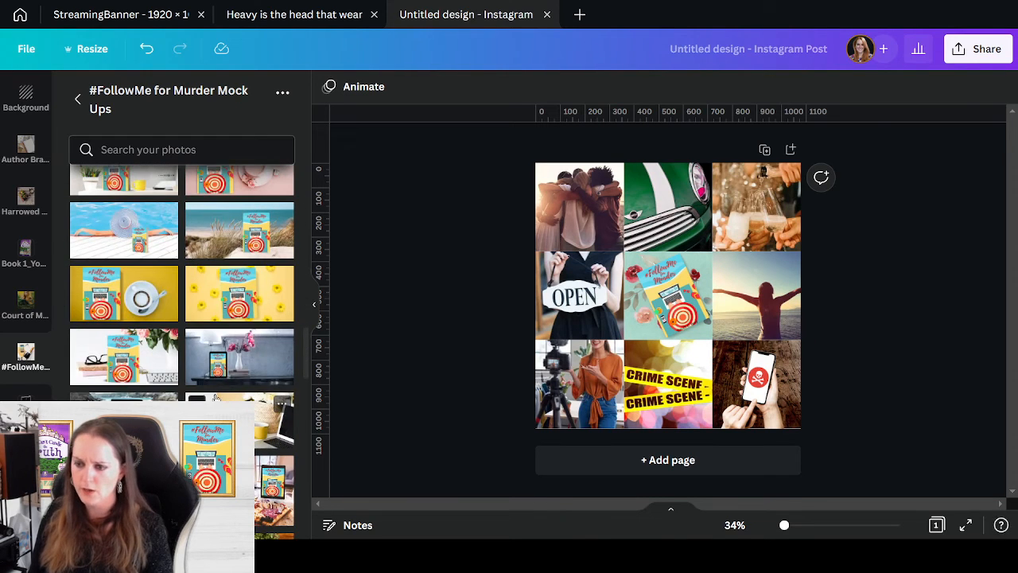
drag(160, 395, 668, 294)
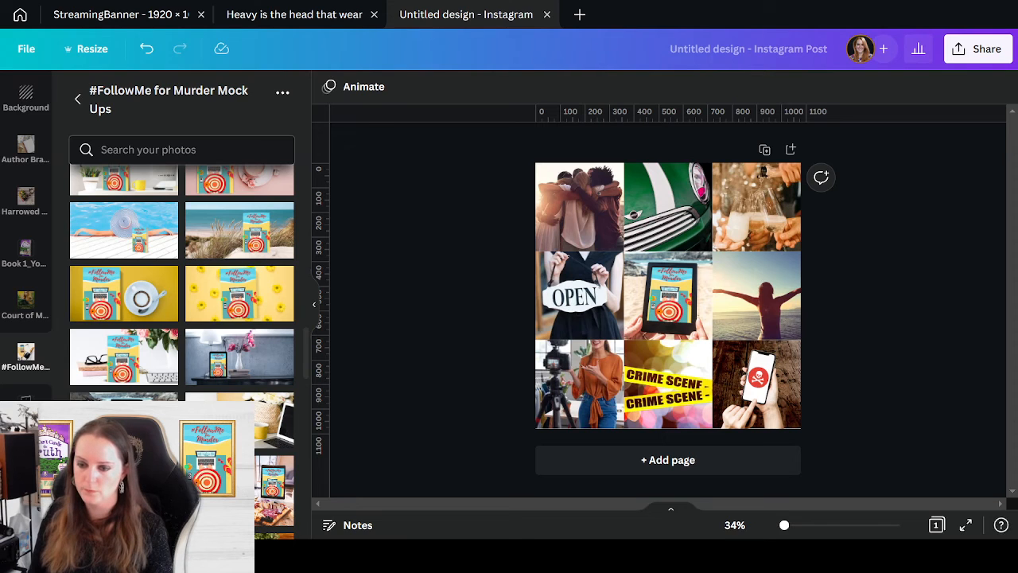
- Replace the centre cell's image with the mock-up of a tablet standing in front of the ocean
drag(274, 477, 646, 312)
double_click(645, 311)
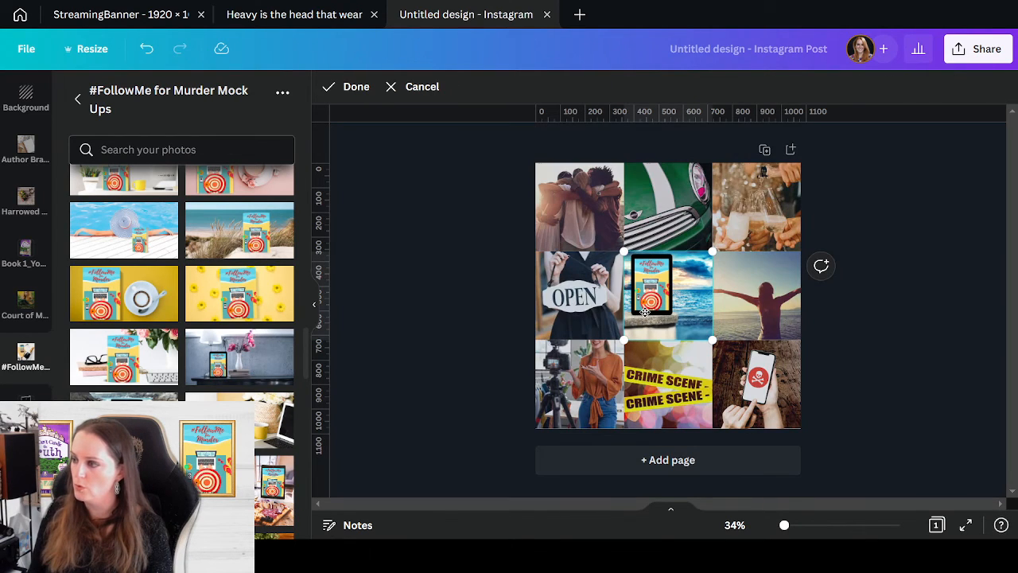
click(863, 365)
- Enlarge the ocean tablet mock-up inside the centre frame so the book cover fills most of the cell's height
double_click(680, 314)
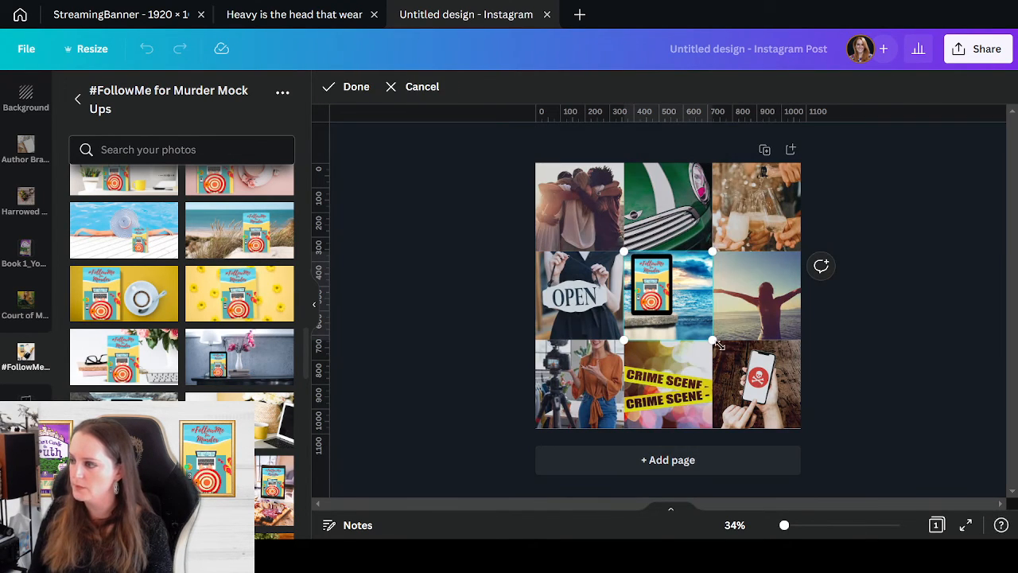
drag(715, 340, 744, 360)
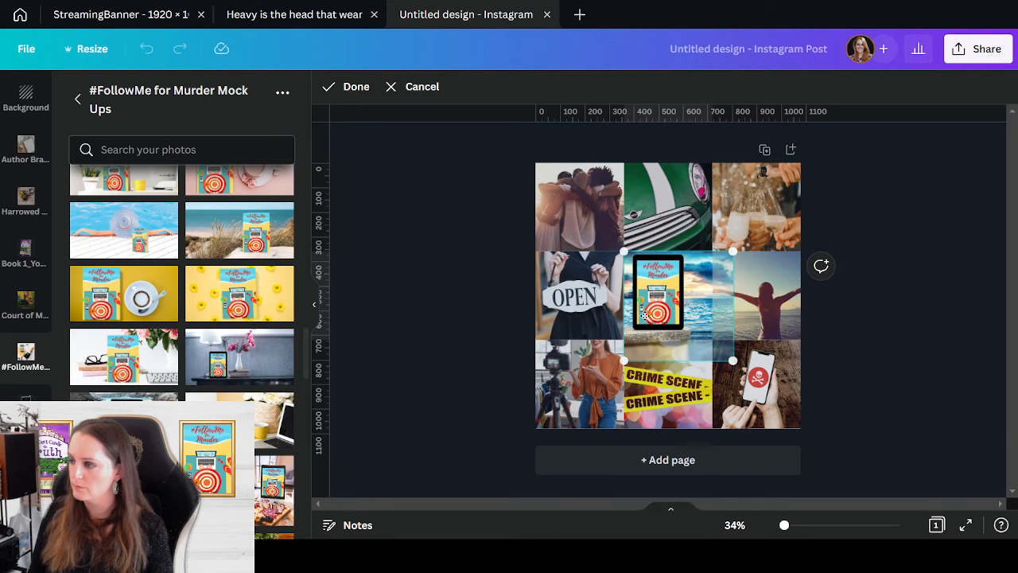
drag(668, 316, 672, 316)
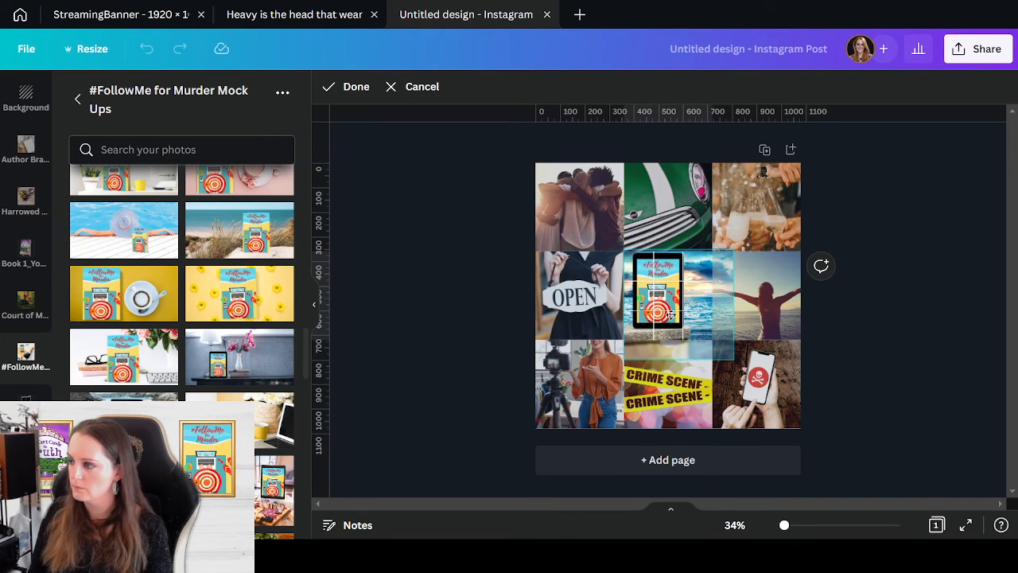
click(957, 331)
double_click(657, 322)
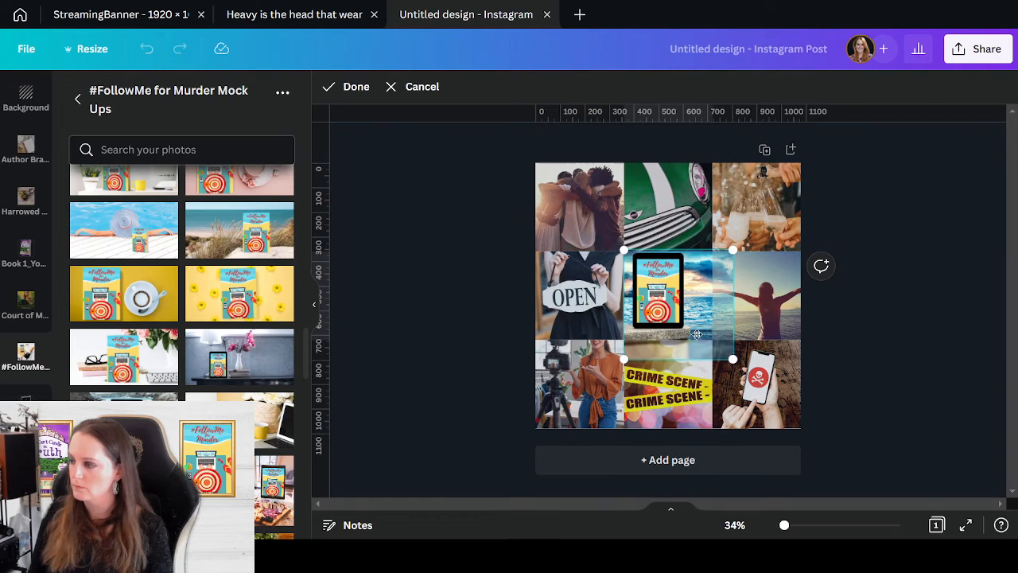
drag(730, 357, 738, 365)
click(889, 340)
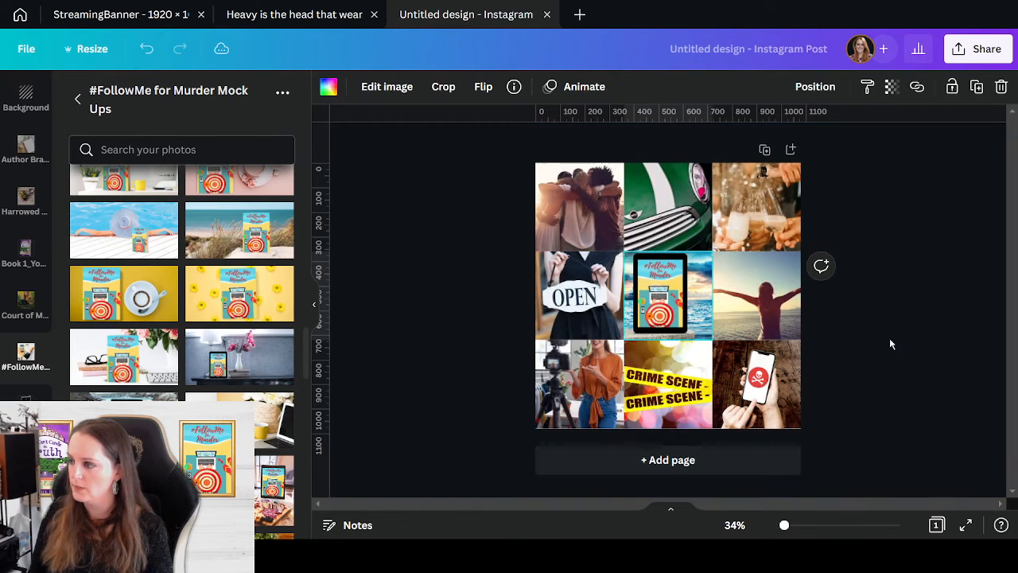
click(905, 366)
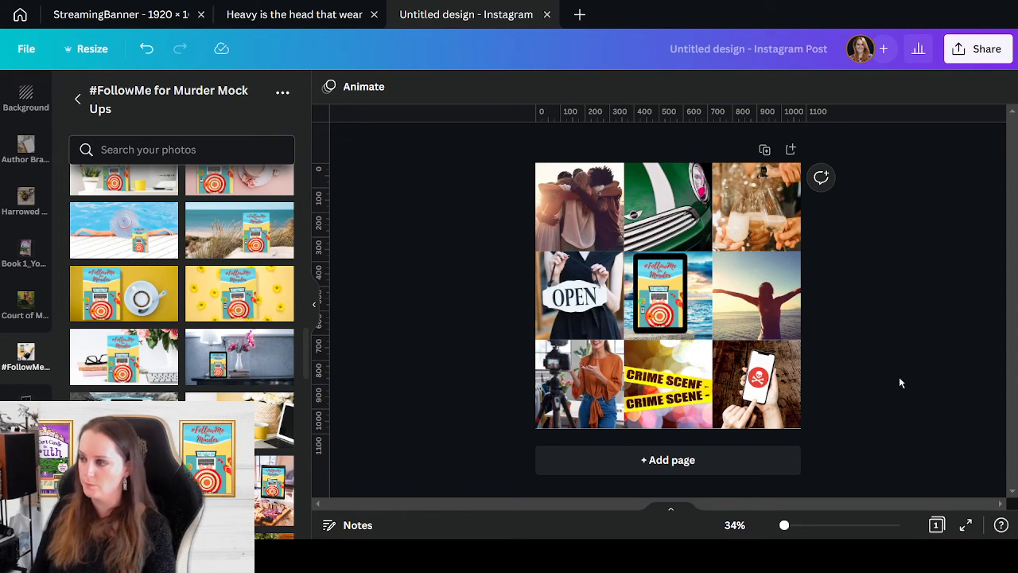
- Try the warm Sangri filter from the Photogenic effects on the bottom-left photo of the woman with the camera
click(567, 408)
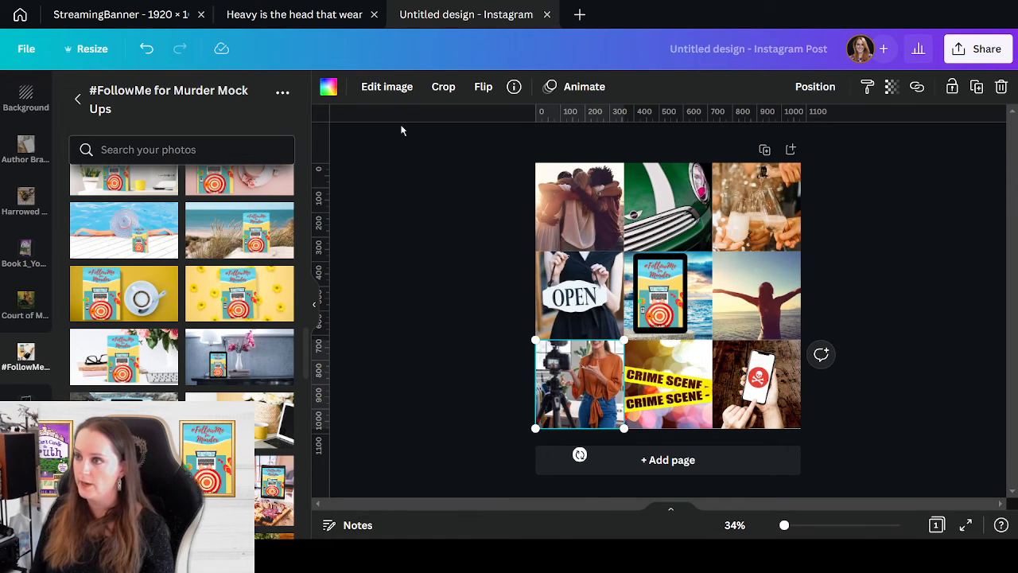
click(388, 87)
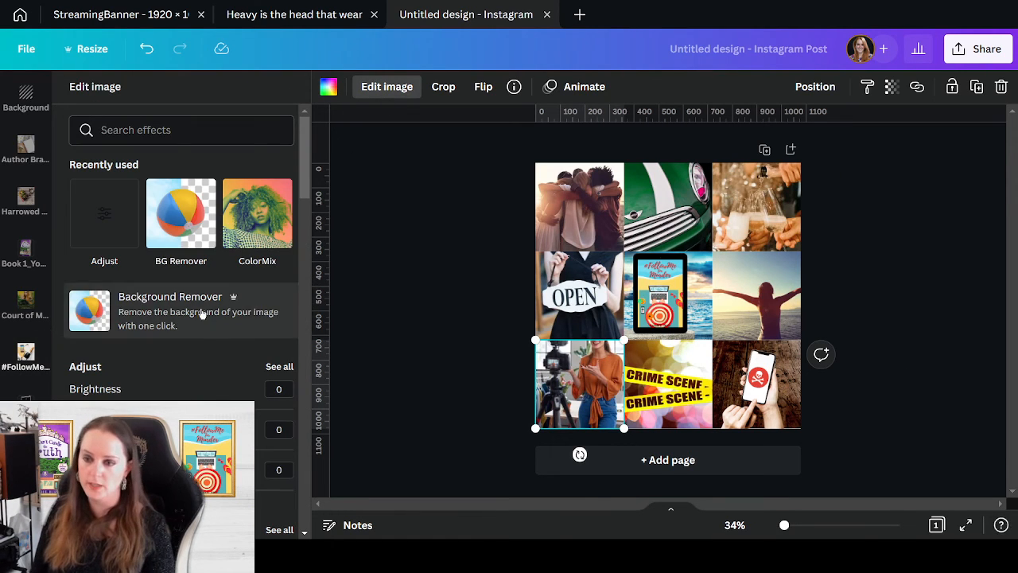
click(247, 223)
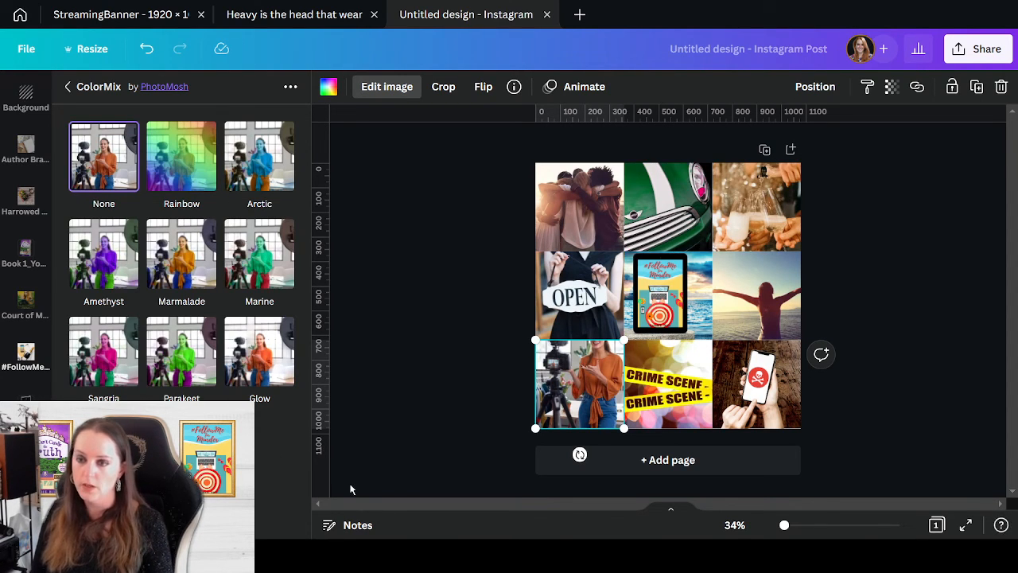
click(90, 84)
scroll(215, 357, down, 3)
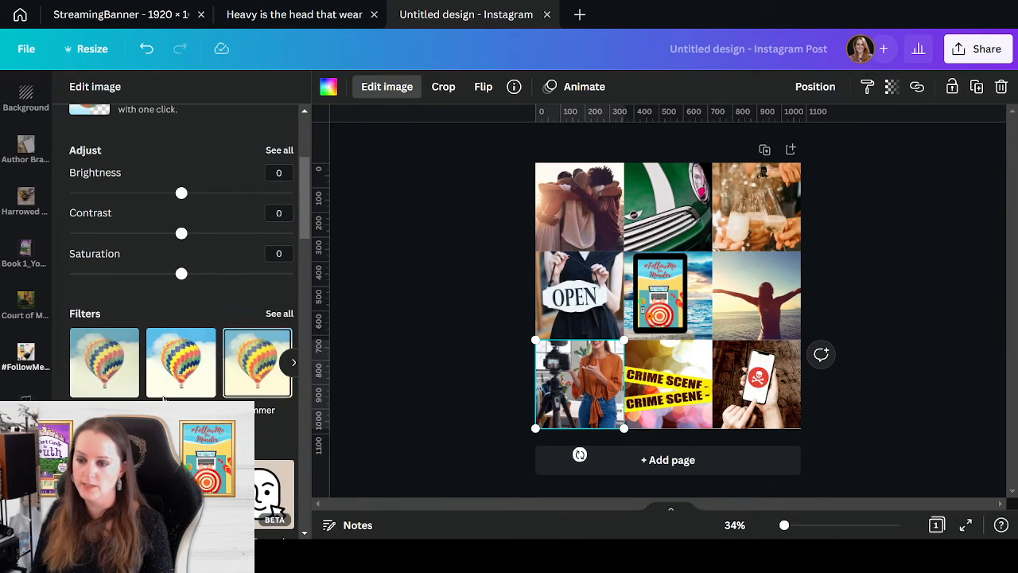
scroll(163, 399, down, 10)
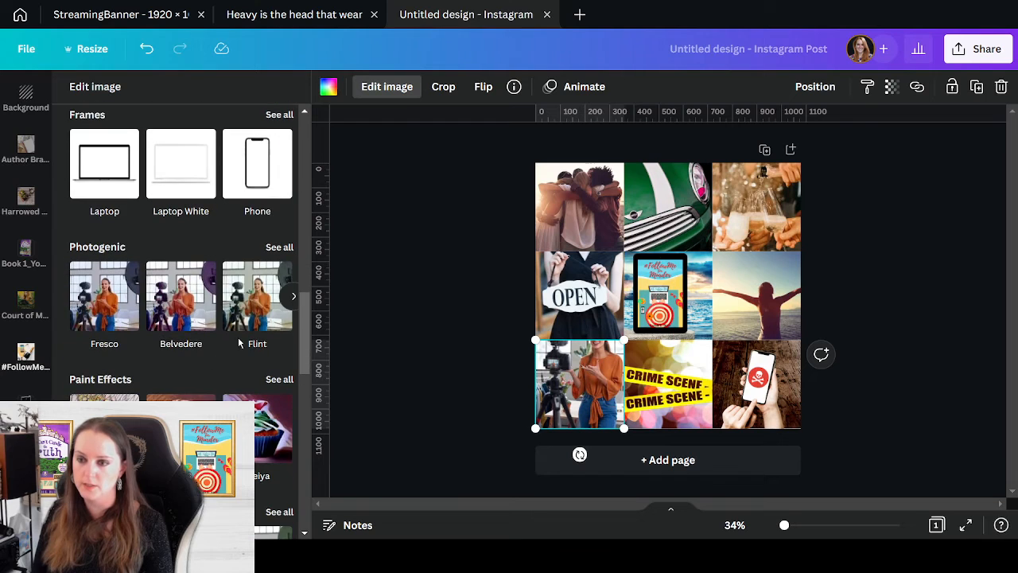
click(278, 246)
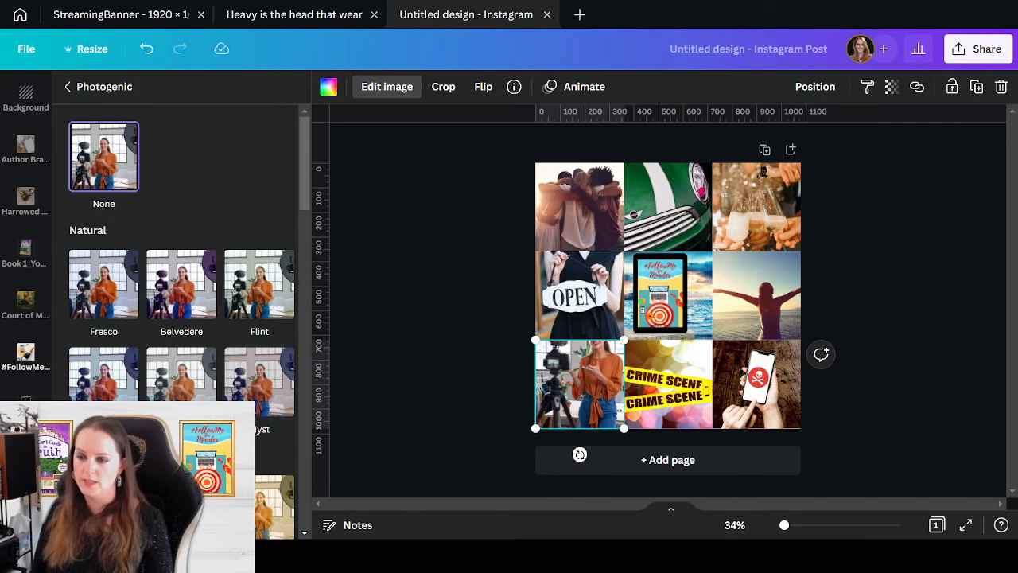
scroll(251, 346, down, 4)
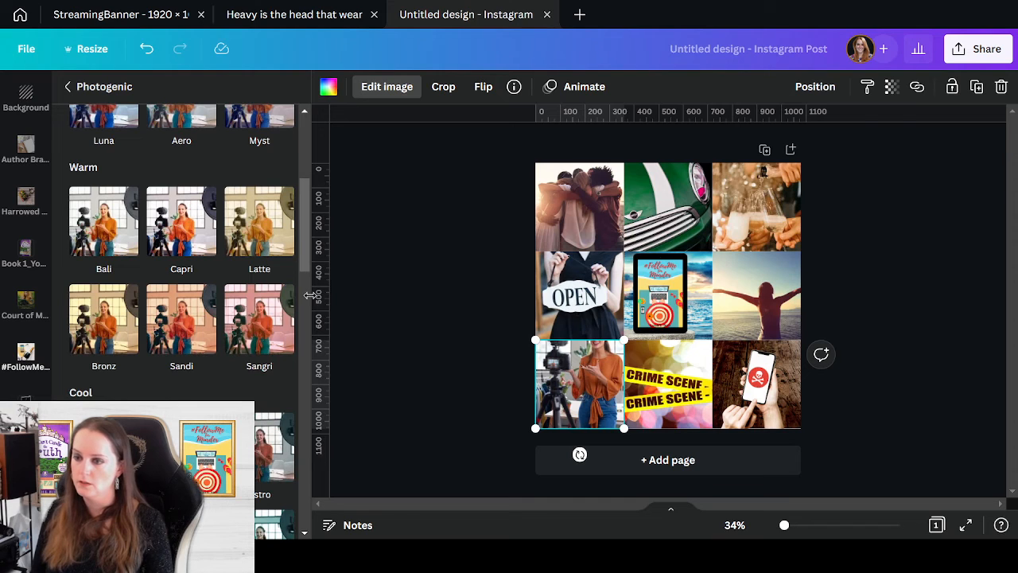
click(259, 318)
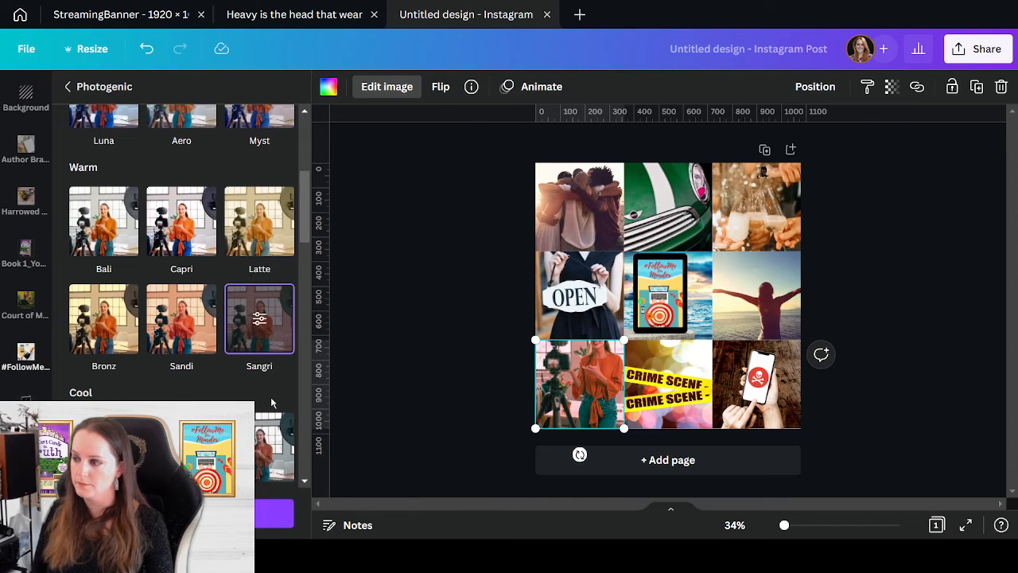
- Switch the camera photo's Photogenic filter to Chroma from the Vivid group
scroll(271, 403, down, 3)
scroll(270, 402, down, 2)
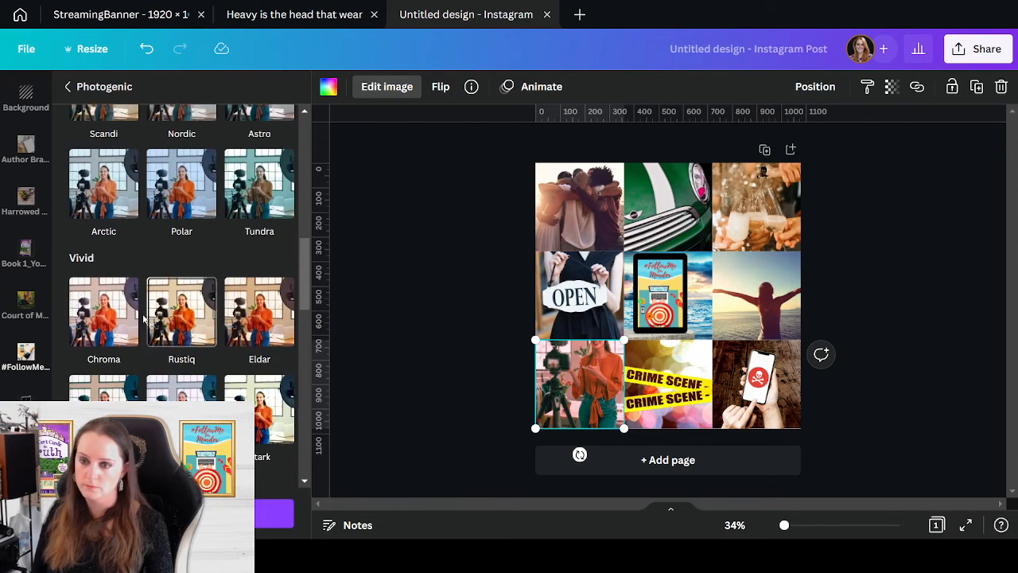
click(107, 330)
- Switch the bottom-left camera photo's Photogenic filter to the Color Pop one with the purple and teal tint and apply it
scroll(209, 329, down, 4)
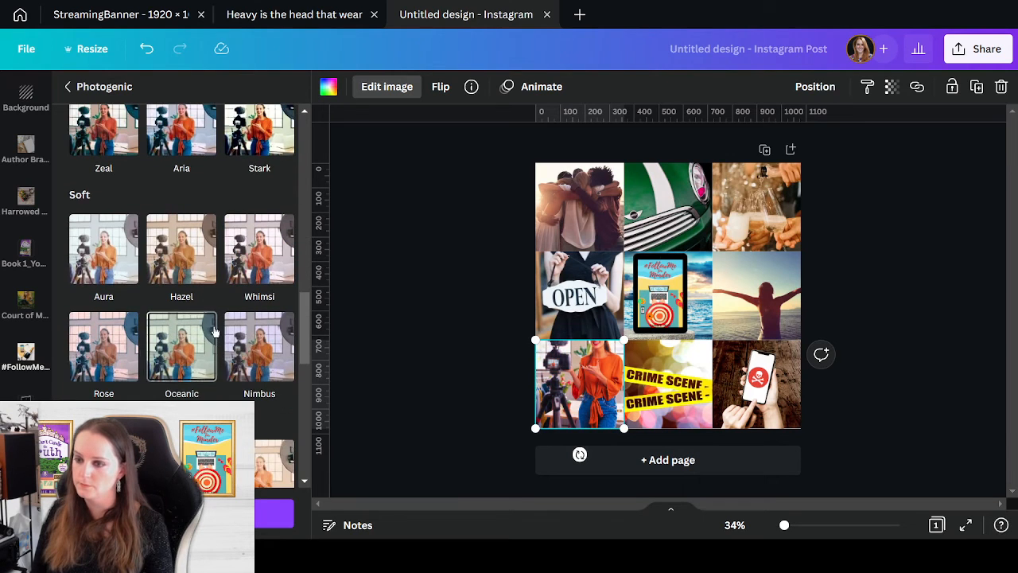
scroll(257, 390, down, 1)
scroll(257, 390, down, 5)
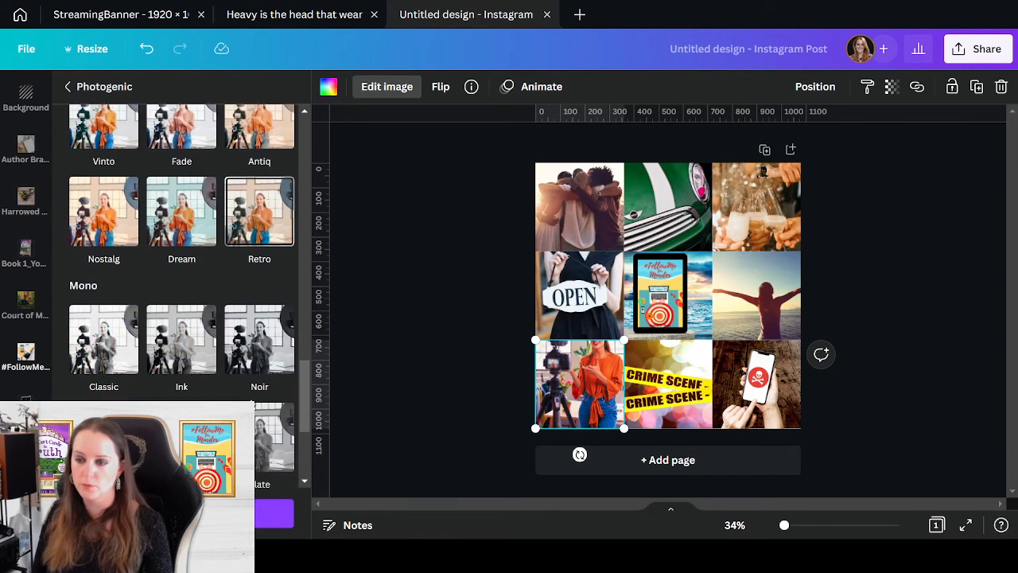
scroll(250, 399, down, 1)
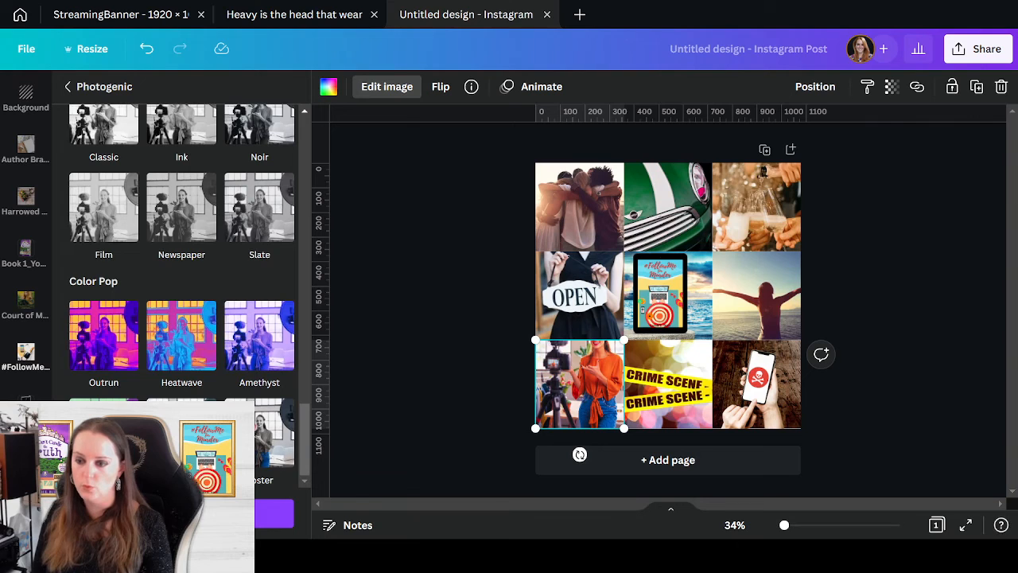
click(181, 429)
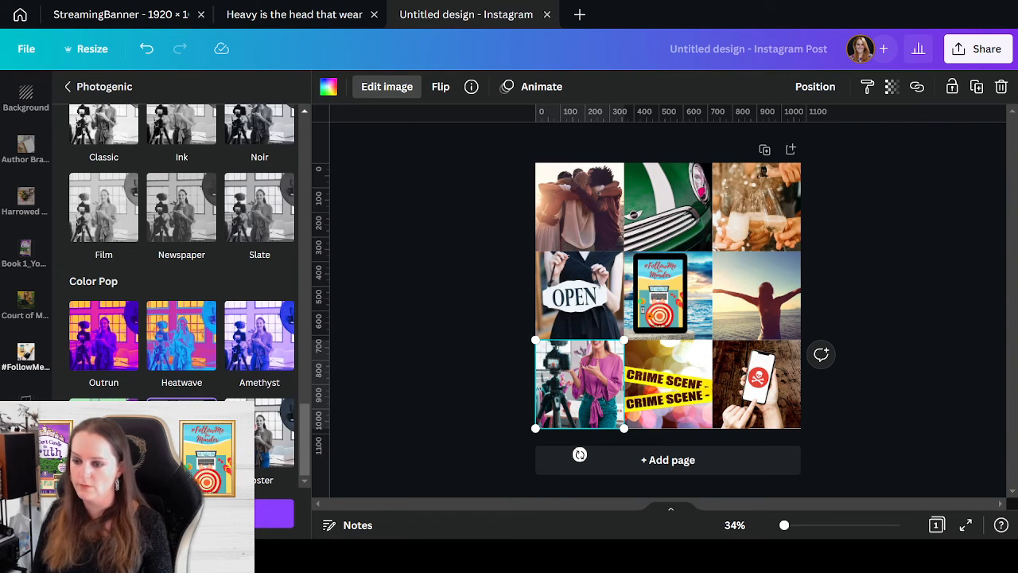
click(182, 513)
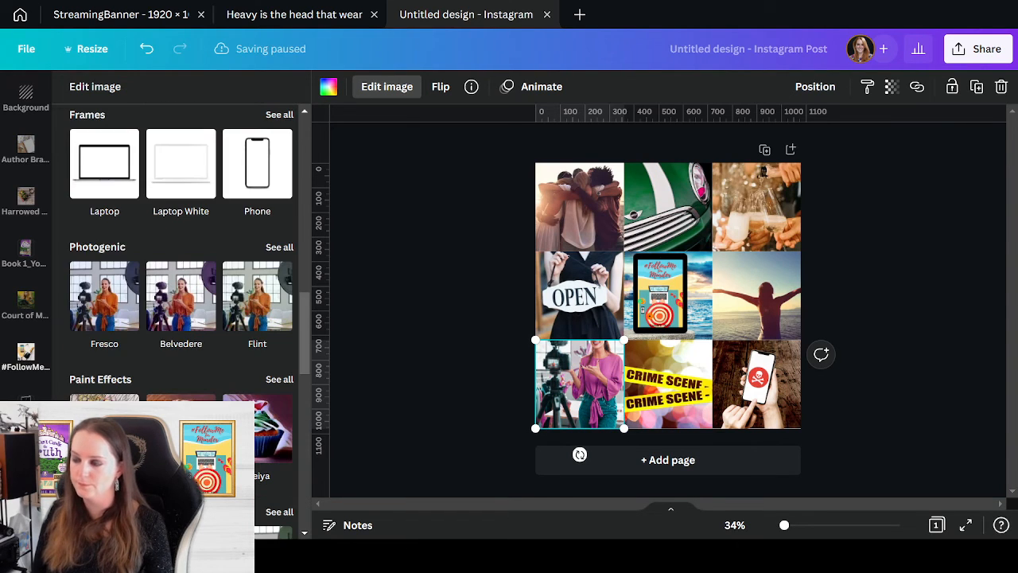
click(896, 424)
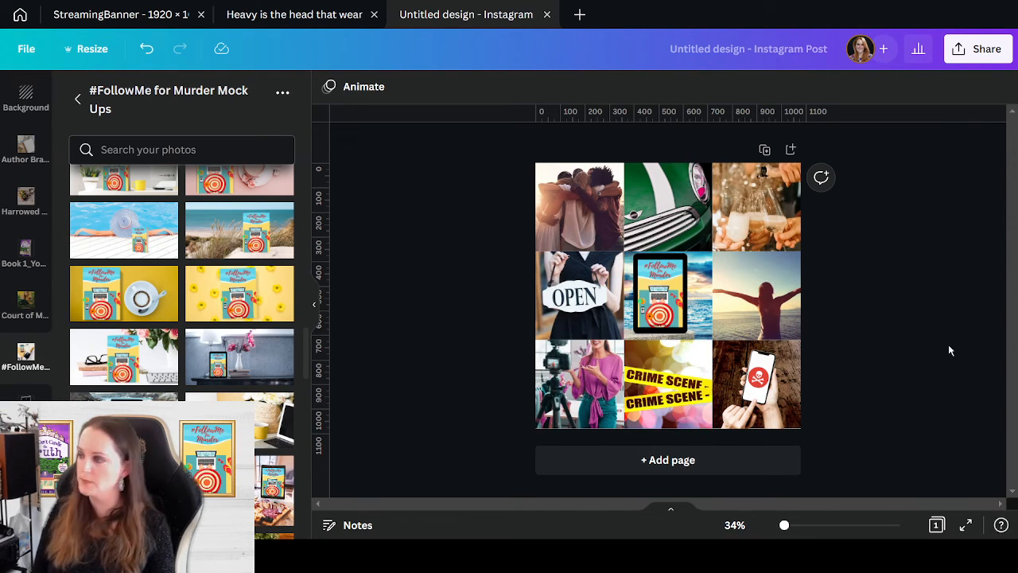
- Try the Sangri filter from the Photogenic effects on the middle-right photo of the woman with outstretched arms
click(758, 269)
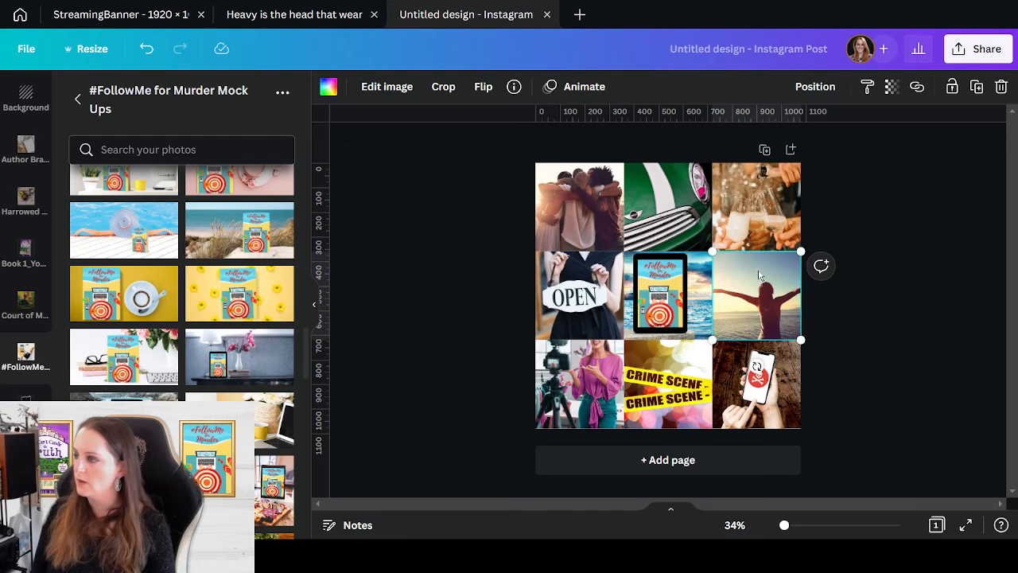
click(387, 89)
scroll(167, 319, down, 8)
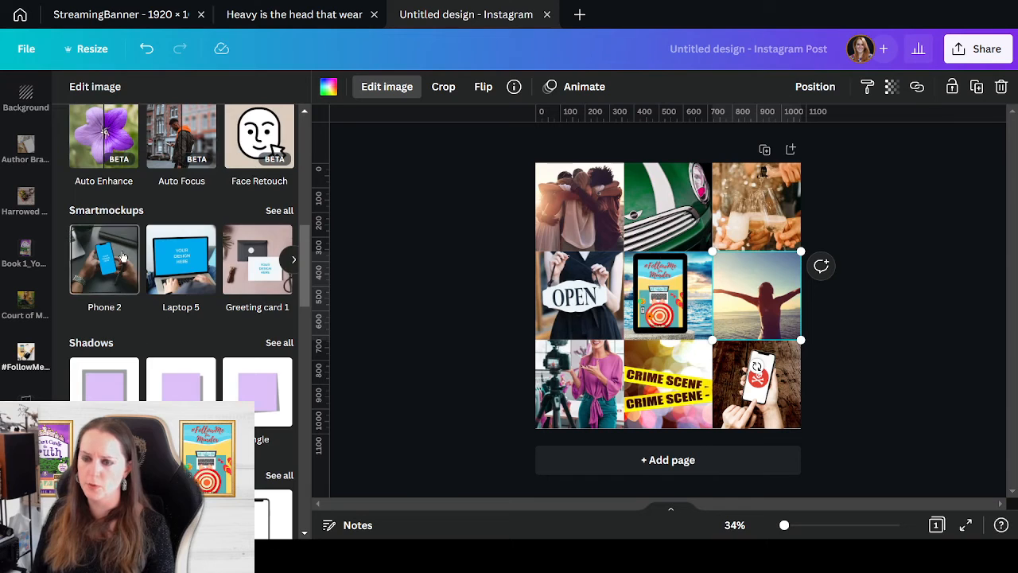
scroll(168, 318, down, 4)
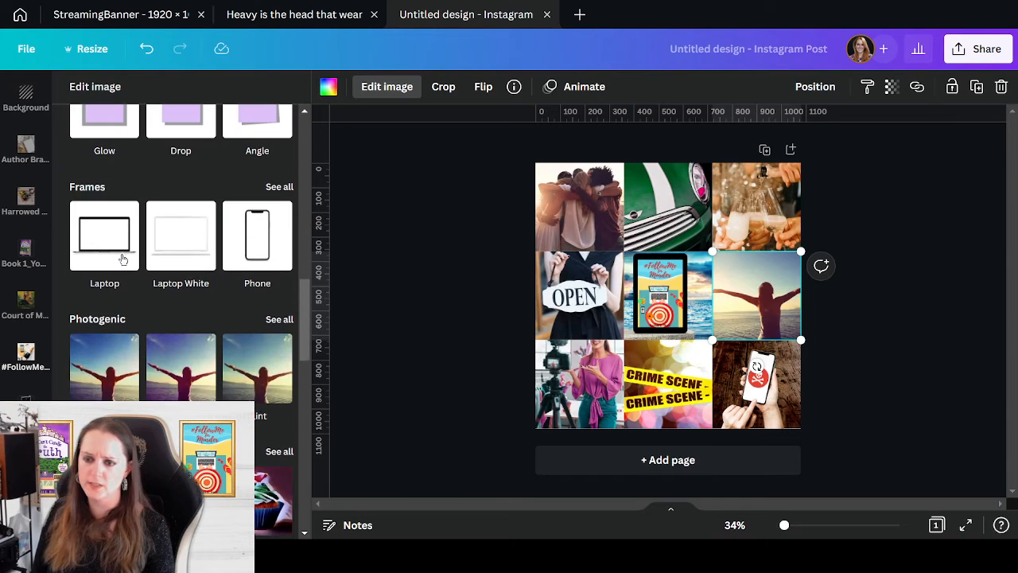
click(280, 318)
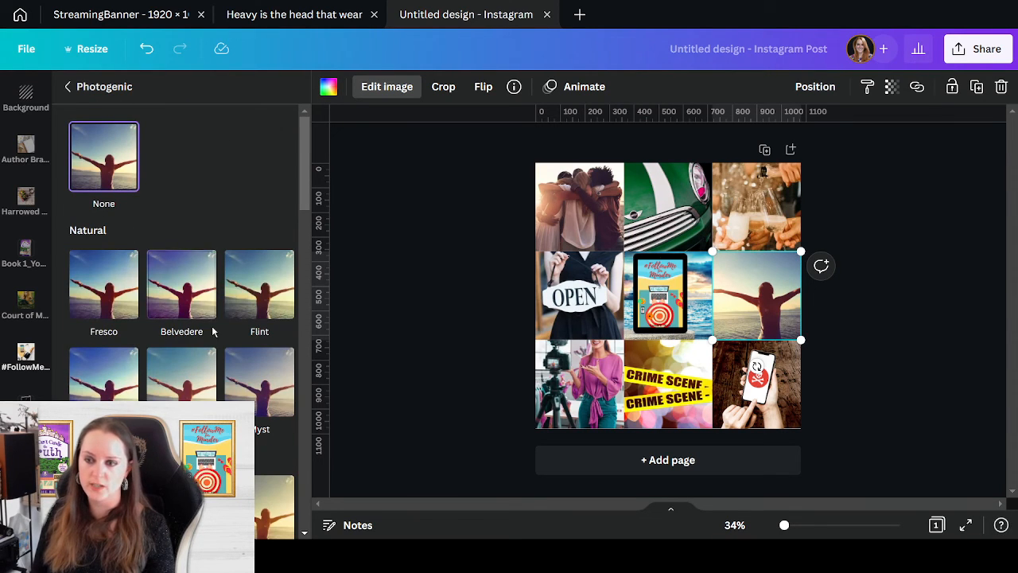
scroll(221, 318, down, 4)
scroll(221, 318, down, 2)
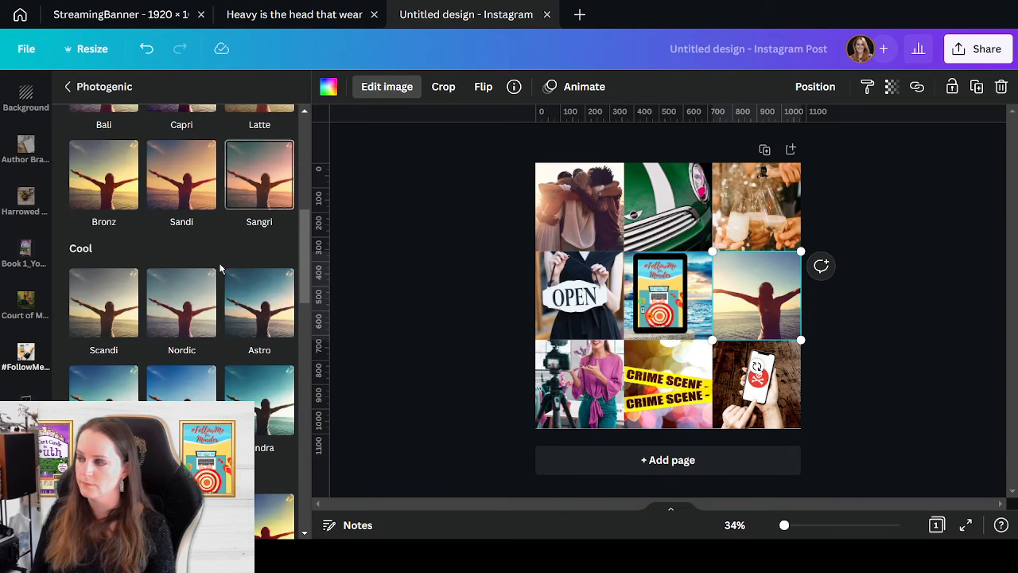
click(266, 191)
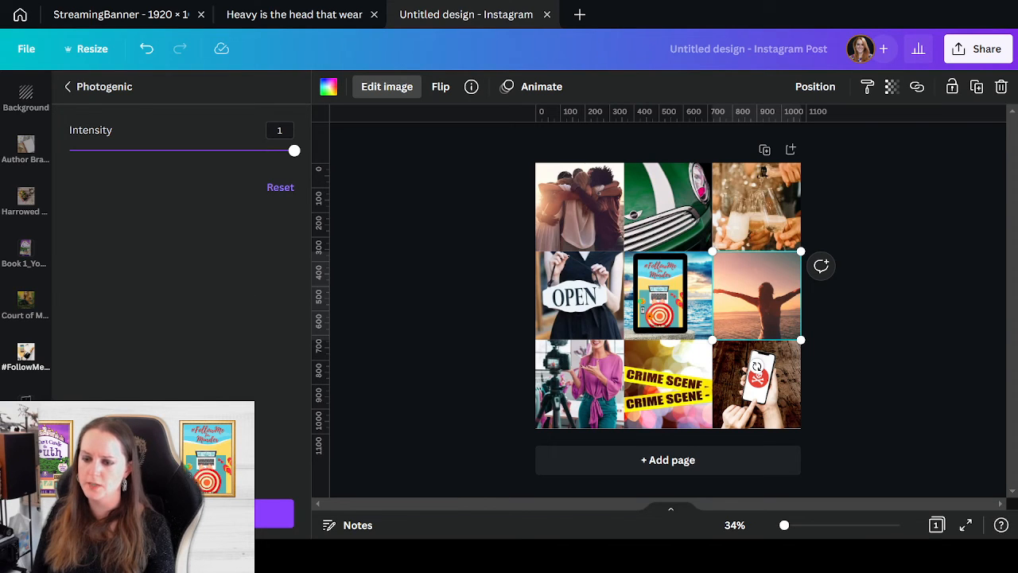
click(274, 513)
scroll(255, 297, down, 3)
scroll(250, 273, up, 4)
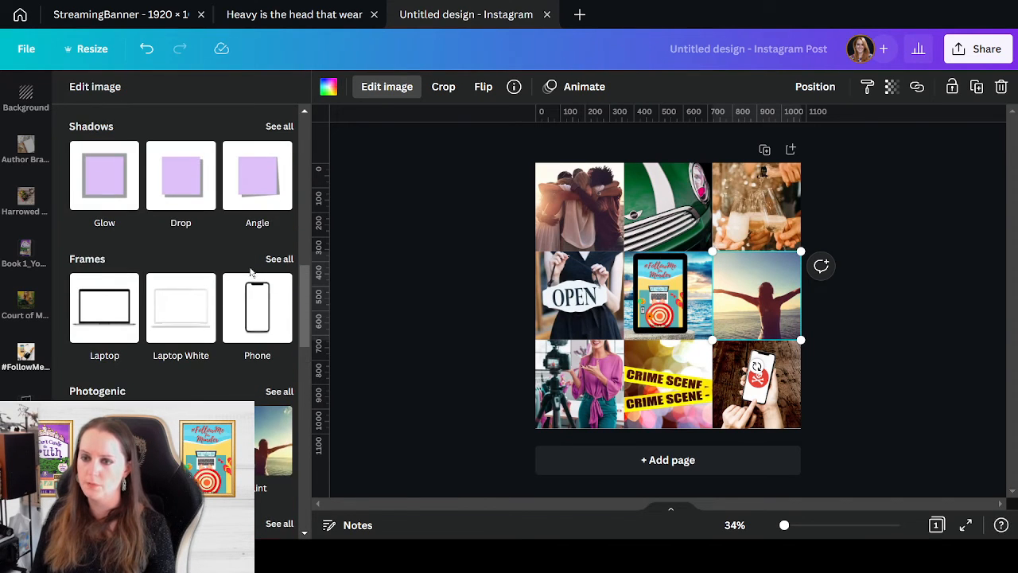
- Compare the Photogenic filter groups for the outstretched-arms photo and try Chroma from the Vivid group
click(275, 391)
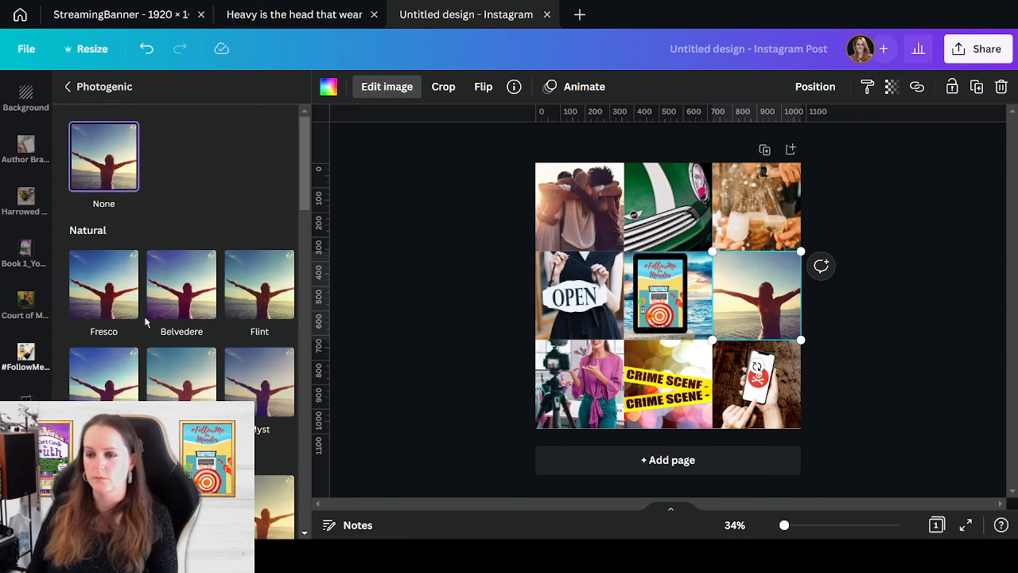
scroll(199, 263, down, 10)
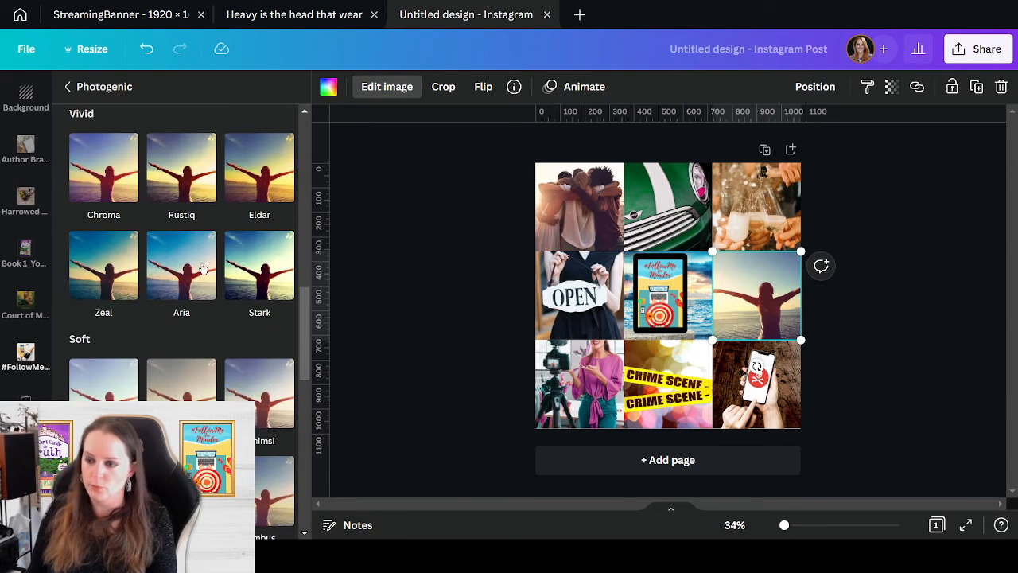
scroll(225, 220, down, 2)
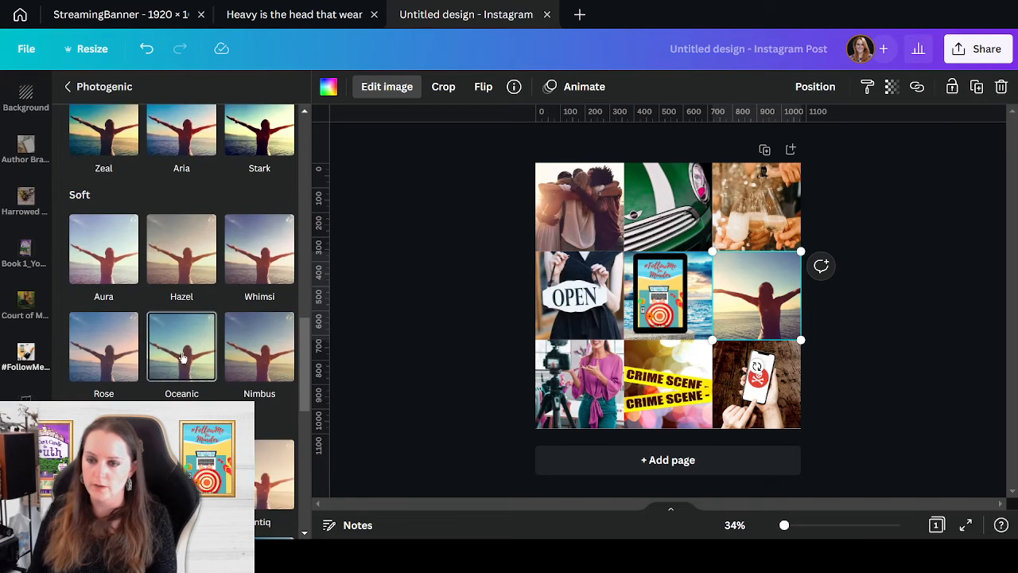
scroll(159, 396, down, 3)
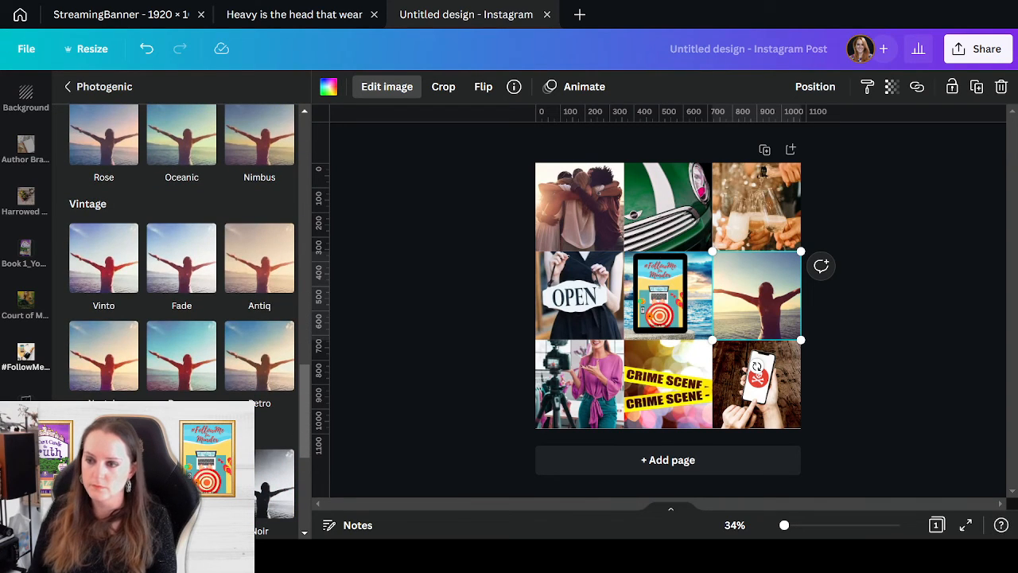
scroll(181, 262, up, 5)
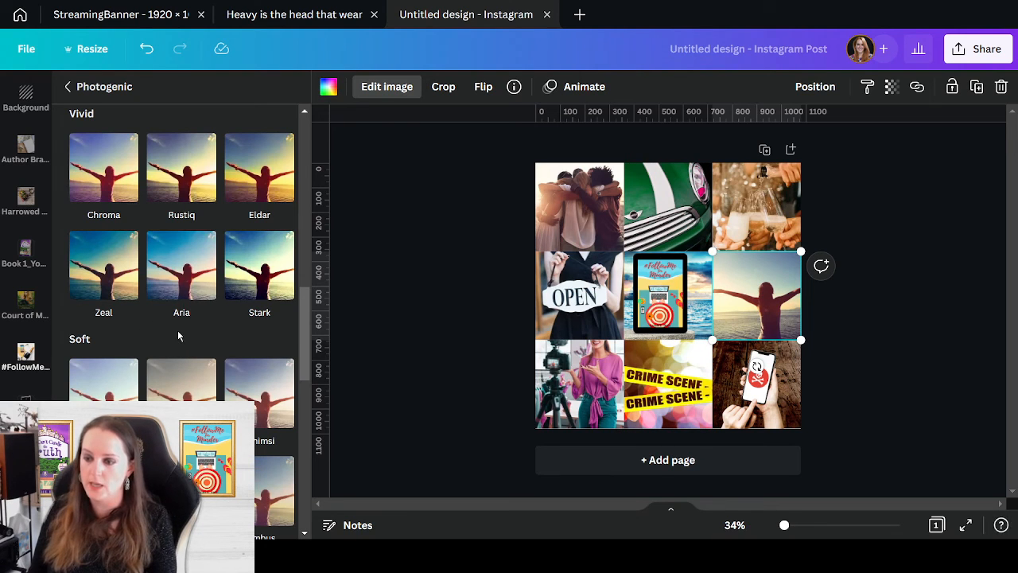
scroll(180, 334, up, 2)
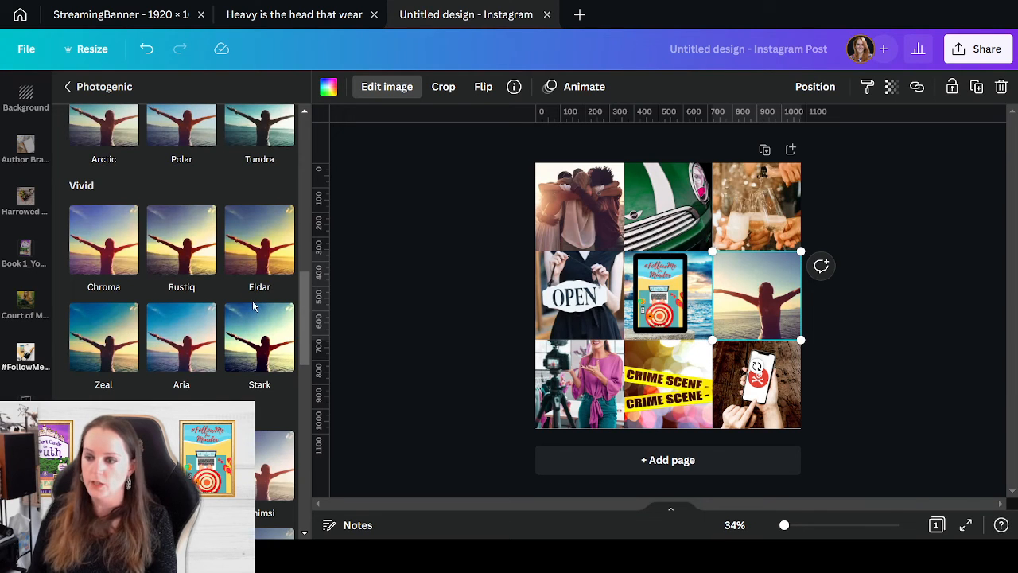
scroll(253, 306, up, 4)
scroll(180, 362, down, 8)
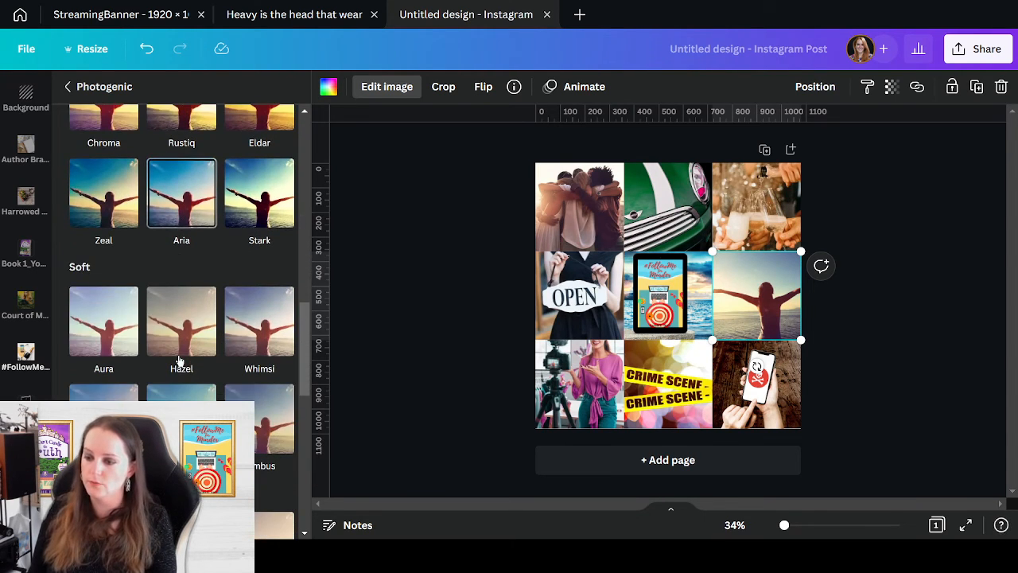
scroll(181, 342, up, 3)
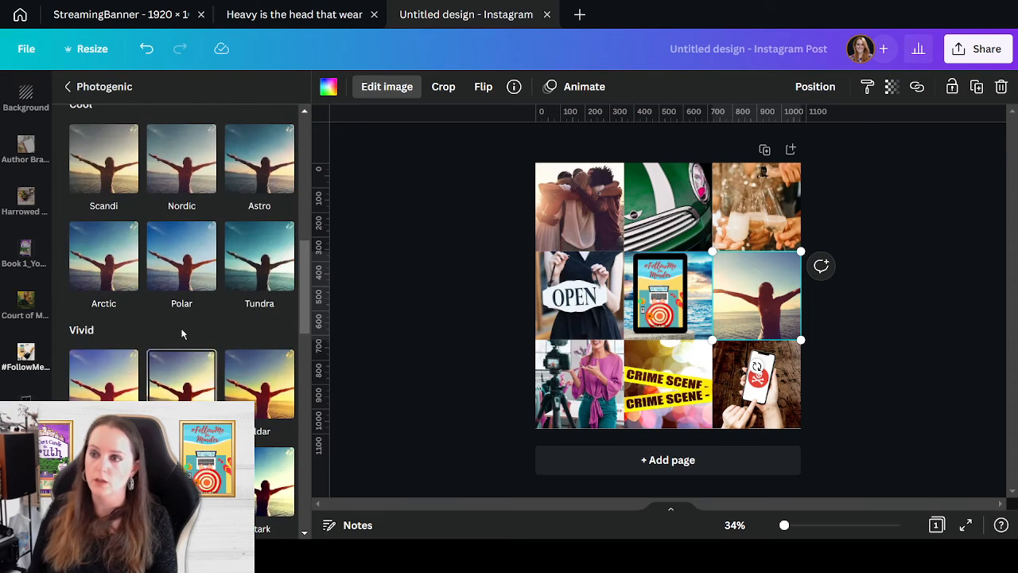
scroll(182, 334, up, 3)
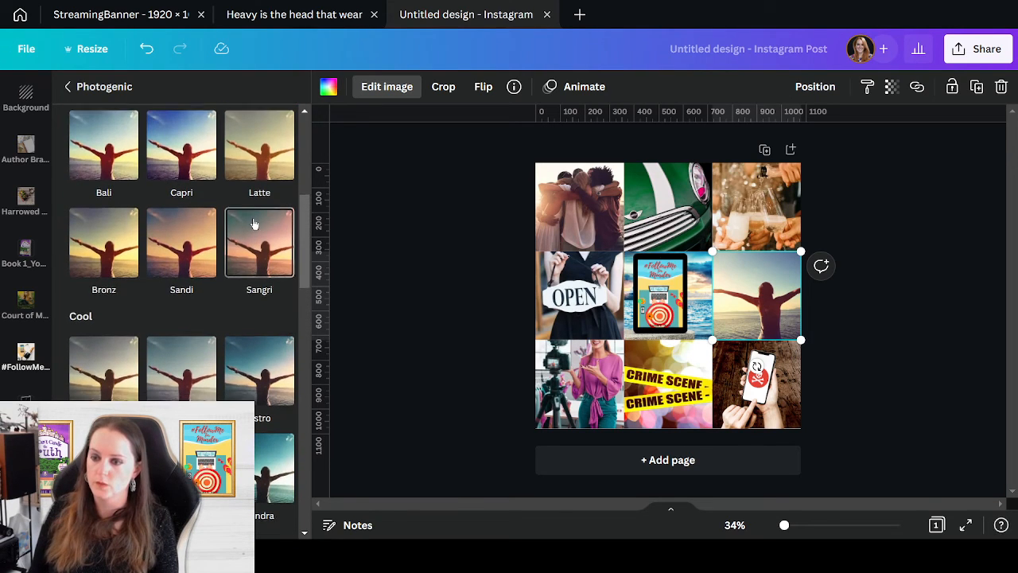
scroll(253, 223, down, 3)
click(102, 385)
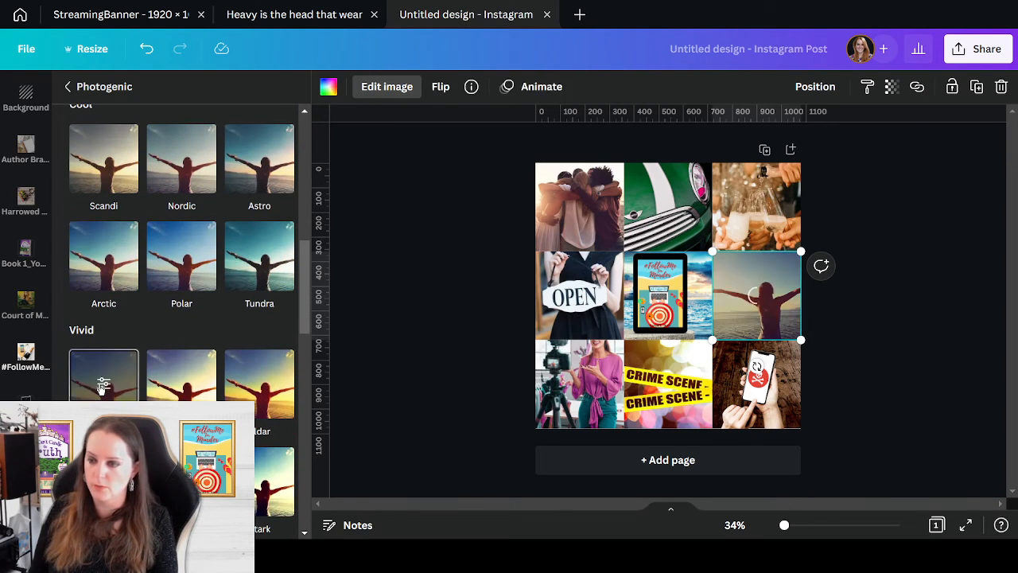
- Try several Color Pop filters, including Outrun, on the outstretched-arms photo
scroll(103, 381, down, 10)
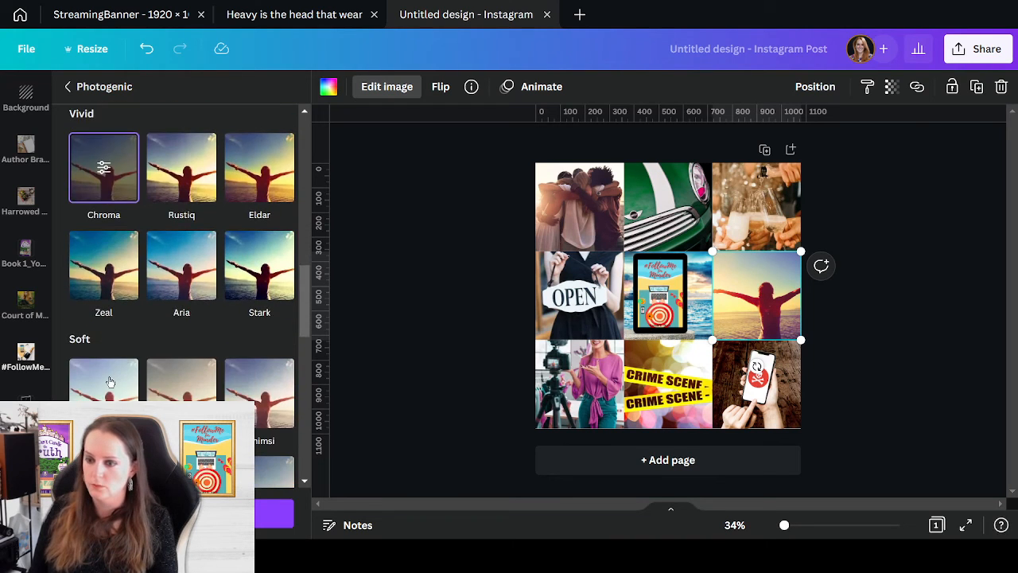
scroll(103, 377, down, 2)
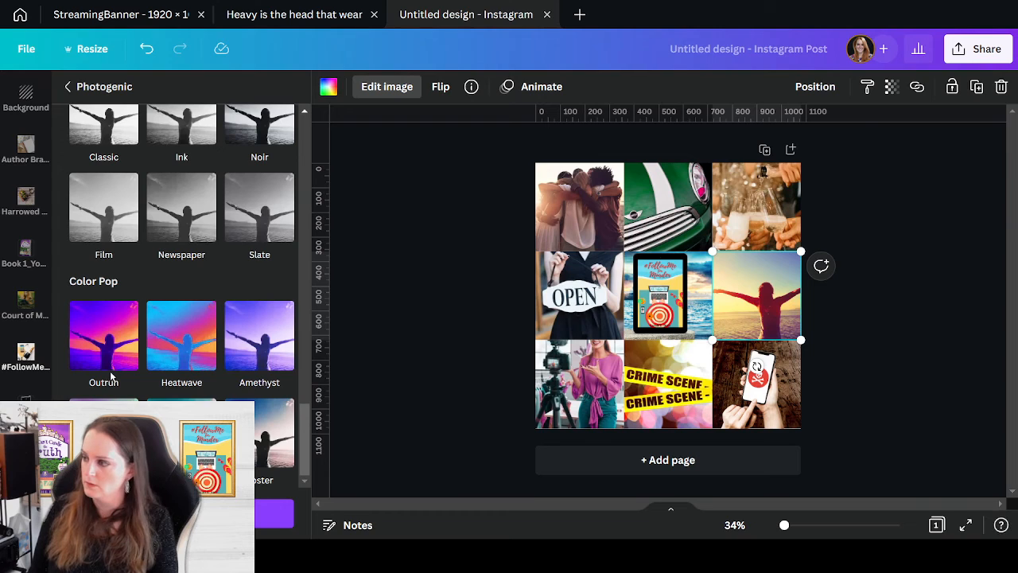
click(181, 432)
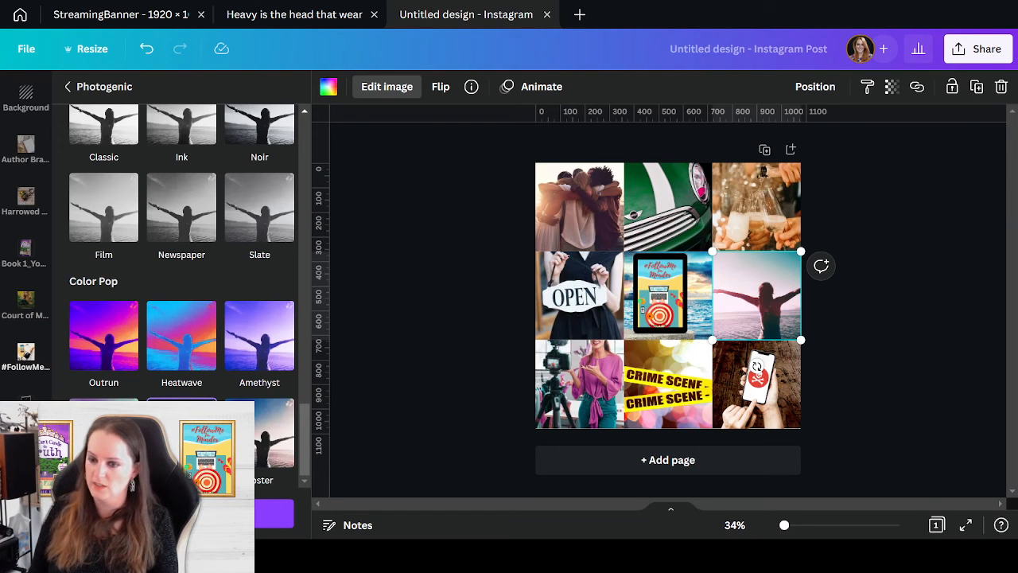
click(104, 432)
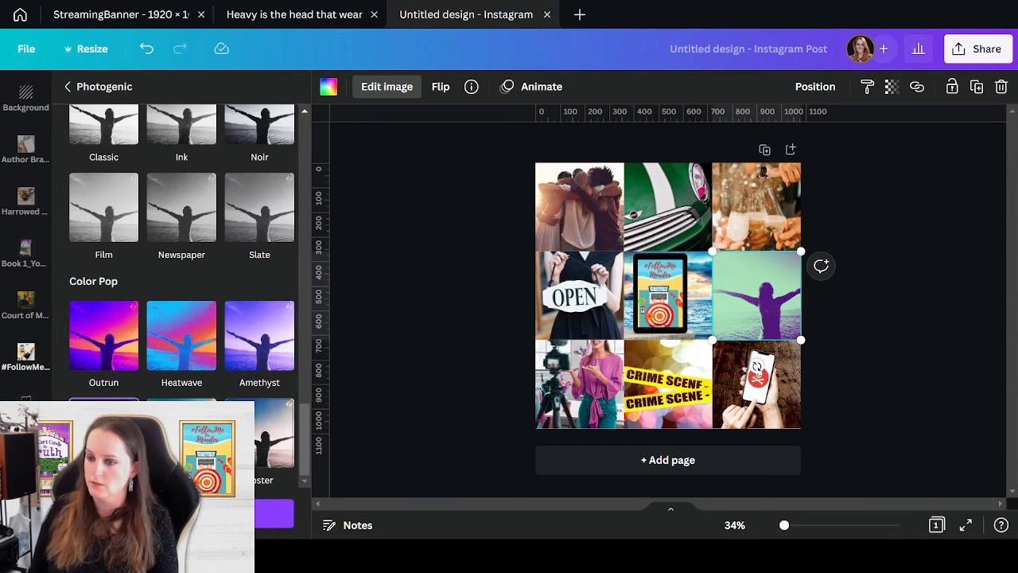
click(259, 432)
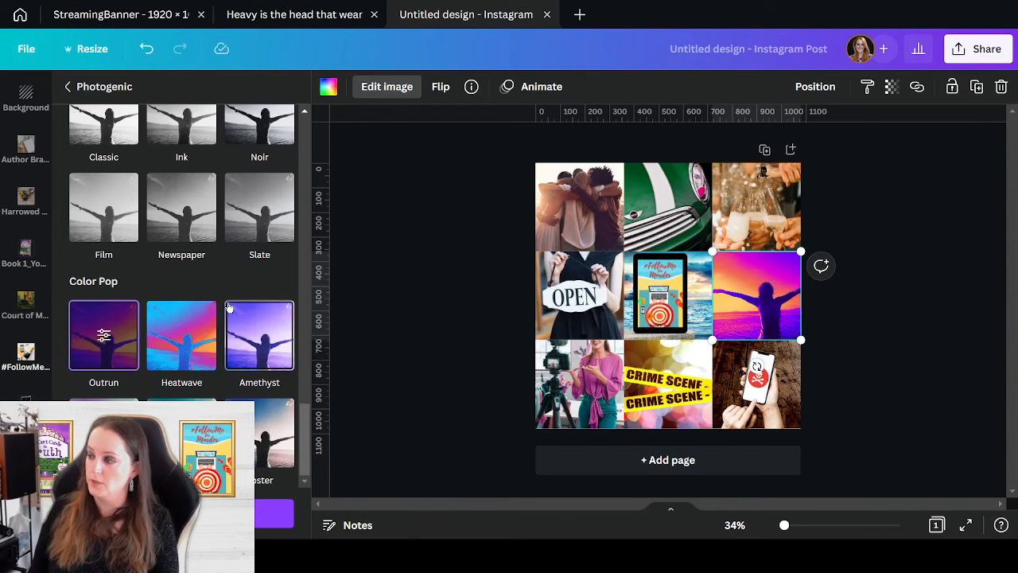
- Try the Dream filter from the Vintage group on the outstretched-arms photo
scroll(219, 297, up, 7)
scroll(212, 302, down, 3)
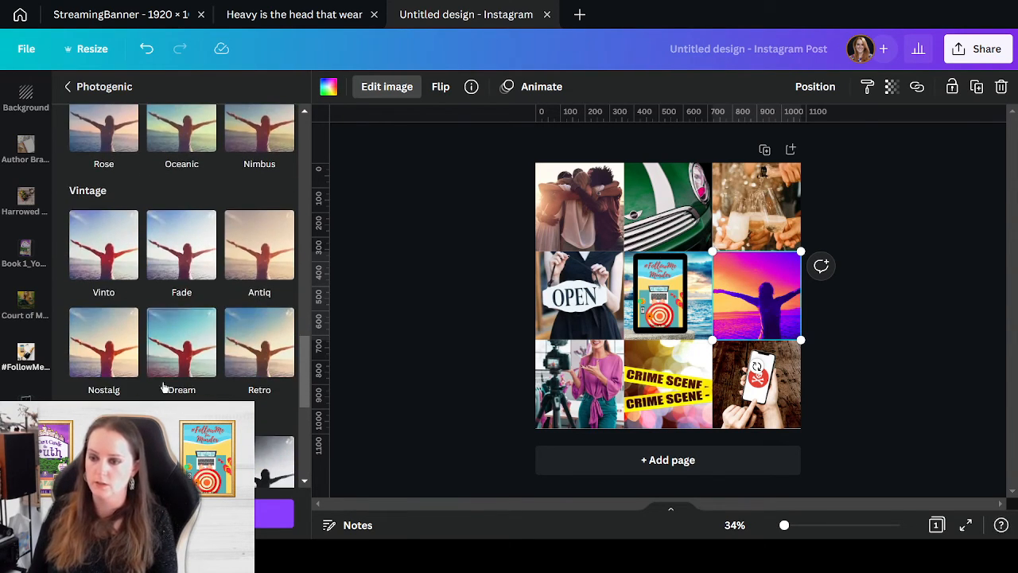
click(175, 354)
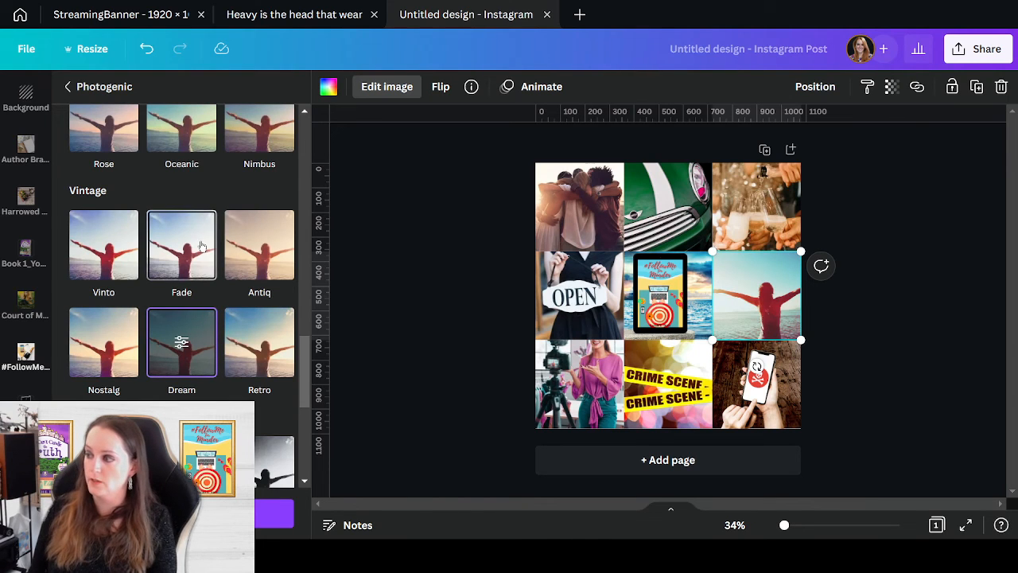
- Compare the Vivid filters Aria and Zeal on the outstretched-arms photo and apply Zeal
scroll(211, 278, up, 3)
scroll(203, 275, up, 2)
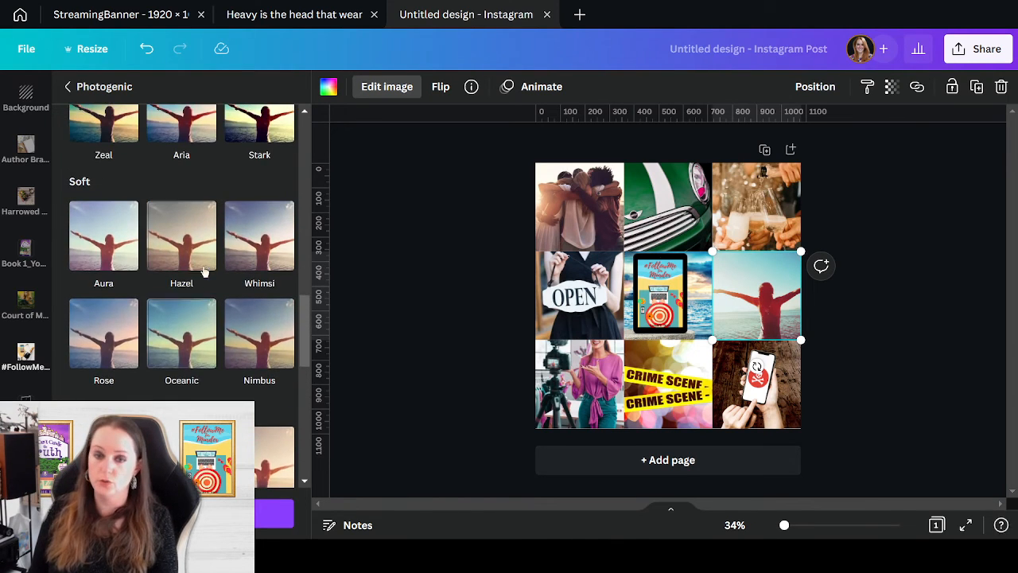
scroll(184, 256, up, 3)
click(183, 253)
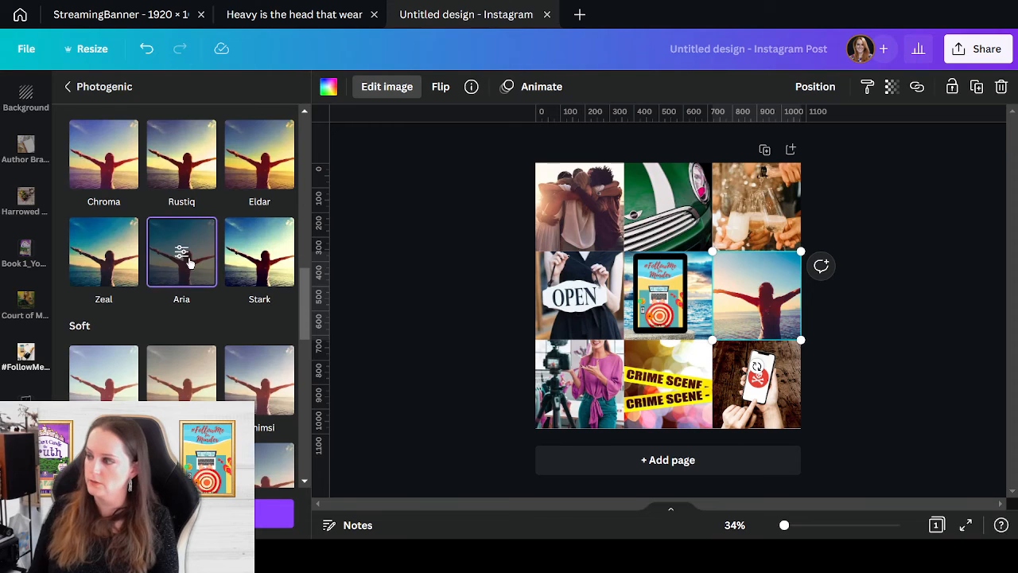
click(101, 267)
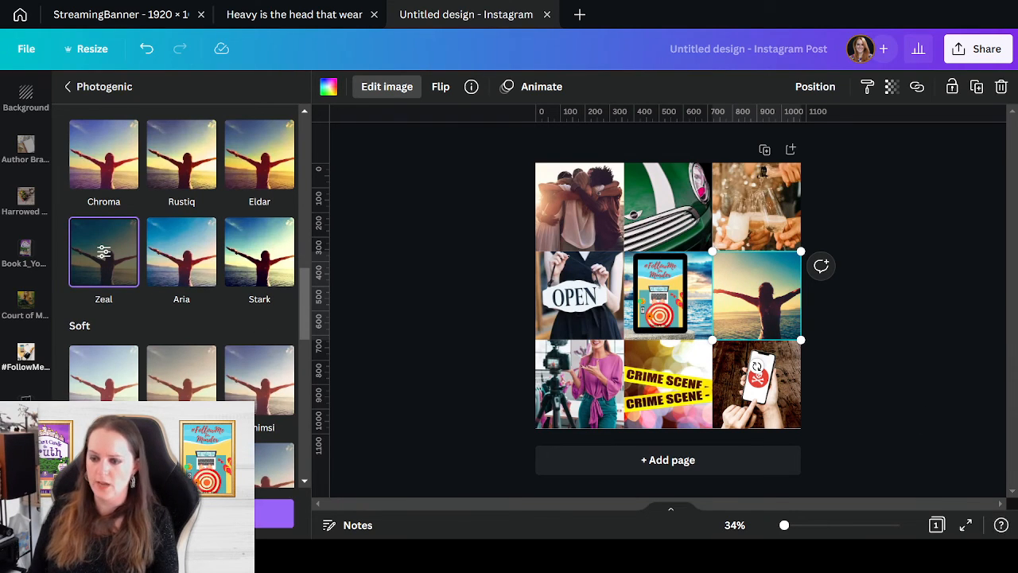
click(268, 513)
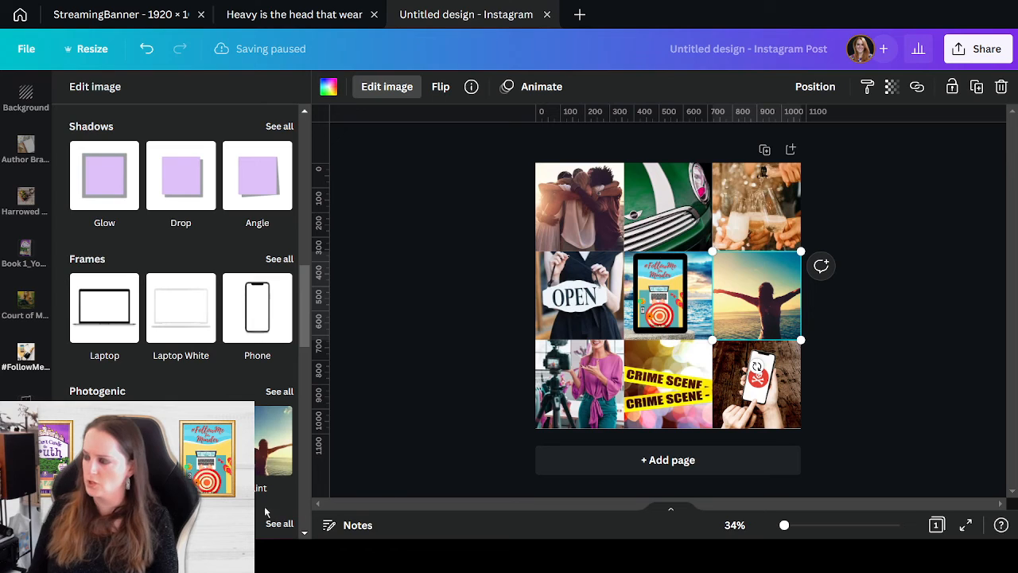
key(Escape)
click(886, 340)
- Apply the Belvedere filter from the Natural Photogenic group to the champagne toast photo in the upper-right cell
click(762, 196)
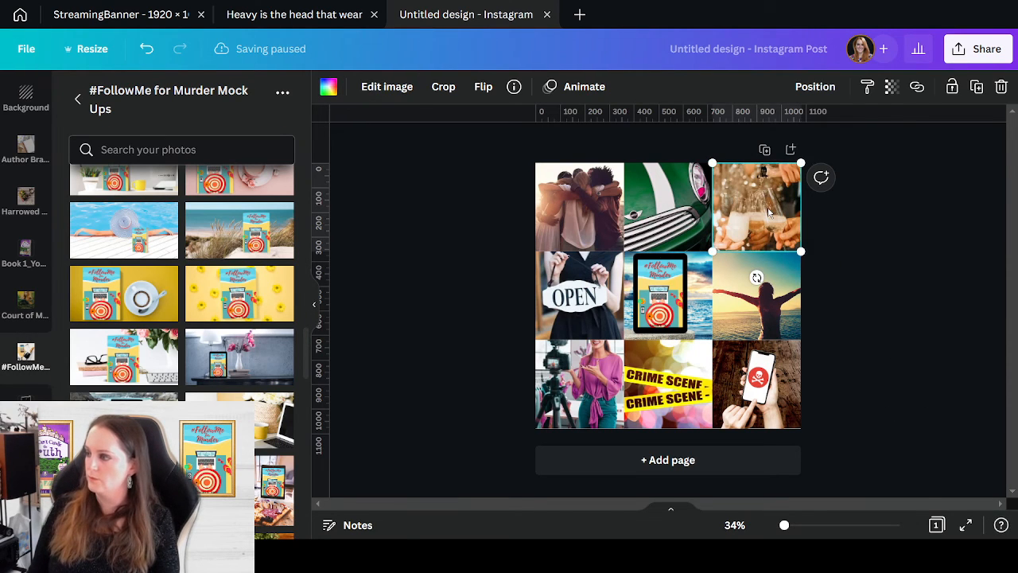
click(387, 87)
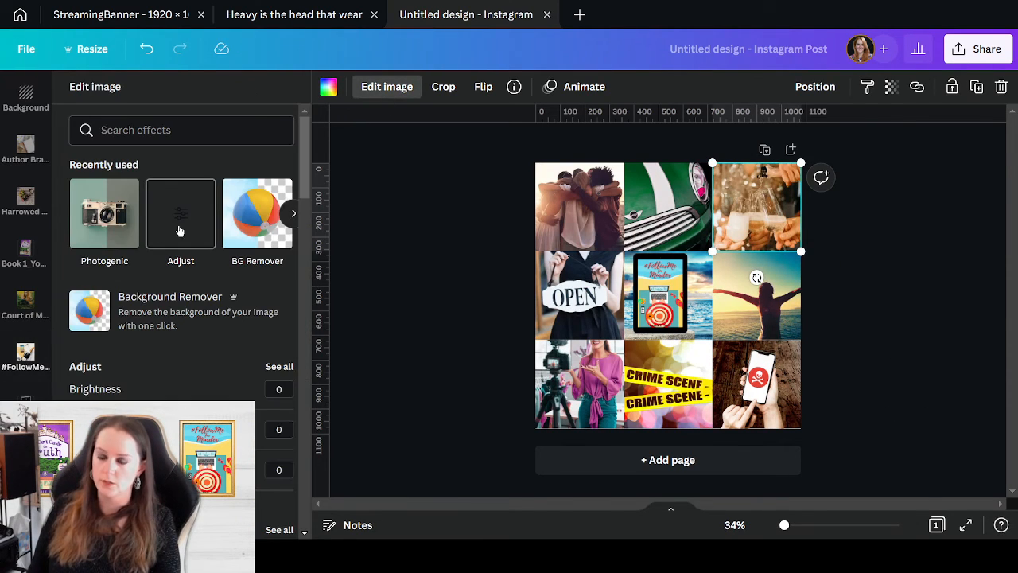
click(115, 234)
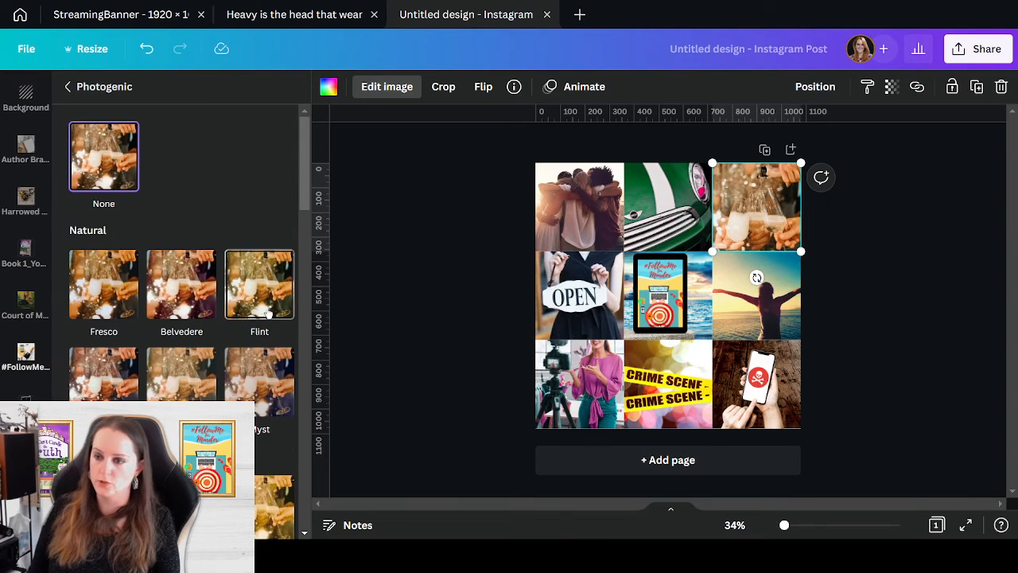
click(190, 296)
- Examine the remaining Photogenic filter groups for the champagne toast photo, from Cool and Vivid through Color Pop
scroll(191, 296, down, 6)
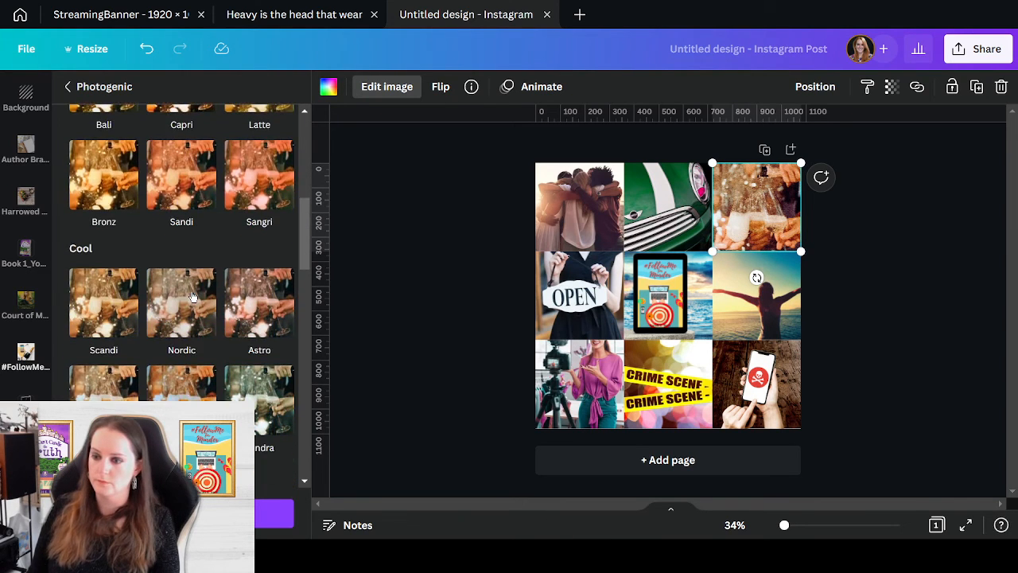
scroll(191, 296, down, 10)
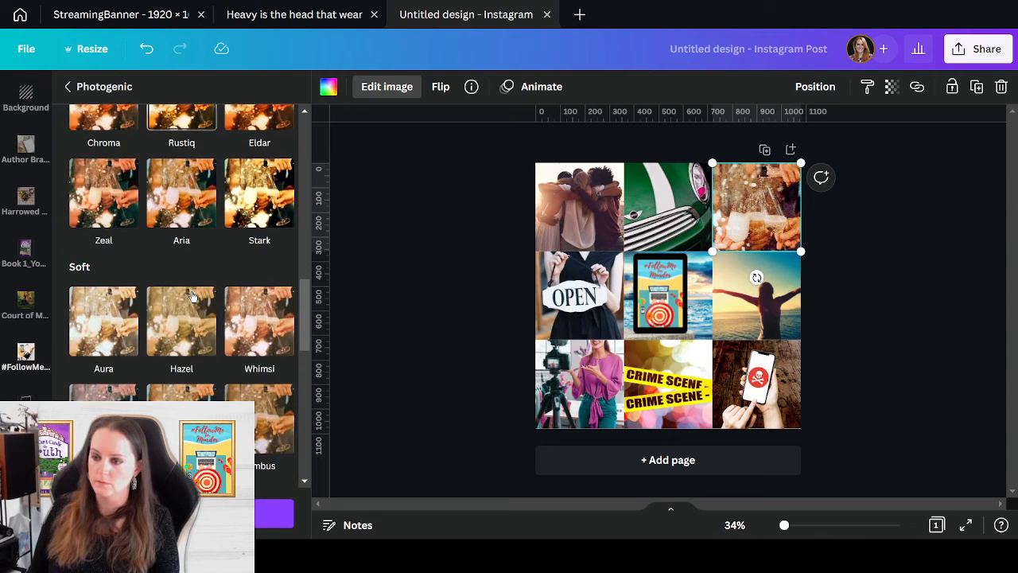
scroll(189, 294, down, 8)
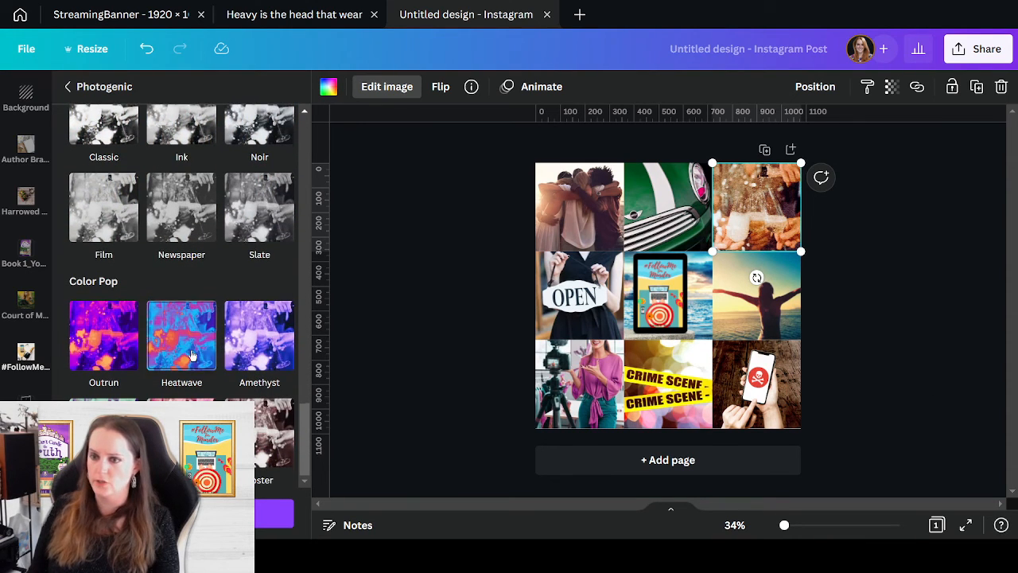
scroll(195, 356, up, 10)
scroll(194, 355, up, 4)
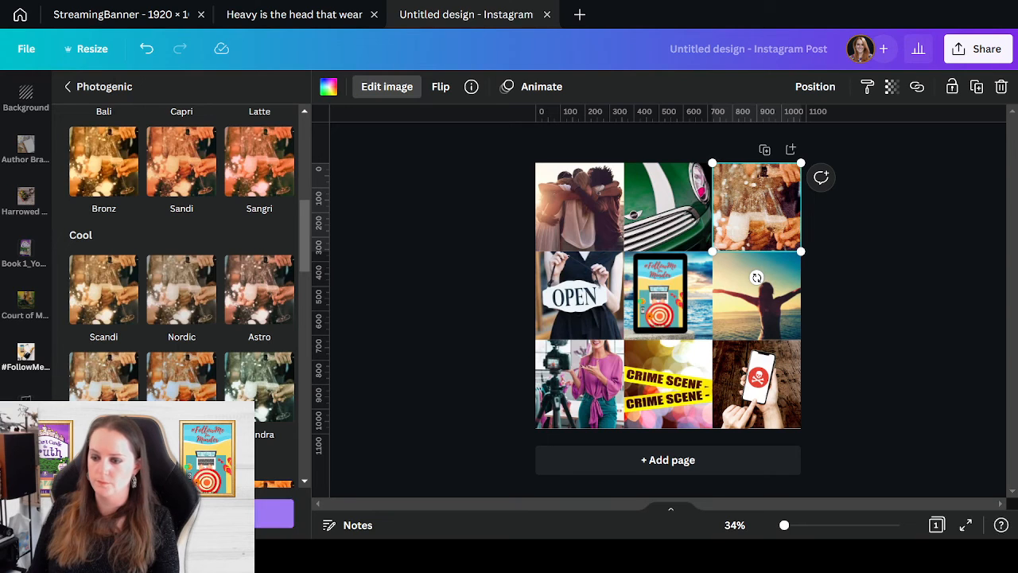
click(68, 86)
click(26, 357)
click(950, 376)
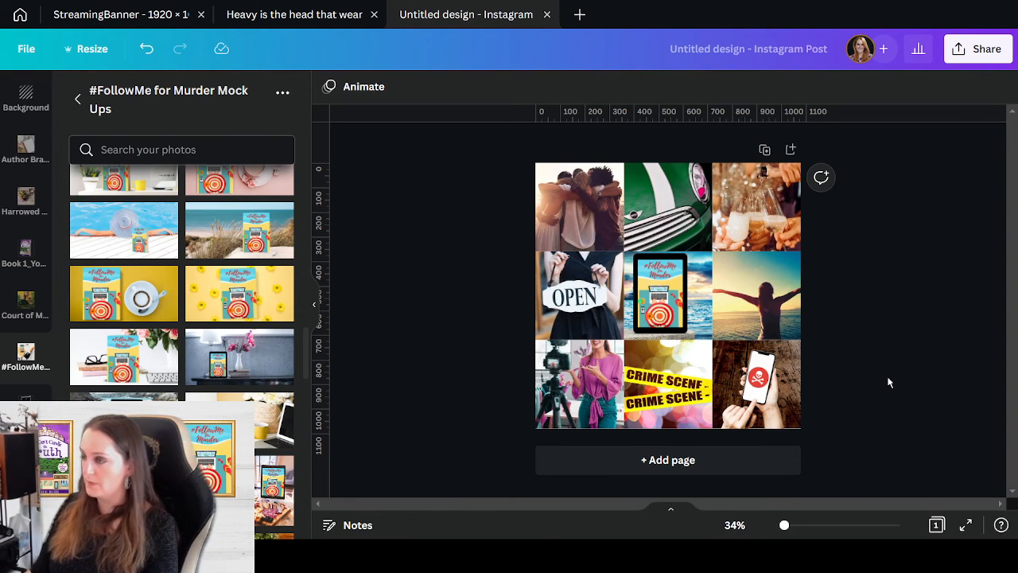
- Apply the Scrapbook element animation to all the collage photos and preview the animated design
drag(442, 183, 904, 423)
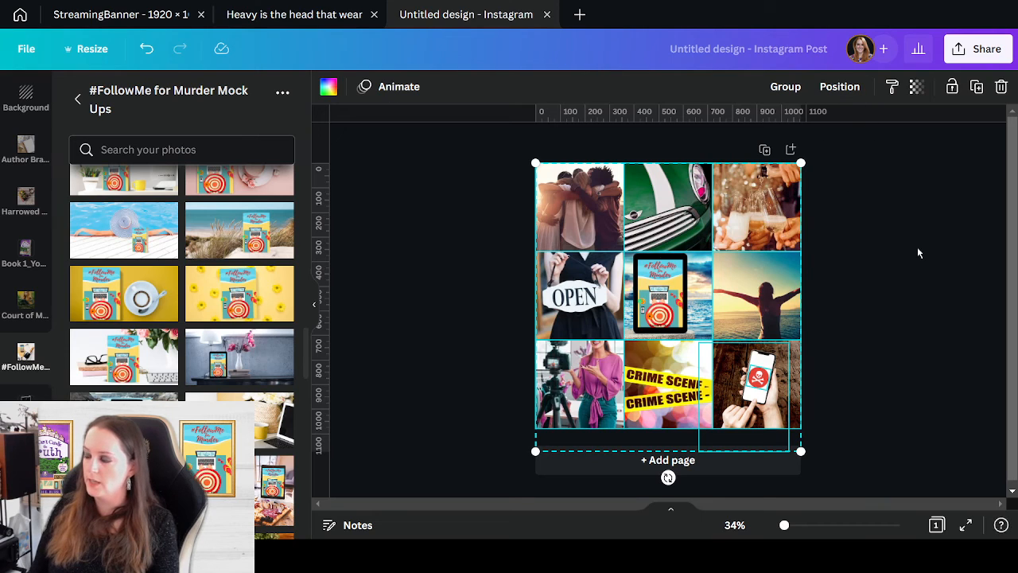
click(393, 87)
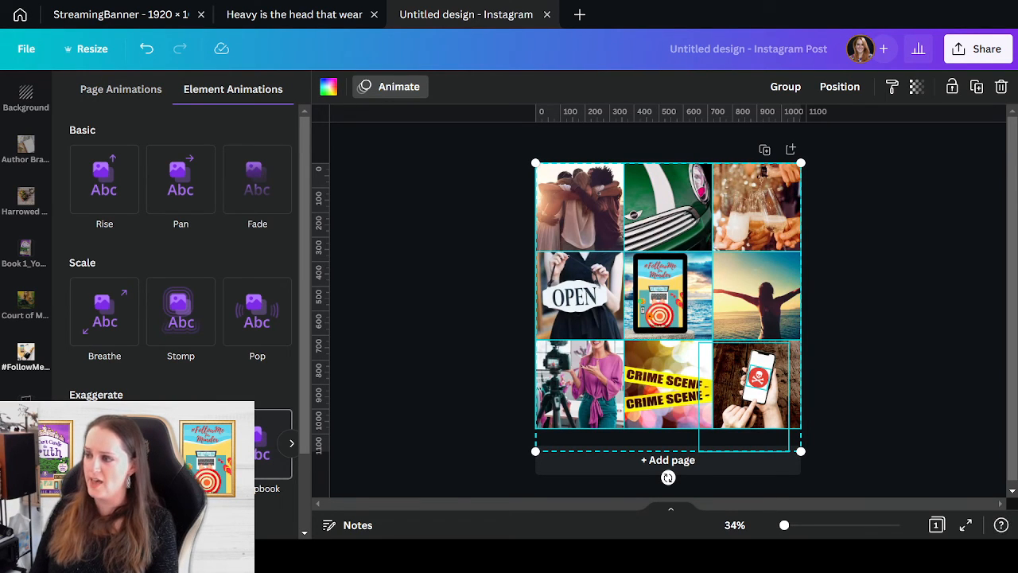
click(273, 444)
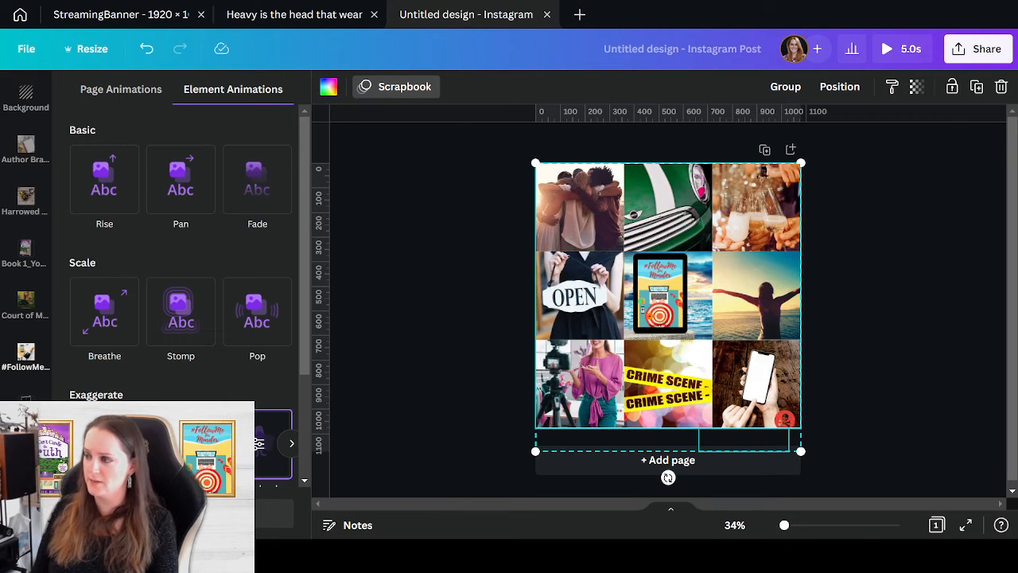
click(963, 284)
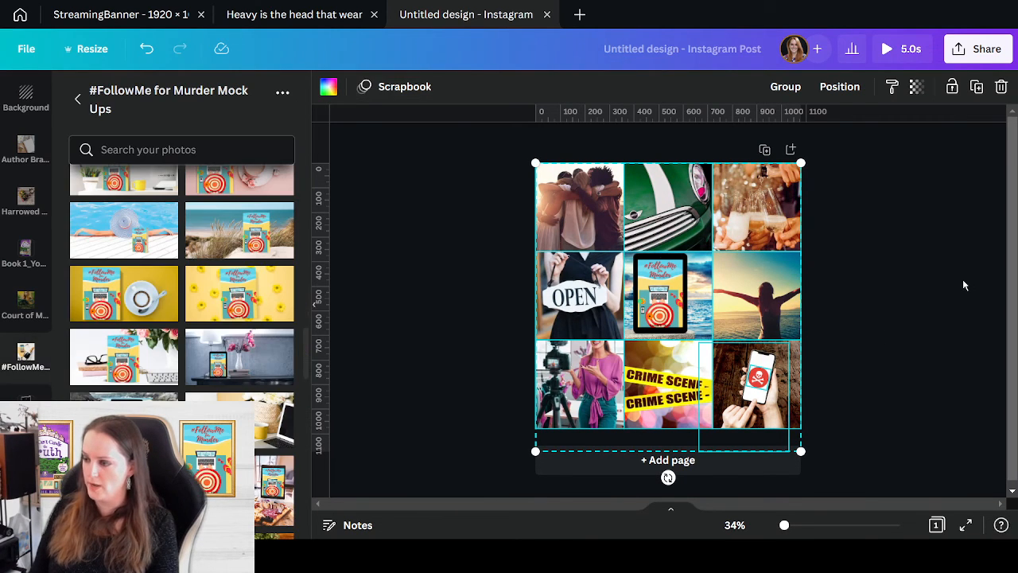
click(903, 51)
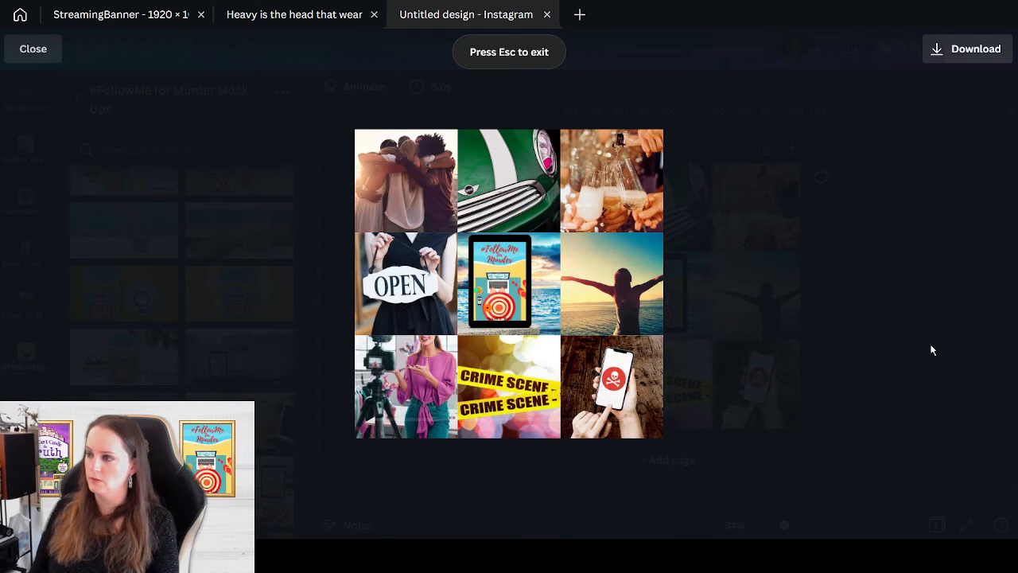
click(34, 62)
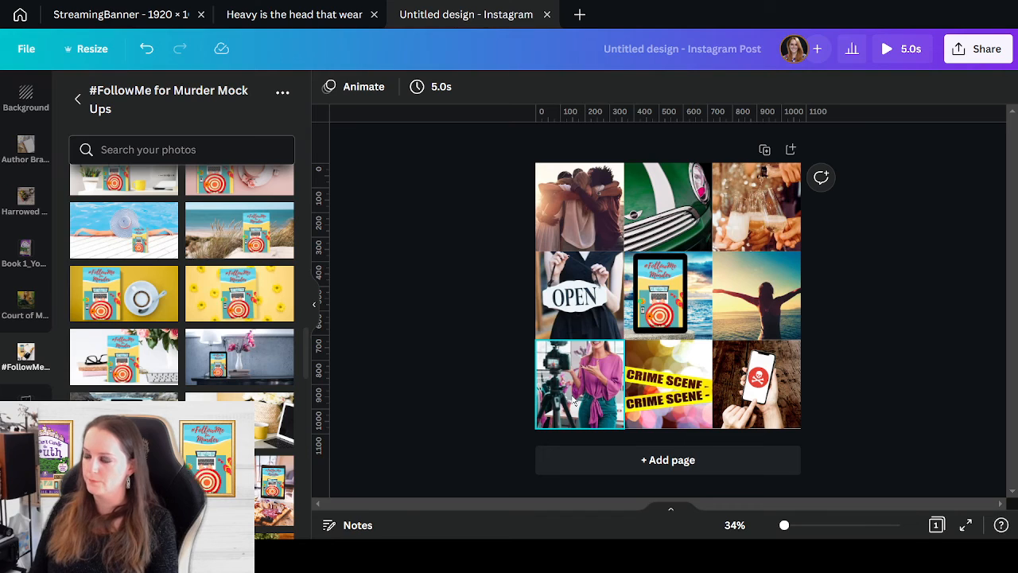
- Shift the vlogger photo slightly aside, undo that move, and add a blank second page
mouse_move(571, 399)
mouse_down()
mouse_move(553, 401)
mouse_move(561, 398)
mouse_up()
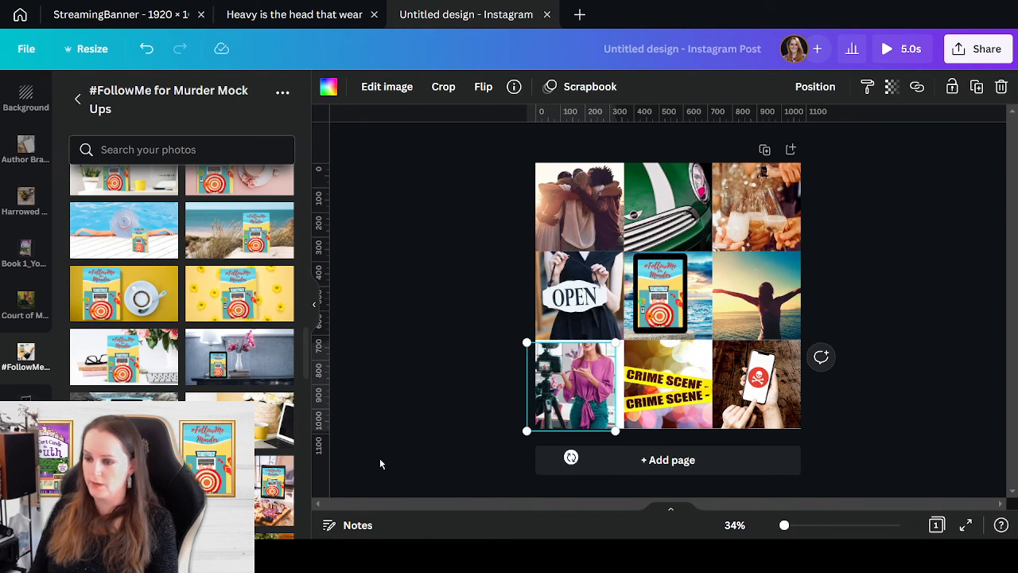
key(ctrl+z)
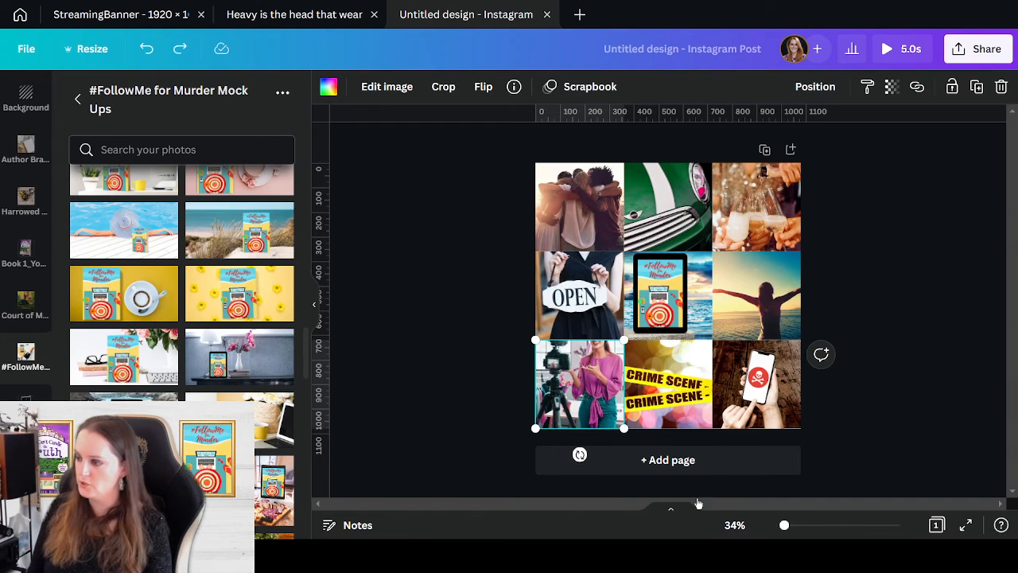
click(707, 470)
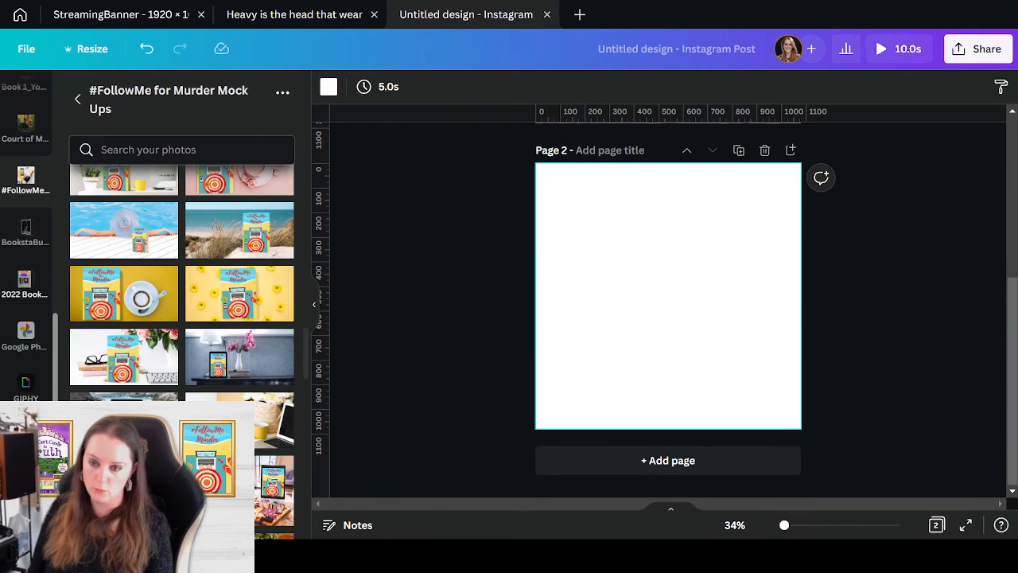
scroll(26, 358, up, 4)
scroll(662, 268, up, 4)
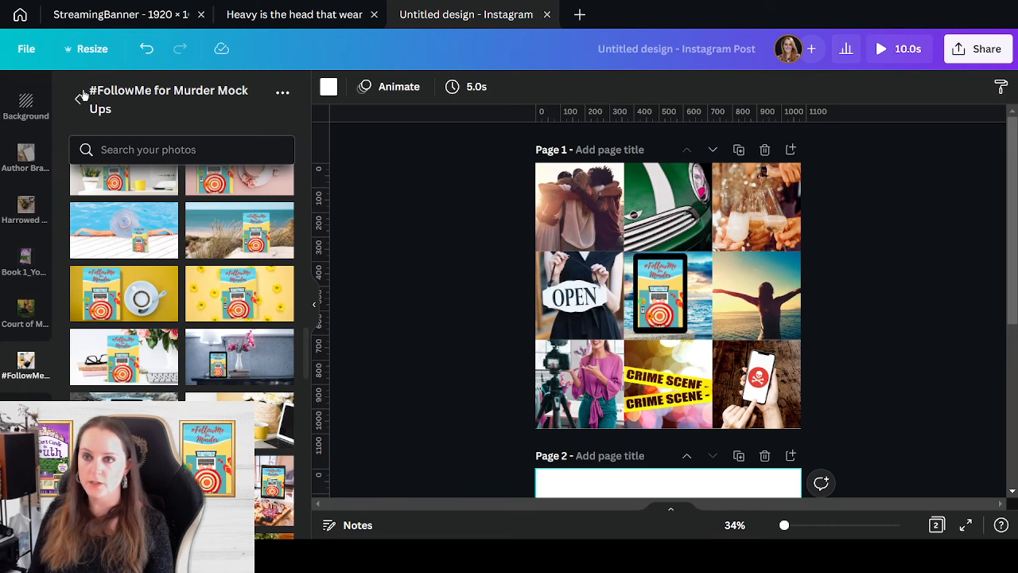
- Find the #FollowMe for Murder cover in the Trending Topic Mysteries folder and set it as page 2's background
click(78, 100)
scroll(201, 331, down, 5)
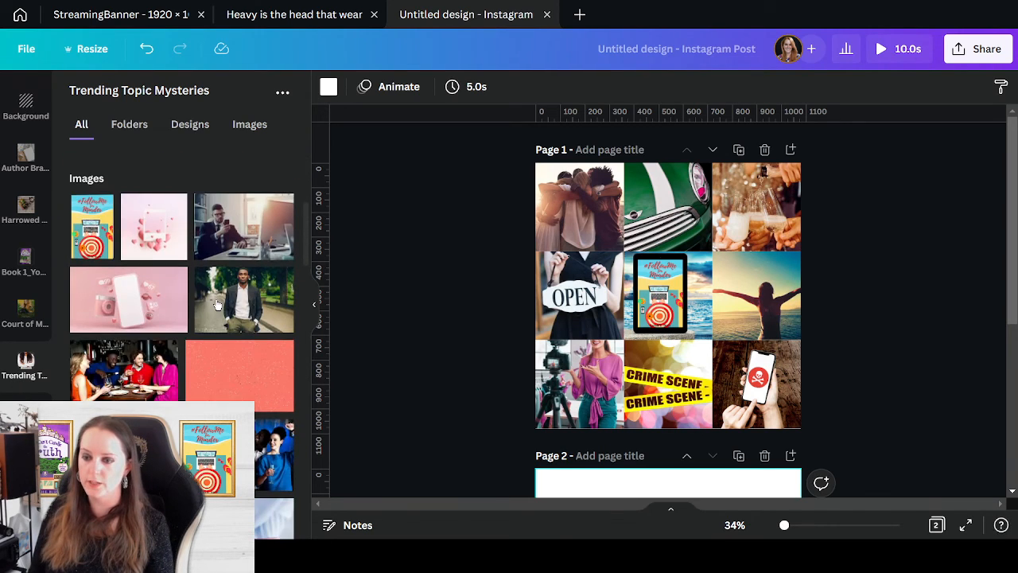
scroll(201, 332, up, 2)
scroll(201, 331, down, 10)
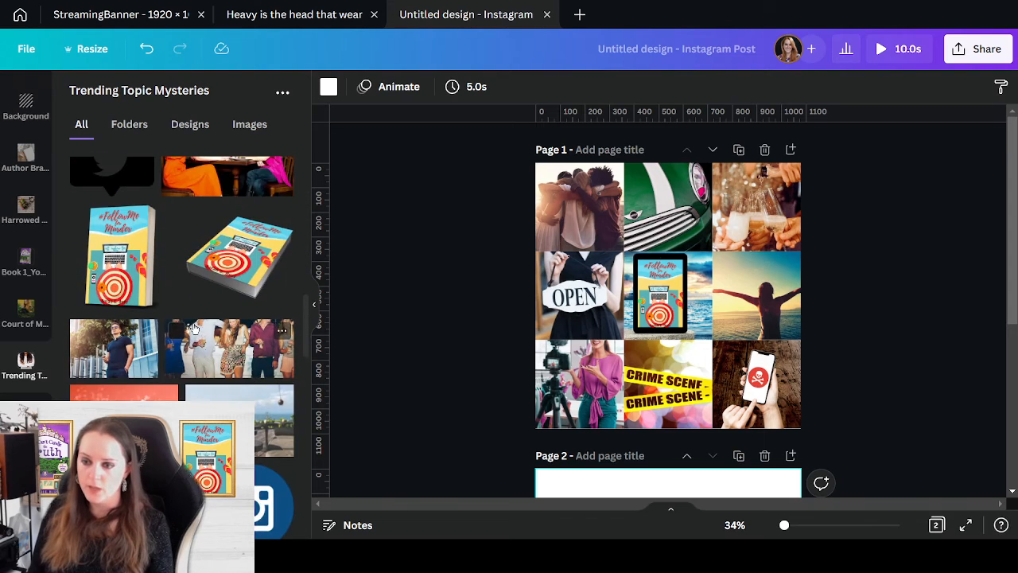
scroll(189, 284, down, 5)
scroll(190, 284, up, 4)
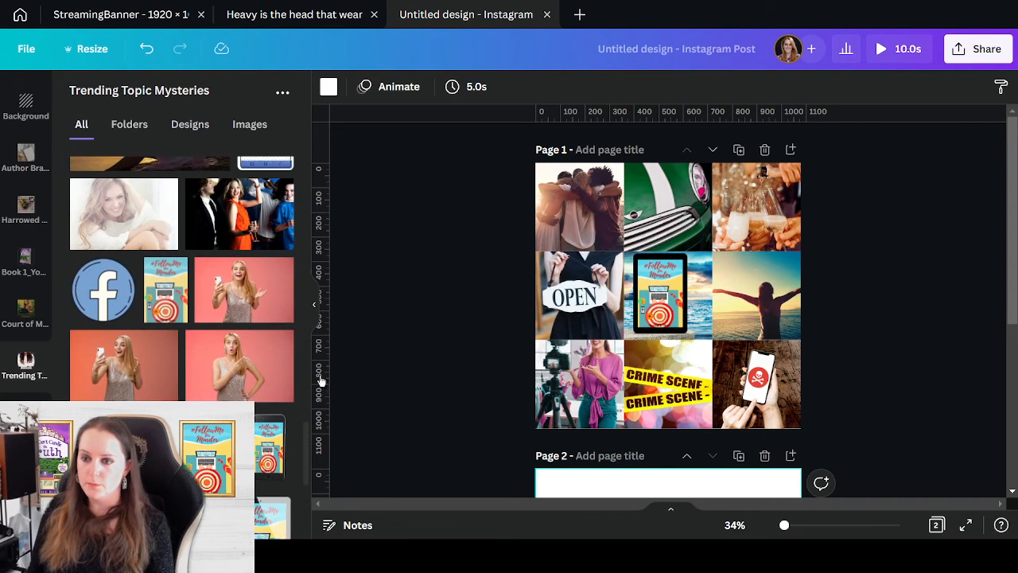
scroll(938, 366, down, 3)
scroll(938, 366, down, 2)
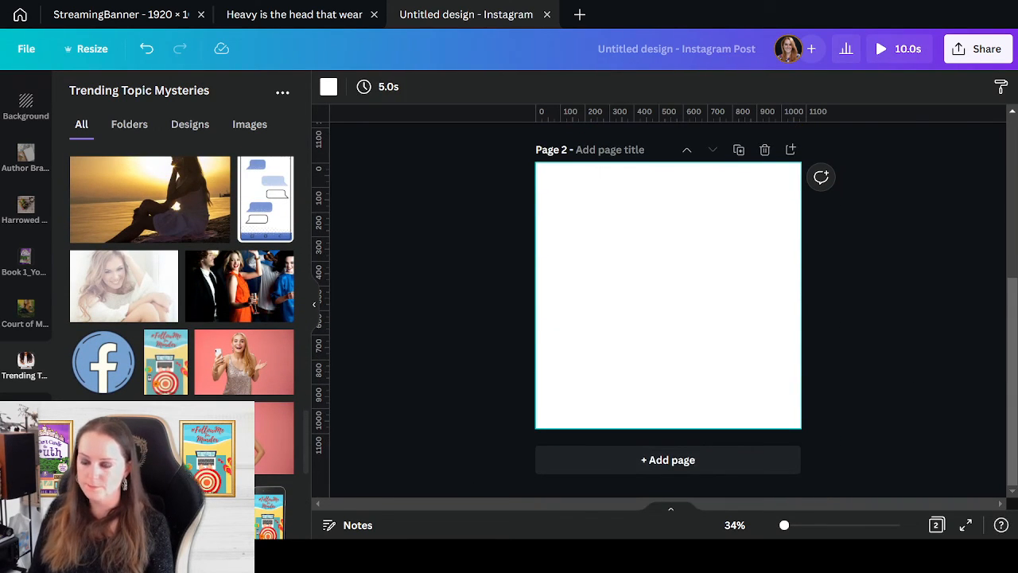
click(166, 362)
right_click(682, 290)
click(750, 468)
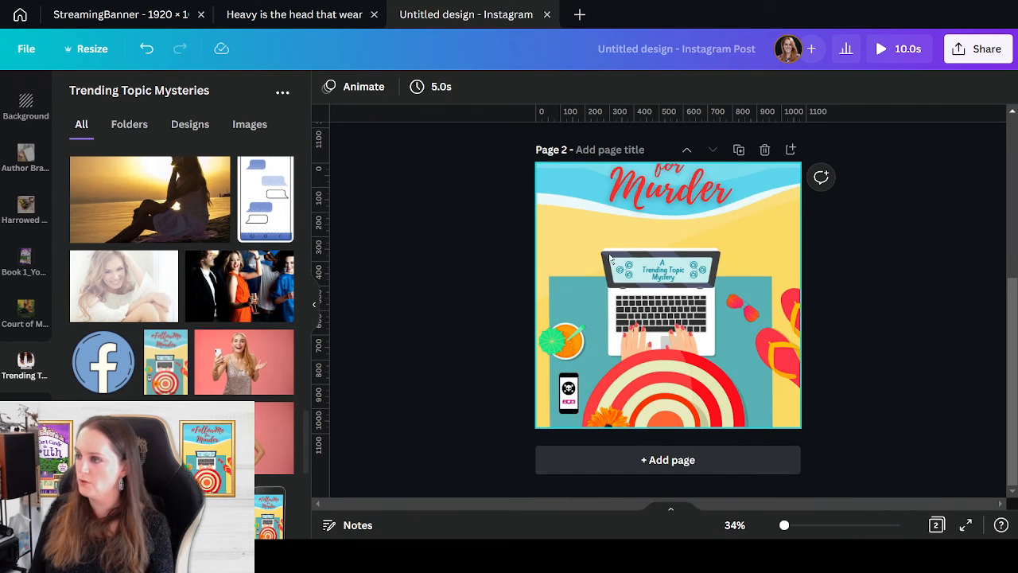
- Reposition the cover within page 2's background so that its full title shows
double_click(651, 249)
drag(650, 249, 663, 324)
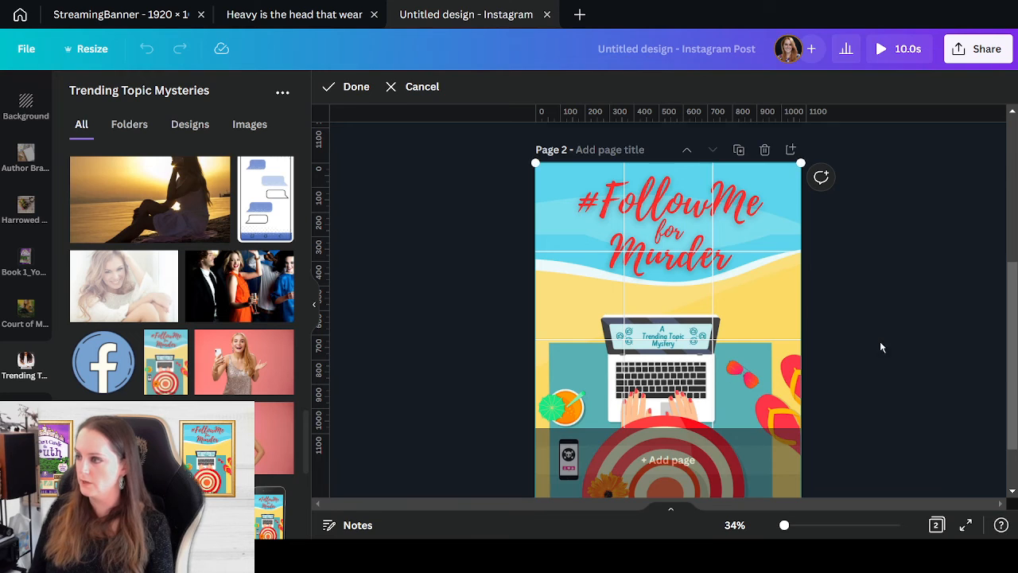
click(879, 341)
click(914, 394)
scroll(911, 369, up, 4)
scroll(912, 369, down, 3)
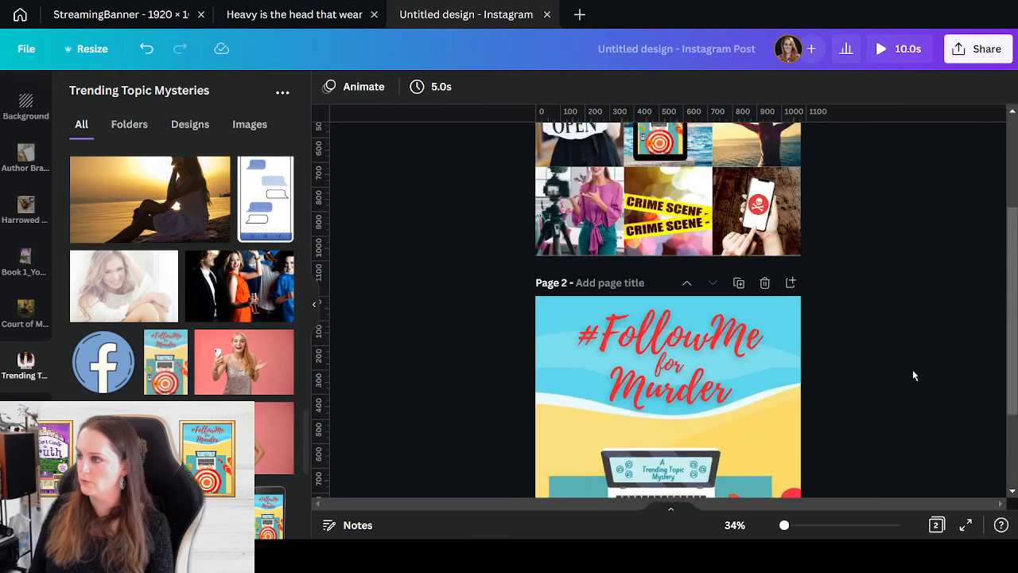
scroll(913, 371, up, 2)
scroll(915, 377, down, 3)
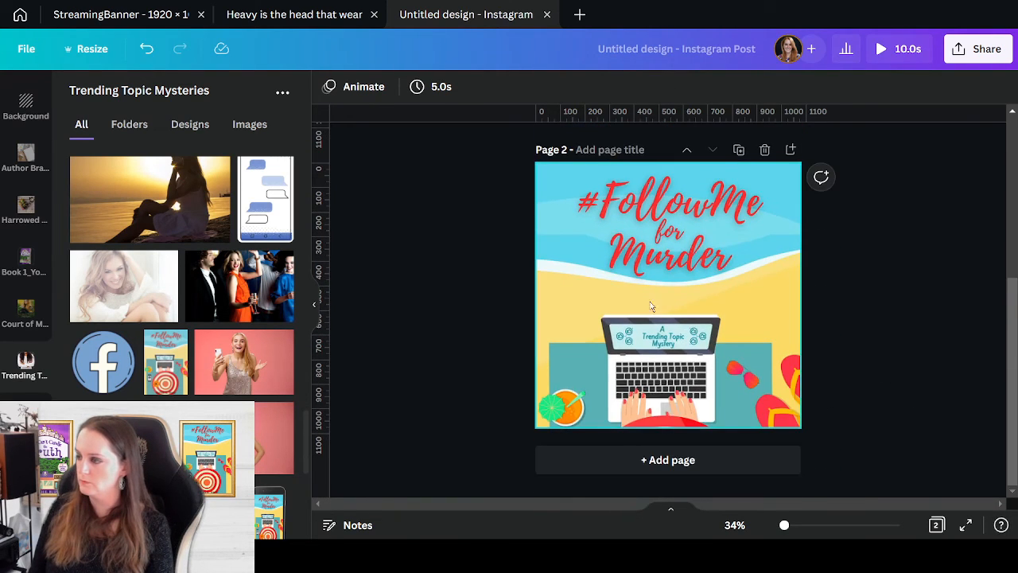
- Nudge the cover slightly upward within page 2's background, keeping the whole title in the frame
double_click(693, 397)
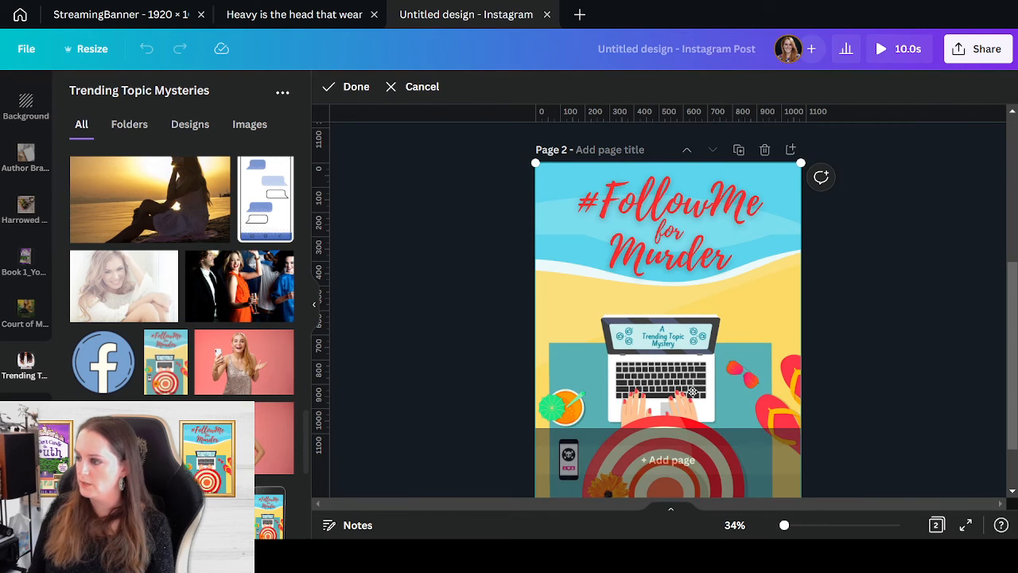
drag(693, 392, 702, 374)
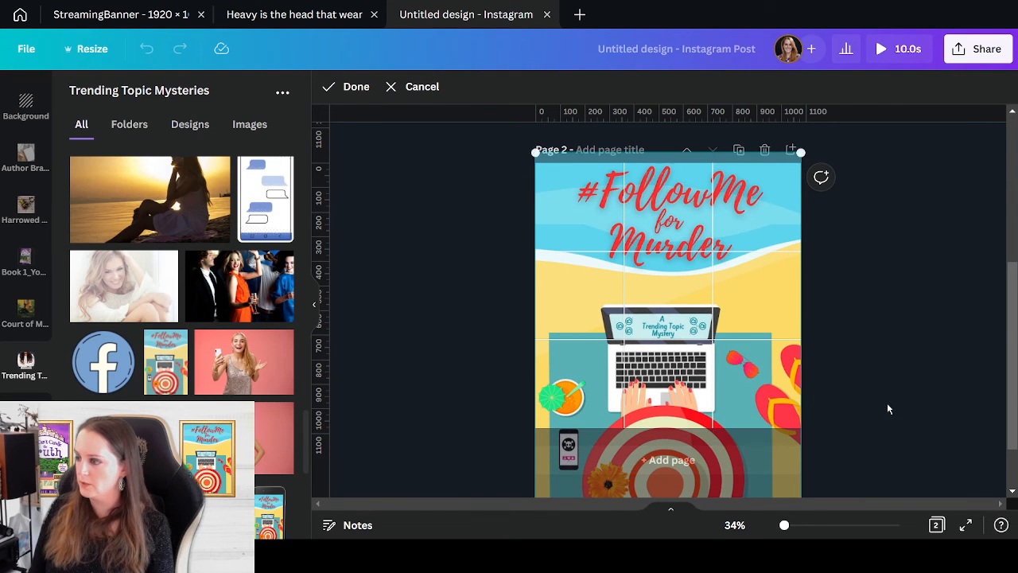
click(888, 408)
click(887, 404)
- Copy the cover background to page 1 and check it by moving the vlogger photo aside and back into its cell
click(668, 371)
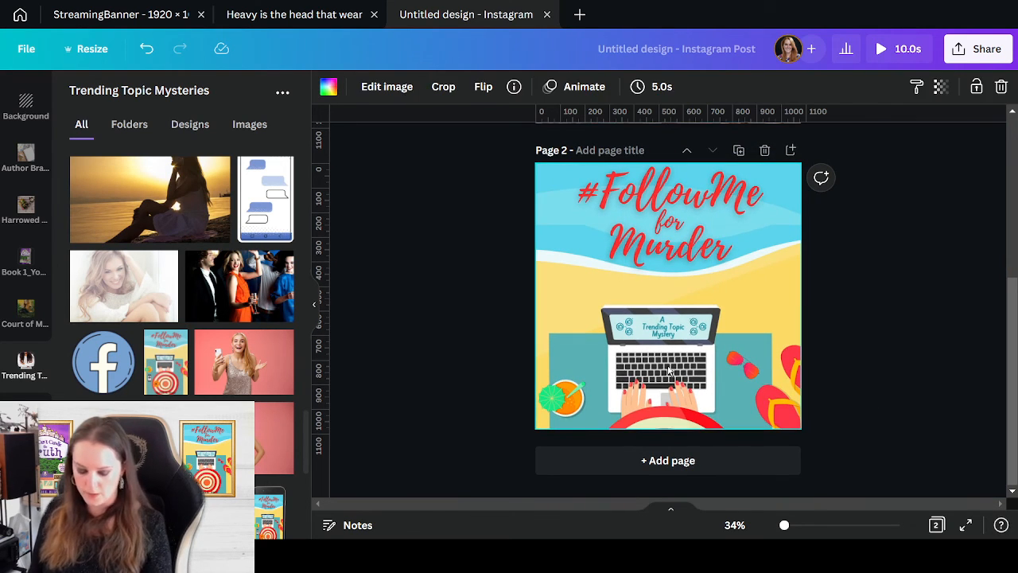
scroll(867, 354, up, 3)
drag(591, 312, 612, 312)
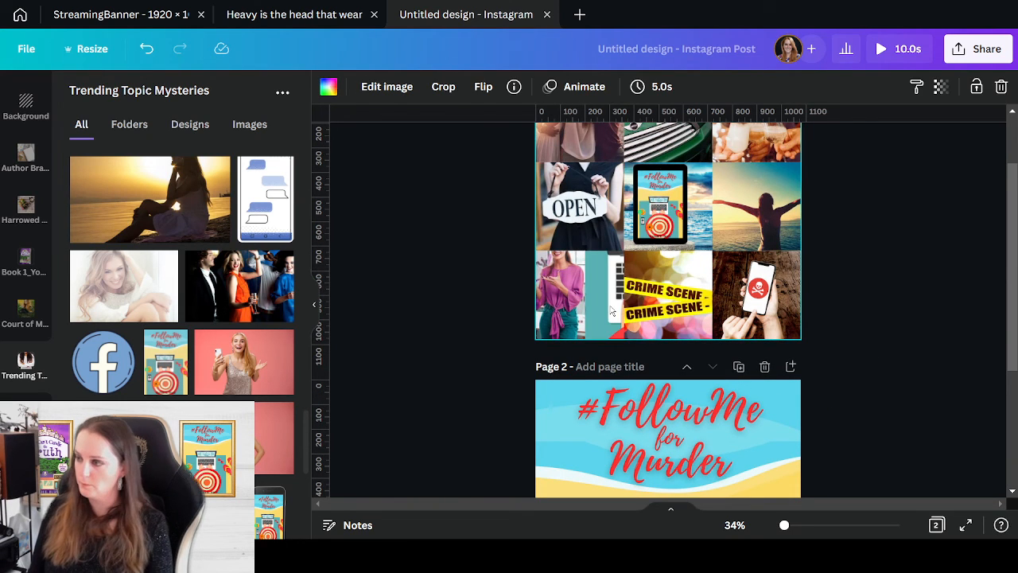
drag(531, 311, 557, 311)
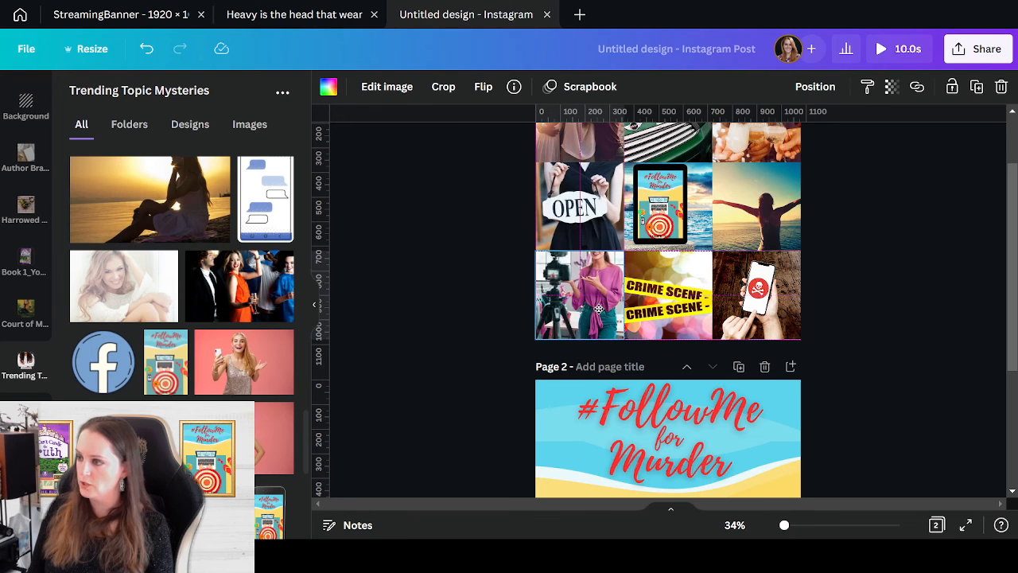
click(971, 312)
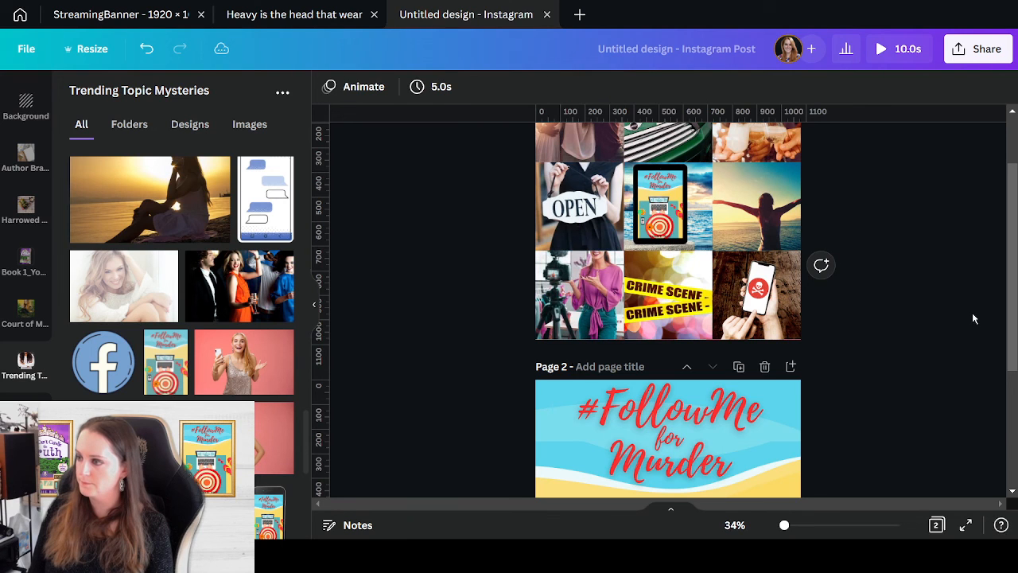
- Delete page 2 and preview the animated collage over its new cover background
click(765, 367)
click(898, 49)
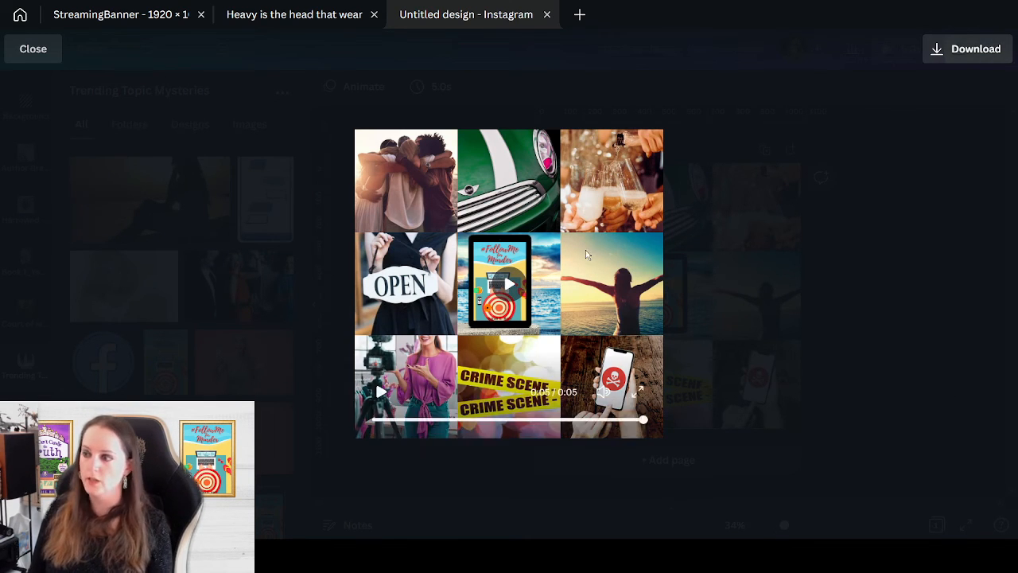
click(509, 283)
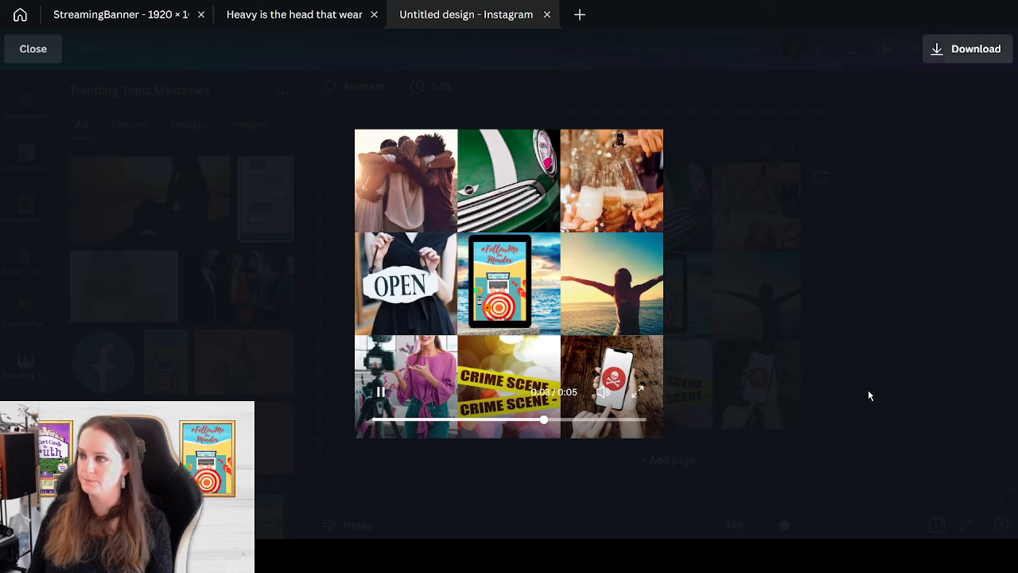
click(43, 48)
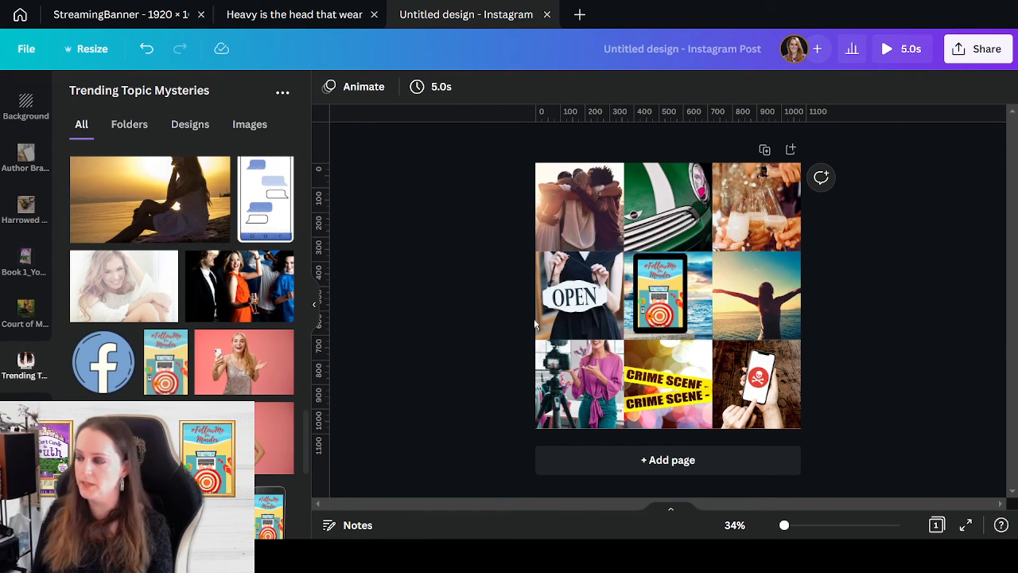
- Rename the untitled Instagram post design as FMFM_EditVideo
click(751, 59)
key(BackSpace)
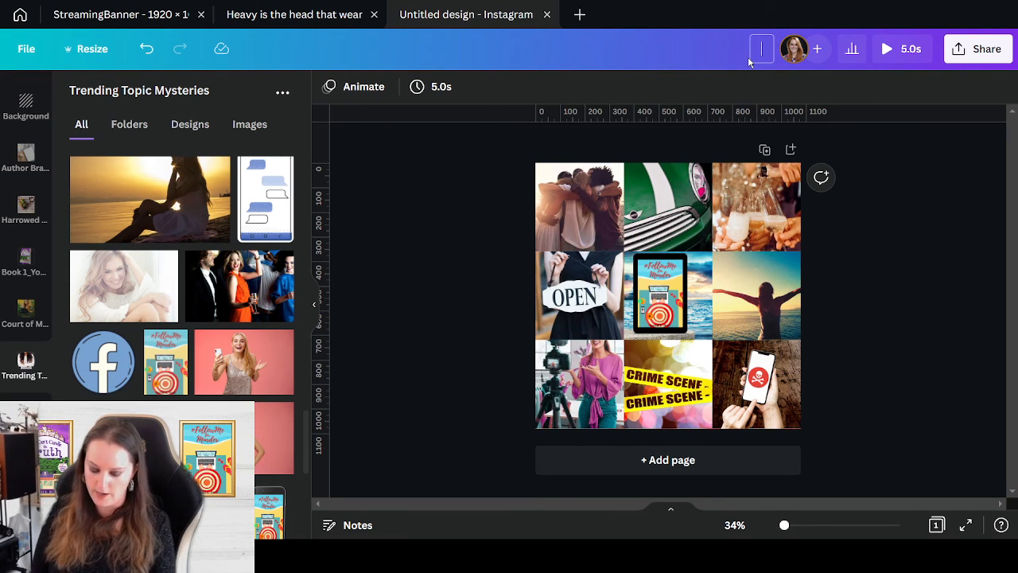
text(FM)
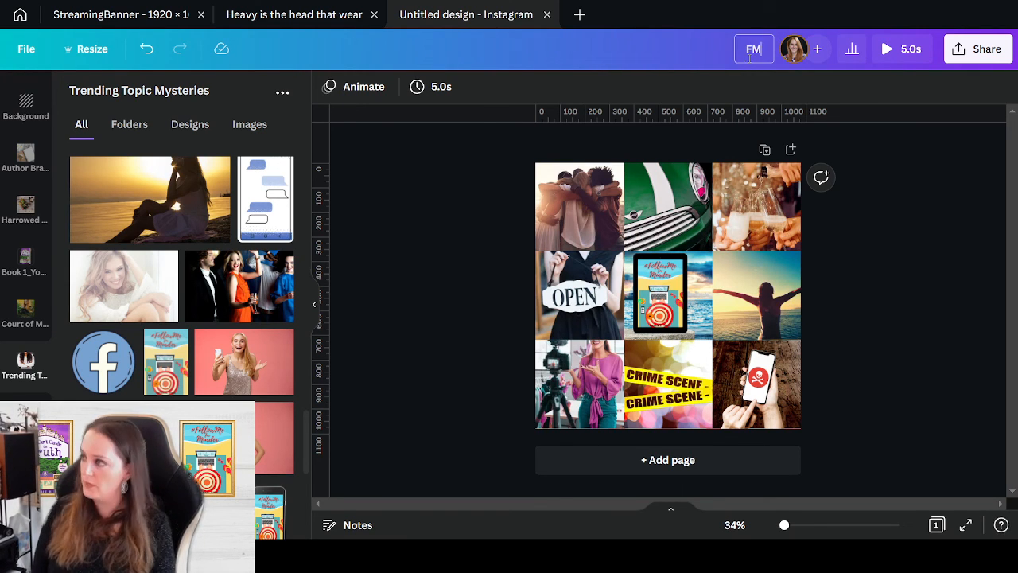
text(FM_EditVideo)
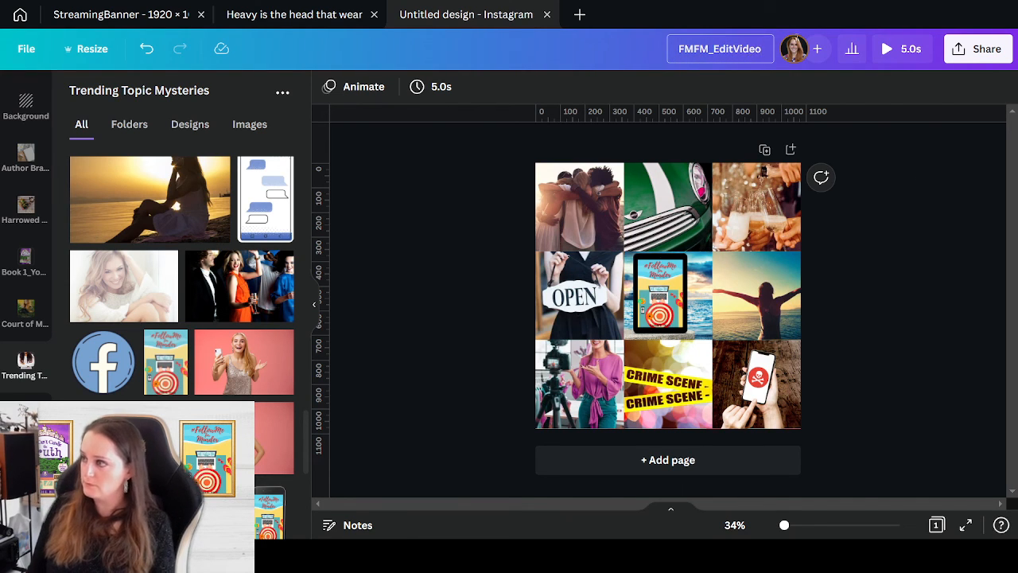
click(927, 346)
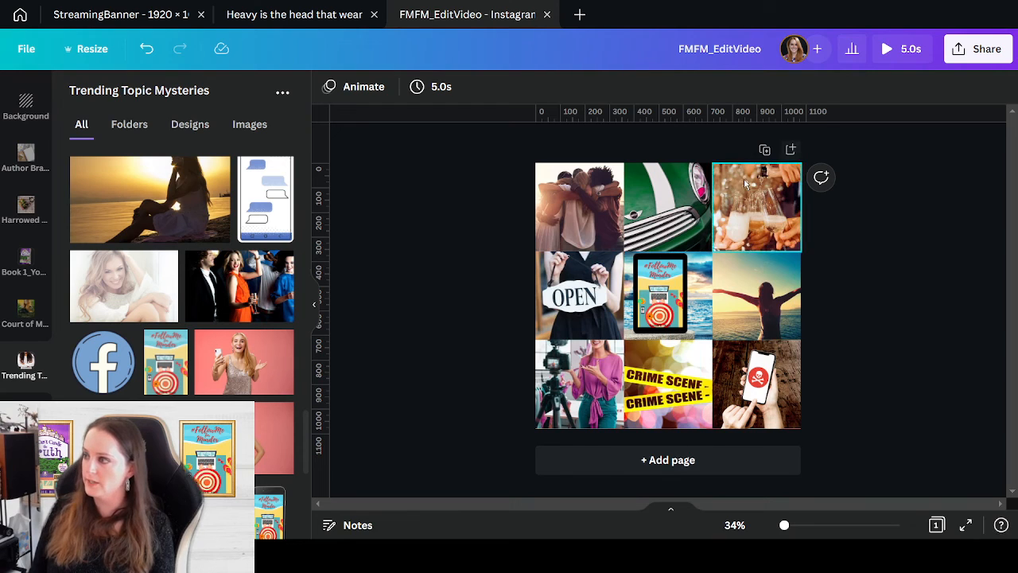
- Duplicate the collage page as page 2 and delete the duplicate
click(764, 149)
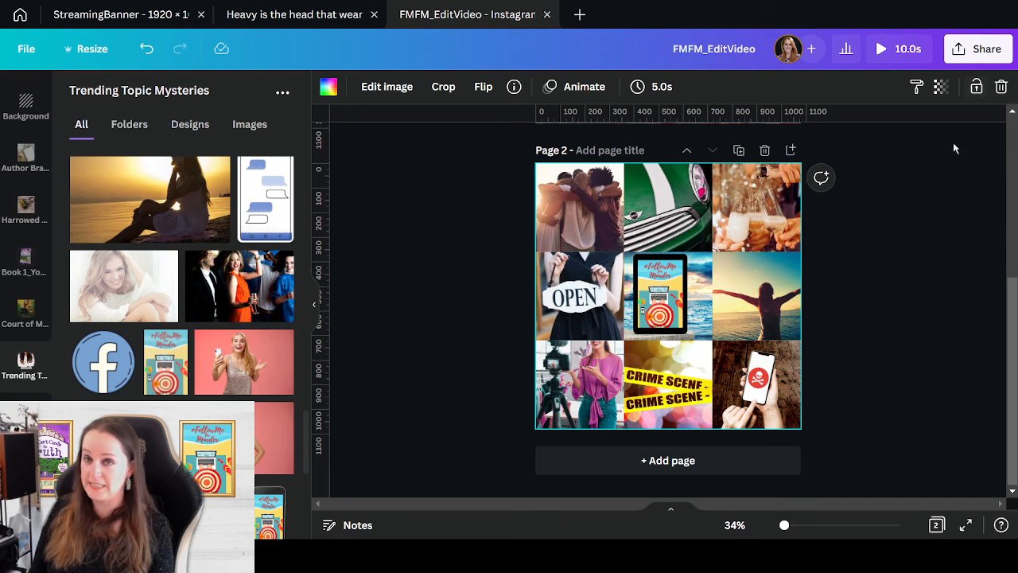
scroll(781, 378, up, 4)
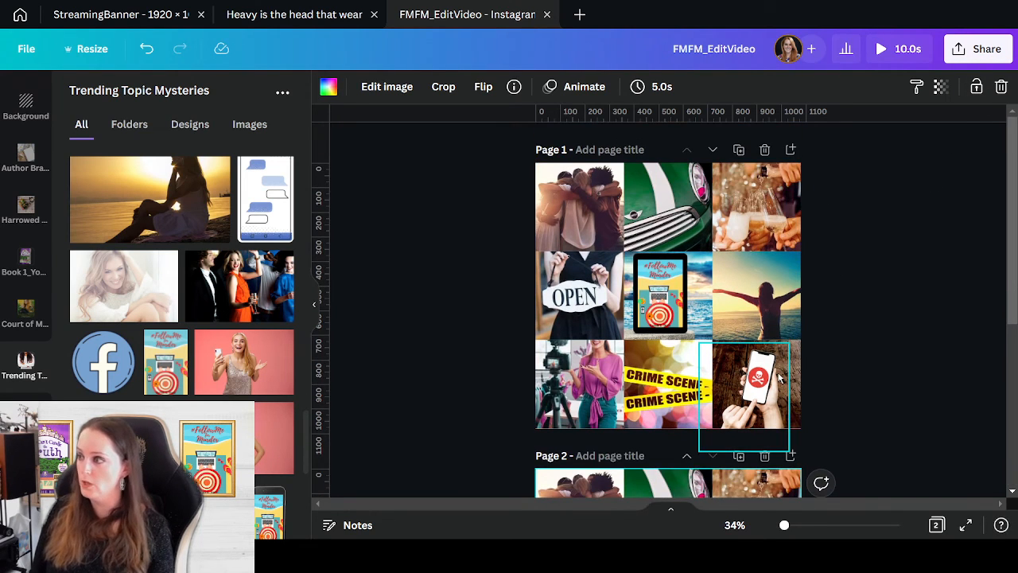
click(764, 455)
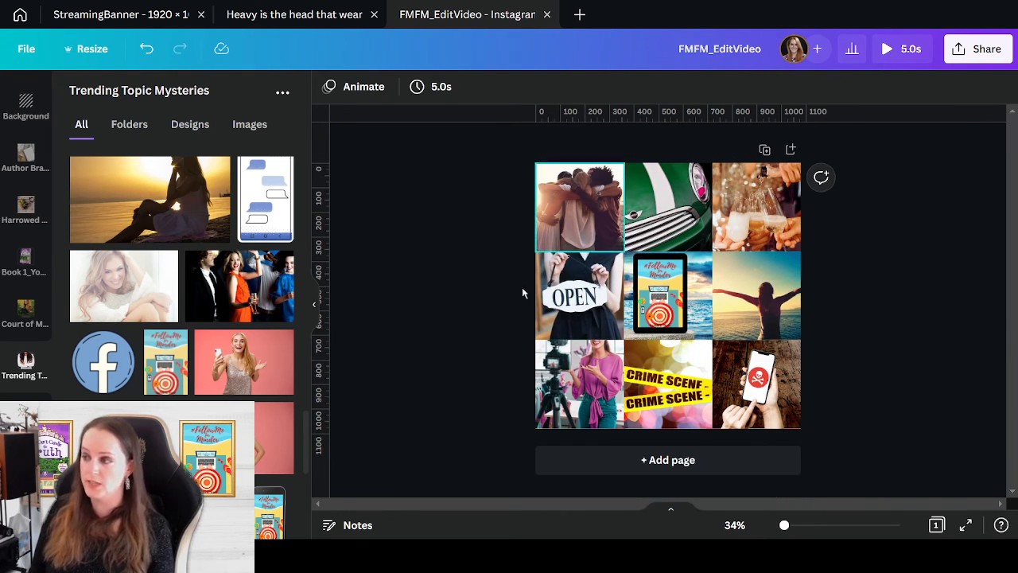